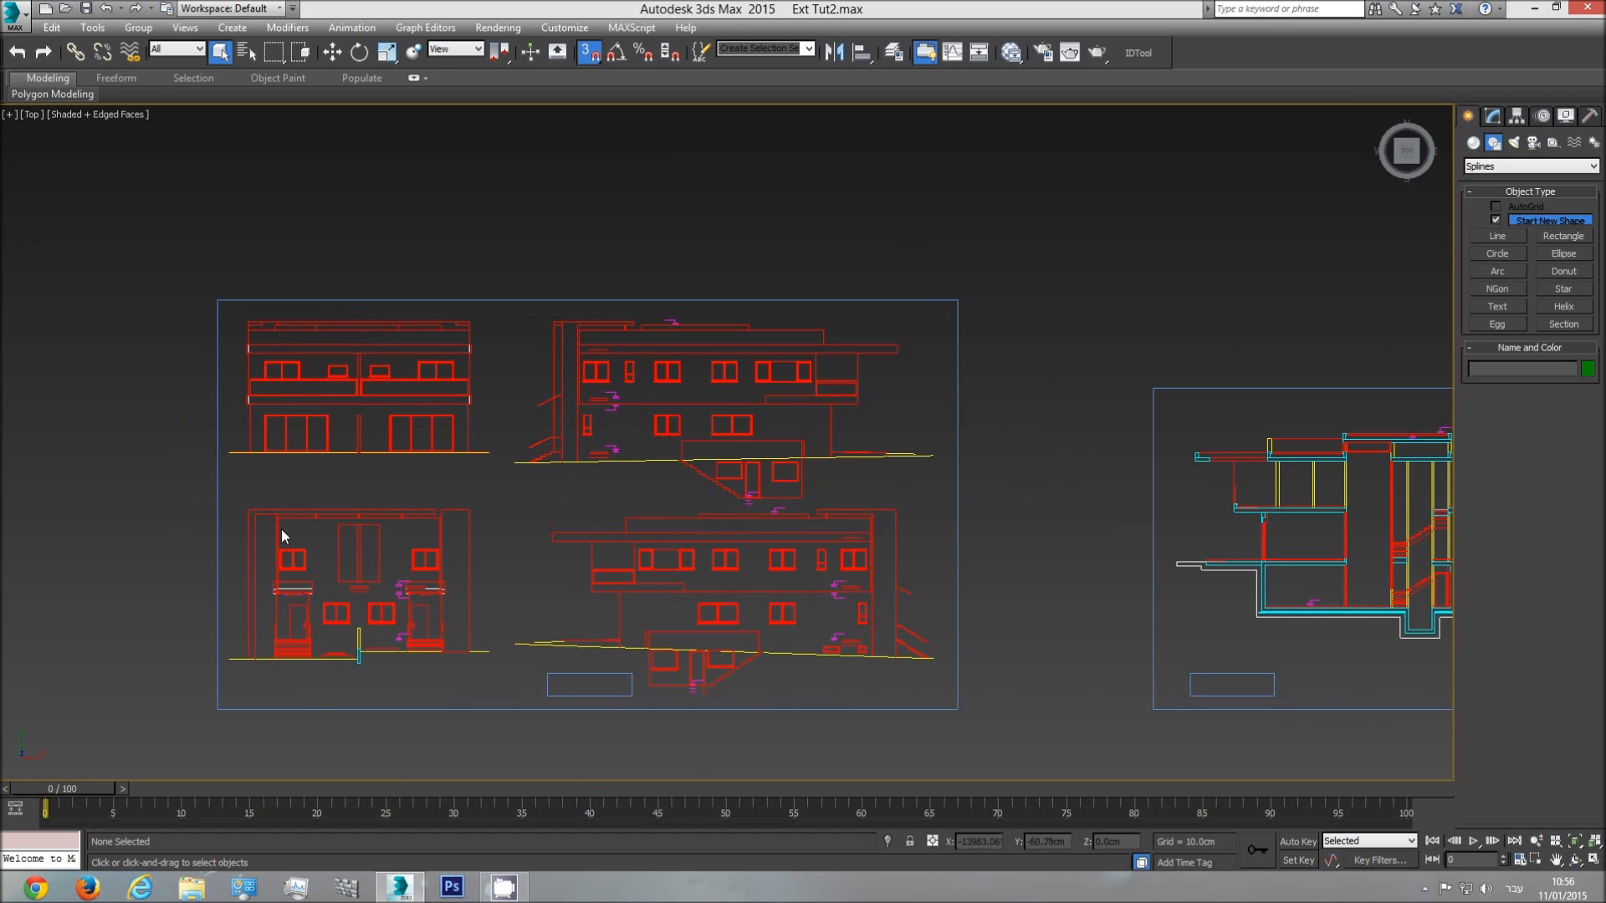
- Look over the imported elevation, section and floor plan drawings in the Top view
middle_click_drag(916, 632, 531, 616)
scroll(832, 638, "down", 3)
middle_click_drag(831, 638, 524, 613)
middle_click_drag(803, 615, 660, 614)
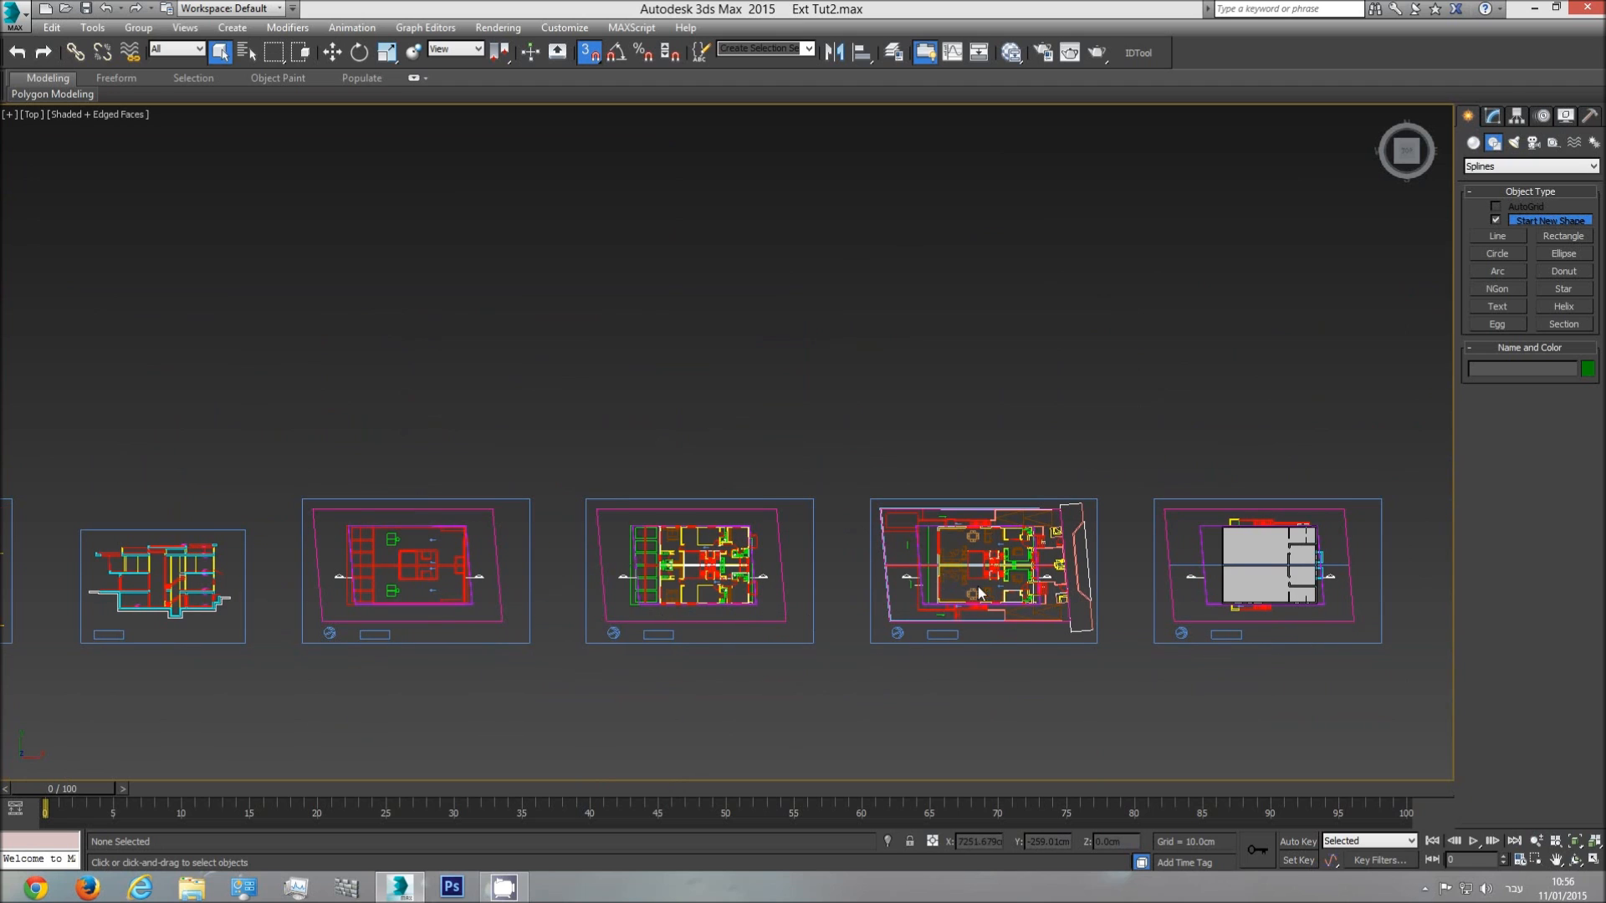
middle_click_drag(977, 585, 939, 586)
scroll(854, 577, "up", 5)
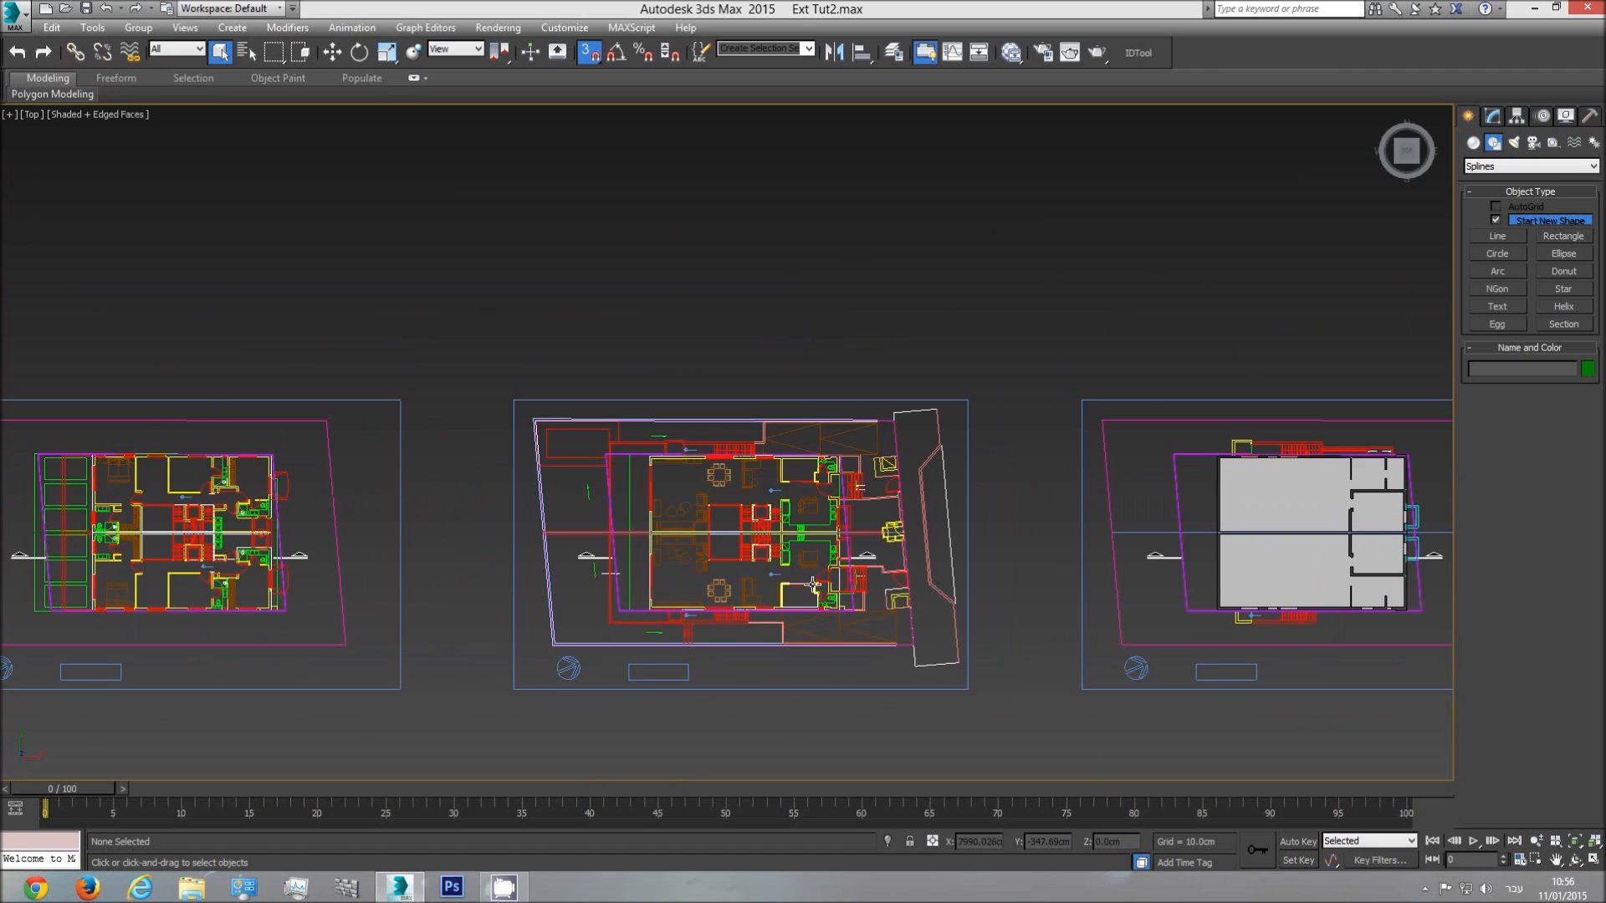
middle_click_drag(812, 583, 824, 586)
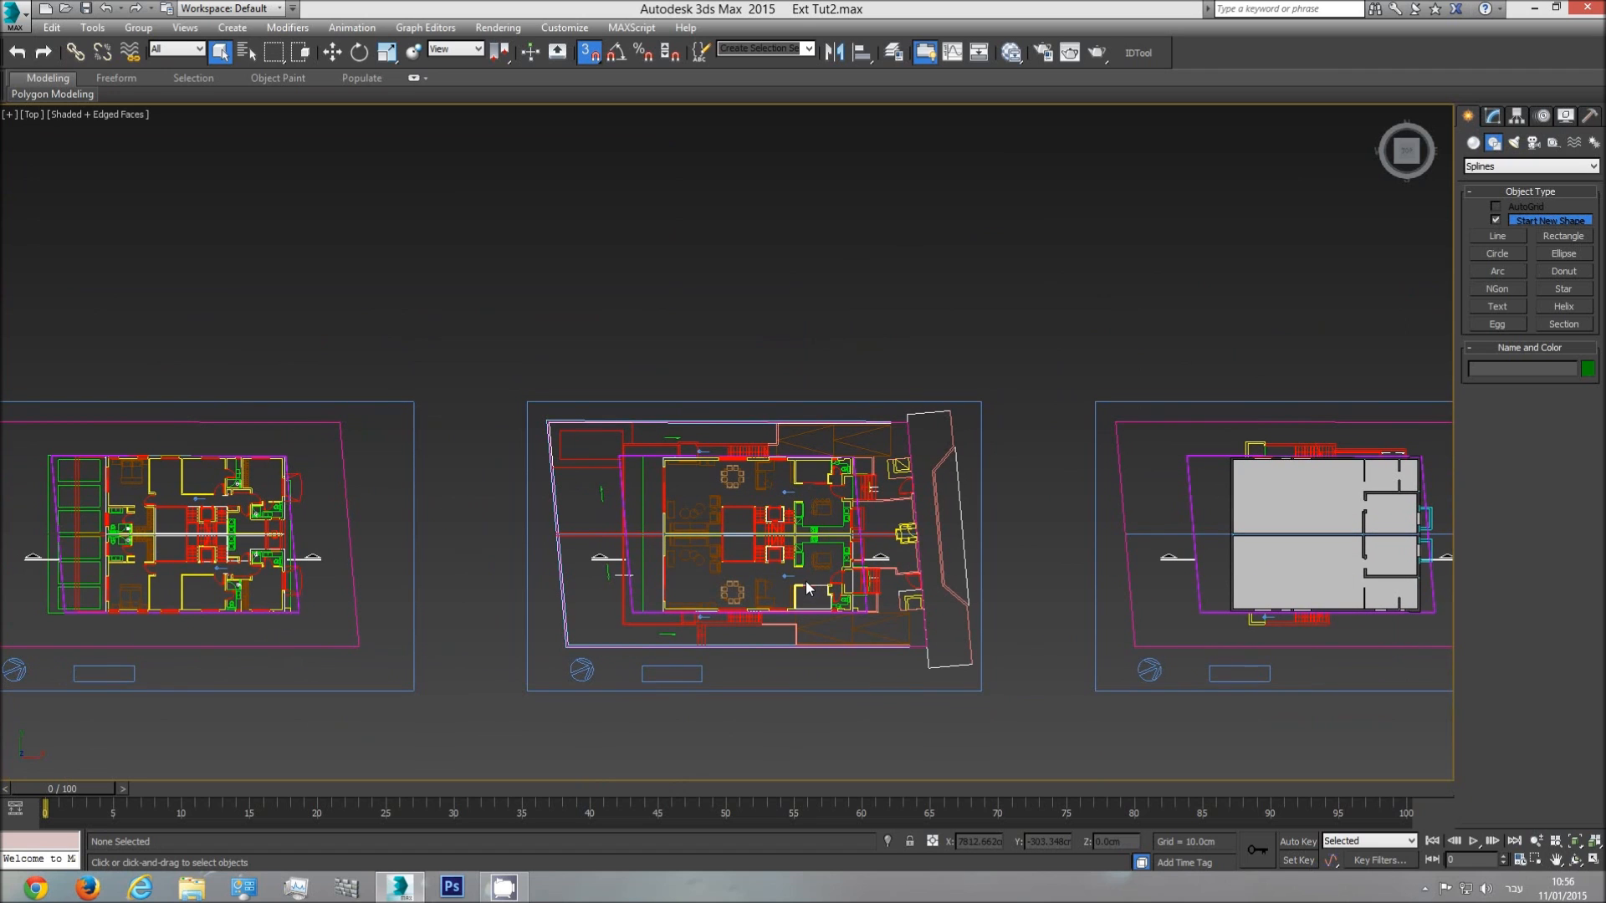
middle_click_drag(950, 626, 832, 622)
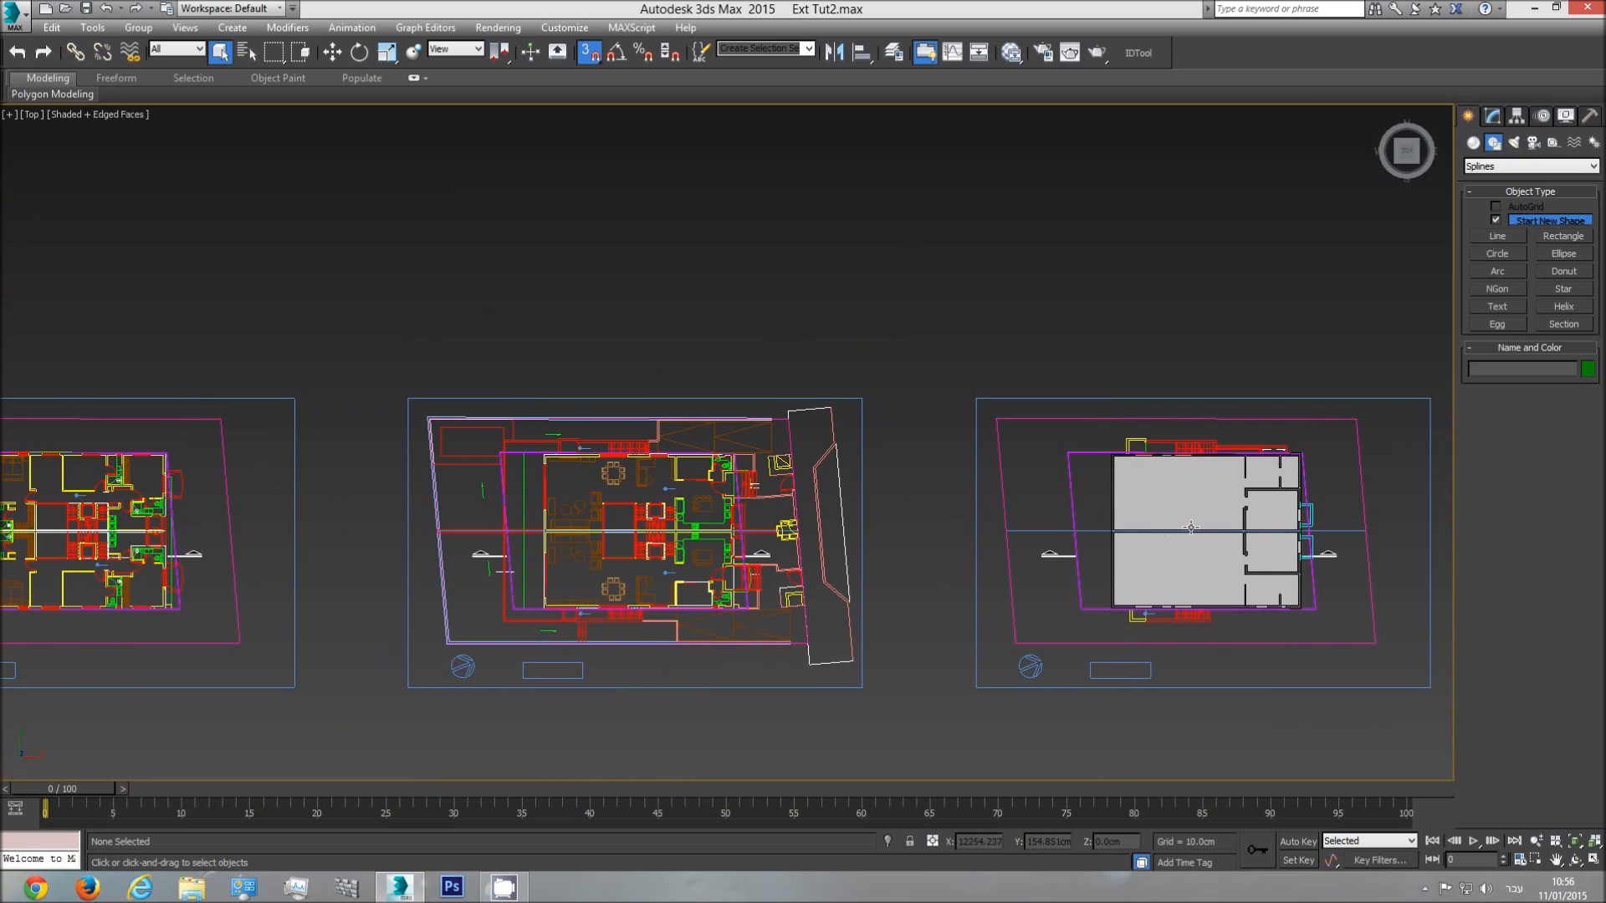
middle_click_drag(1191, 526, 1143, 520)
- Examine the already modelled storey and the neighbouring floor plan from an angle in the Perspective view
key("p")
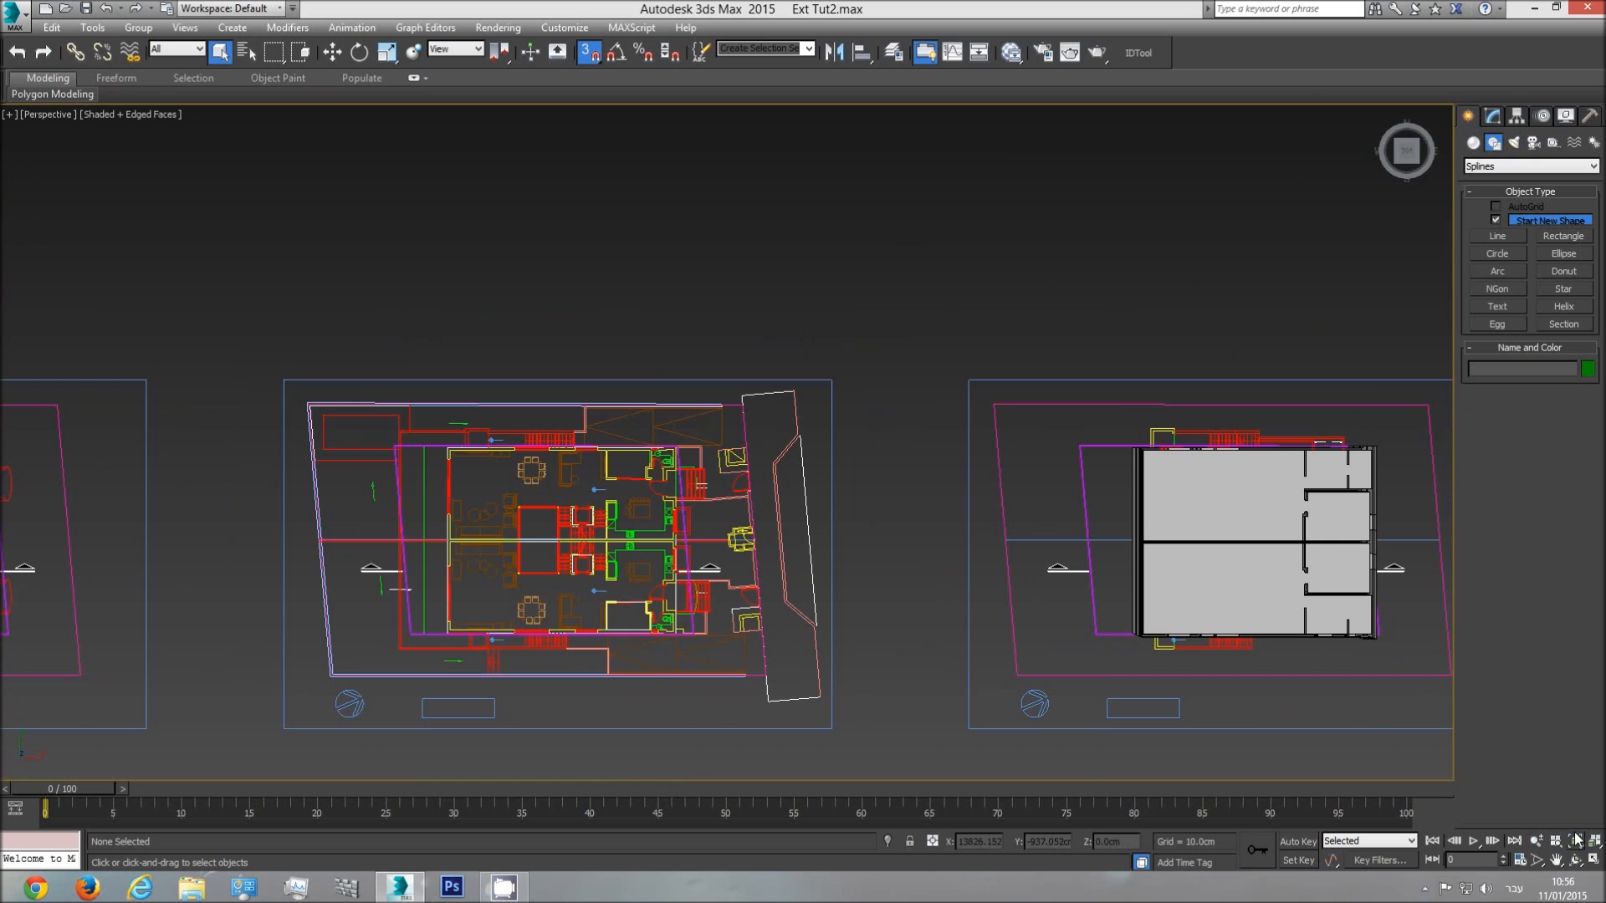
left_click(1576, 840)
left_click(1576, 859)
left_click_drag(607, 282, 598, 319)
left_click_drag(772, 471, 787, 310)
middle_click_drag(1006, 378, 643, 485)
scroll(550, 483, "up", 5)
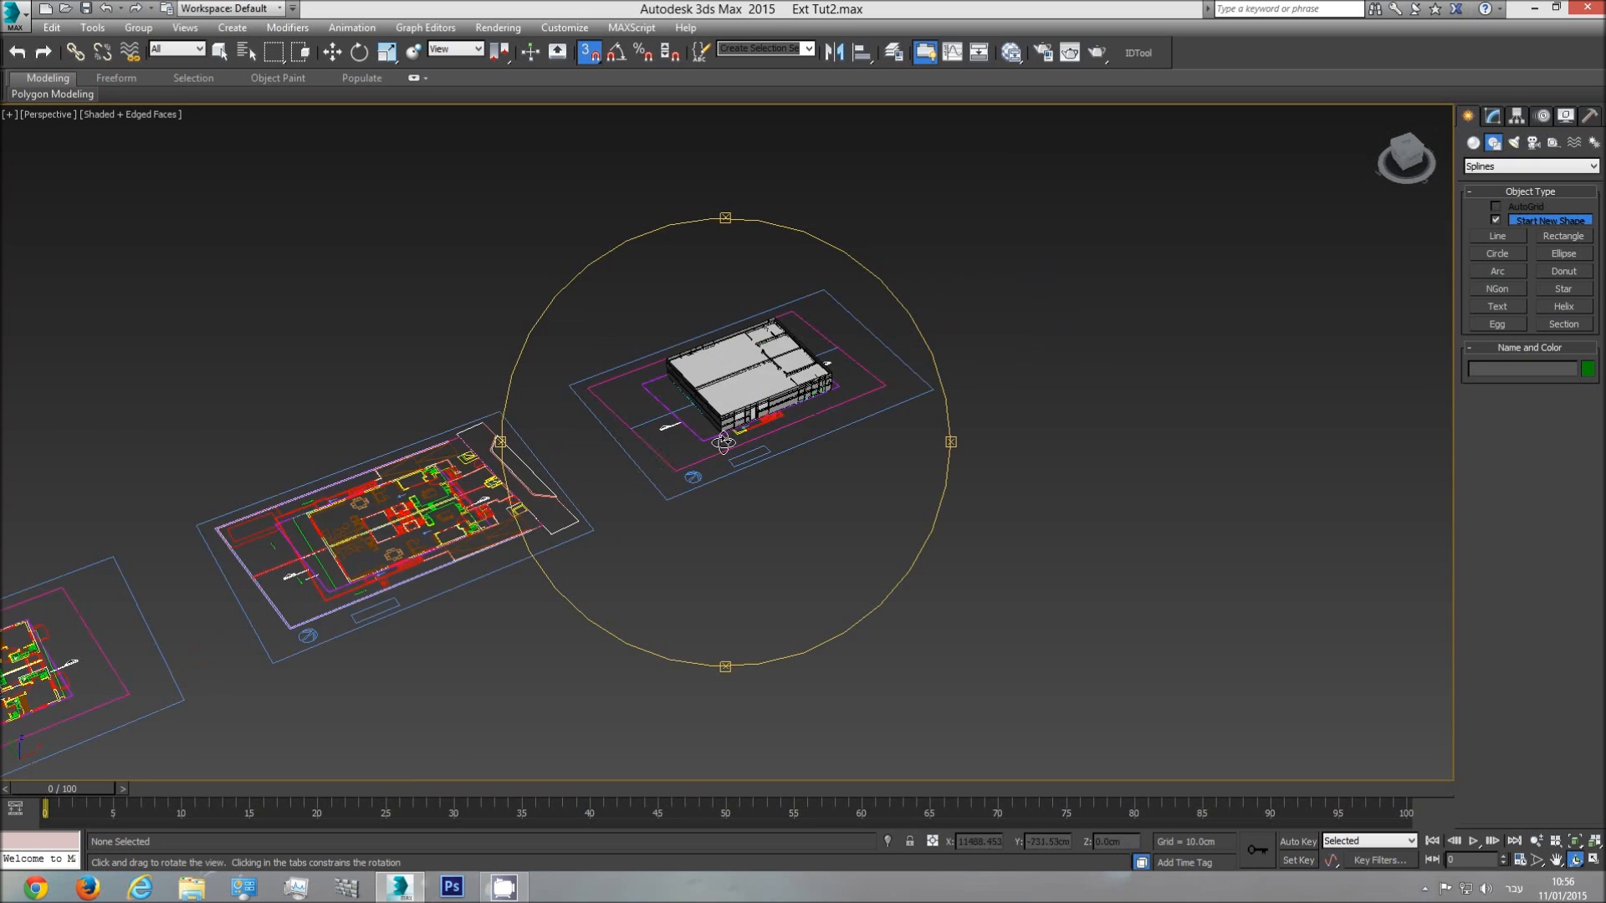
scroll(724, 443, "up", 4)
middle_click_drag(712, 572, 712, 438)
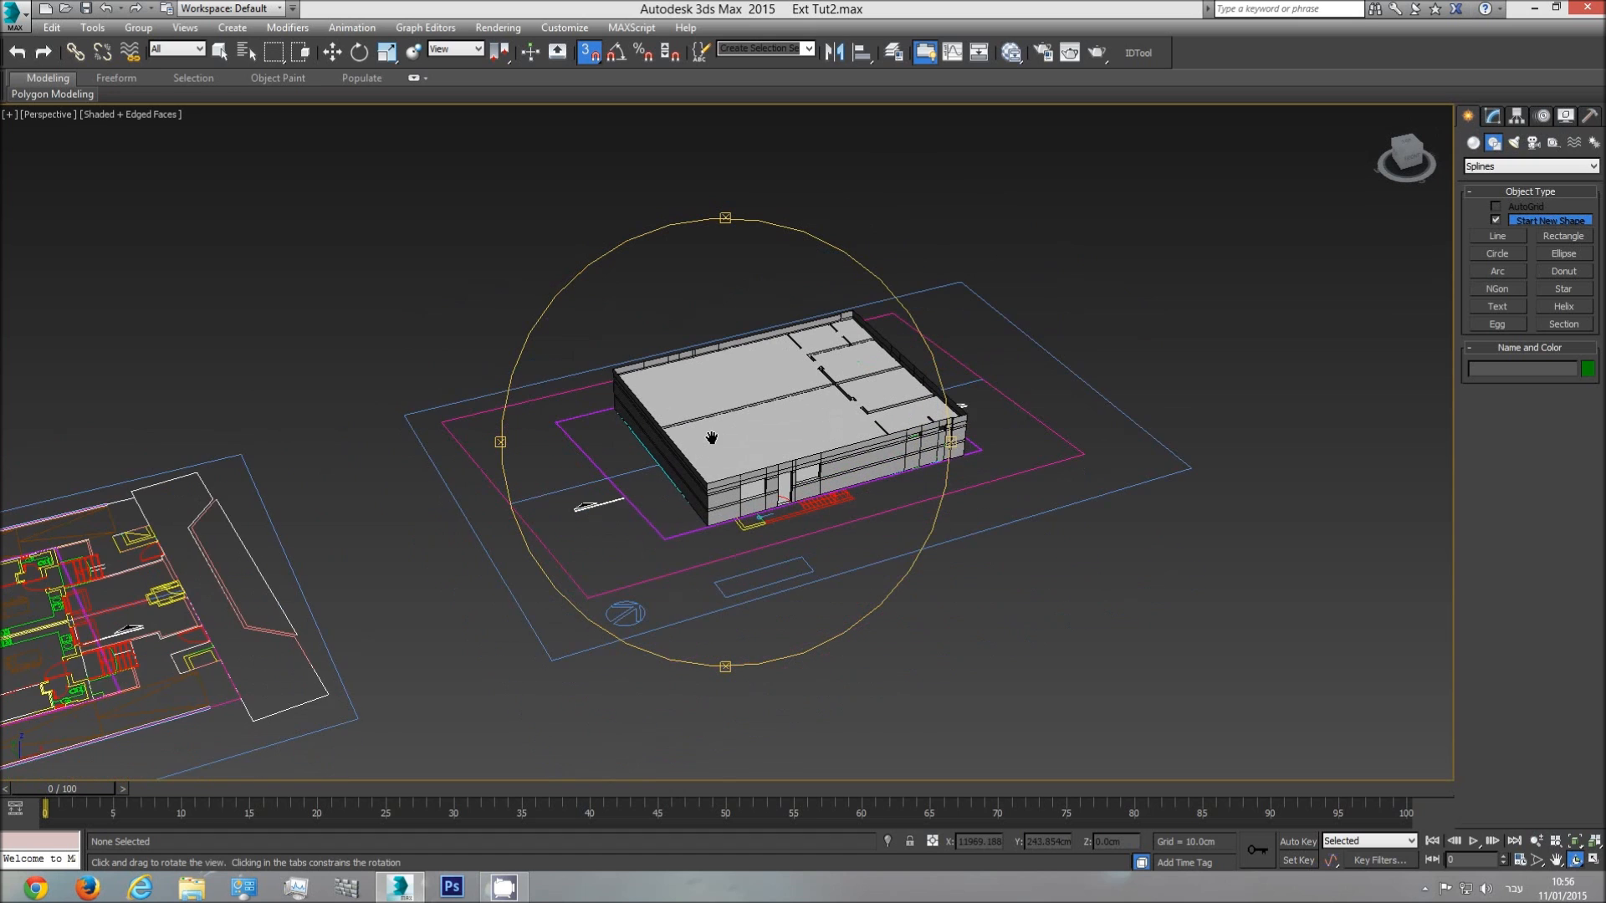
scroll(763, 455, "up", 5)
scroll(936, 472, "down", 6)
middle_click_drag(766, 487, 796, 477)
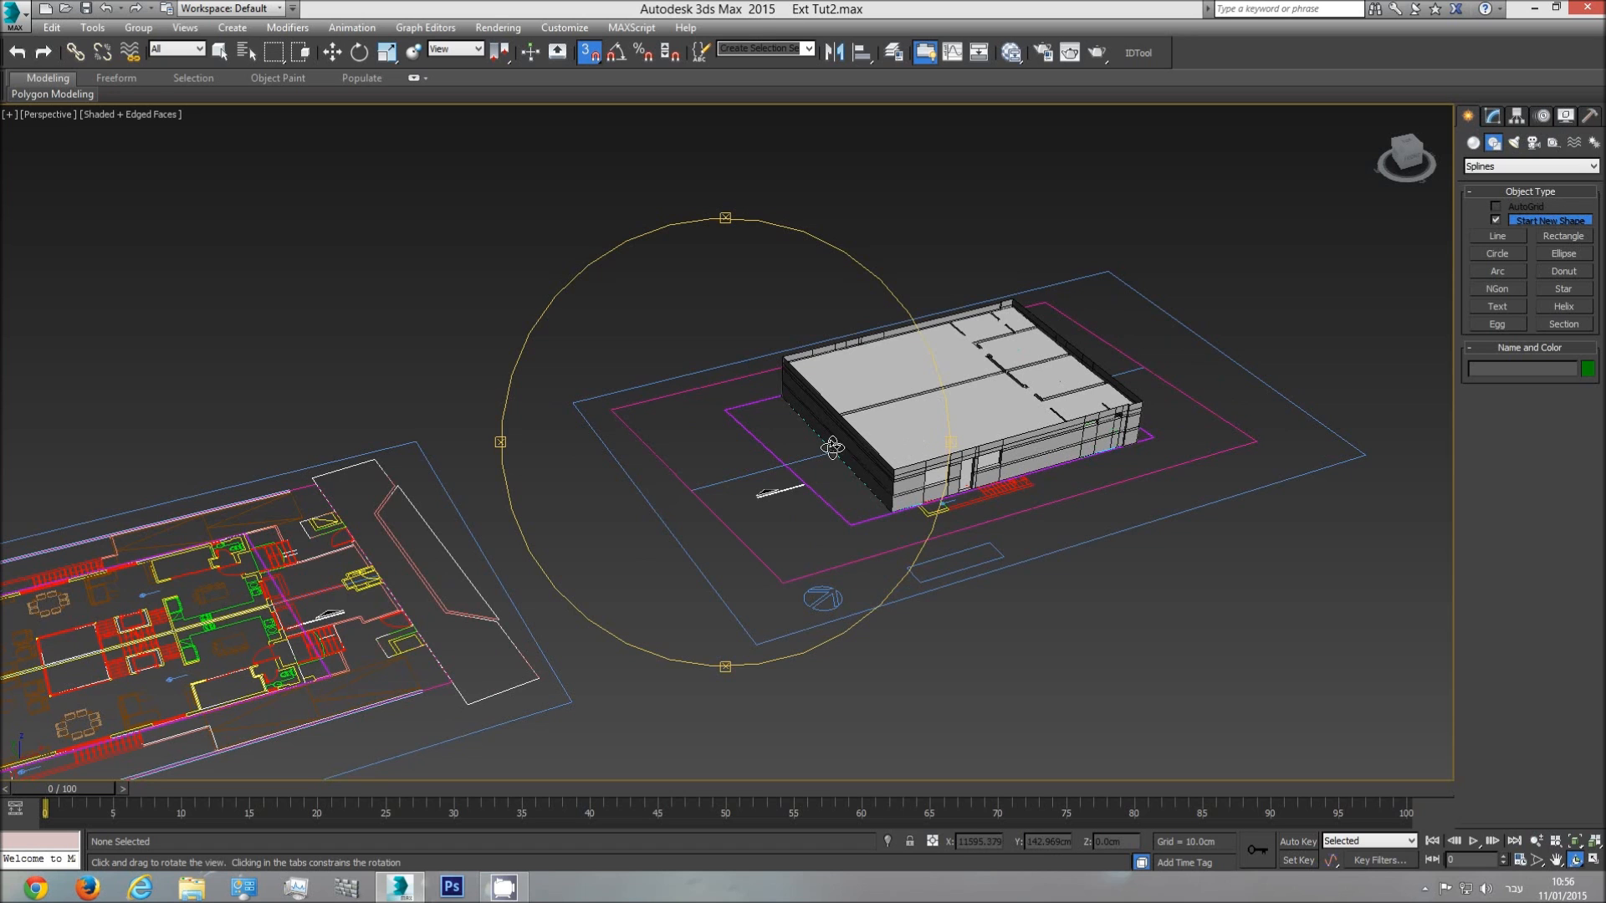
left_click_drag(798, 449, 572, 573)
left_click_drag(683, 555, 428, 574)
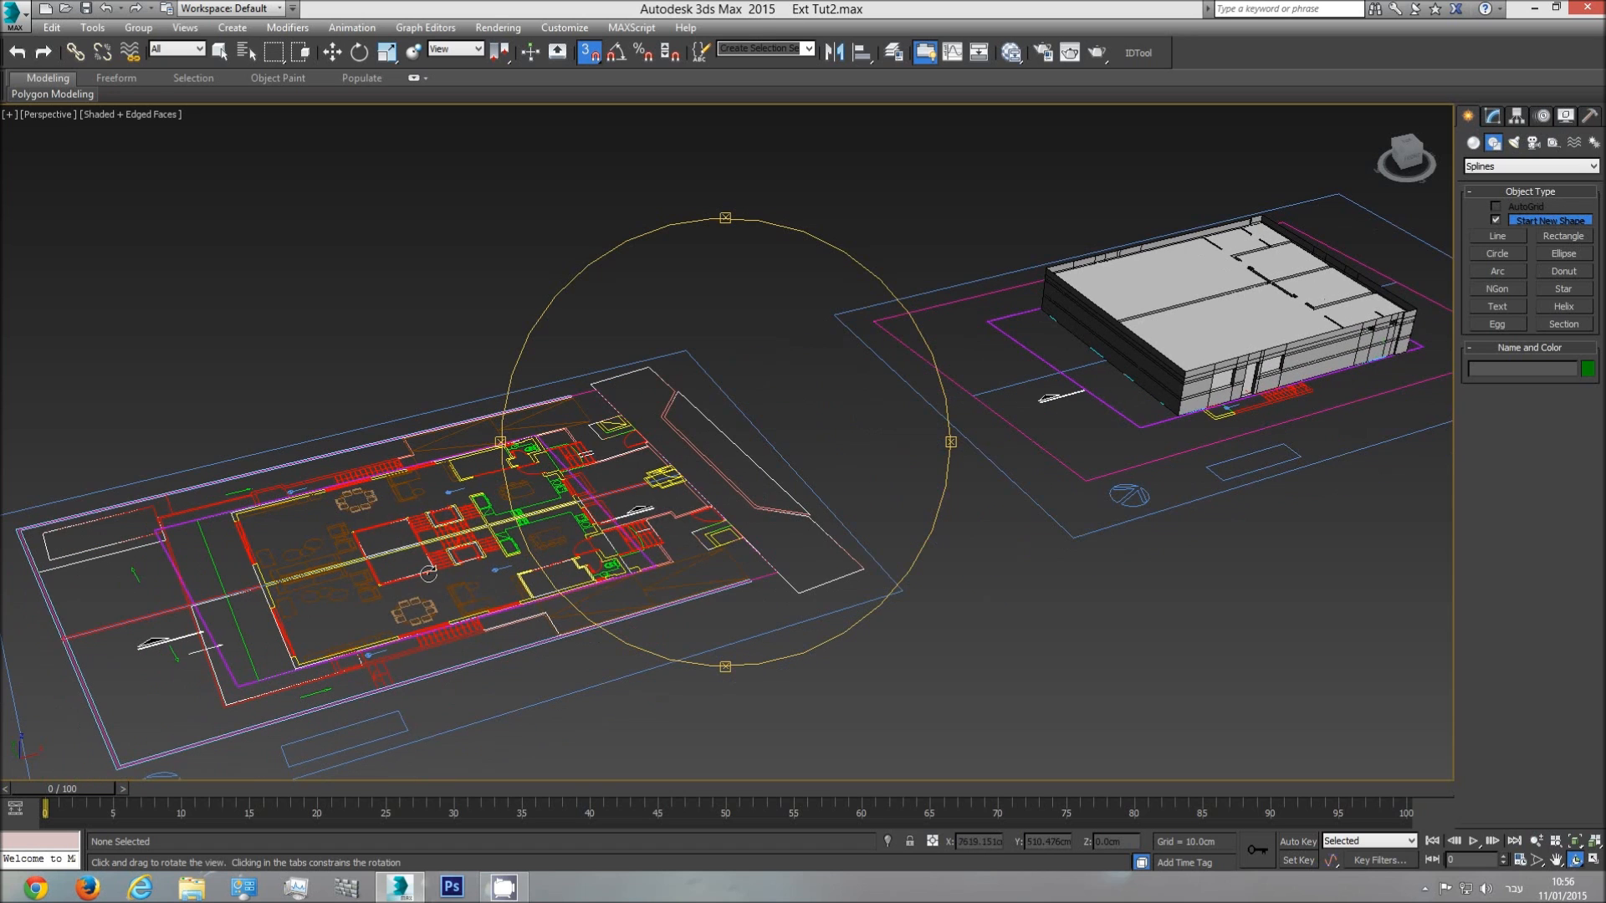
- Return to the Top view and check that snapping is set to Vertex
key("t")
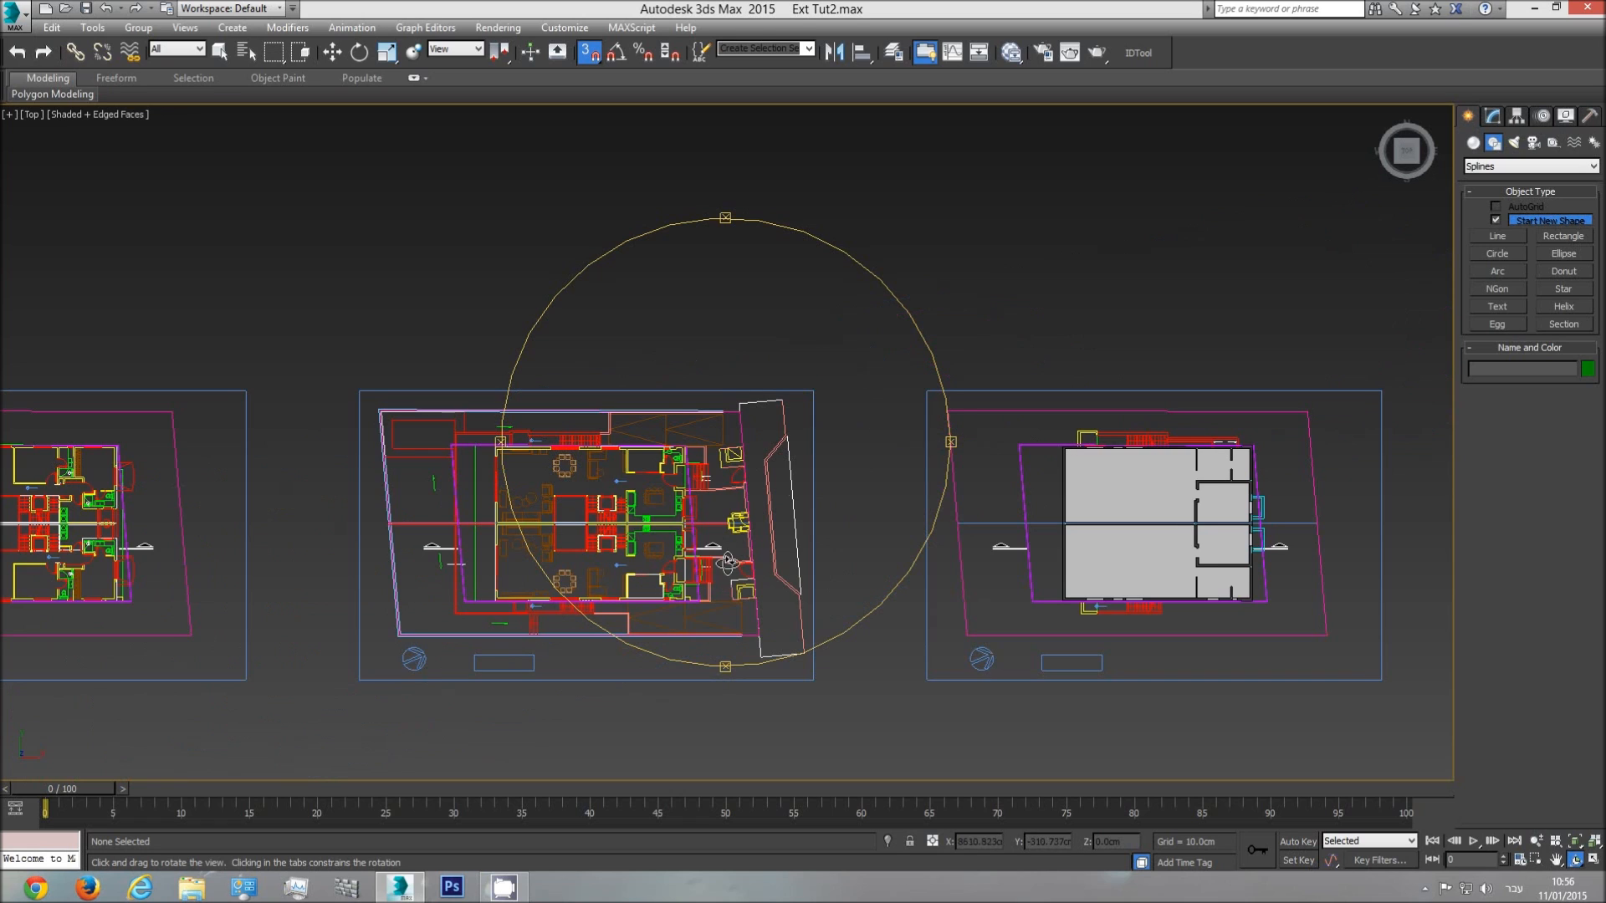
right_click(591, 56)
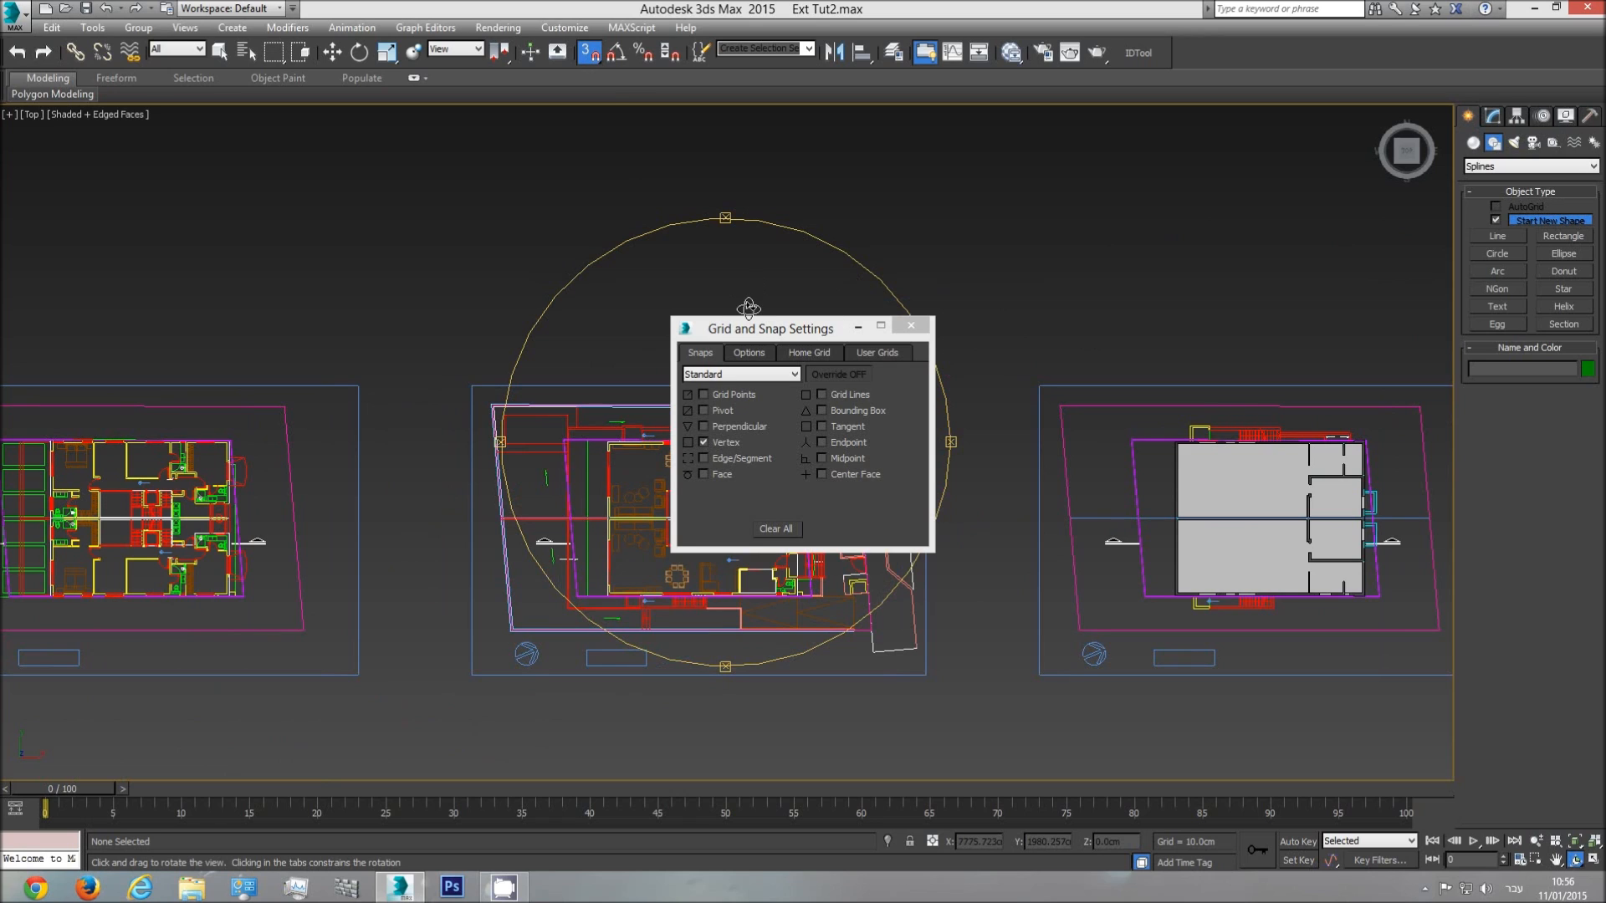
left_click(910, 325)
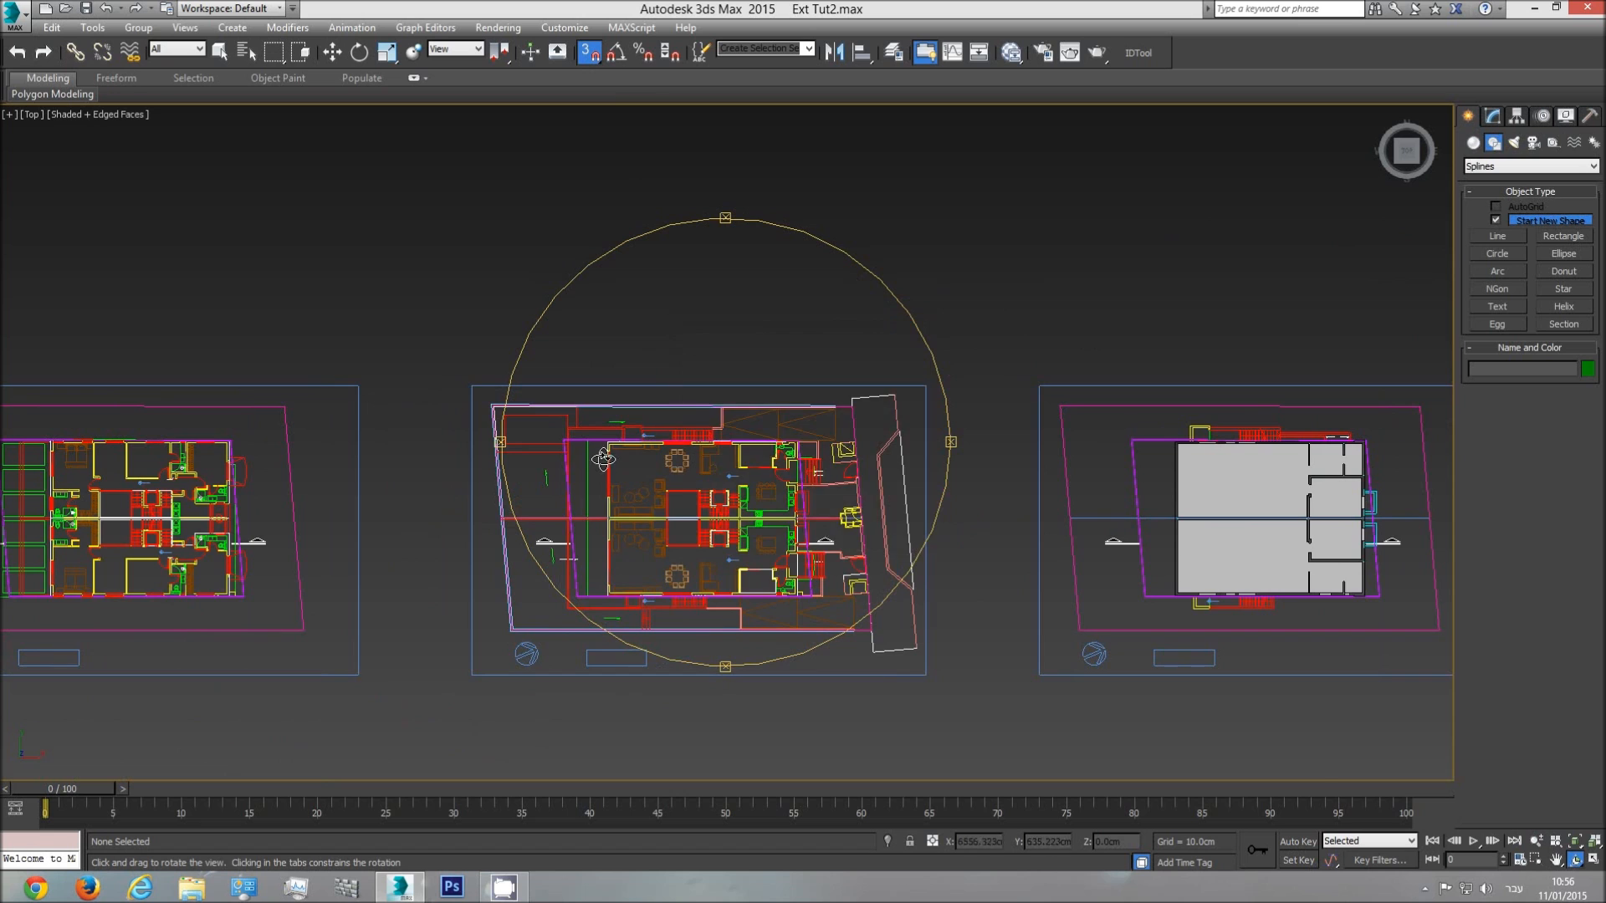
- Start a Line at the furnished ground floor plan's upper-left outer corner and trace the left wall, with vertices at each opening, to the lower-left corner
scroll(656, 416, "up", 5)
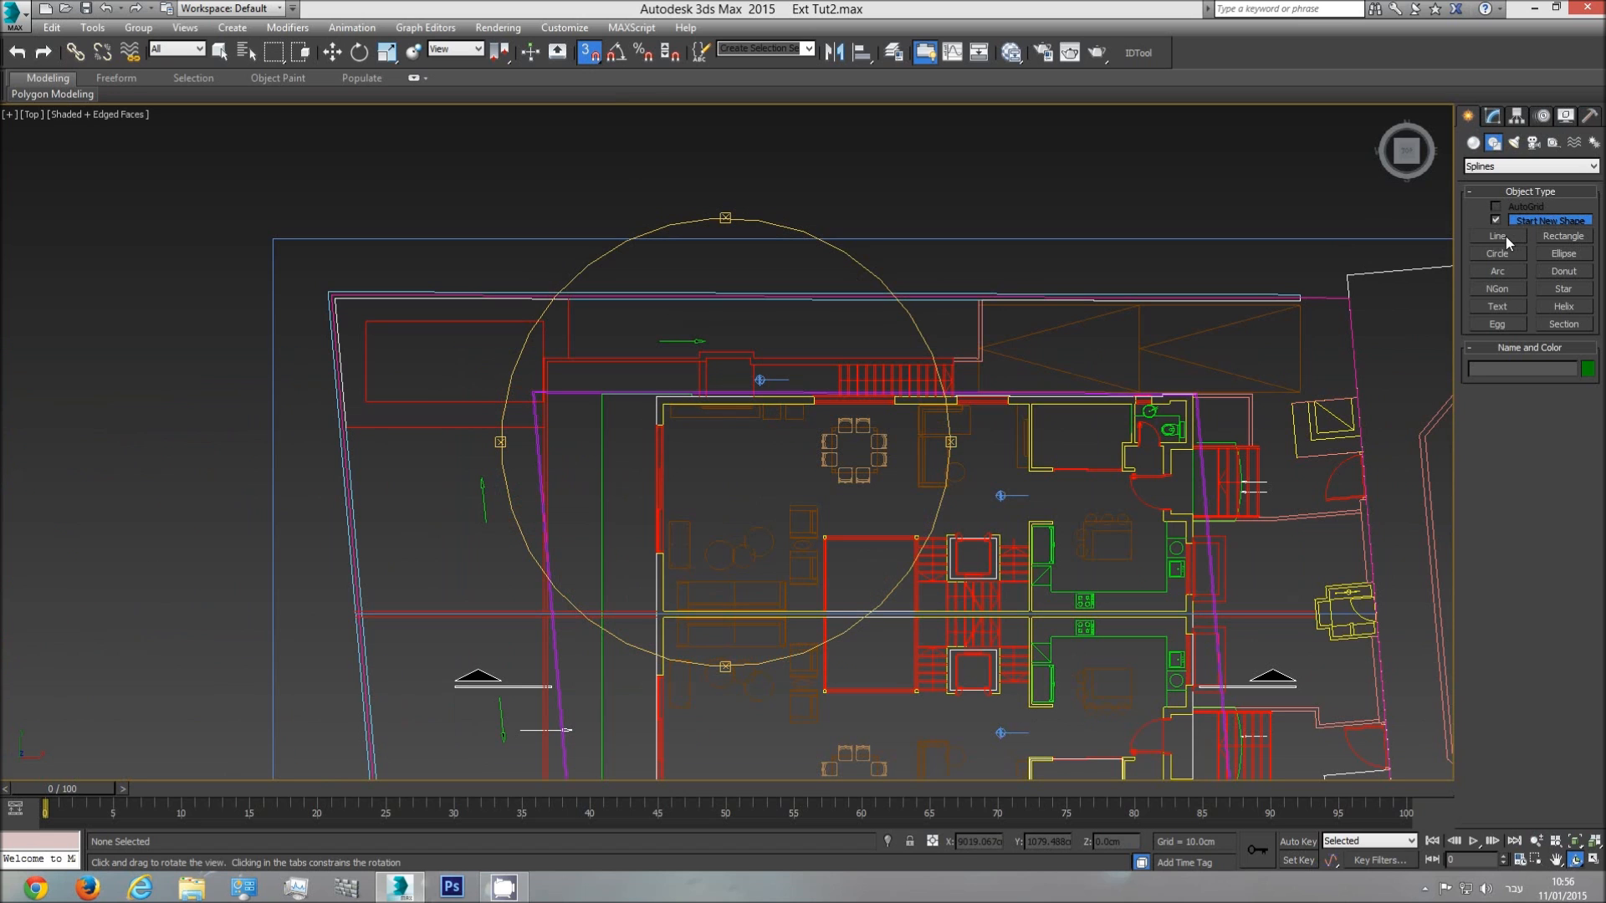
left_click(1505, 237)
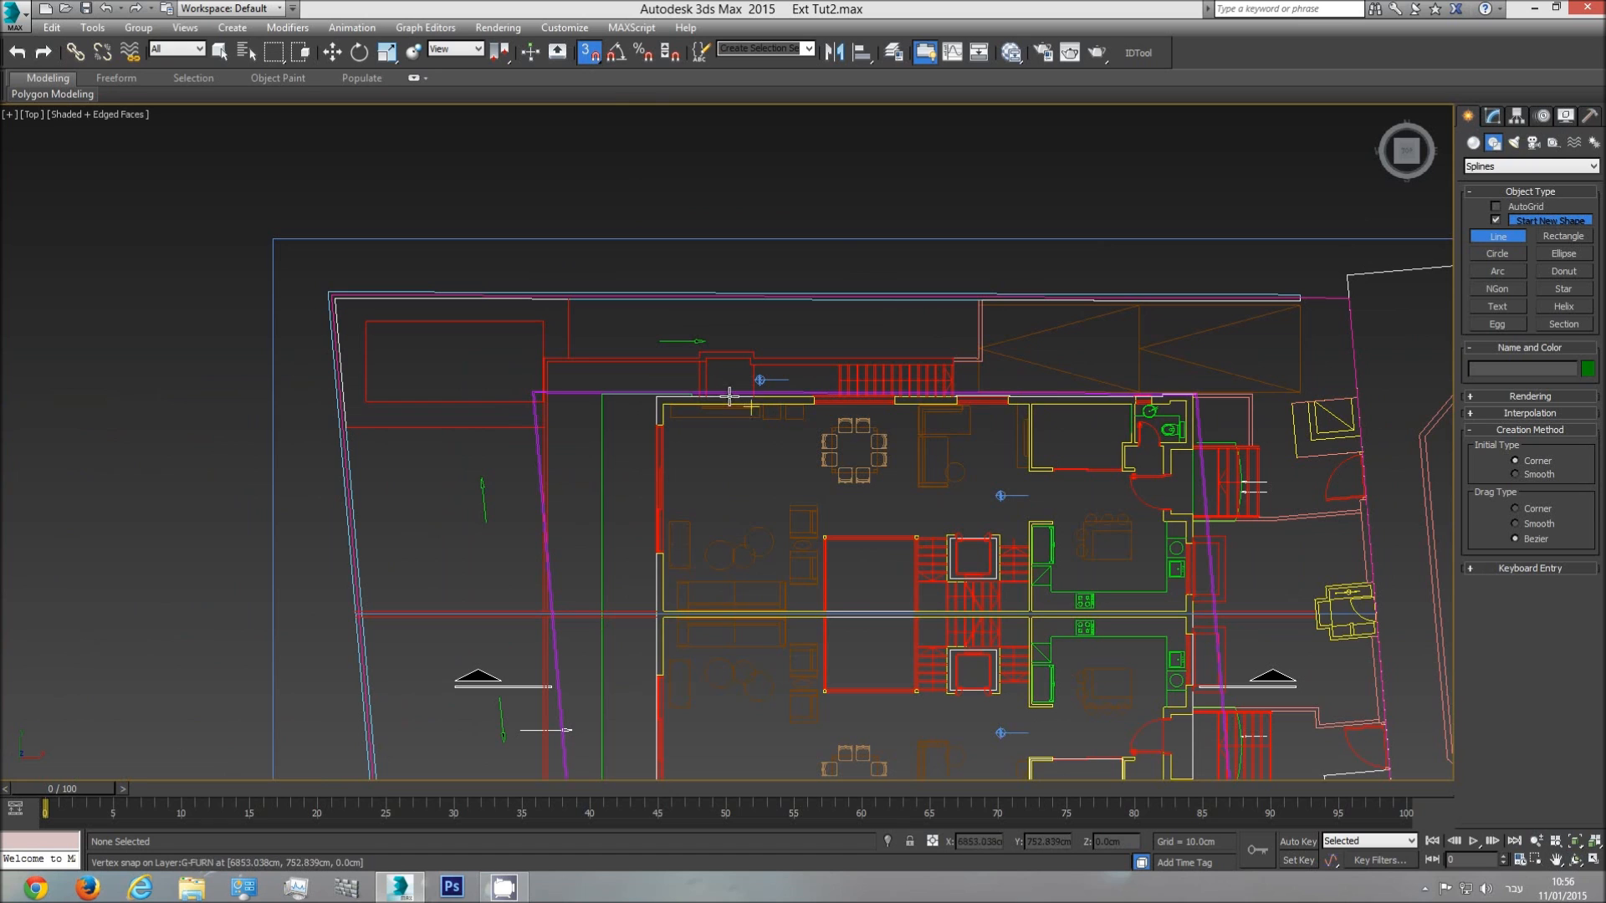
scroll(651, 399, "up", 5)
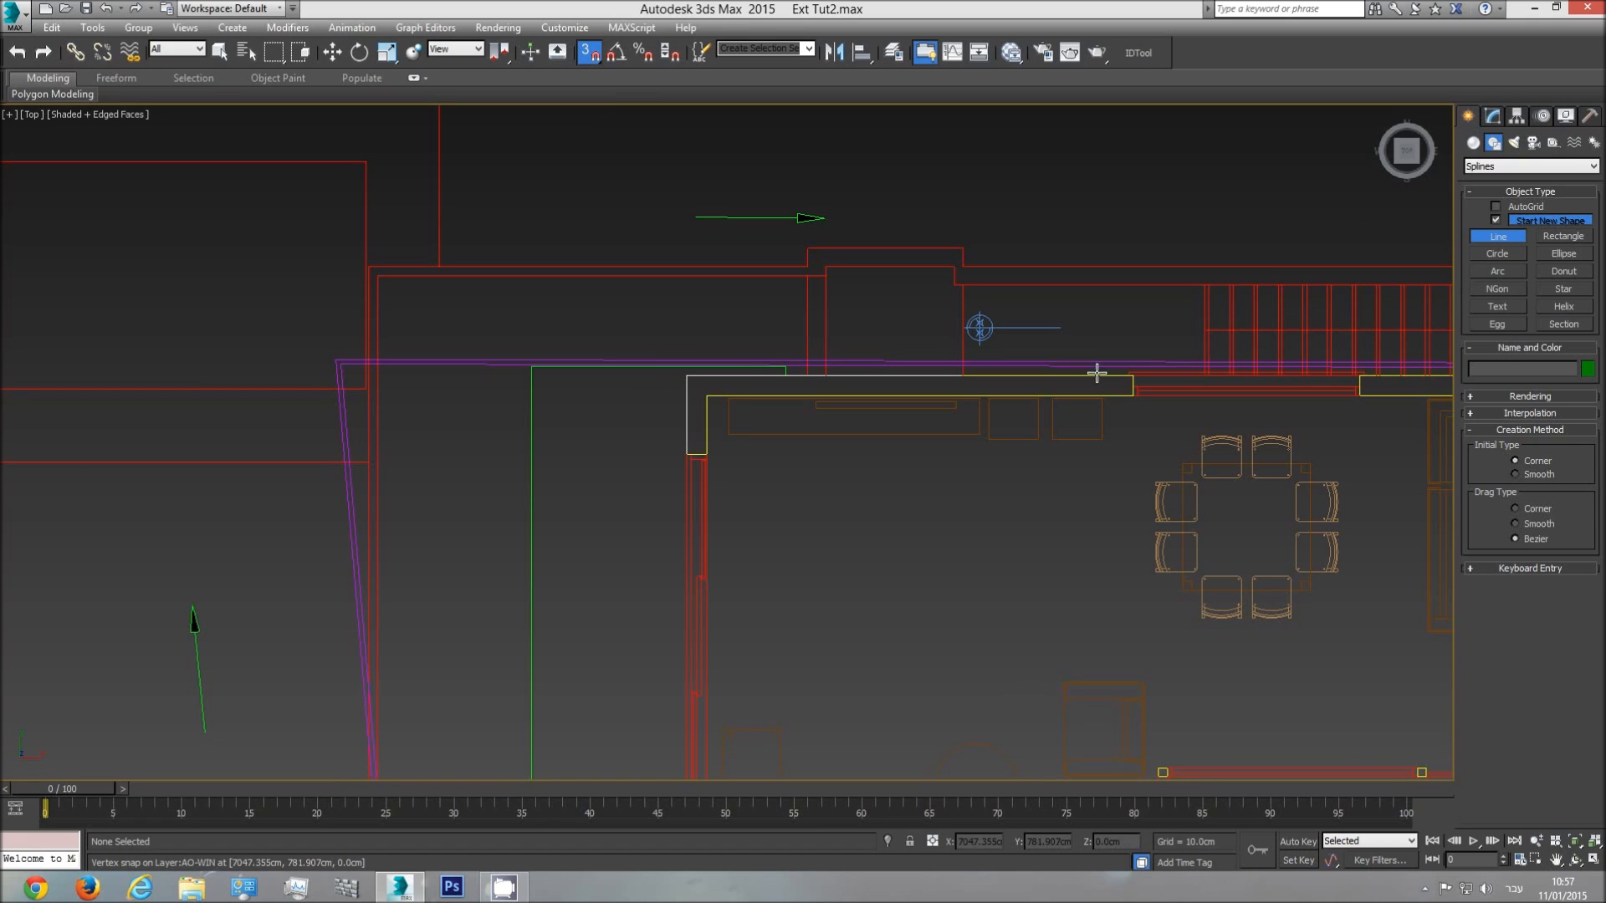
left_click(679, 379)
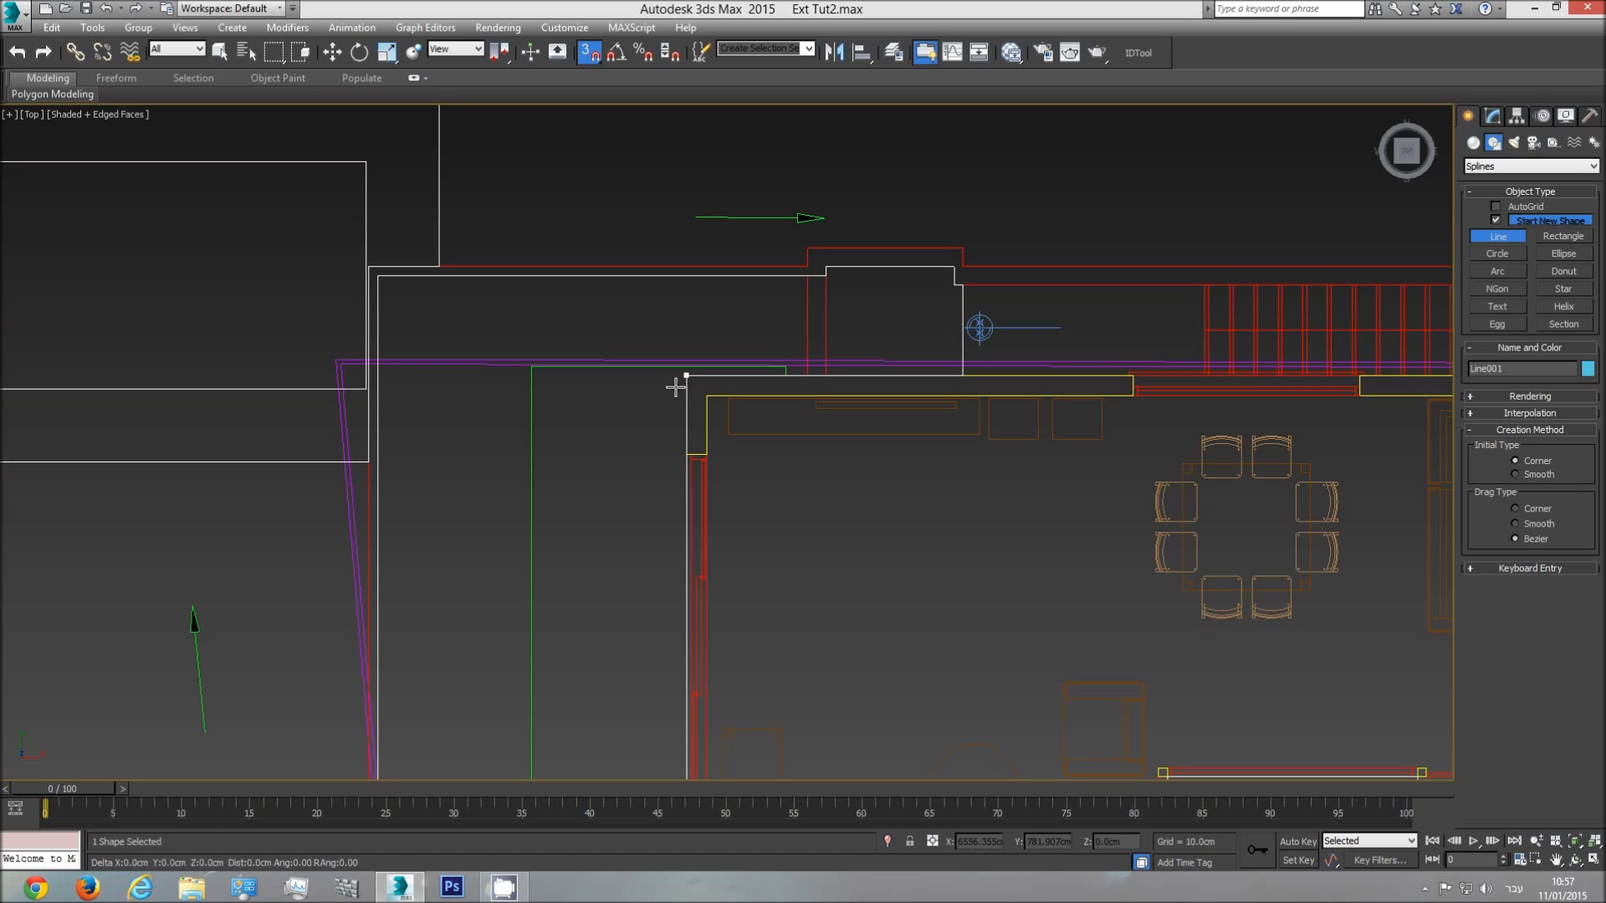
left_click(682, 452)
middle_click_drag(664, 679, 634, 401)
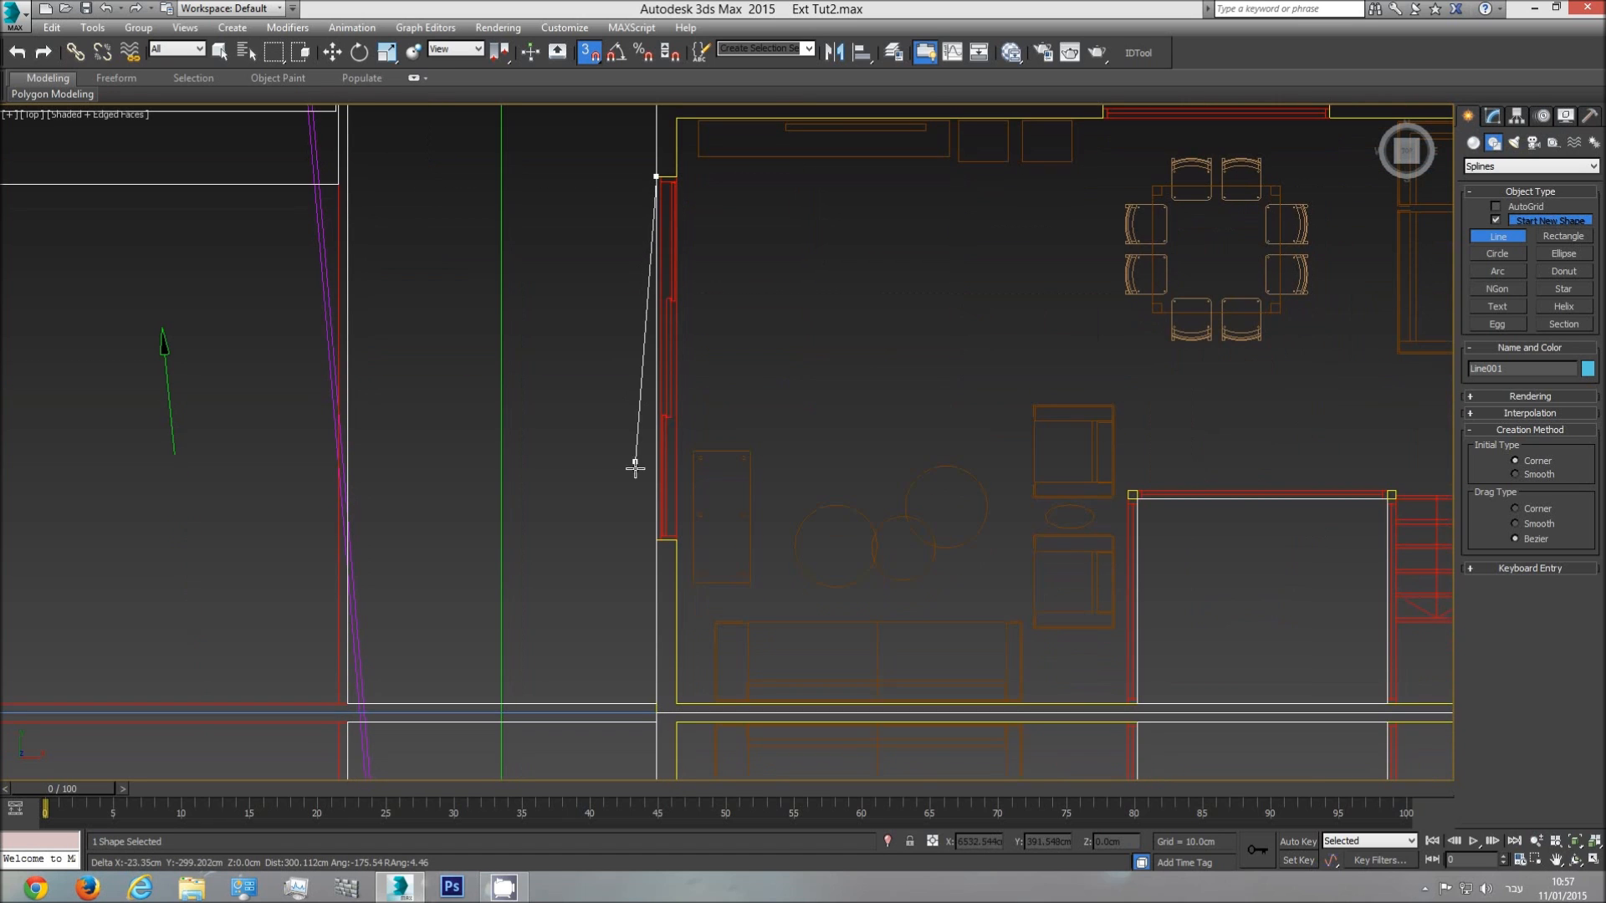
left_click(652, 539)
middle_click_drag(638, 588, 618, 266)
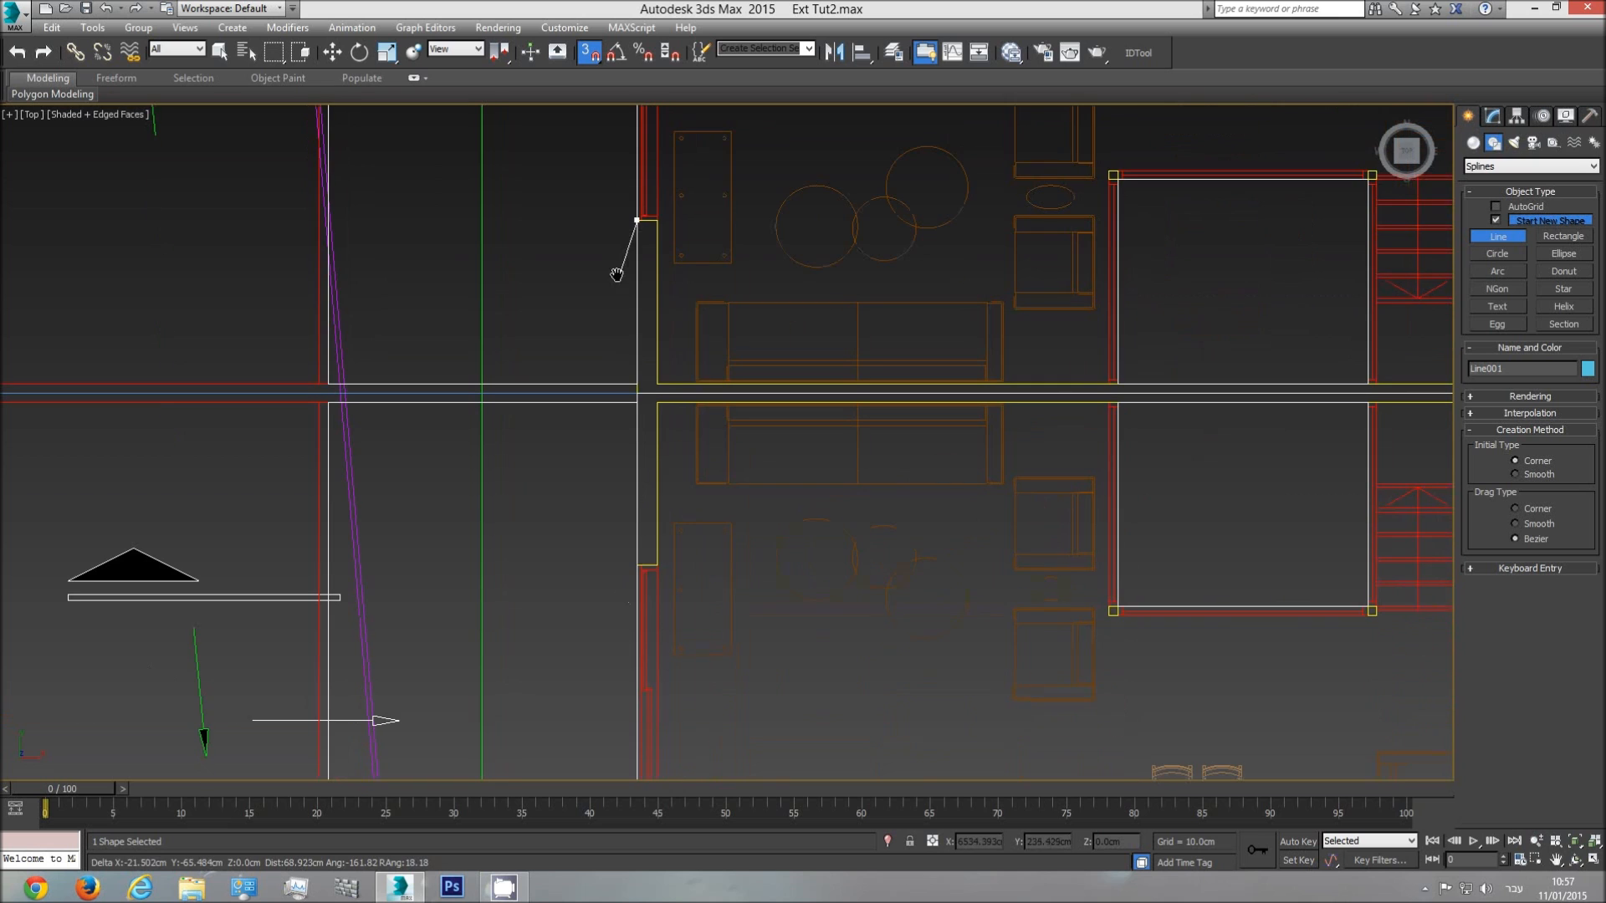
left_click(635, 563)
middle_click_drag(599, 619, 572, 238)
left_click(604, 550)
left_click(605, 631)
- Continue the line along the plan's lower outer wall, placing vertices at the window openings and the wall jog, up to the projecting pier
scroll(1092, 623, "up", 3)
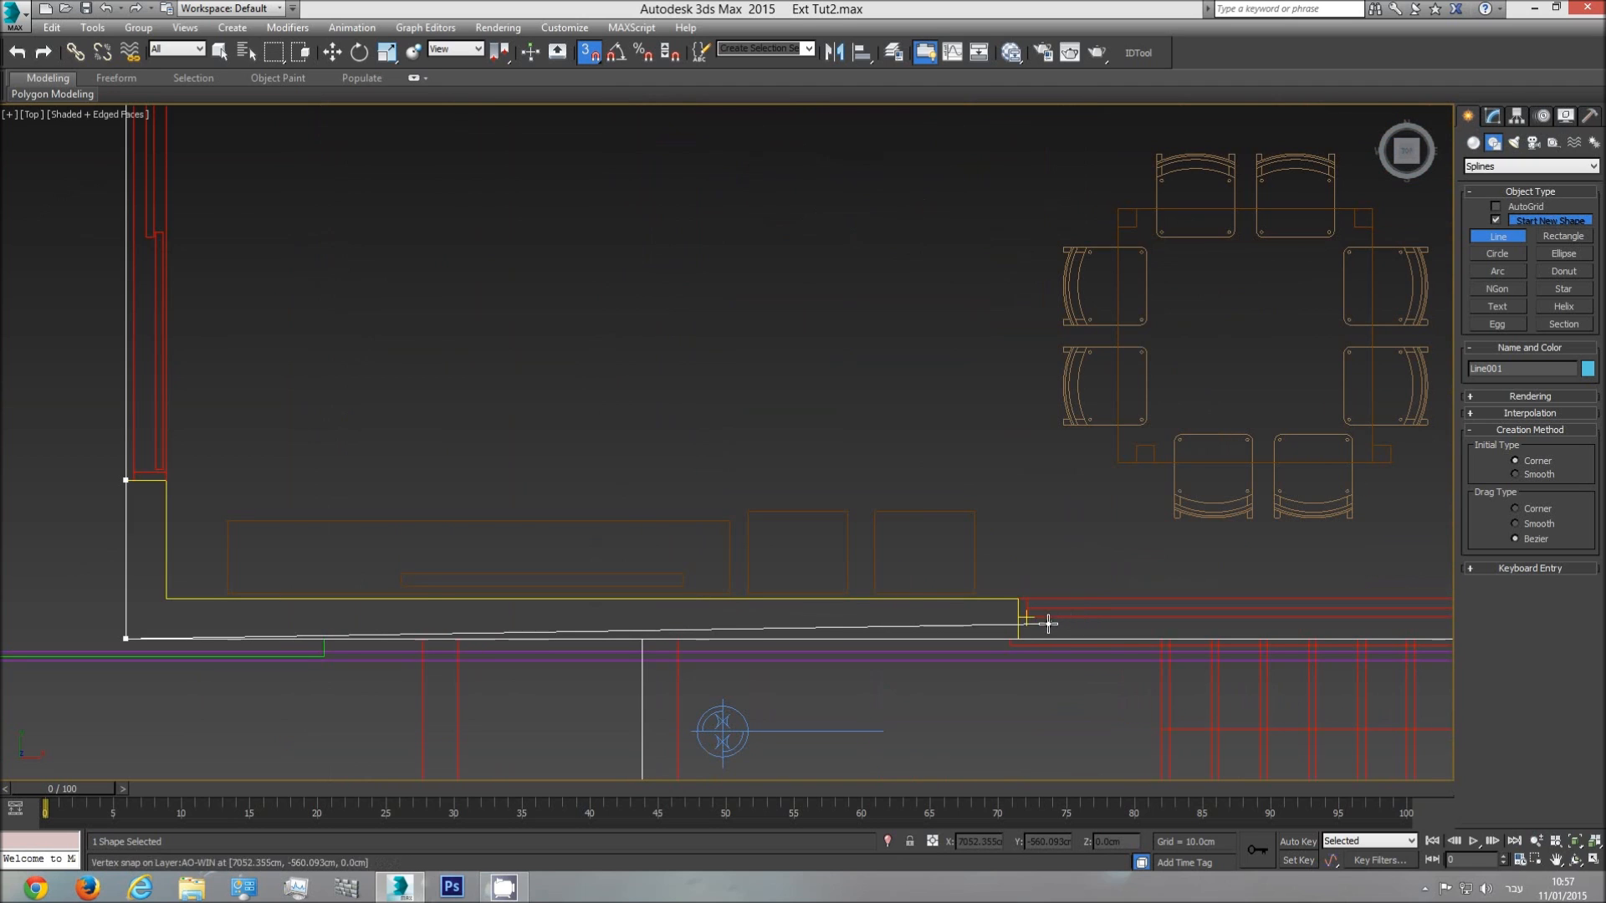
left_click(1019, 636)
middle_click_drag(1305, 627, 628, 542)
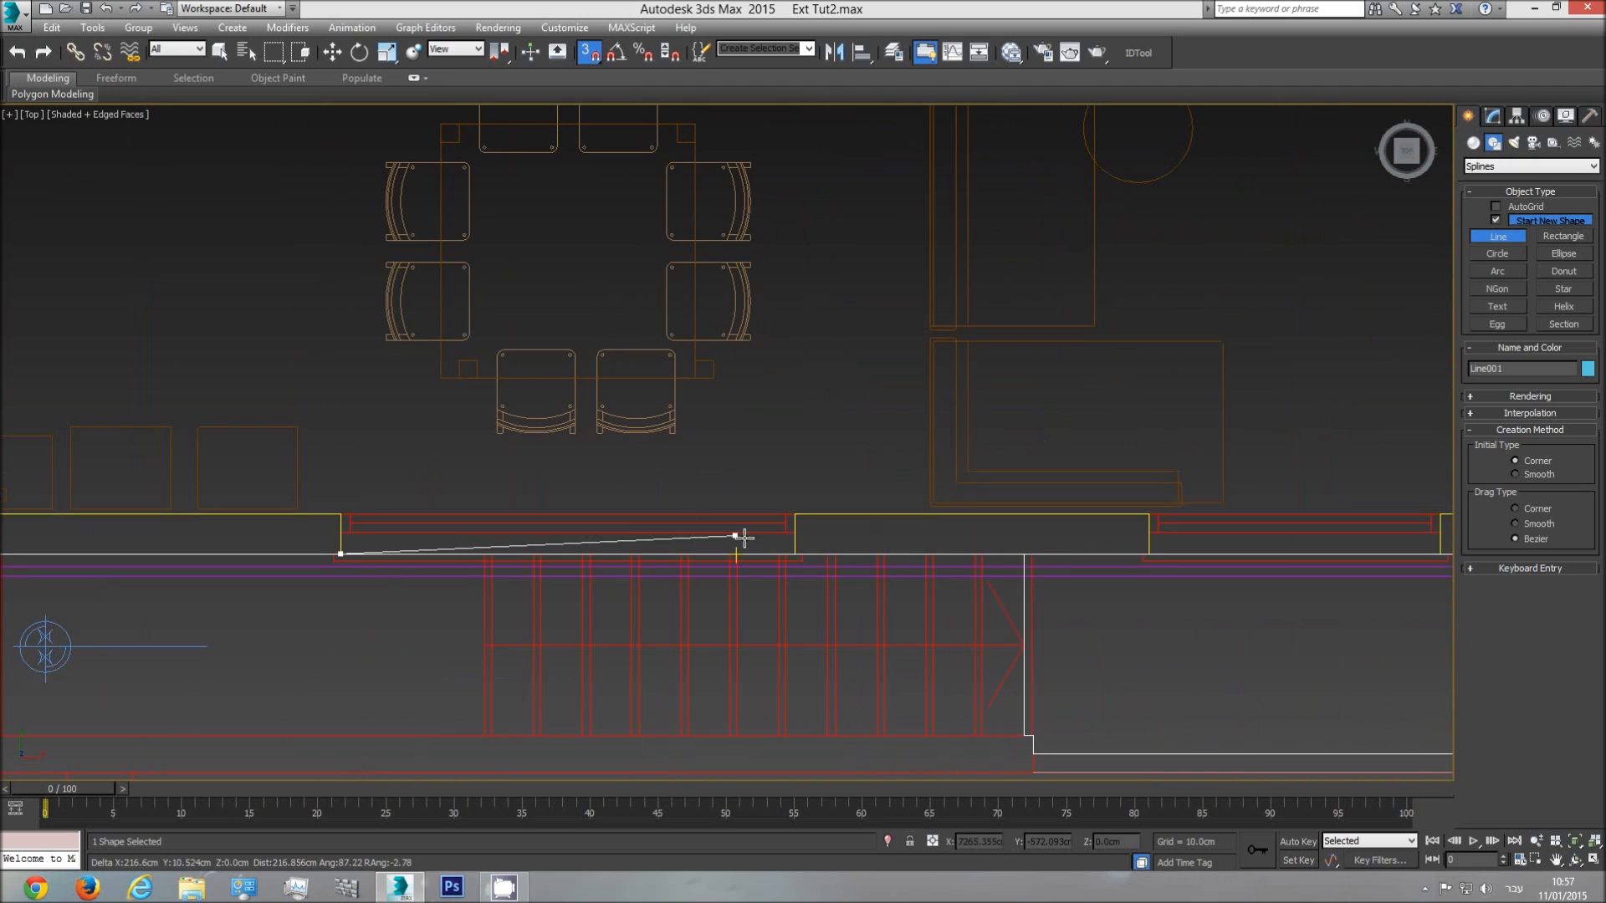
left_click(793, 549)
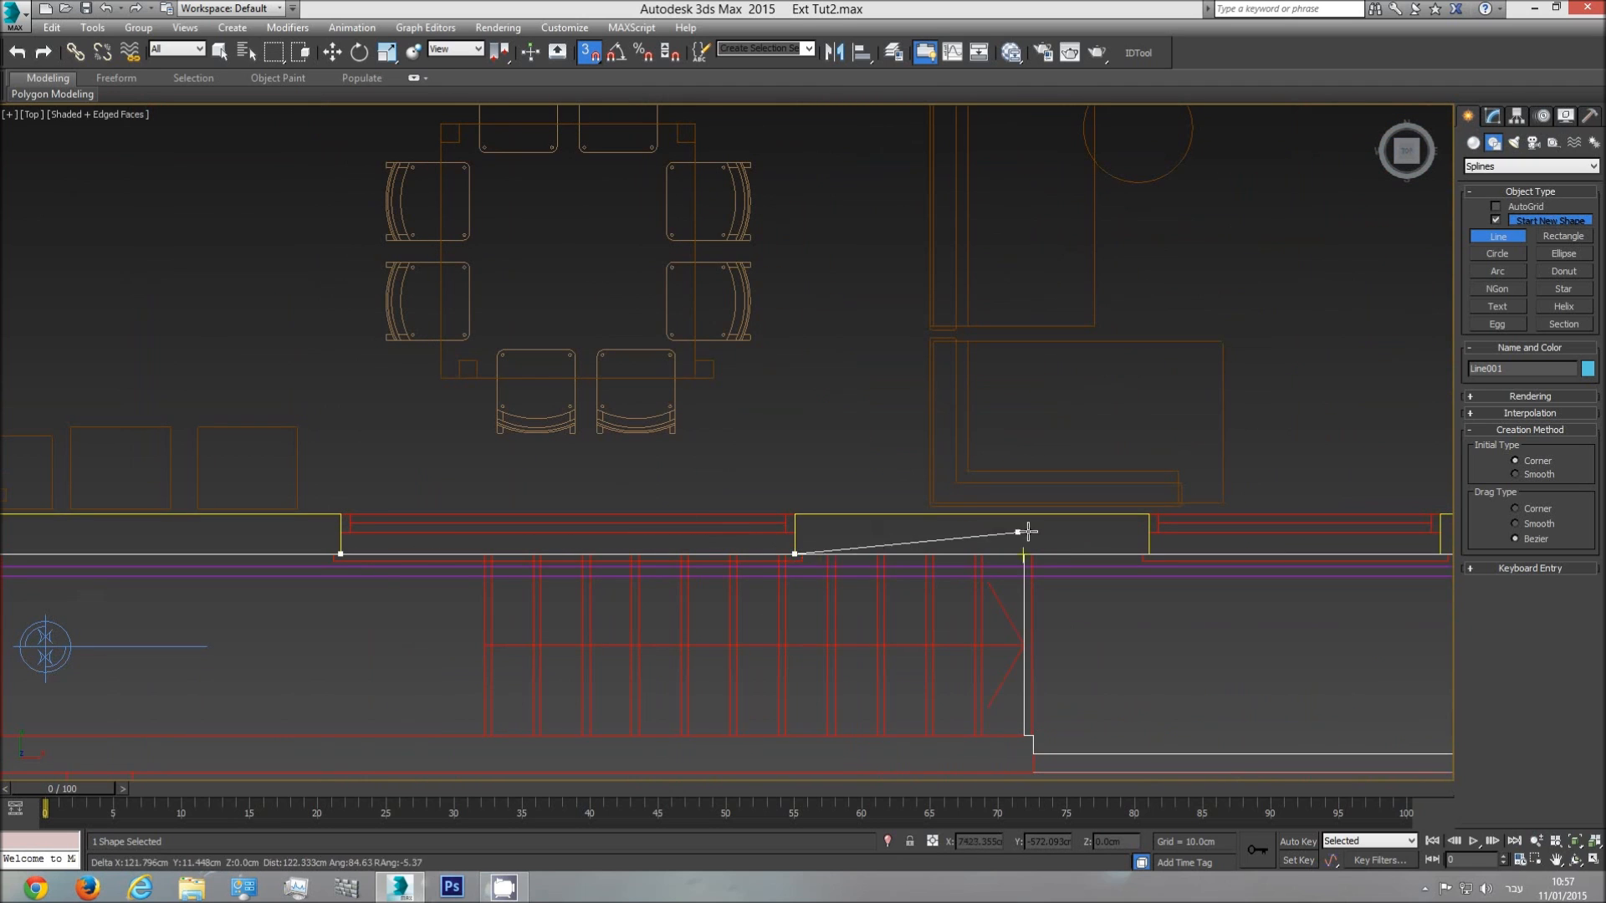
left_click(1147, 548)
middle_click_drag(1201, 544, 647, 513)
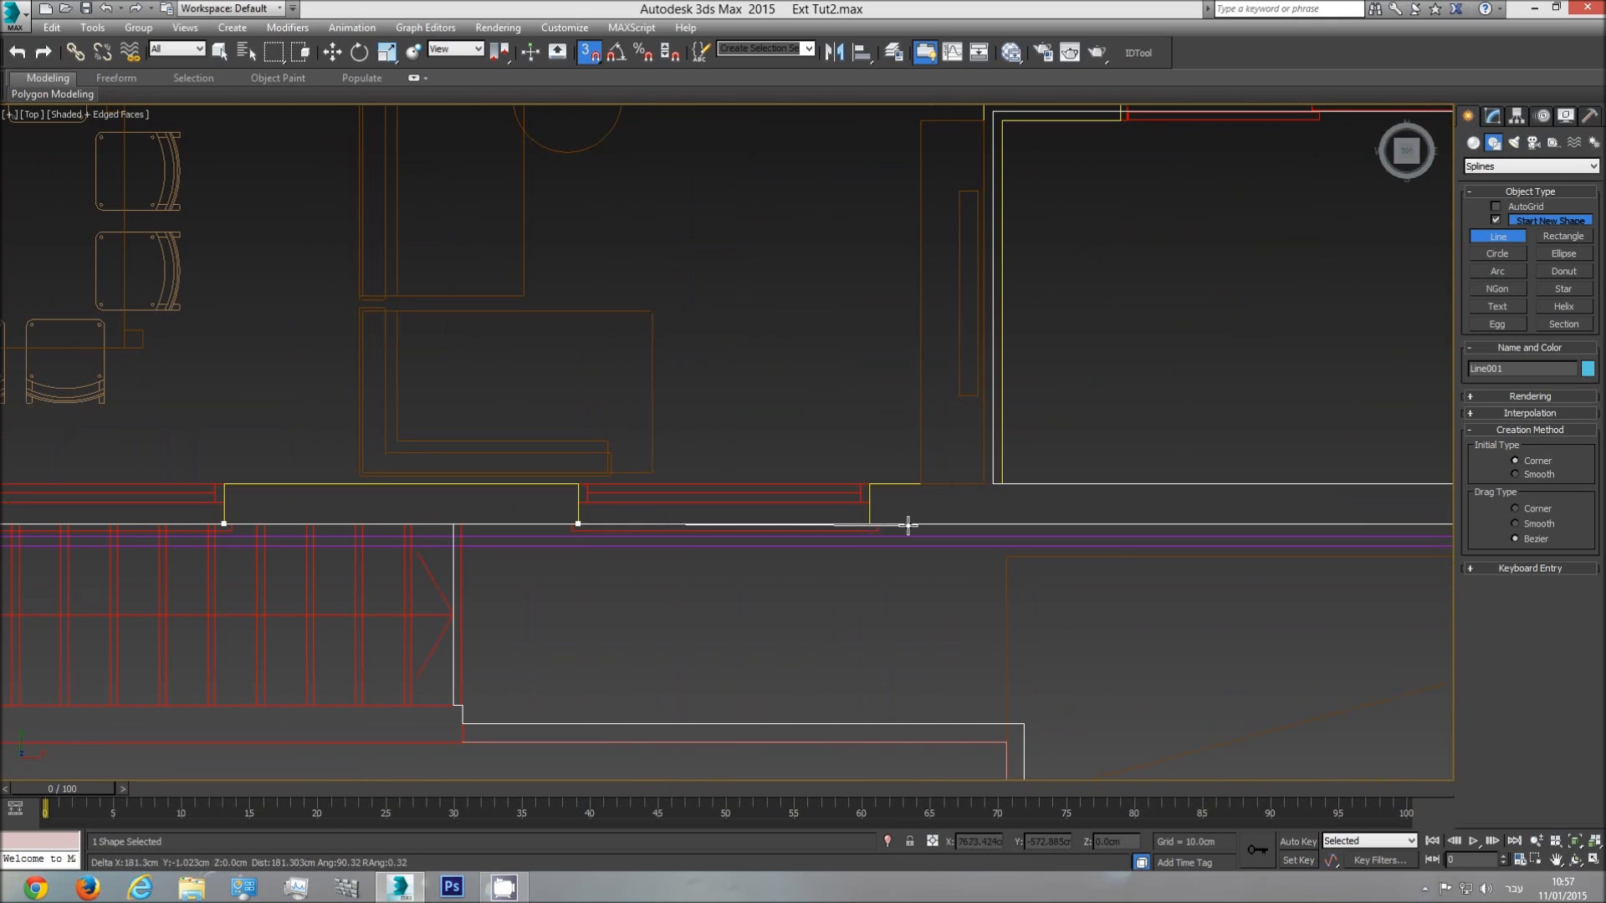
middle_click_drag(1187, 523, 580, 516)
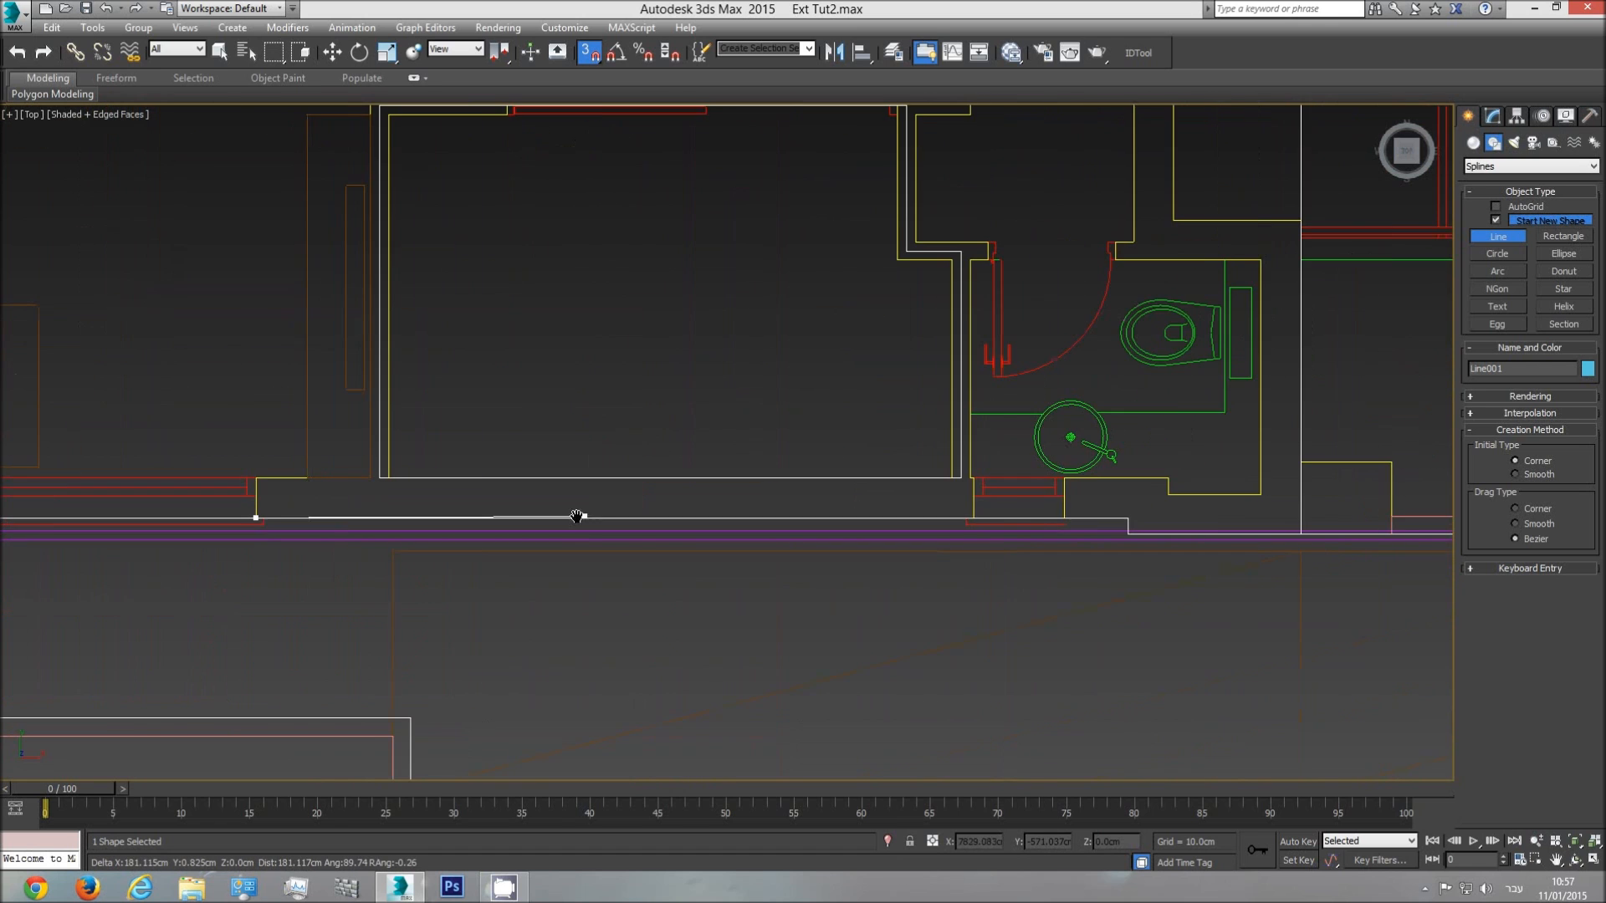
left_click(976, 517)
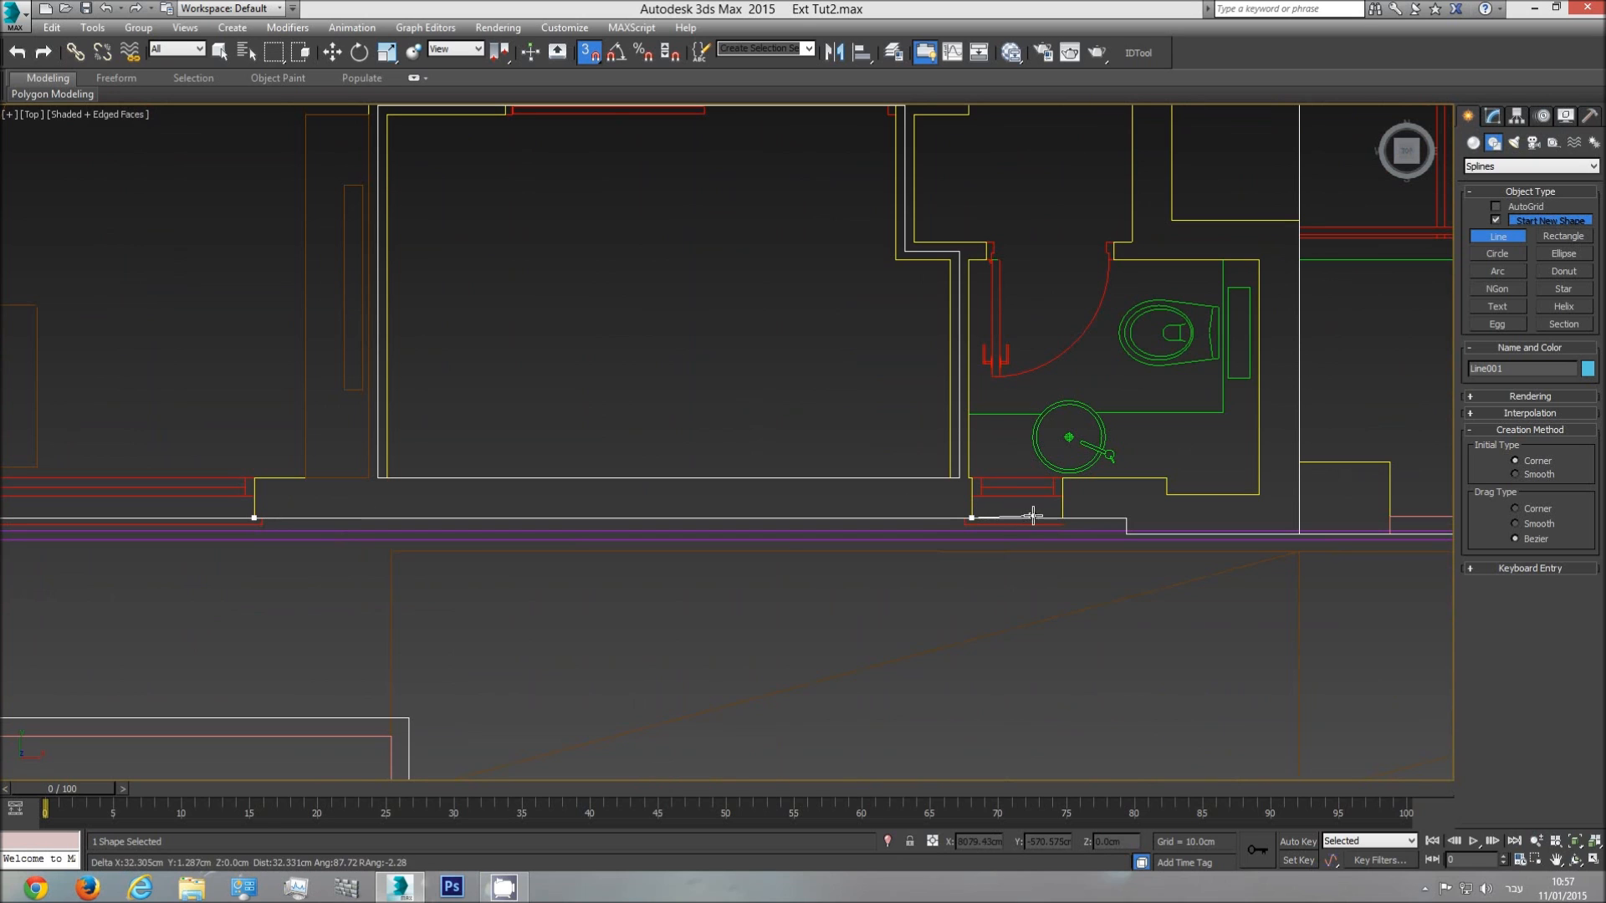
left_click(1125, 533)
middle_click_drag(1362, 549, 894, 533)
left_click(889, 532)
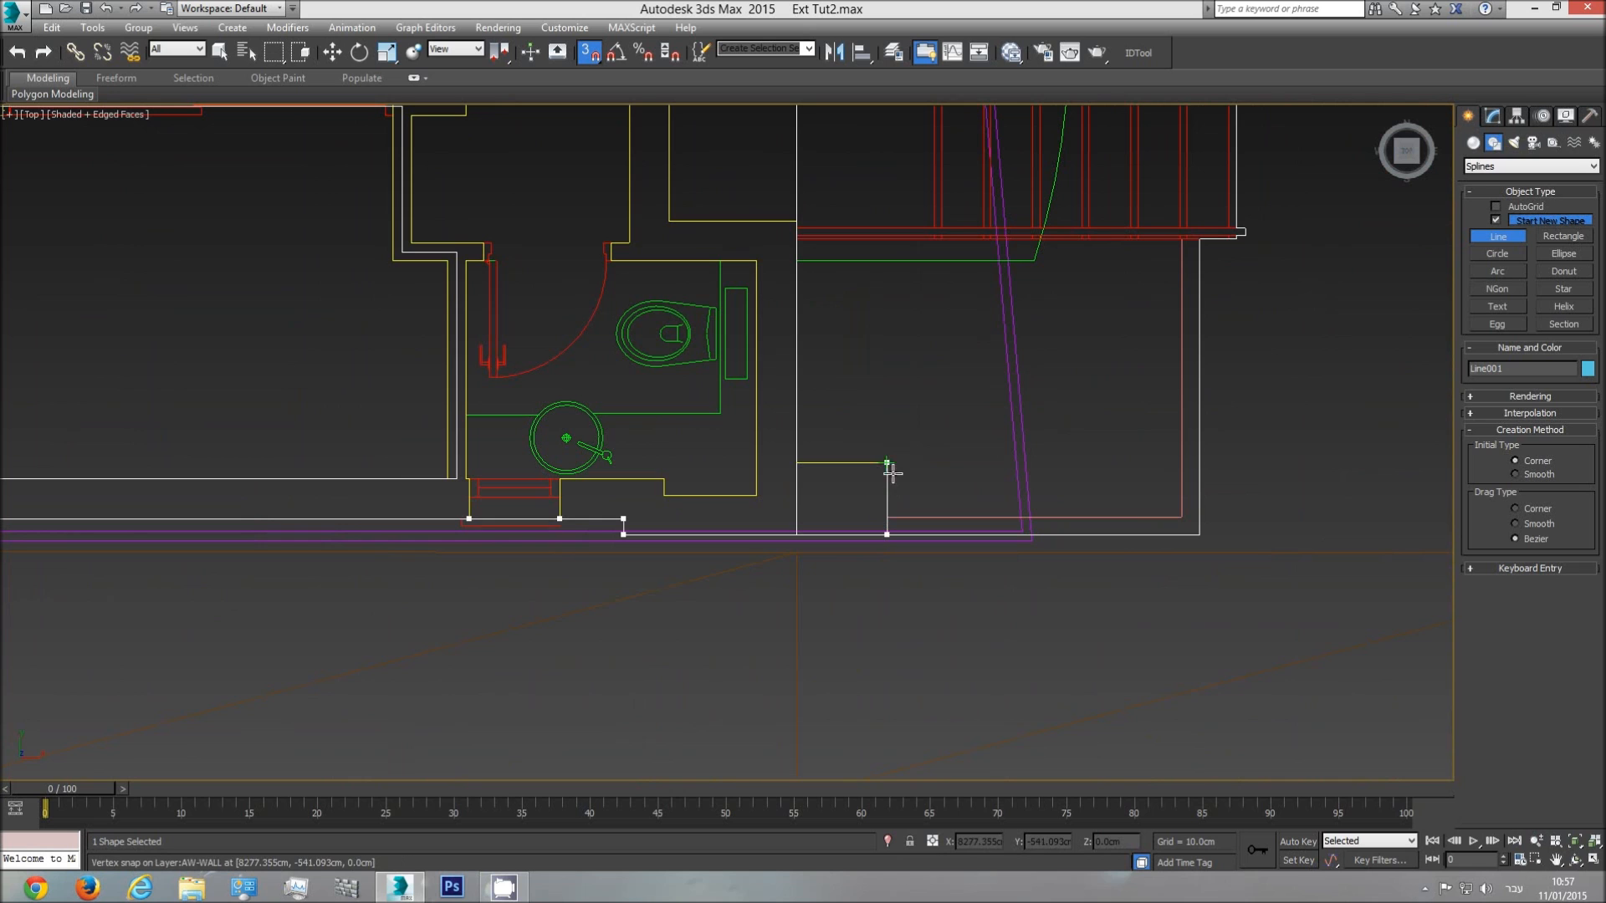
- Trace around the pier and through the lower entrance recess, adding vertices at its corners and the door opening
left_click(886, 462)
left_click(796, 462)
middle_click_drag(816, 200, 811, 499)
left_click(798, 516)
left_click(671, 516)
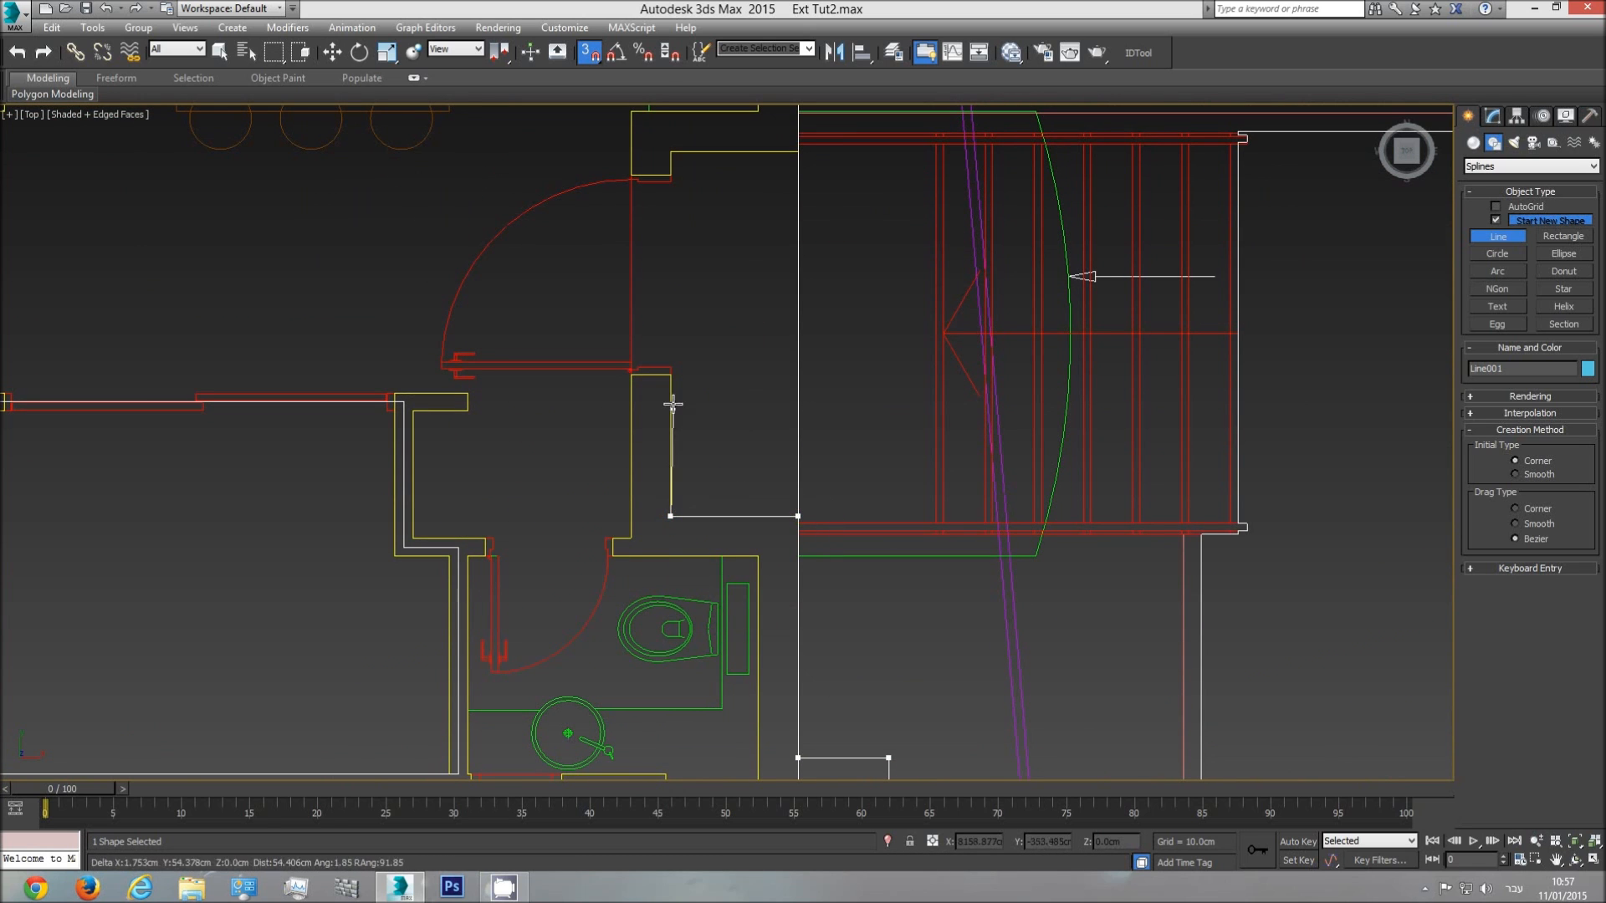
left_click(671, 376)
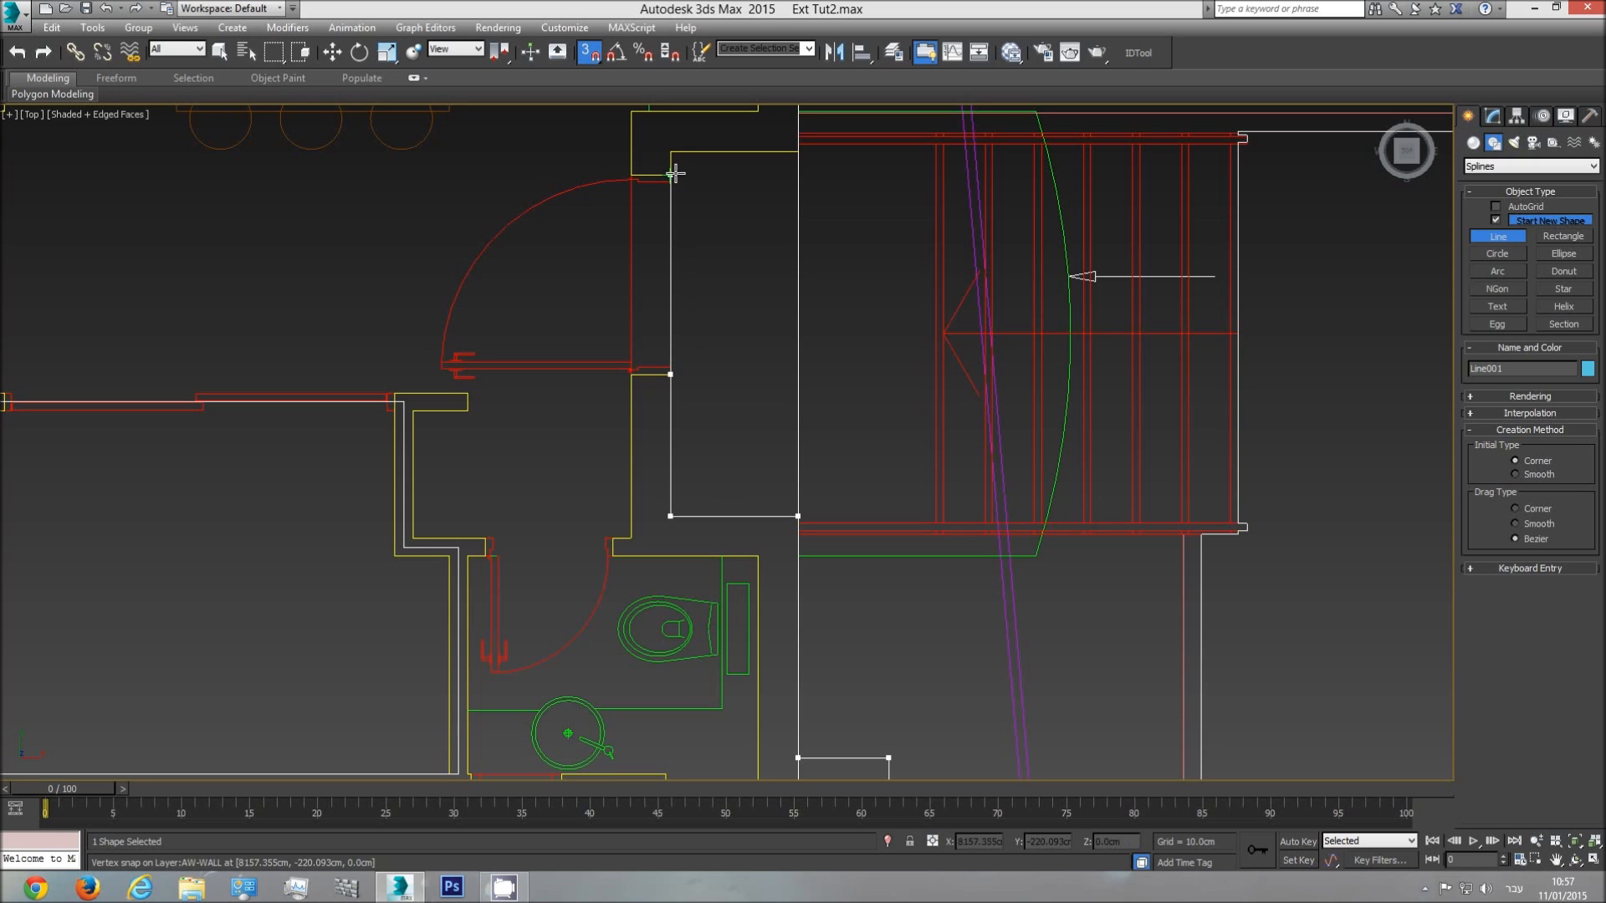
left_click(671, 153)
left_click(799, 151)
- Trace the straight right-hand outer wall between the two entrance recesses, placing vertices at the window openings
middle_click_drag(798, 151, 781, 560)
left_click(791, 443)
left_click(789, 151)
middle_click_drag(789, 155, 794, 502)
left_click(797, 286)
middle_click_drag(797, 208, 792, 563)
left_click(797, 361)
left_click(796, 196)
- Trace the upper entrance recess, snapping vertices to its inner corners, the door jambs and the outer wall corner
left_click(676, 173)
middle_click_drag(676, 173, 712, 648)
left_click(670, 450)
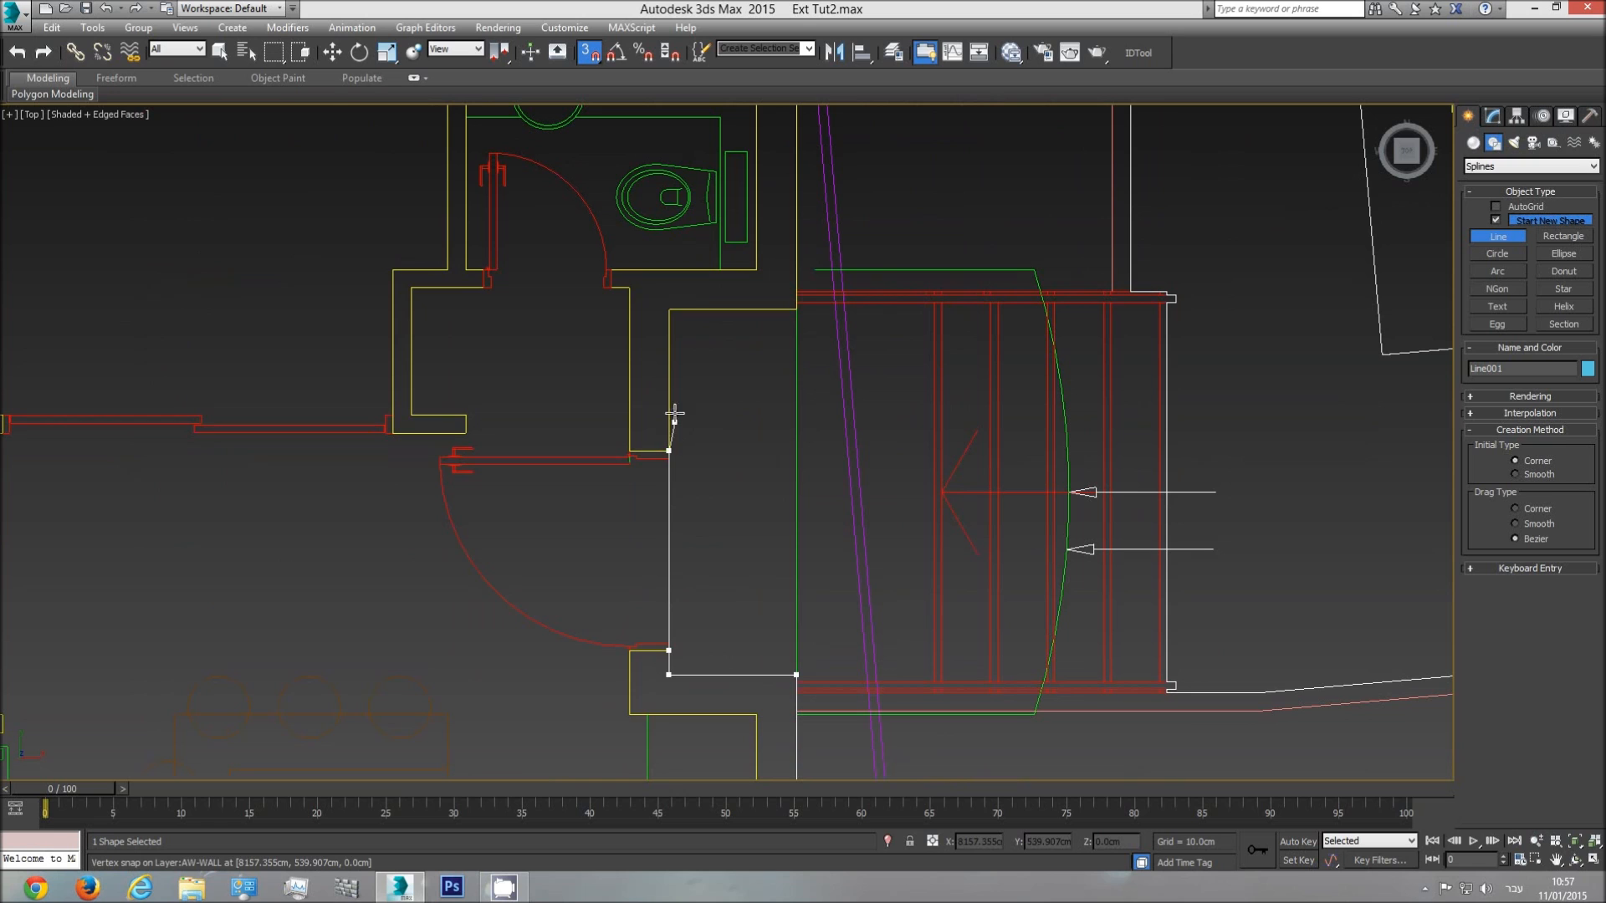
left_click(668, 309)
left_click(795, 308)
- Carry the outline around the upper-right corner and the wall jog to both edges of the upper bathroom window
middle_click_drag(795, 308, 778, 617)
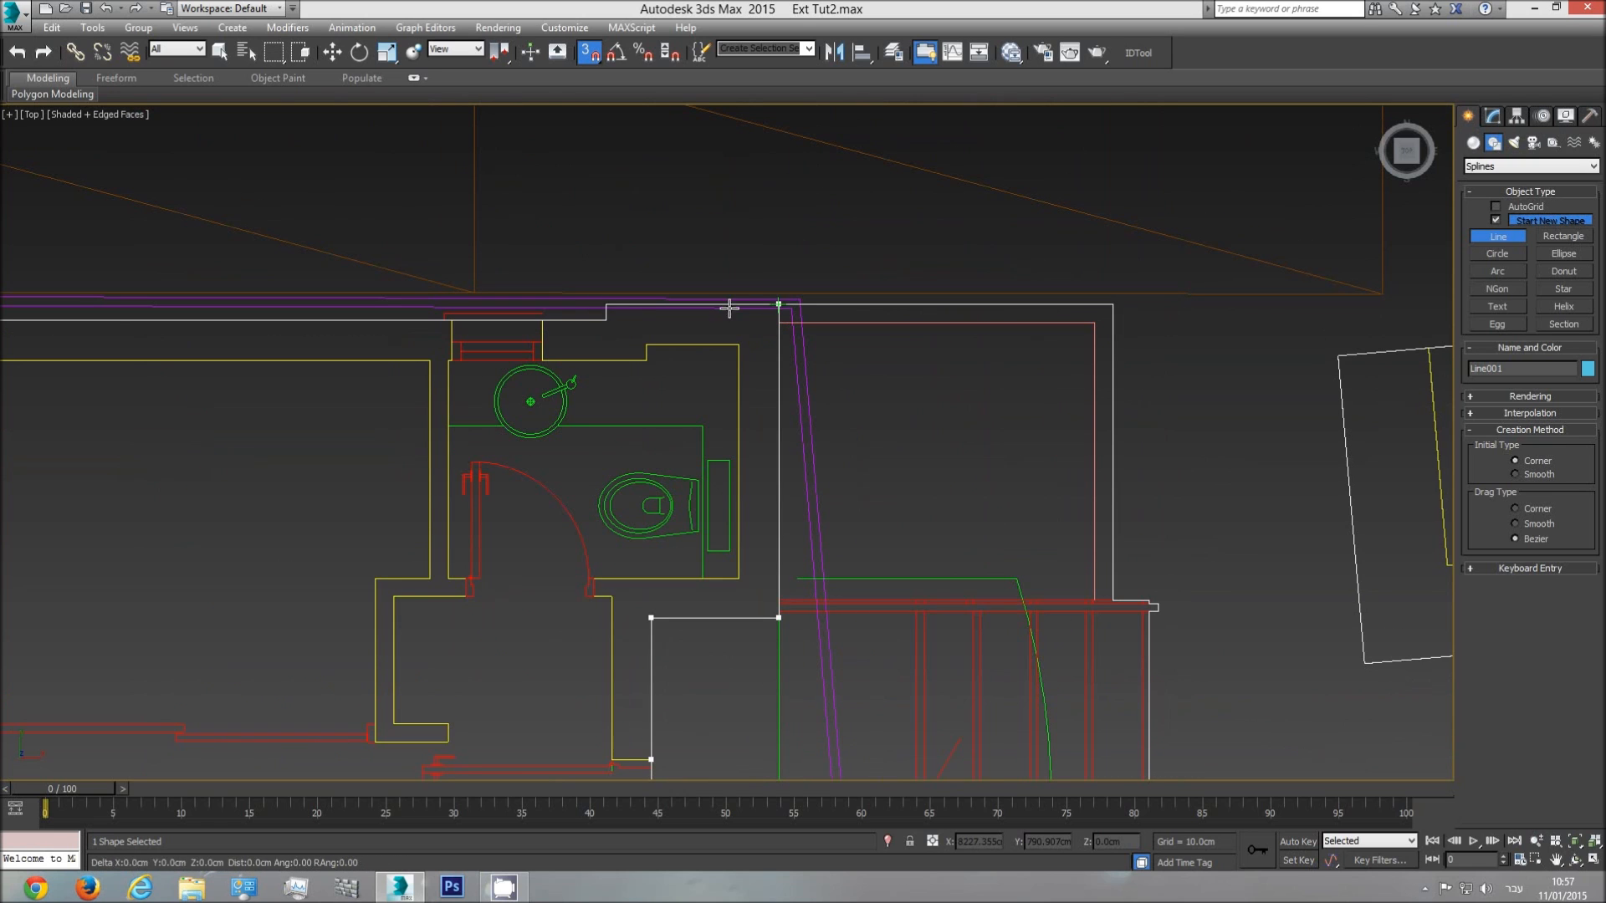
left_click(605, 318)
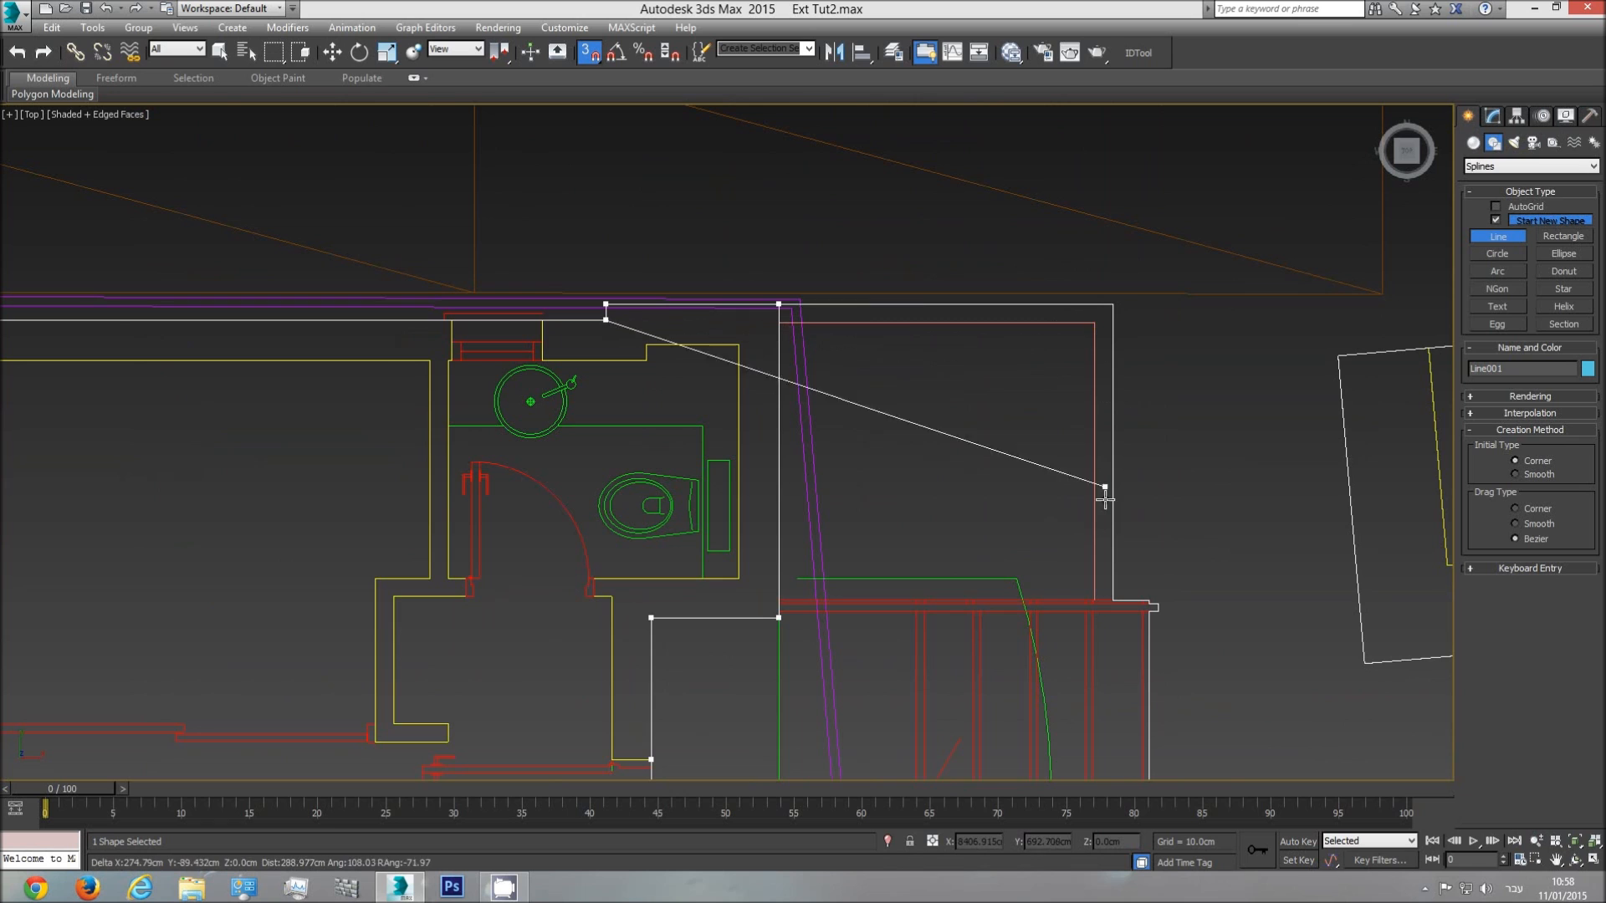
left_click(542, 320)
left_click(452, 321)
- Trace the rest of the upper outer wall past its openings back to the starting corner and close the spline
middle_click_drag(283, 365, 903, 373)
left_click(465, 326)
left_click(171, 352)
middle_click_drag(176, 352, 1190, 364)
left_click(812, 341)
left_click(359, 340)
middle_click_drag(318, 348, 829, 372)
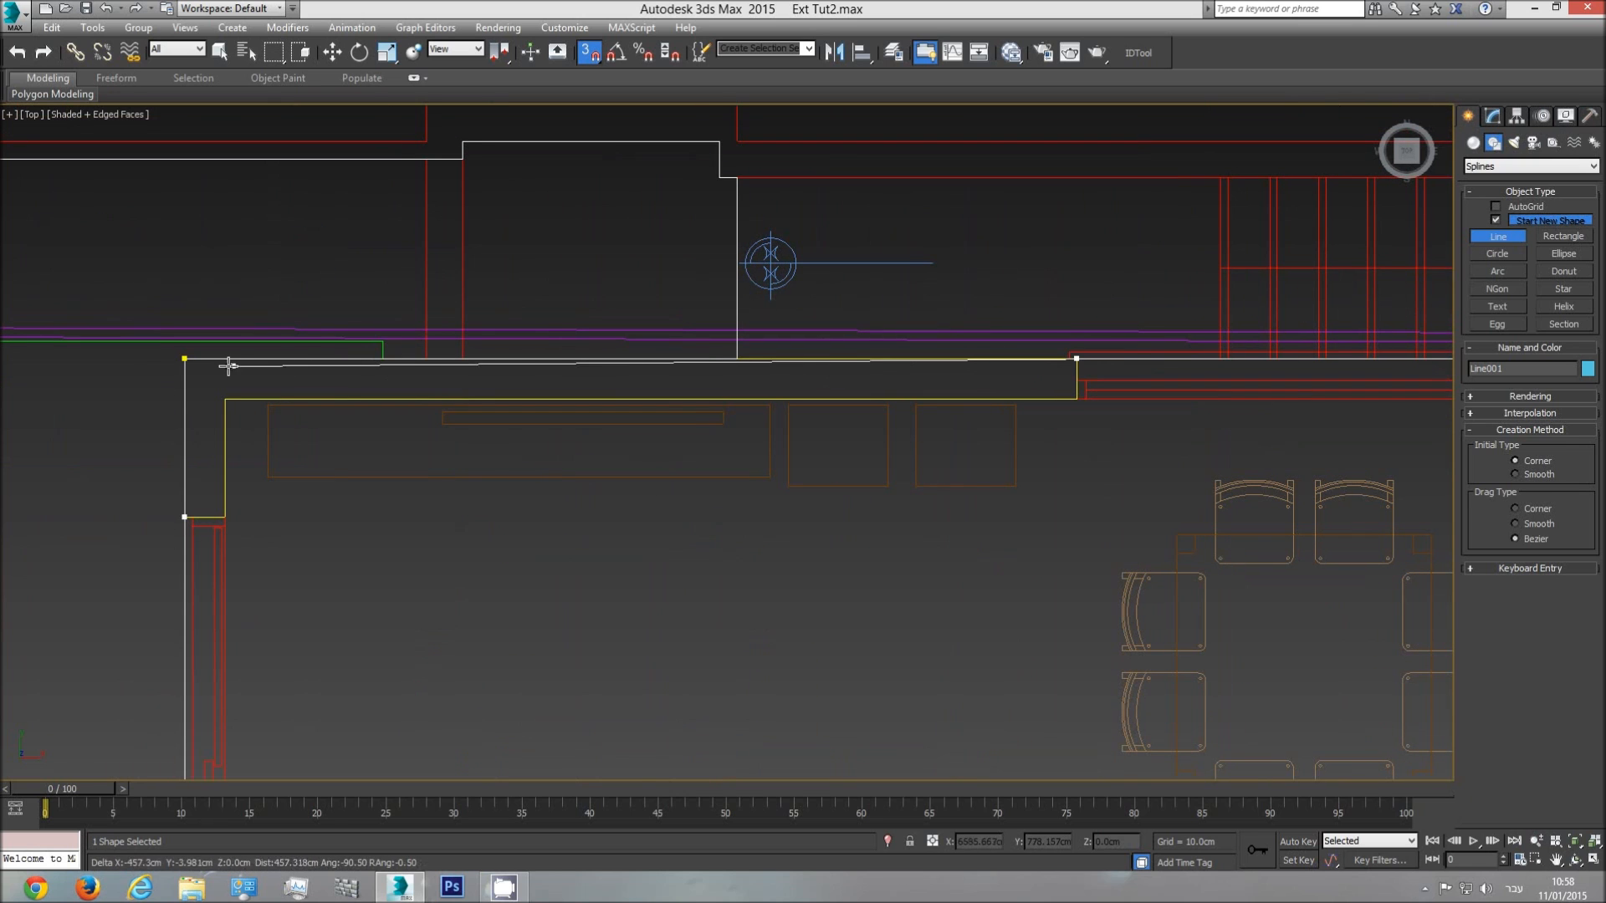
left_click(186, 361)
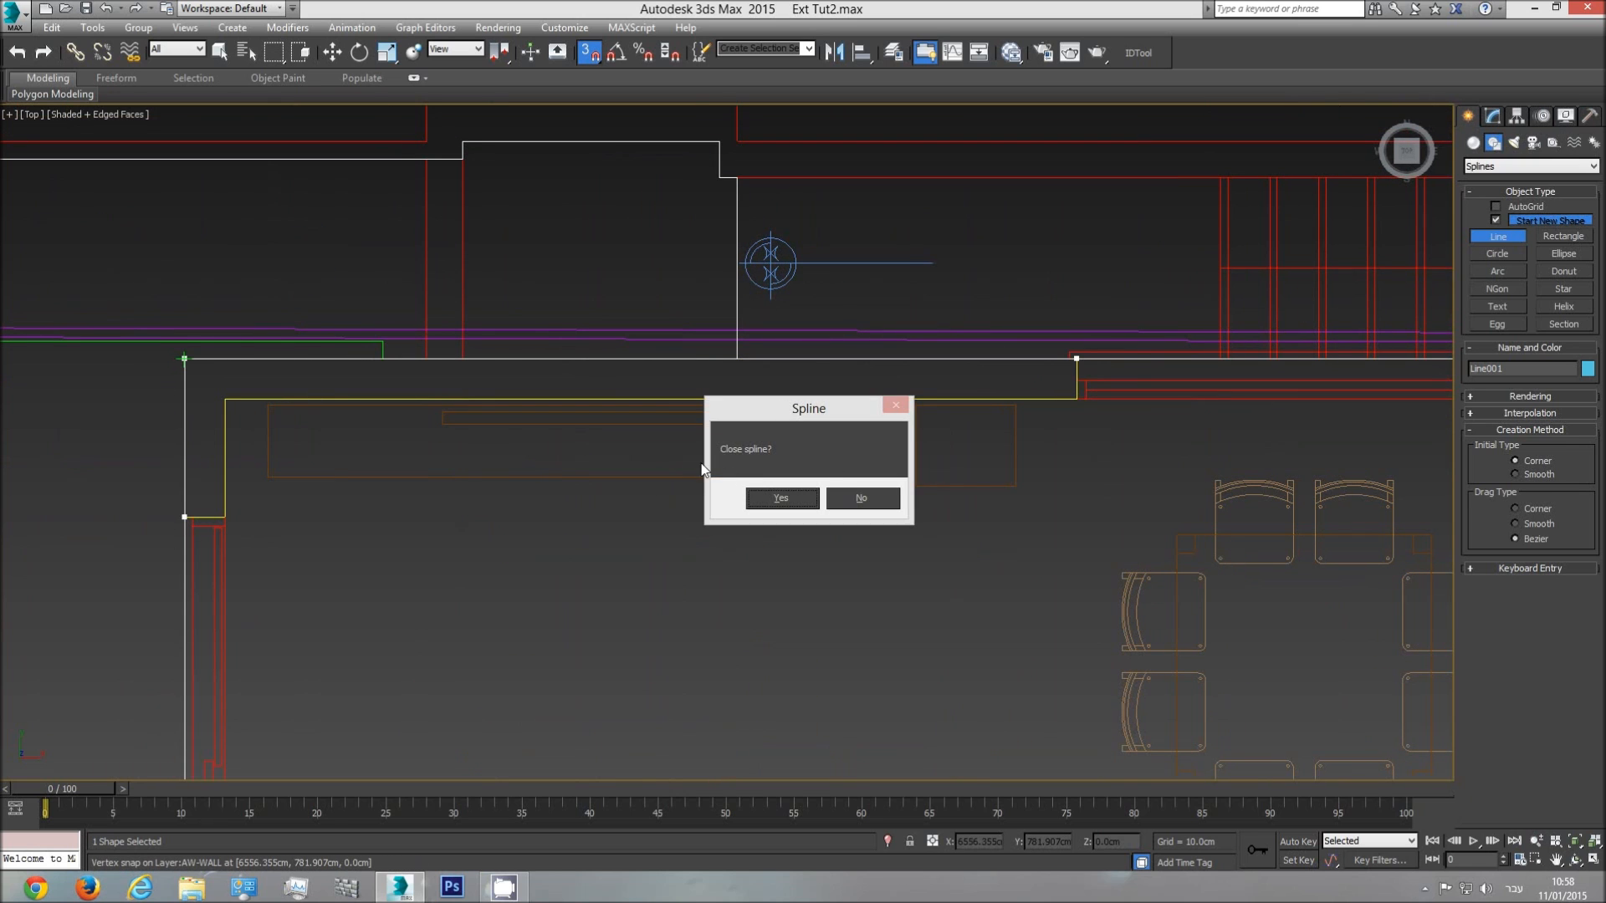
left_click(758, 495)
- Convert the closed ground floor outline into an Editable Poly while viewing the plans in perspective
scroll(445, 491, "down", 5)
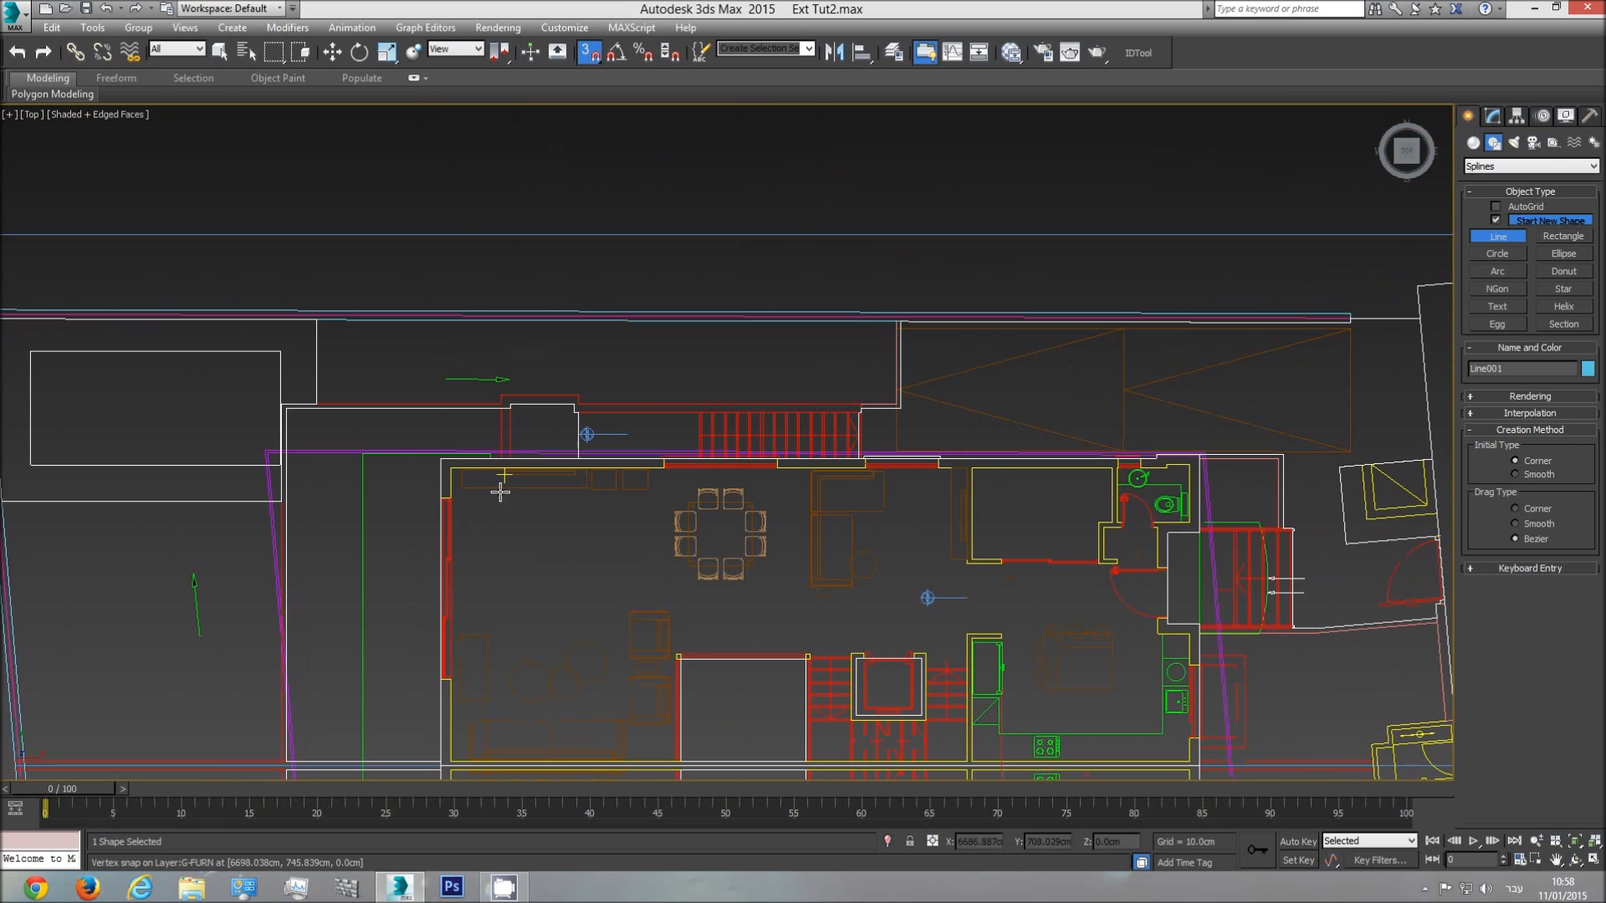
key("p")
key("ctrl+r")
left_click_drag(760, 469, 676, 415)
middle_click_drag(741, 414, 735, 443)
right_click(794, 426)
right_click(799, 425)
right_click(836, 464)
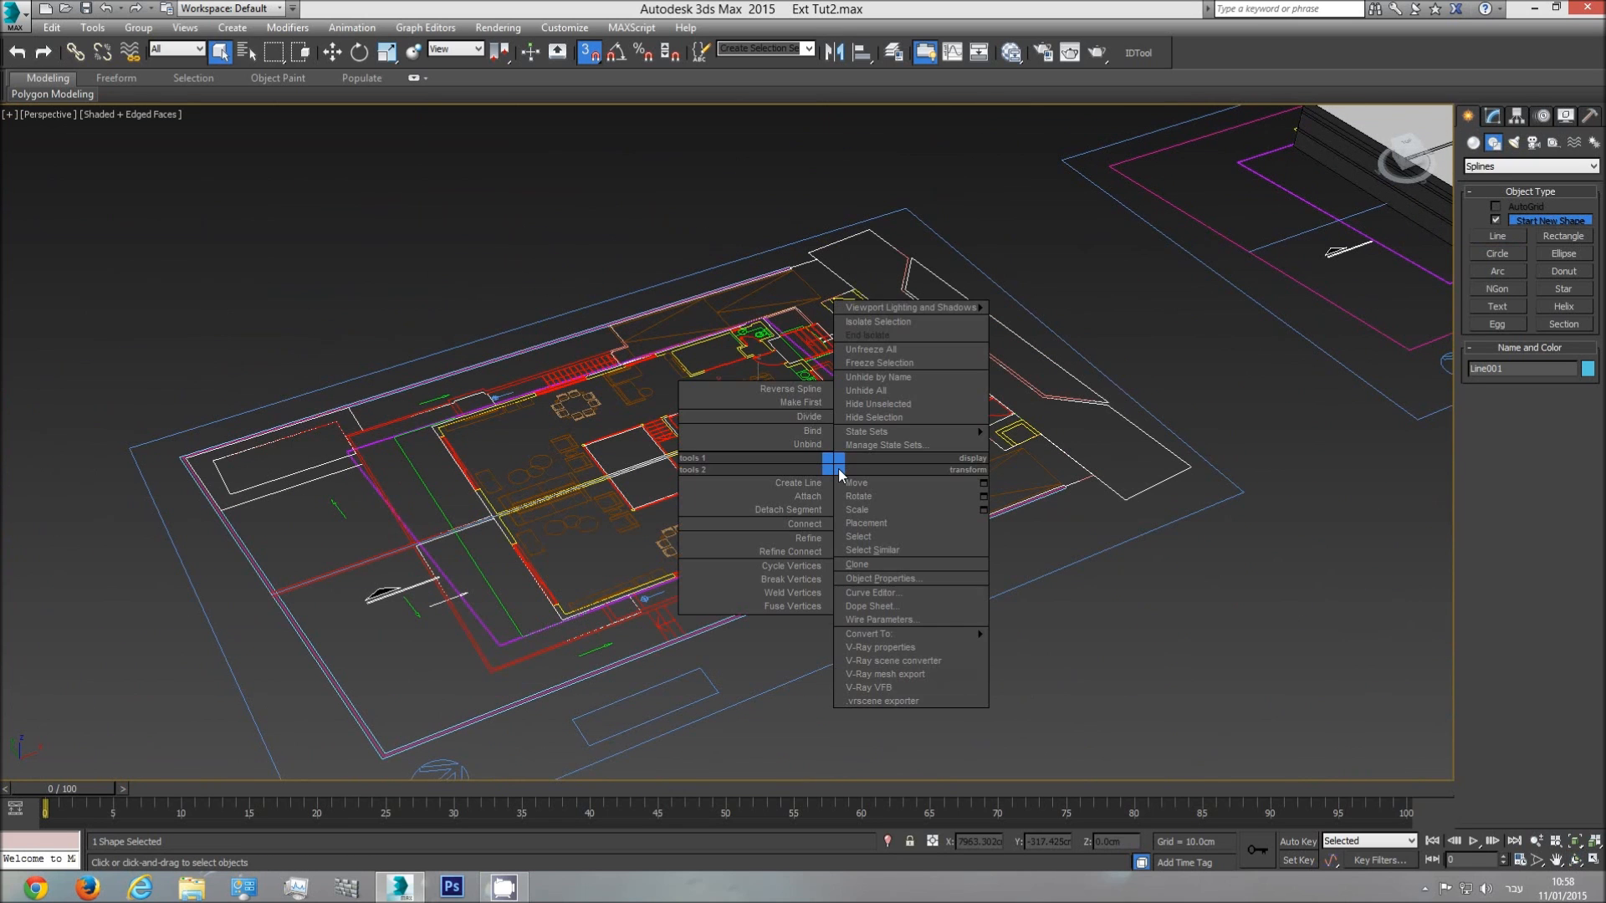
mouse_move(869, 634)
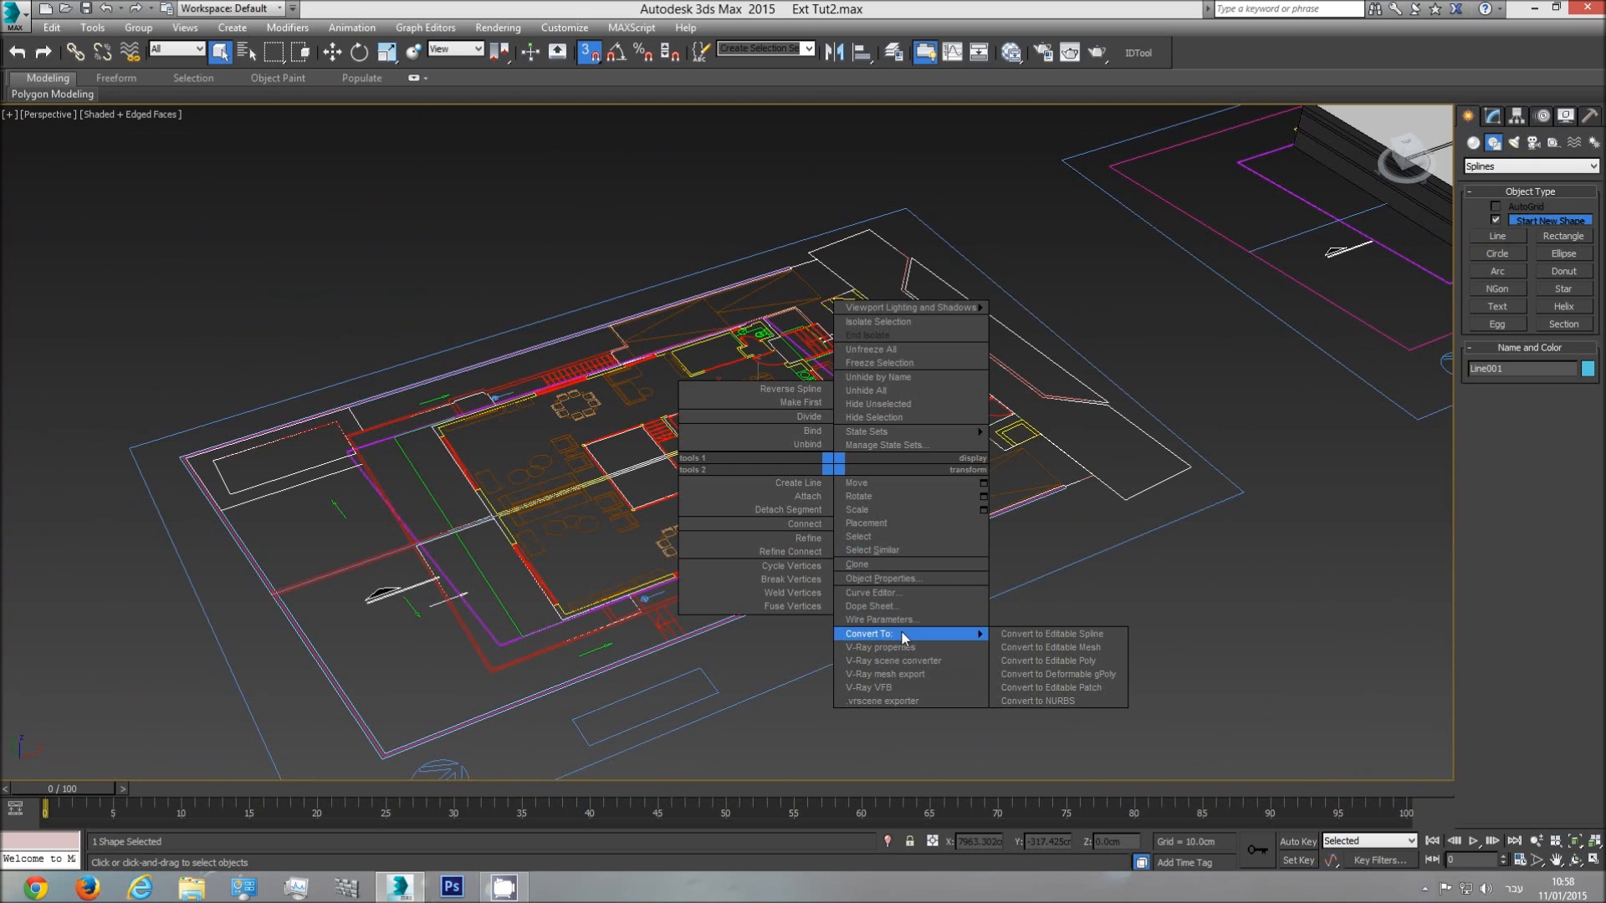
left_click(1079, 661)
- Turn off snapping and select the whole outer border of the floor polygon at border level
scroll(652, 468, "up", 6)
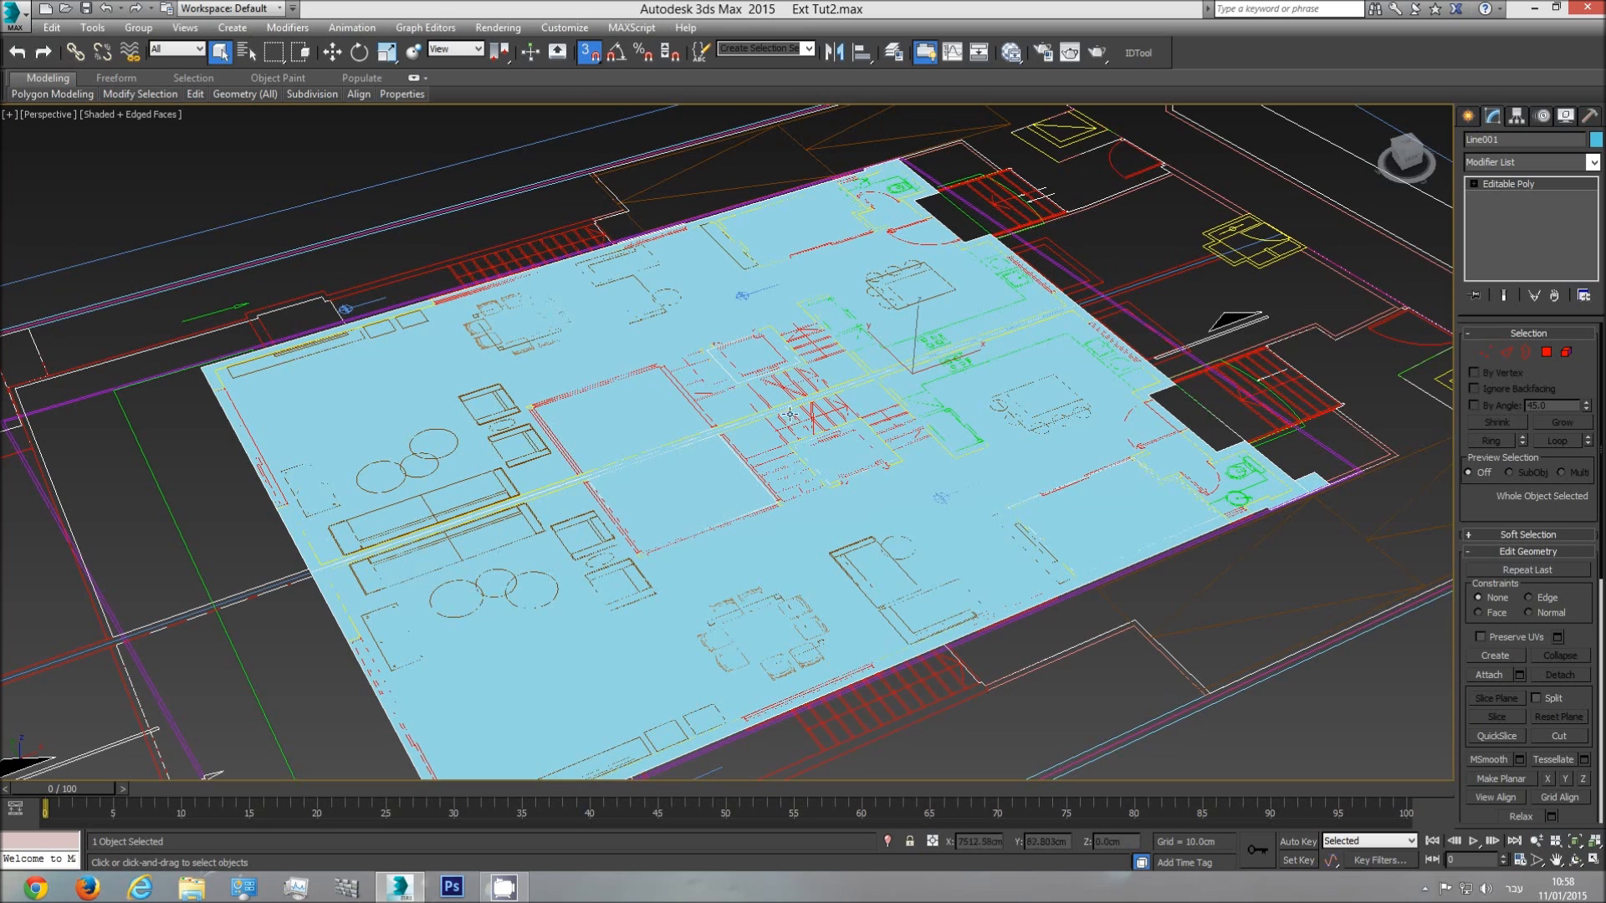
middle_click_drag(563, 385, 572, 373)
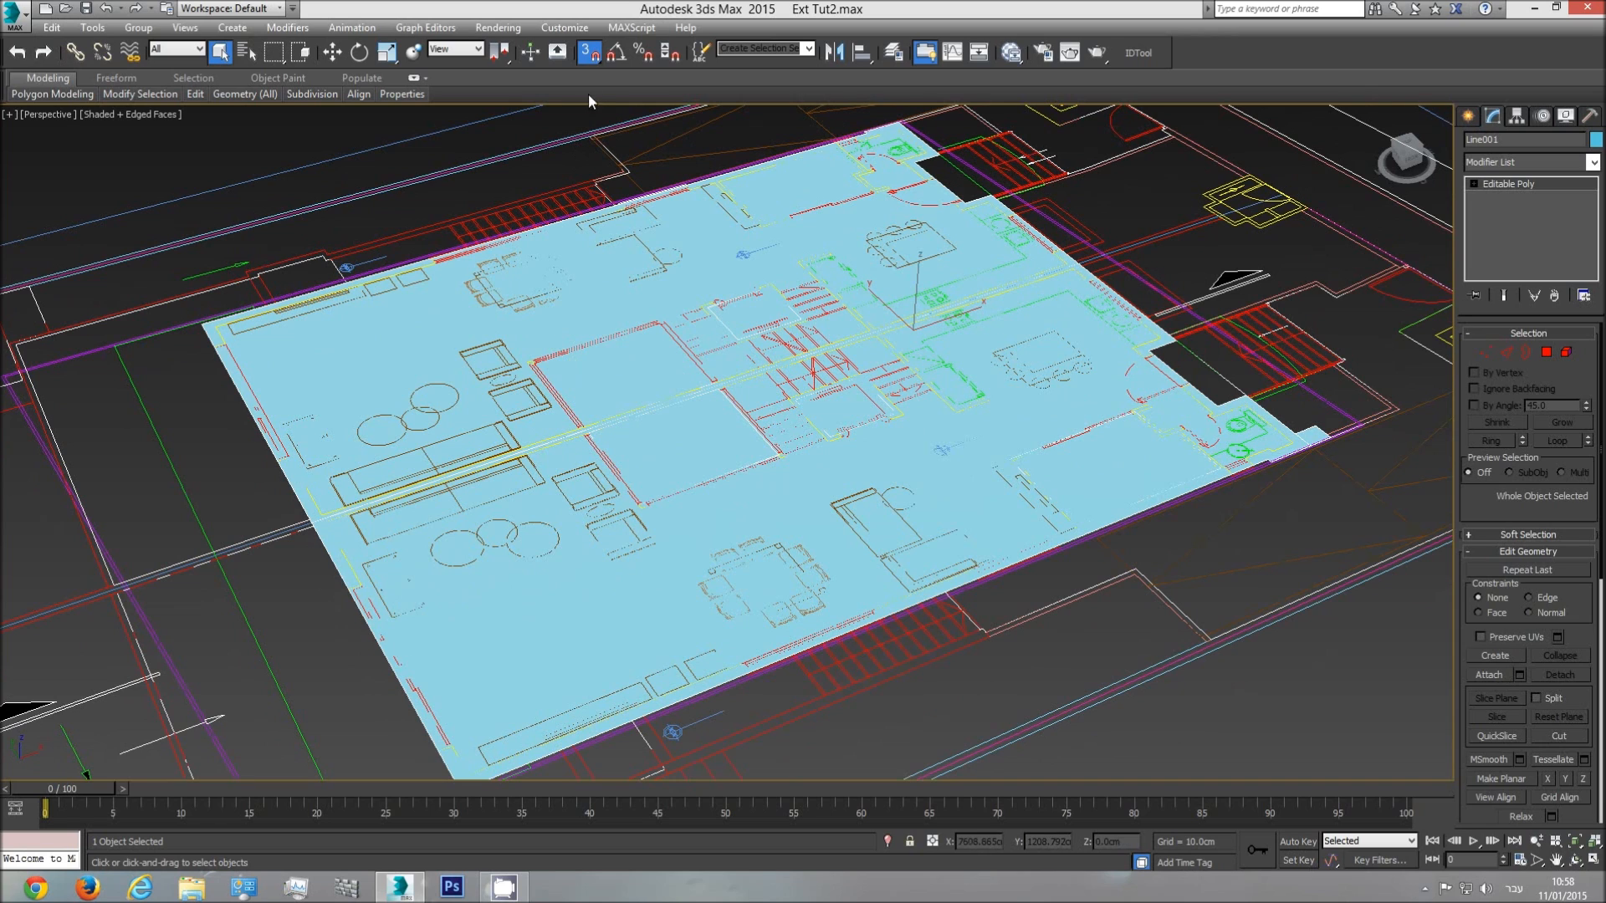
left_click(591, 57)
left_click(1524, 355)
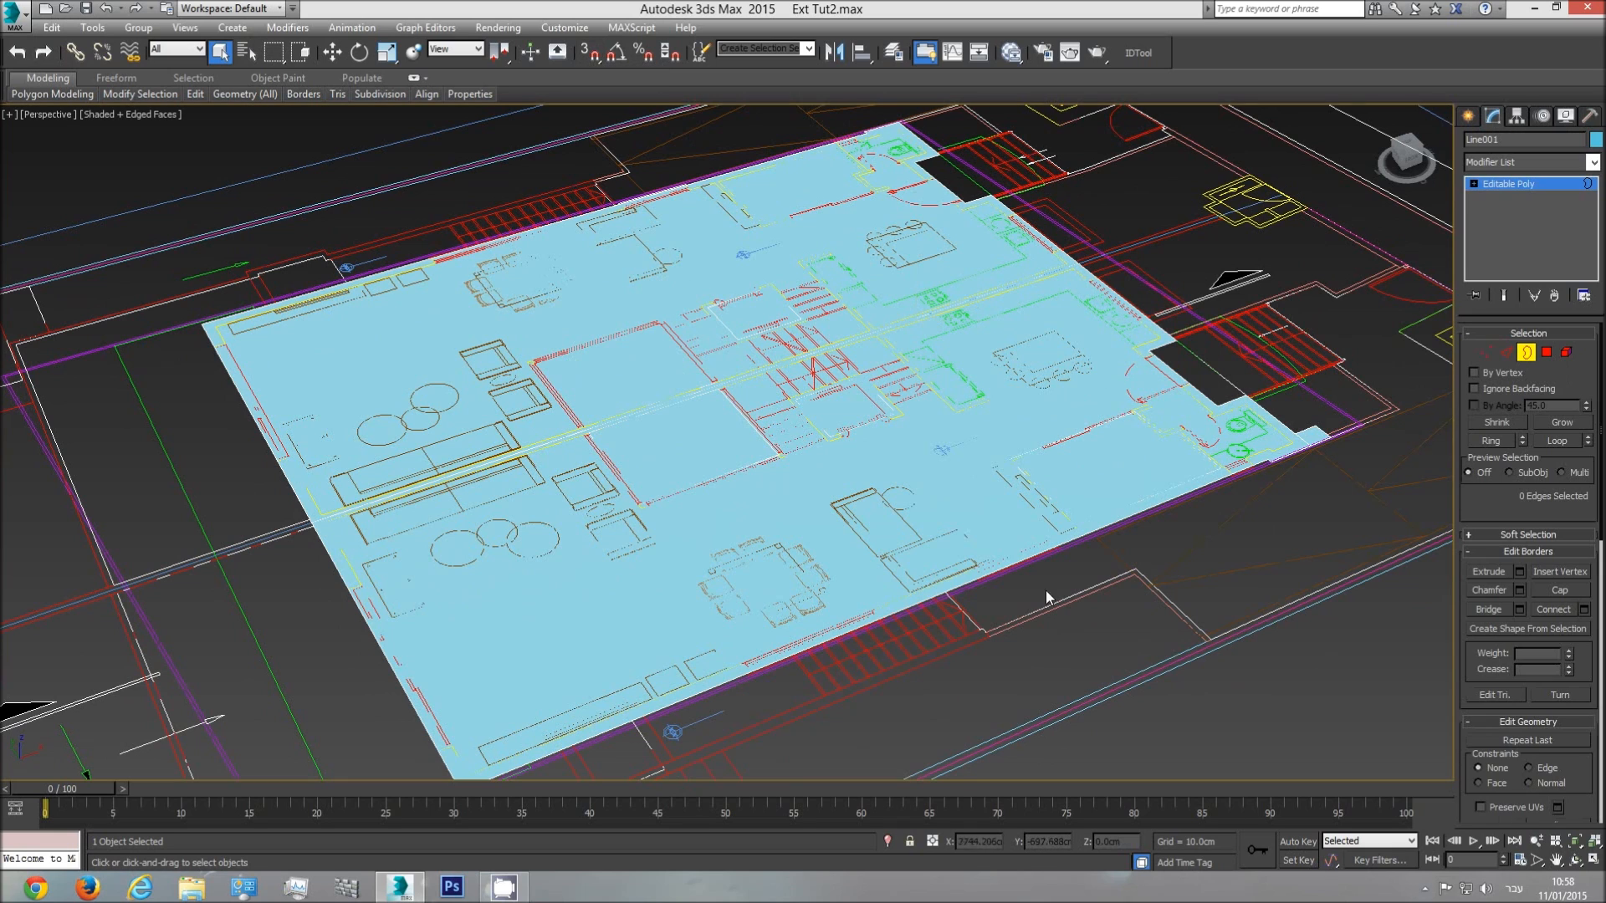
left_click(1000, 571)
scroll(870, 443, "down", 3)
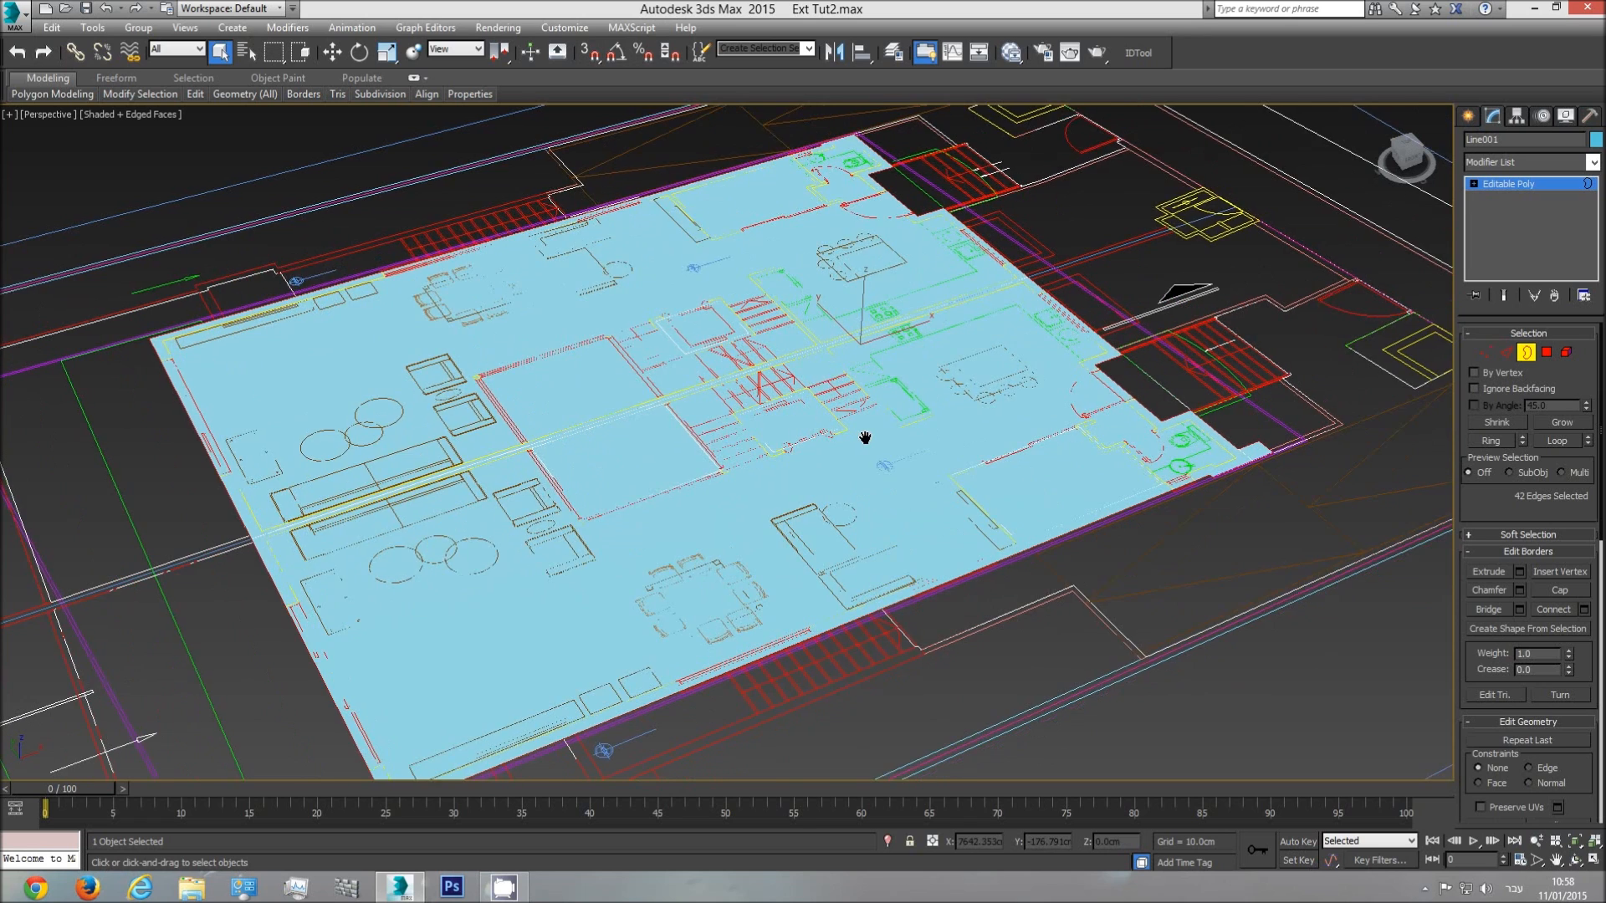
- Extrude the selected border straight up by about 189 cm in the front view to raise the outer walls
key("f")
scroll(929, 480, "down", 5)
scroll(766, 507, "down", 4)
middle_click_drag(1033, 501, 920, 500)
scroll(980, 501, "up", 7)
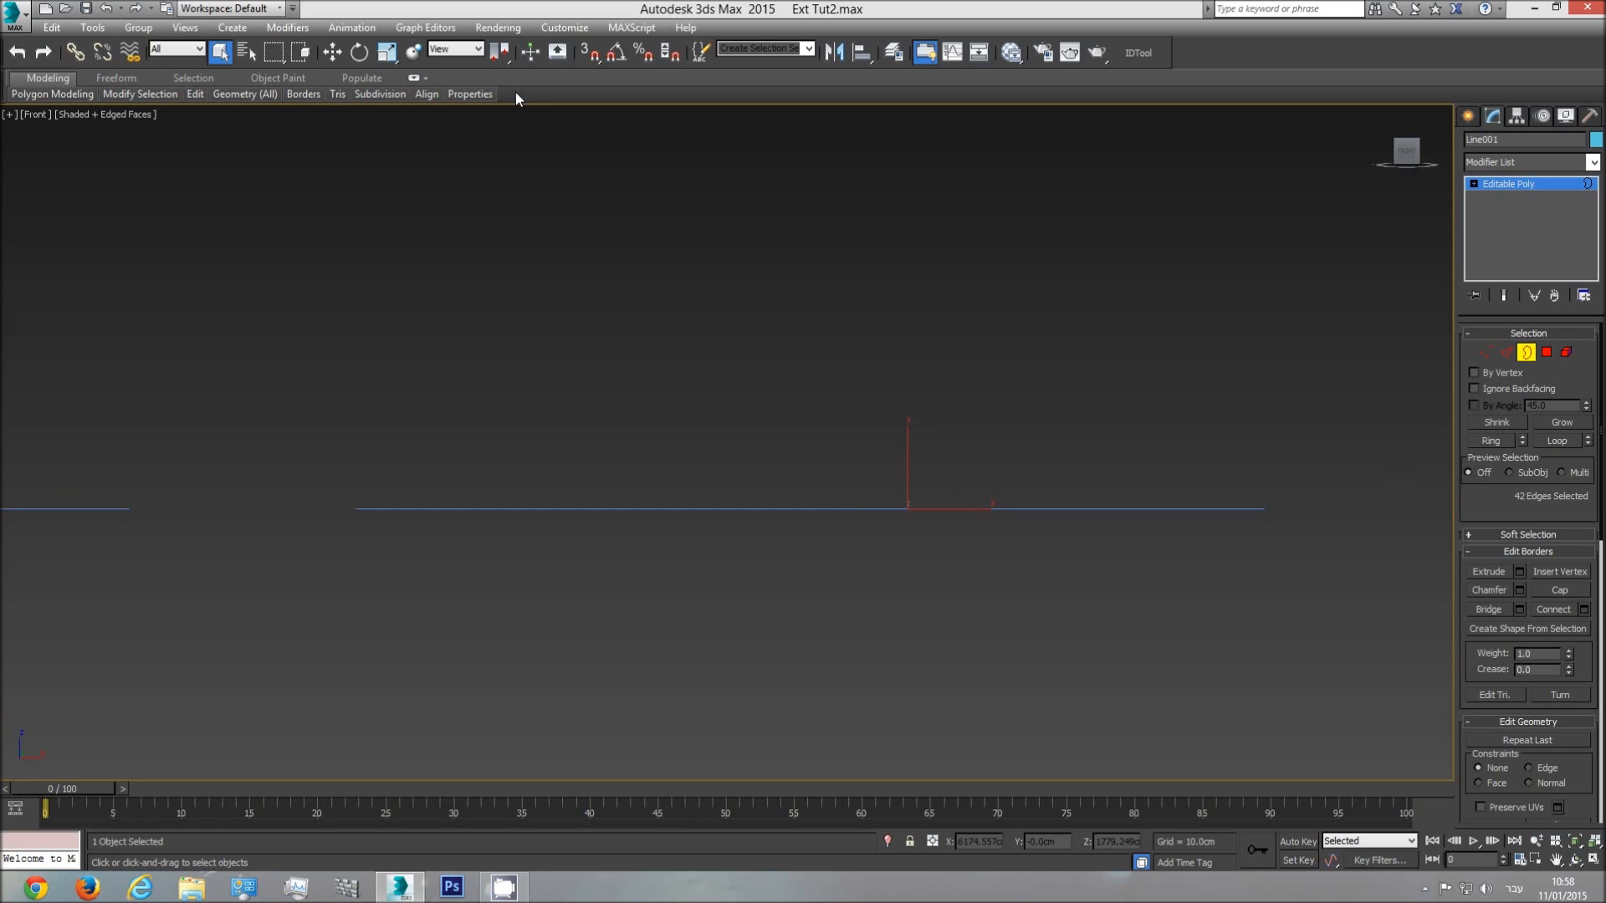
left_click(333, 53)
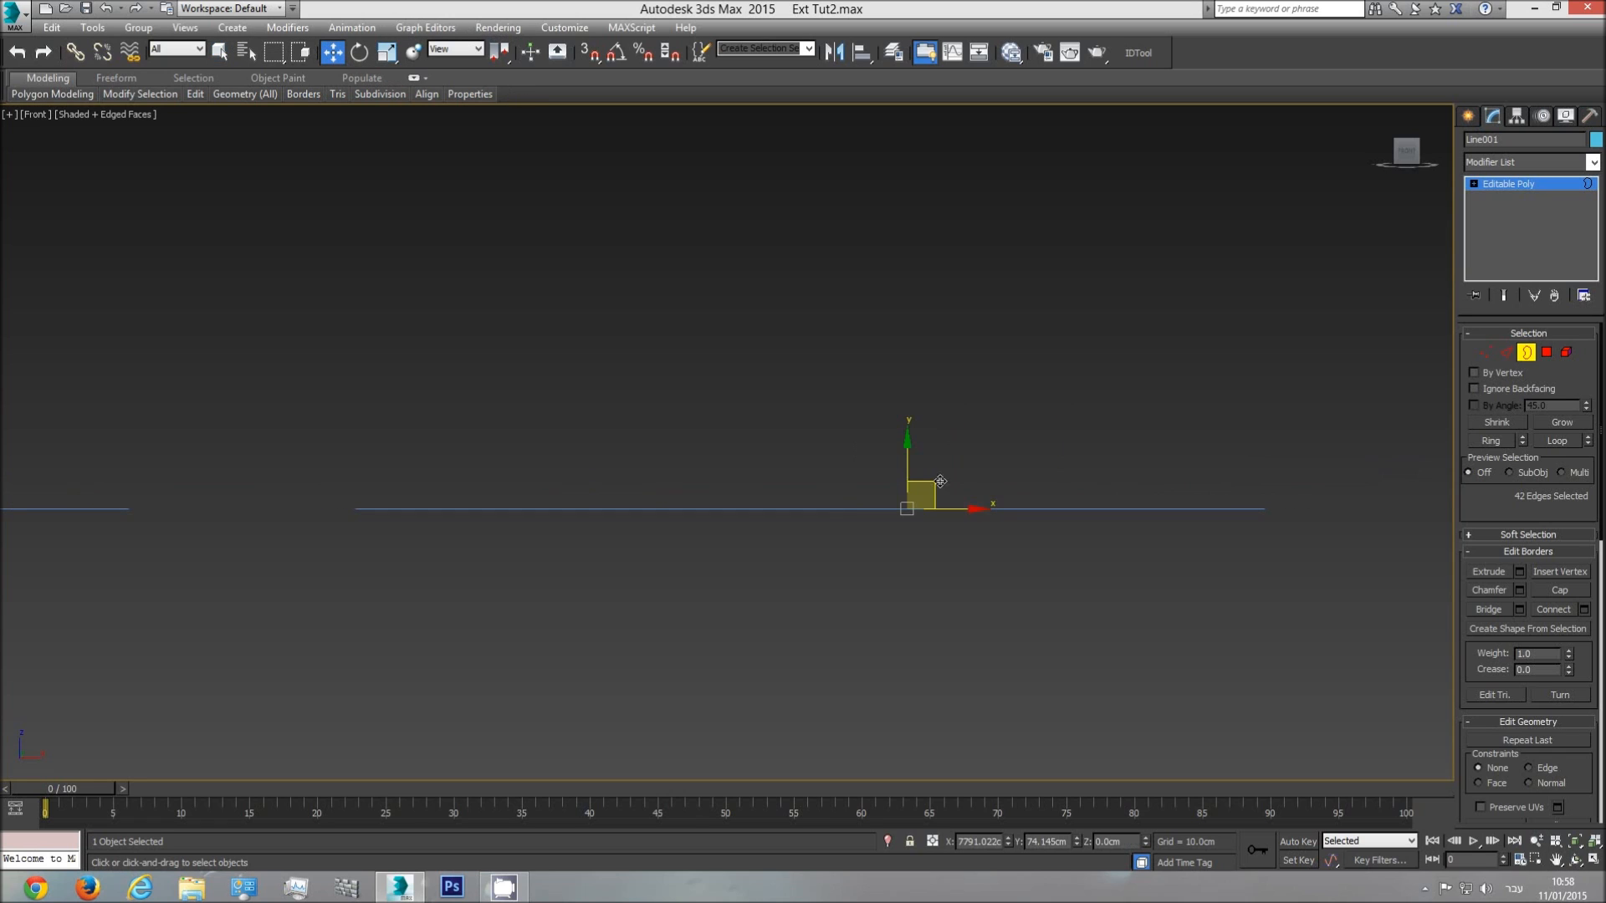
left_click_drag(908, 455, 908, 412, "shift")
- Lower the wall border to about 85 cm and extrude two more wall bands up to about 189 and 317 cm, then leave border editing
key("p")
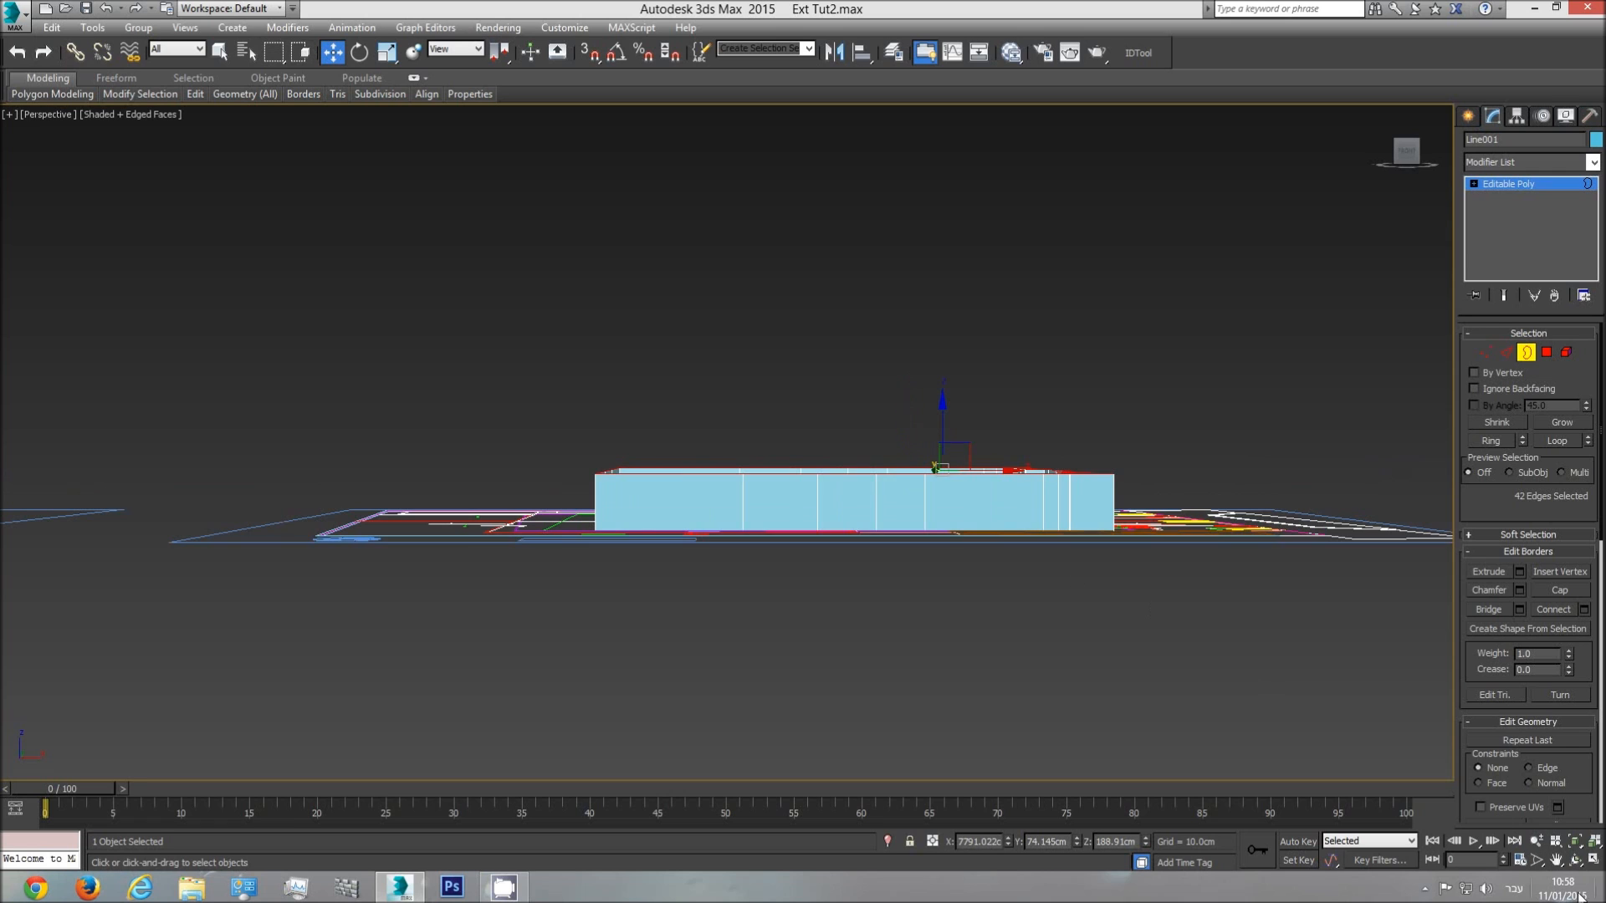
left_click(1574, 859)
left_click_drag(757, 382, 555, 393)
mouse_move(717, 472)
left_mouse_down()
mouse_move(700, 464)
mouse_move(709, 479)
left_mouse_up()
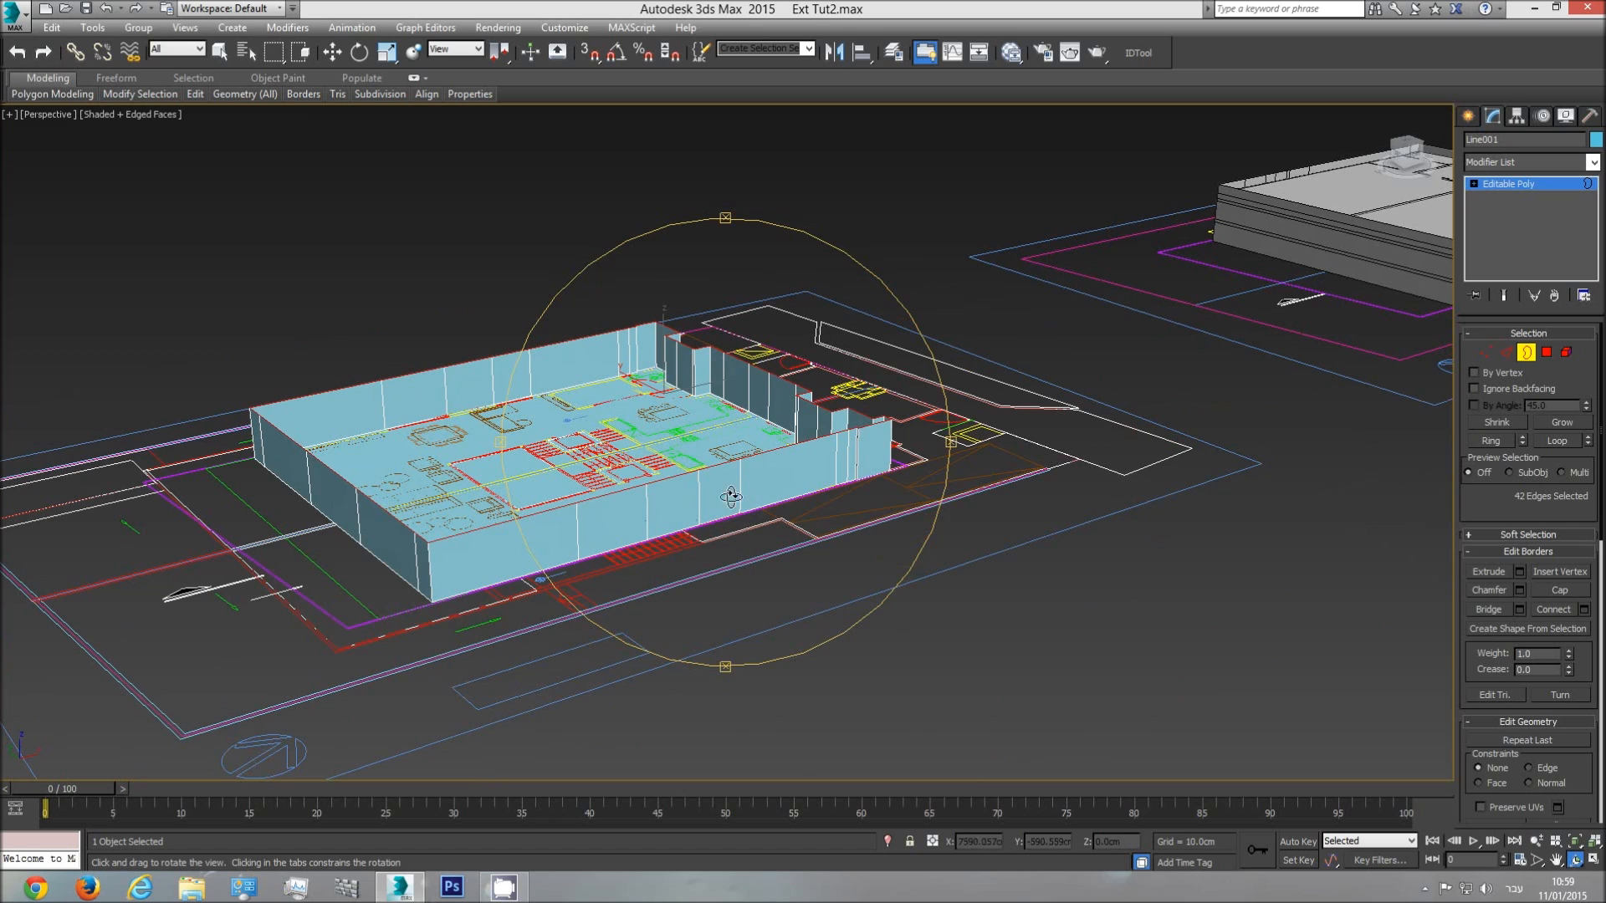
left_click(332, 52)
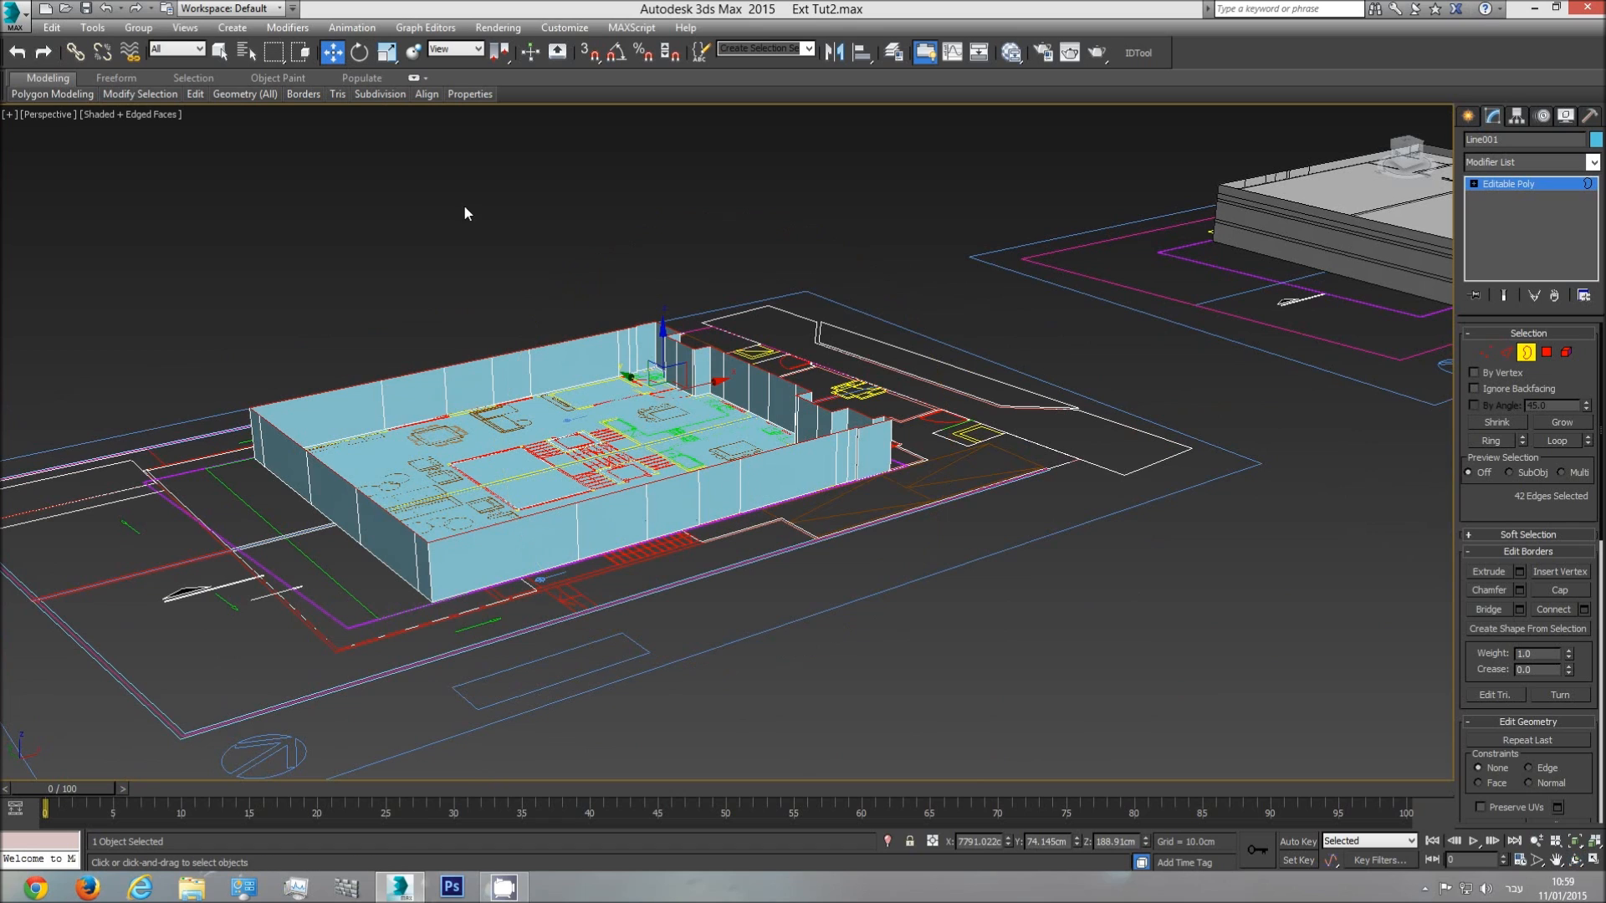
left_click_drag(664, 340, 665, 367)
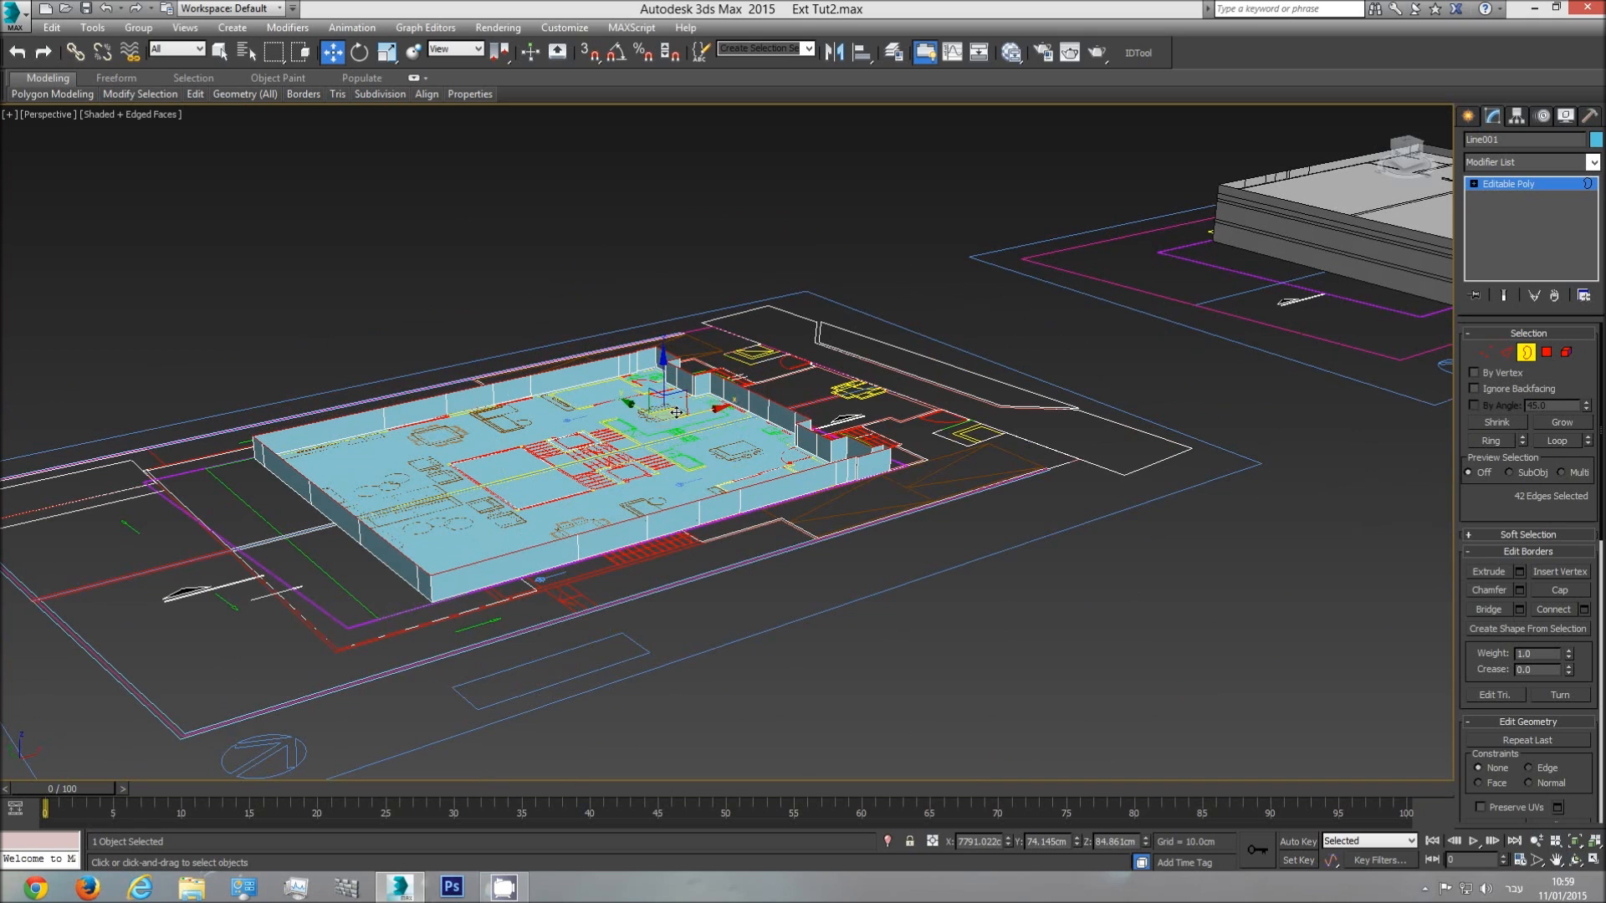
left_click_drag(664, 376, 664, 351)
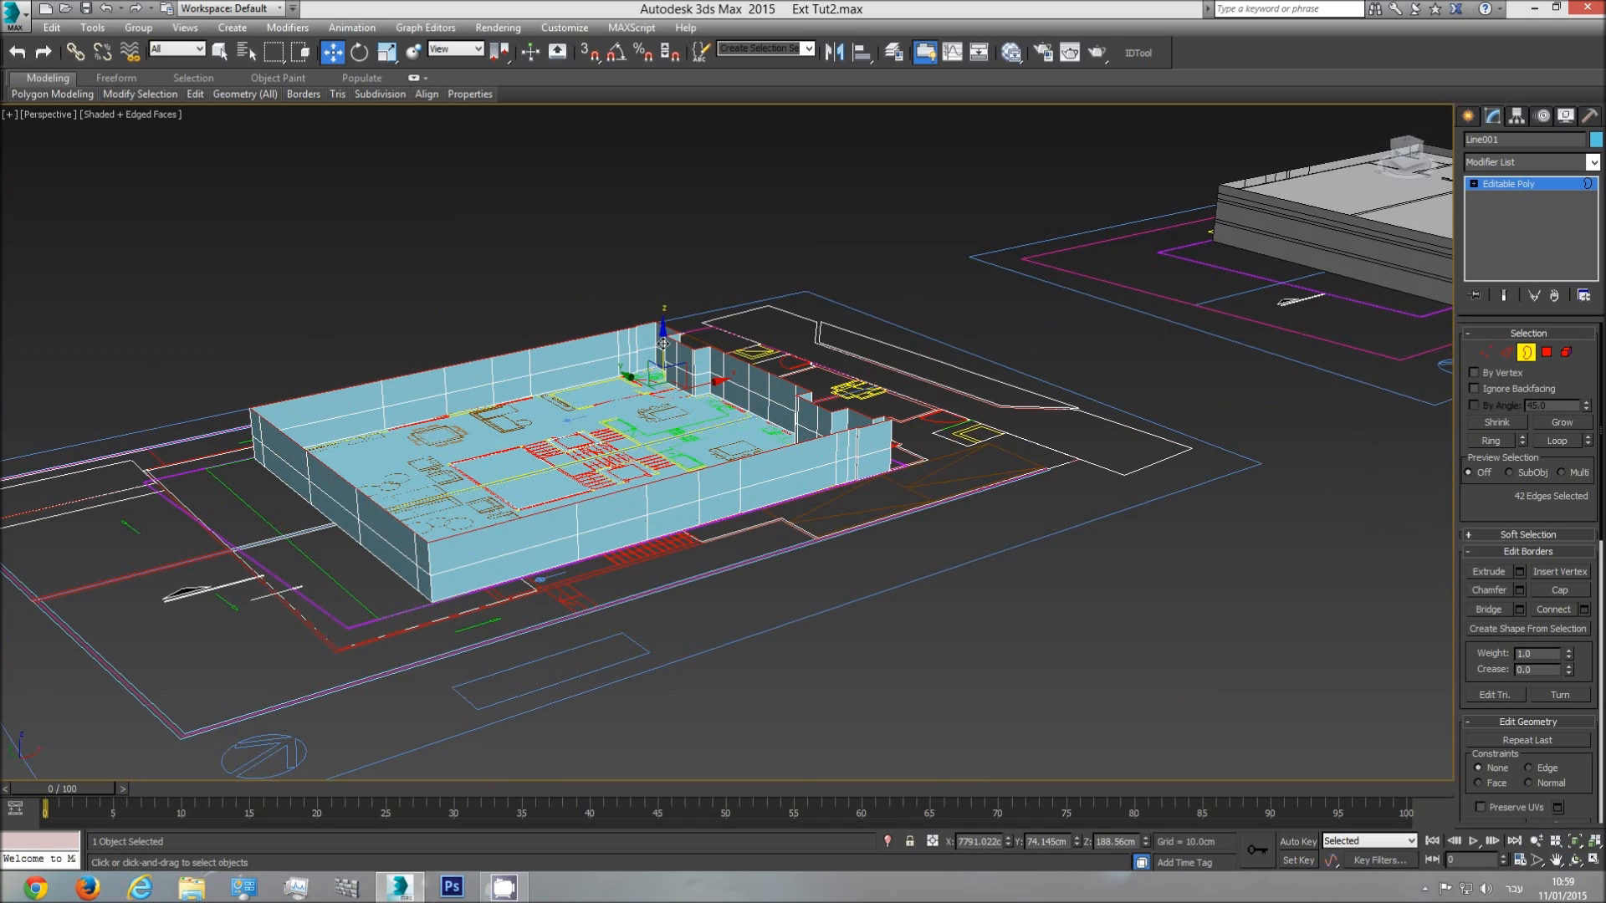
left_click_drag(663, 343, 661, 308)
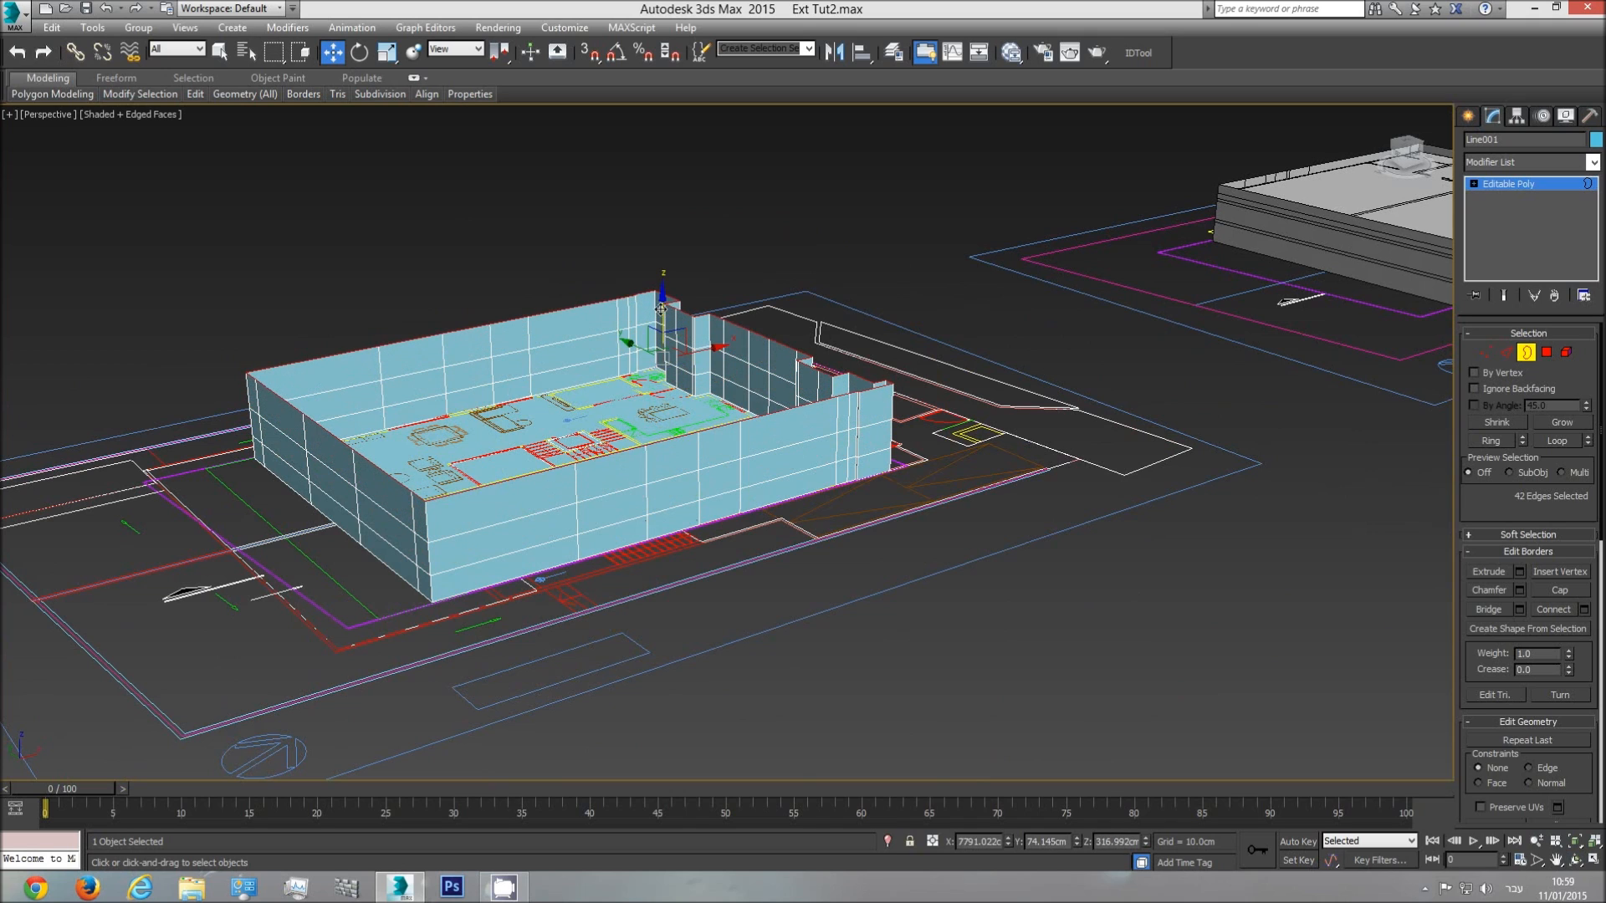
scroll(650, 458, "down", 3)
middle_click_drag(650, 458, 754, 483)
scroll(722, 500, "up", 4)
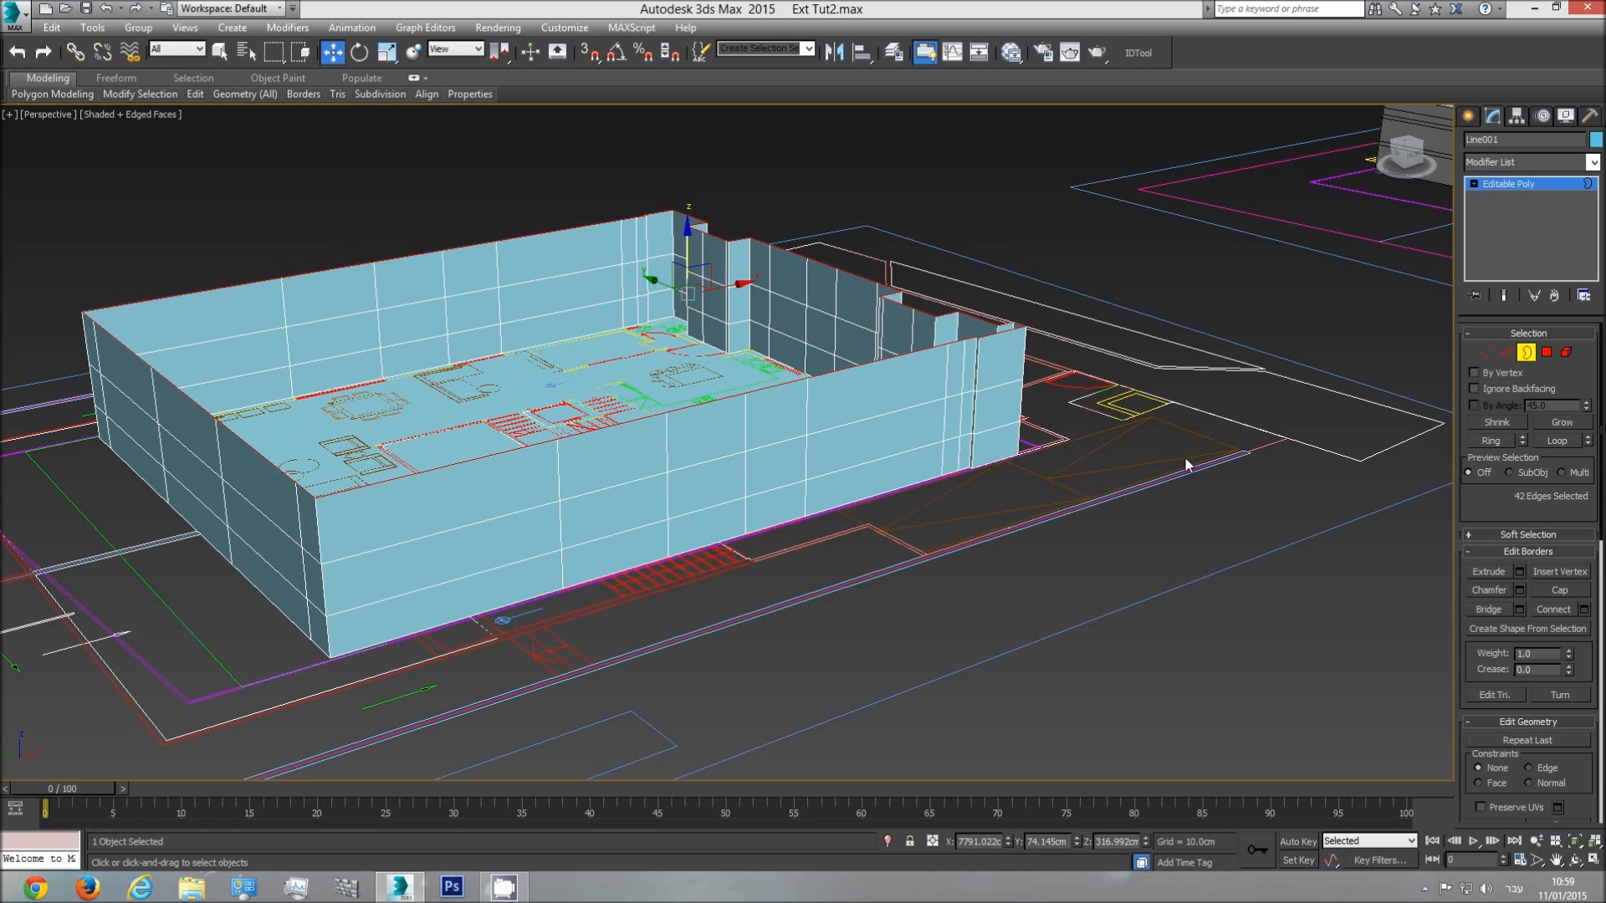
key("t")
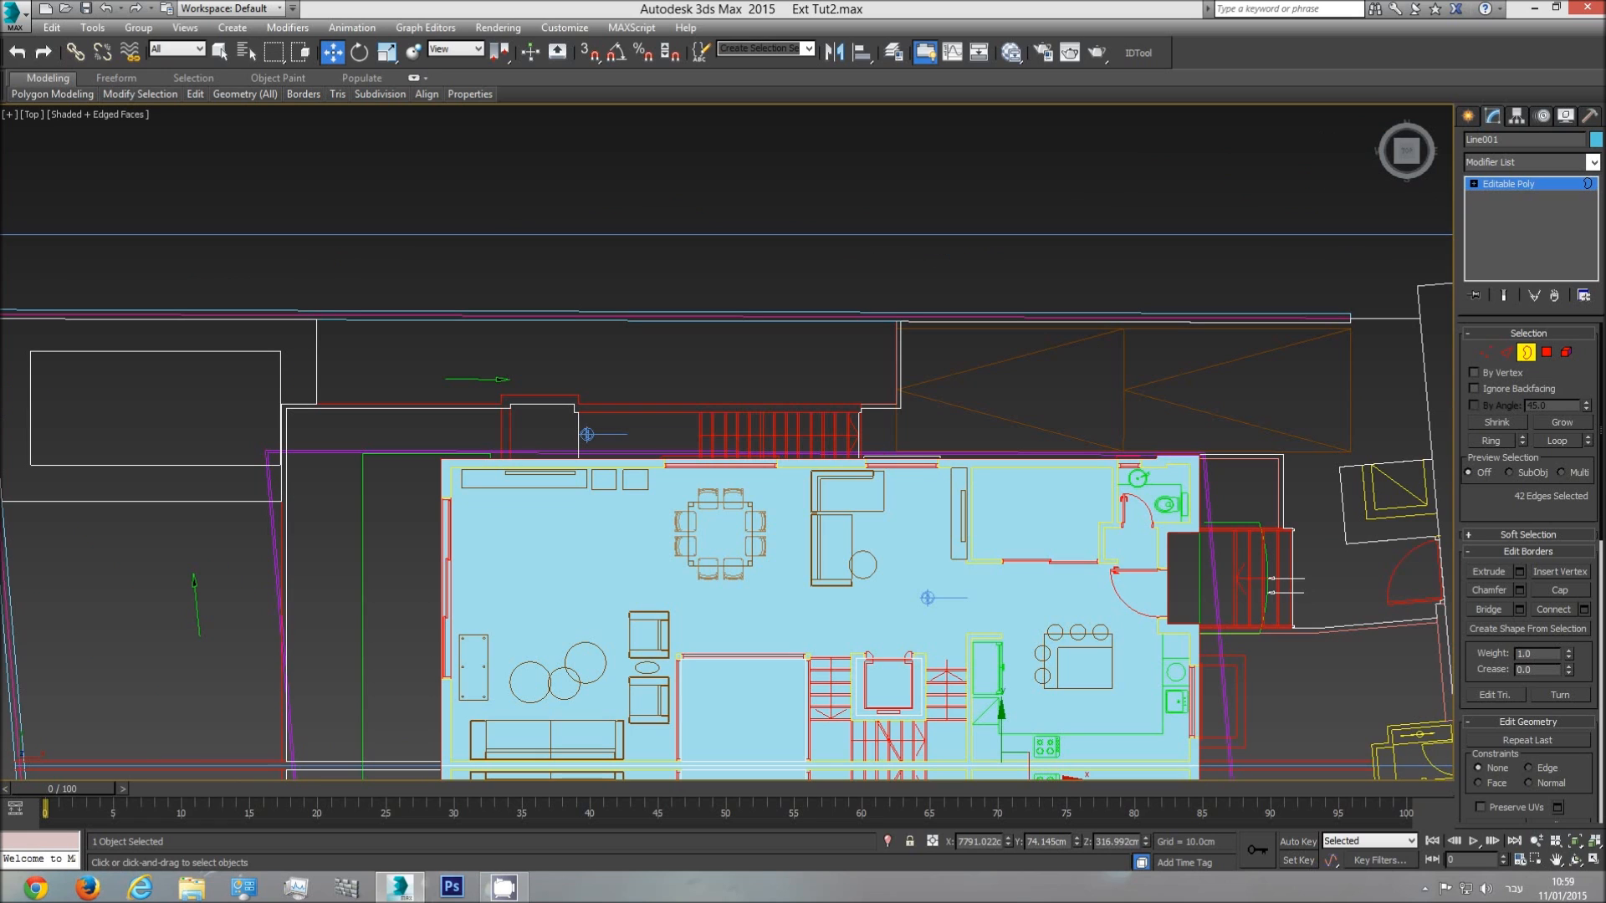
left_click(1525, 353)
- Measure the height from the ground floor level mark to the window sill on the lower side elevation with a temporary box
scroll(485, 477, "down", 10)
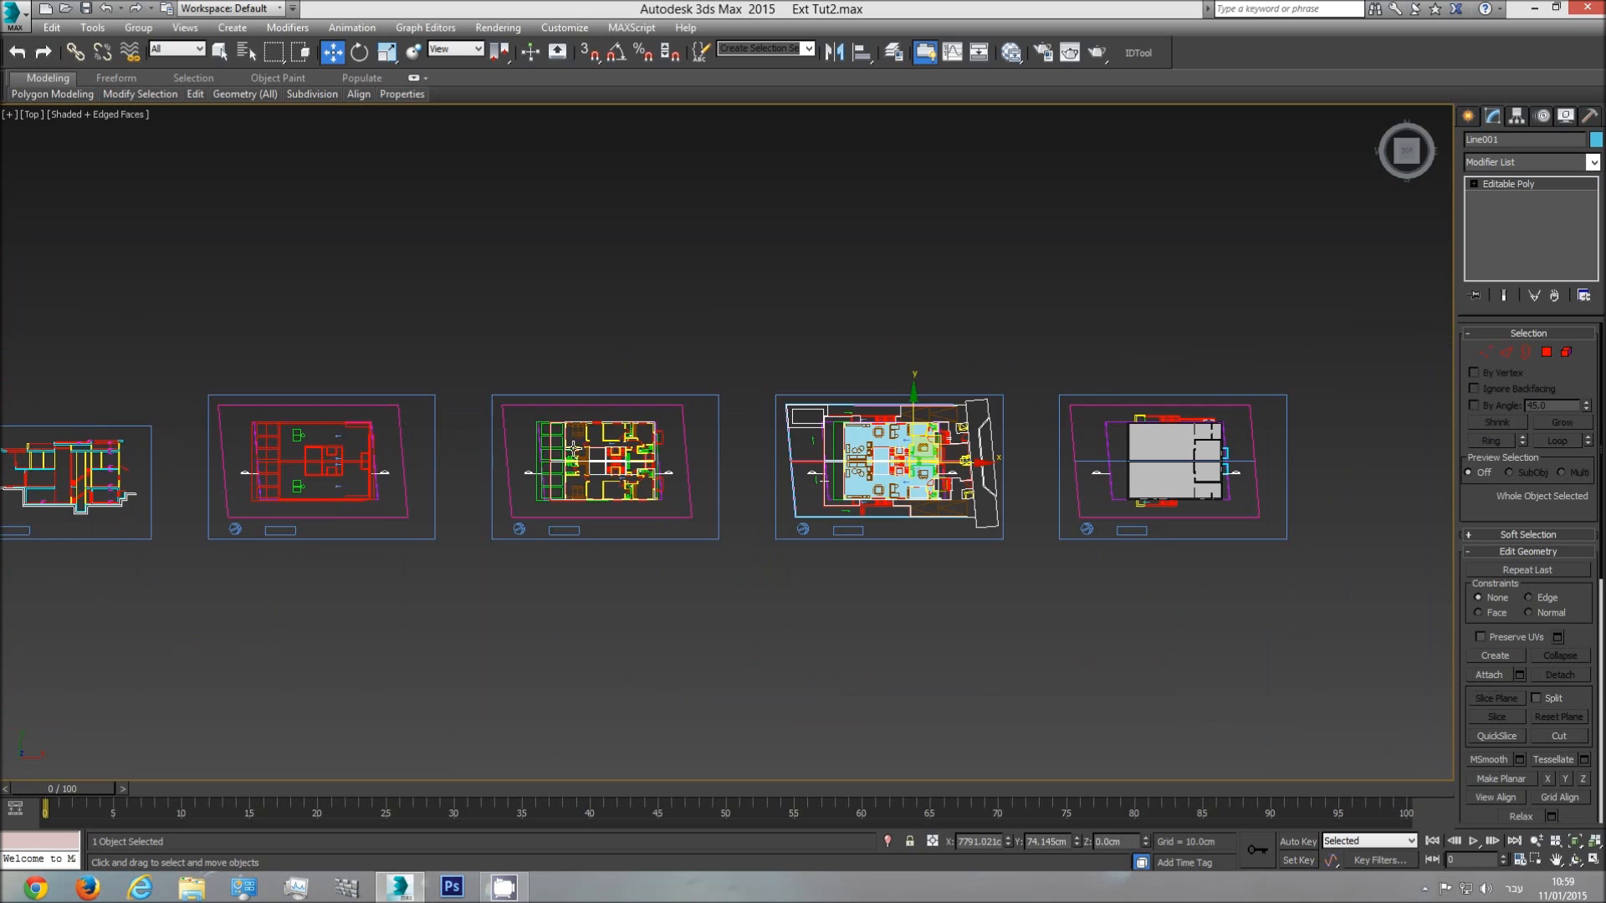
middle_click_drag(483, 476, 752, 490)
scroll(735, 527, "up", 10)
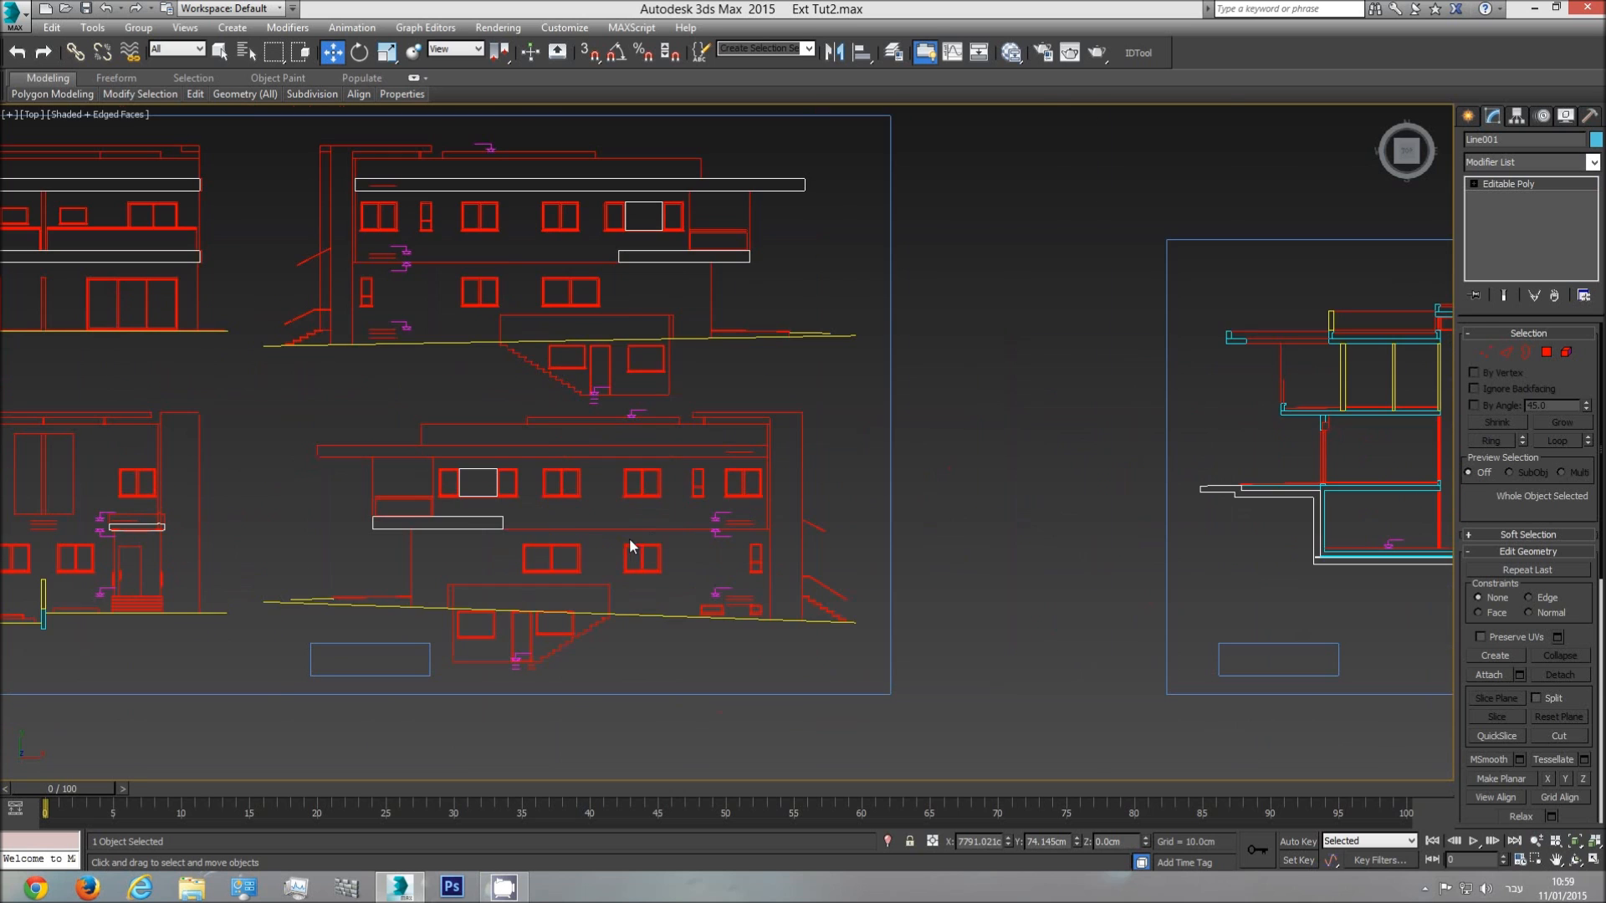
scroll(930, 602, "up", 5)
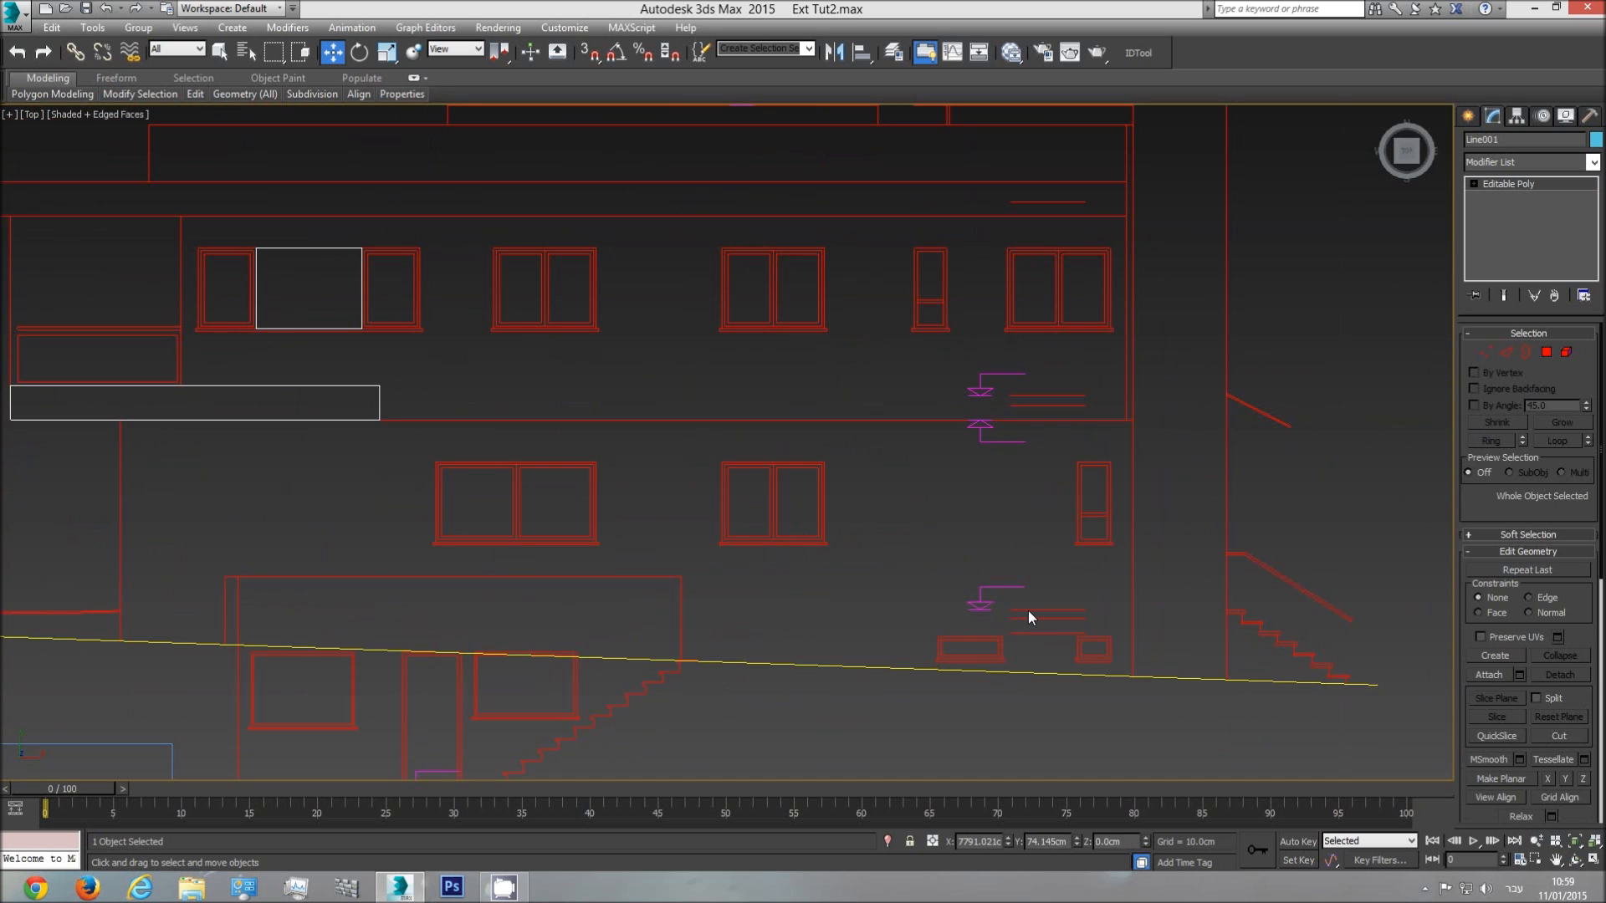
left_click(1468, 115)
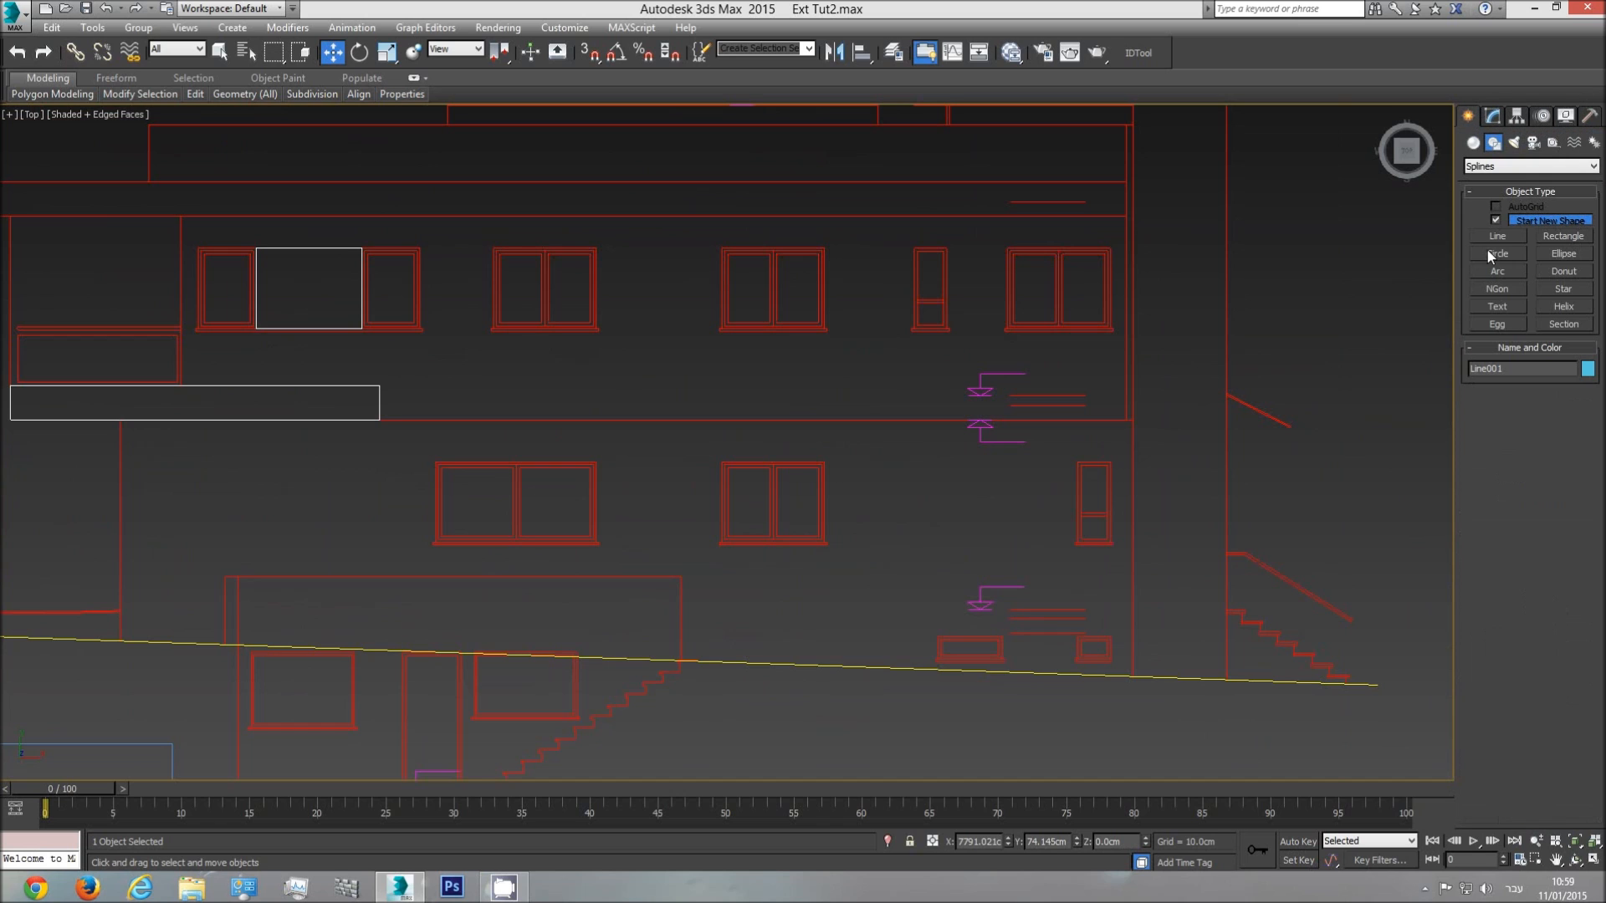
left_click(1488, 238)
left_click(1474, 143)
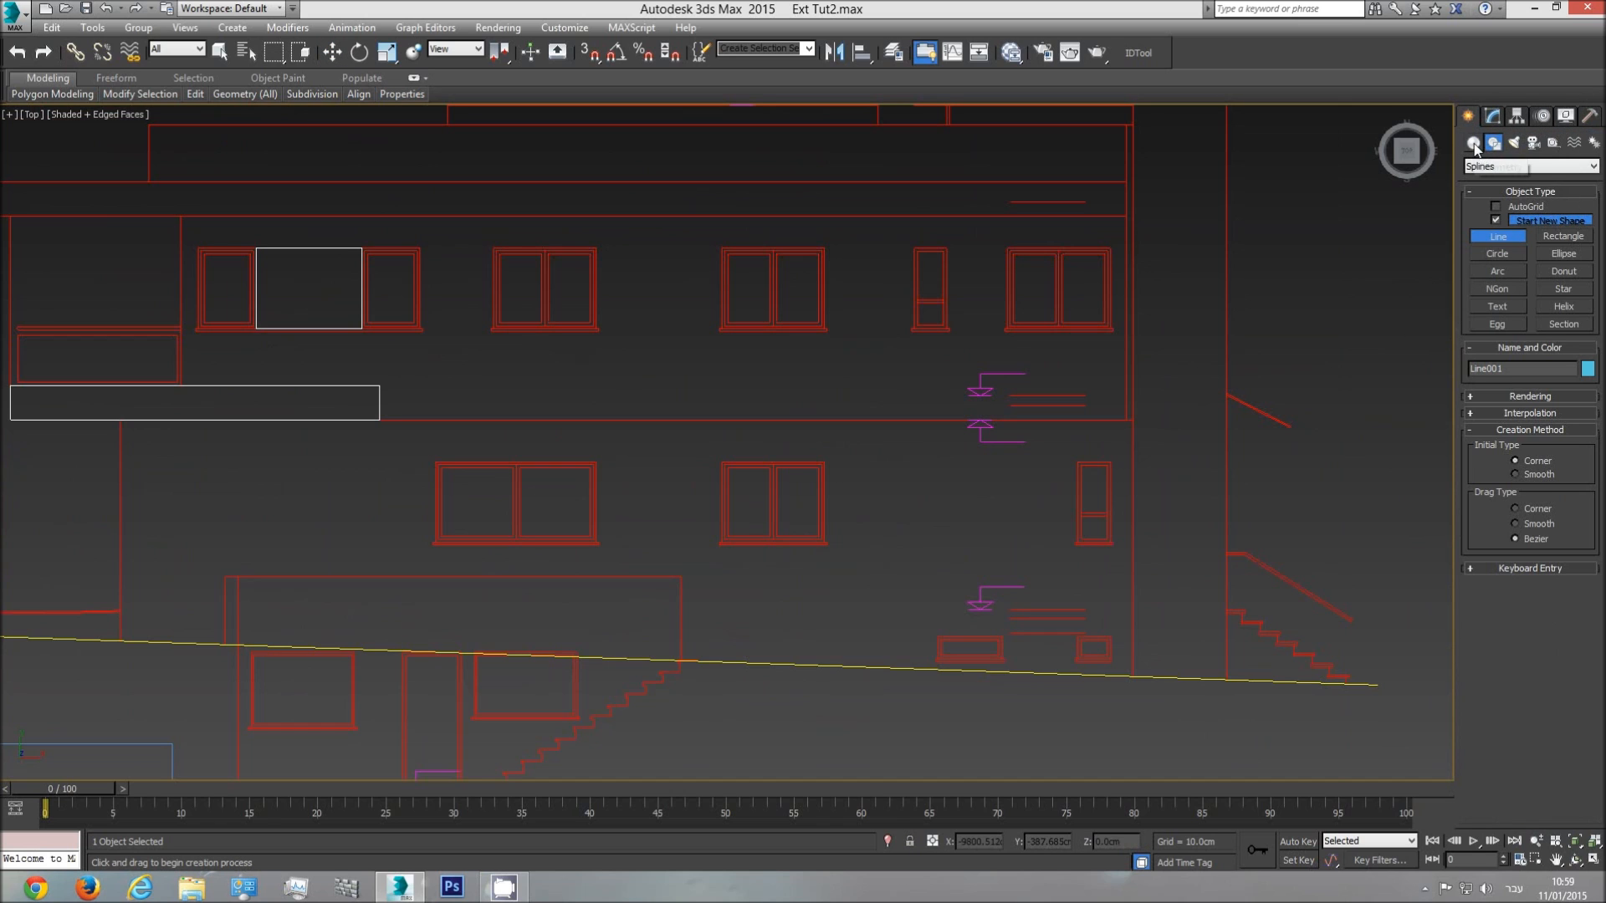
left_click(1498, 223)
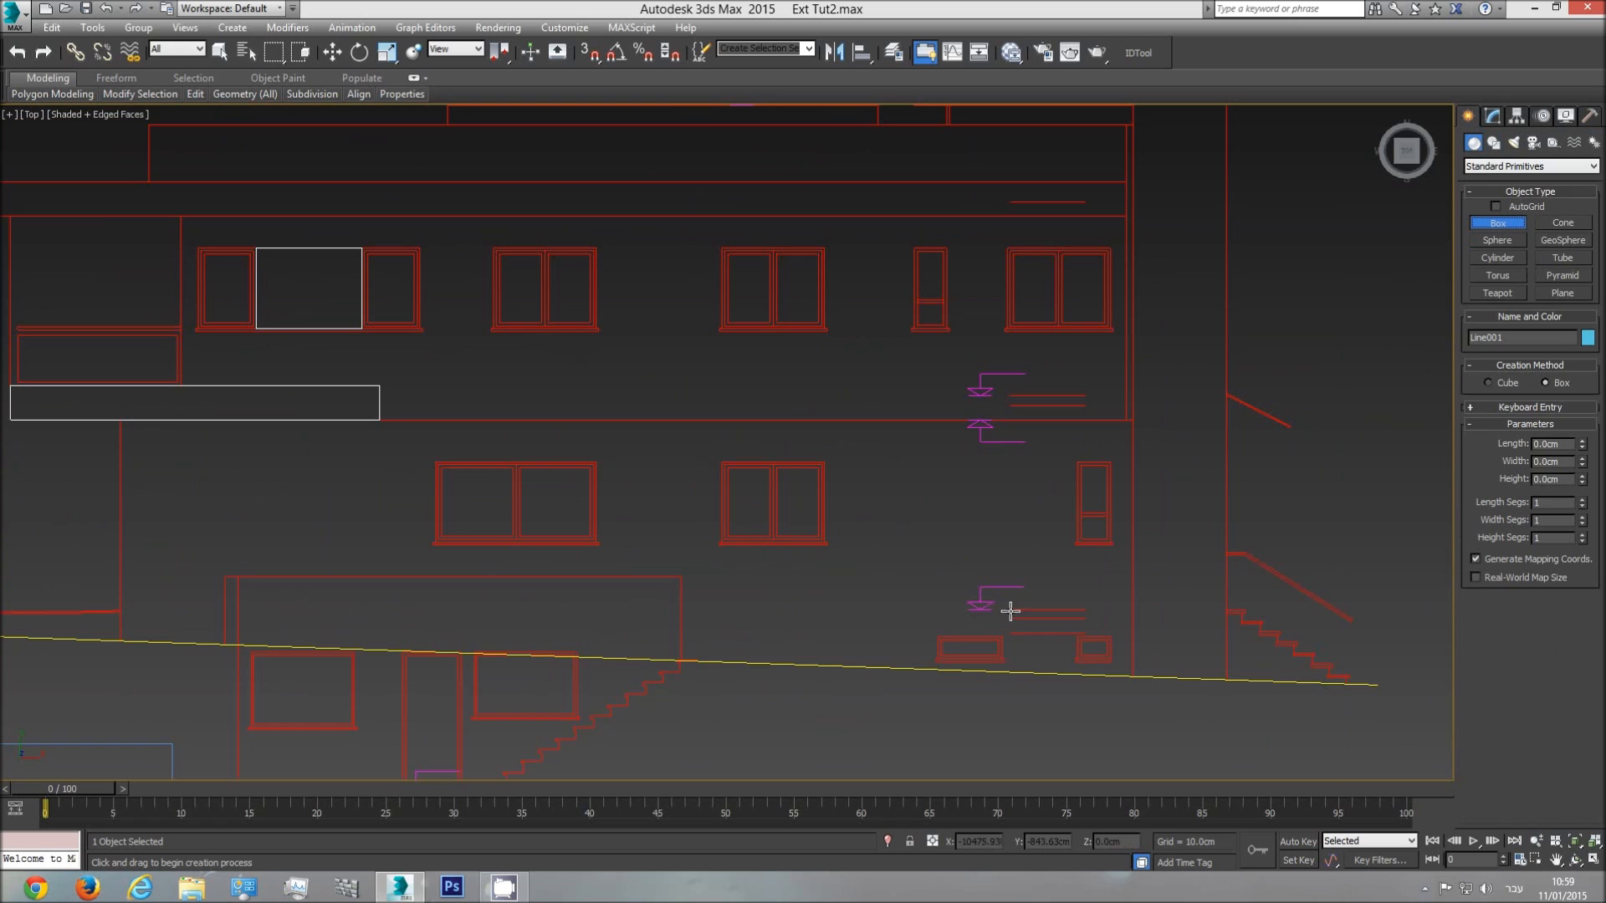
left_click_drag(1012, 609, 821, 533)
scroll(824, 545, "up", 5)
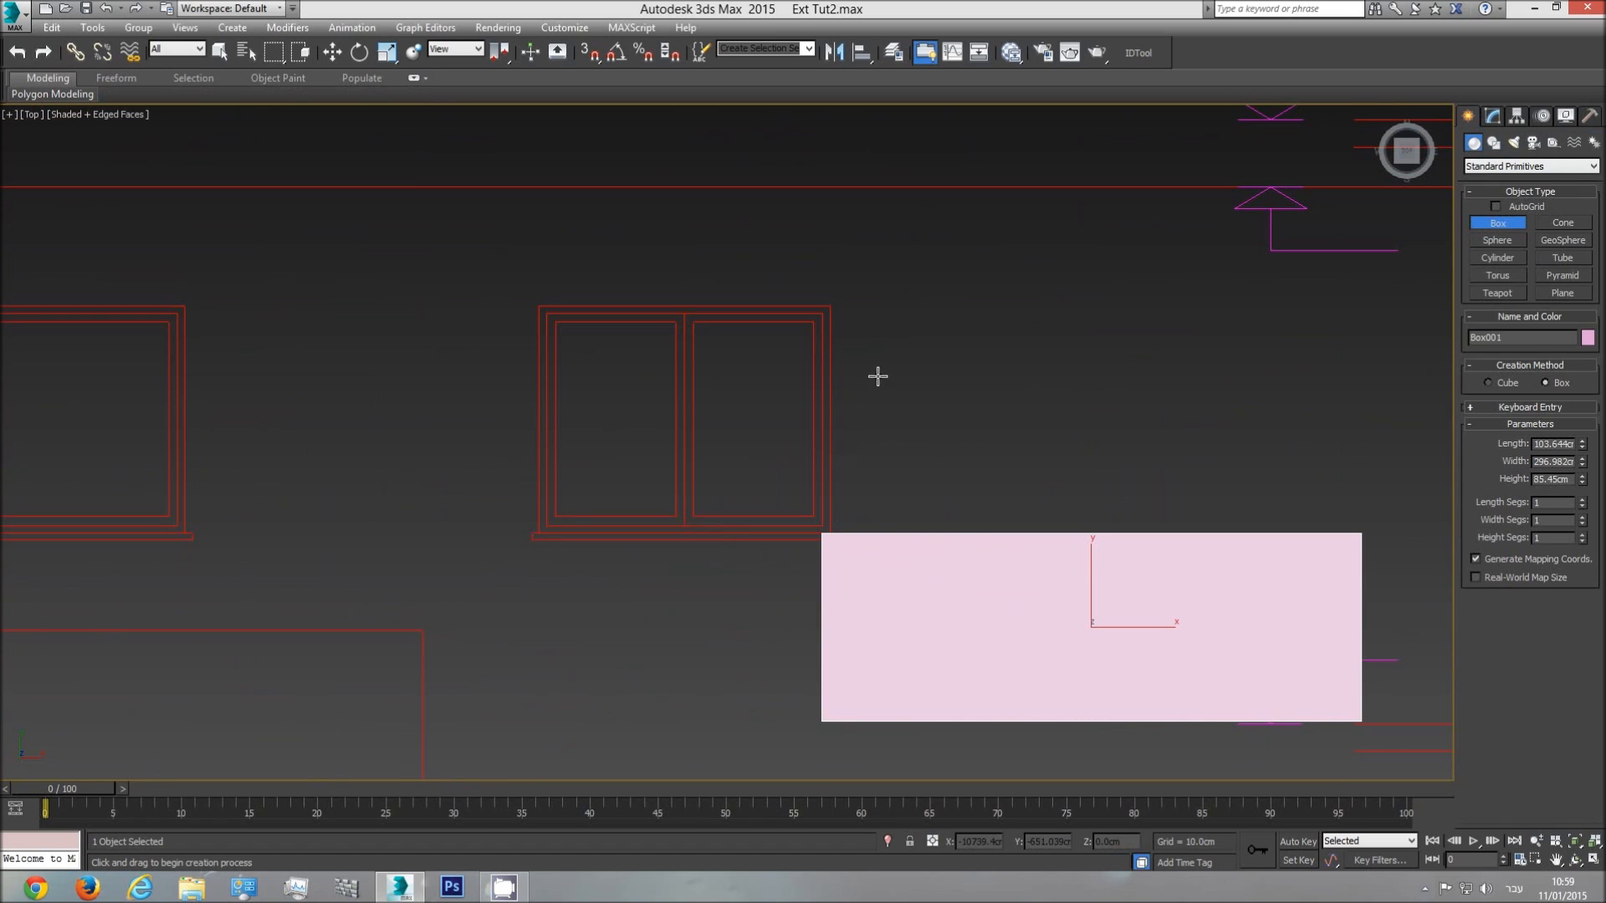
scroll(962, 511, "down", 2)
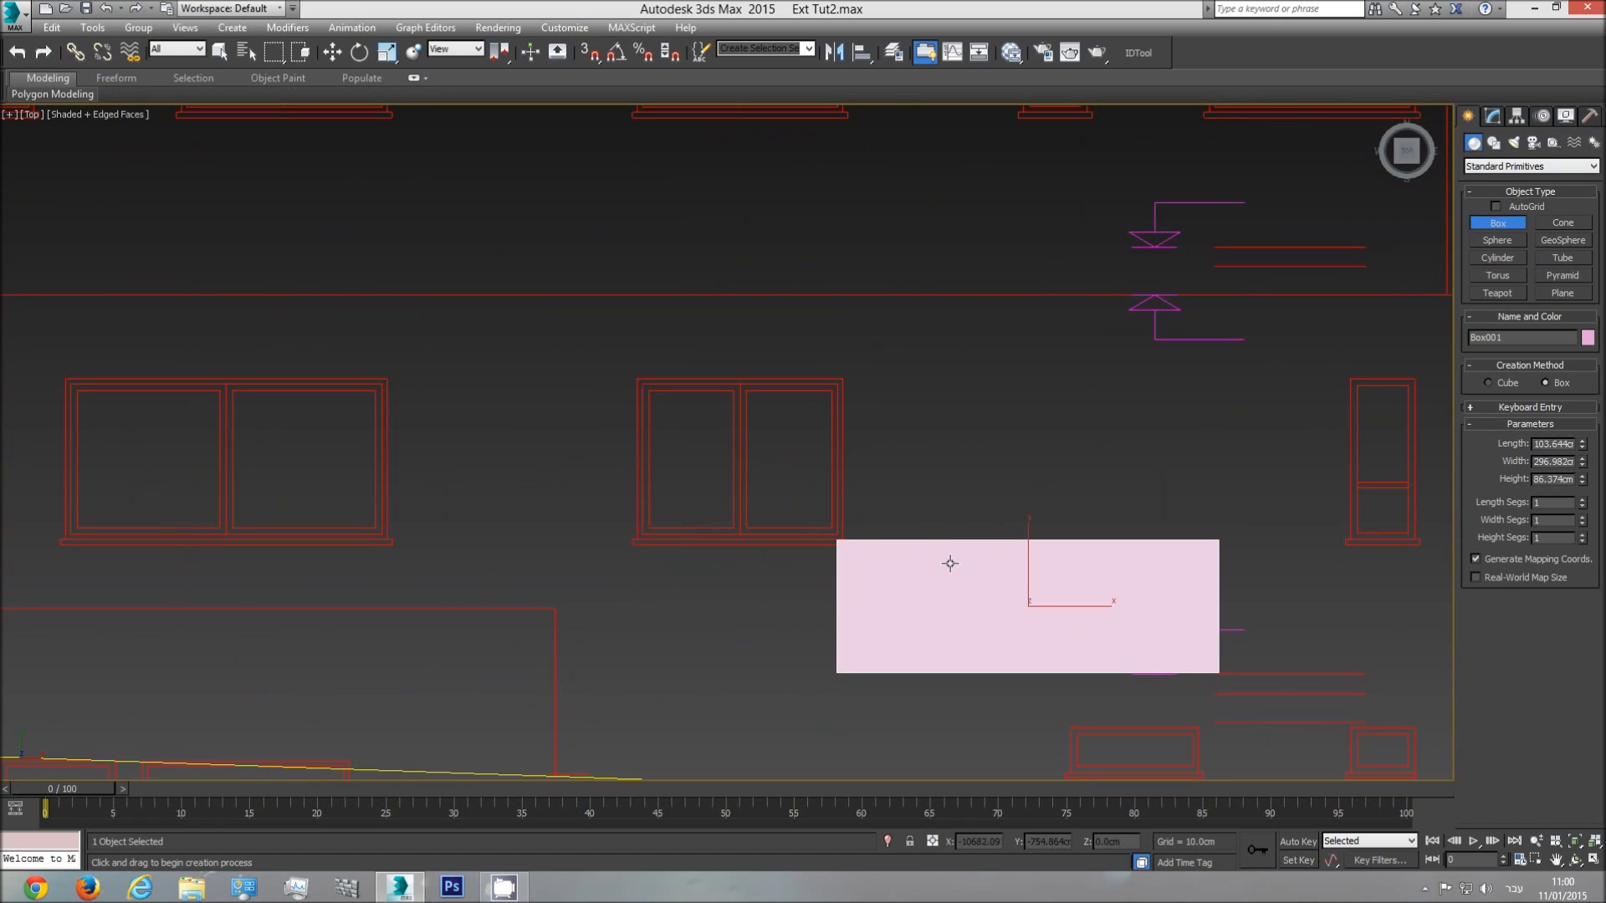
key("Delete")
- Measure the height of the middle ground floor window on the elevation with a second temporary box
left_click_drag(845, 539, 858, 375)
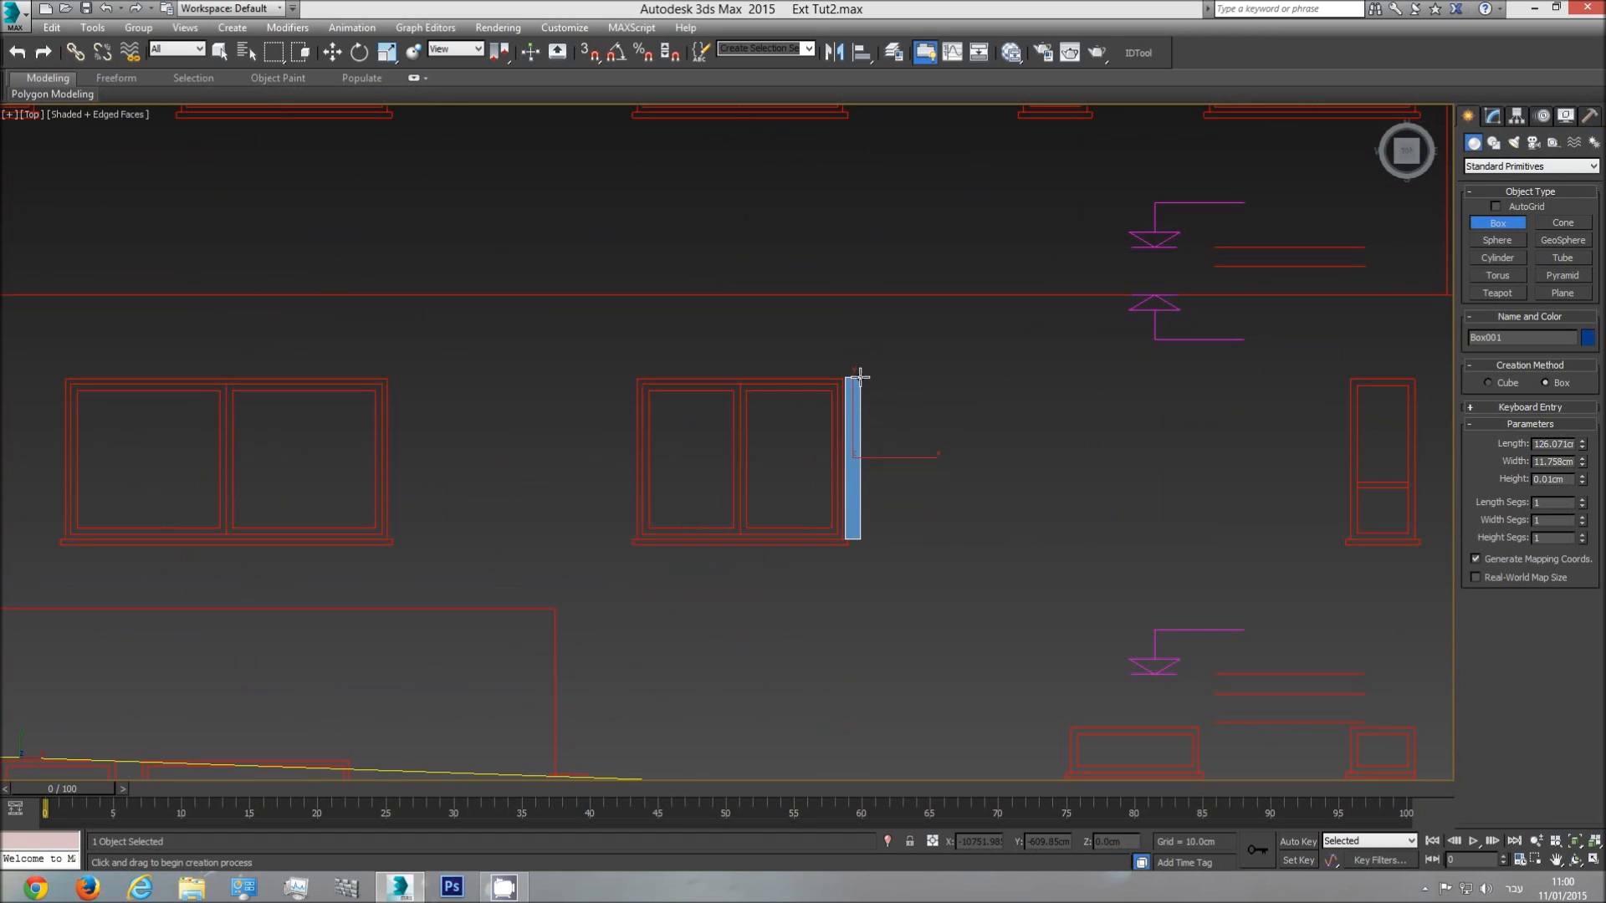
left_click_drag(859, 376, 859, 377)
right_click(871, 383)
- Draw a reference box about 55 cm wide beside the extruded walls in the front view and set its length to 103 cm
middle_click_drag(1096, 499, 928, 510)
scroll(928, 510, "down", 6)
scroll(977, 543, "down", 3)
middle_click_drag(1043, 546, 585, 577)
middle_click_drag(1003, 565, 608, 560)
key("f")
scroll(845, 544, "down", 4)
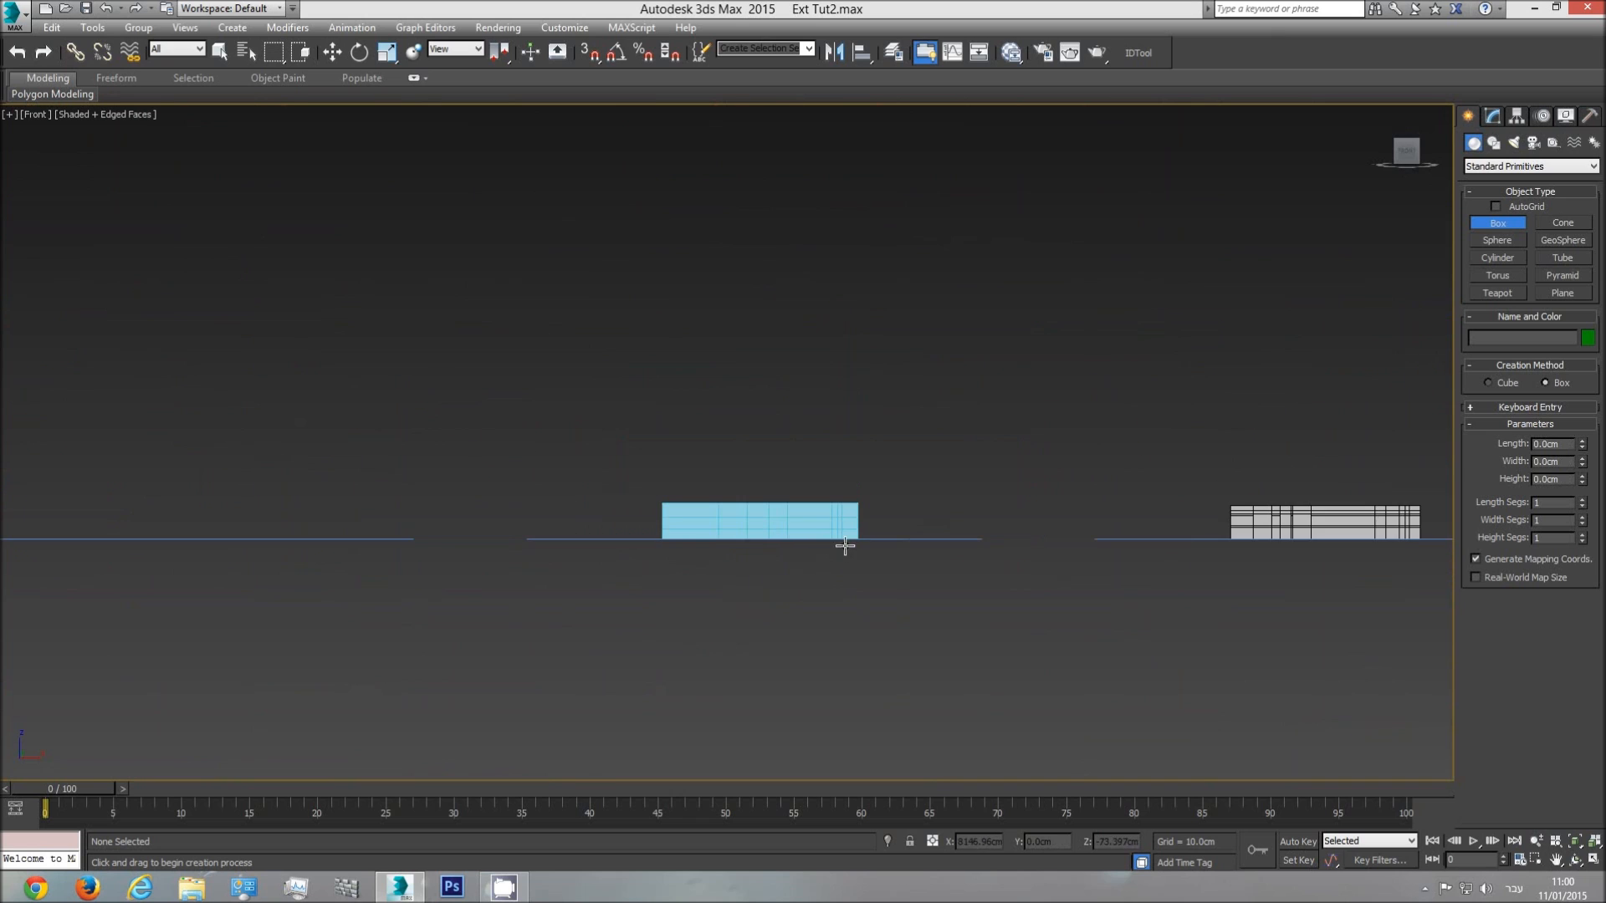
scroll(846, 544, "up", 4)
left_click_drag(927, 552, 943, 516)
double_click(1548, 443)
type("1")
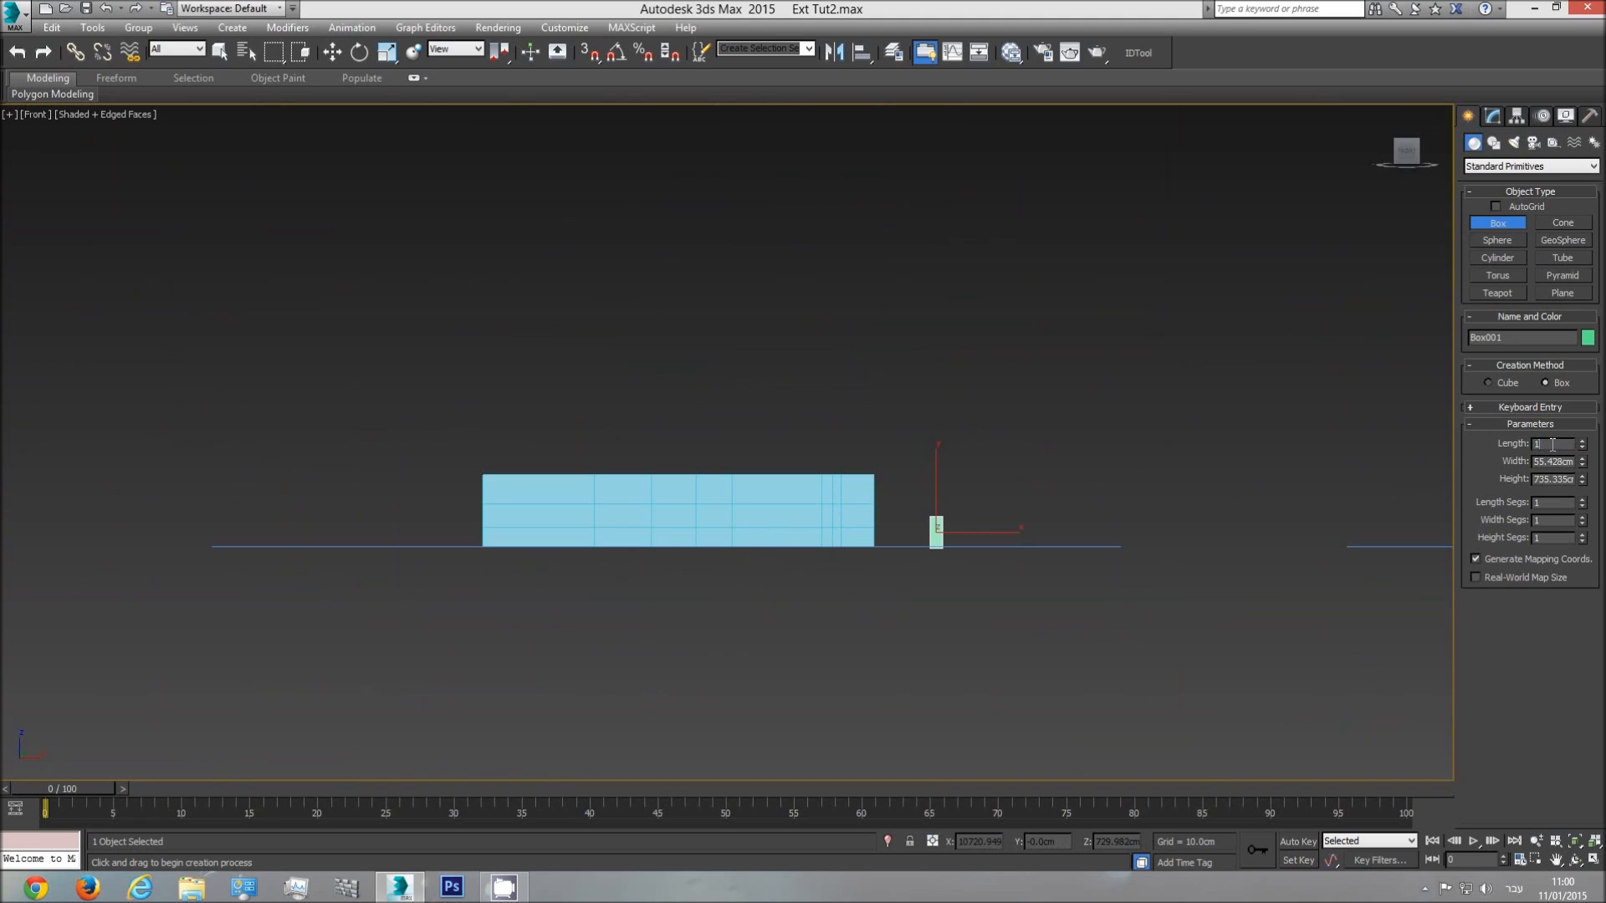
type("03.0cm")
- Make one independent copy of the reference box about 114 cm along X and set the copy's length to 125 cm
left_click(332, 52)
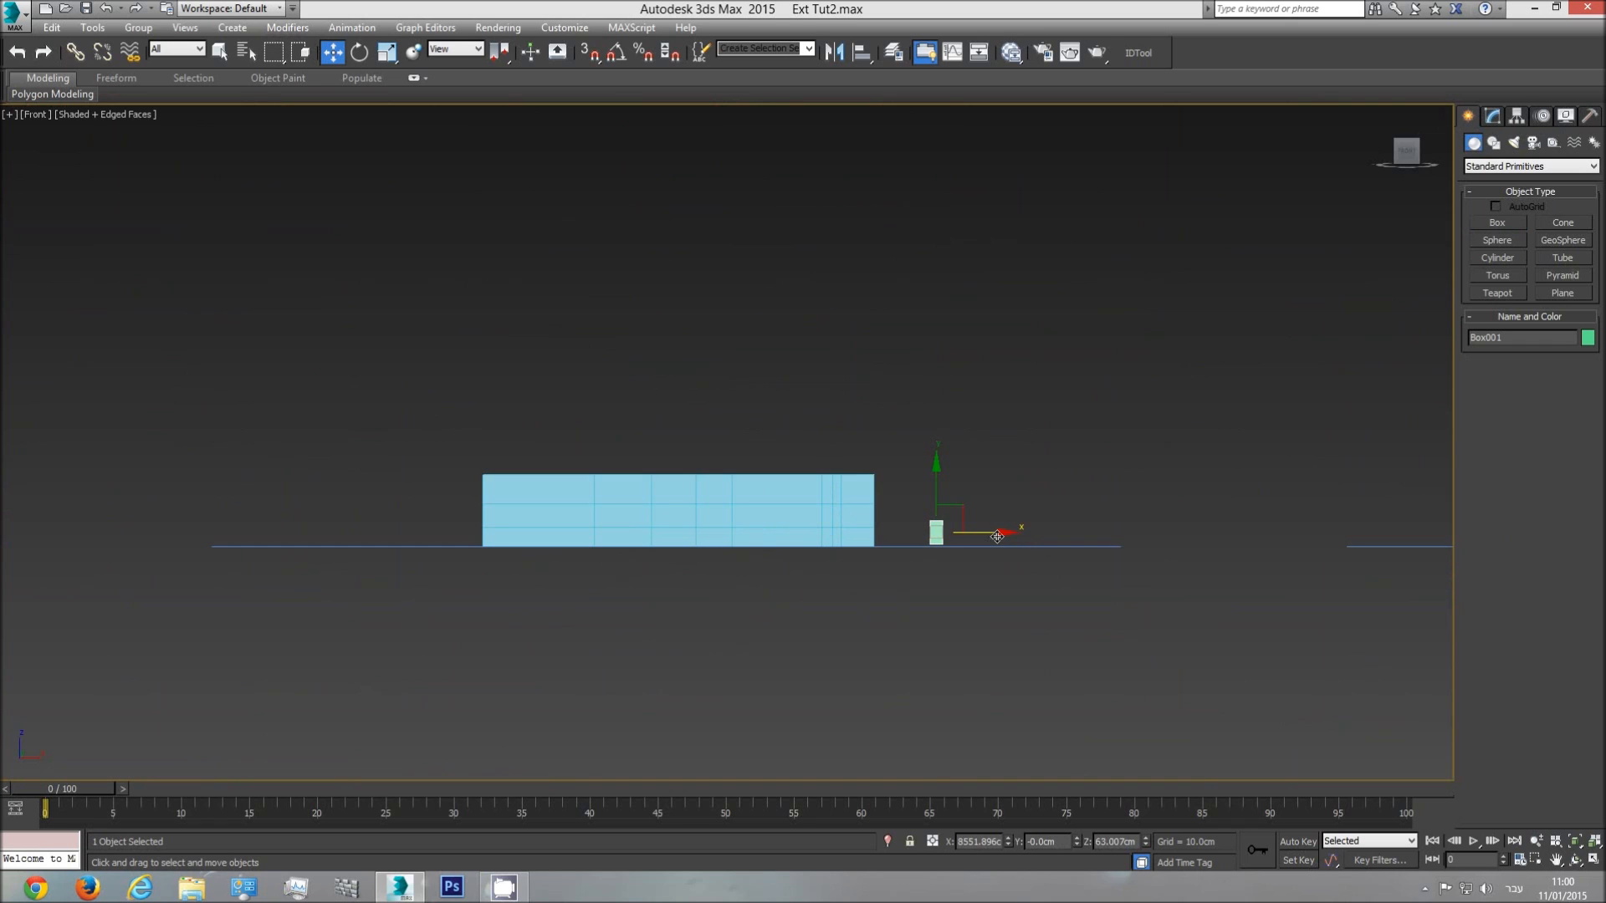
left_click_drag(996, 532, 1021, 533, "shift")
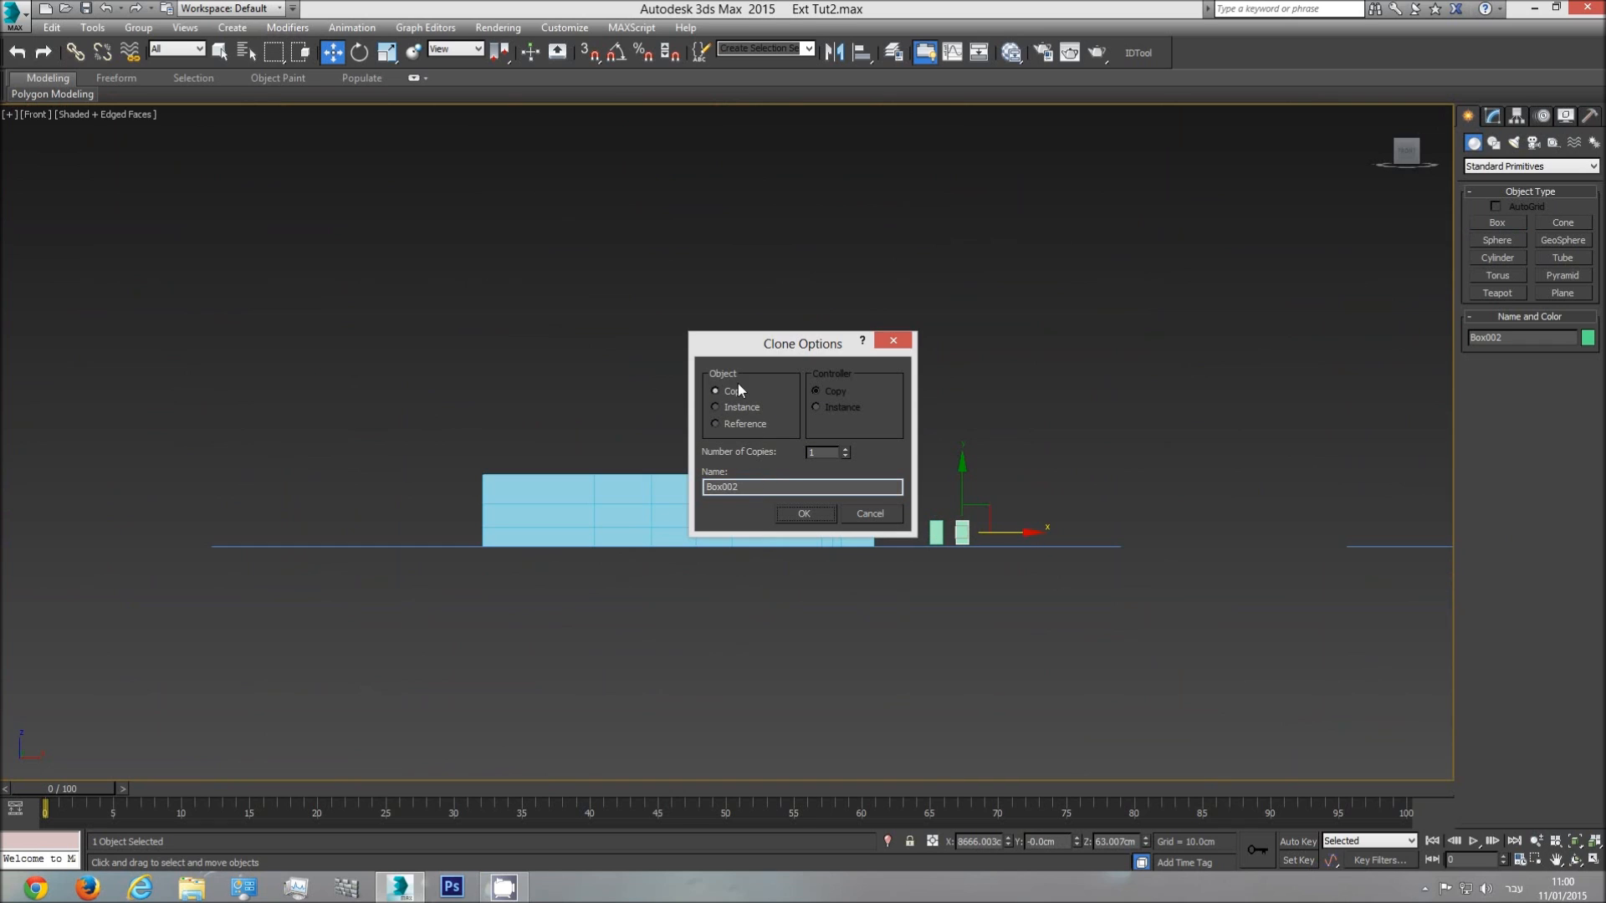
left_click(794, 514)
left_click(1493, 116)
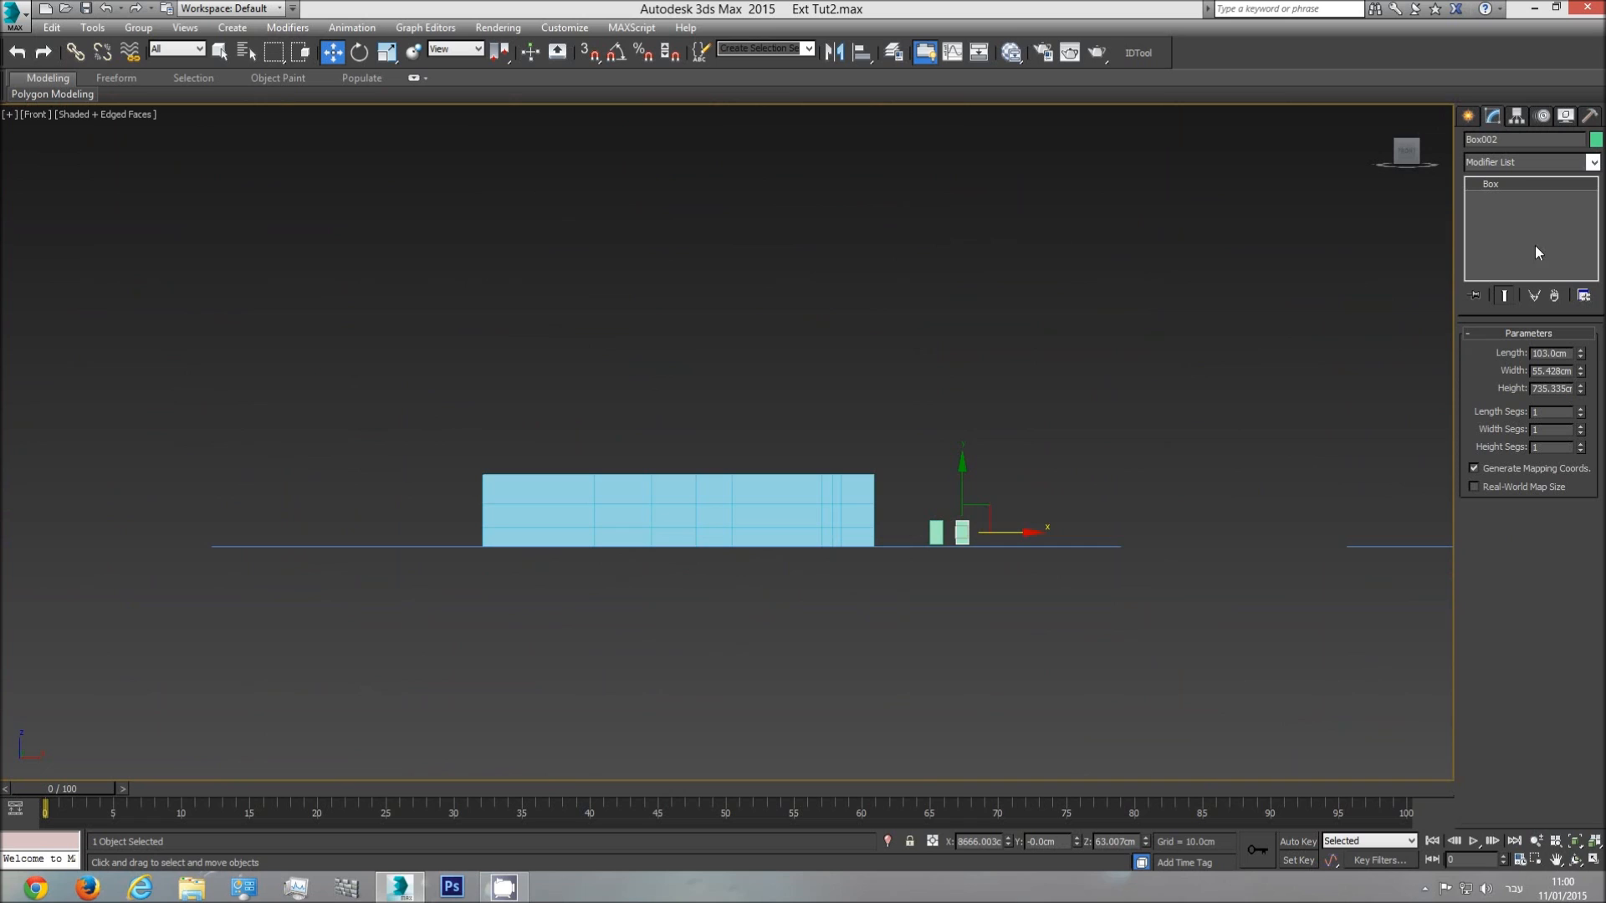
double_click(1551, 352)
type("125")
key("Return")
scroll(945, 487, "up", 5)
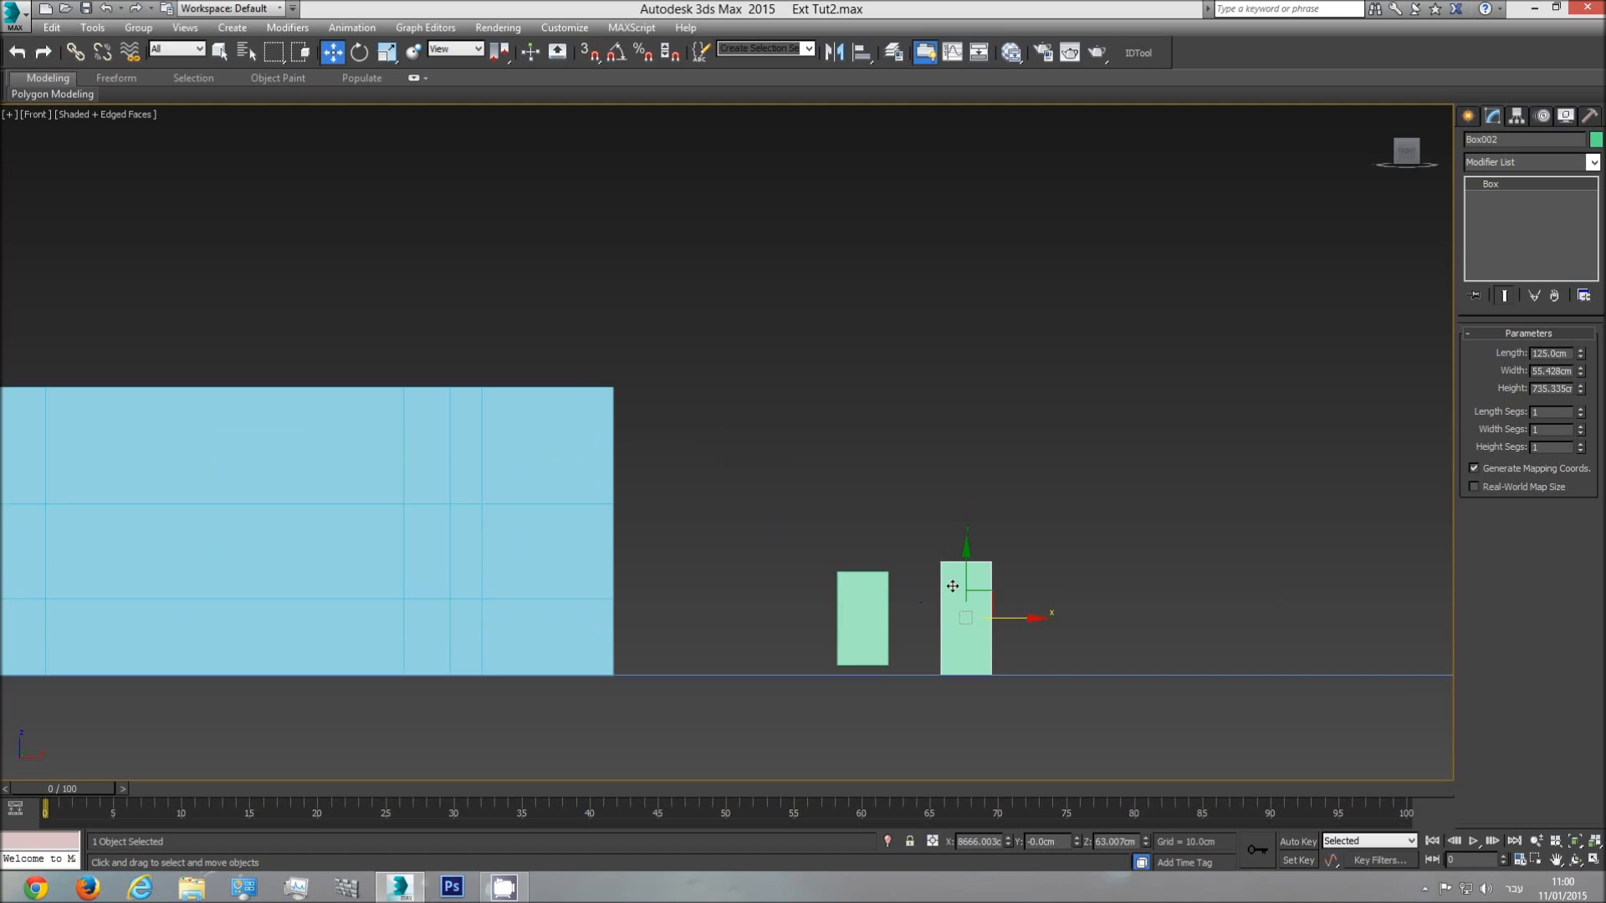
key("t")
scroll(1095, 550, "down", 5)
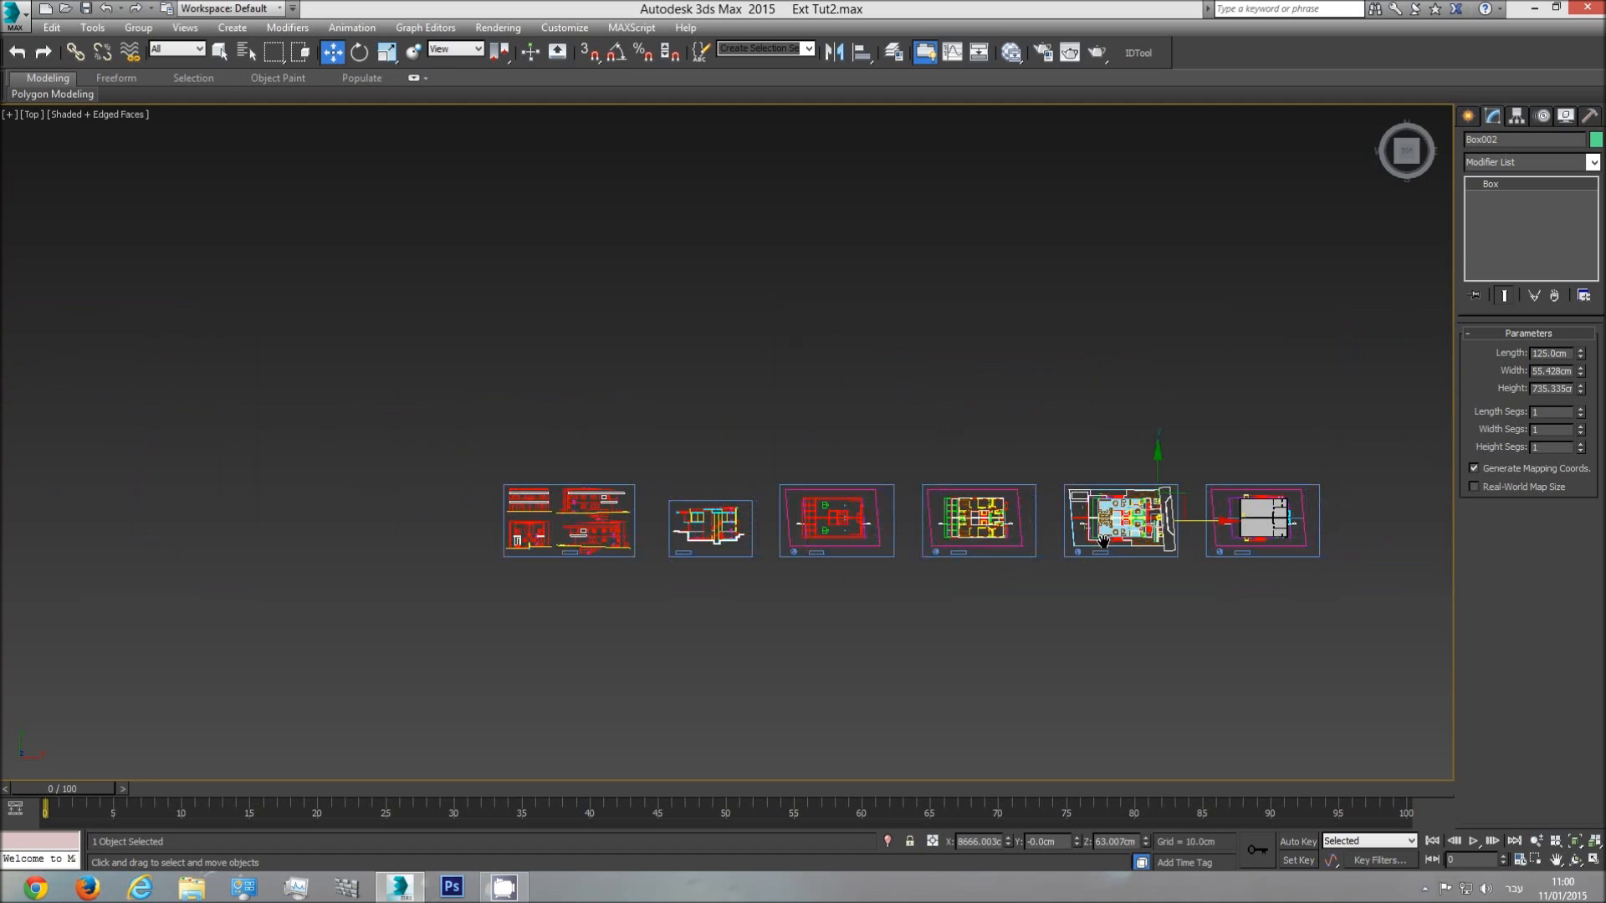
scroll(1183, 531, "up", 5)
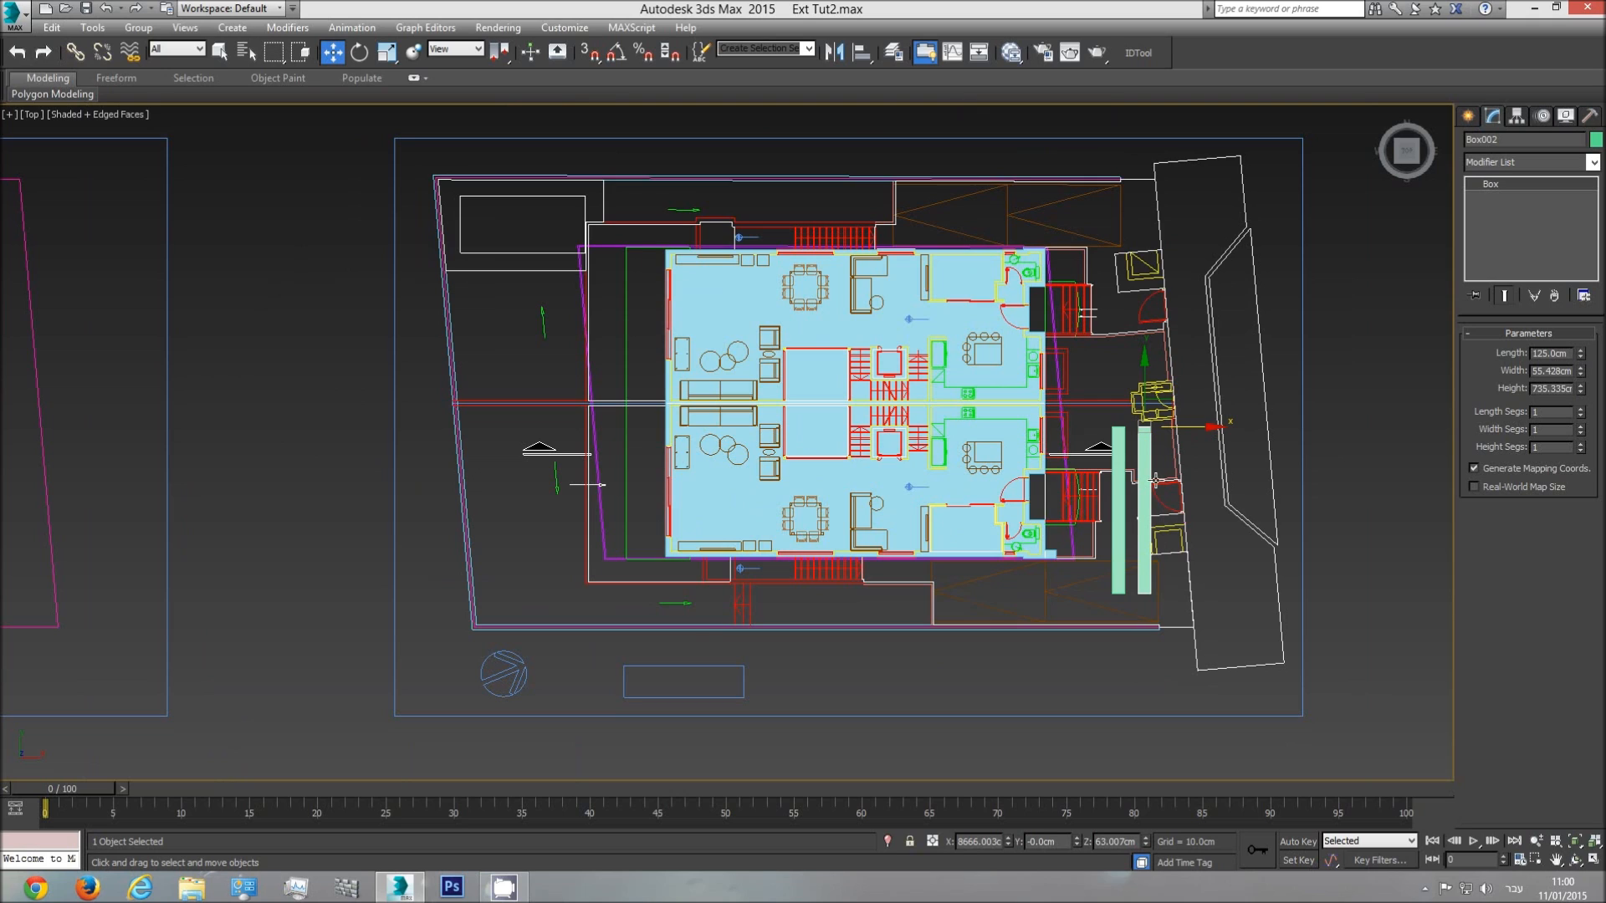
key("f")
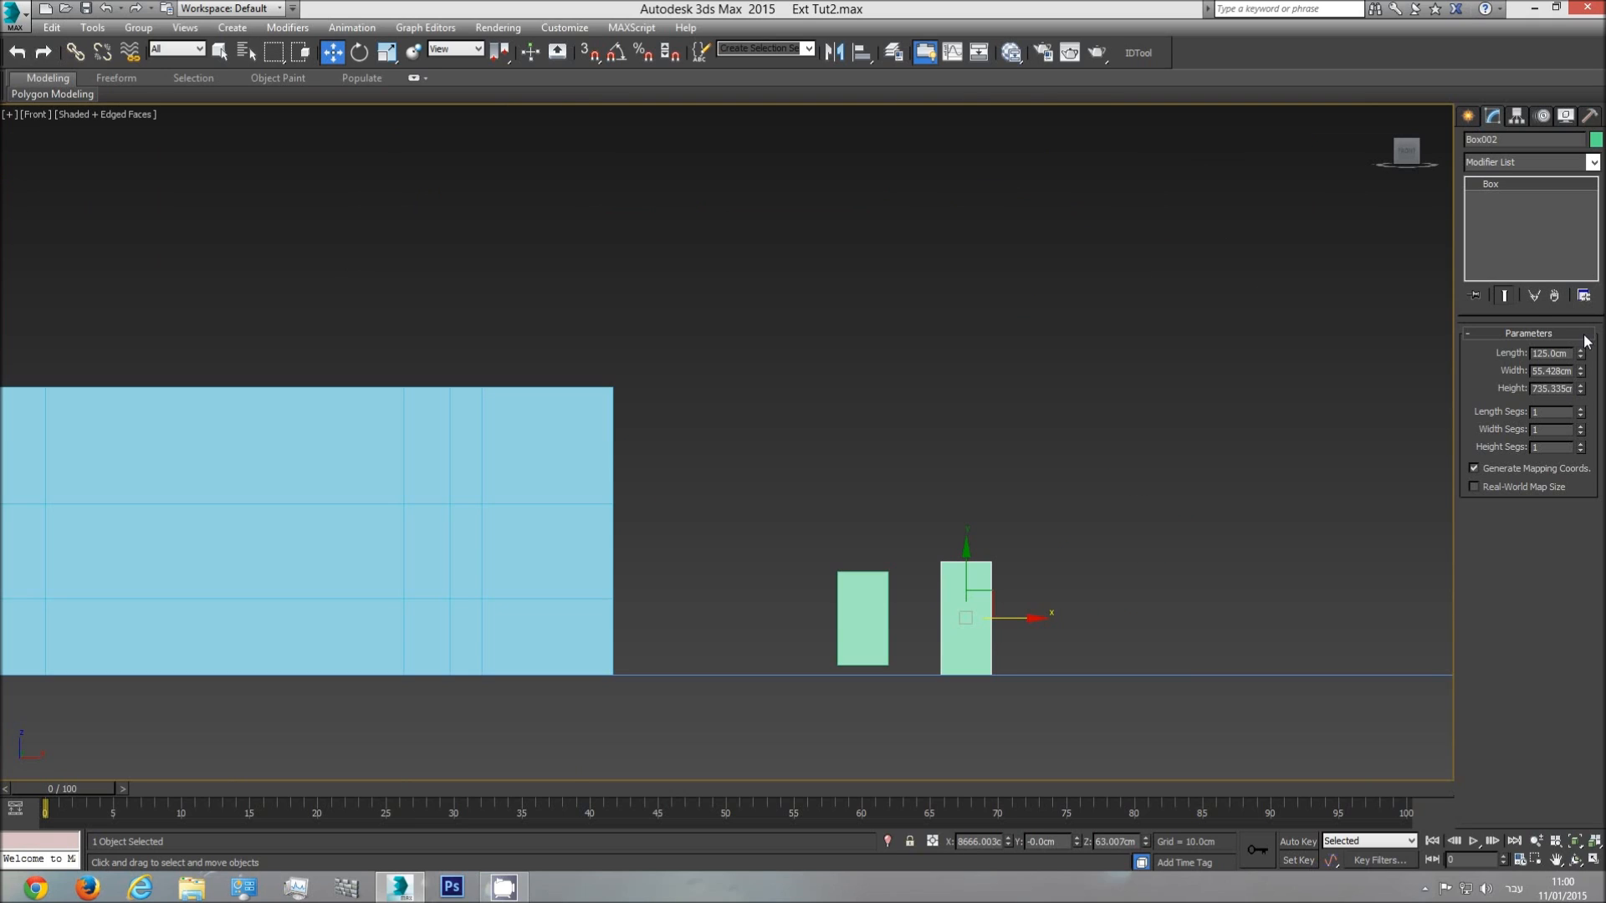
- Turn on vertex snapping and move the 103 cm reference box so its bottom corner meets the base corner of the extruded walls
mouse_move(1583, 358)
left_mouse_down()
mouse_move(1583, 338)
mouse_move(1583, 367)
left_mouse_up()
key("ctrl+z")
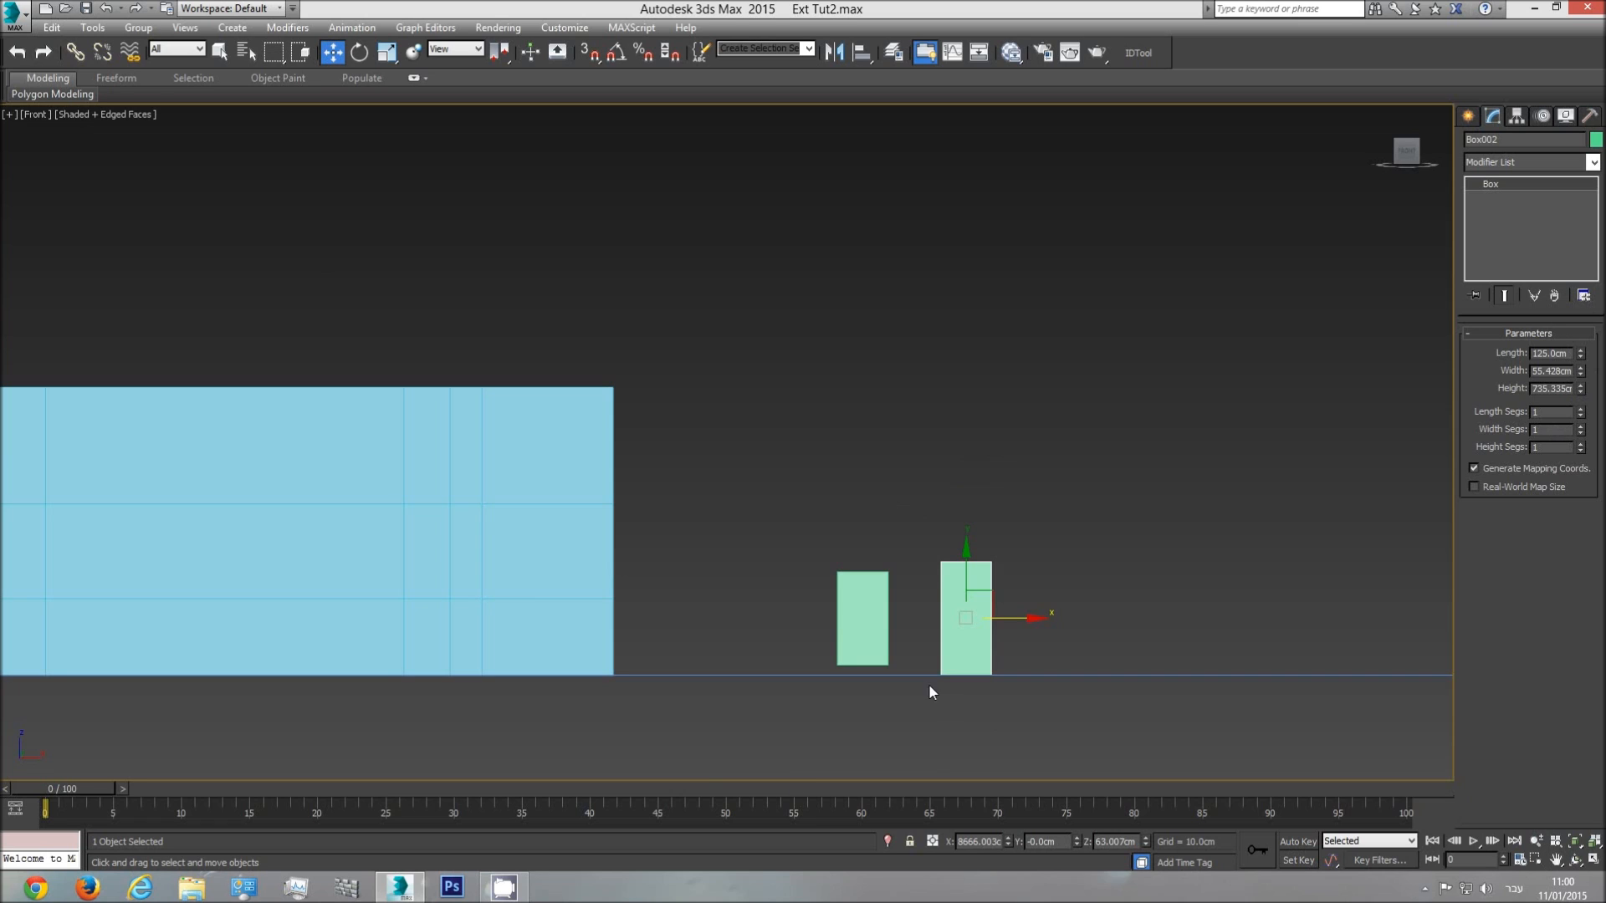
scroll(914, 484, "down", 3)
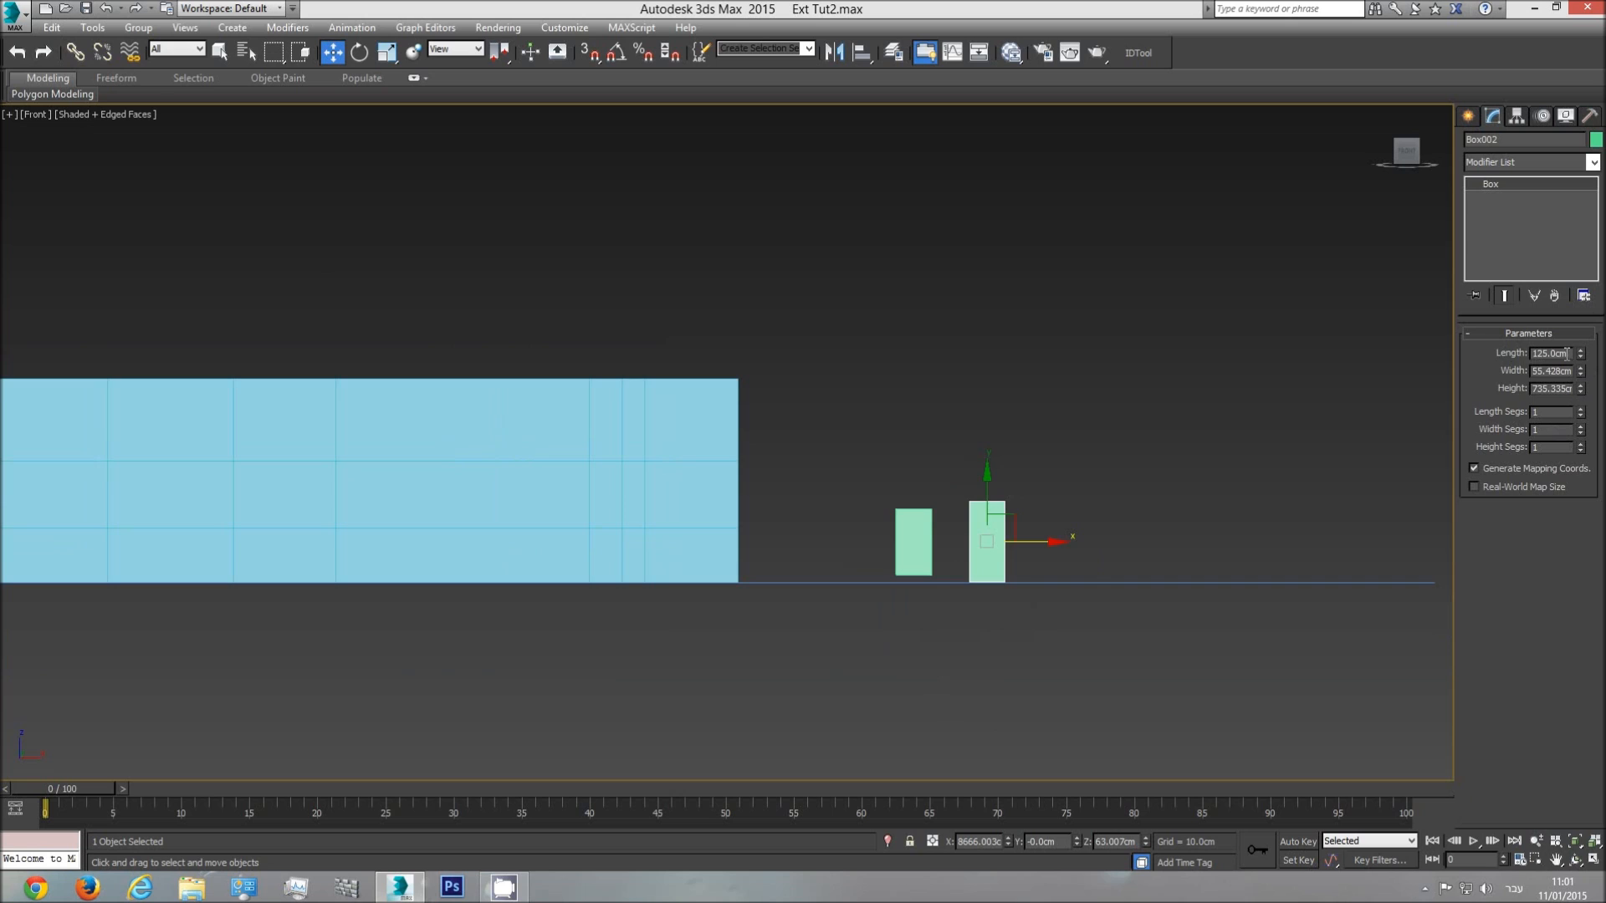
left_click(913, 526)
left_click_drag(932, 540, 837, 541)
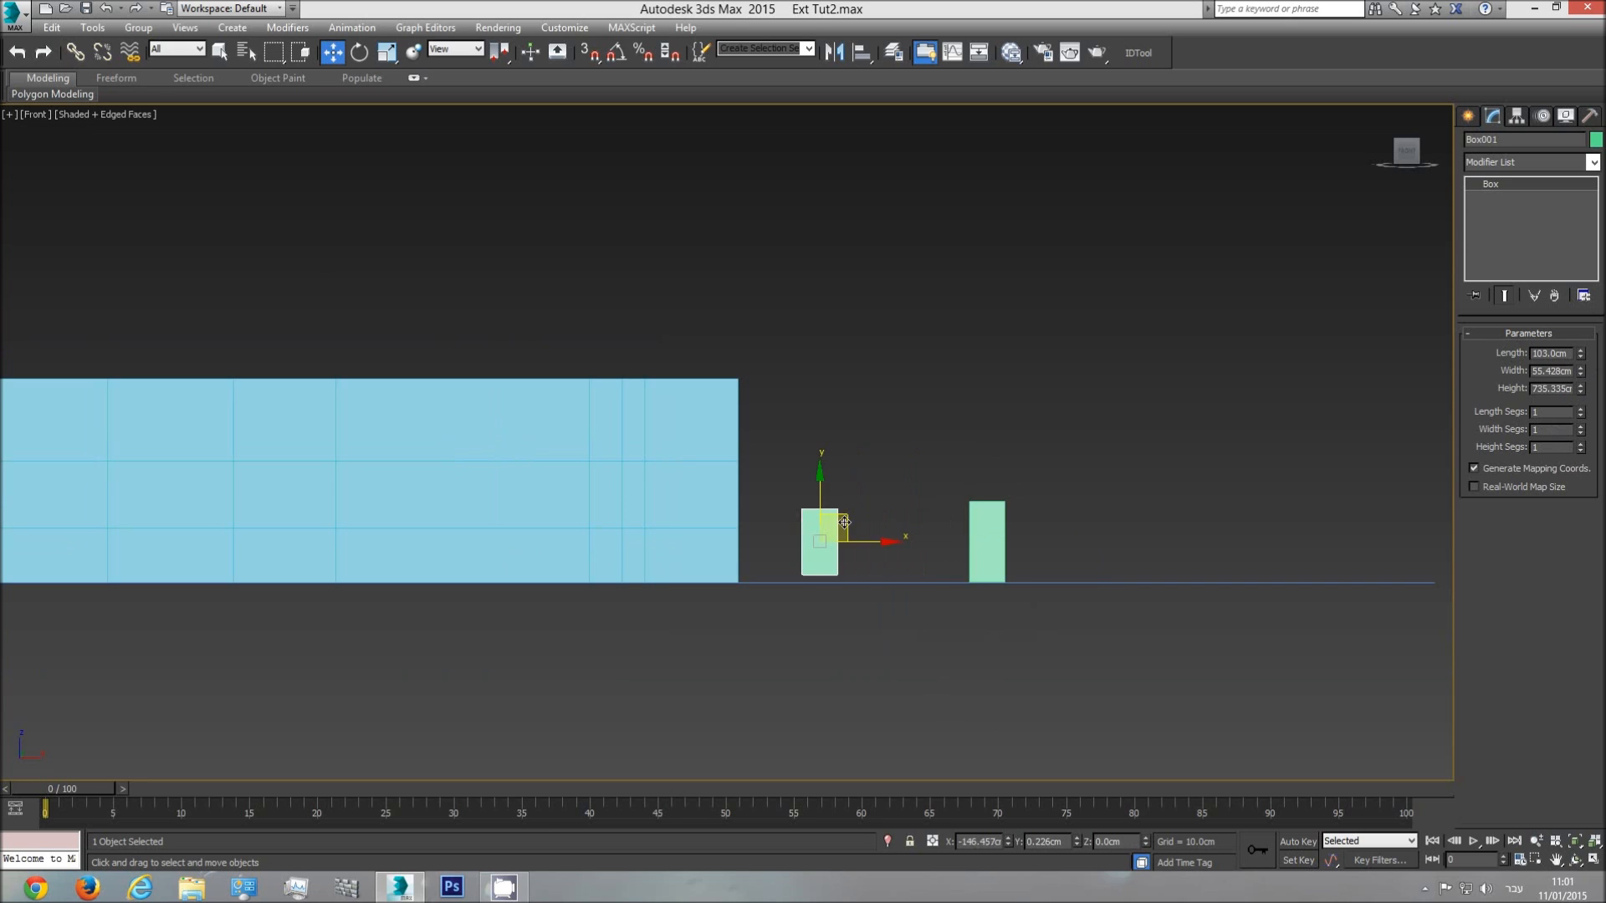
left_click(589, 52)
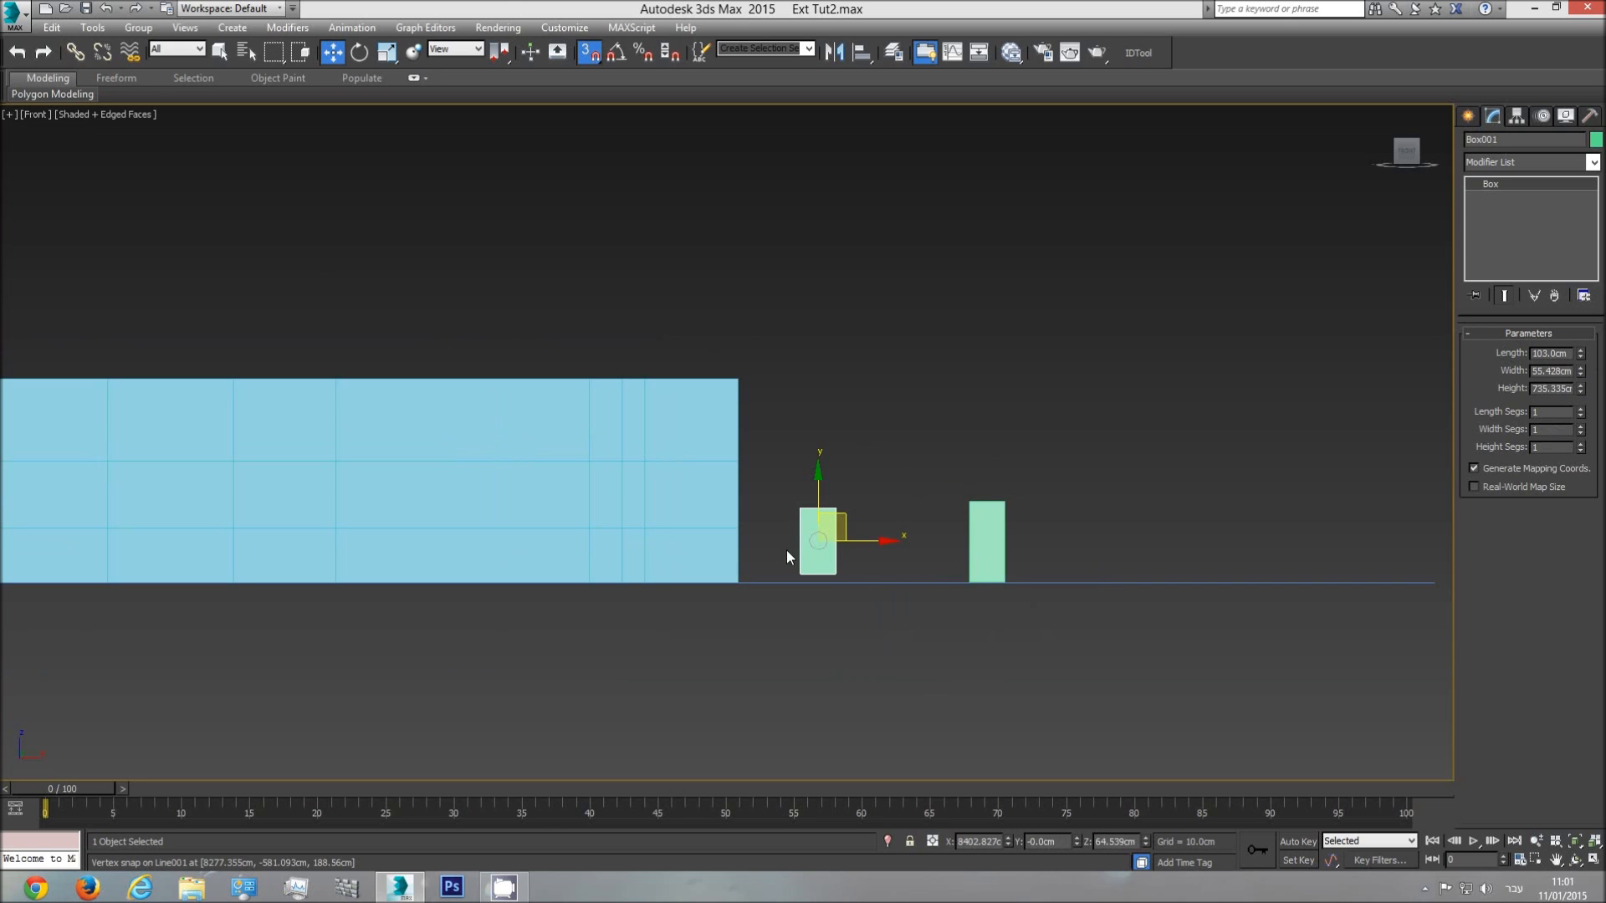
scroll(780, 539, "up", 2)
scroll(798, 465, "up", 2)
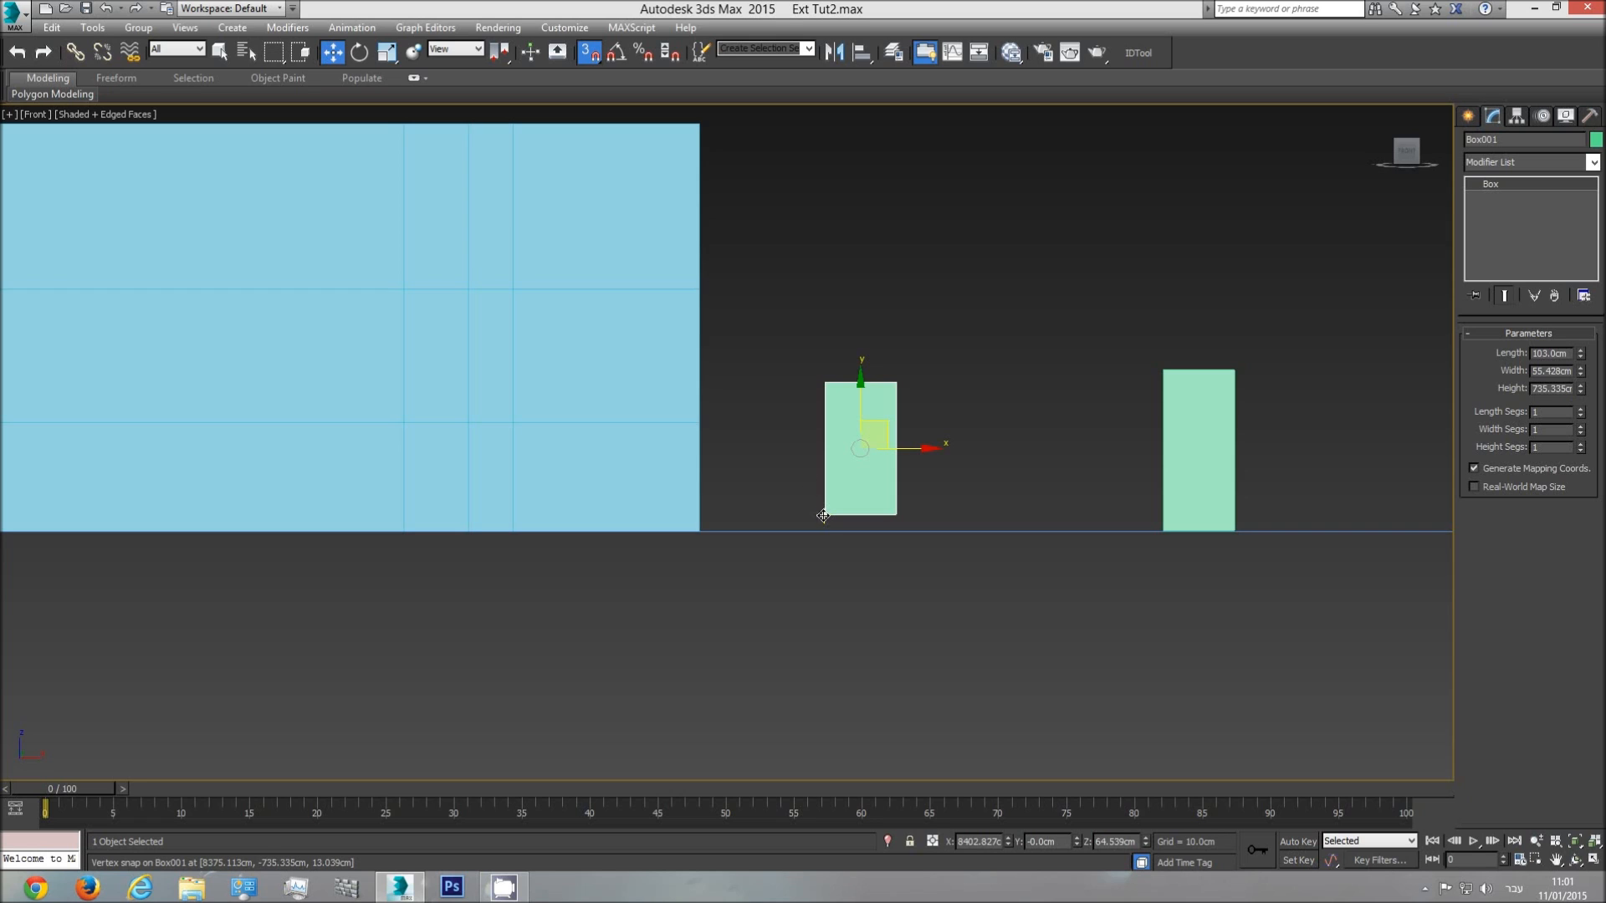
left_click_drag(822, 514, 701, 529)
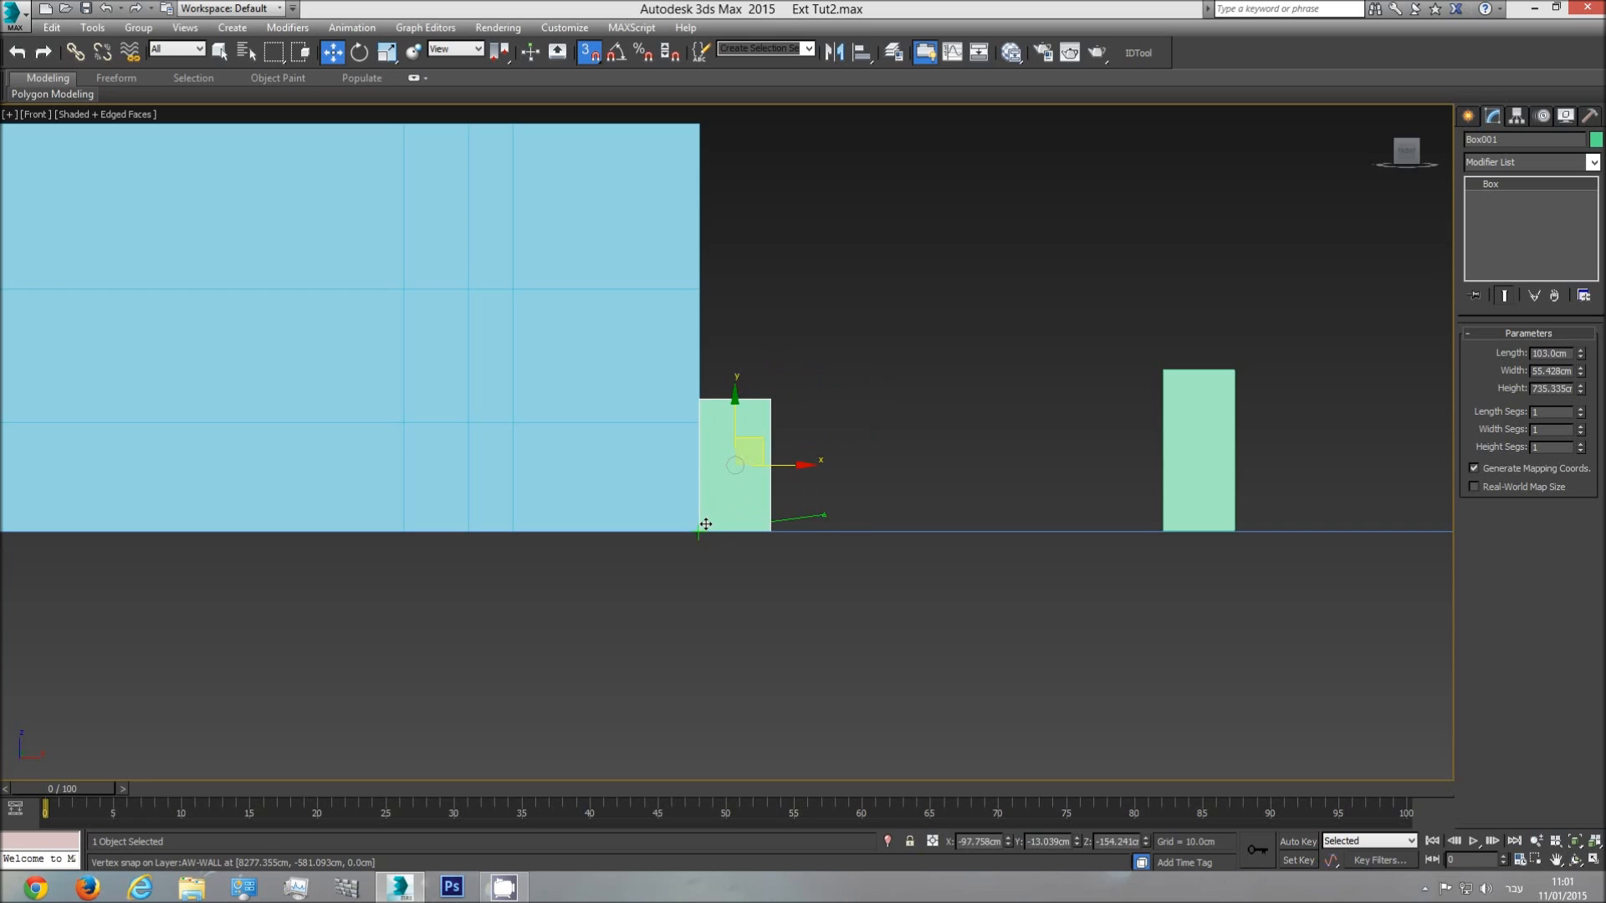
- Snap the 125 cm reference box's bottom corner onto the upper outer corner of the 103 cm box
left_click(1205, 451)
left_click_drag(1213, 432, 775, 400)
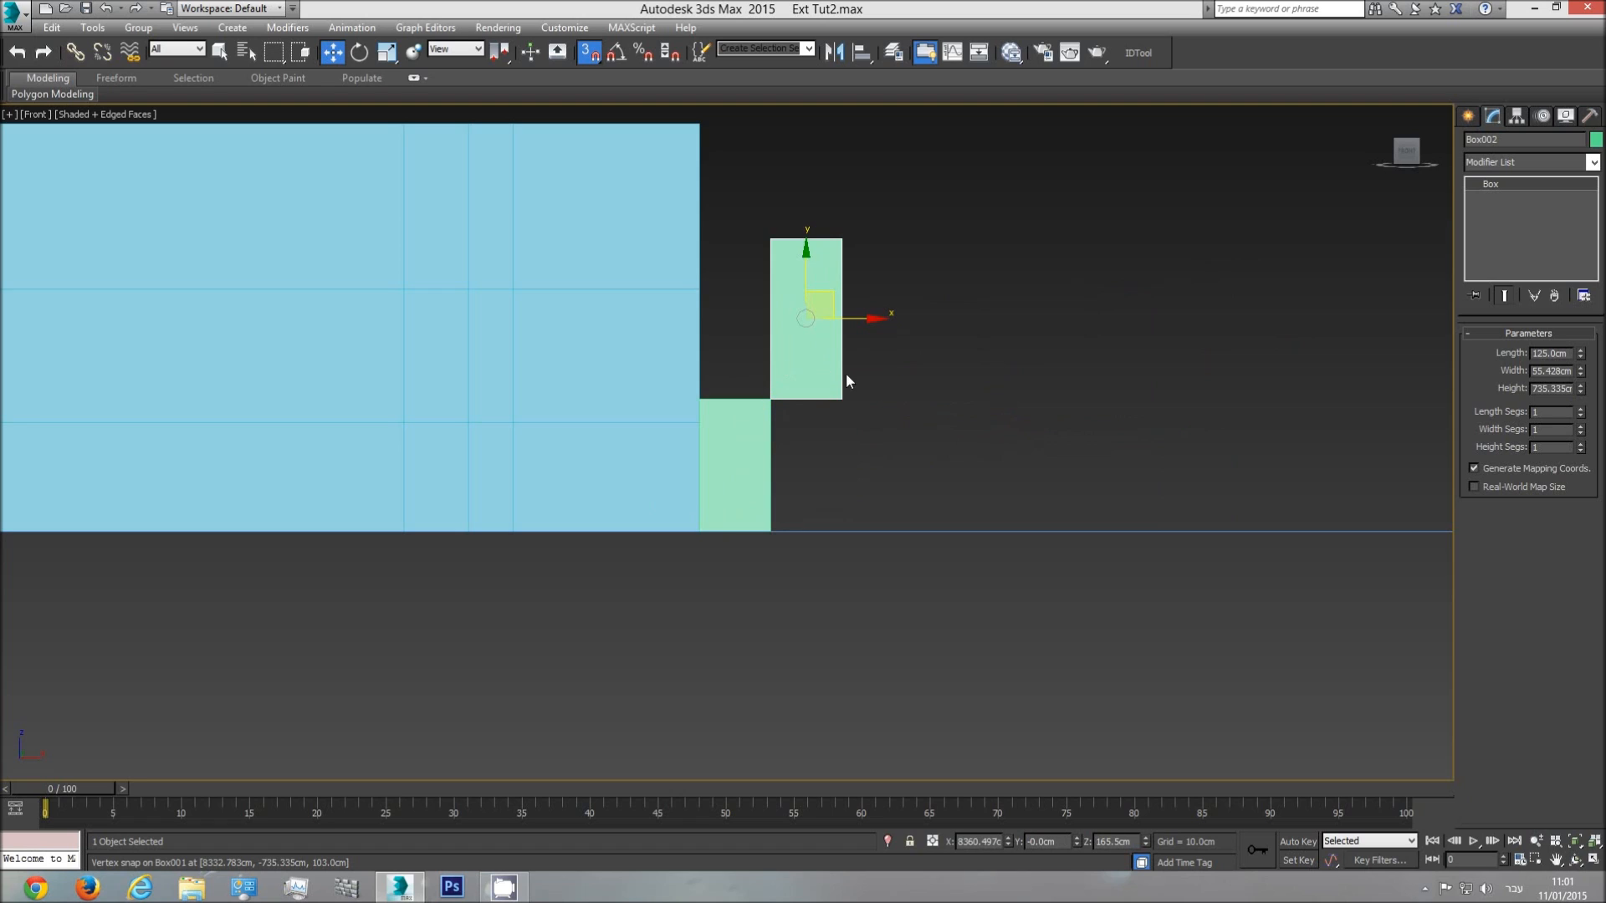
left_click(744, 433)
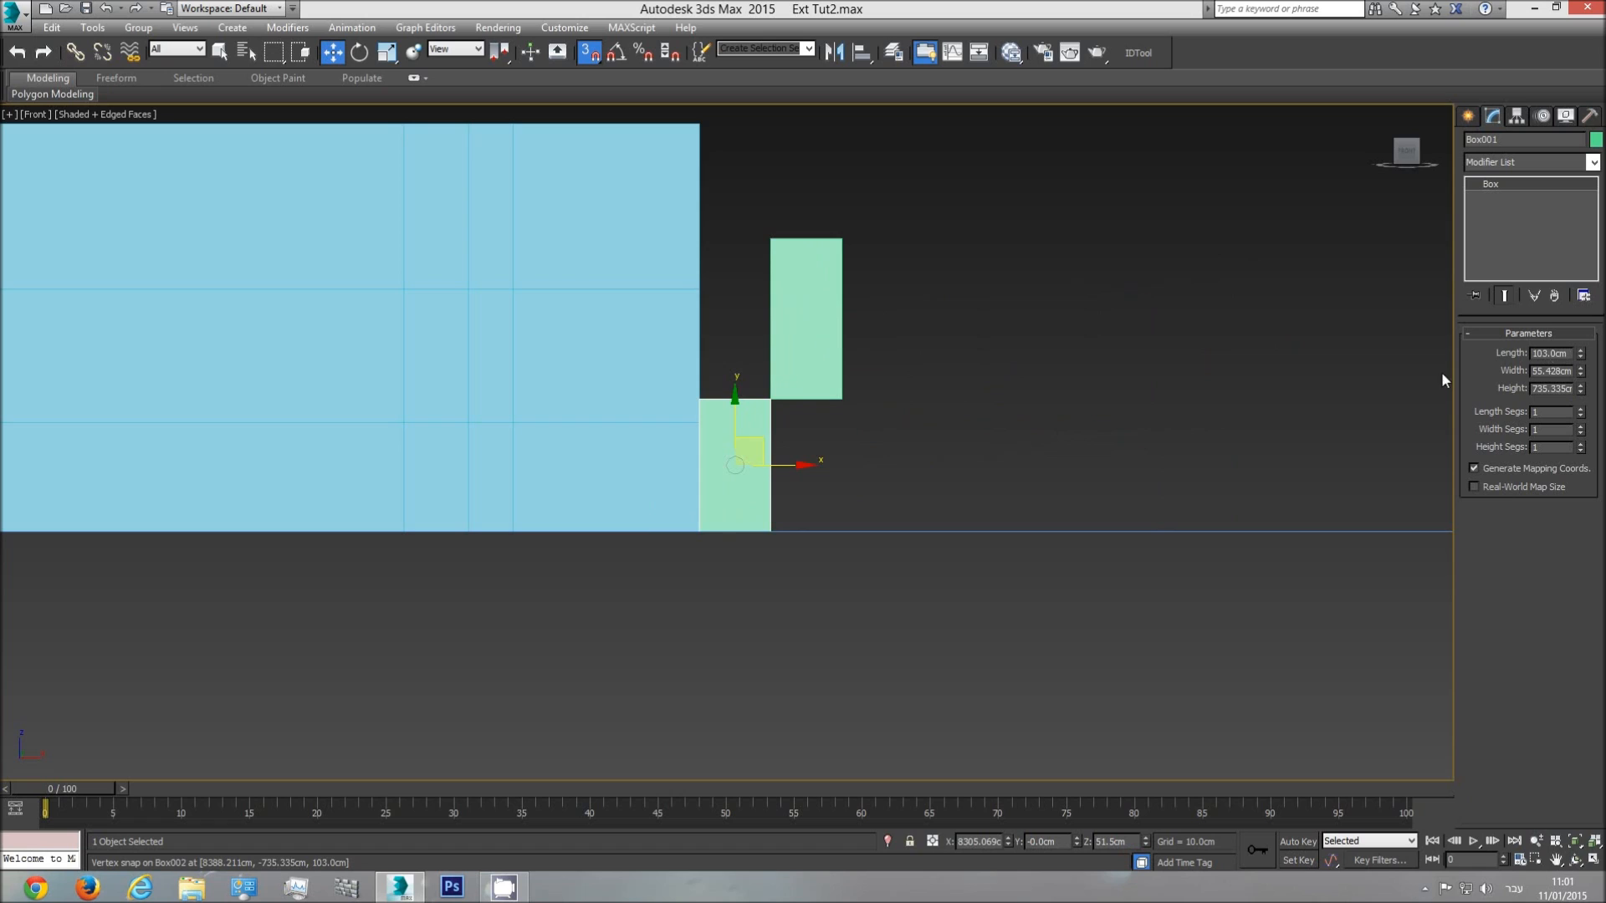
left_click(784, 372)
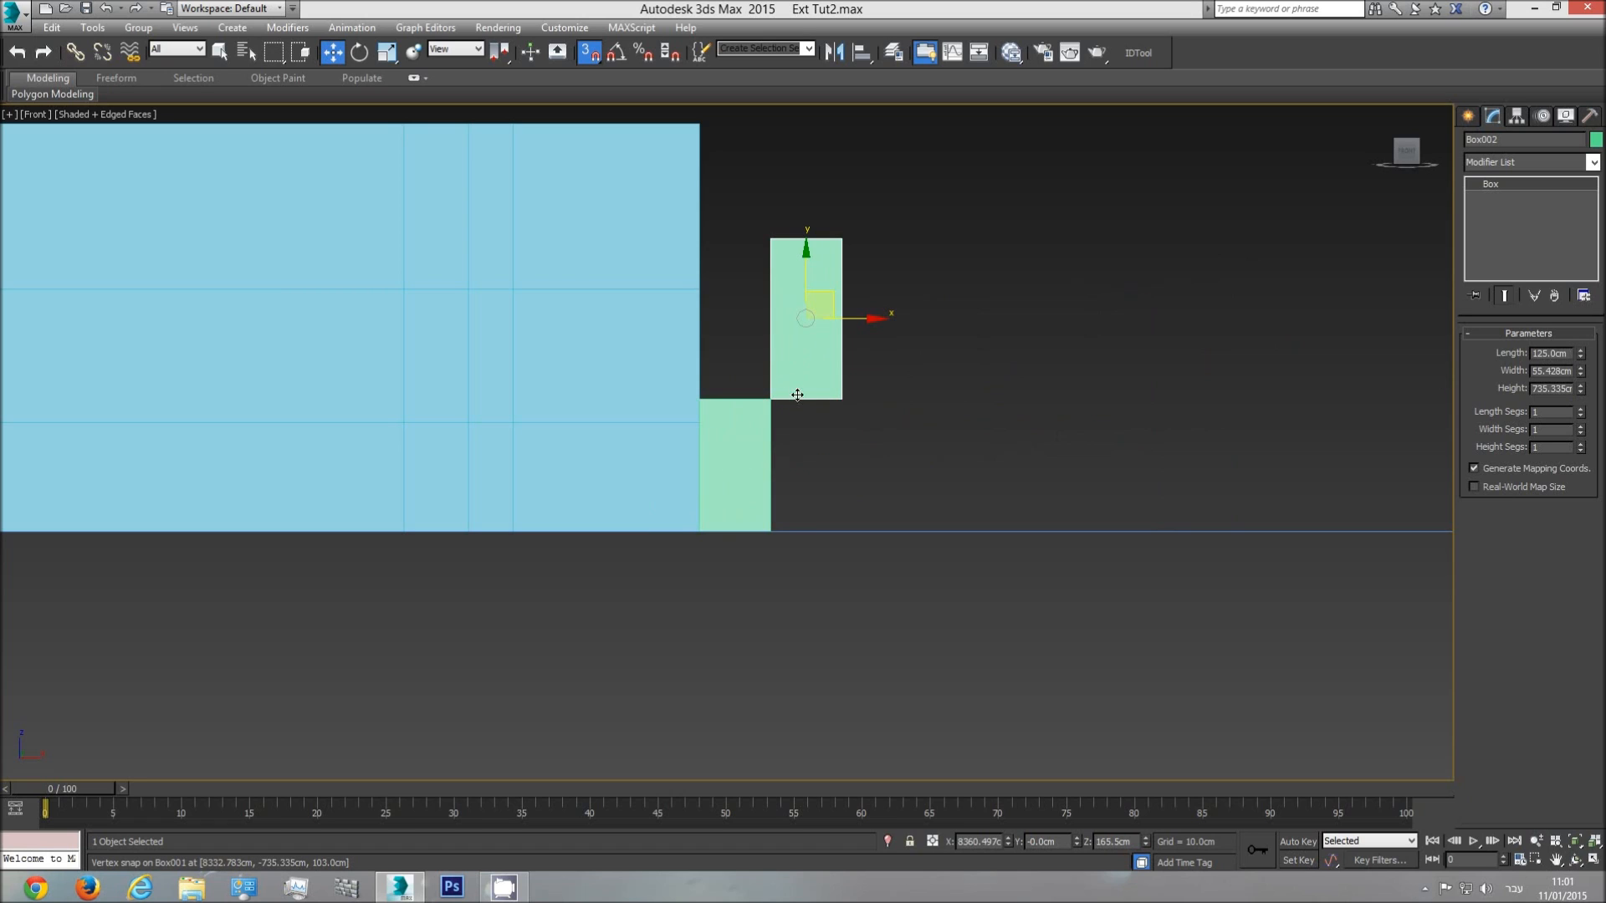
- Raise the lower intermediate row of wall vertices along the vertical axis to the top of the 103 cm box
left_click(638, 393)
middle_click_drag(644, 416, 839, 430)
scroll(838, 430, "down", 2)
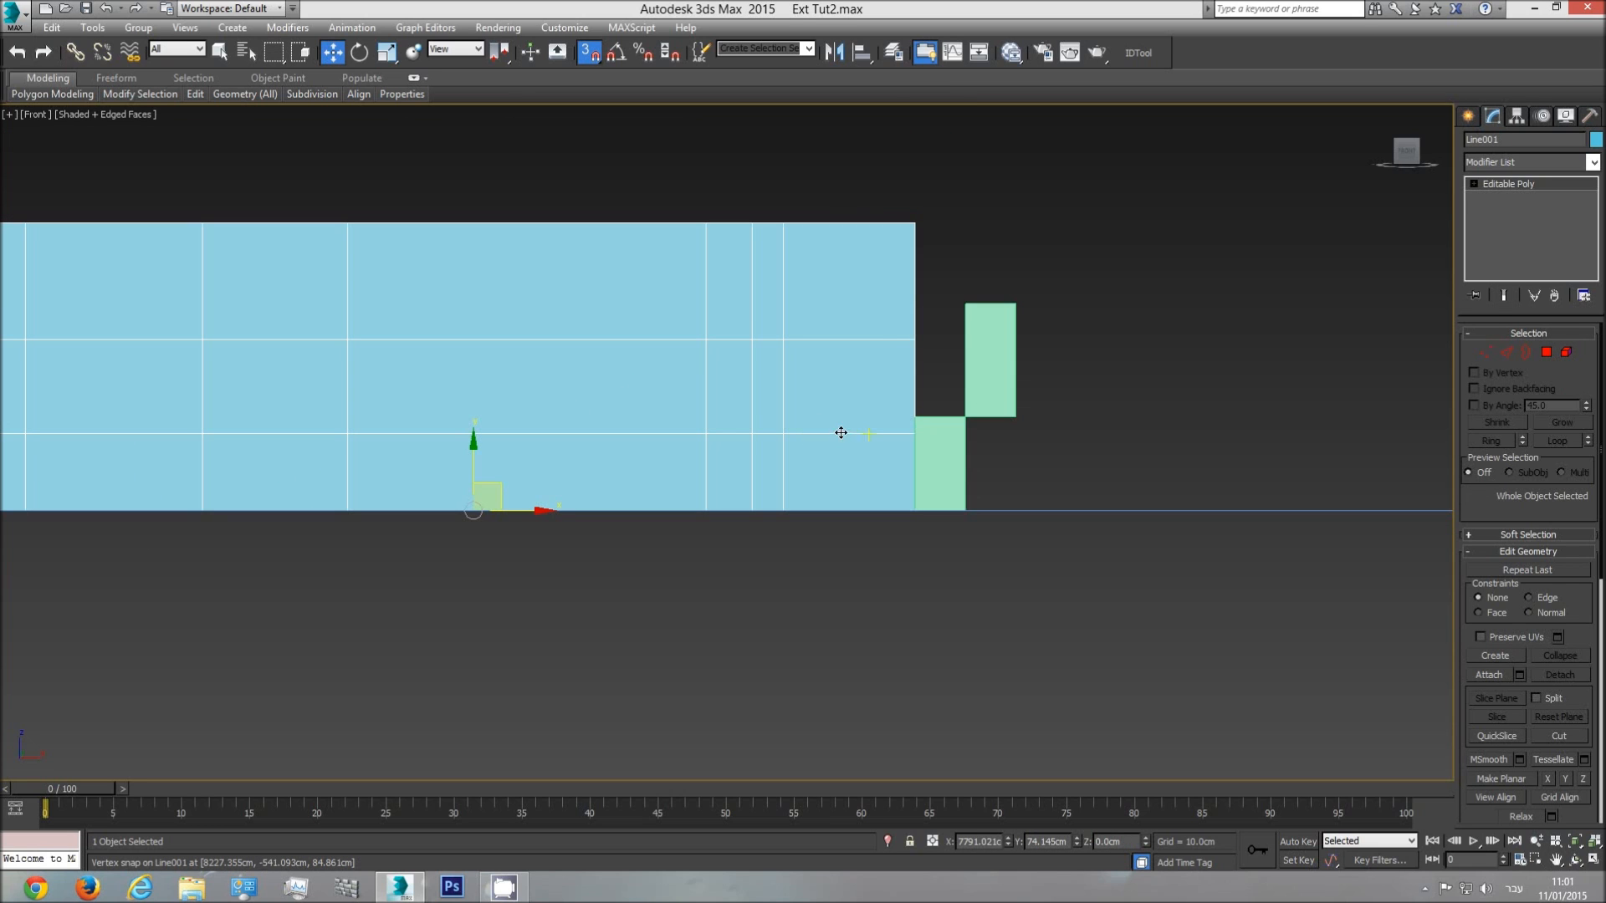
left_click(1485, 352)
middle_click_drag(874, 381, 915, 390)
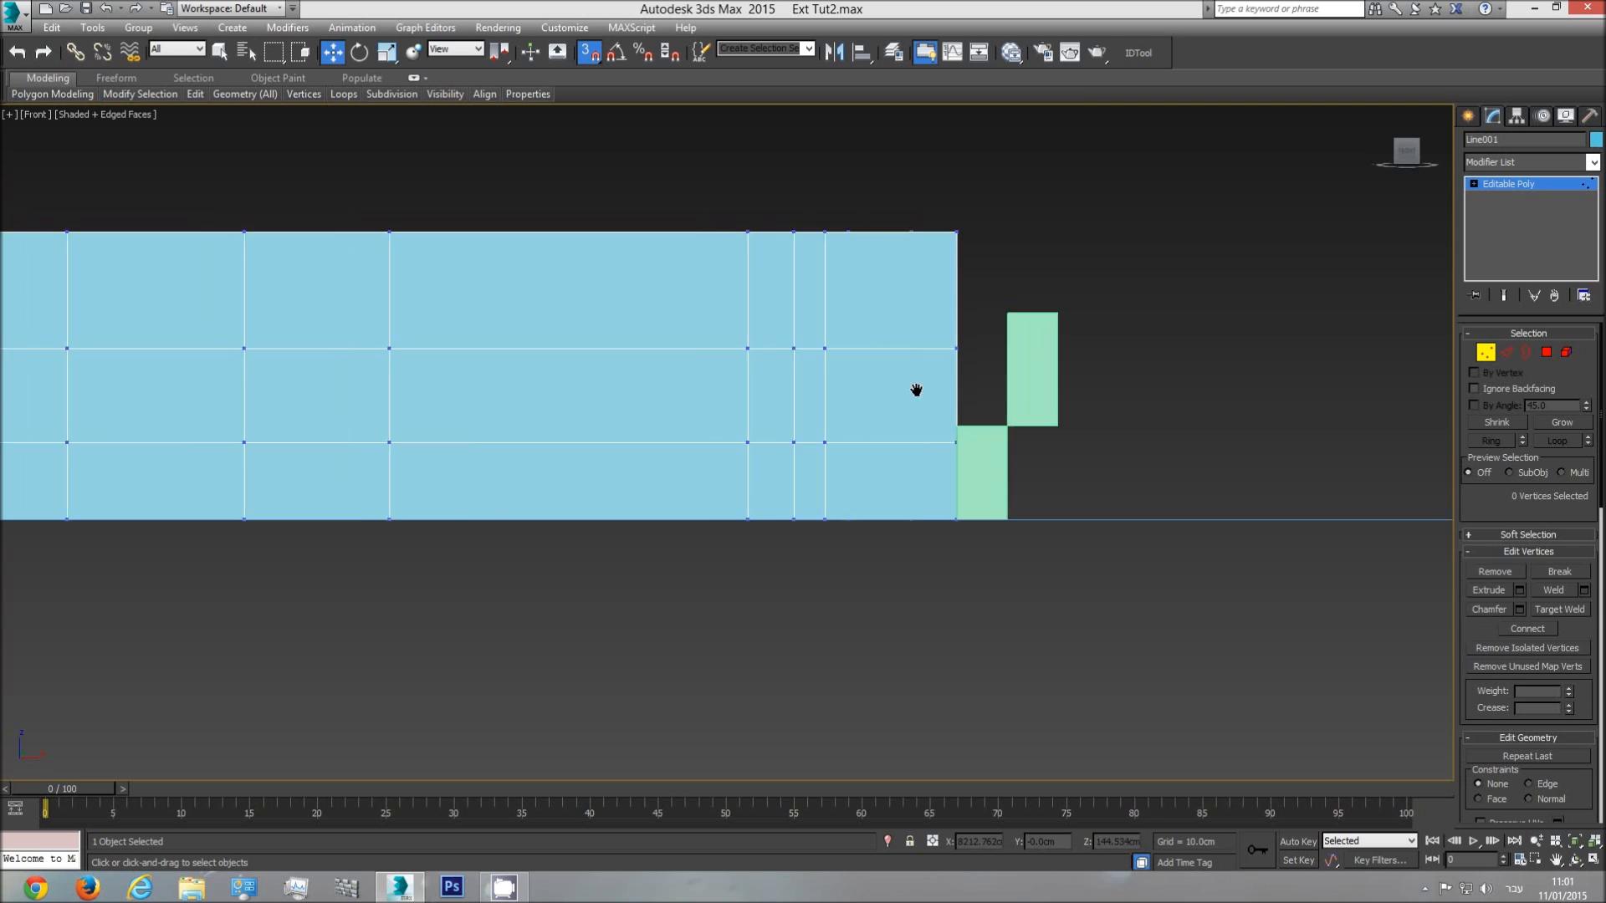
scroll(1068, 423, "down", 6)
scroll(1123, 437, "up", 4)
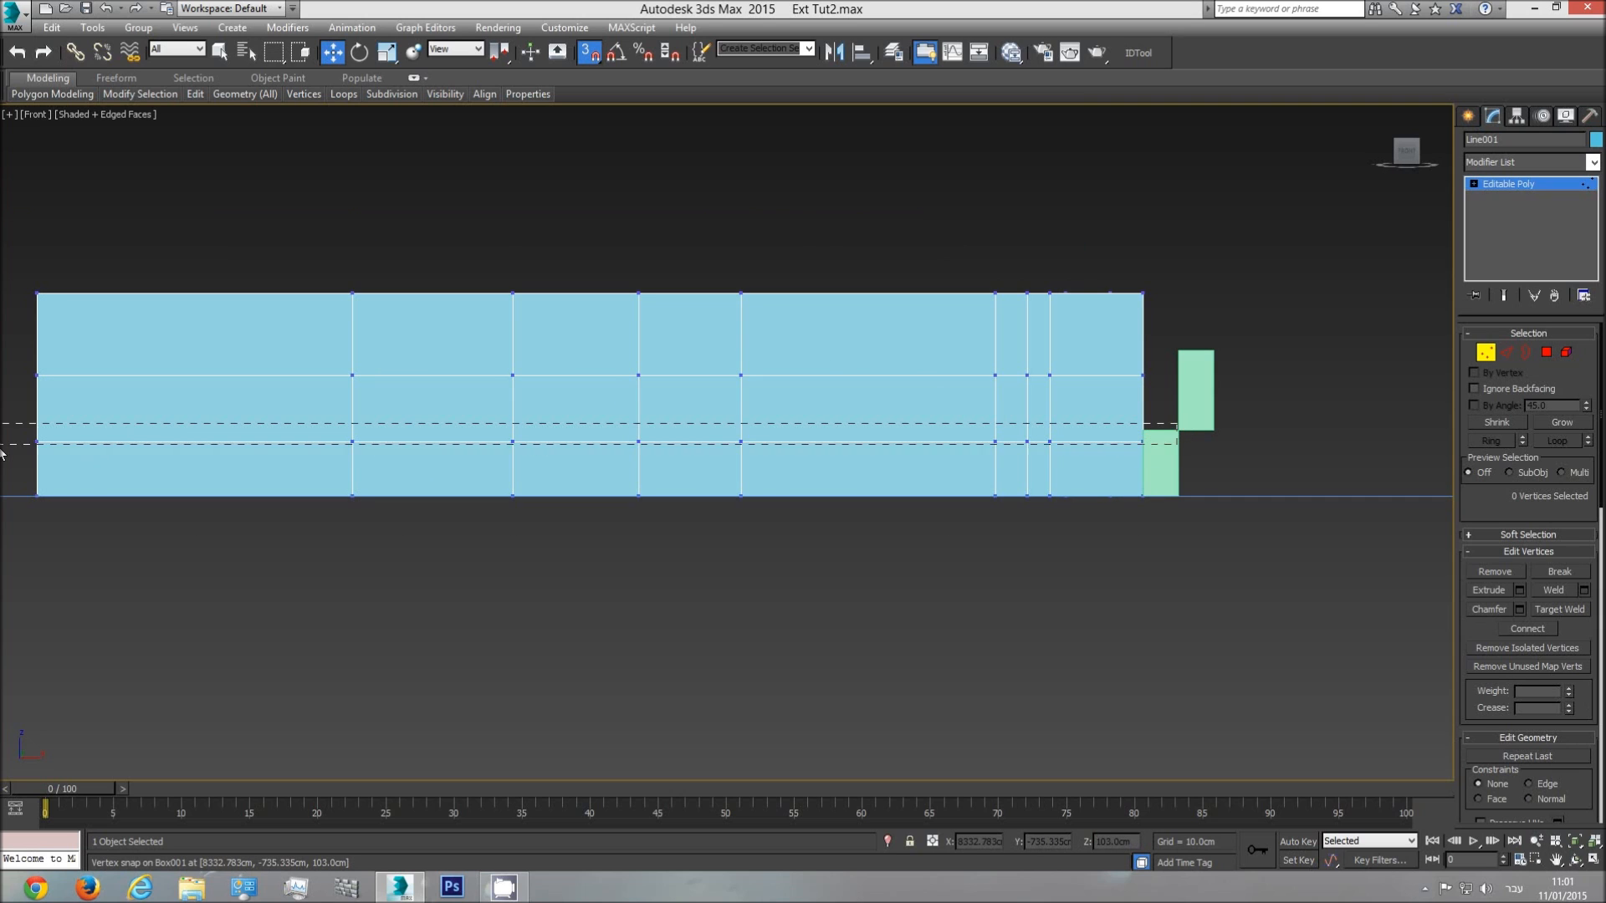
left_click_drag(26, 457, 26, 458)
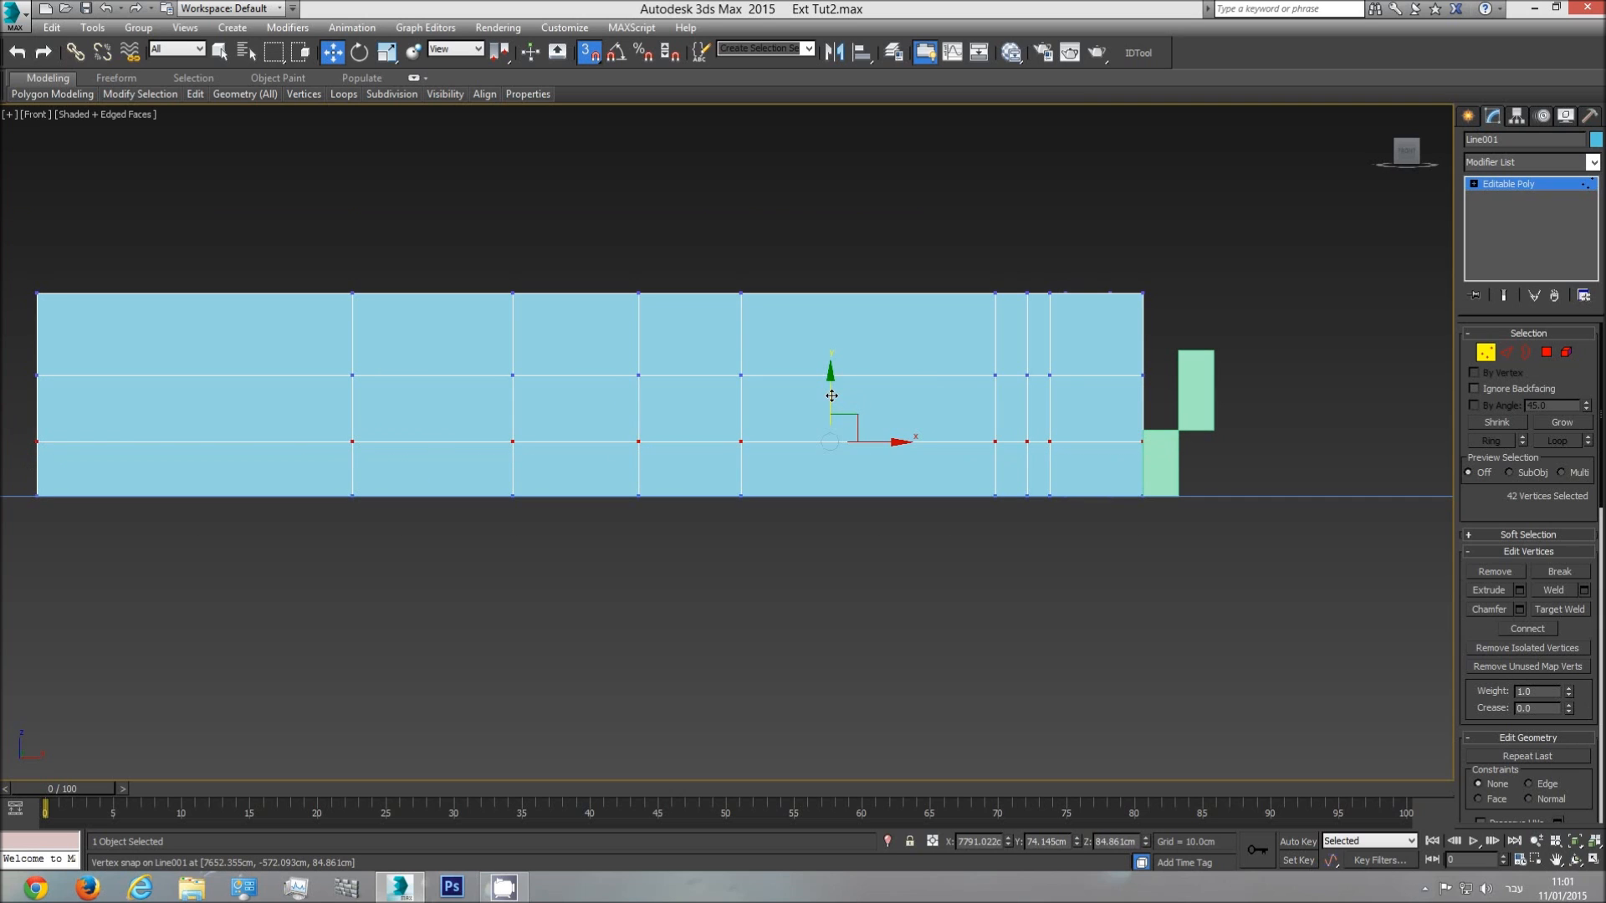
left_click_drag(831, 396, 1141, 428)
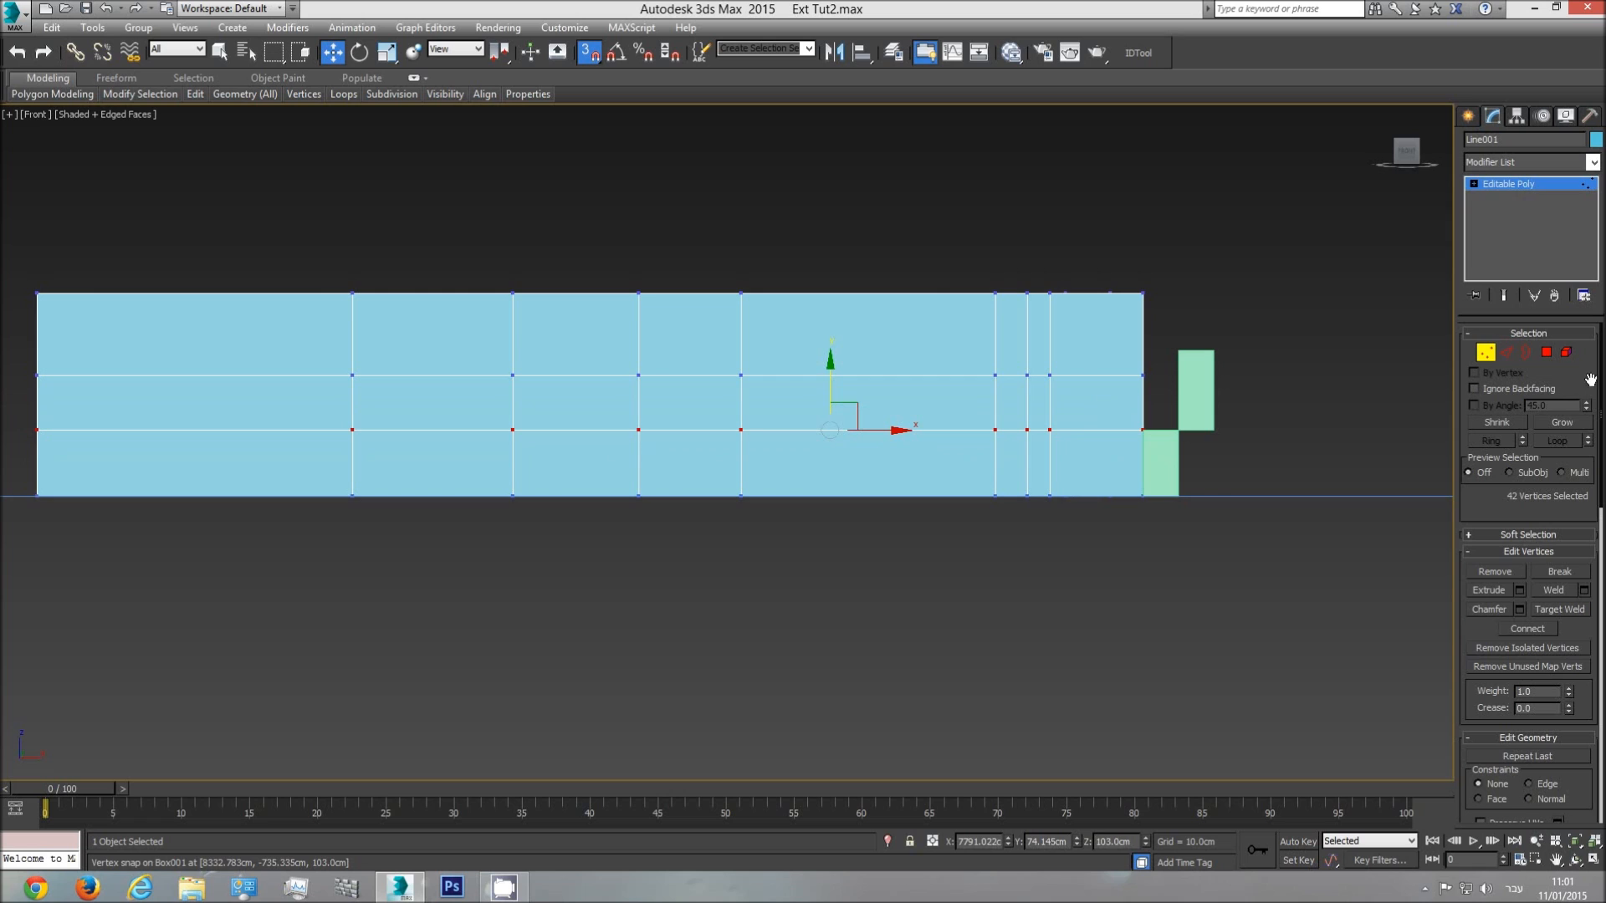
- Raise the upper intermediate row of wall vertices to the top of the 125 cm box, at a height of 228 cm
left_click_drag(1213, 362, 28, 390)
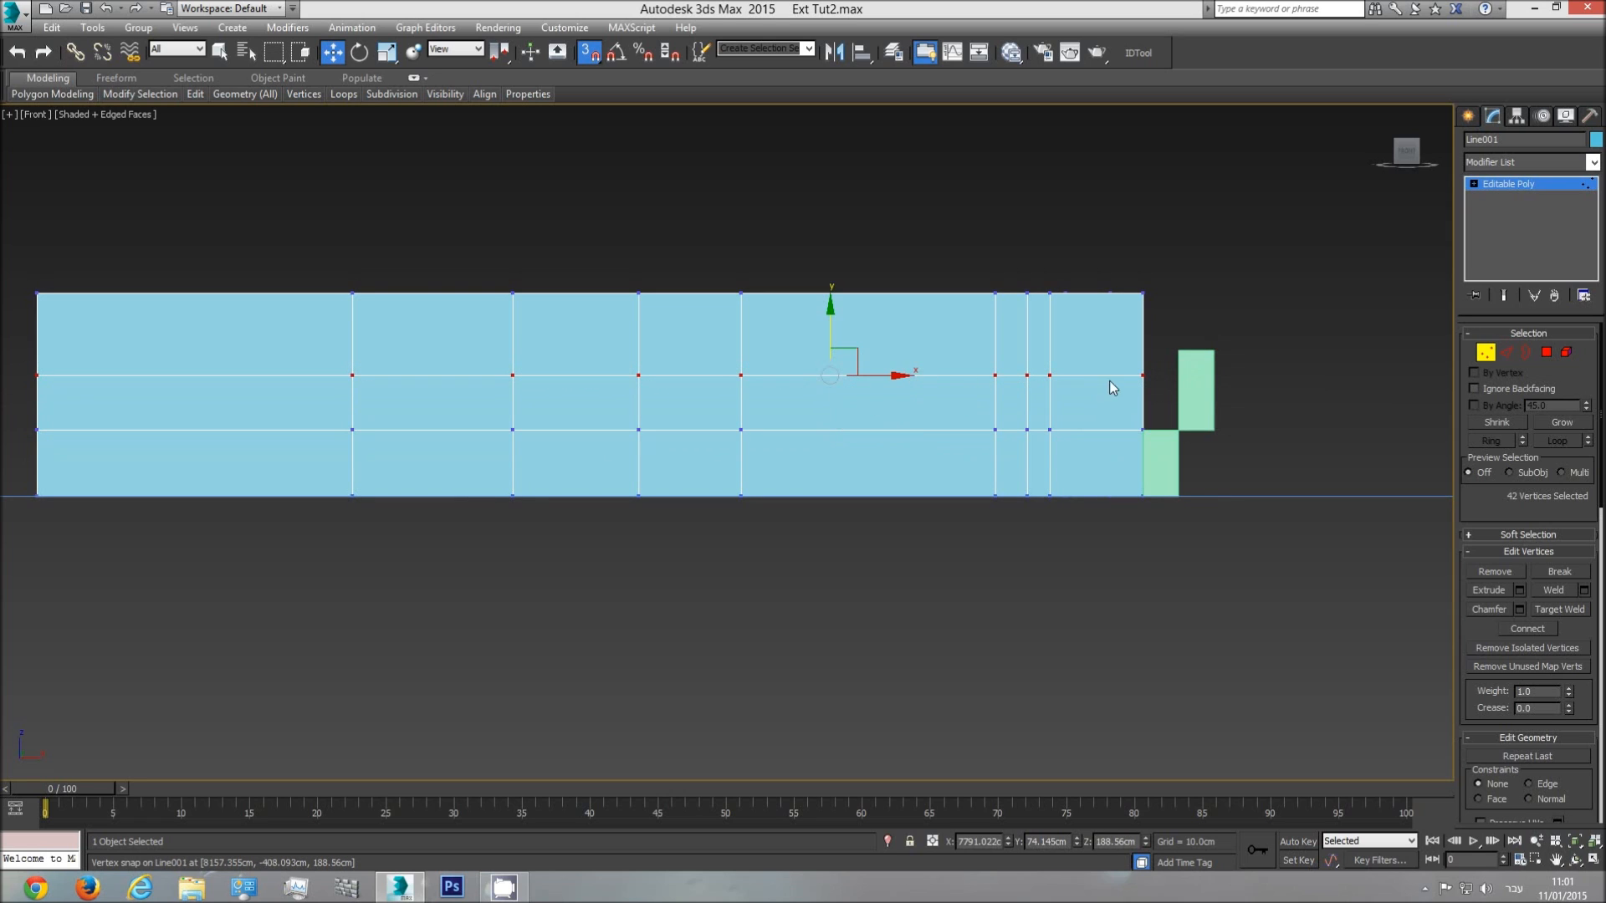
left_click_drag(830, 328, 1229, 365)
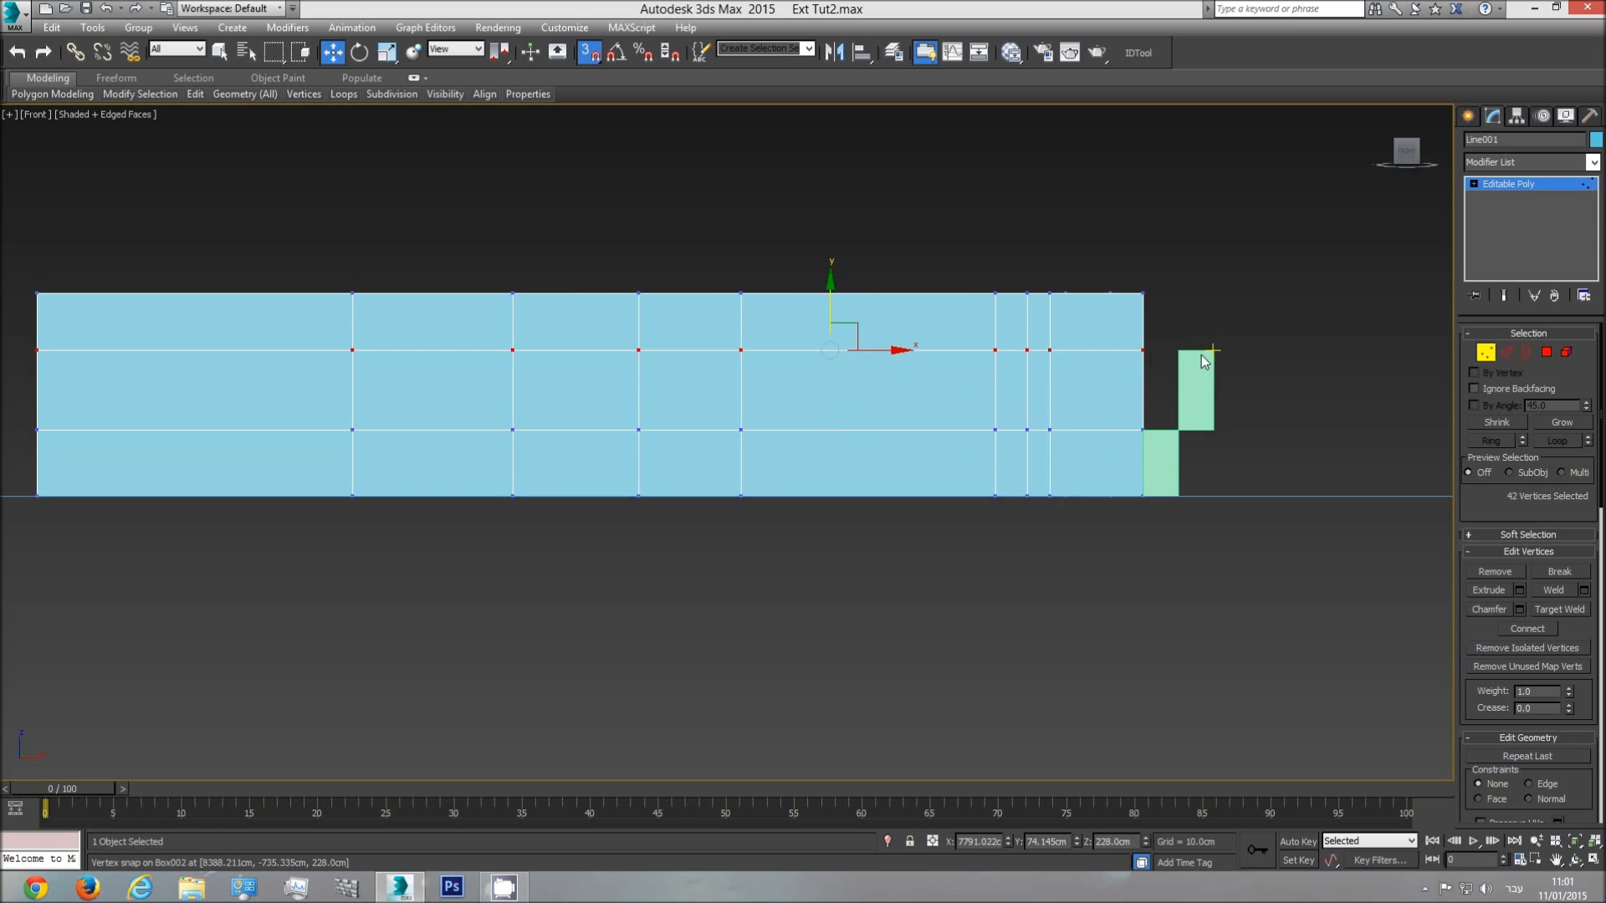
left_click(1560, 192)
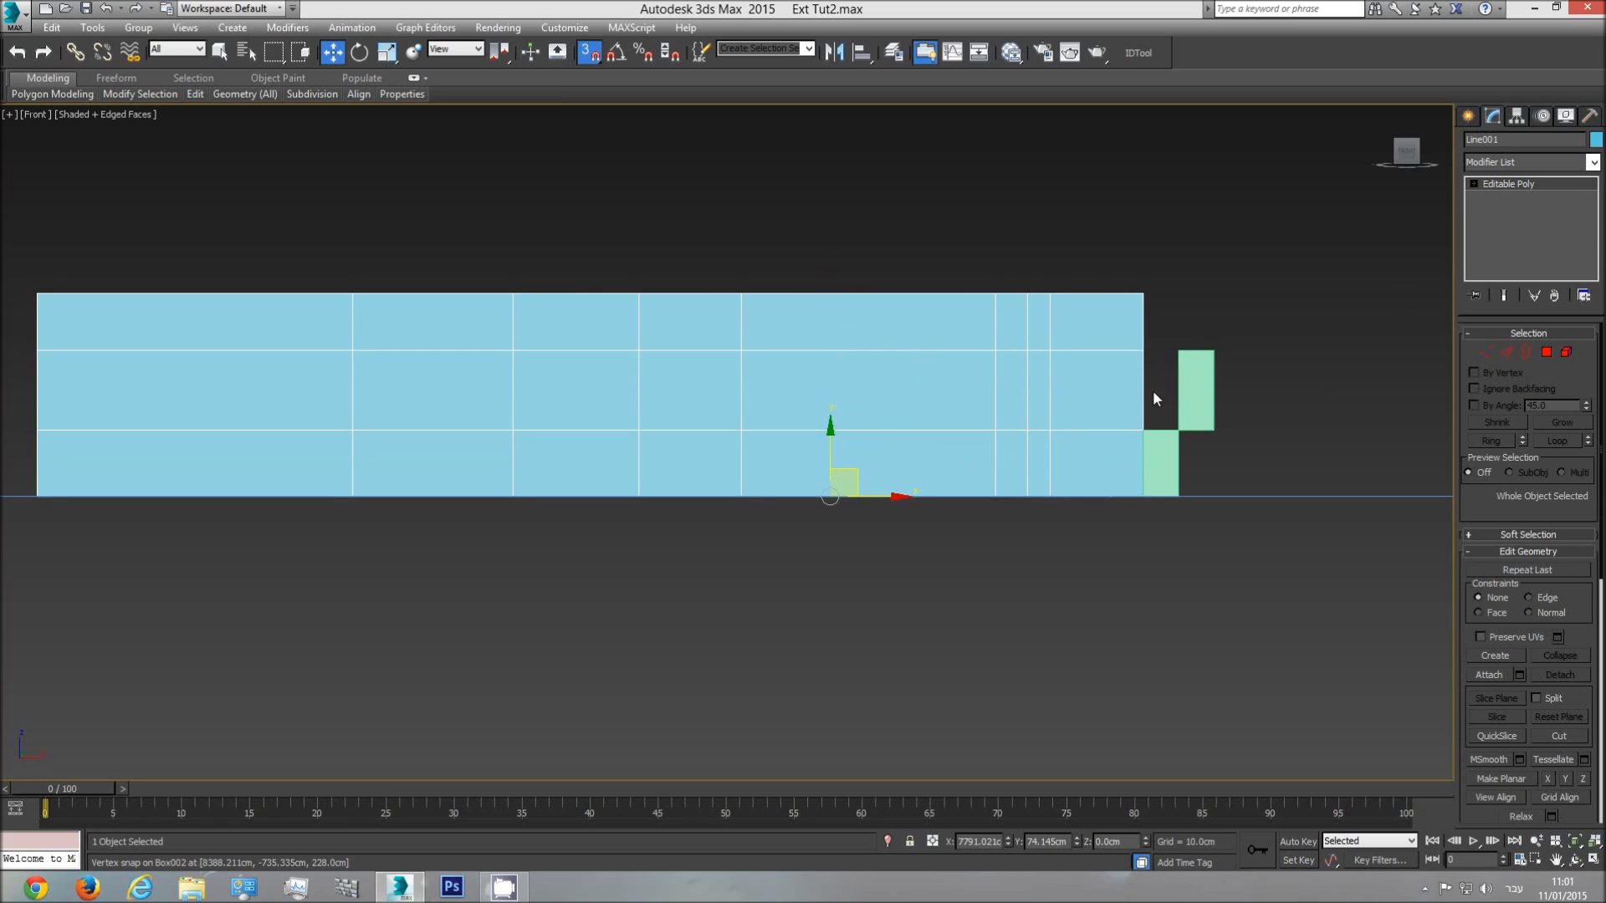
- Delete both reference boxes and check the adjusted wall bands in a perspective view
left_click(1215, 399)
key("Delete")
left_click(1162, 460)
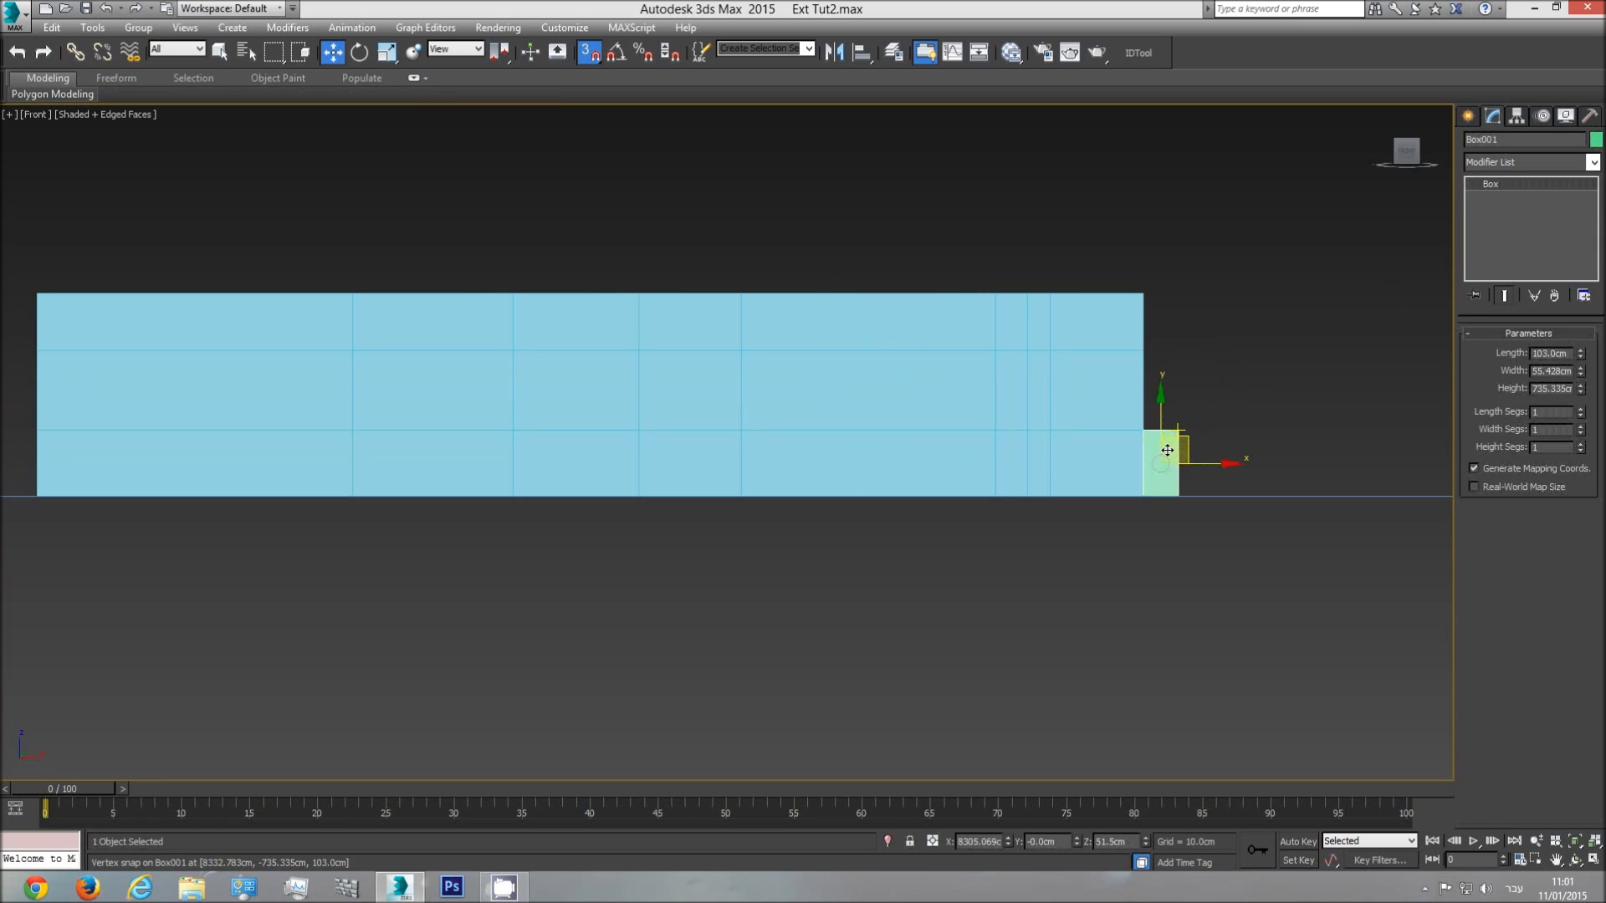
key("Delete")
key("p")
left_click(1574, 859)
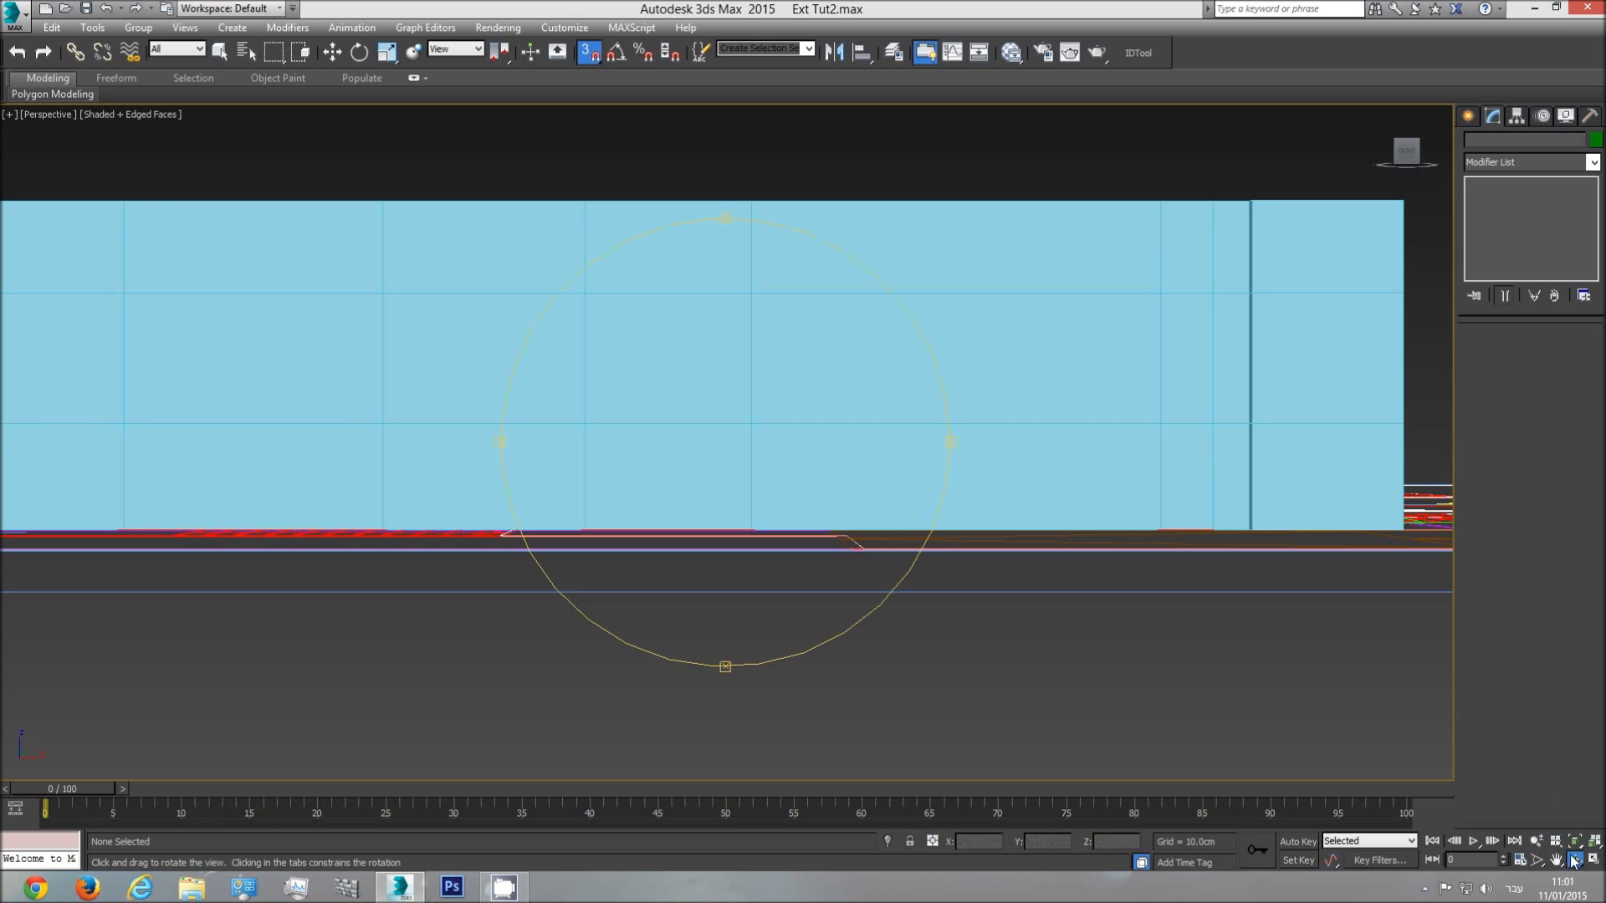
left_click_drag(626, 402, 618, 463)
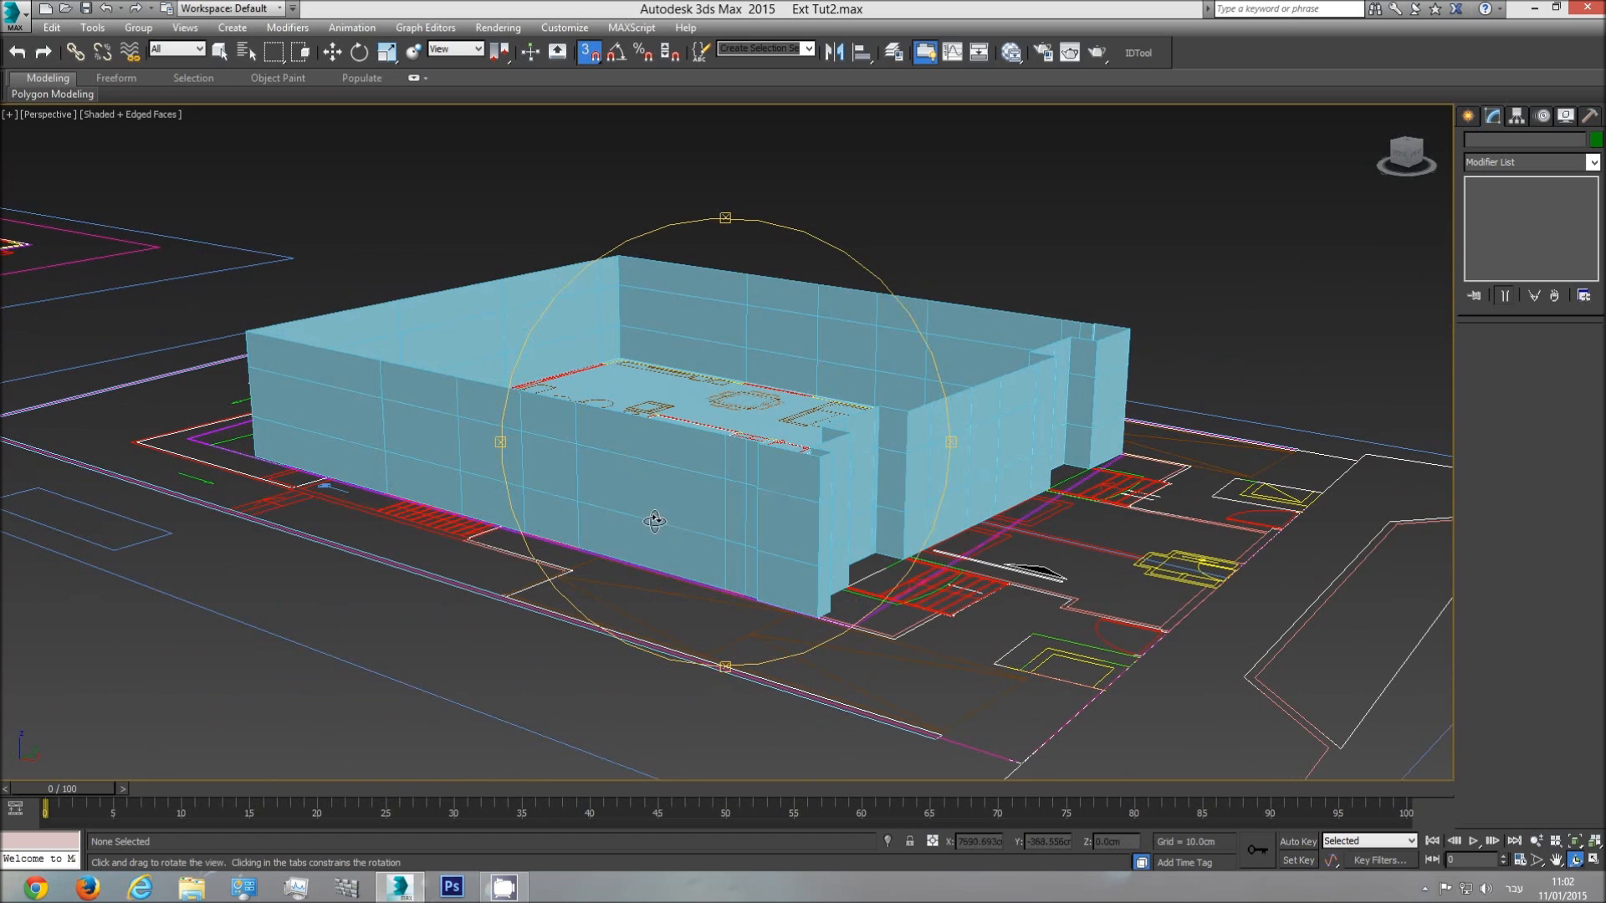
middle_click_drag(658, 527, 935, 519)
- Draw a box about 118 cm wide on the lower side elevation from the ground floor level line to the upper floor level line
key("t")
scroll(781, 519, "down", 5)
middle_click_drag(611, 516, 895, 519)
scroll(606, 525, "up", 6)
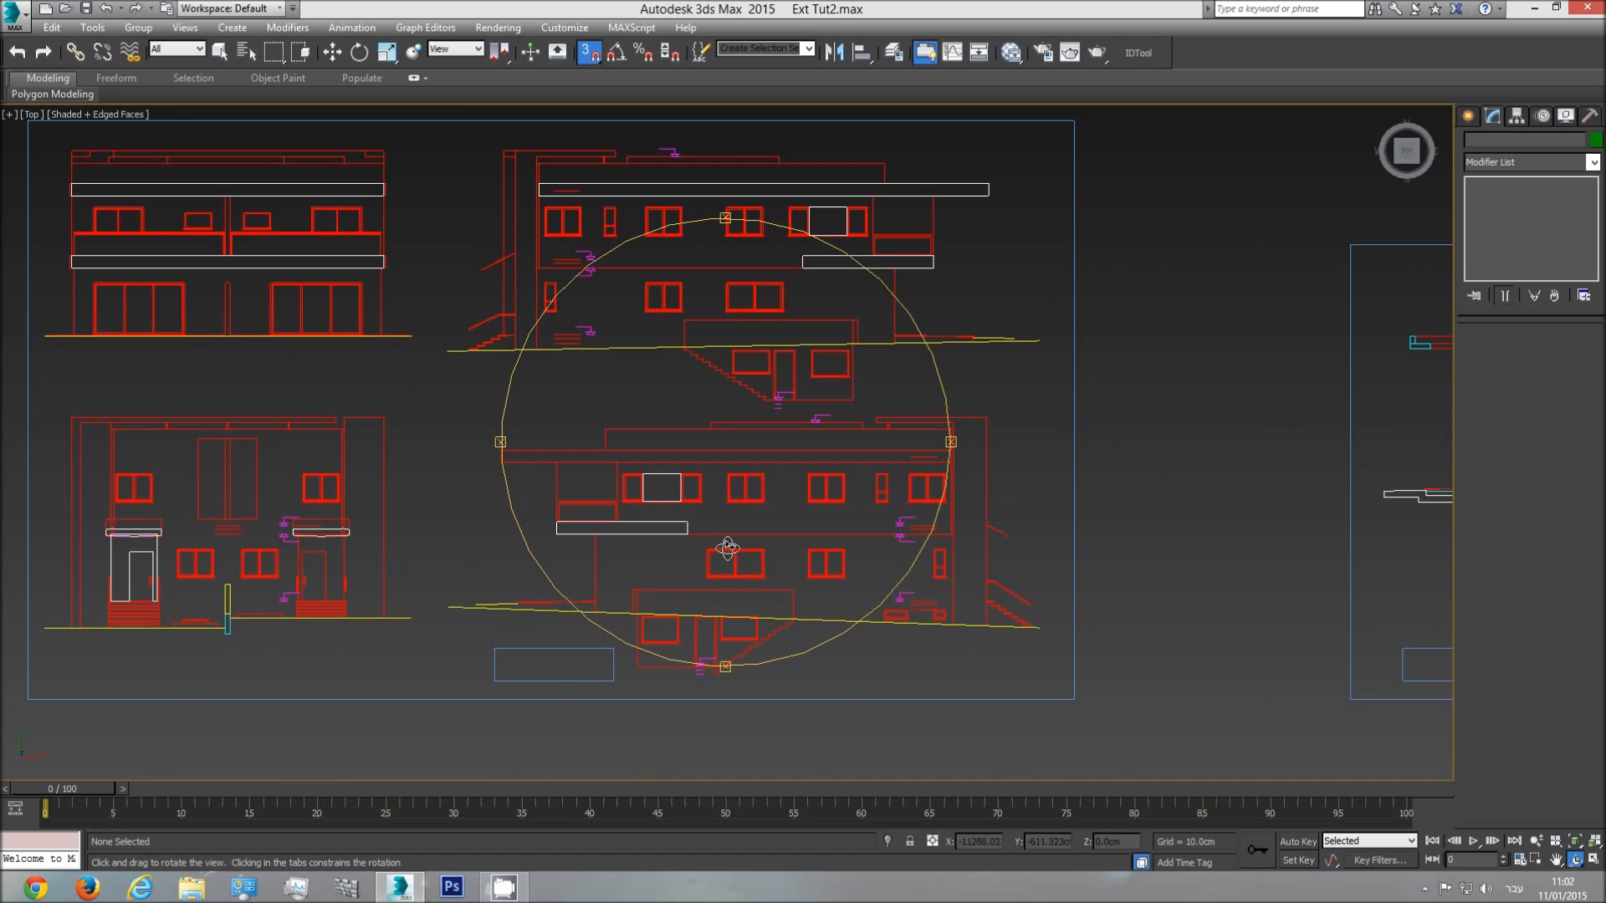
scroll(674, 469, "up", 6)
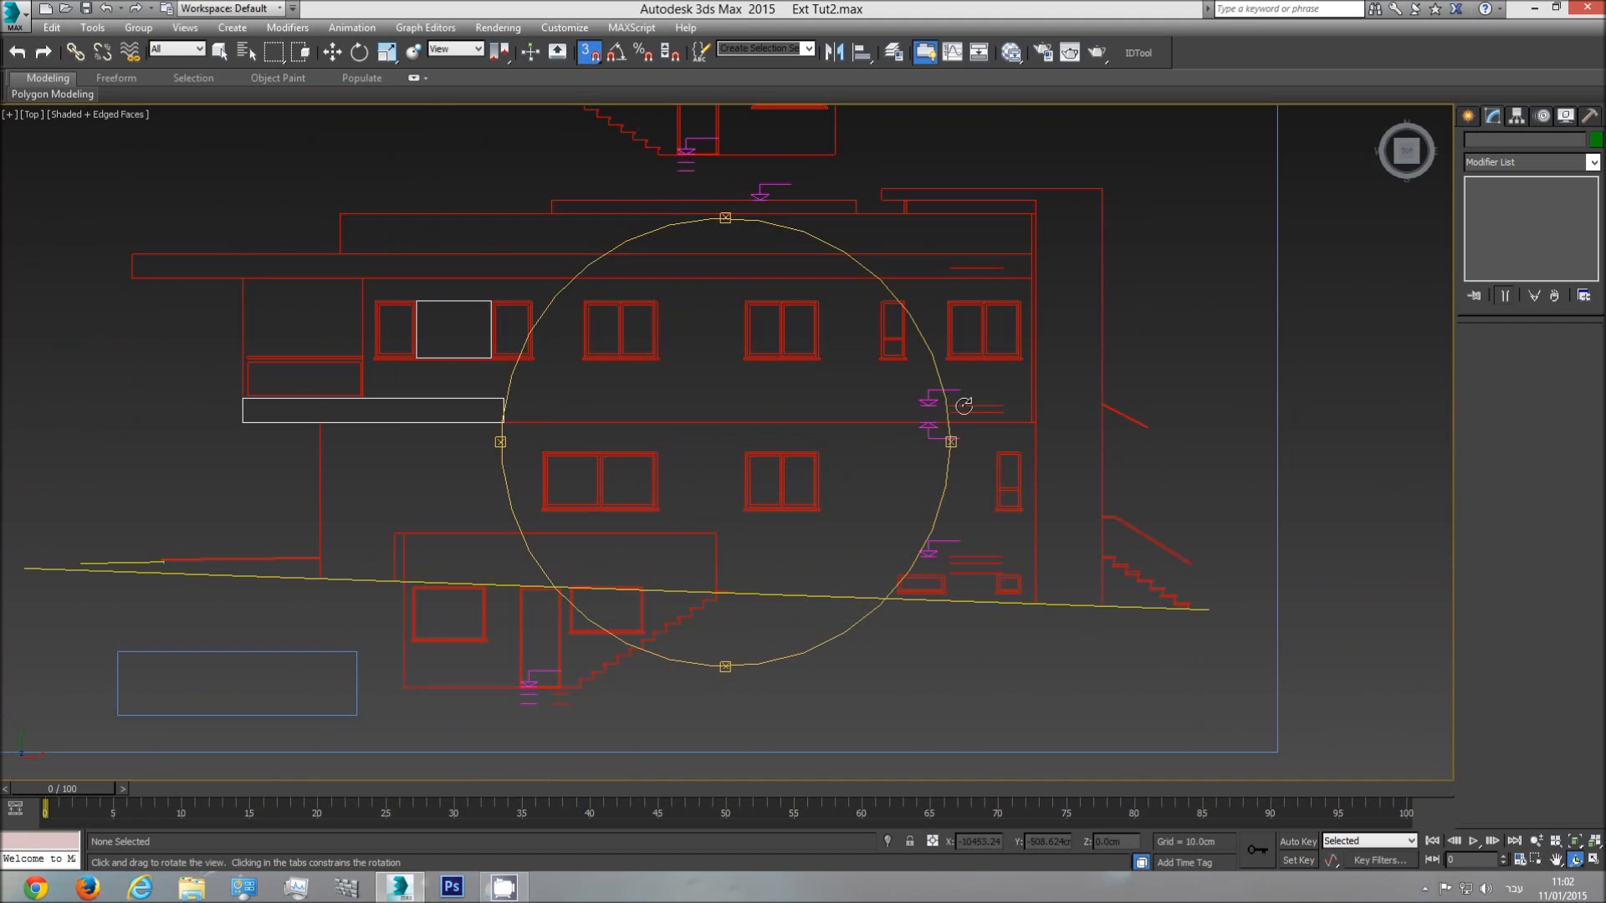
left_click(1468, 117)
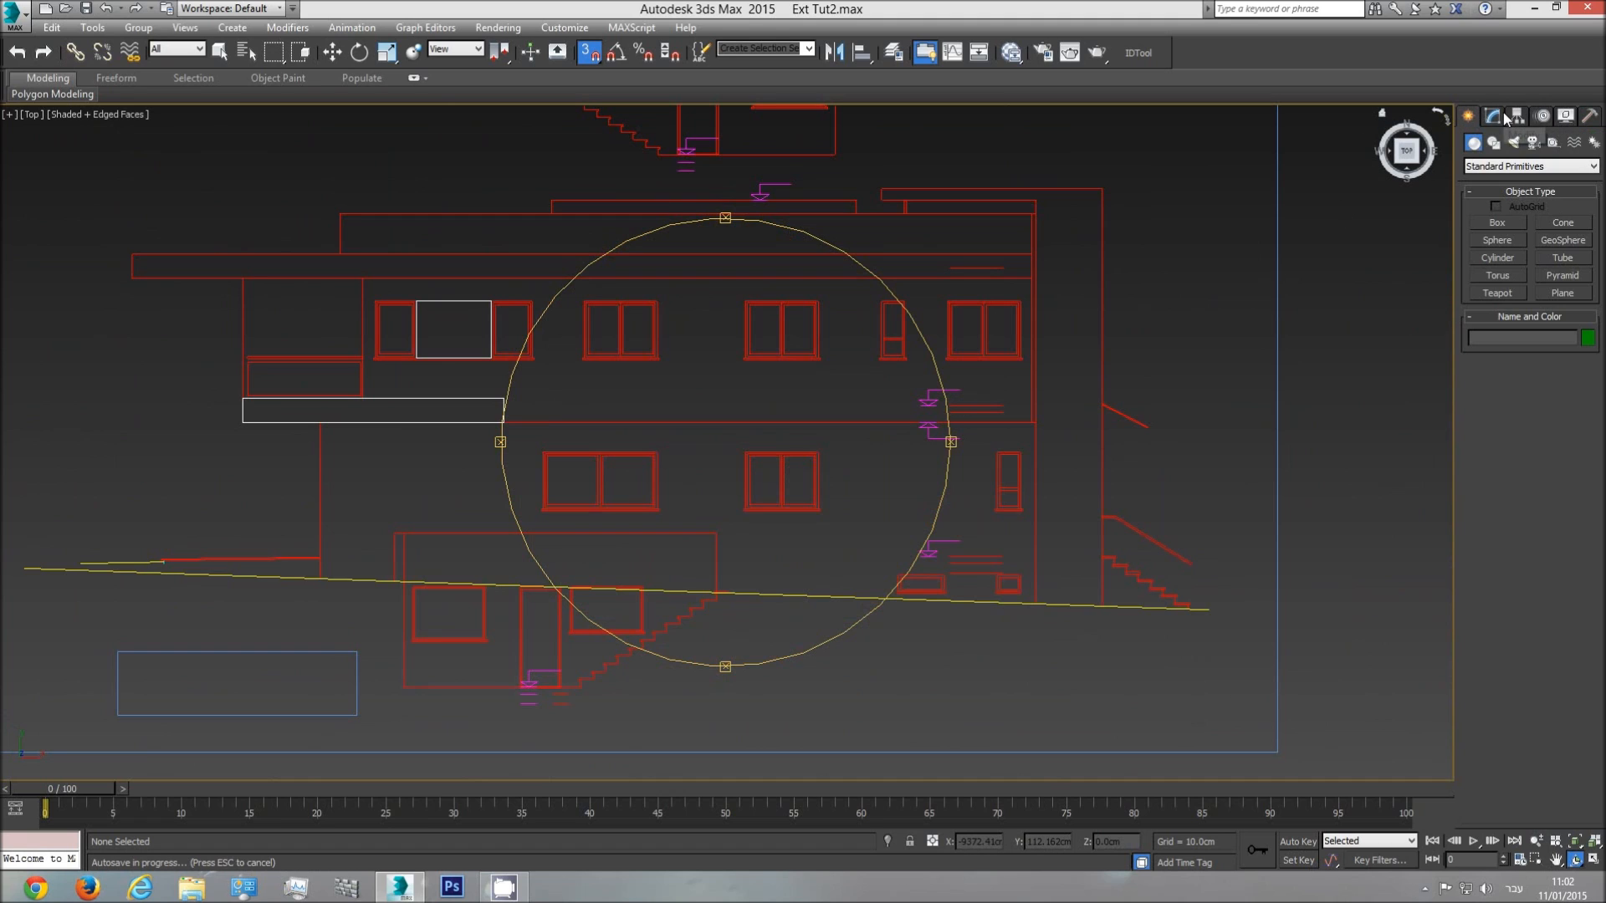
left_click(1497, 222)
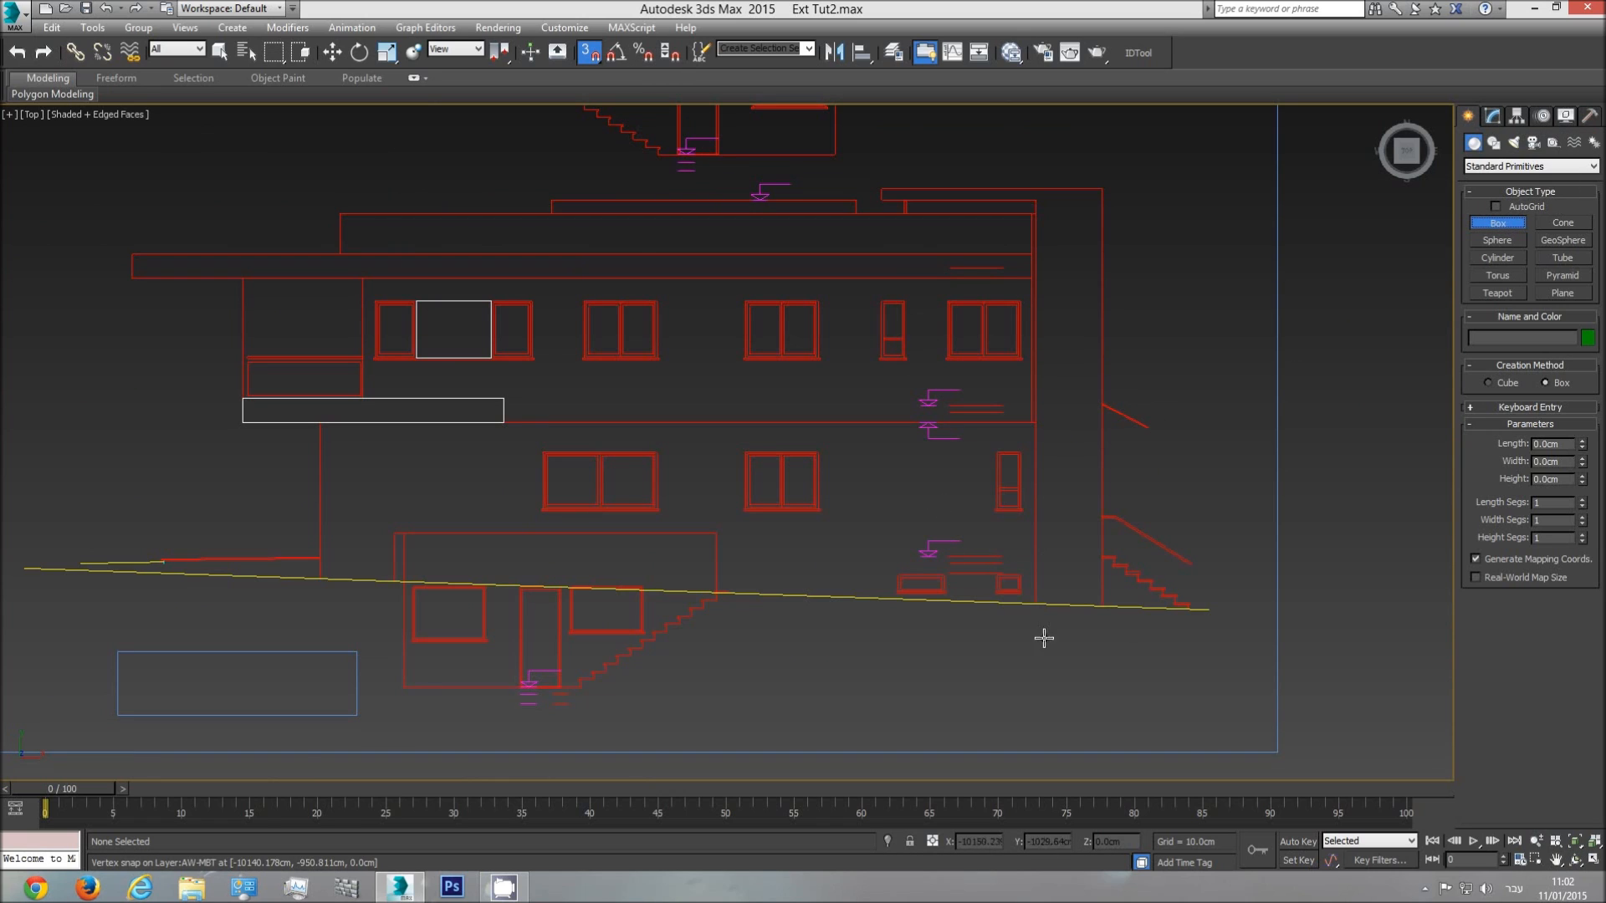
left_click_drag(949, 557, 1006, 404)
left_click(1019, 323)
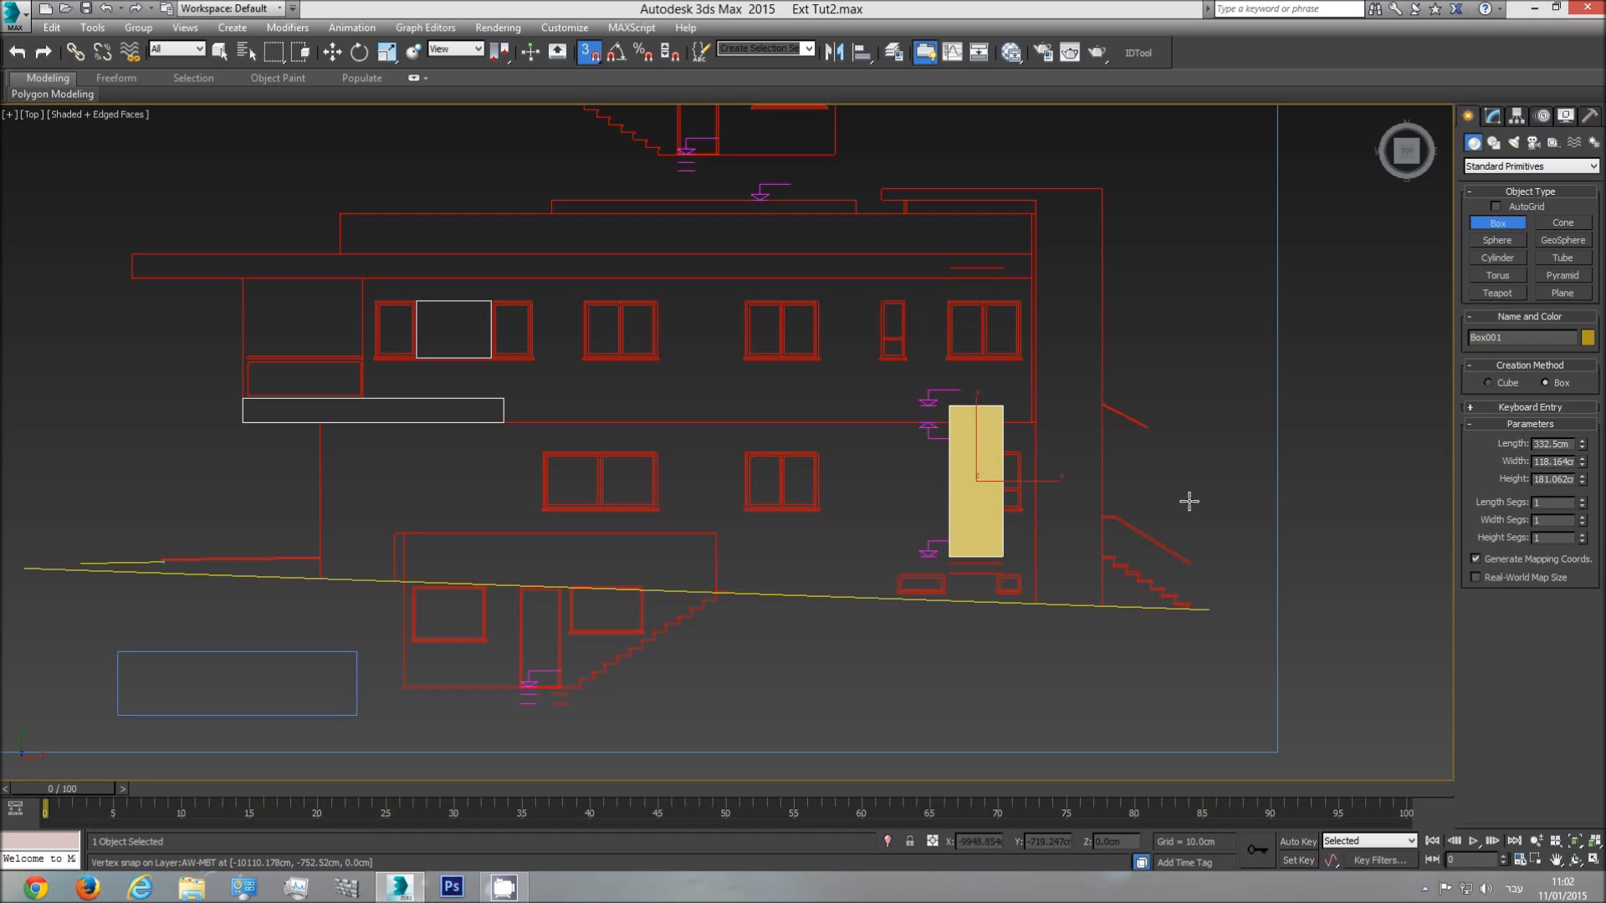
- Set the measuring box's width and height to 332.5 cm and move it along X clear of the elevation's level marks
double_click(1559, 463)
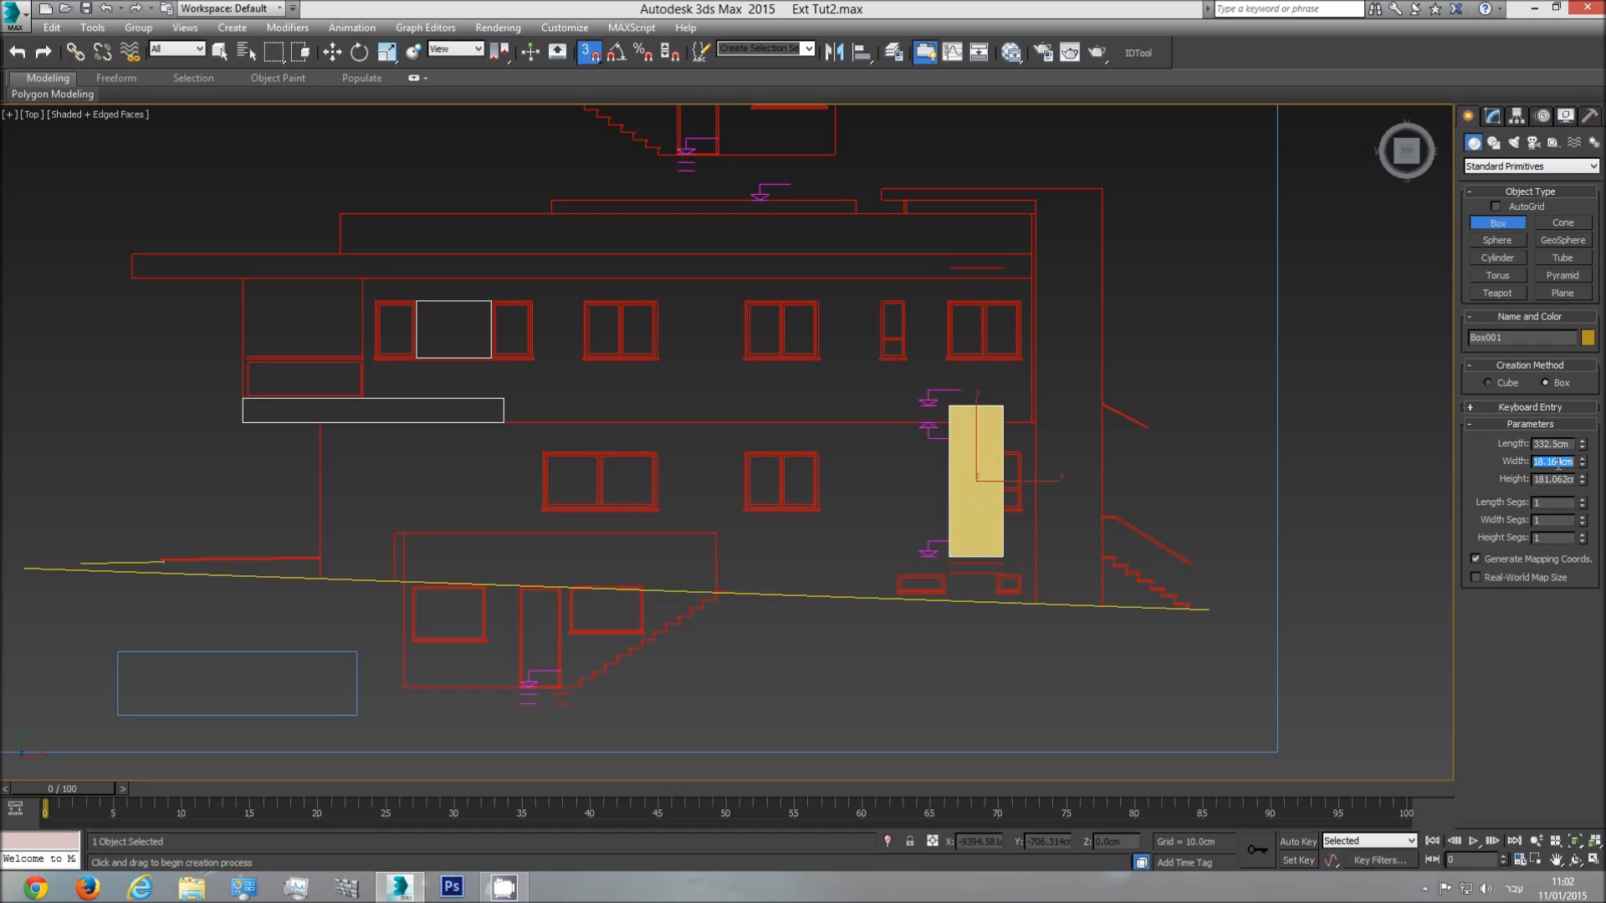
type("332.5")
double_click(1559, 479)
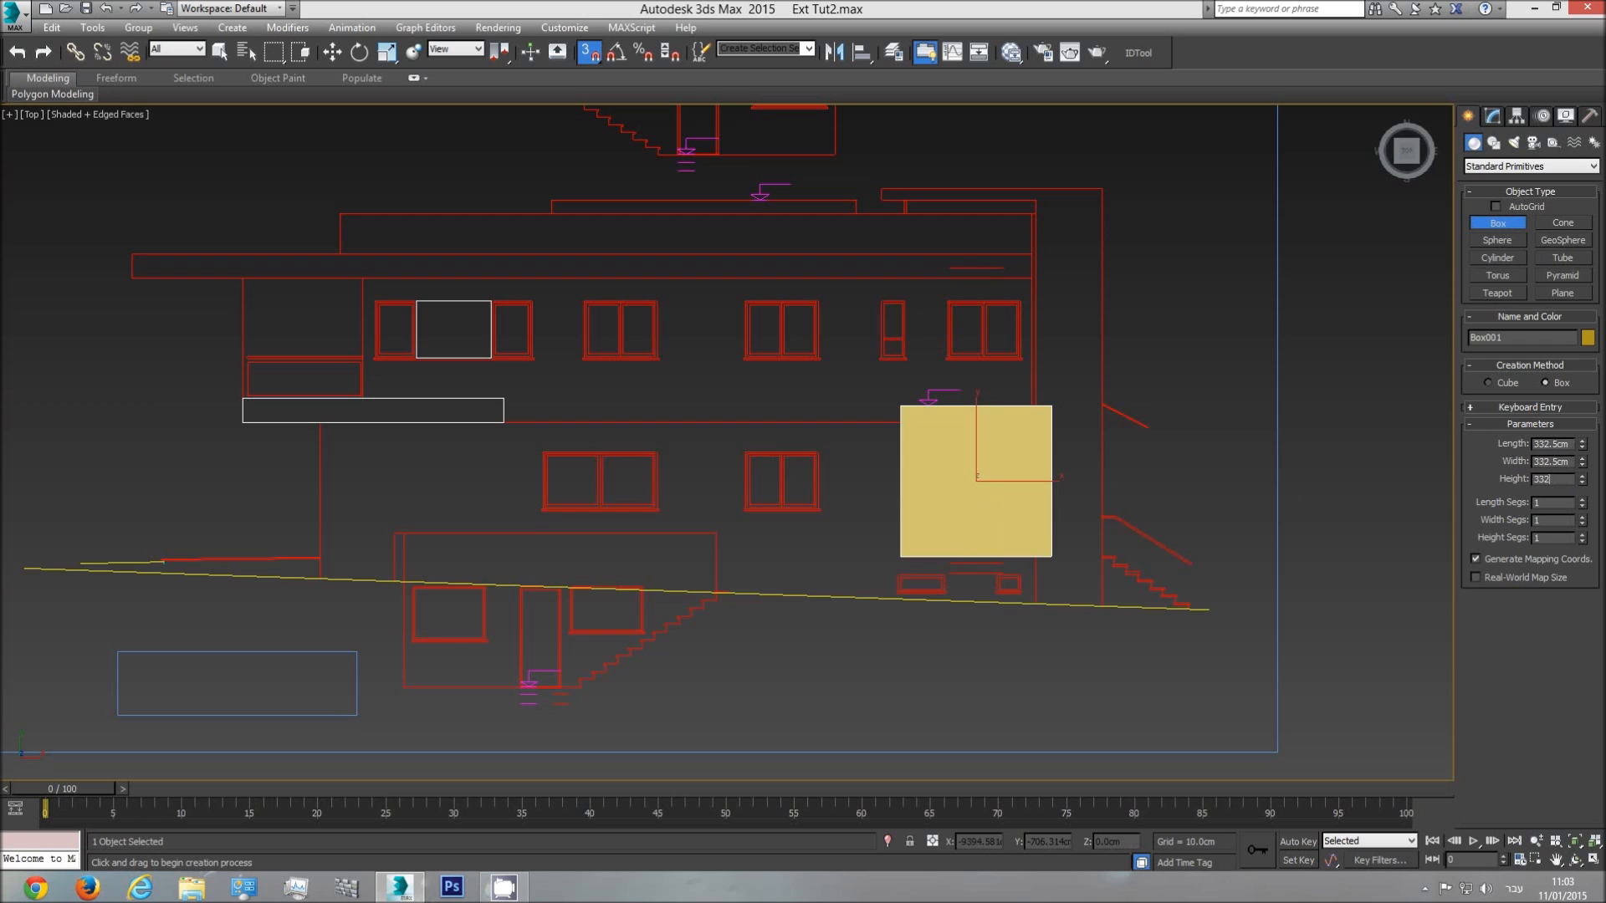
type("332.5")
key("Return")
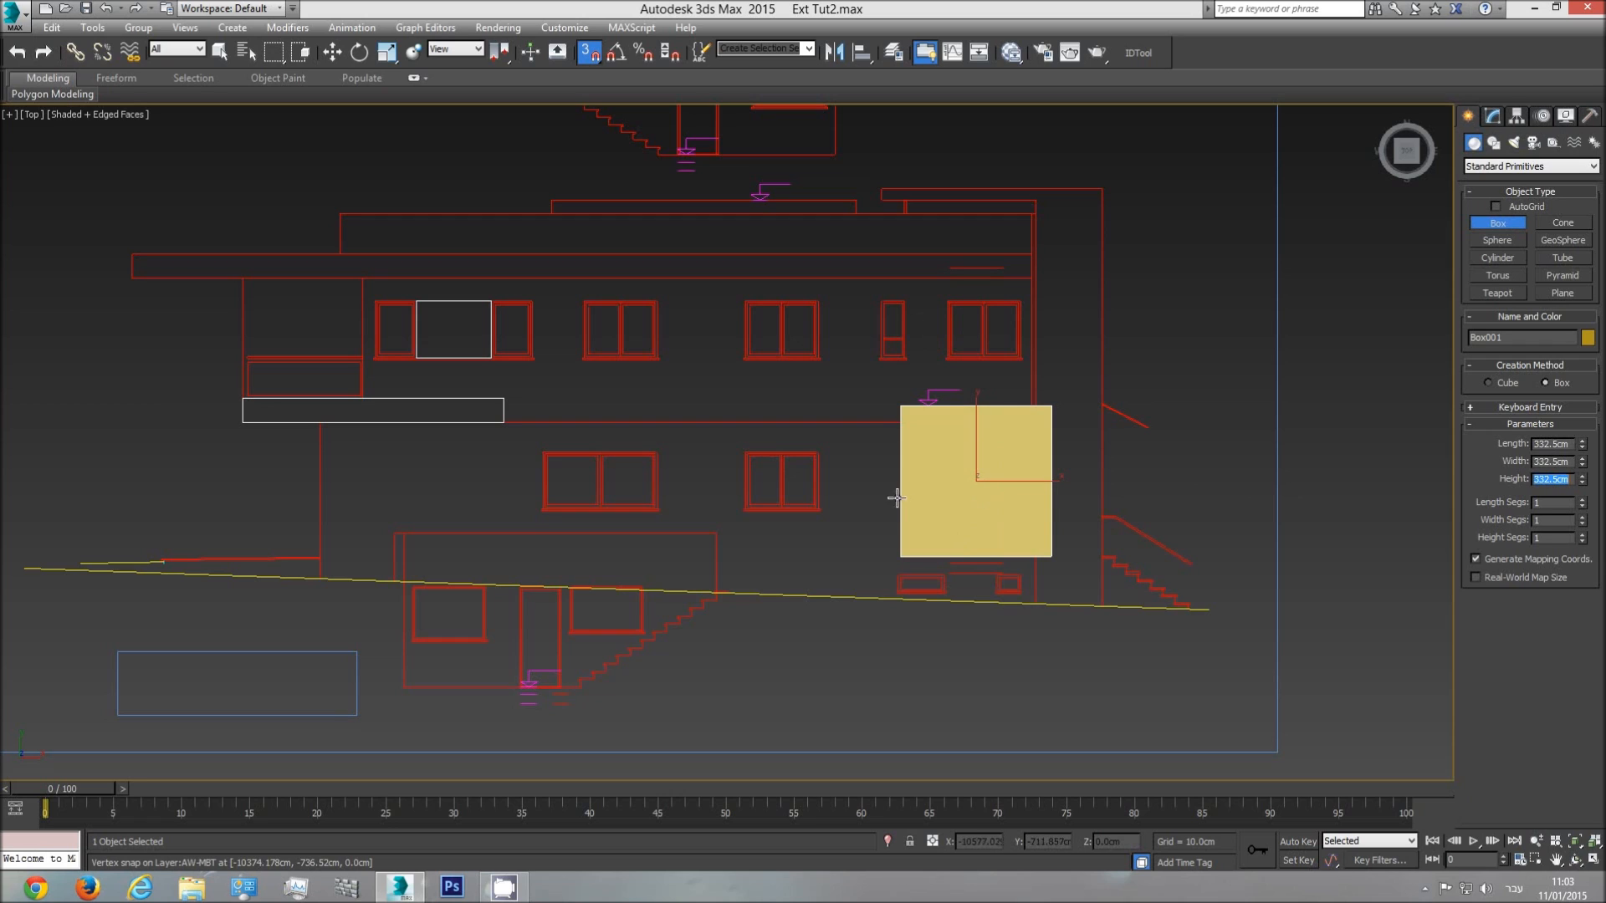
left_click(332, 52)
left_click_drag(1016, 491, 1249, 490)
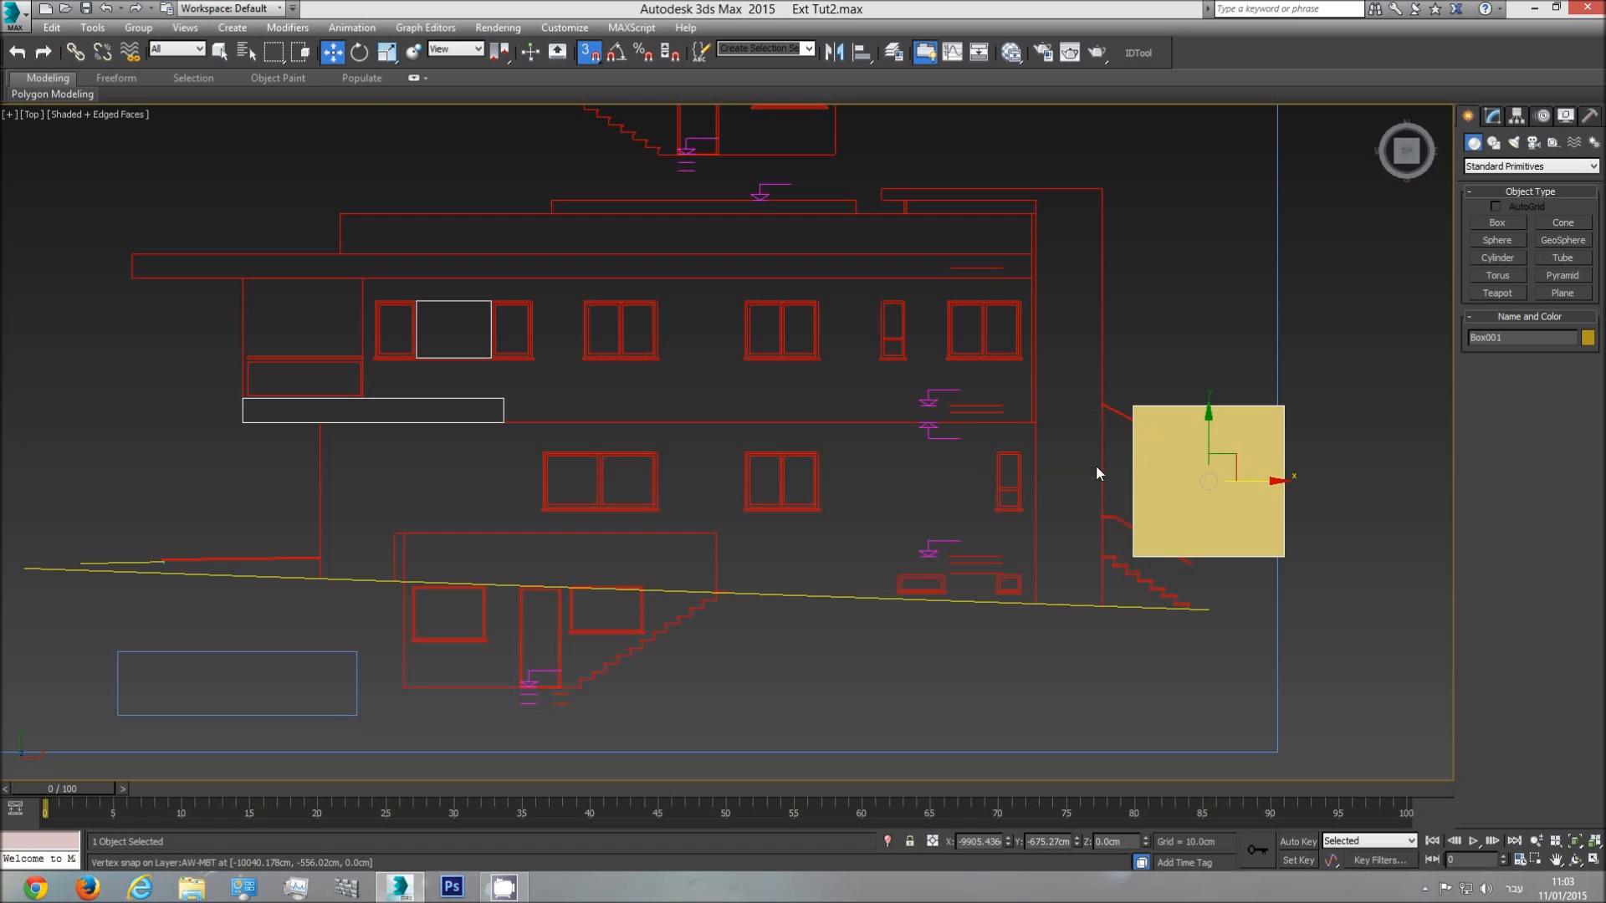
- Move the 332.5 cm box along X in the front view to the end of the extruded building walls
key("f")
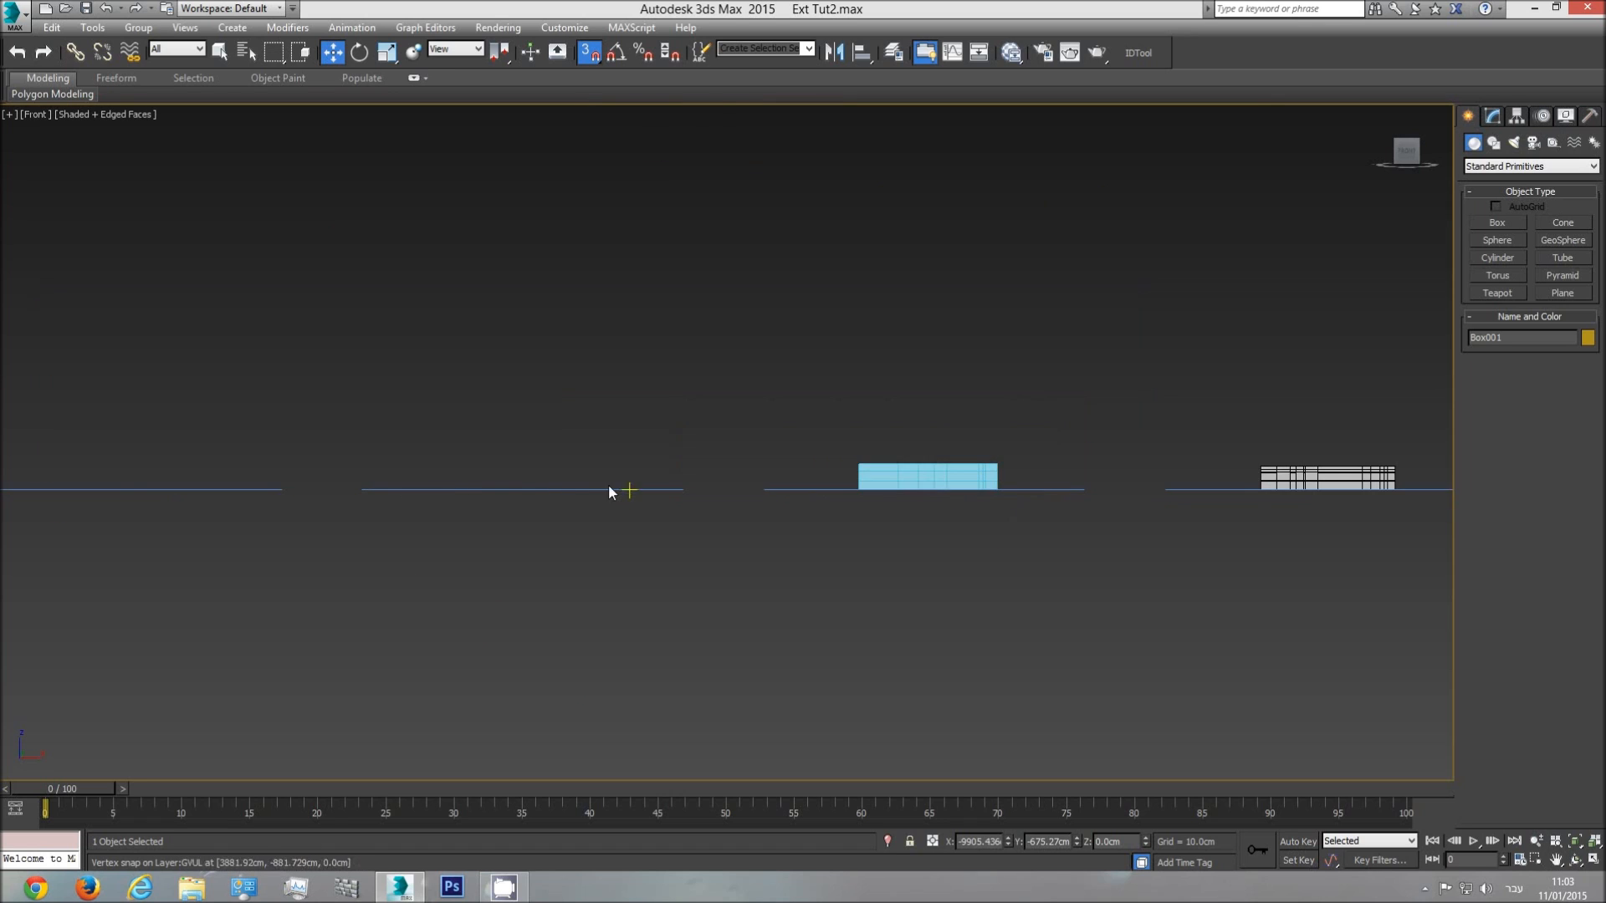
scroll(694, 477, "up", 5)
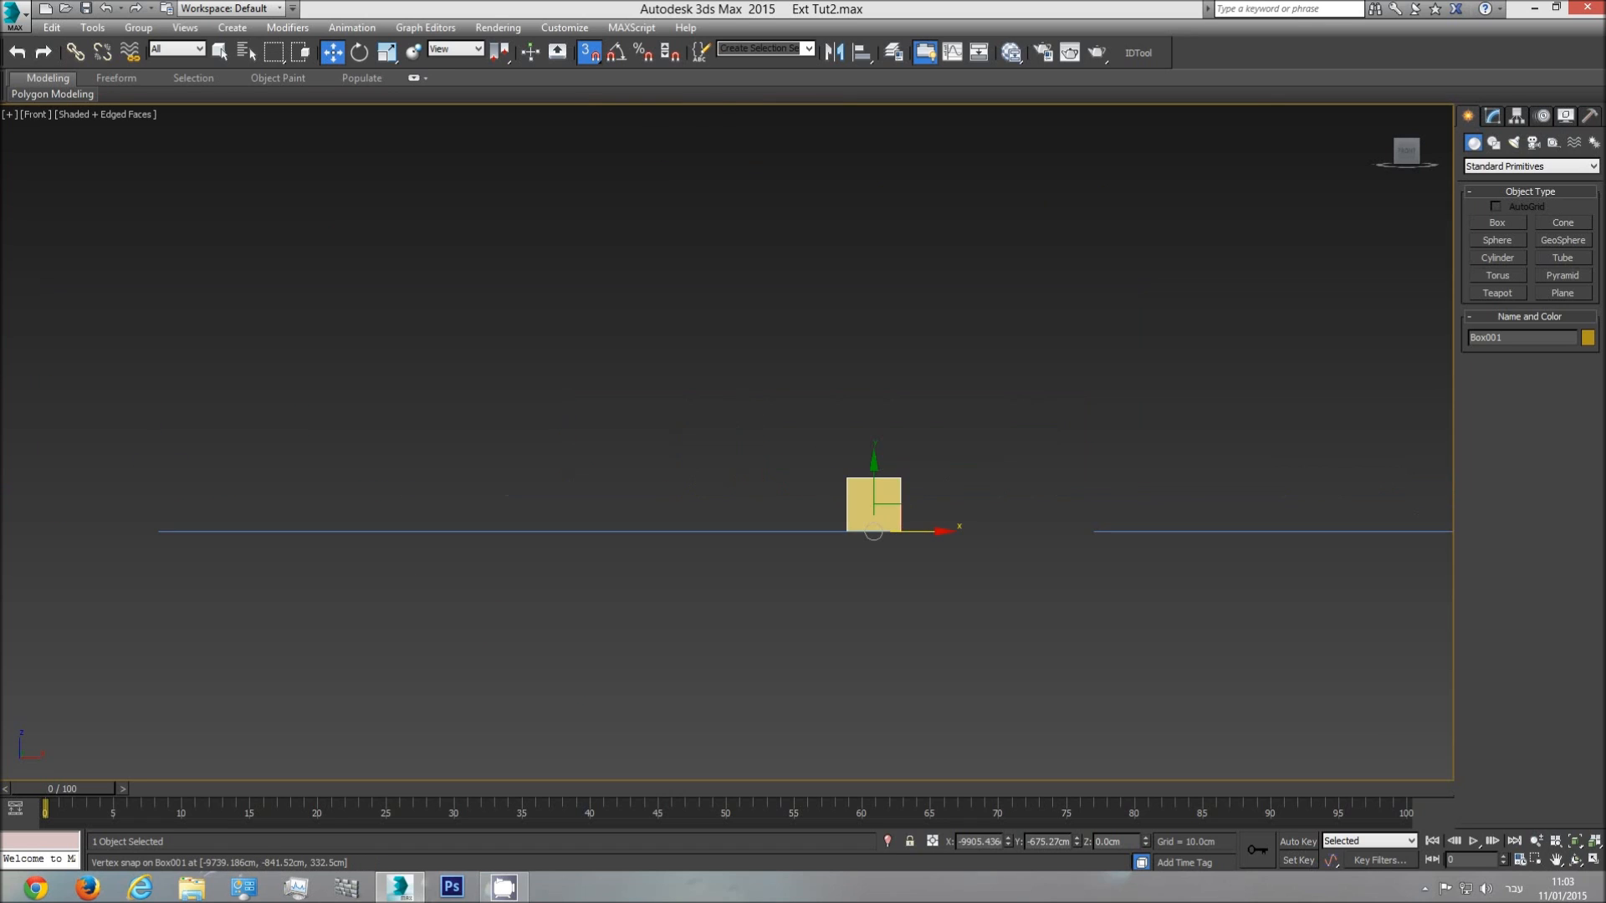
left_click(1515, 116)
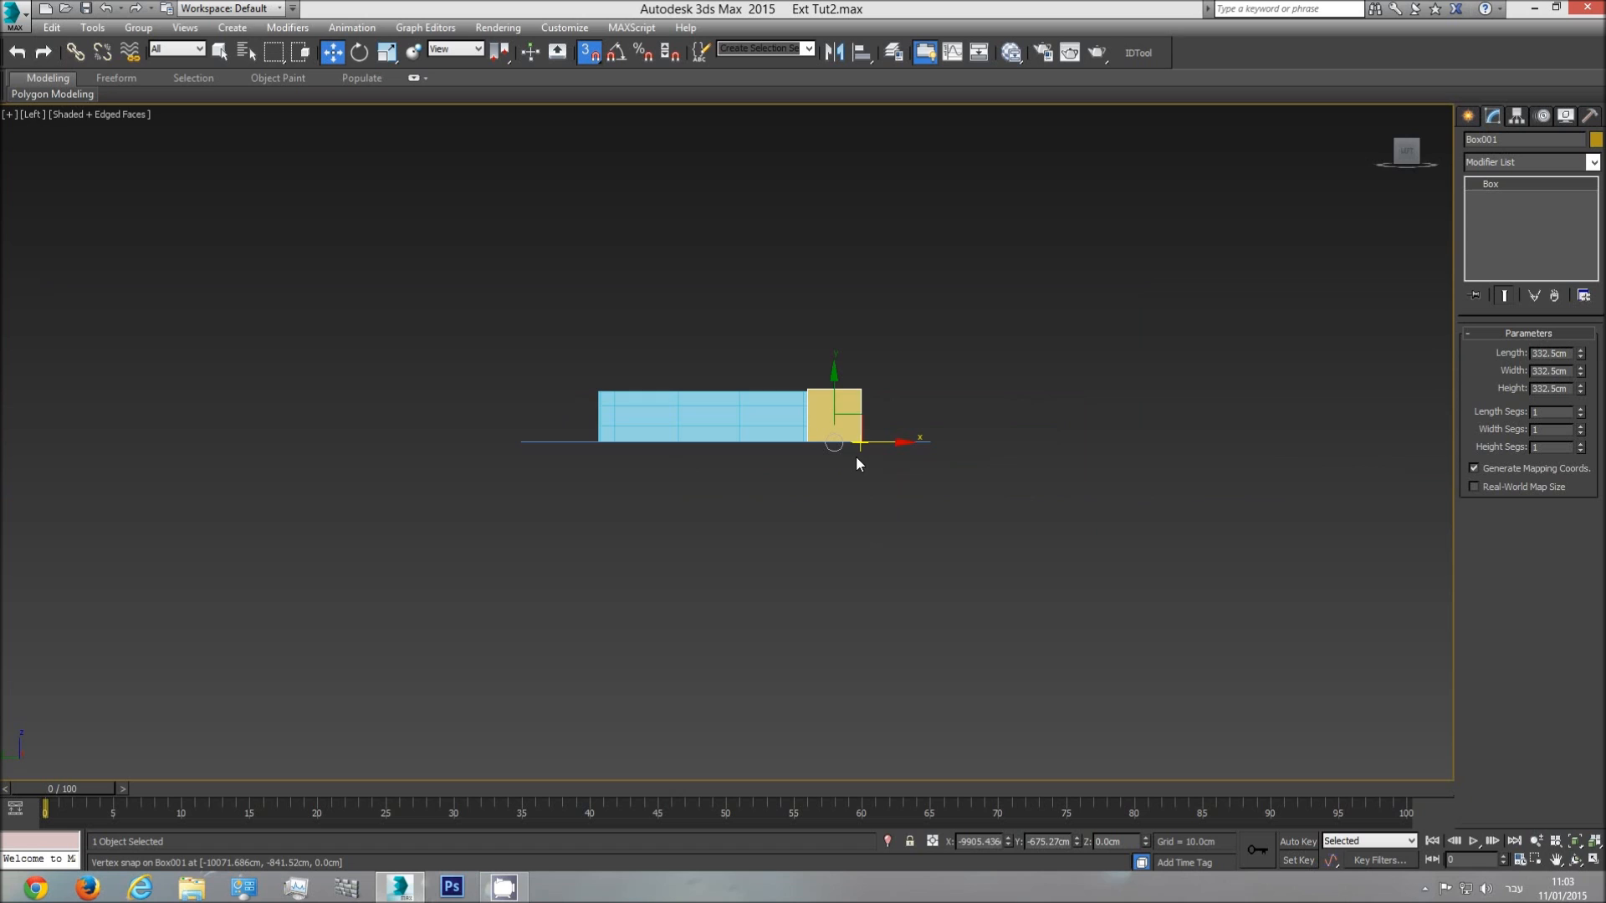
key("t")
key("f")
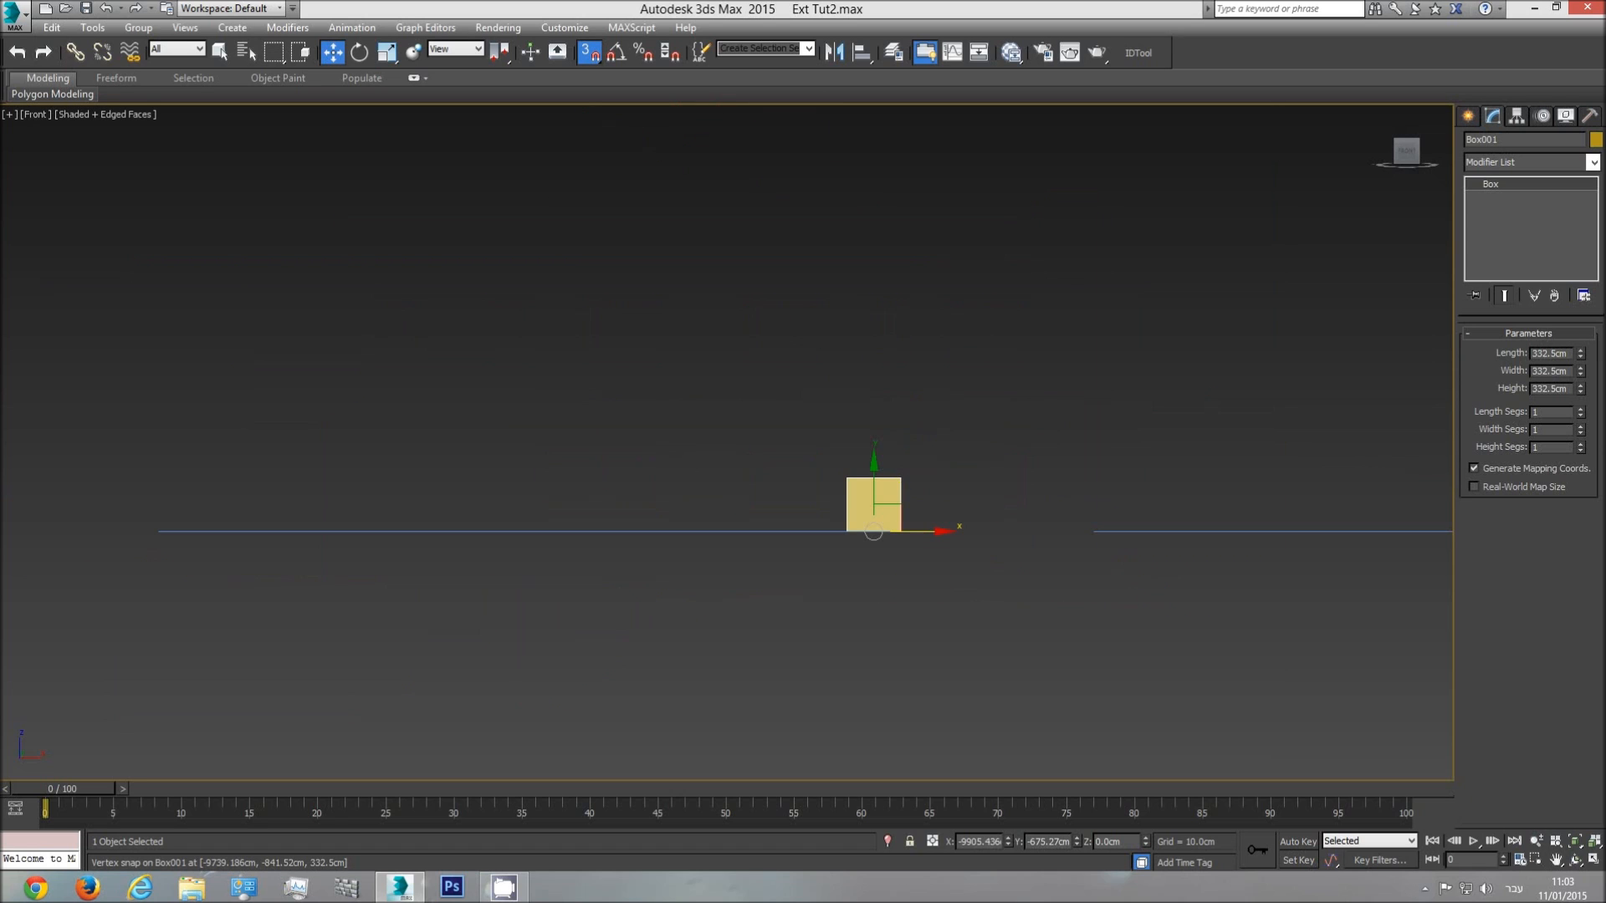
scroll(778, 563, "down", 3)
scroll(732, 559, "down", 3)
left_click_drag(1537, 552, 1536, 554)
middle_click_drag(1100, 558, 522, 573)
scroll(522, 573, "down", 2)
left_click_drag(902, 573, 1231, 562)
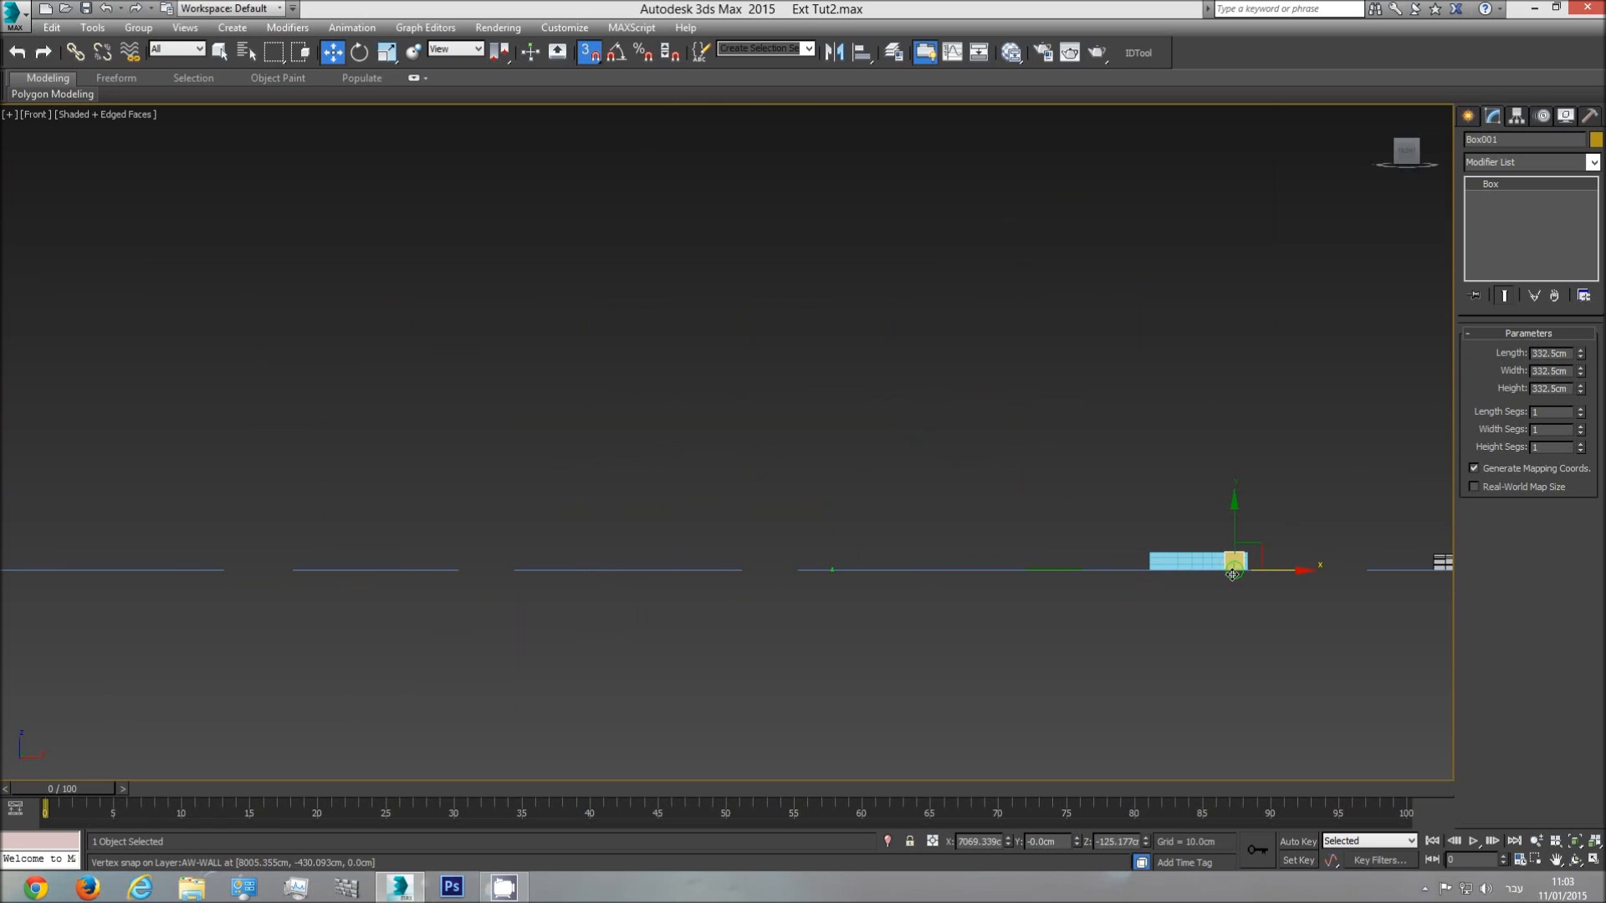
scroll(1240, 557, "up", 4)
scroll(1240, 557, "up", 3)
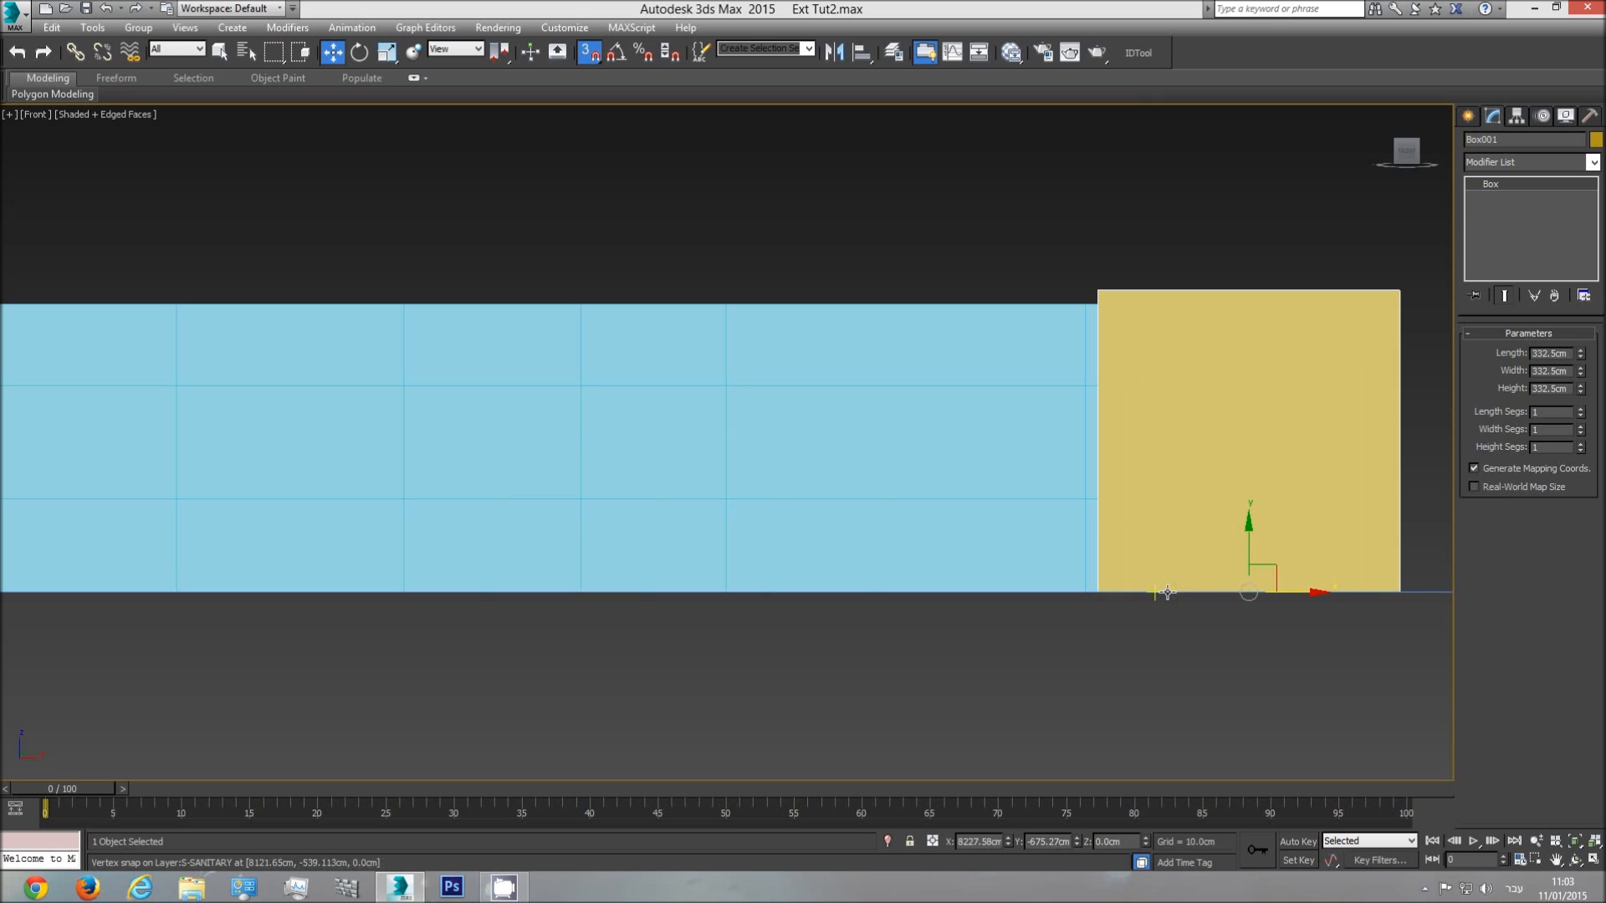
- Raise the top row of vertices of the building walls to the top of the 332.5 cm reference box
left_click(955, 414)
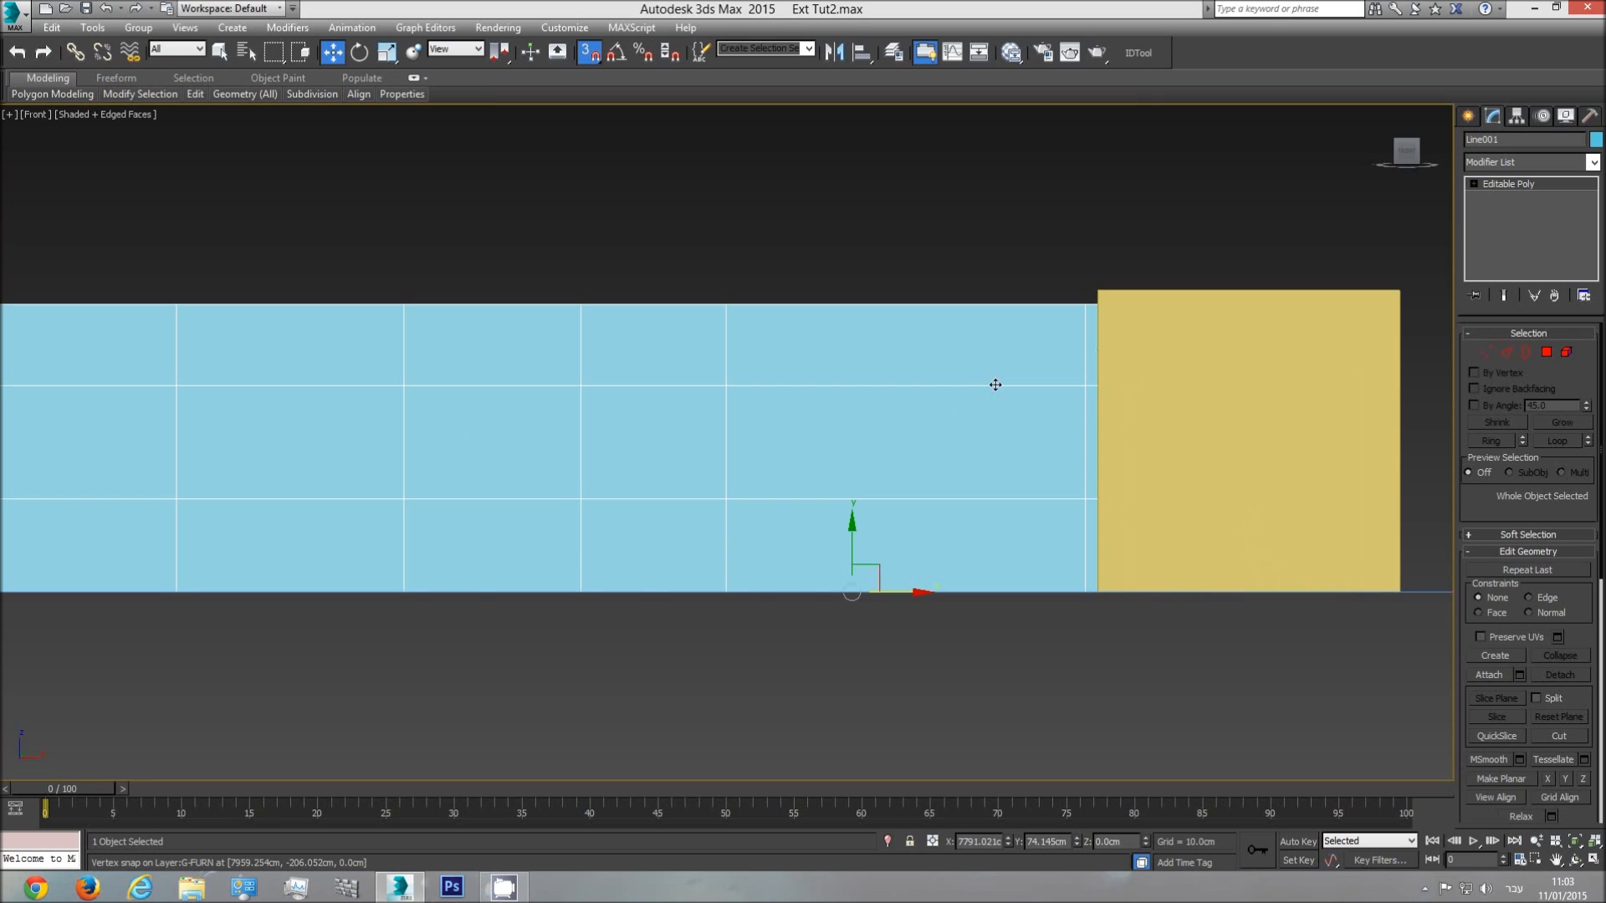
left_click(1482, 352)
scroll(1080, 345, "down", 4)
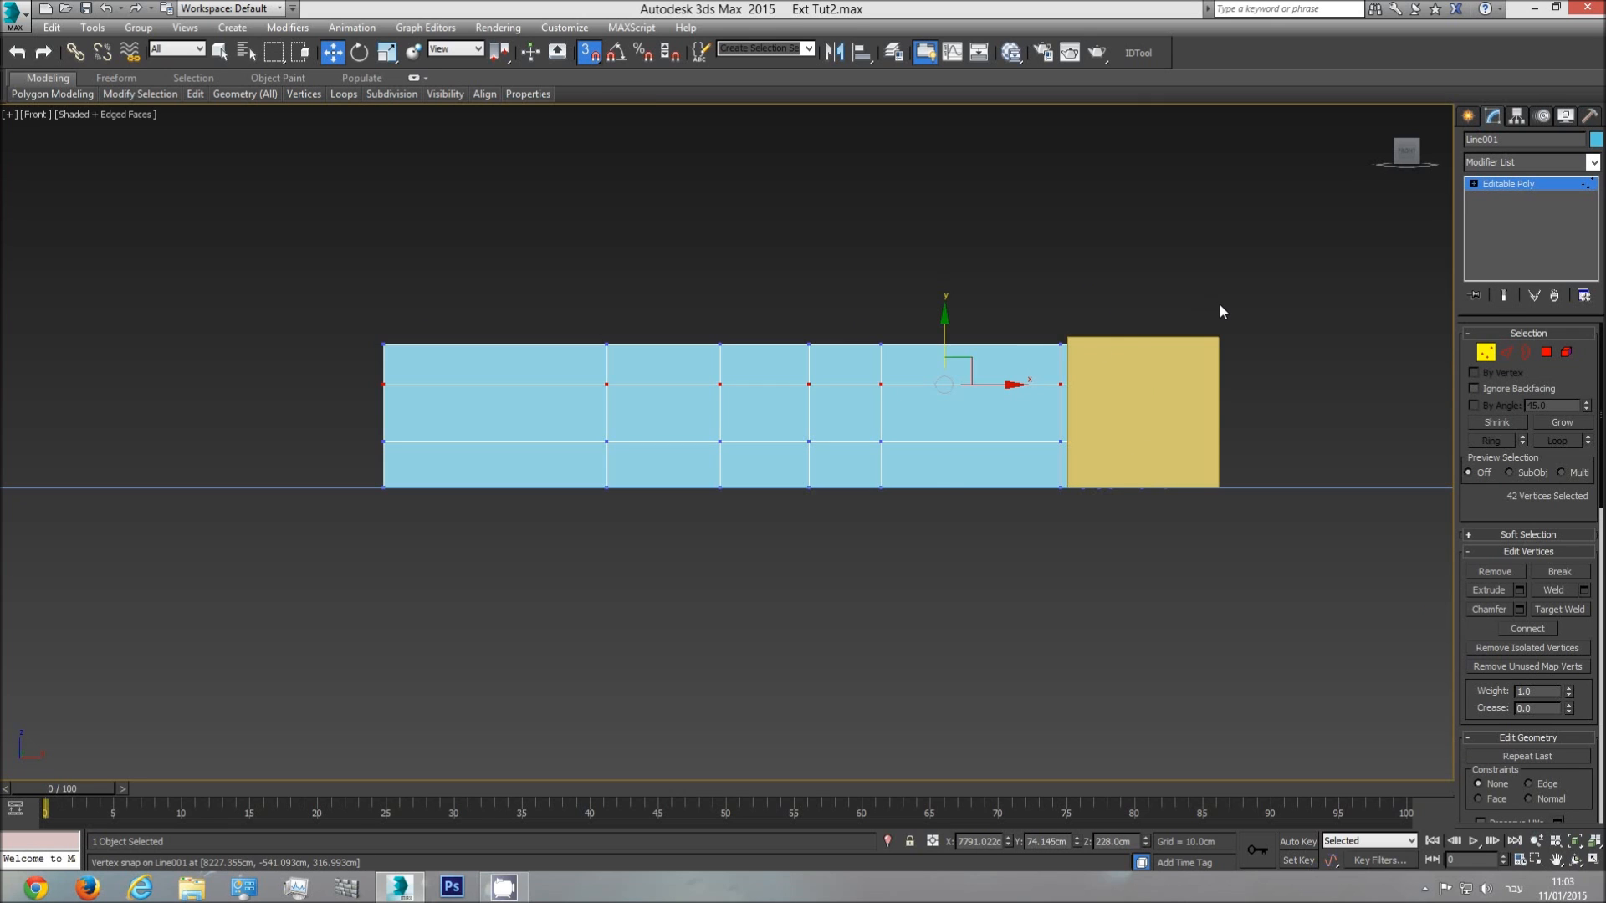
key("F3")
left_click_drag(1228, 304, 246, 351)
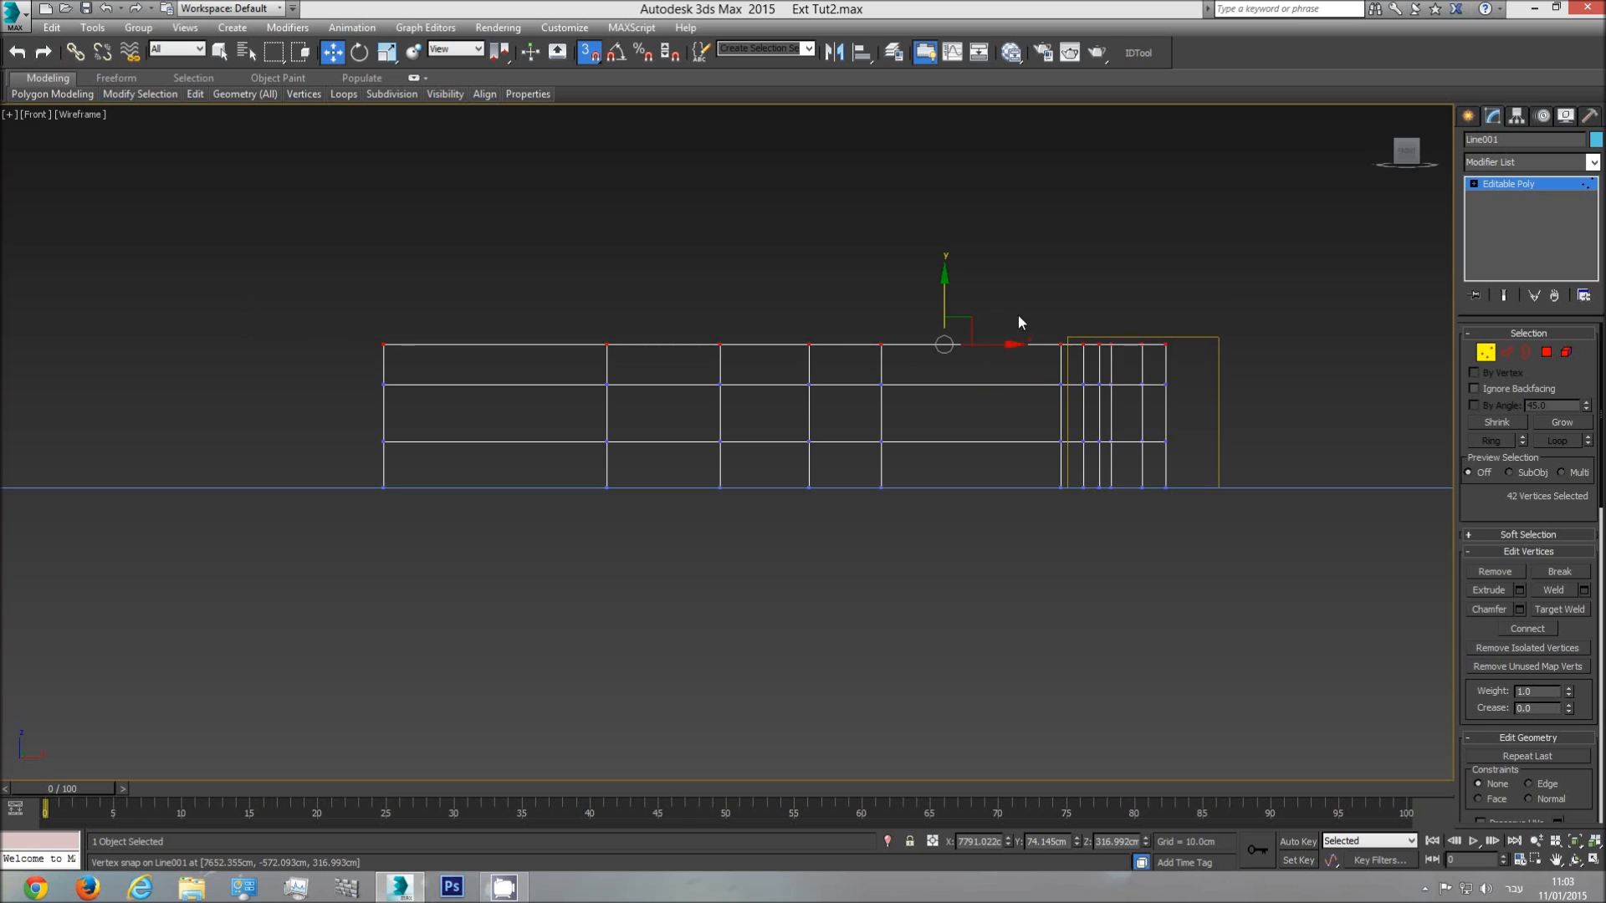
left_click_drag(946, 301, 1064, 333)
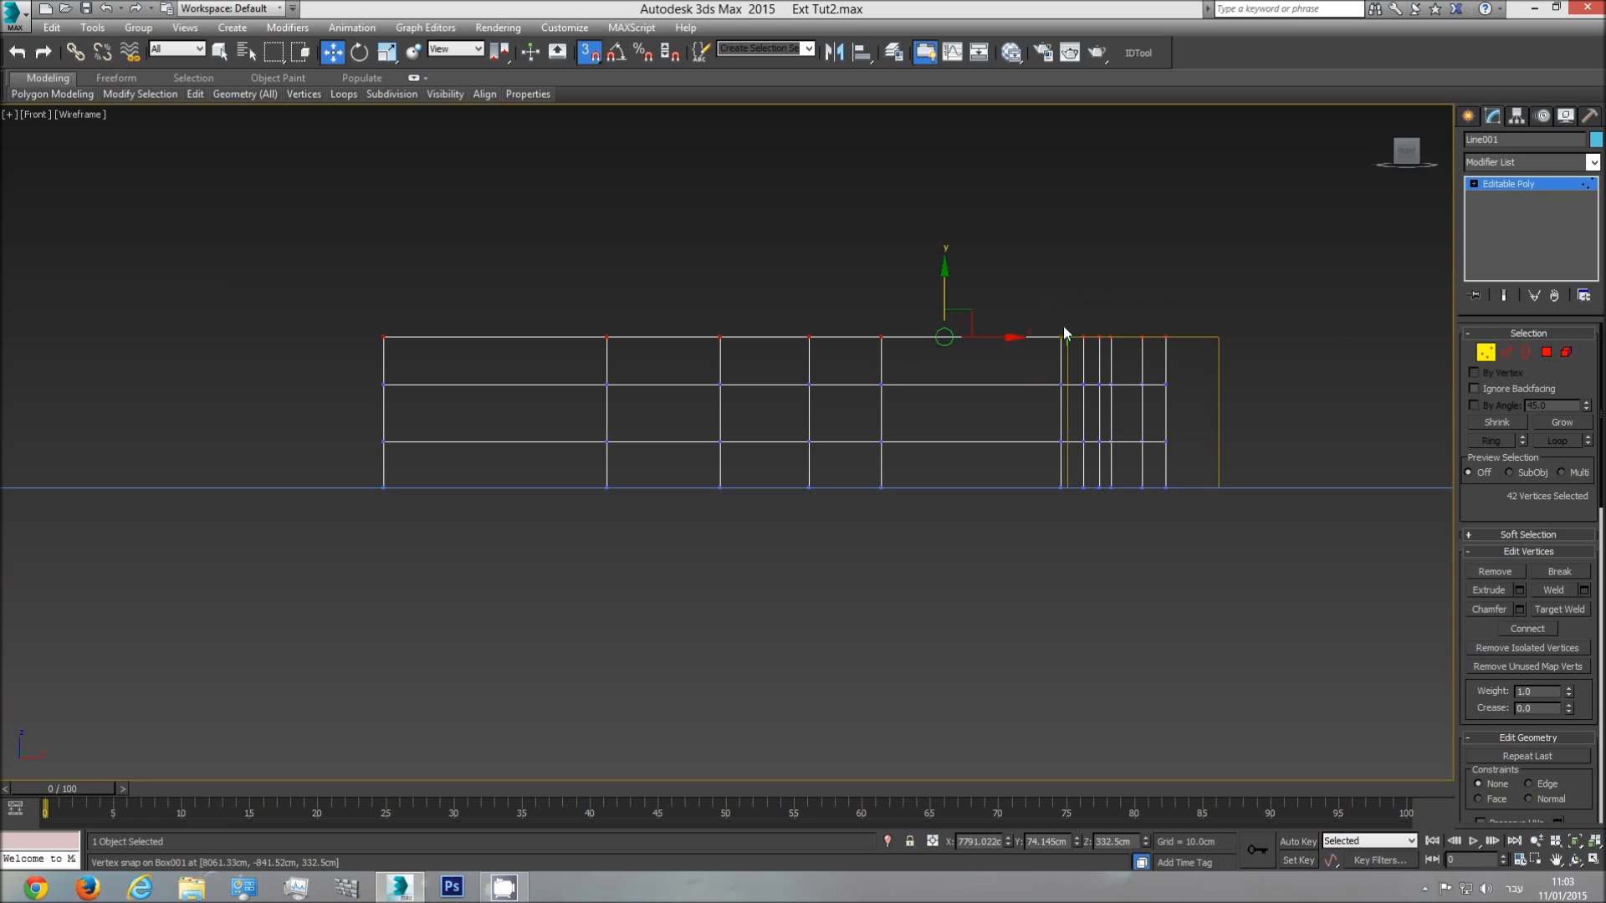
left_click(1517, 184)
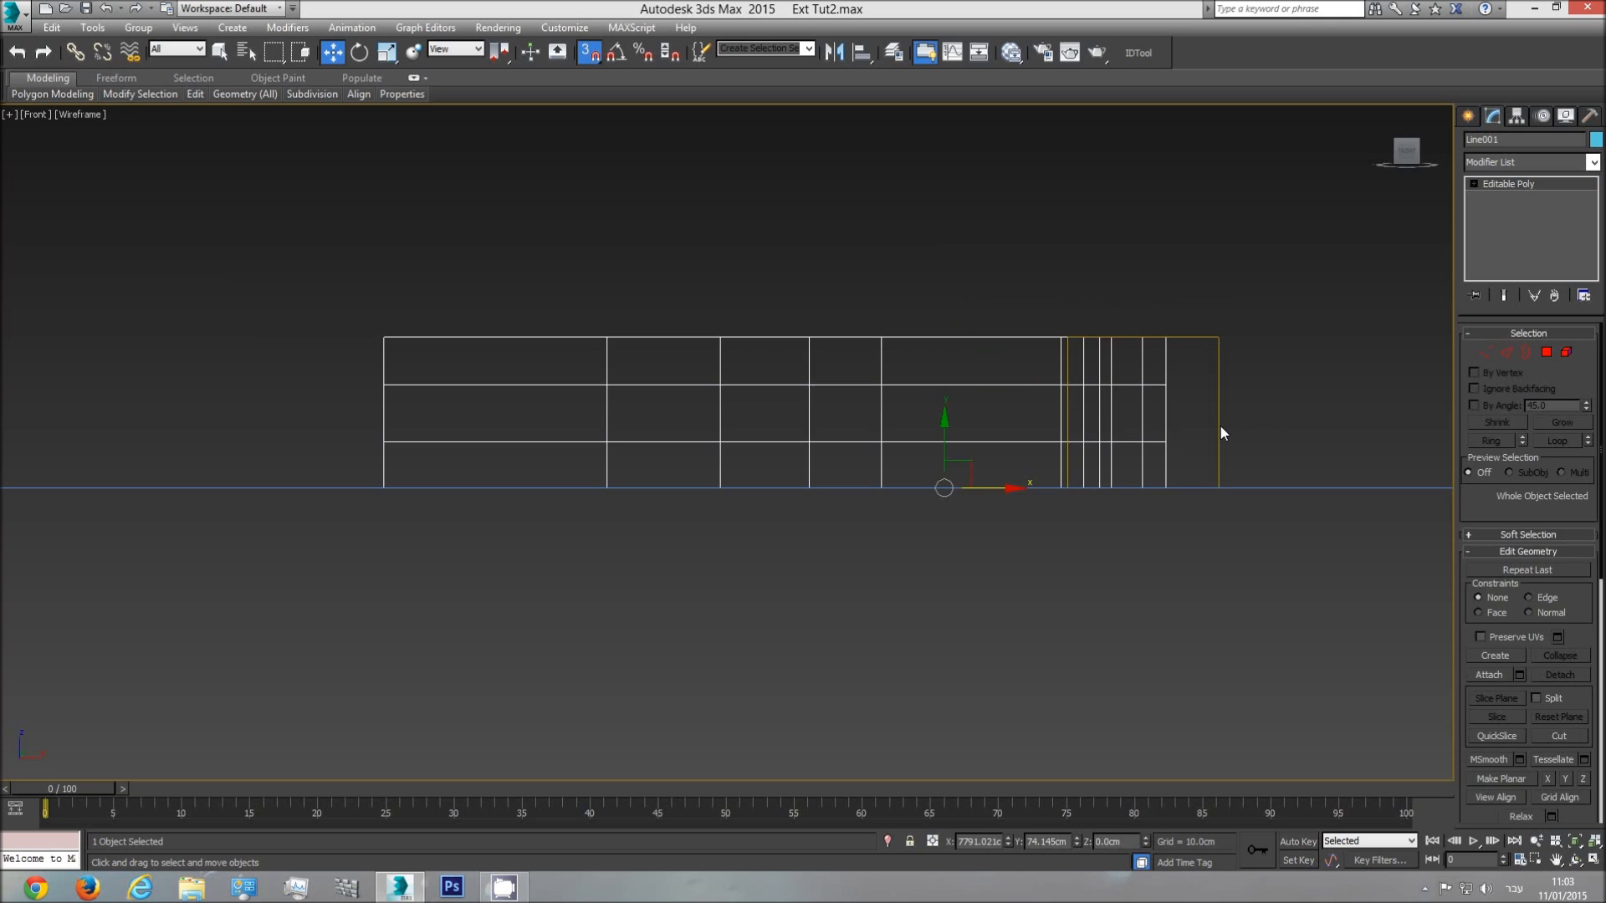
- Delete the 332.5 cm reference box and check the walls in a shaded perspective view
left_click(1218, 425)
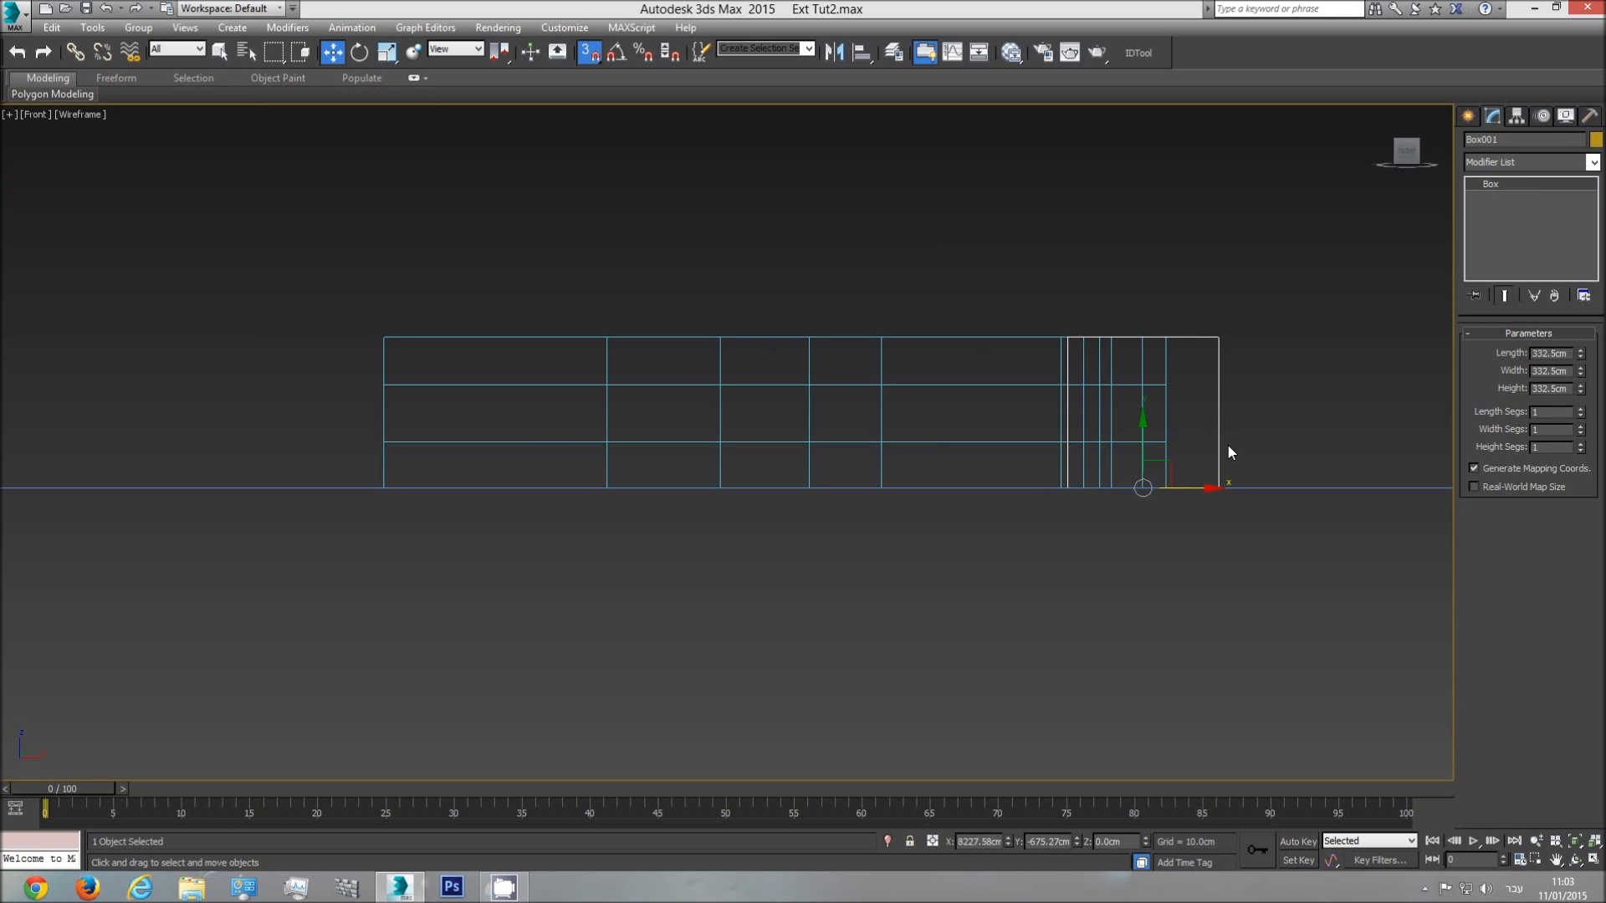
left_click(1225, 444)
key("p")
left_click(1575, 860)
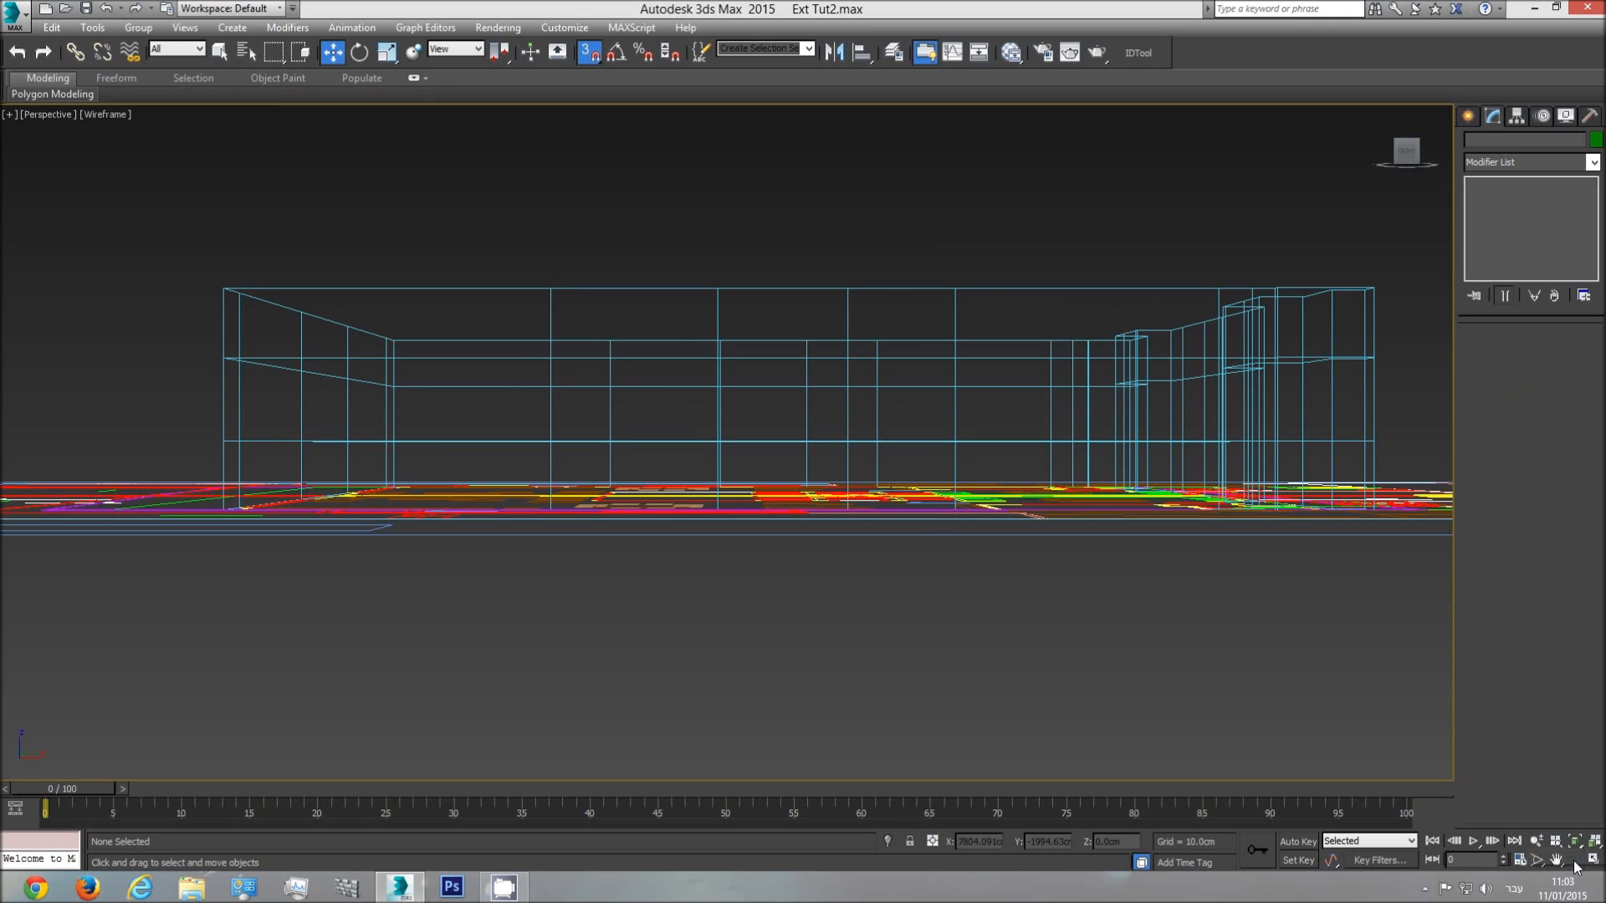
mouse_move(716, 341)
left_mouse_down()
mouse_move(756, 355)
mouse_move(735, 470)
left_mouse_up()
key("F3")
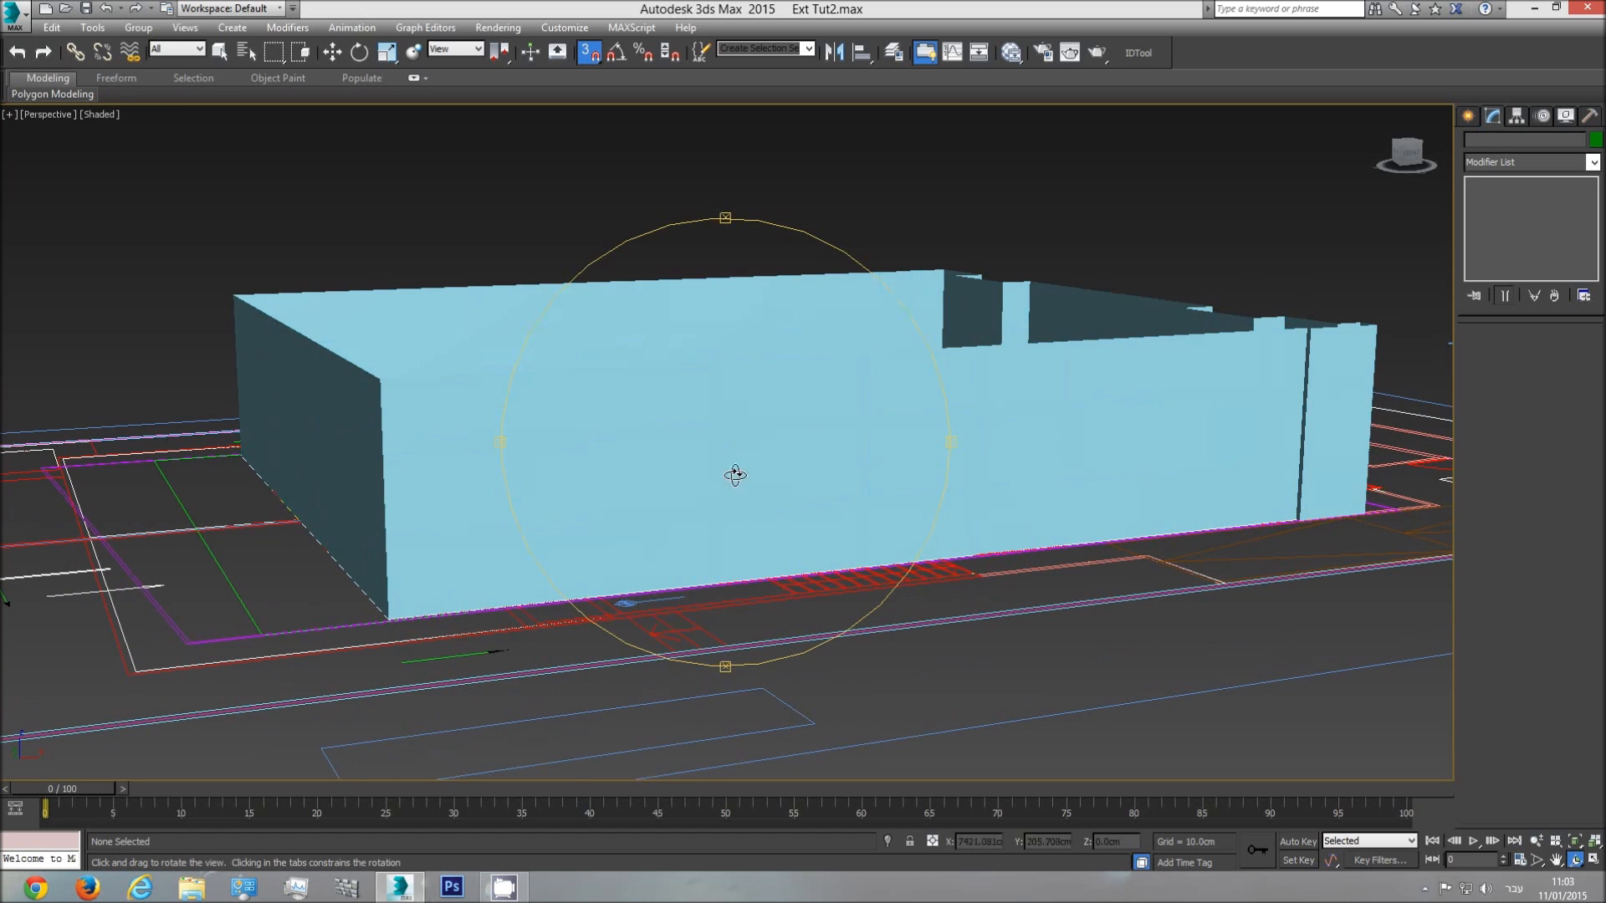
- Set the object color of the building walls to black
key("w")
left_click(780, 450)
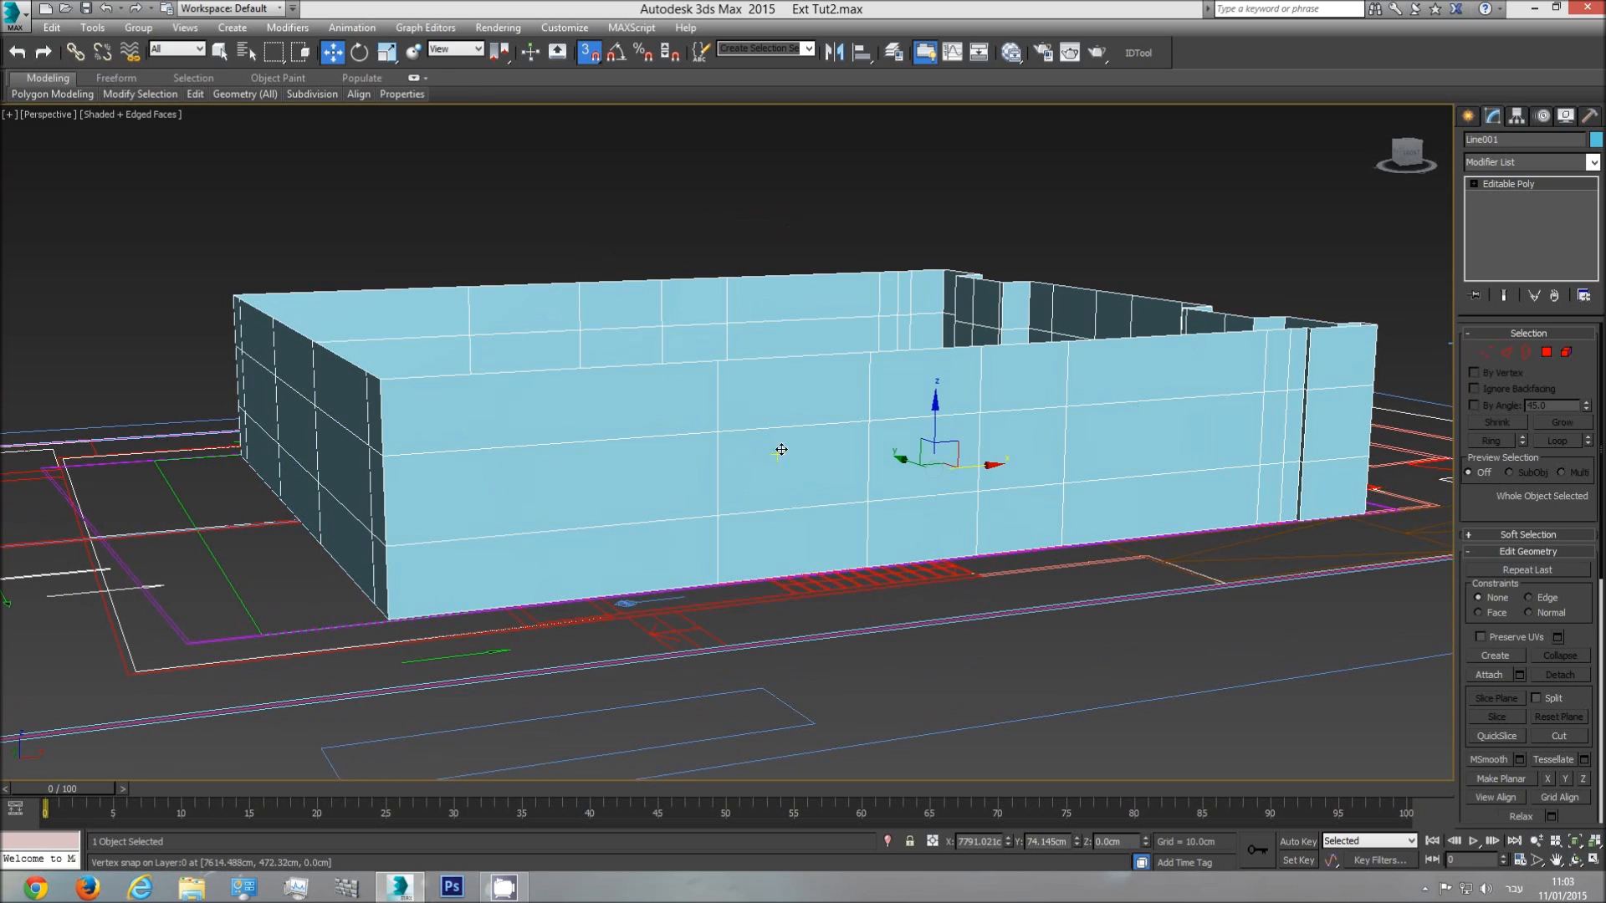
left_click(1595, 140)
left_click(1228, 465)
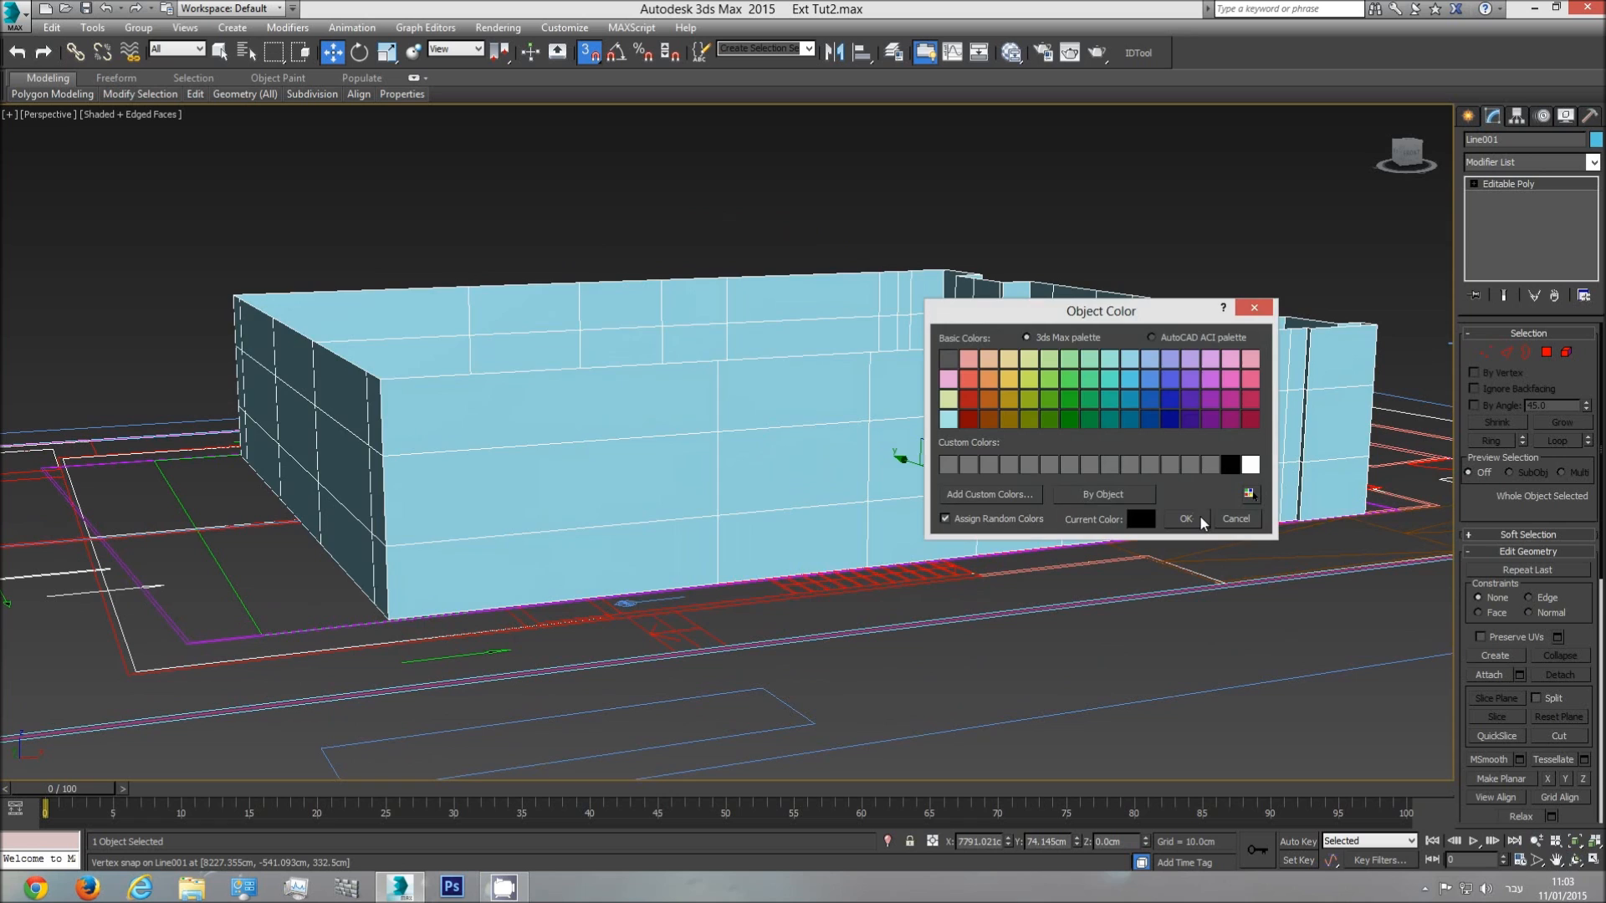
left_click(1186, 518)
- Open the material editor and switch it to compact mode
left_click(1002, 61)
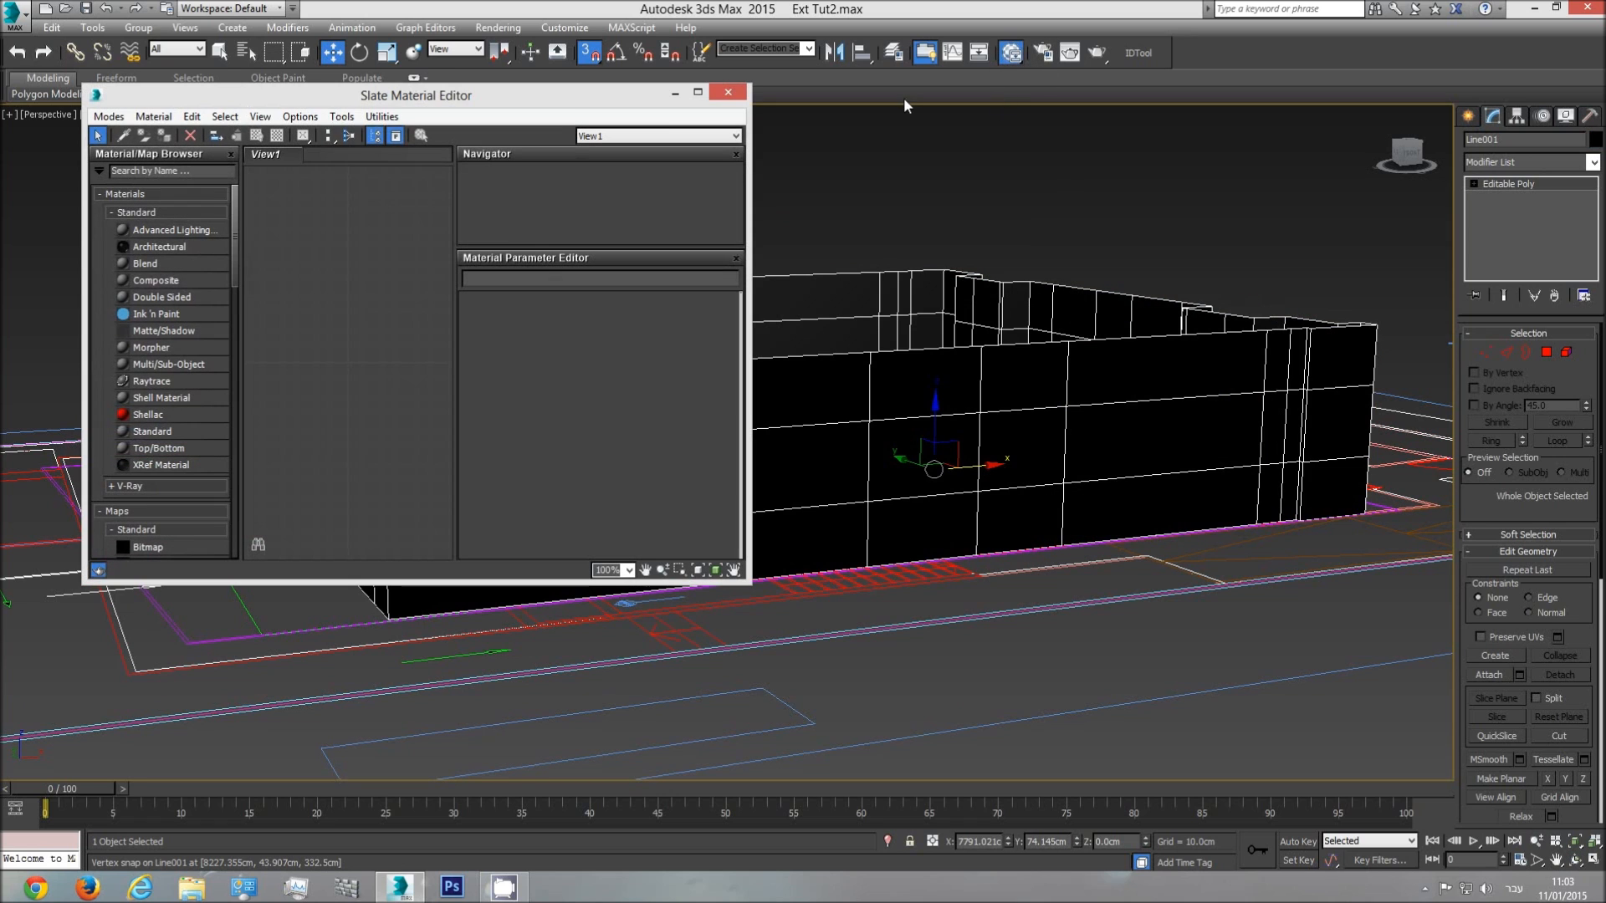
left_click(107, 117)
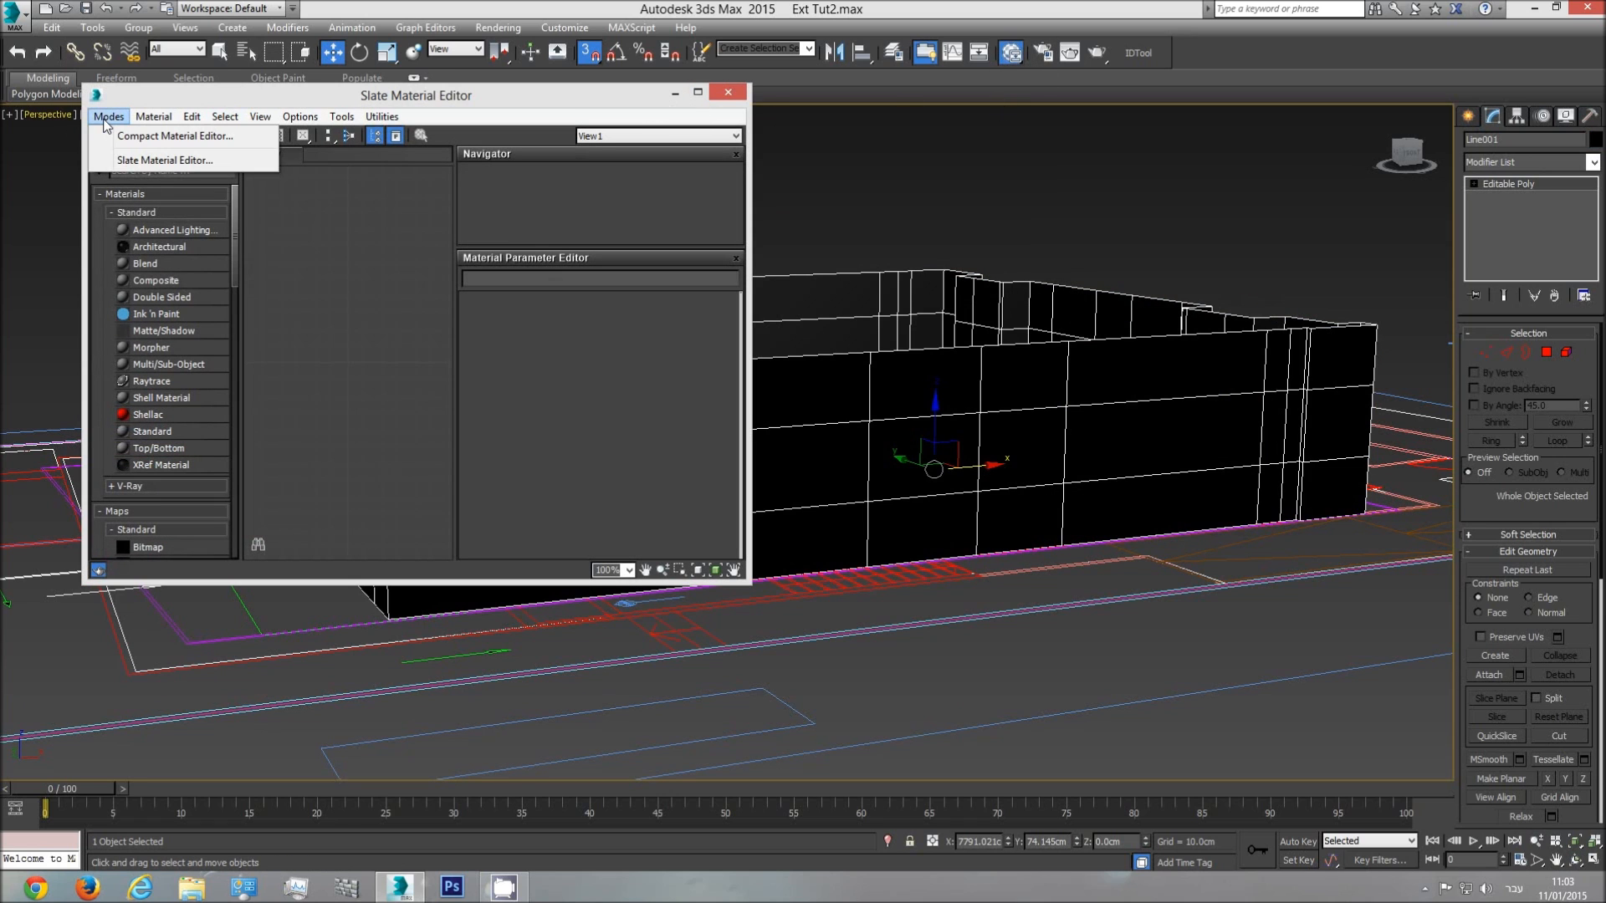
left_click(129, 136)
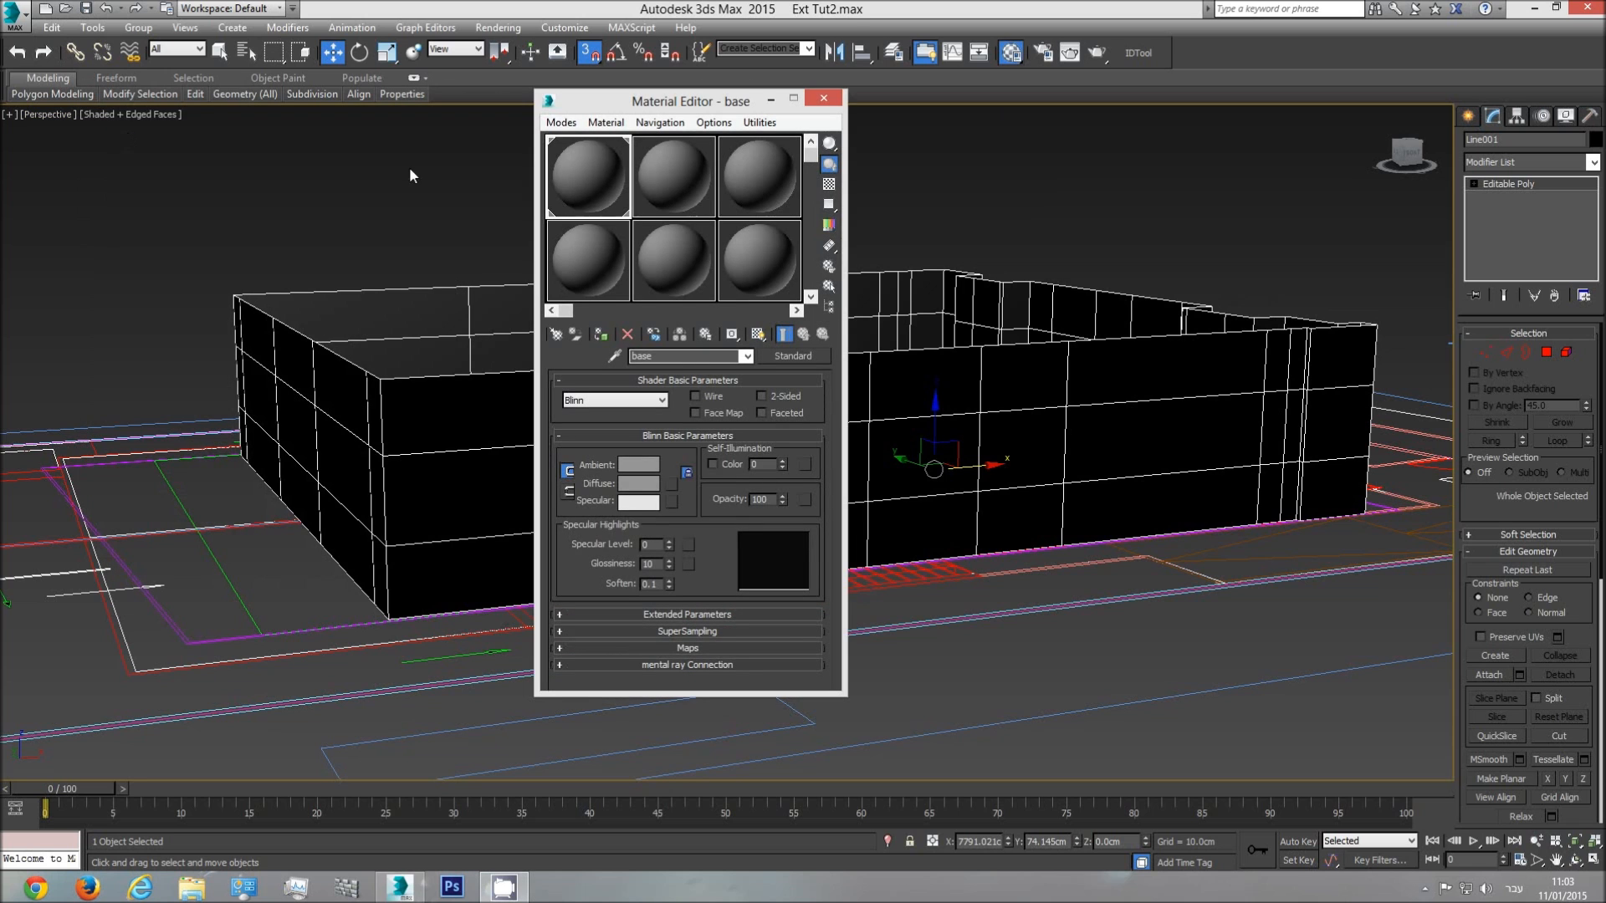
- Assign the base material to the building walls, check it against the black edges, and close the material editor
scroll(1379, 373, "down", 6)
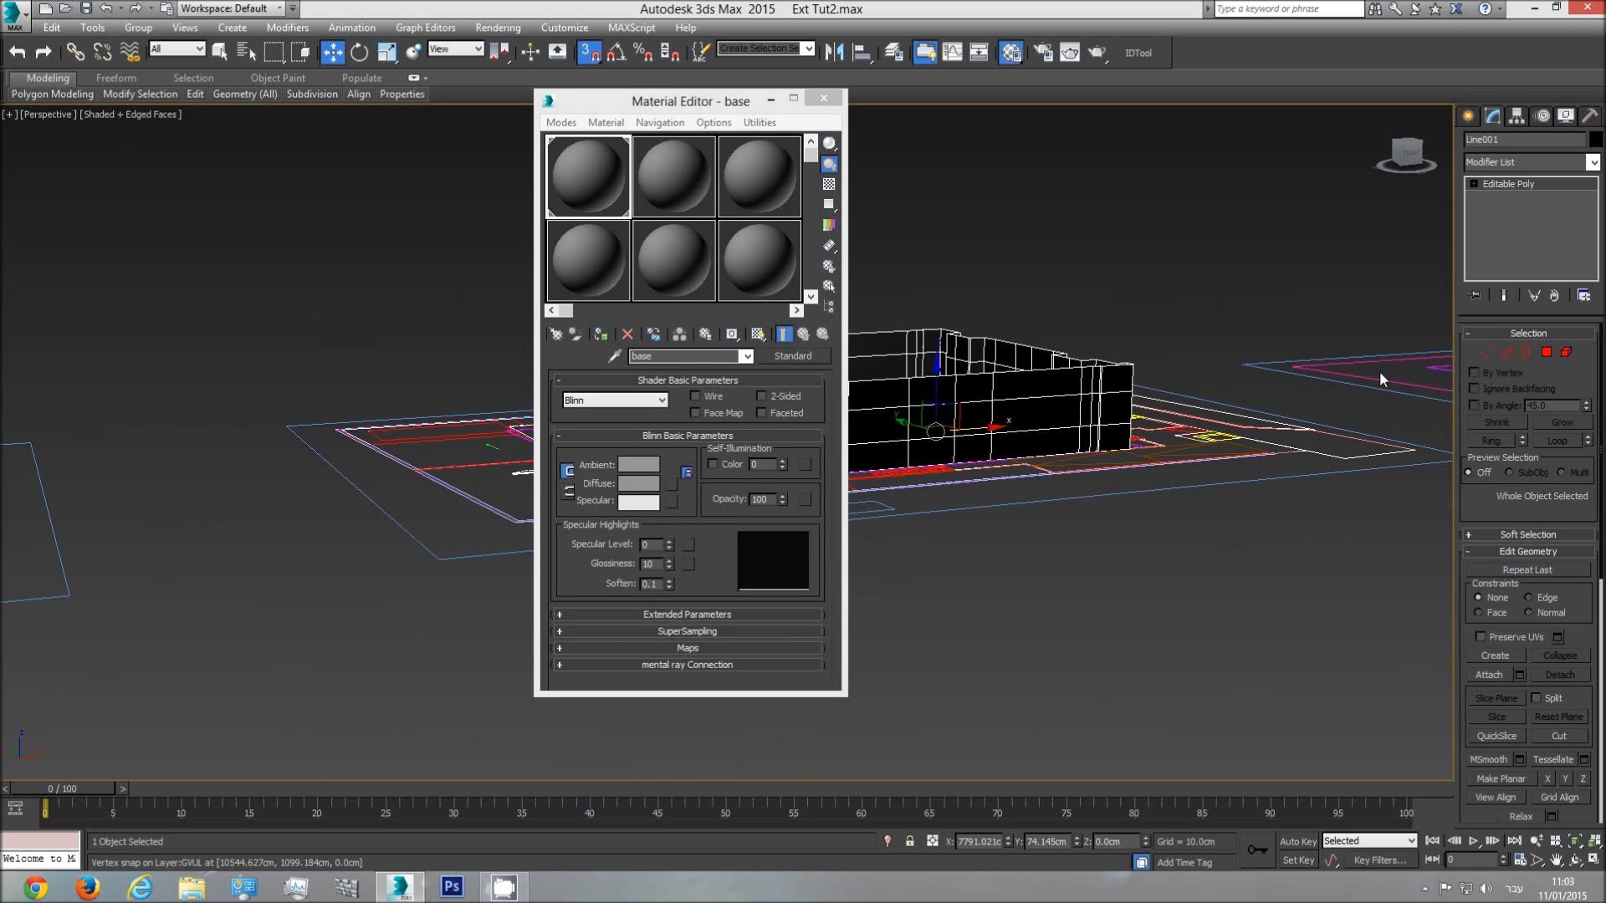
middle_click_drag(1378, 370, 953, 393)
scroll(1171, 385, "up", 5)
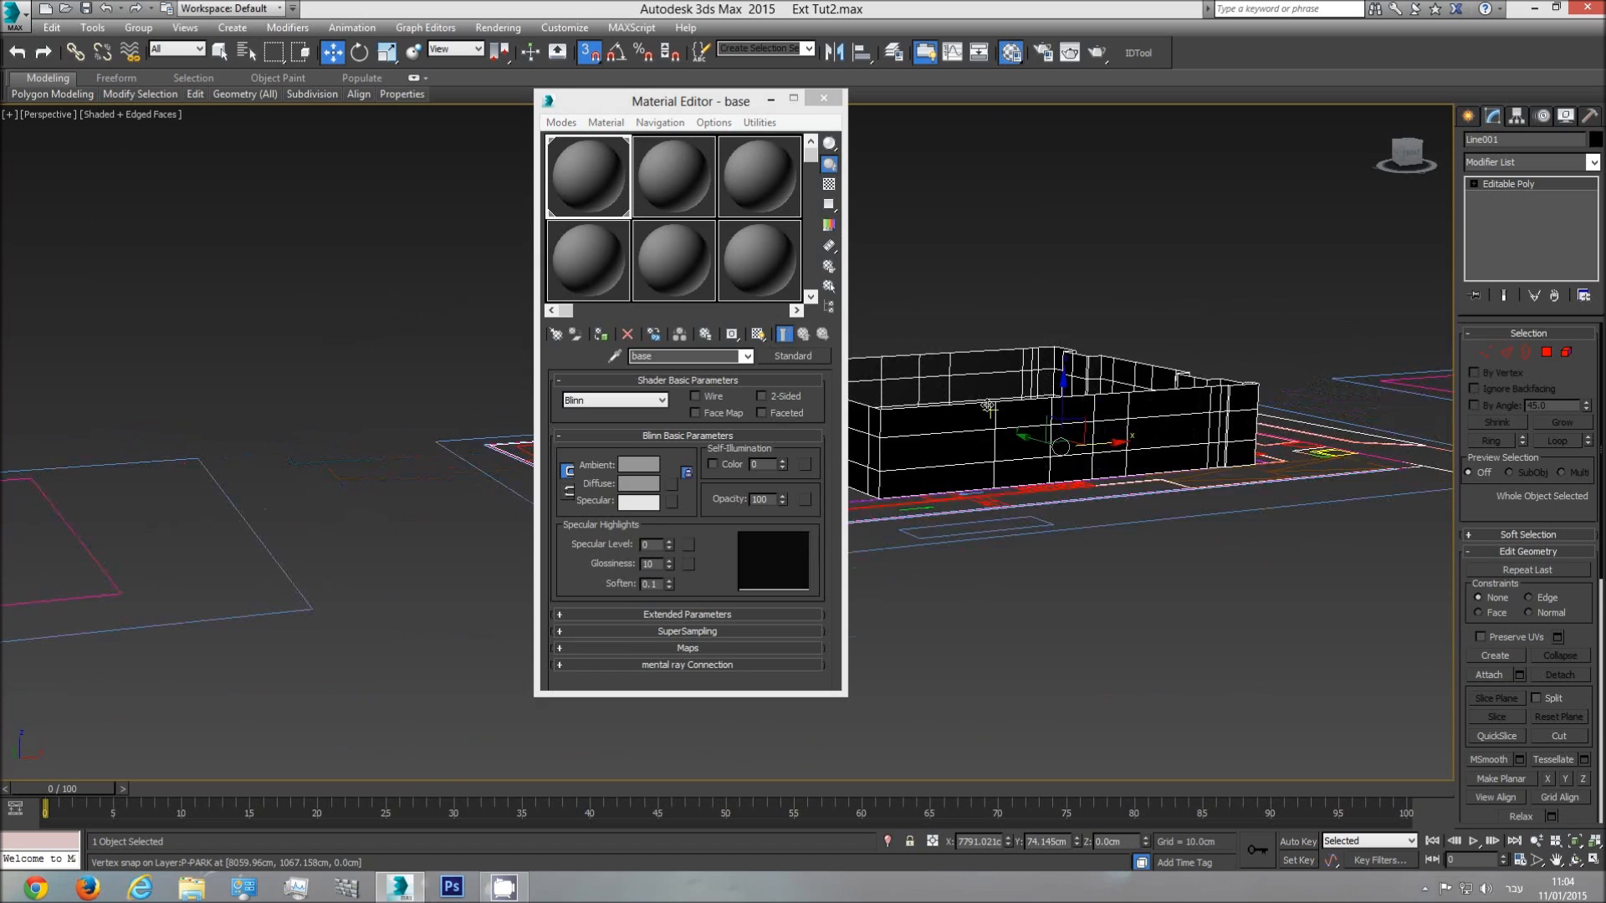
left_click(608, 344)
left_click(1164, 269)
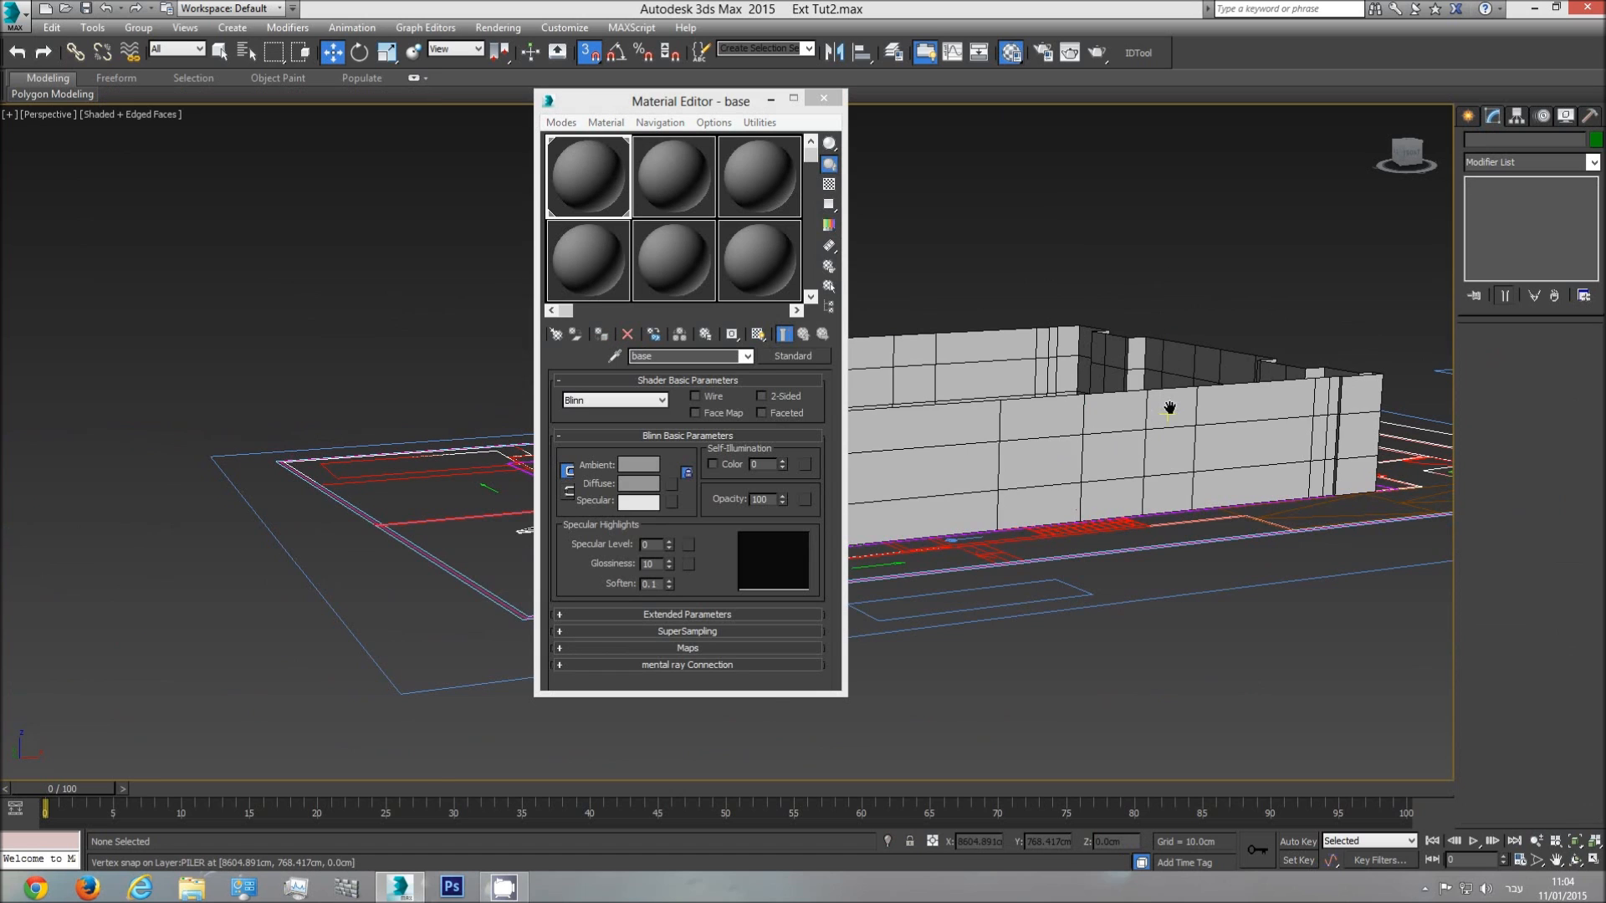
scroll(1123, 424, "up", 2)
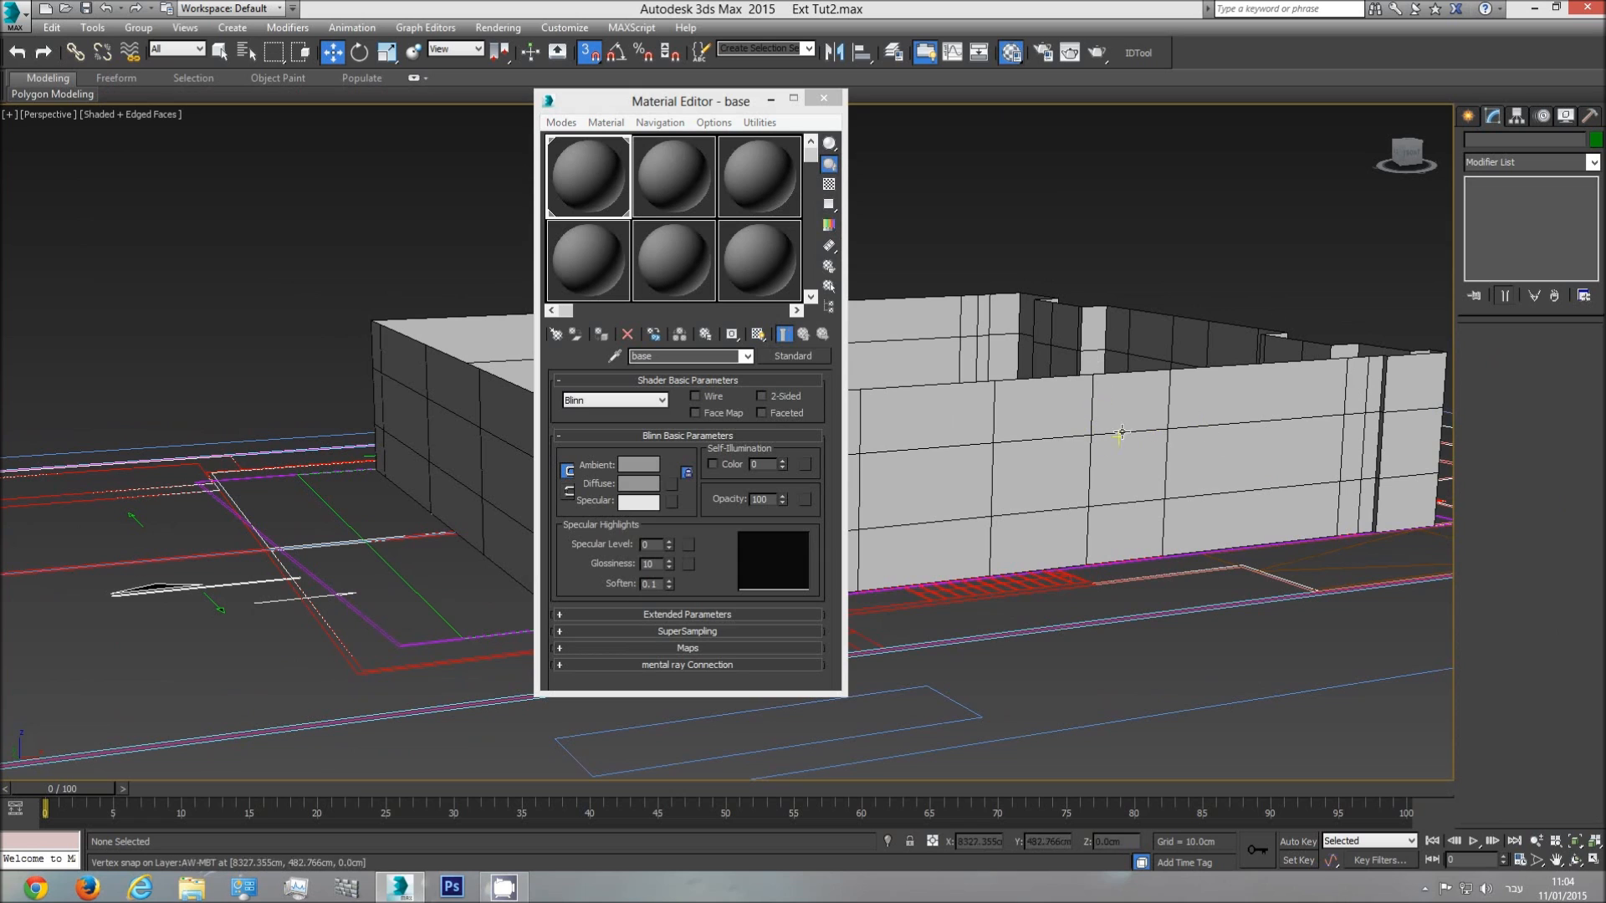
left_click(1288, 420)
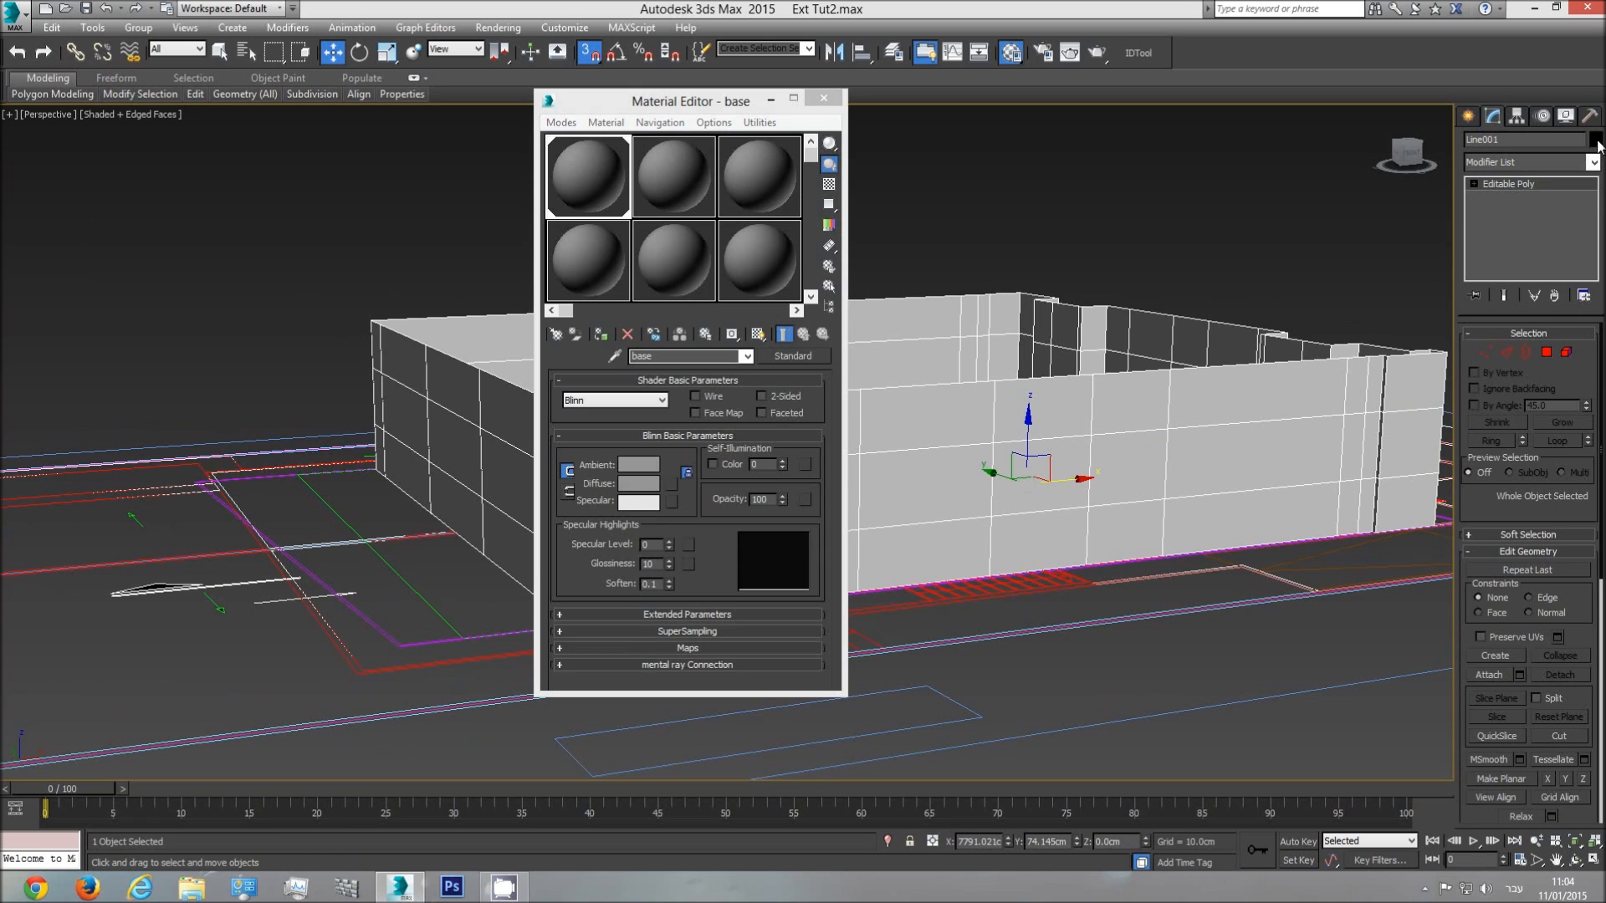
left_click(1215, 251)
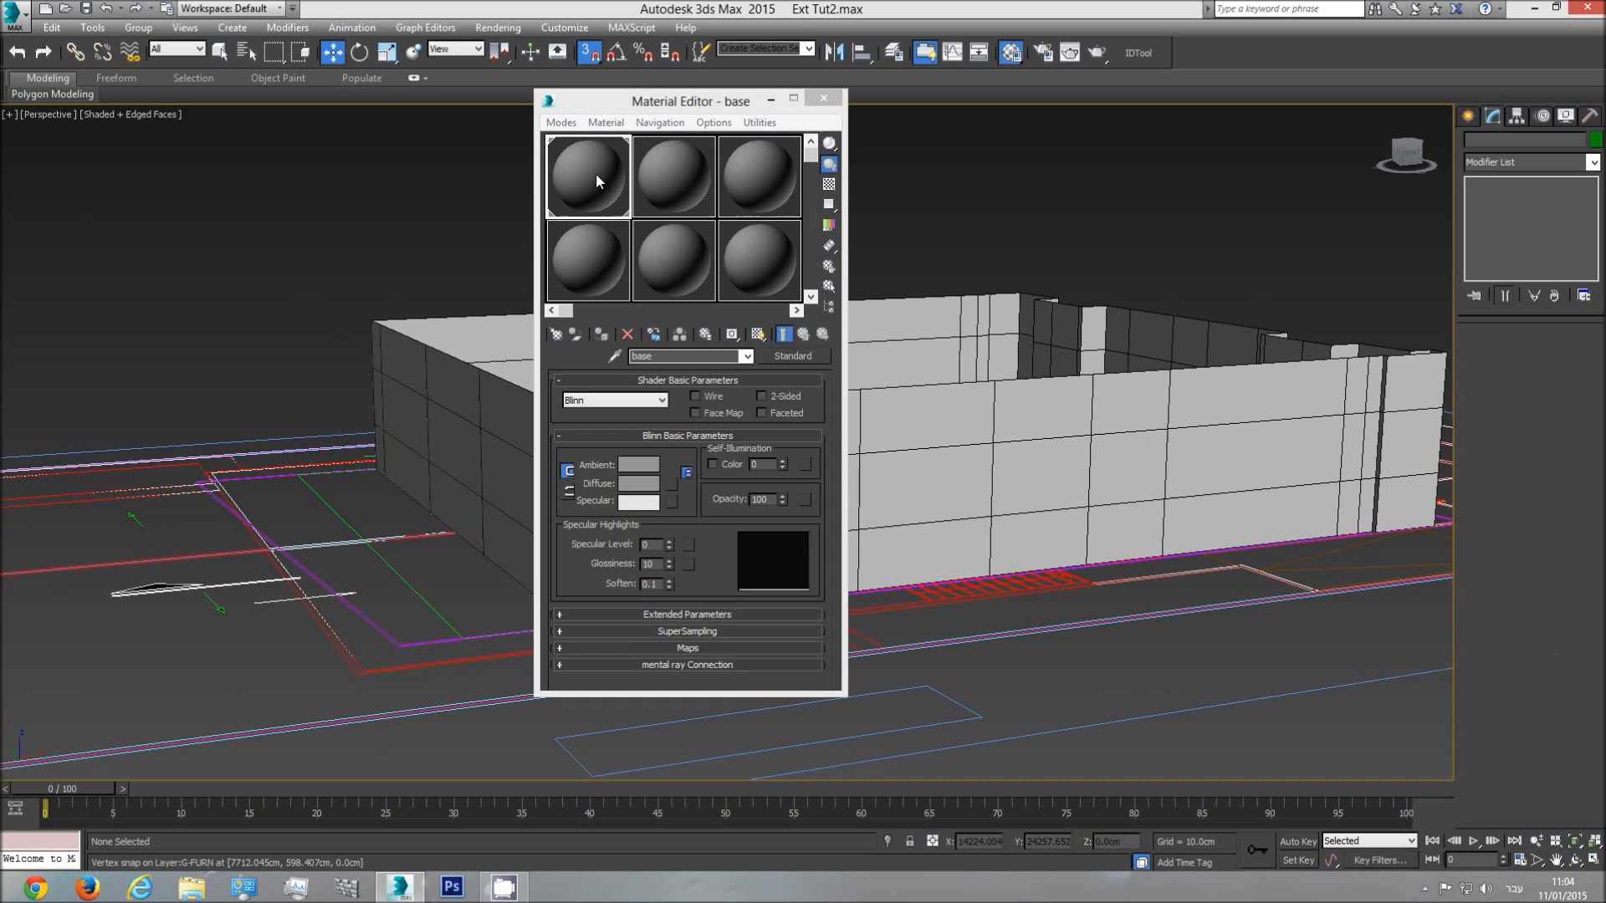
left_click(823, 98)
- Examine the wall bands and edge divisions of the grey building in perspective, standing on the floor plan
scroll(950, 471, "down", 5)
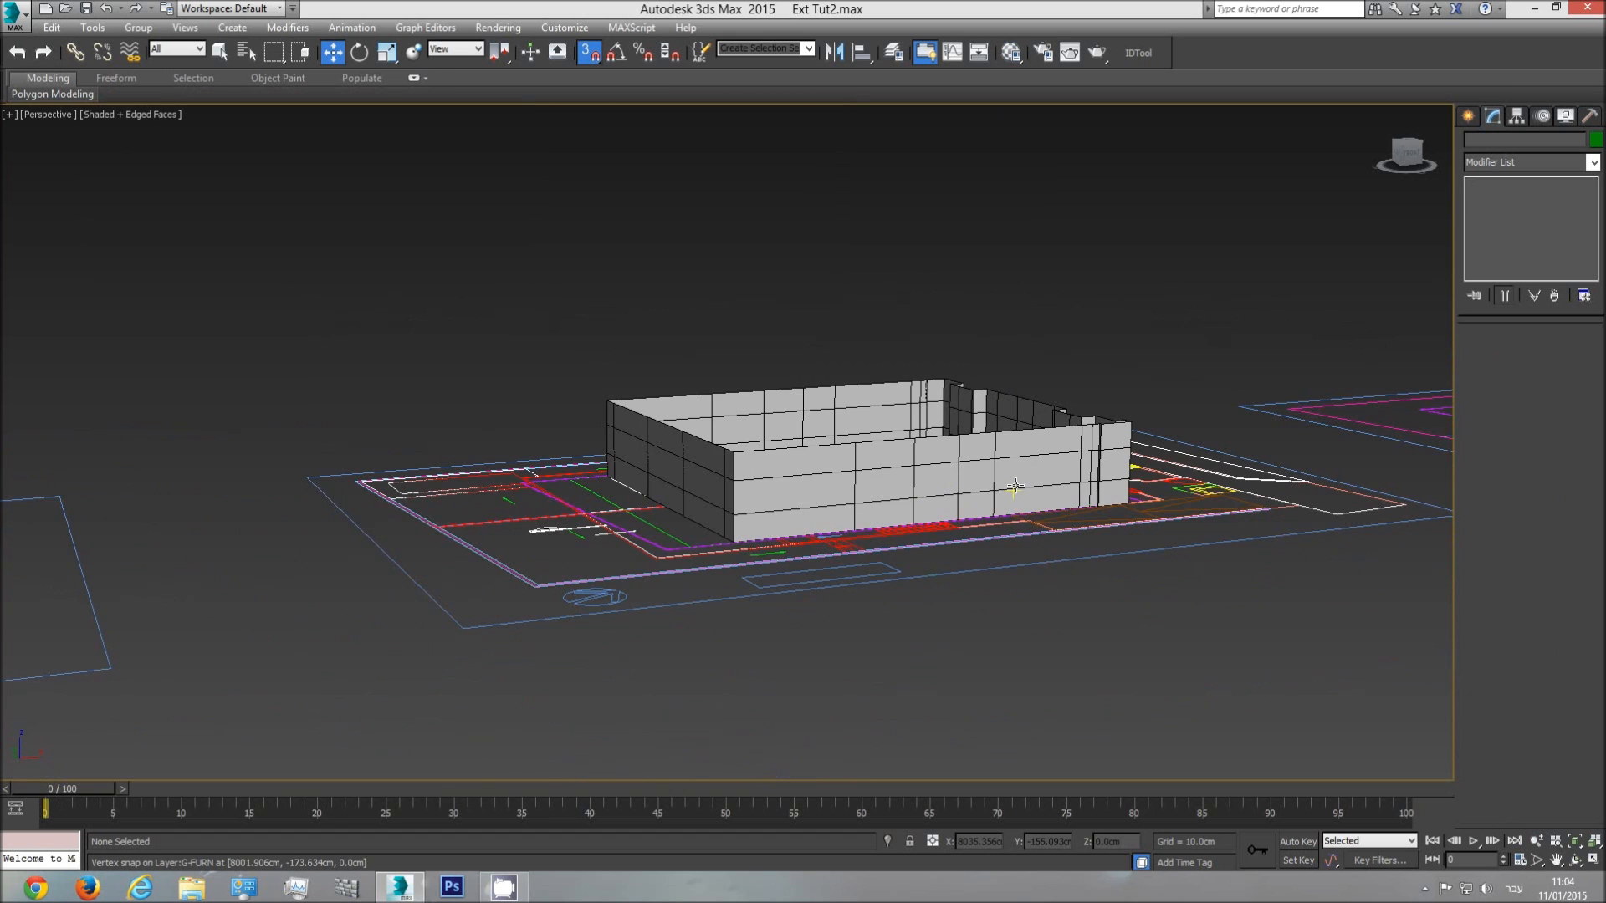
scroll(1014, 482, "up", 5)
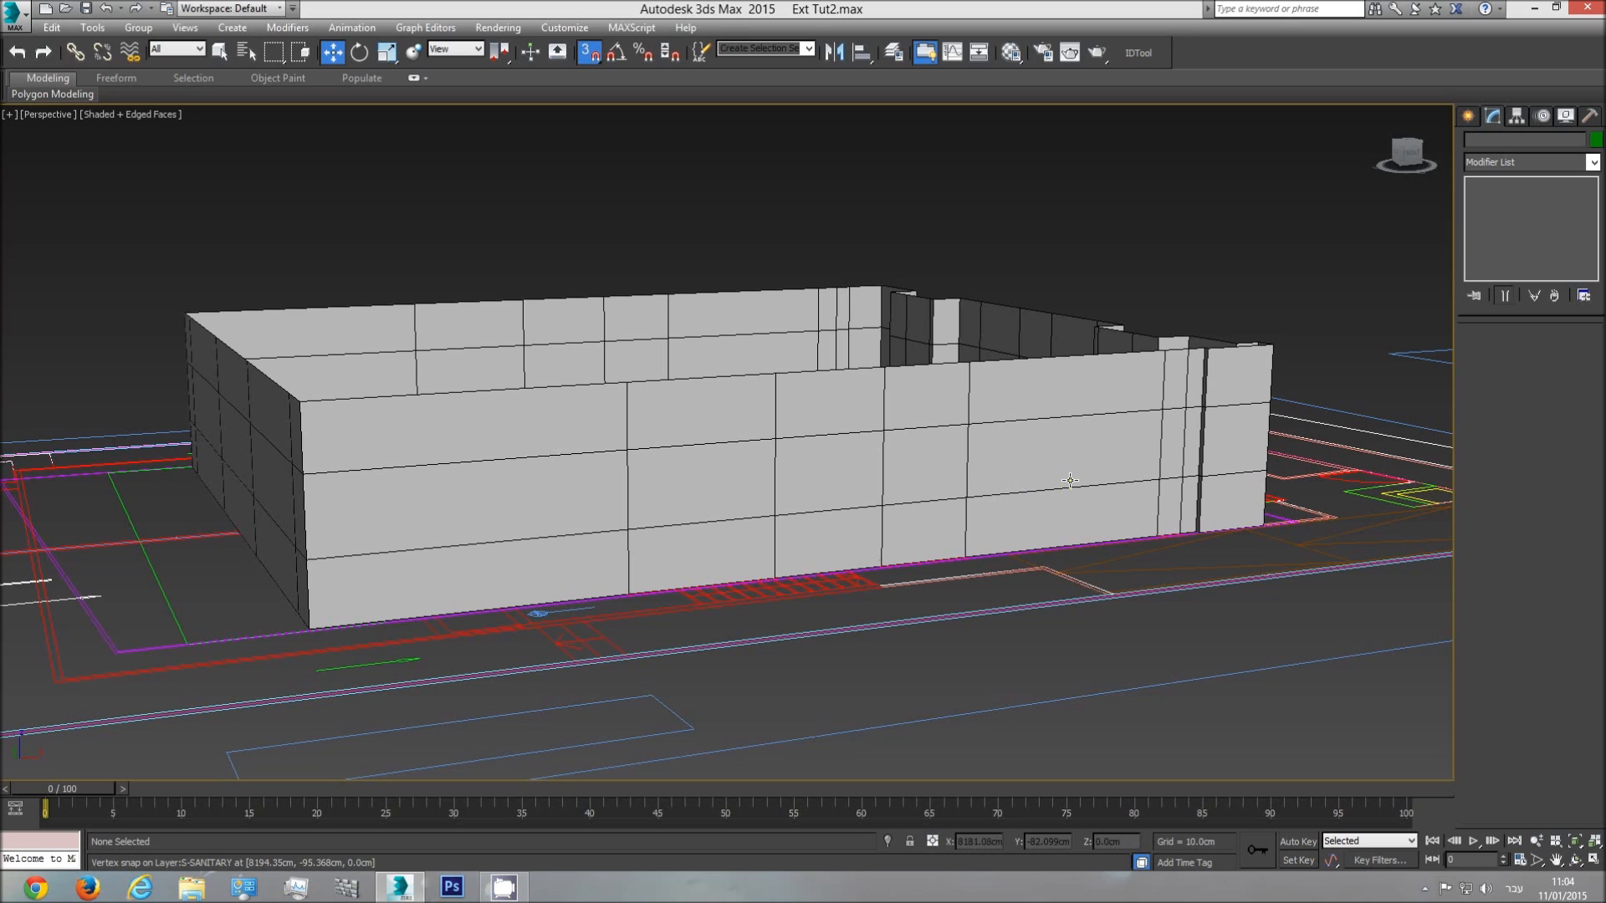
scroll(1026, 476, "down", 5)
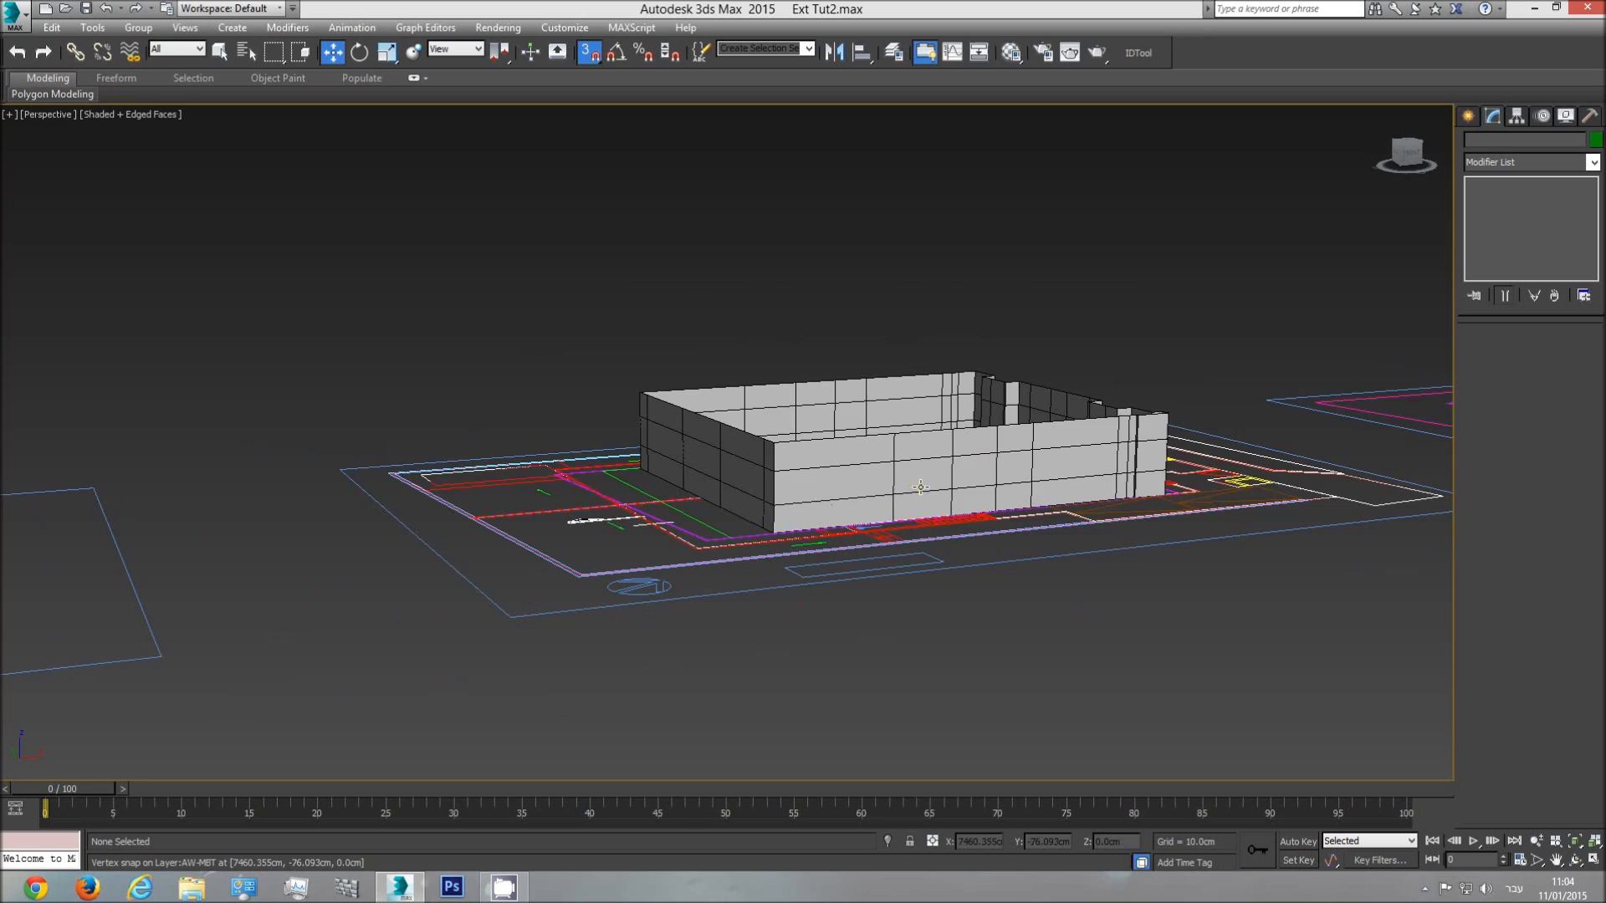
scroll(916, 487, "up", 3)
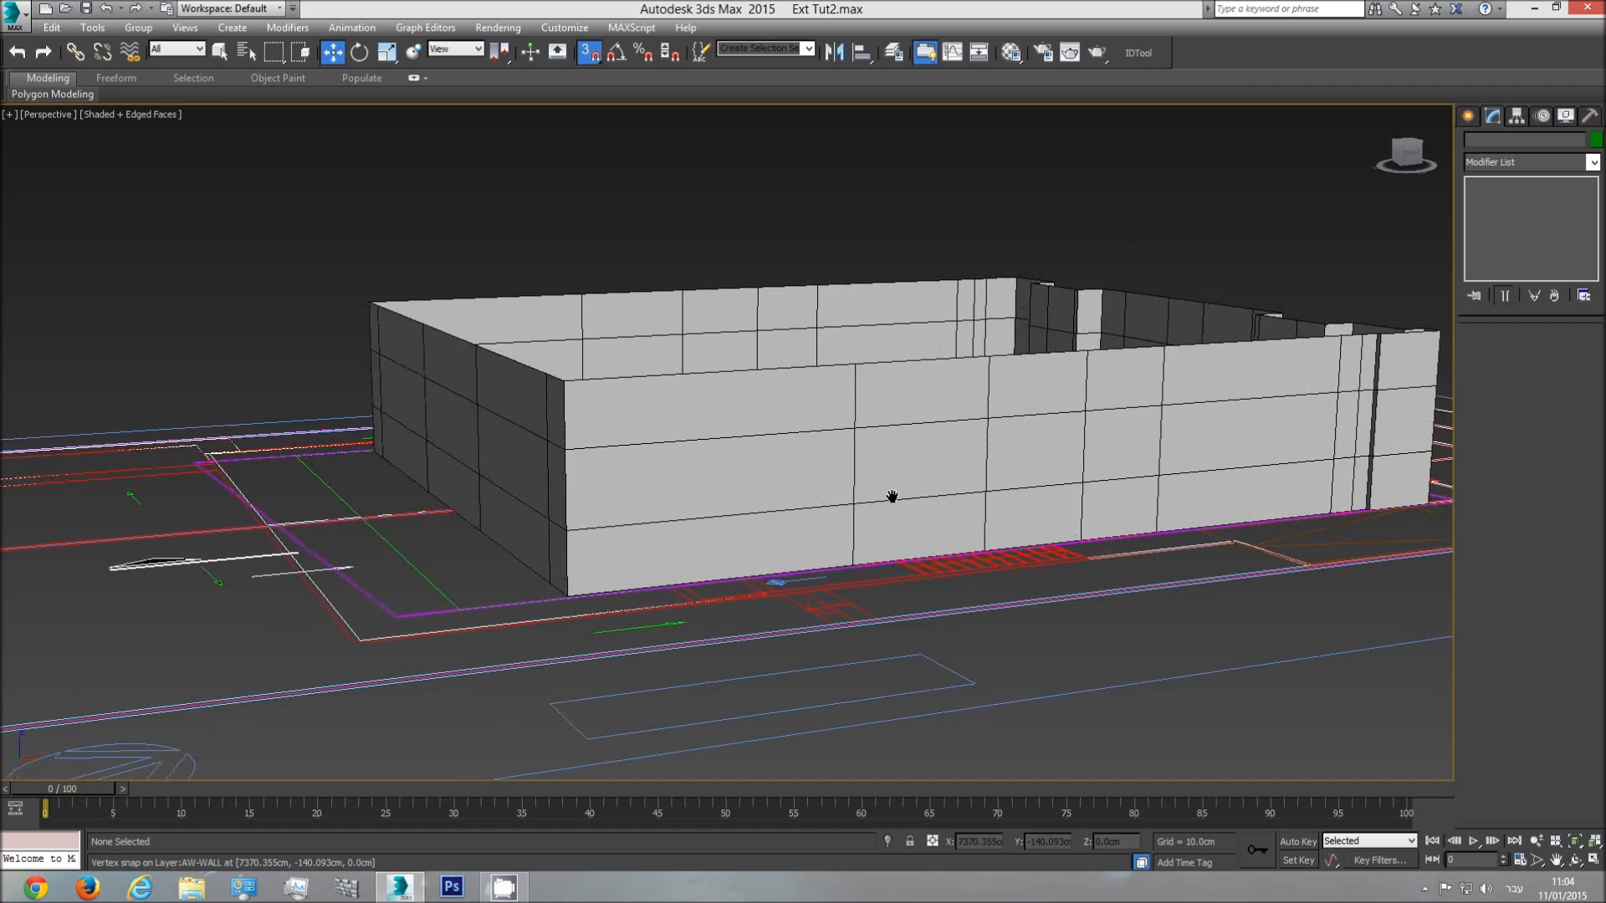
scroll(888, 494, "down", 3)
scroll(858, 493, "down", 3)
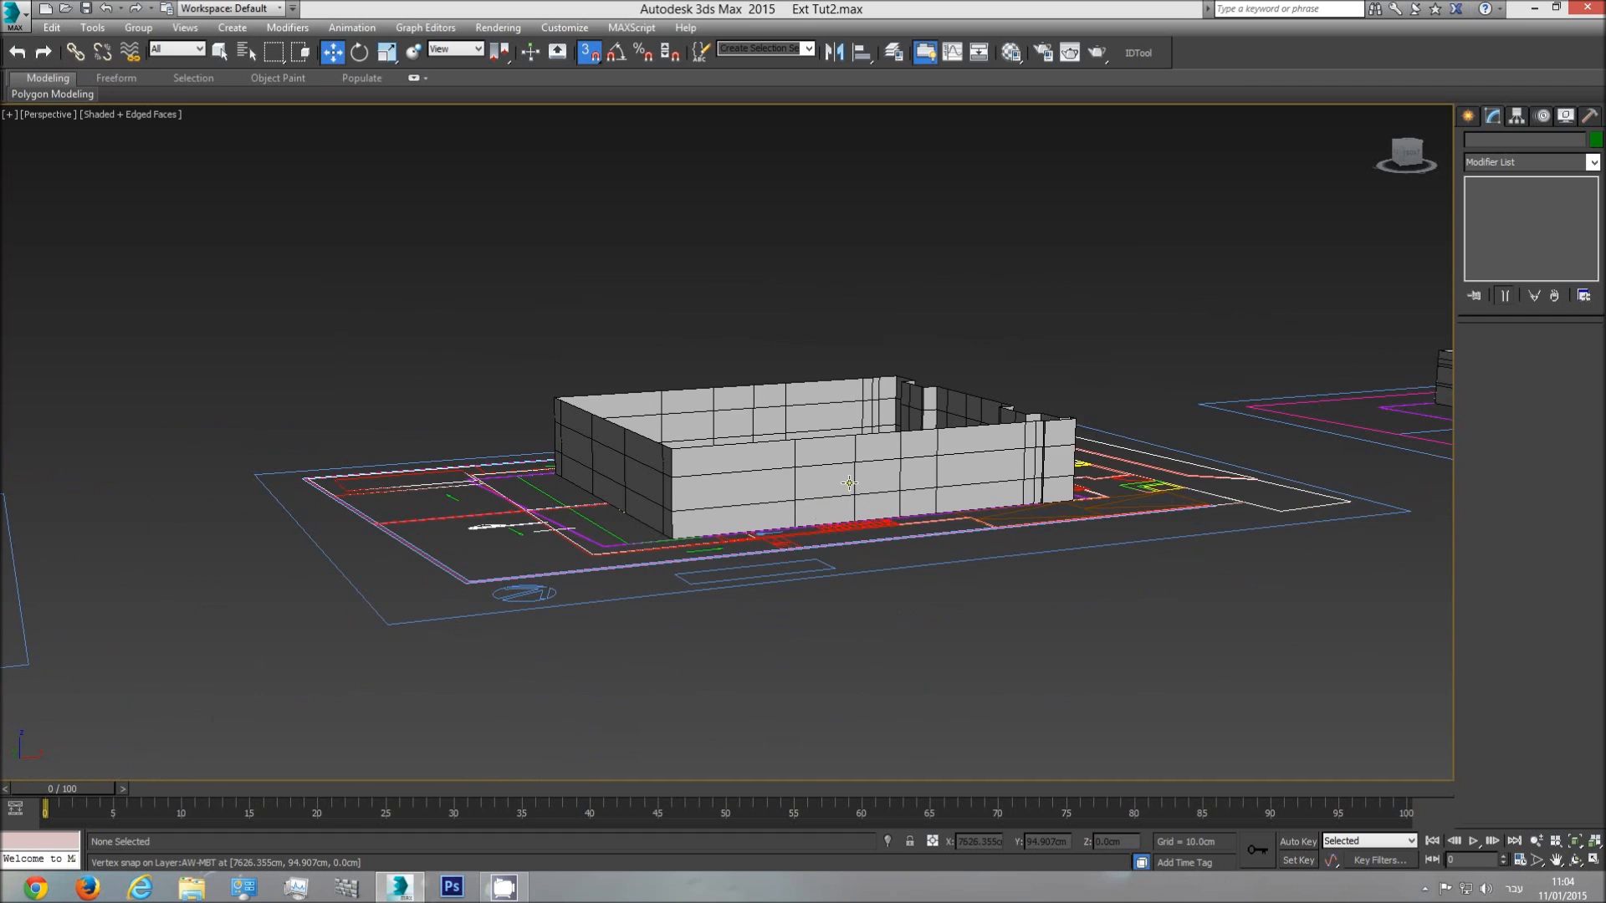
scroll(813, 505, "up", 5)
scroll(585, 468, "down", 2)
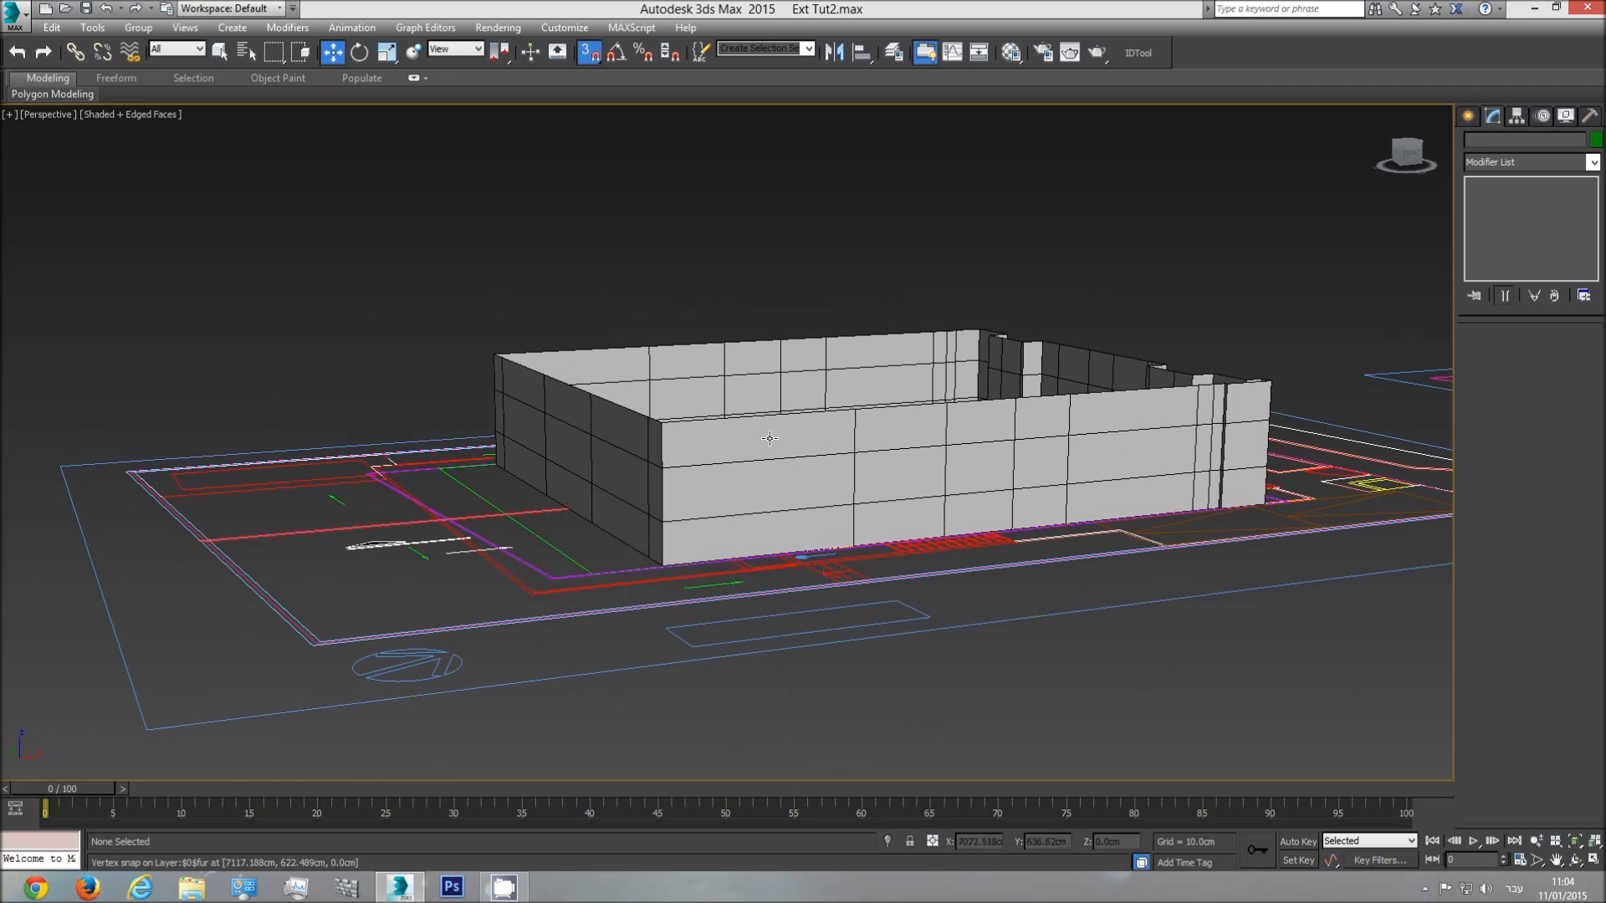
- Draw a straight line in the top view from the ground floor window head of the lower side elevation across to the entrance elevation
key("t")
scroll(826, 494, "down", 5)
scroll(815, 499, "up", 4)
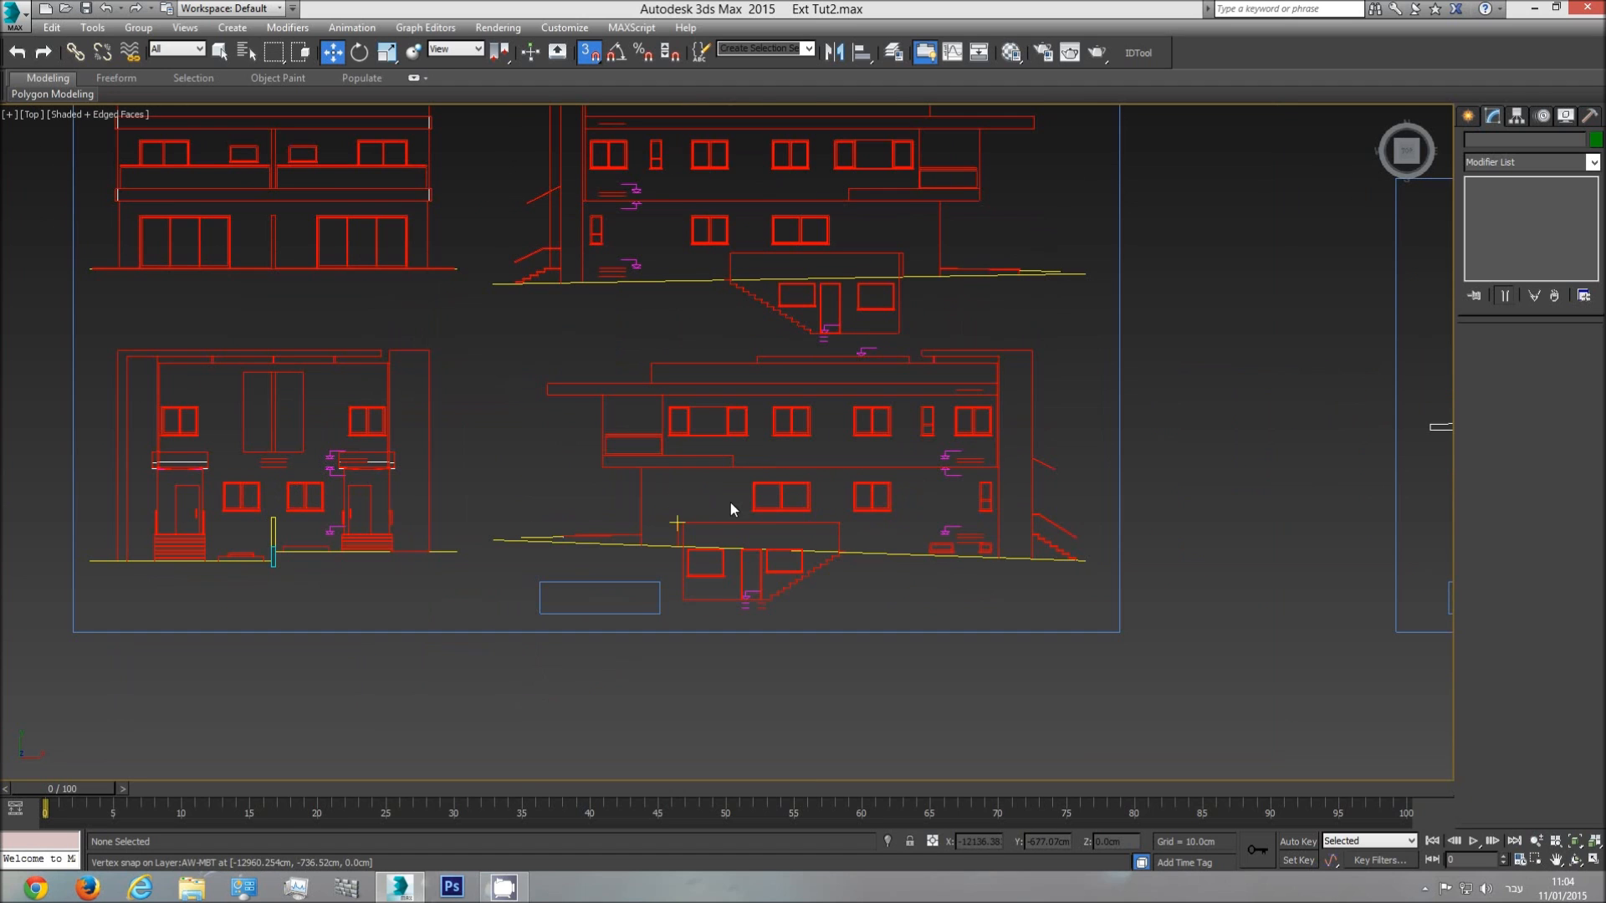
scroll(763, 483, "up", 2)
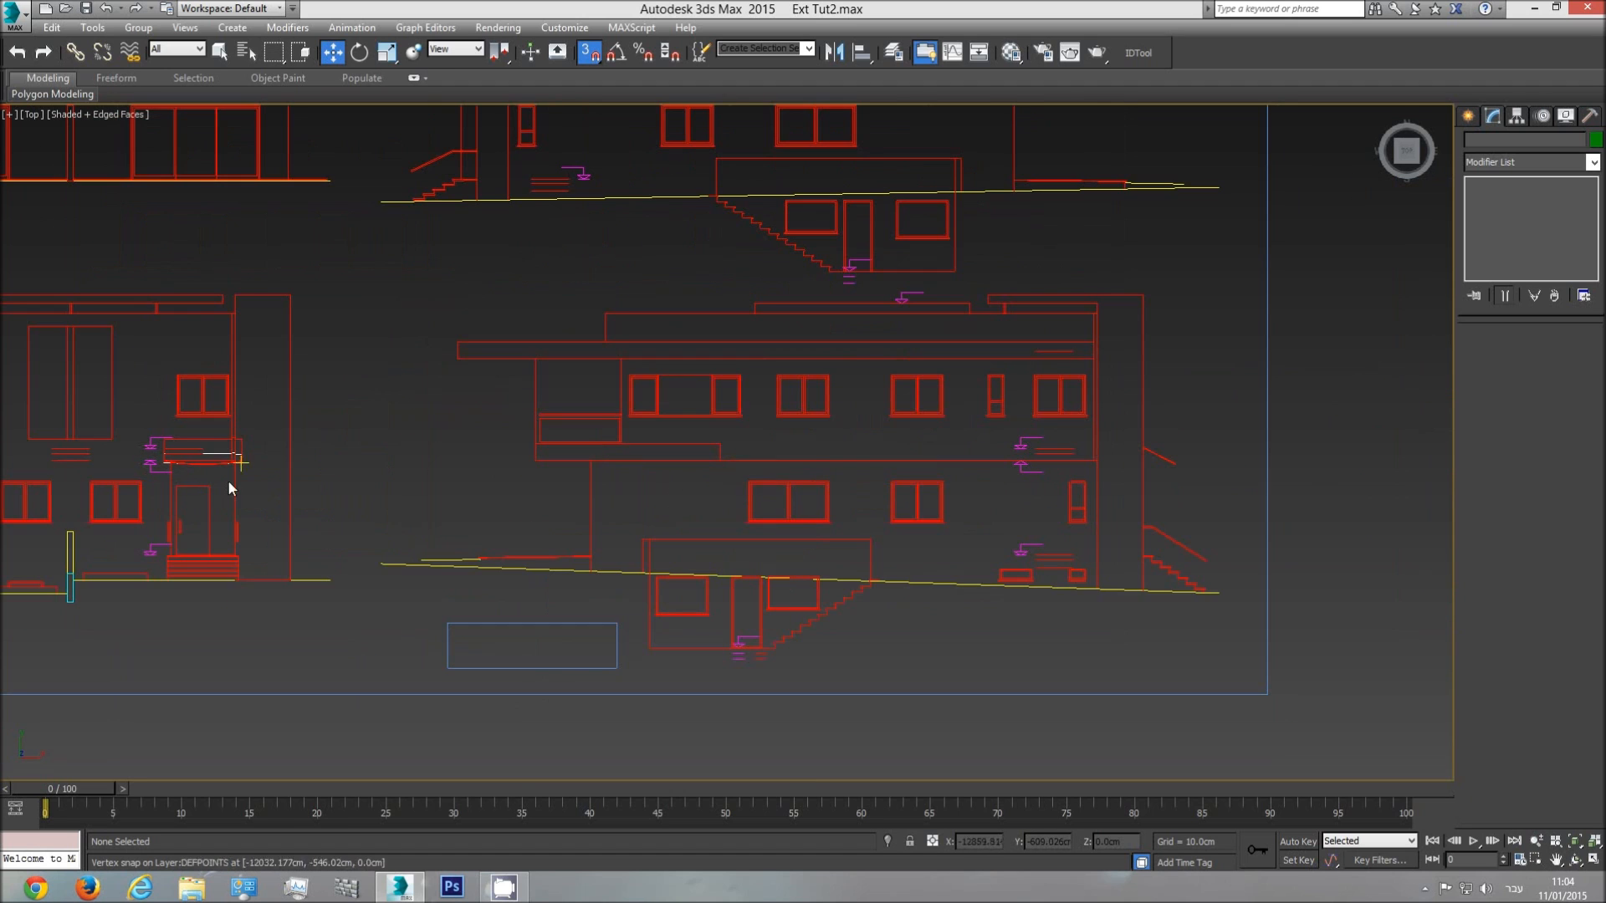
left_click(1470, 119)
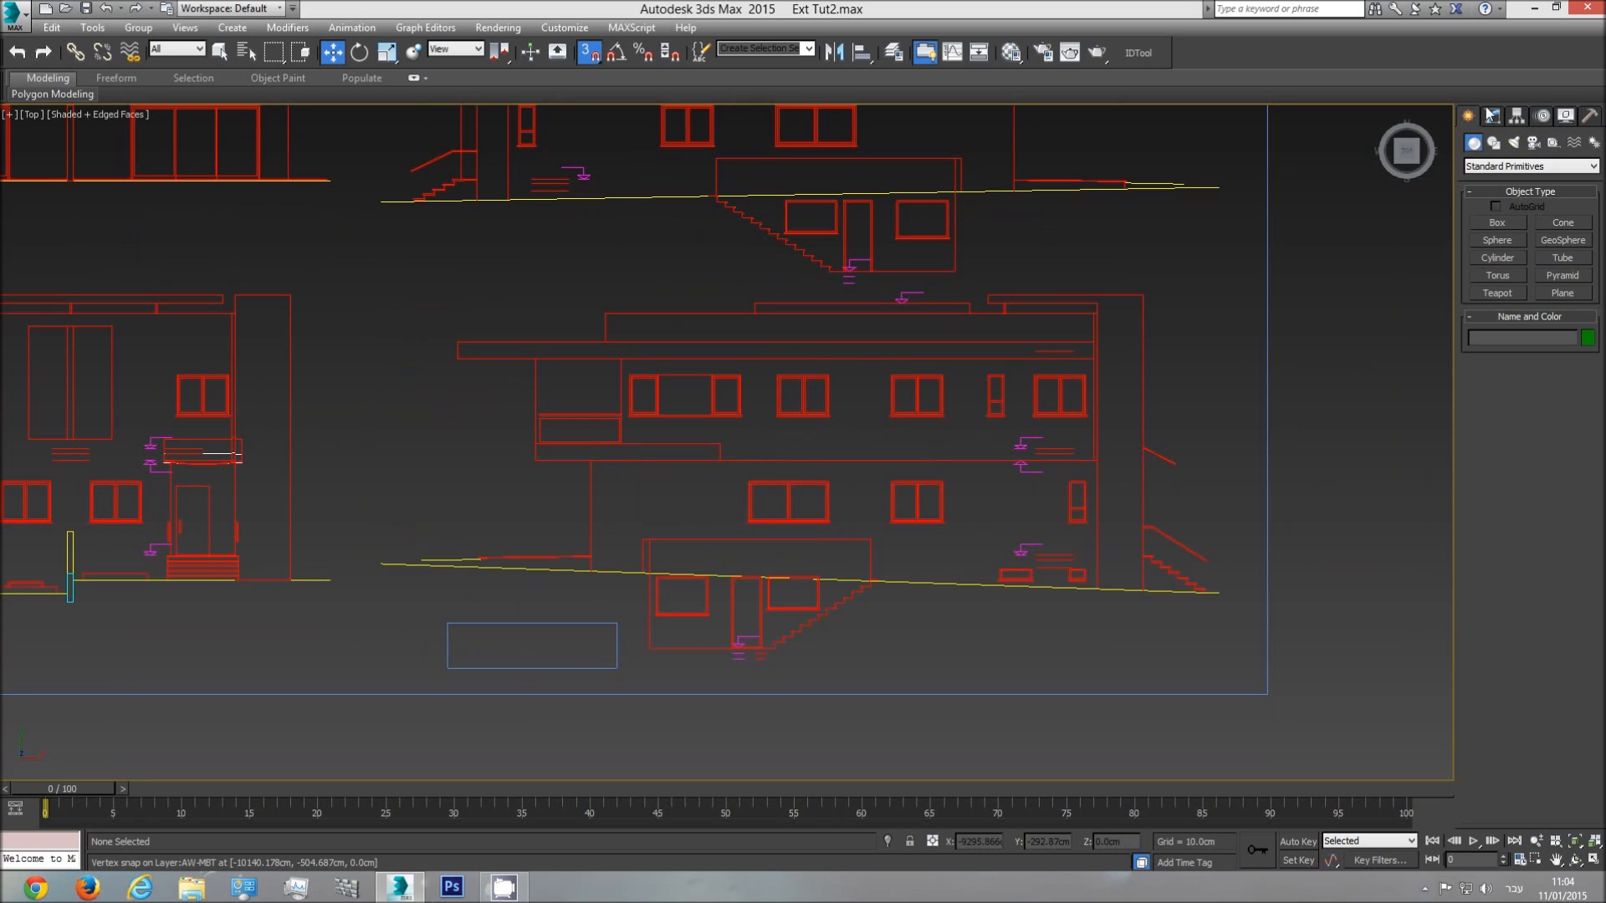
left_click(1492, 142)
left_click(1497, 236)
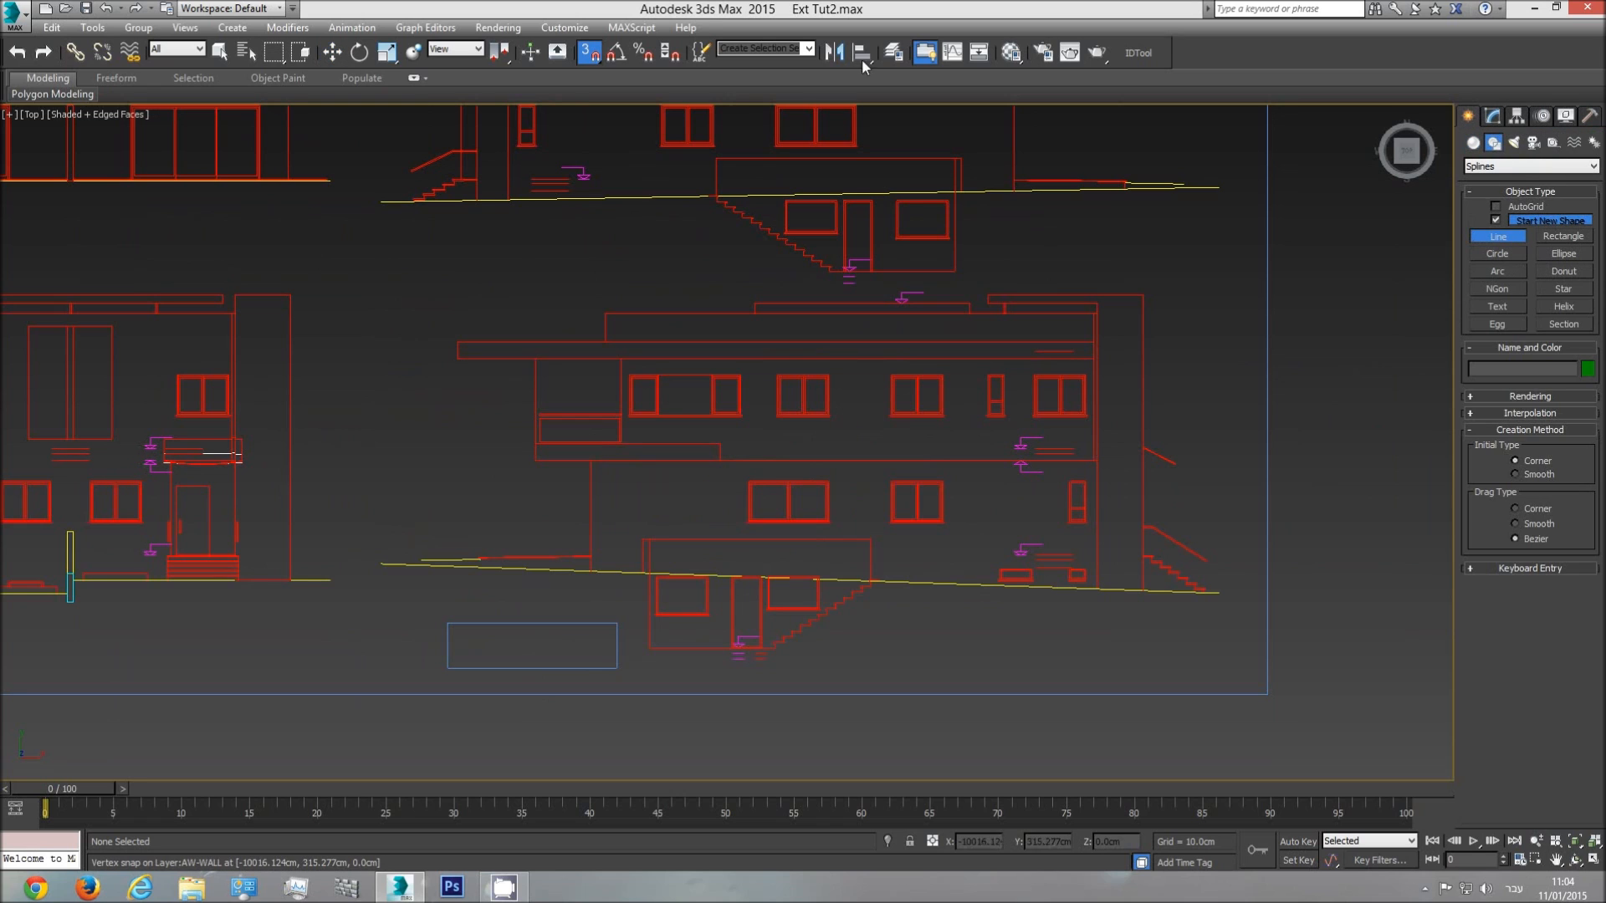
left_click(747, 480)
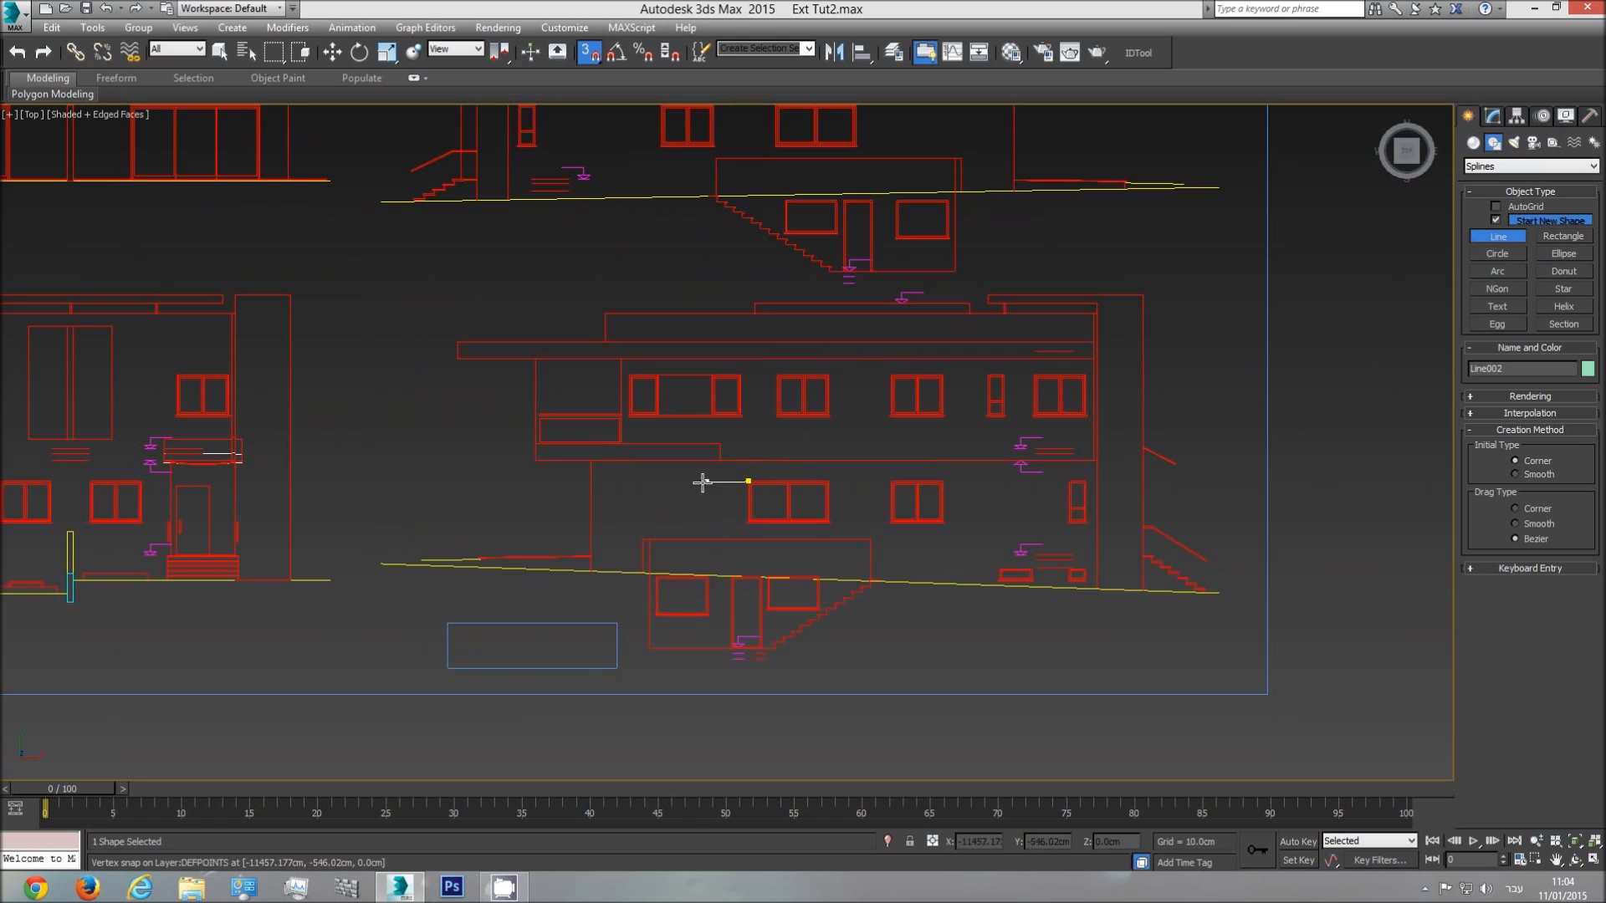
left_click(147, 482)
right_click(431, 495)
- Draw a second straight line from the same window's sill across to the ground floor window sill of the entrance elevation
scroll(727, 523, "up", 3)
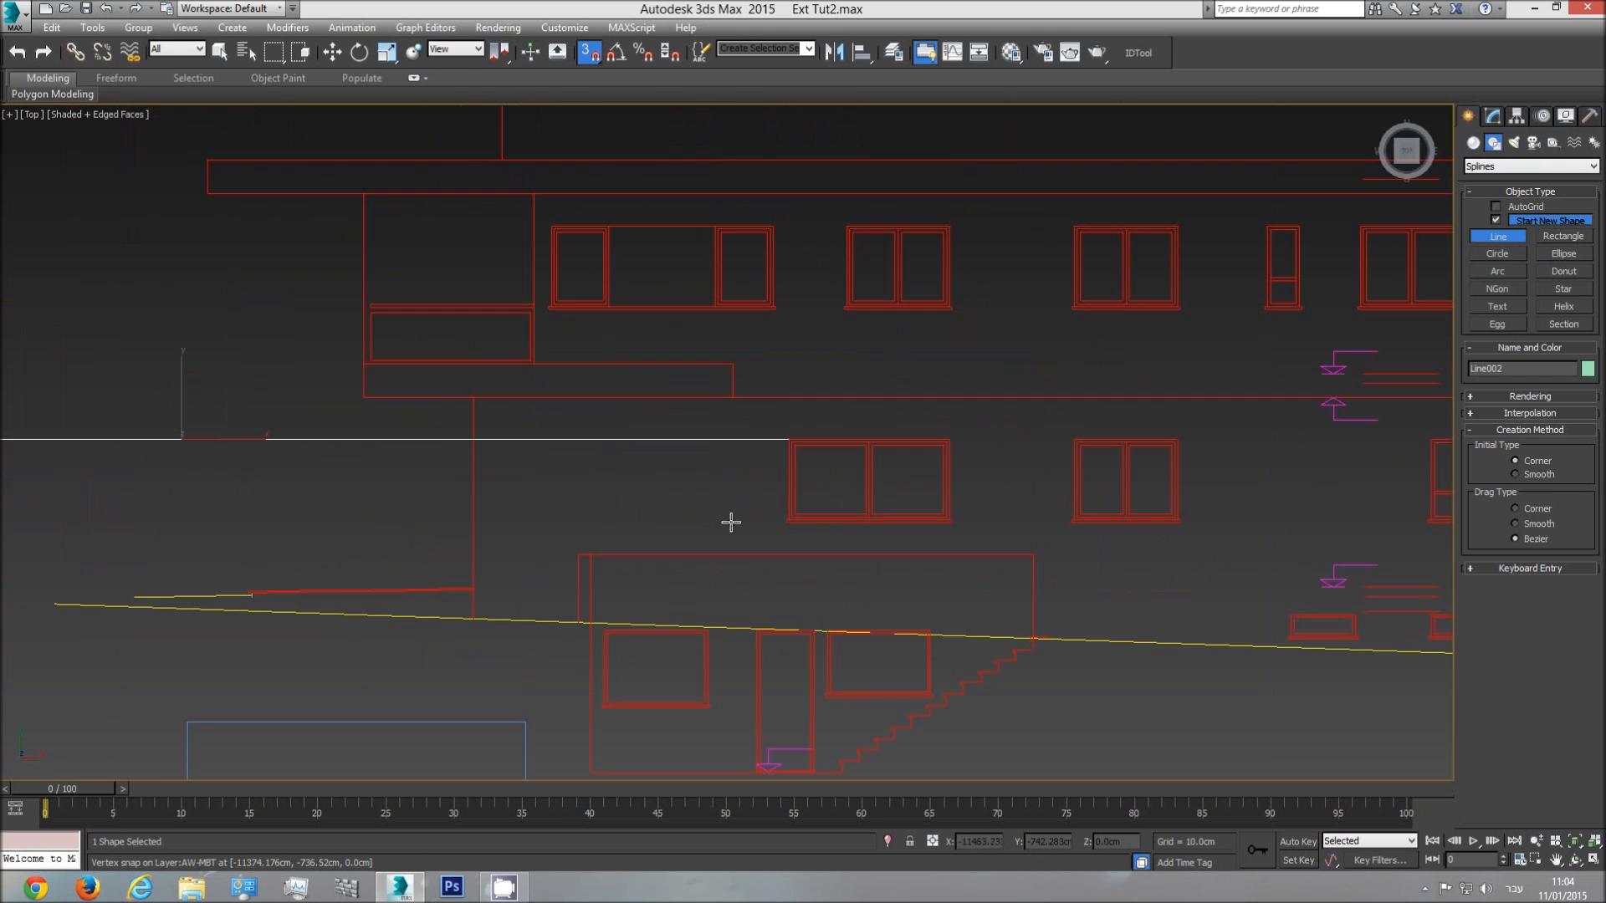
middle_click_drag(783, 515, 979, 509)
scroll(961, 513, "down", 2)
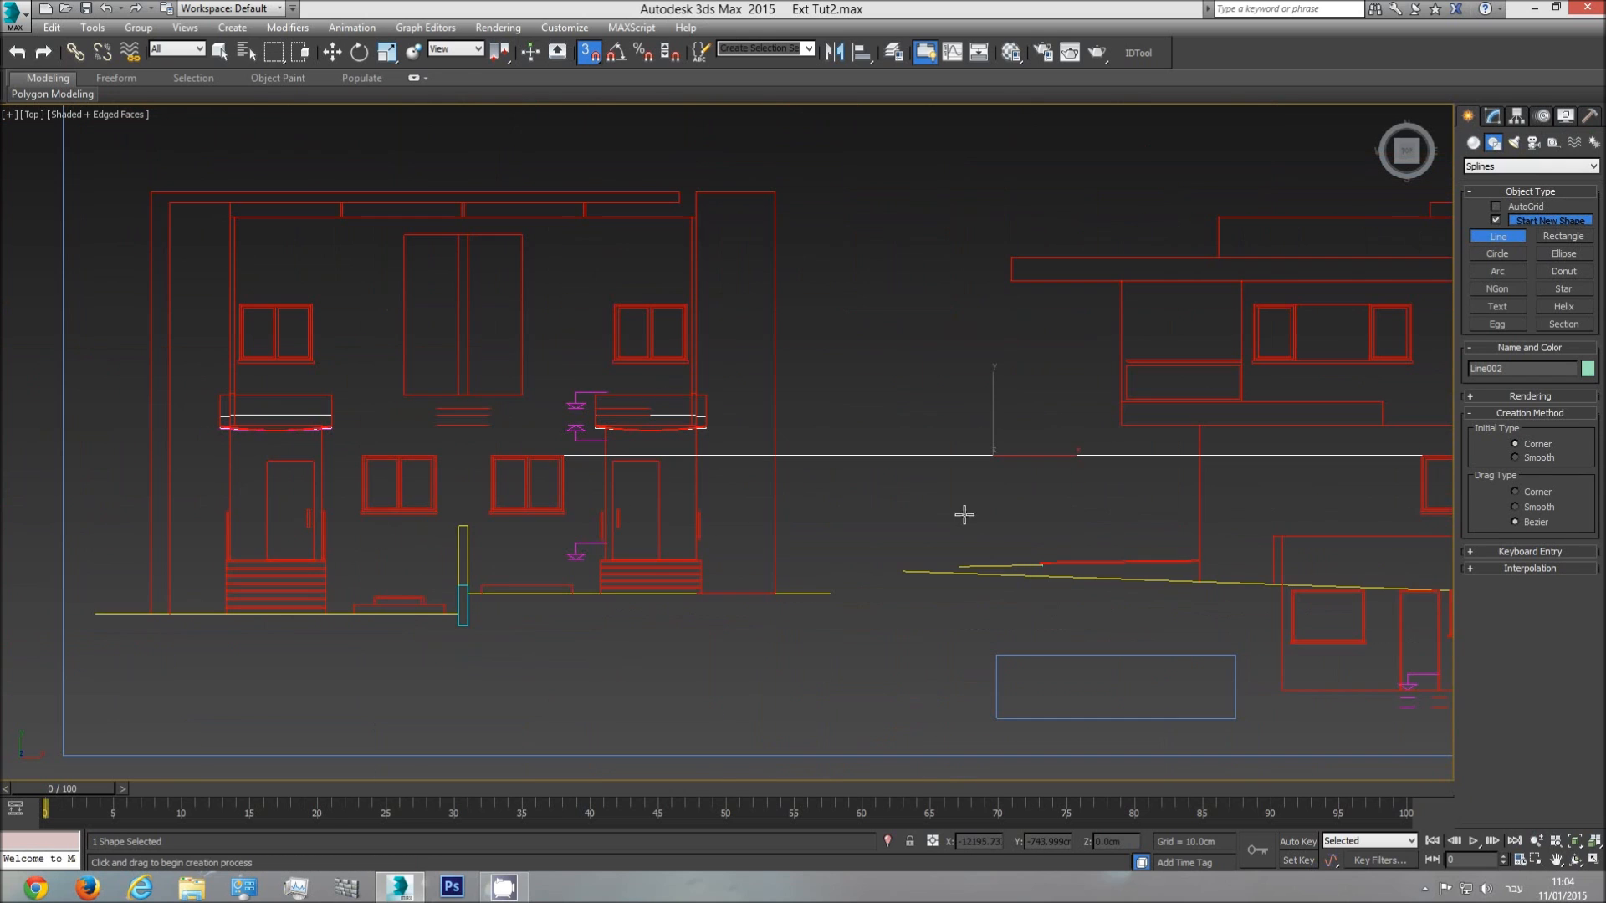
left_click(1415, 509)
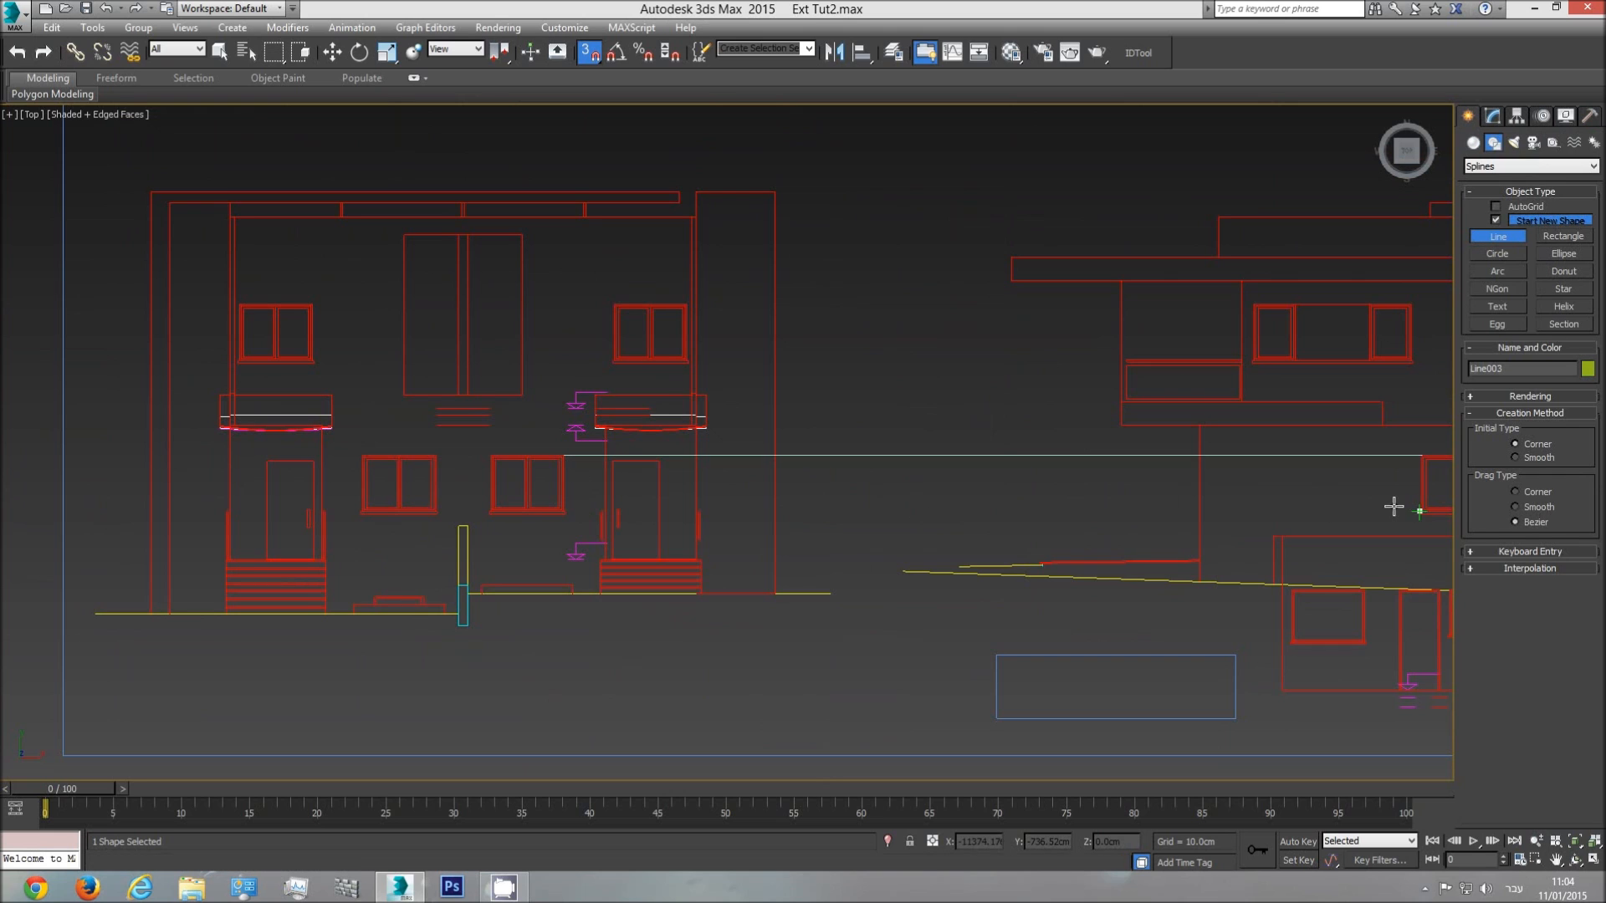
left_click(567, 502)
middle_click_drag(1073, 505, 684, 503)
middle_click_drag(426, 477, 786, 480)
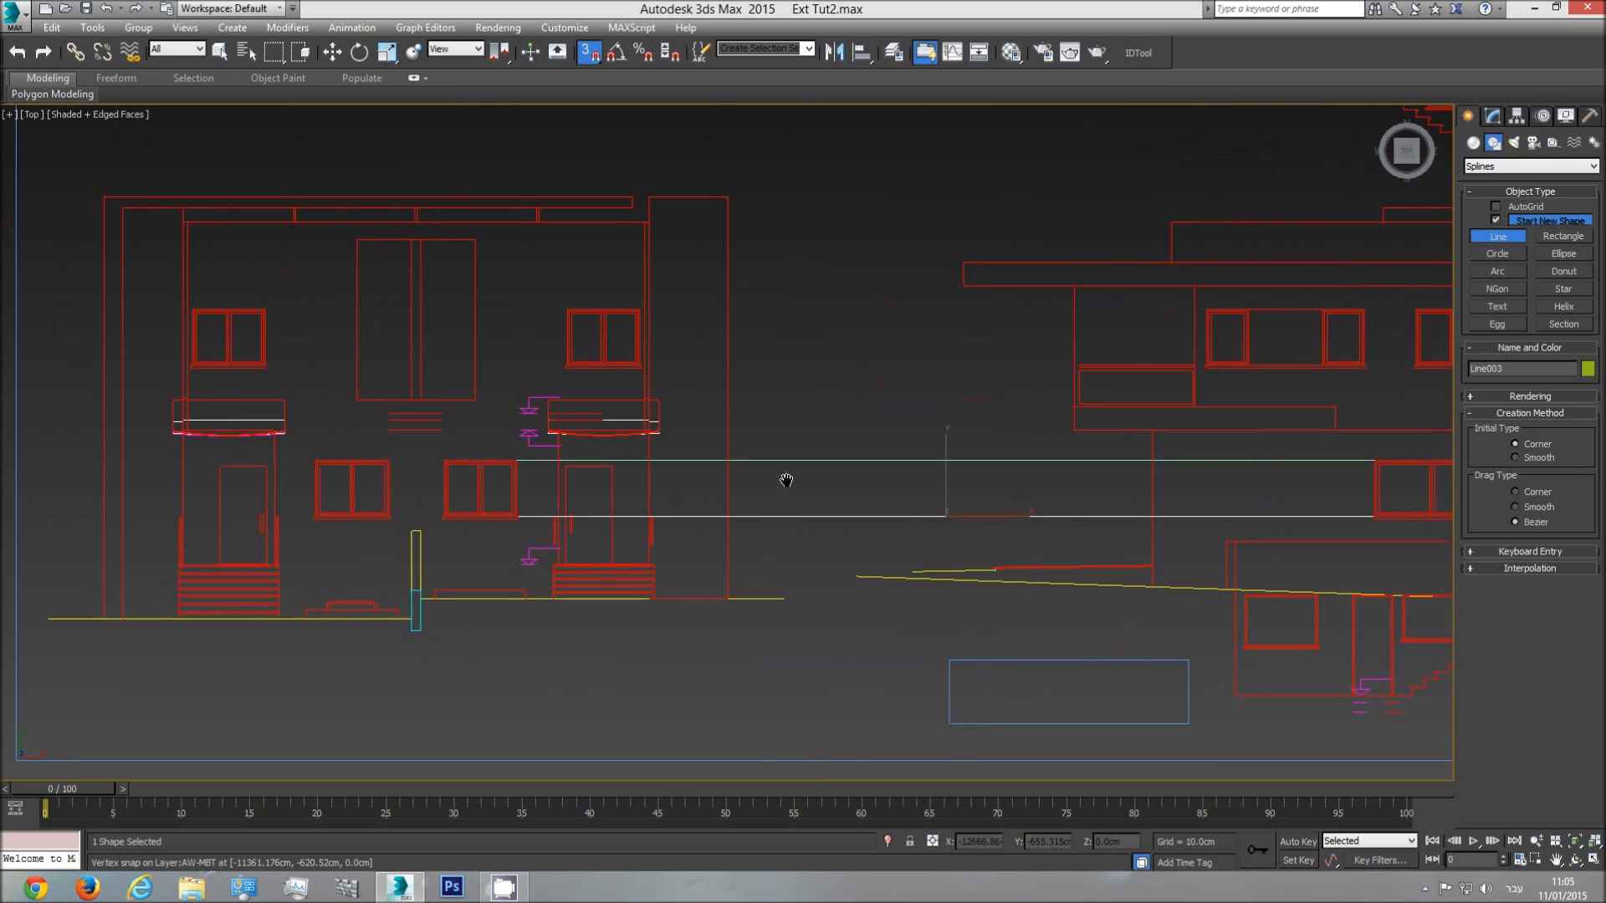
scroll(660, 477, "down", 2)
right_click(710, 484)
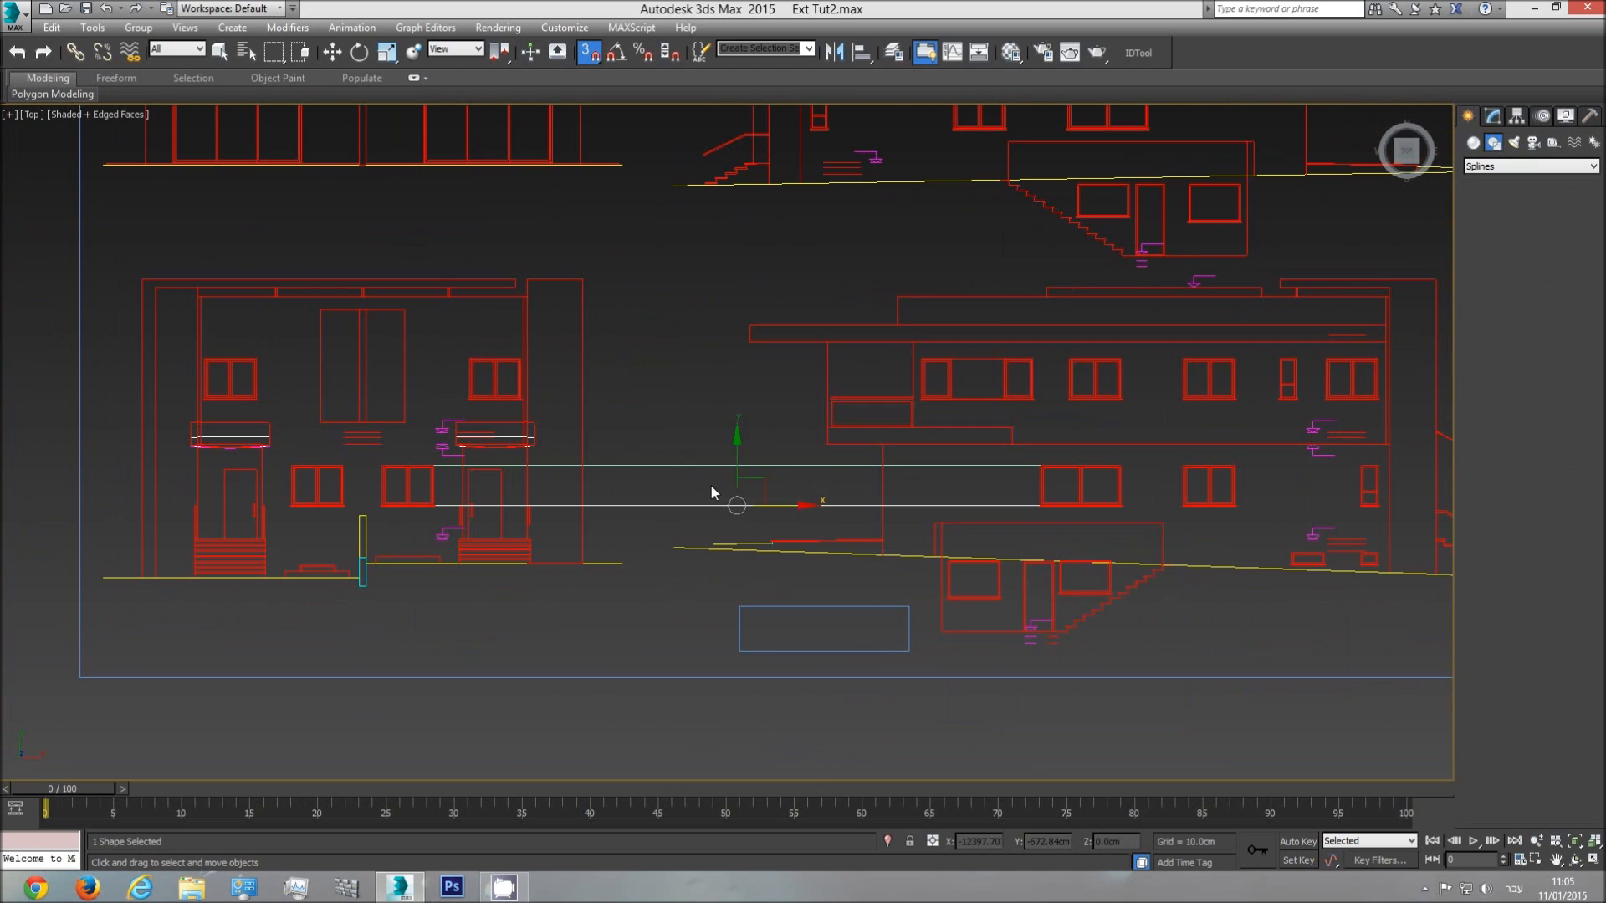
- Finish the line command and delete both straight comparison lines between the entrance elevation and the lower side elevation
right_click(710, 484)
right_click(708, 482)
key("Delete")
left_click(802, 465)
key("Delete")
- Create two boxes on the lower side elevation, from the ground floor level line up to the window sill and 230 cm up to the window head
middle_click_drag(853, 457, 755, 551)
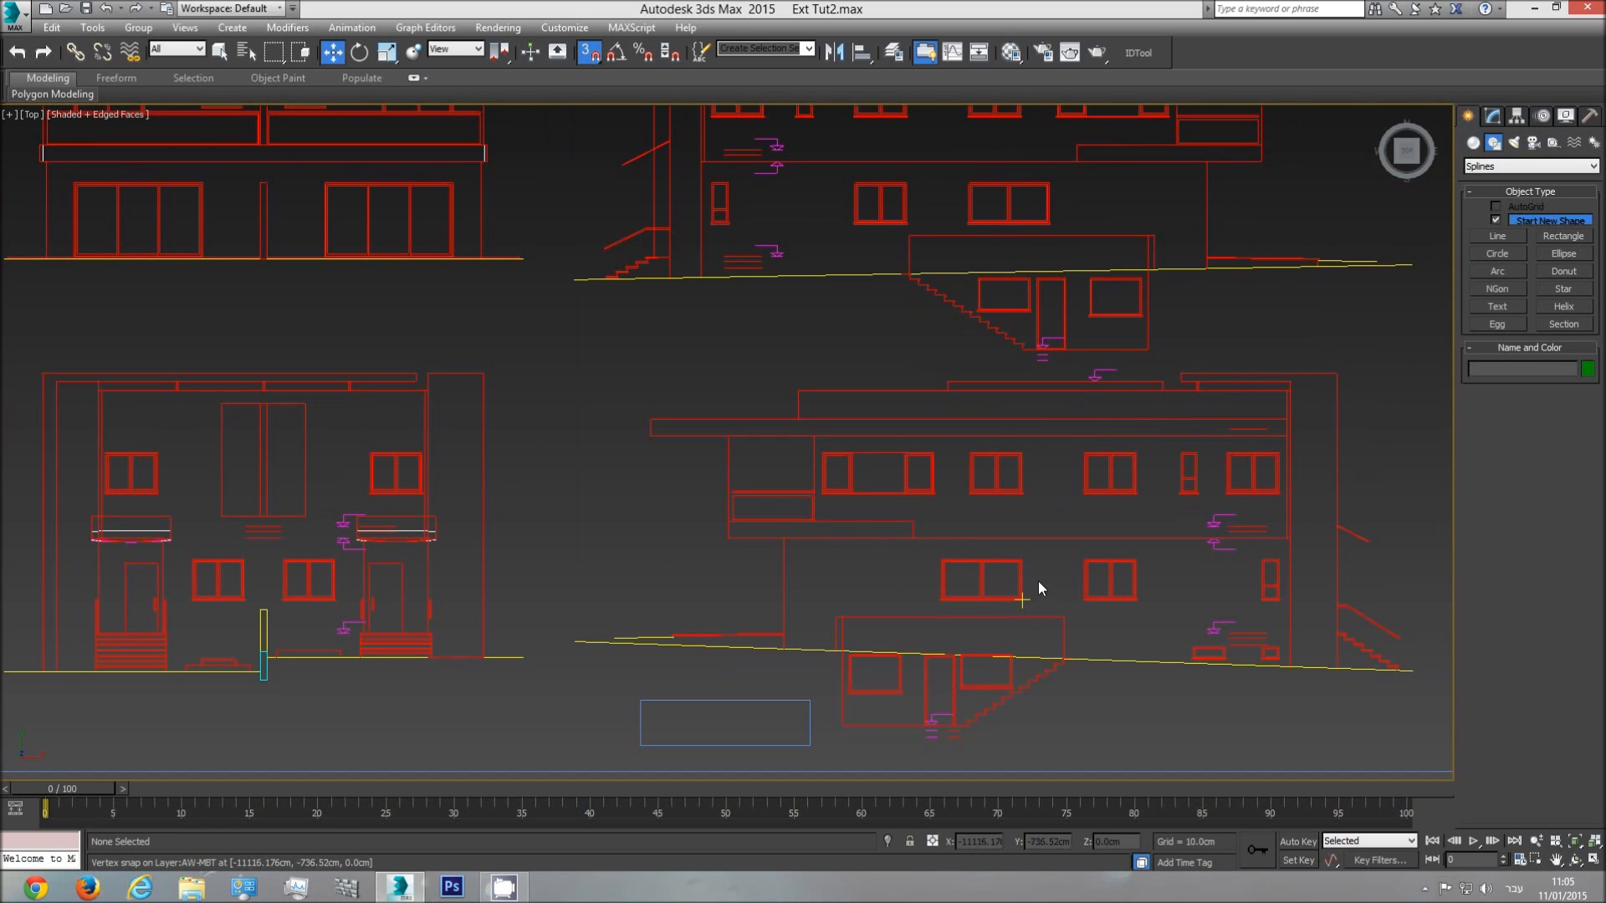
middle_click_drag(513, 227, 687, 291)
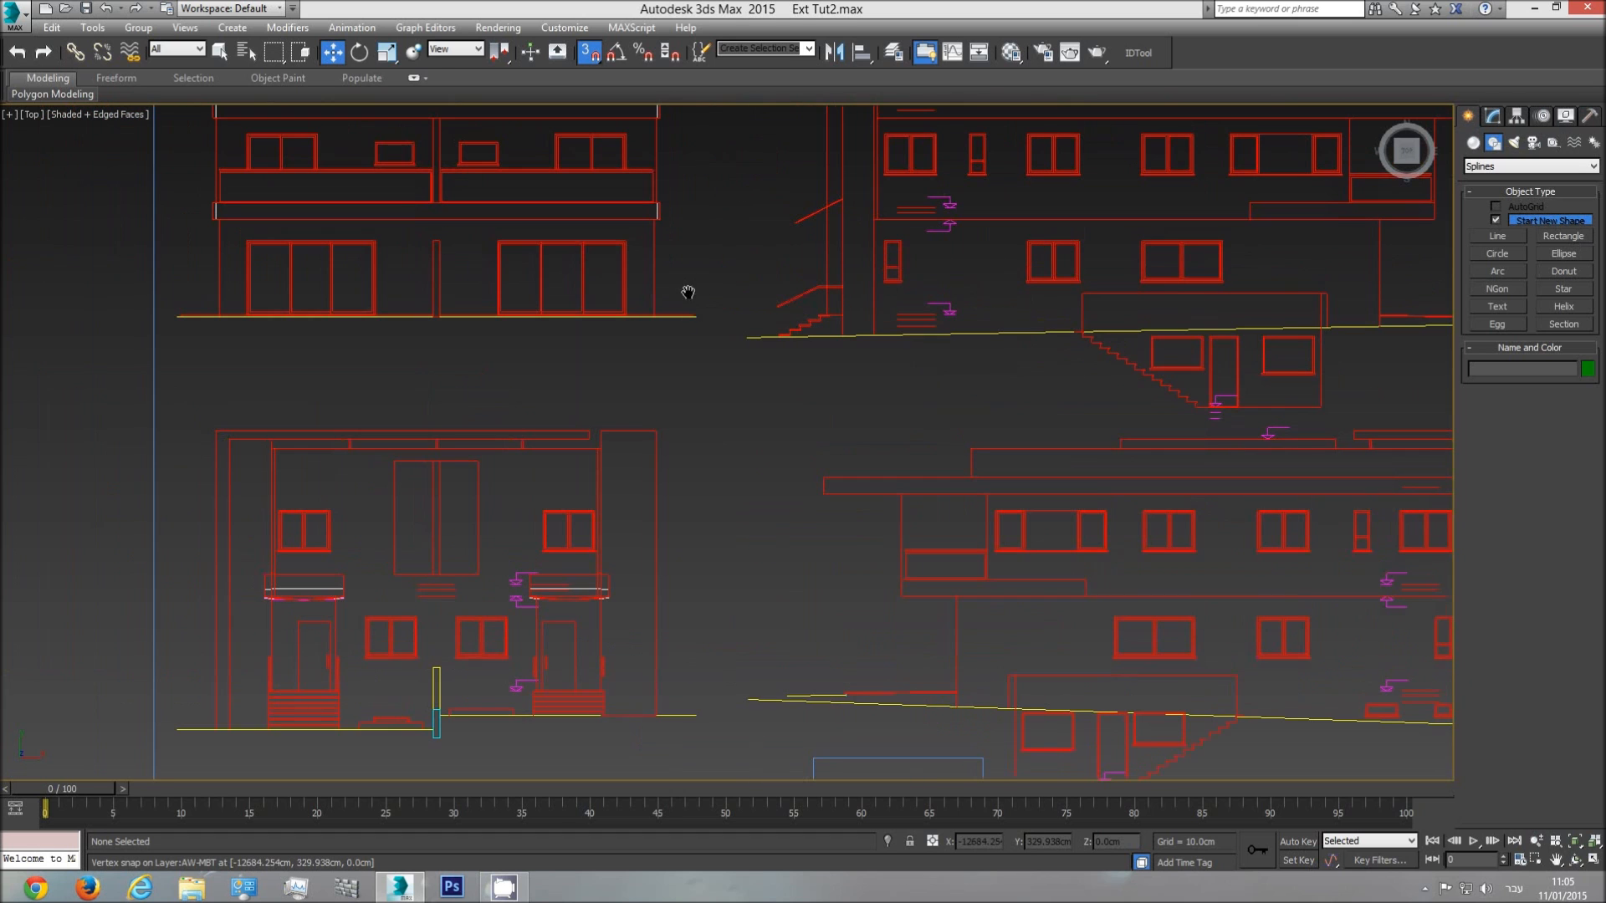
middle_click_drag(842, 542, 704, 481)
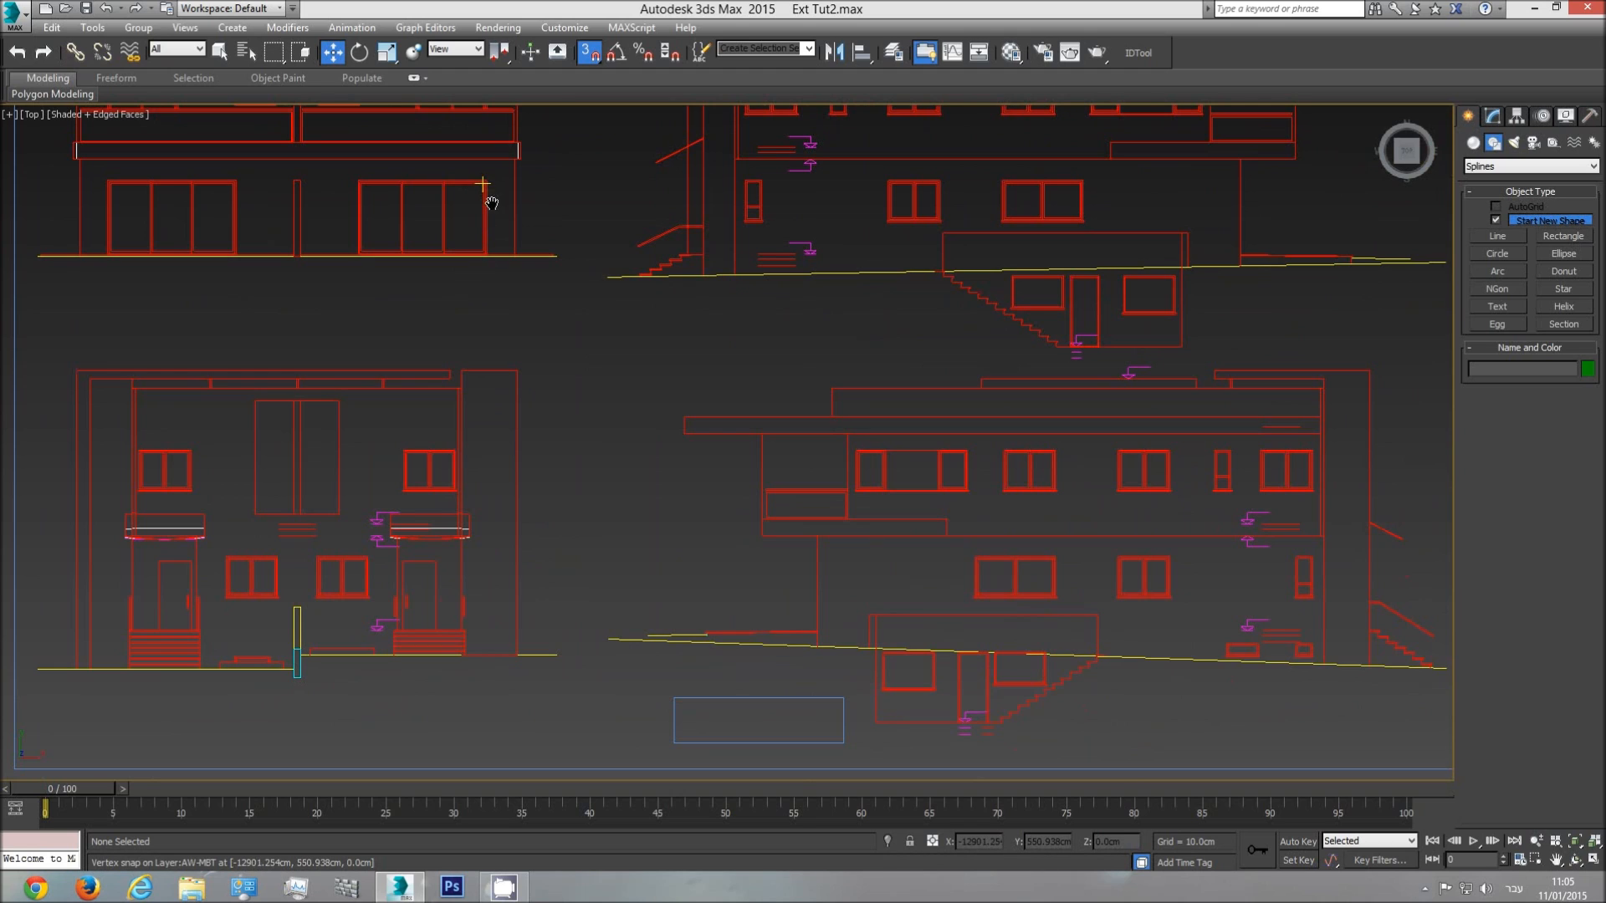
middle_click_drag(492, 203, 499, 325)
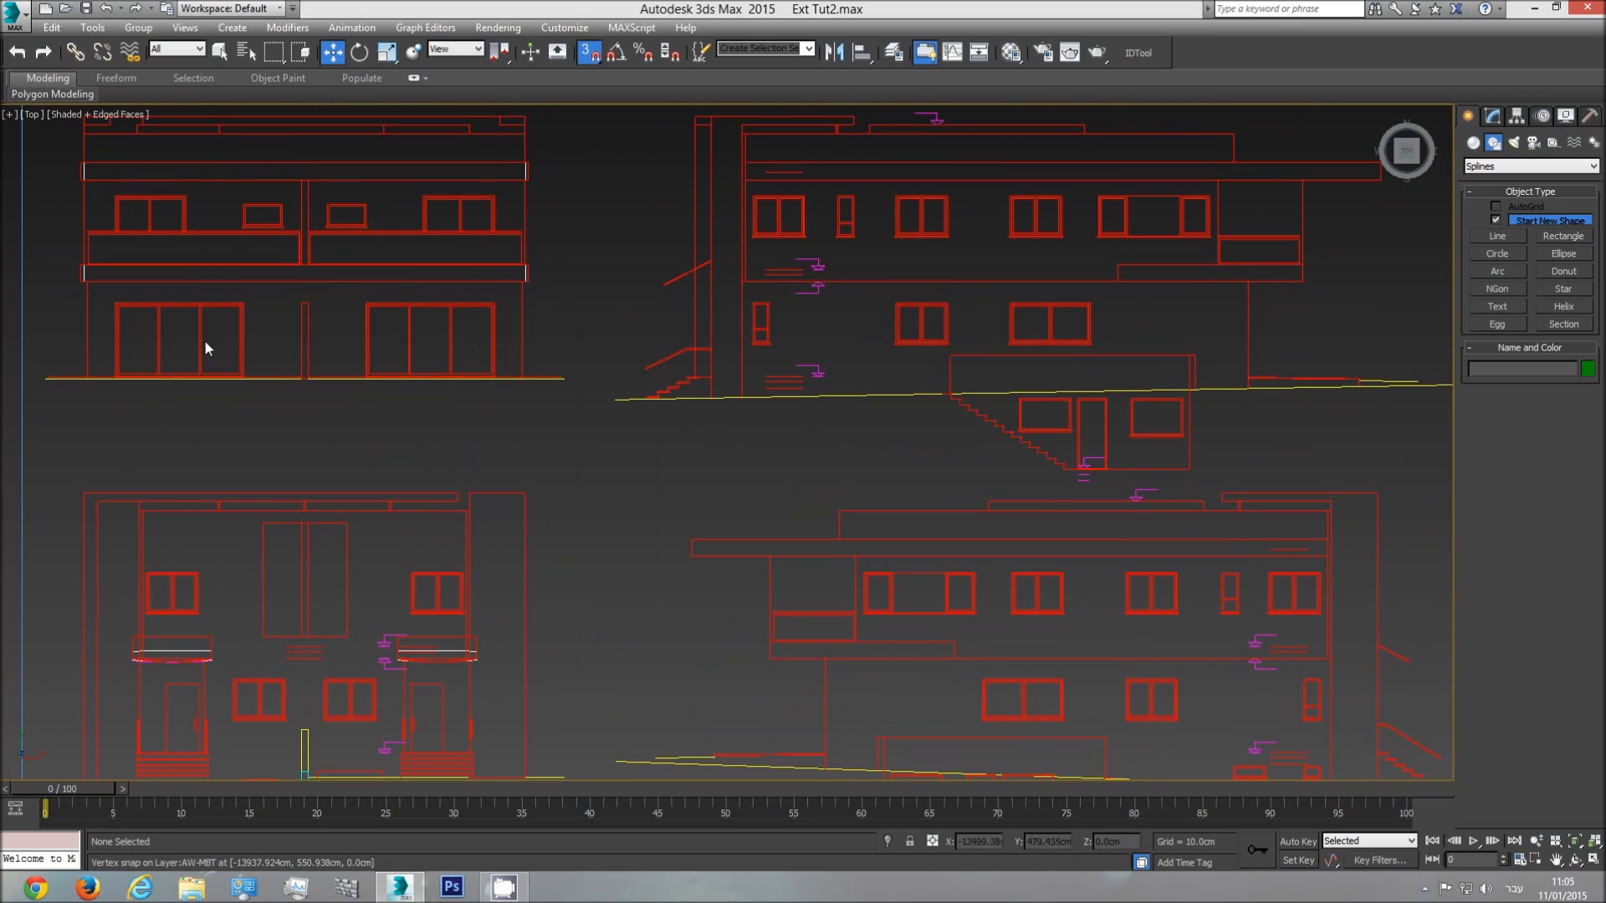
middle_click_drag(1021, 702, 970, 623)
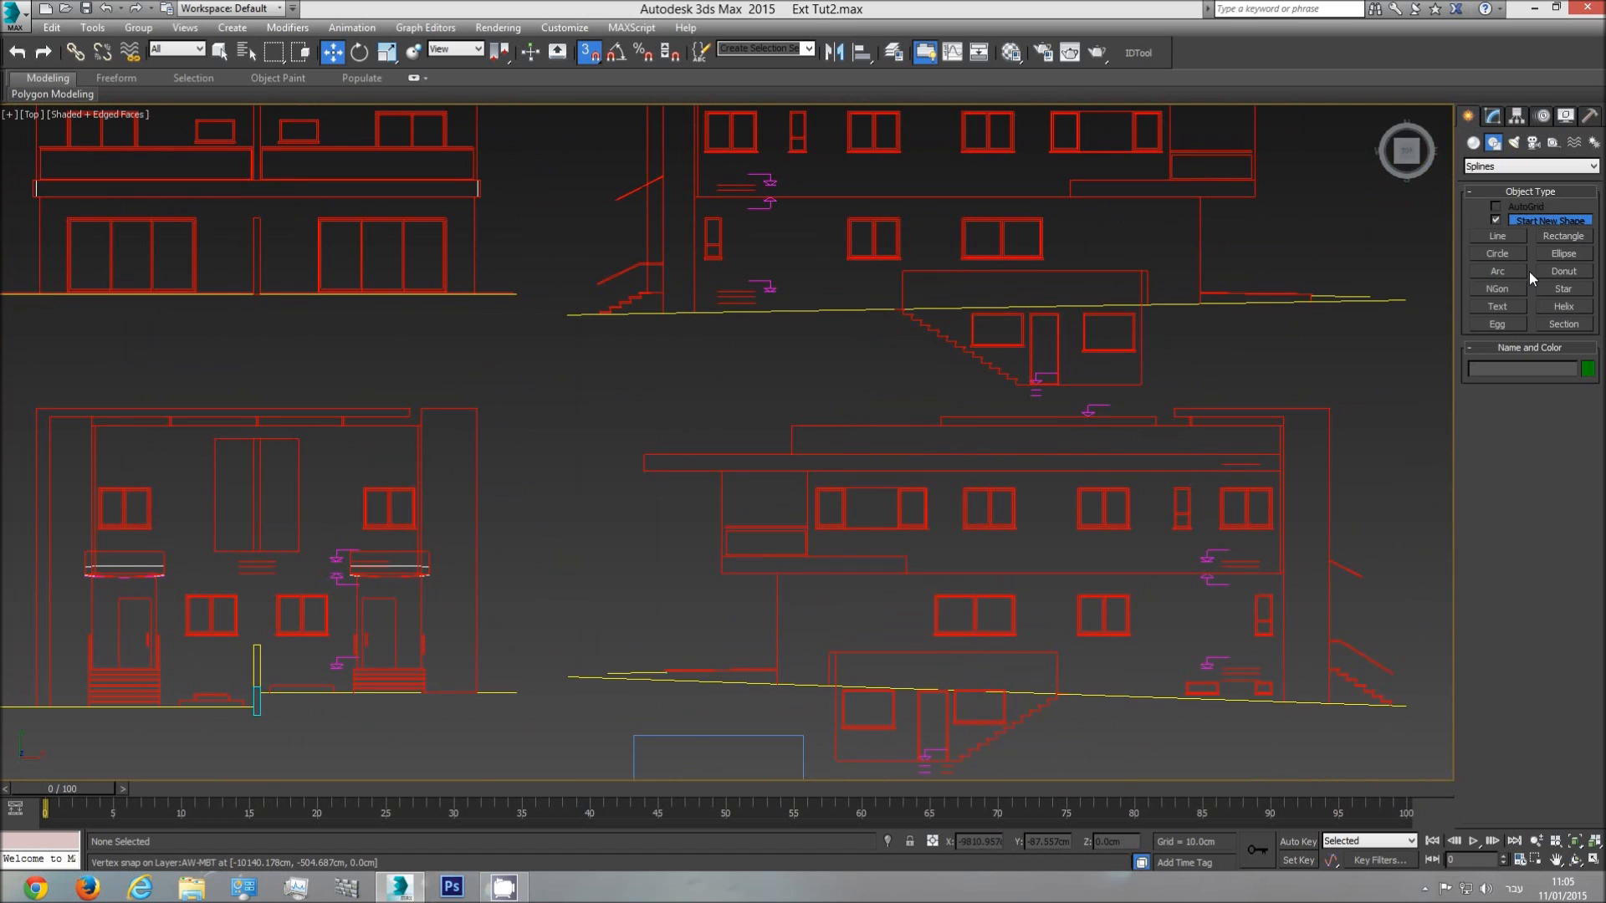
left_click(1473, 143)
left_click(1497, 223)
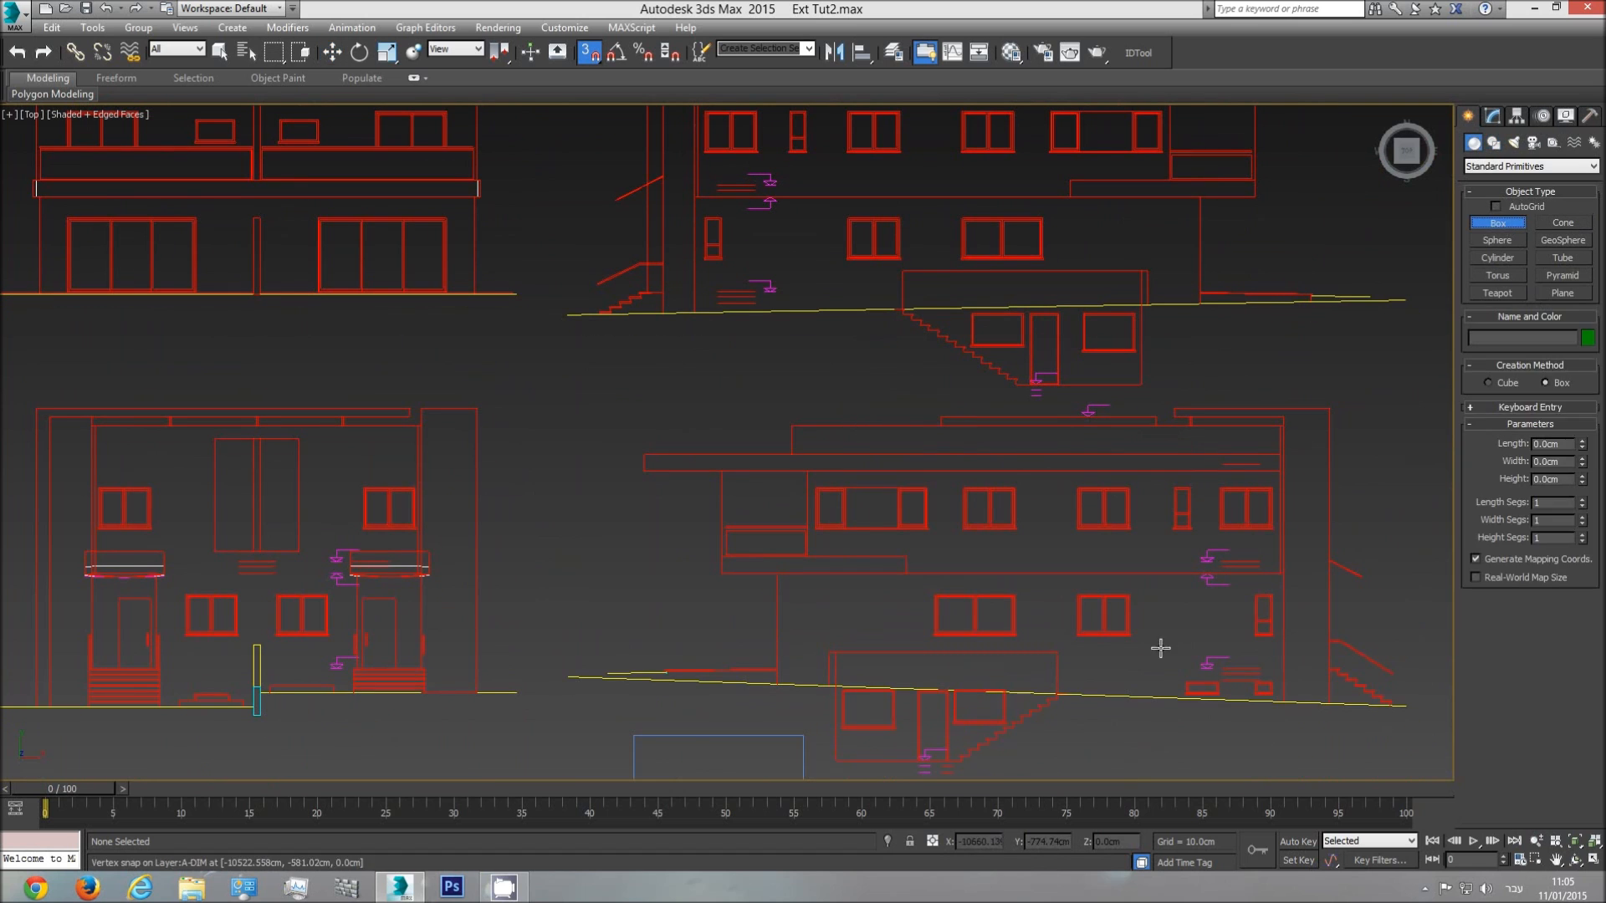
scroll(1254, 702, "up", 4)
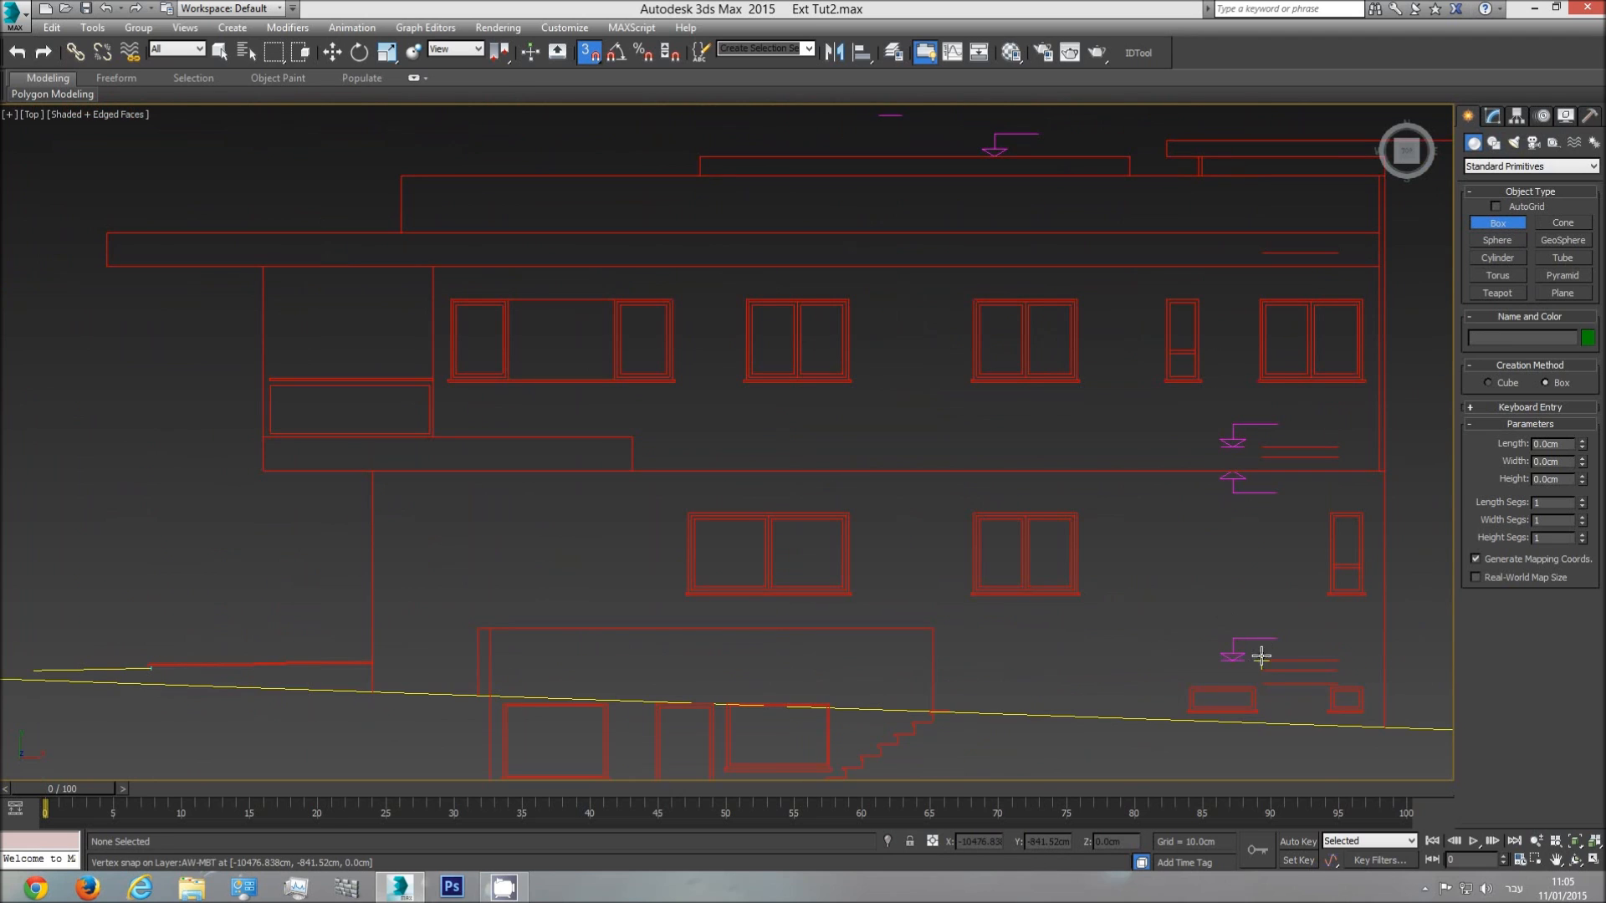
left_click_drag(1262, 658, 1079, 580)
left_click(1328, 656)
left_click_drag(1334, 660, 1312, 362)
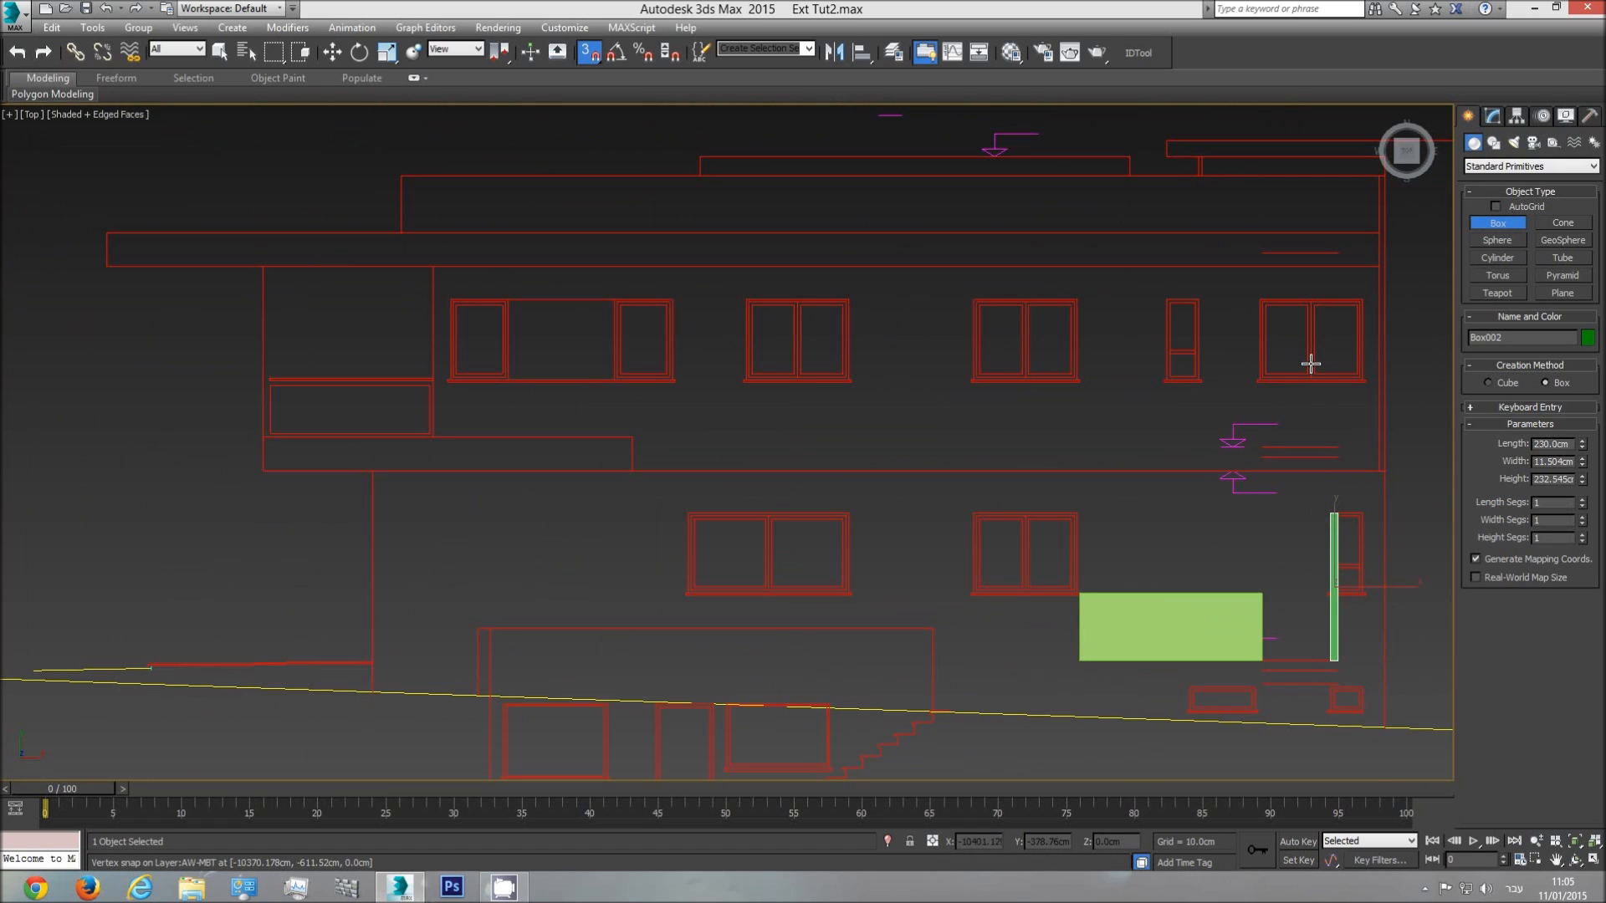
- Select both boxes and move them to the upper side elevation, snapping them to its ground floor level line
right_click(1204, 508)
left_click(1171, 635, "ctrl")
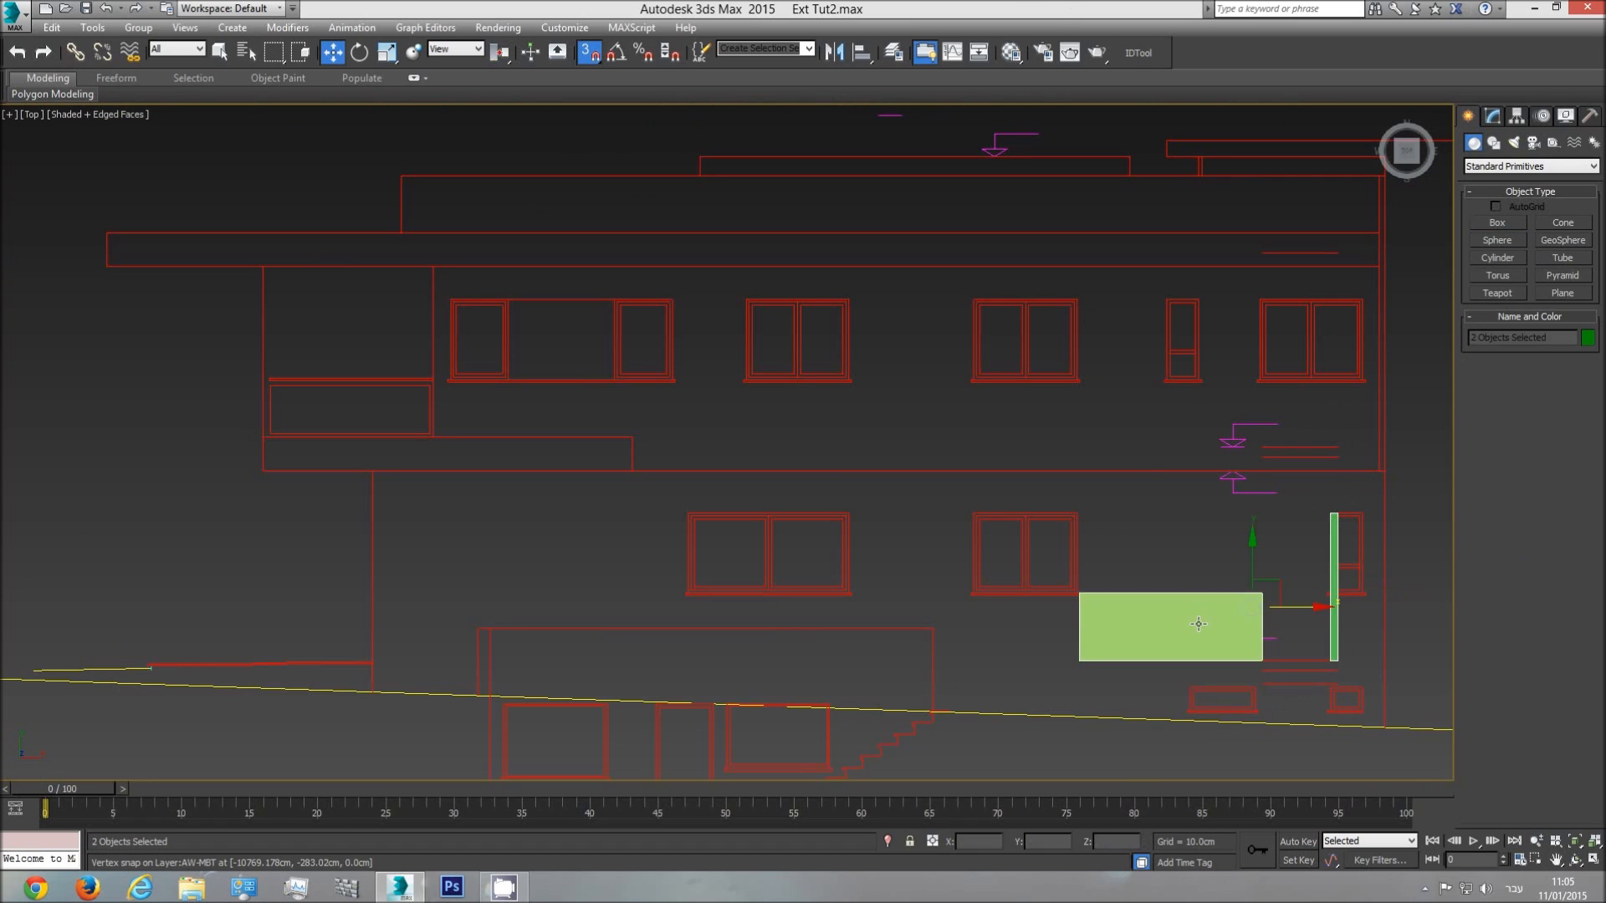
scroll(1190, 652, "down", 3)
left_click_drag(1211, 637, 797, 253)
scroll(715, 263, "up", 6)
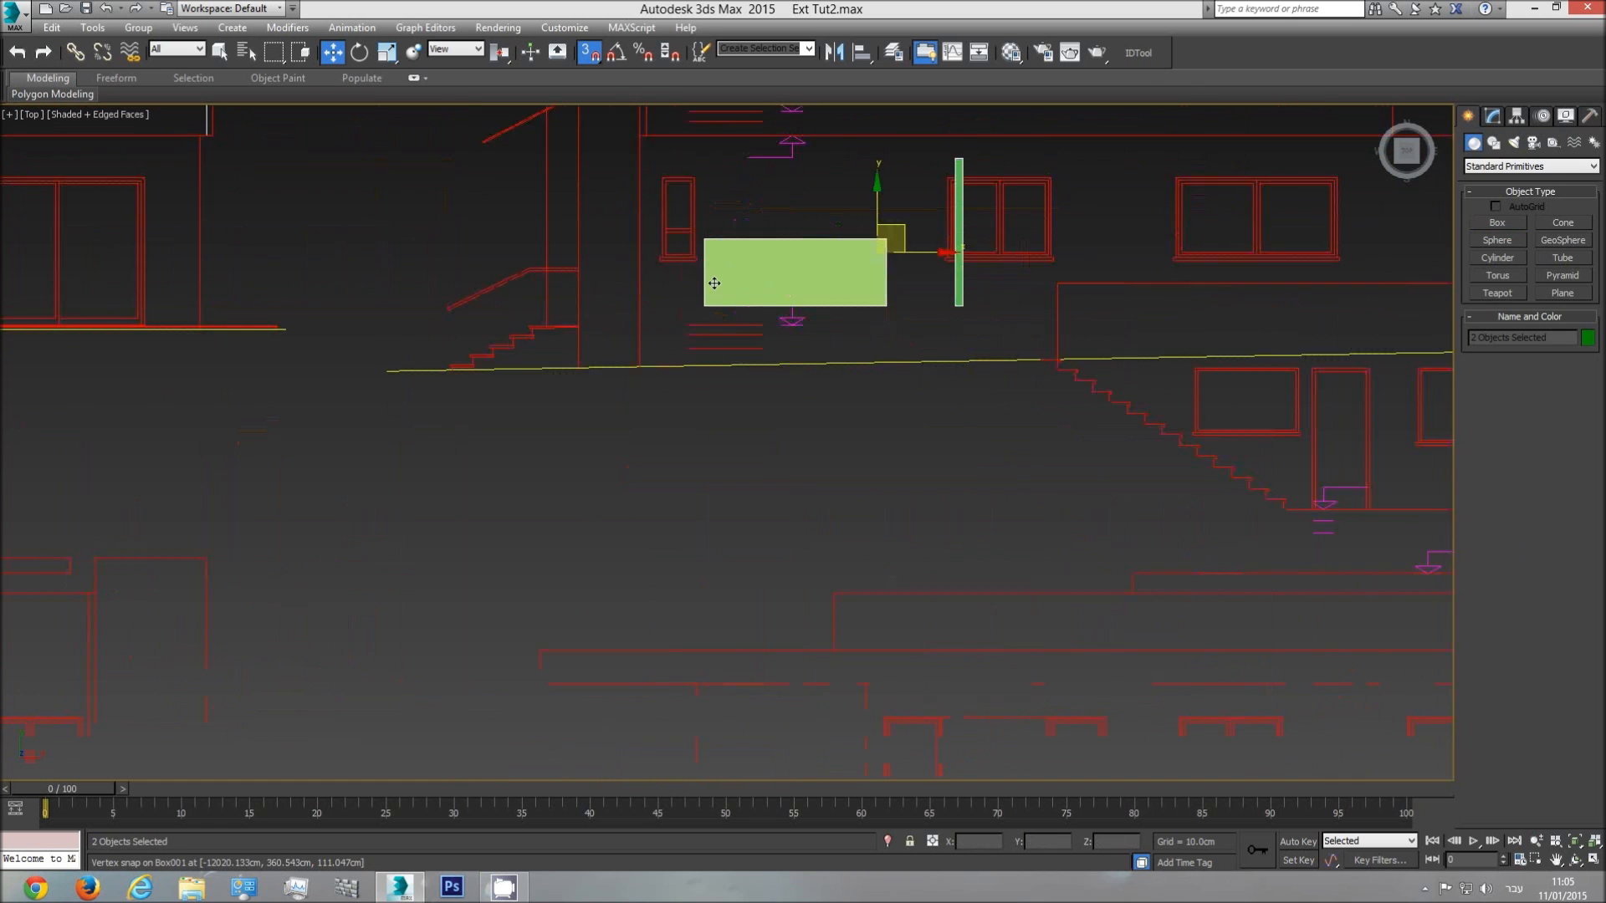
left_click_drag(694, 329, 658, 363)
middle_click_drag(696, 314, 712, 376)
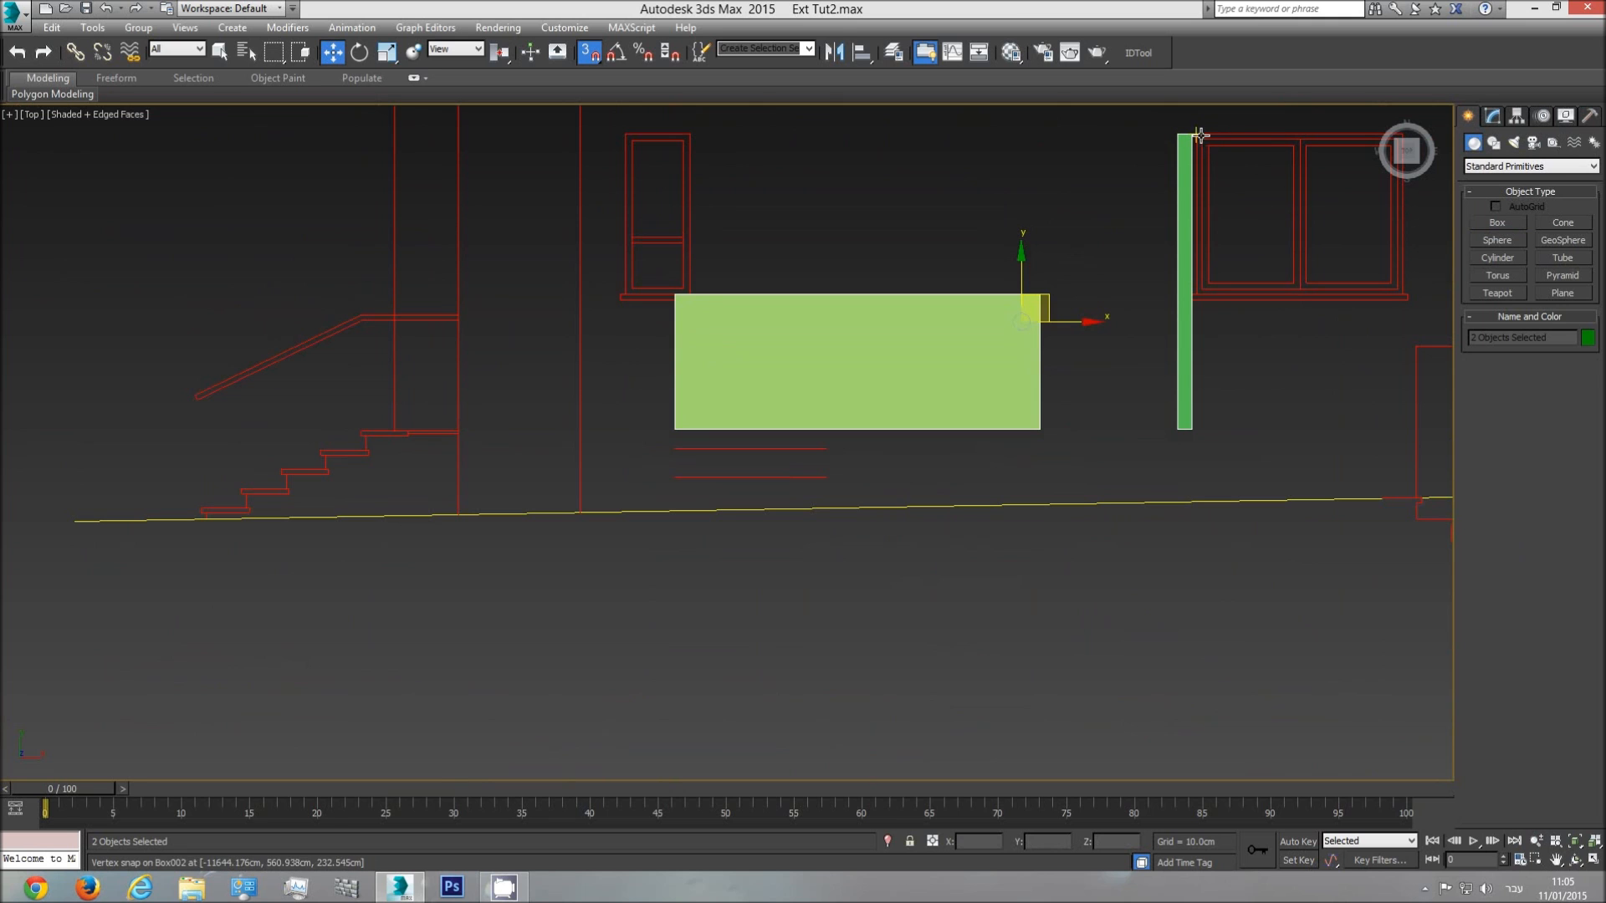
- Move both boxes to the ground line of the elevation with the large glazed doors, compare the opening's head height, and clear the selection
scroll(960, 415, "down", 8)
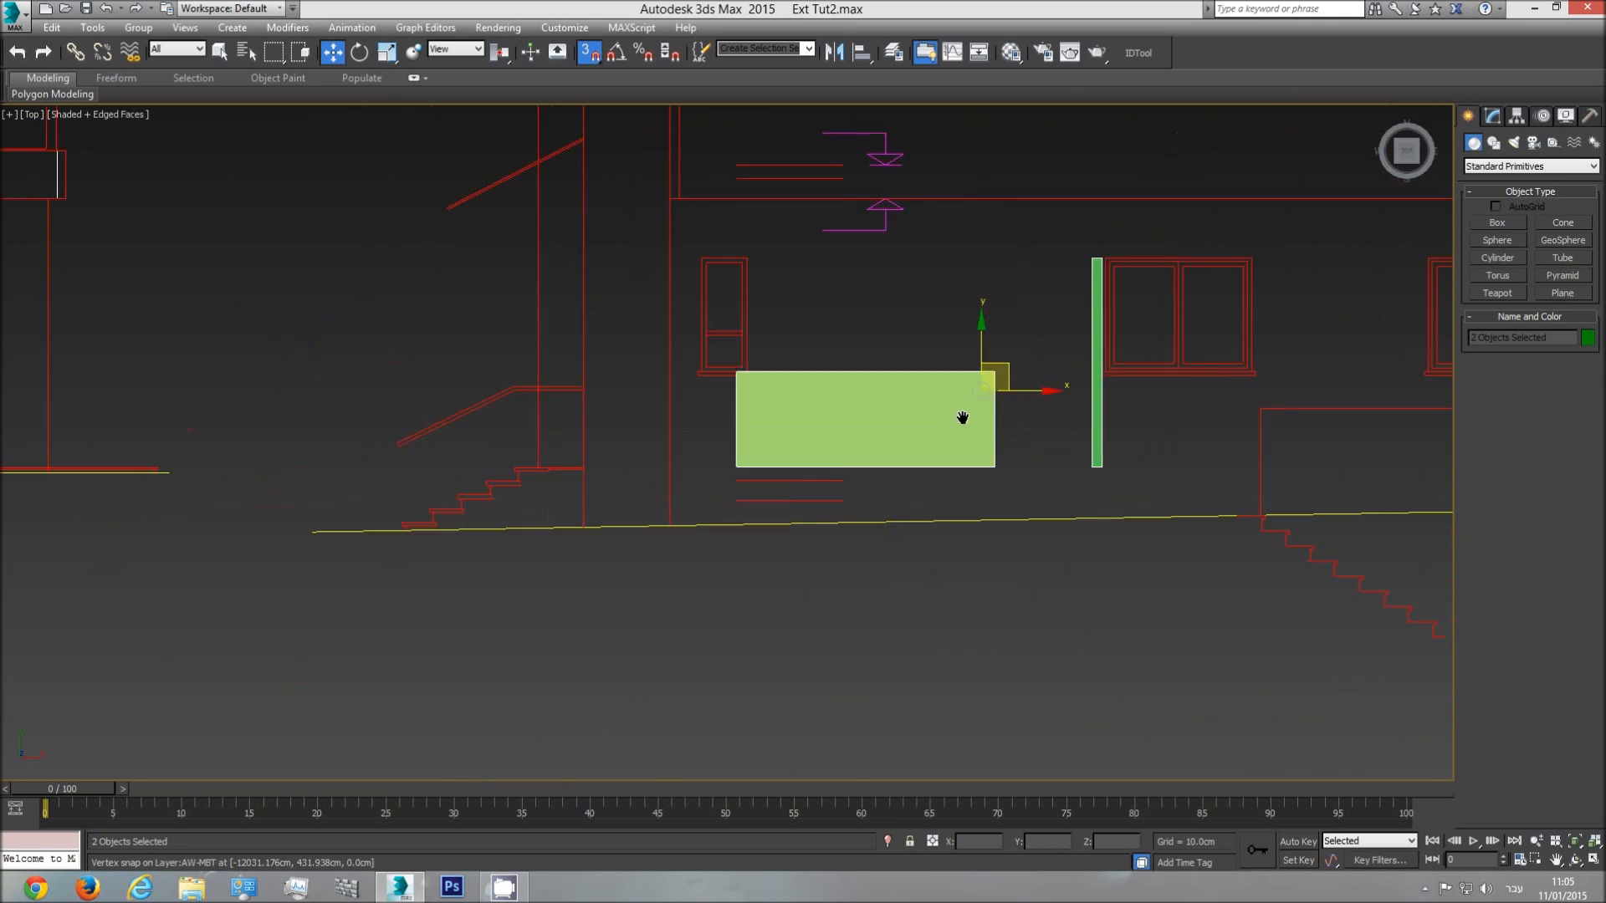
middle_click_drag(1187, 685, 1083, 474)
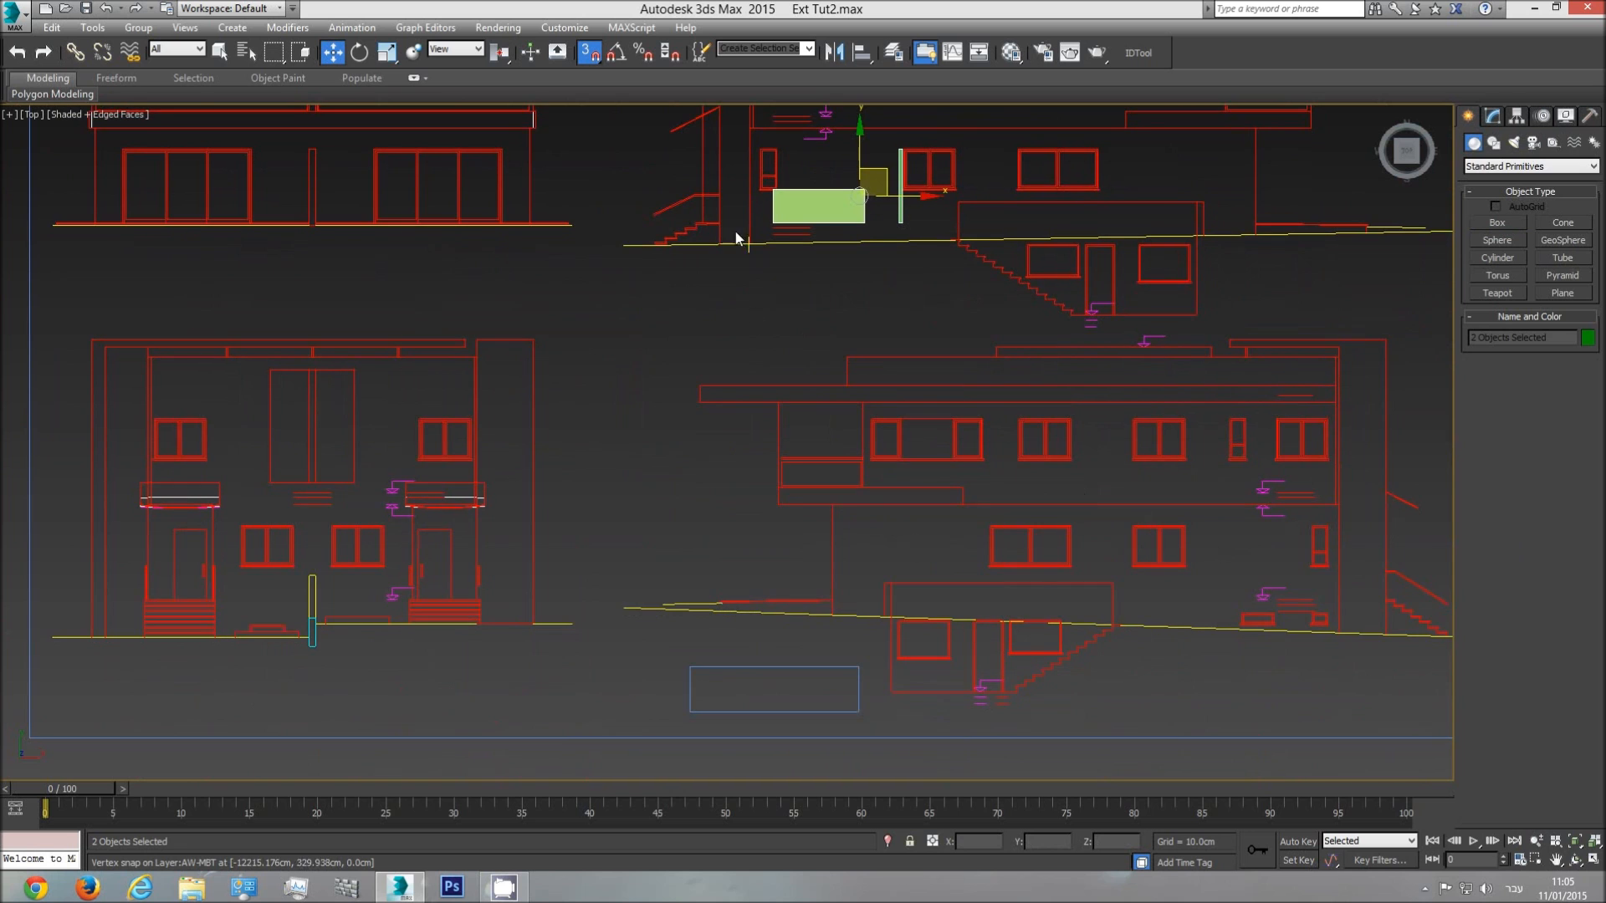
middle_click_drag(735, 240, 771, 459)
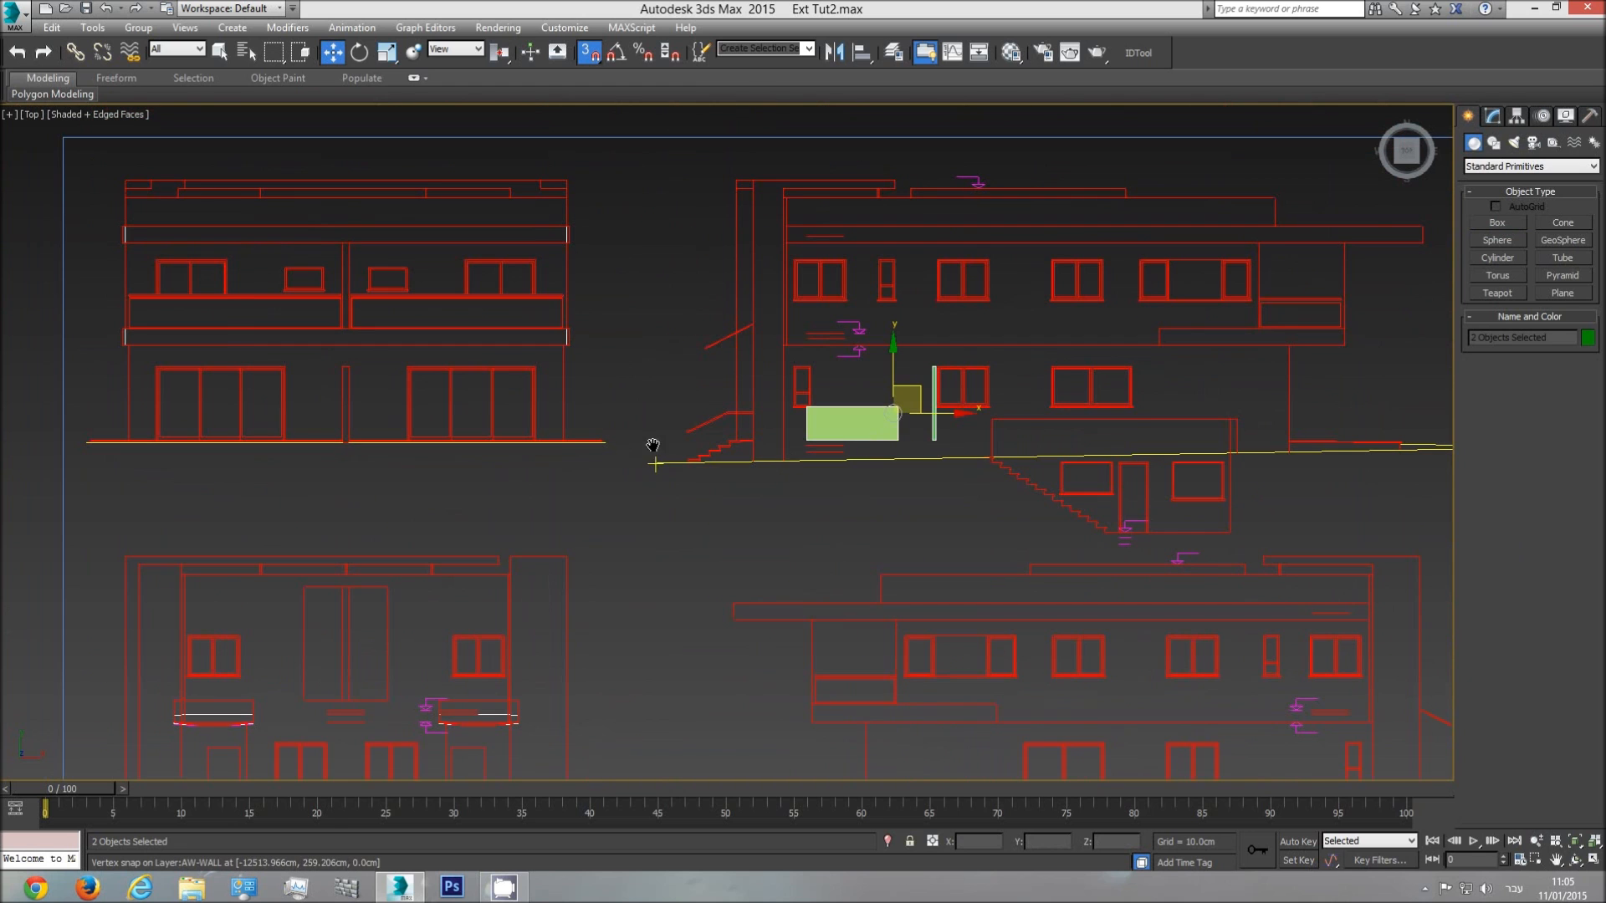
middle_click_drag(929, 455, 1026, 455)
scroll(1030, 430, "up", 3)
left_click_drag(1036, 412, 413, 420)
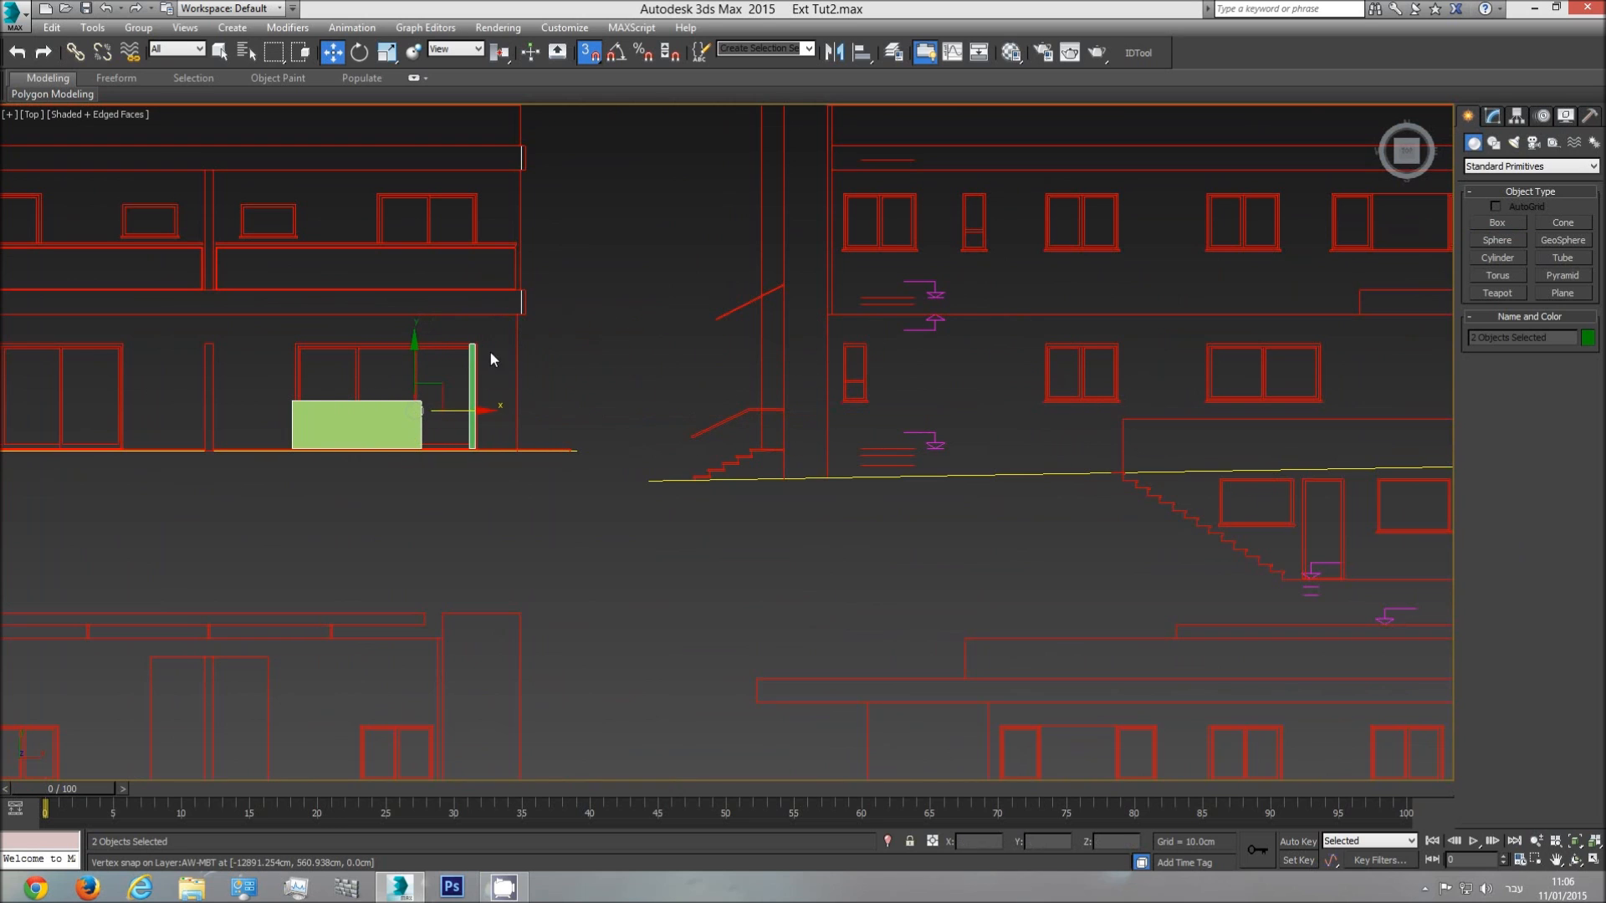
scroll(467, 345, "up", 3)
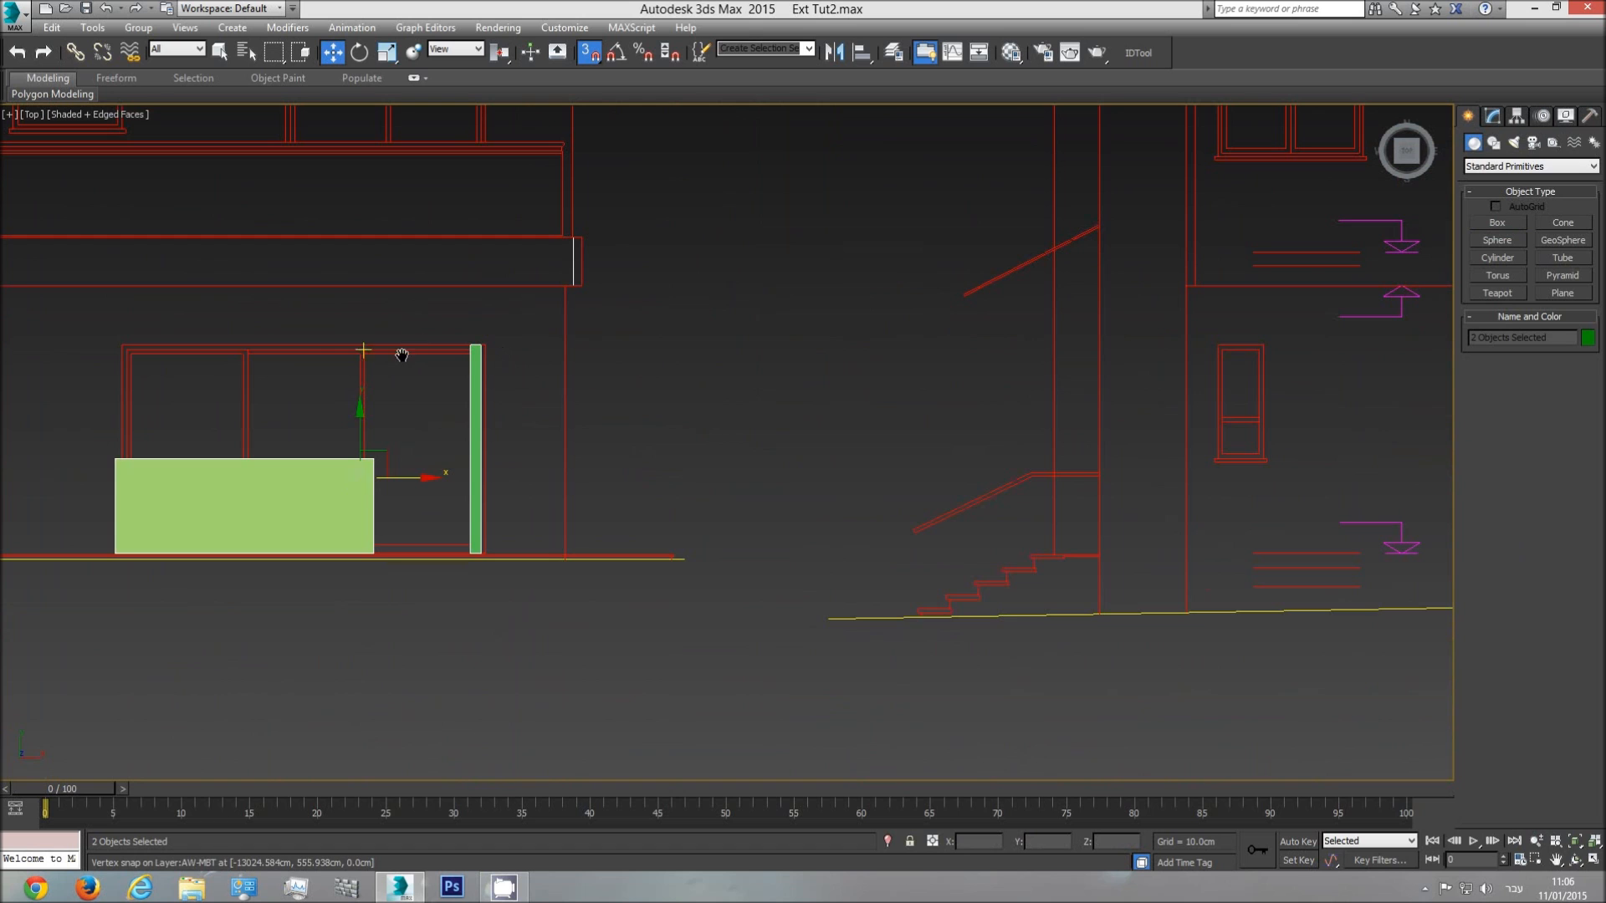
middle_click_drag(362, 348, 573, 353)
scroll(679, 351, "up", 2)
scroll(703, 351, "up", 2)
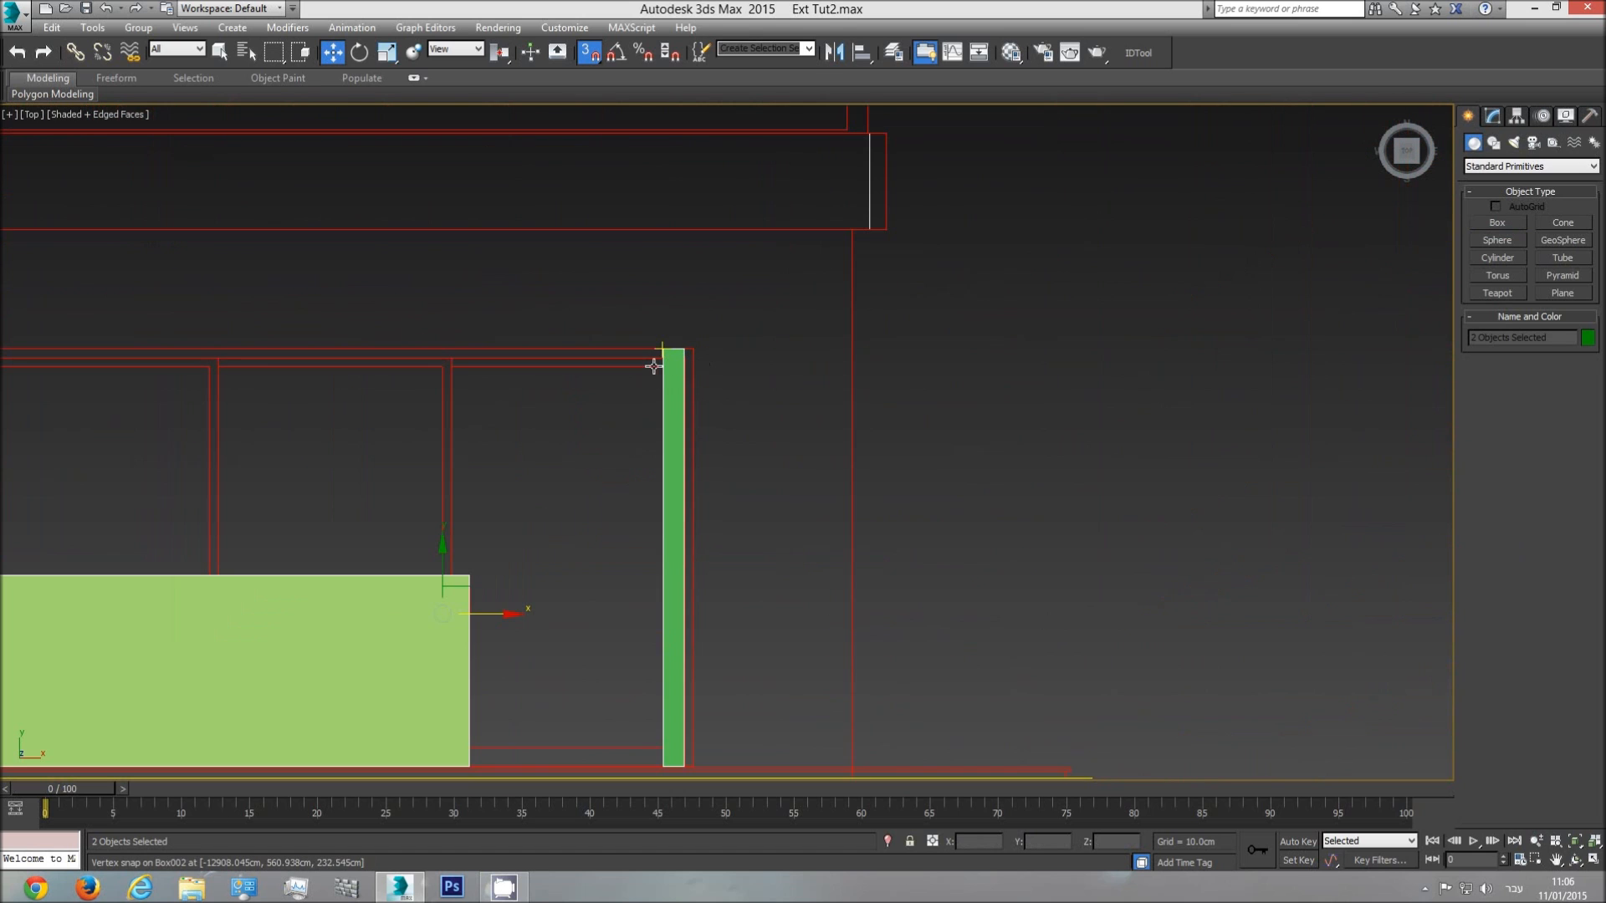
scroll(655, 394, "down", 10)
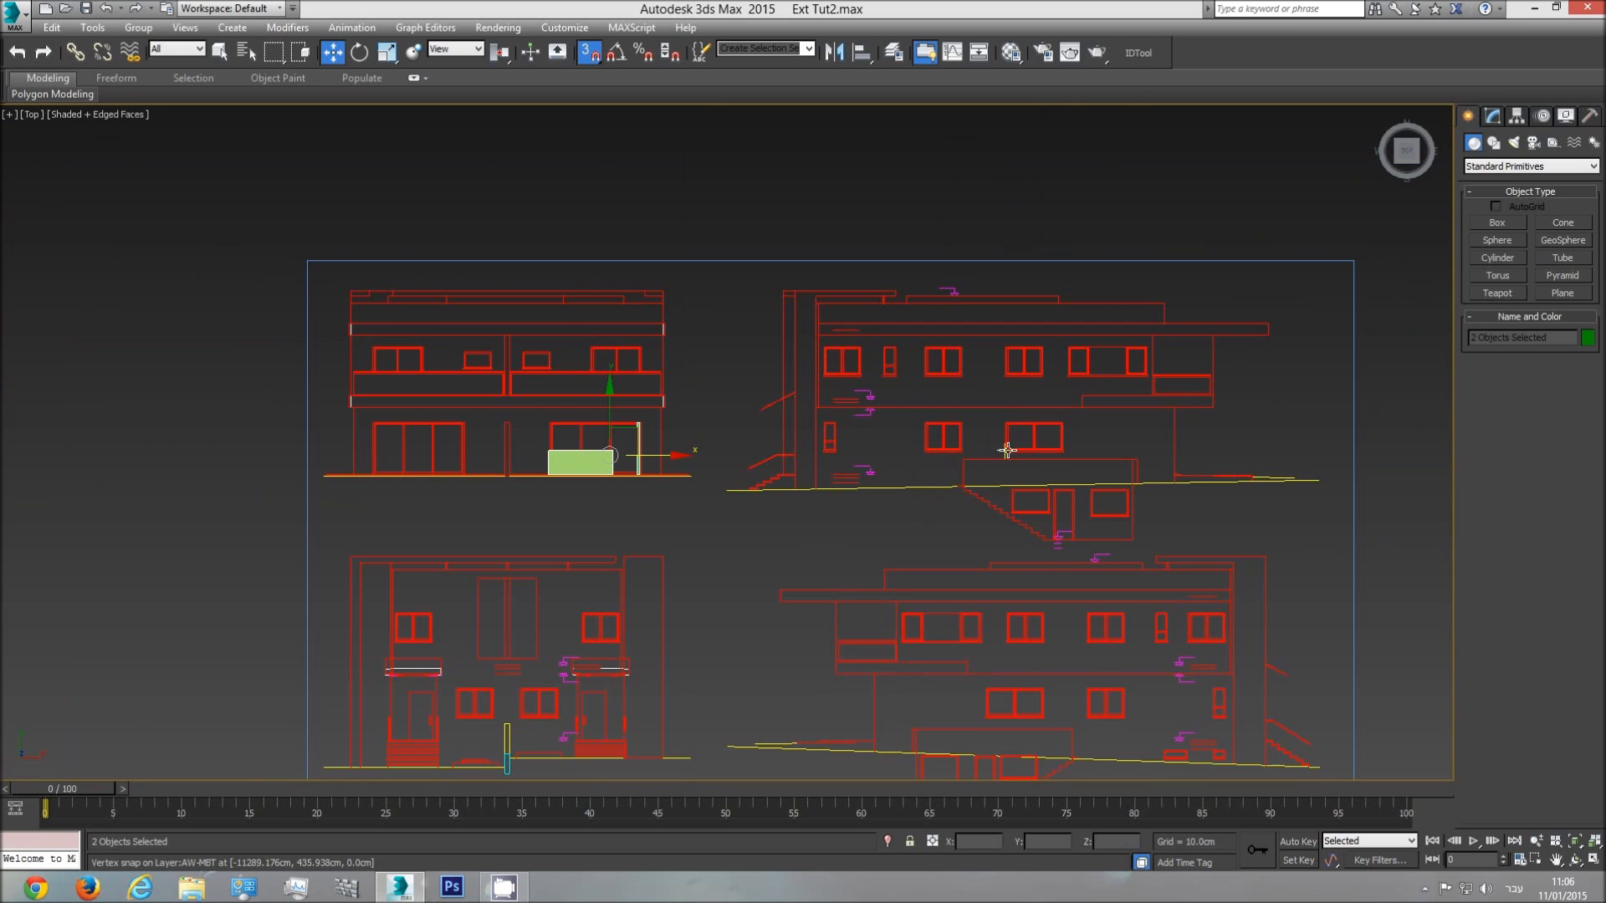
middle_click_drag(638, 456, 704, 456)
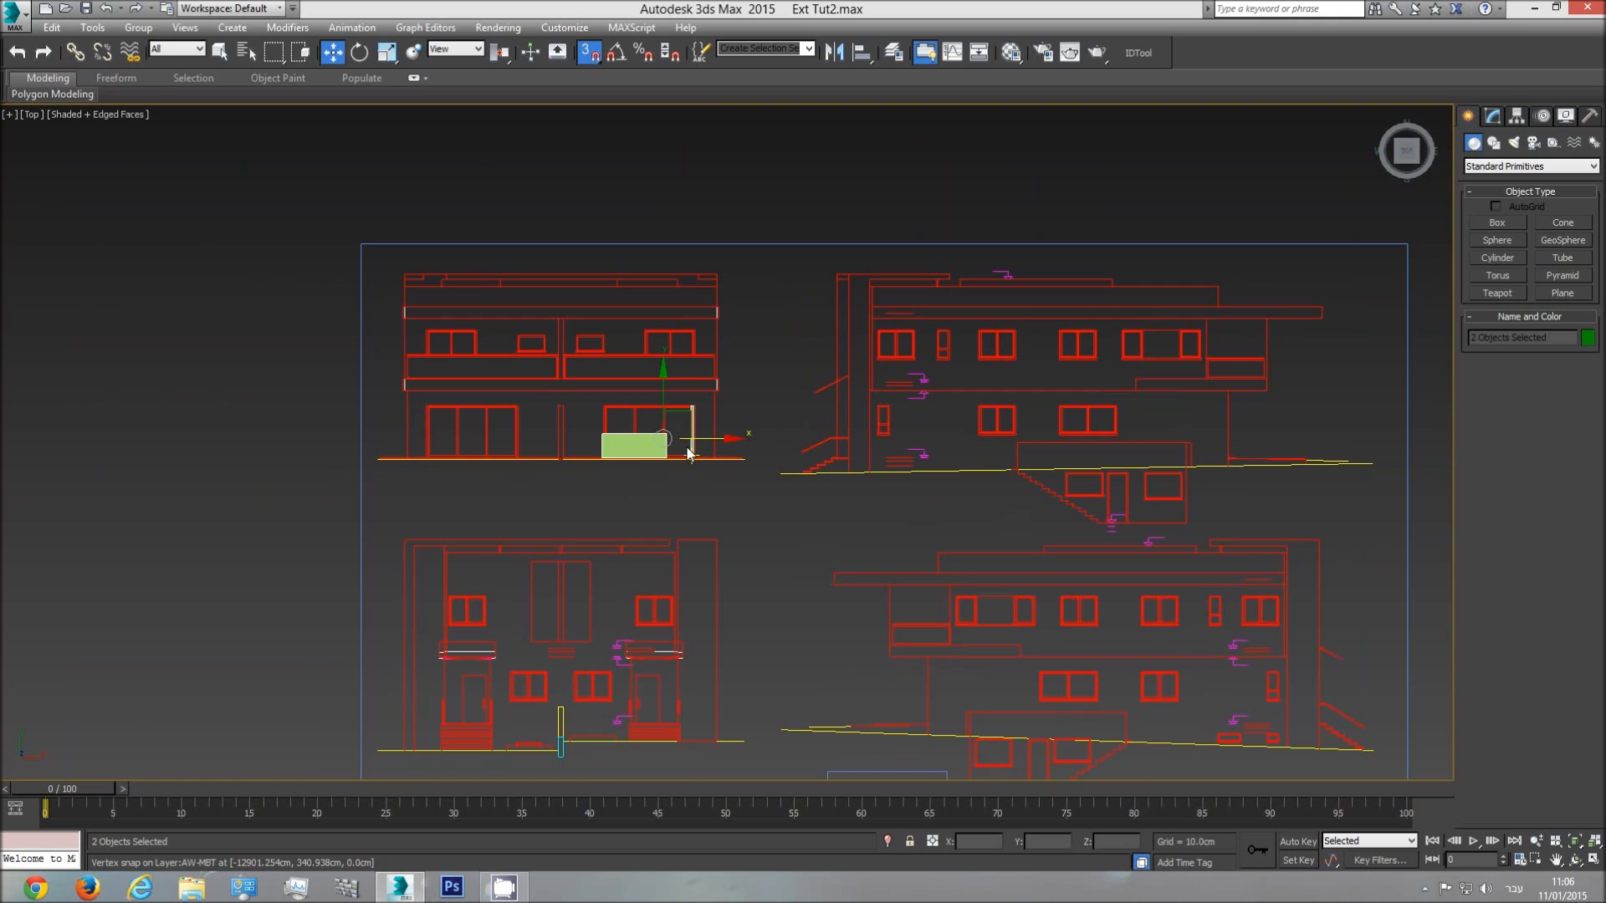
scroll(687, 453, "up", 5)
left_click(796, 461)
- Select the building's horizontal floor polygon in perspective and delete it, leaving only the walls above the plan
key("p")
left_click(1574, 840)
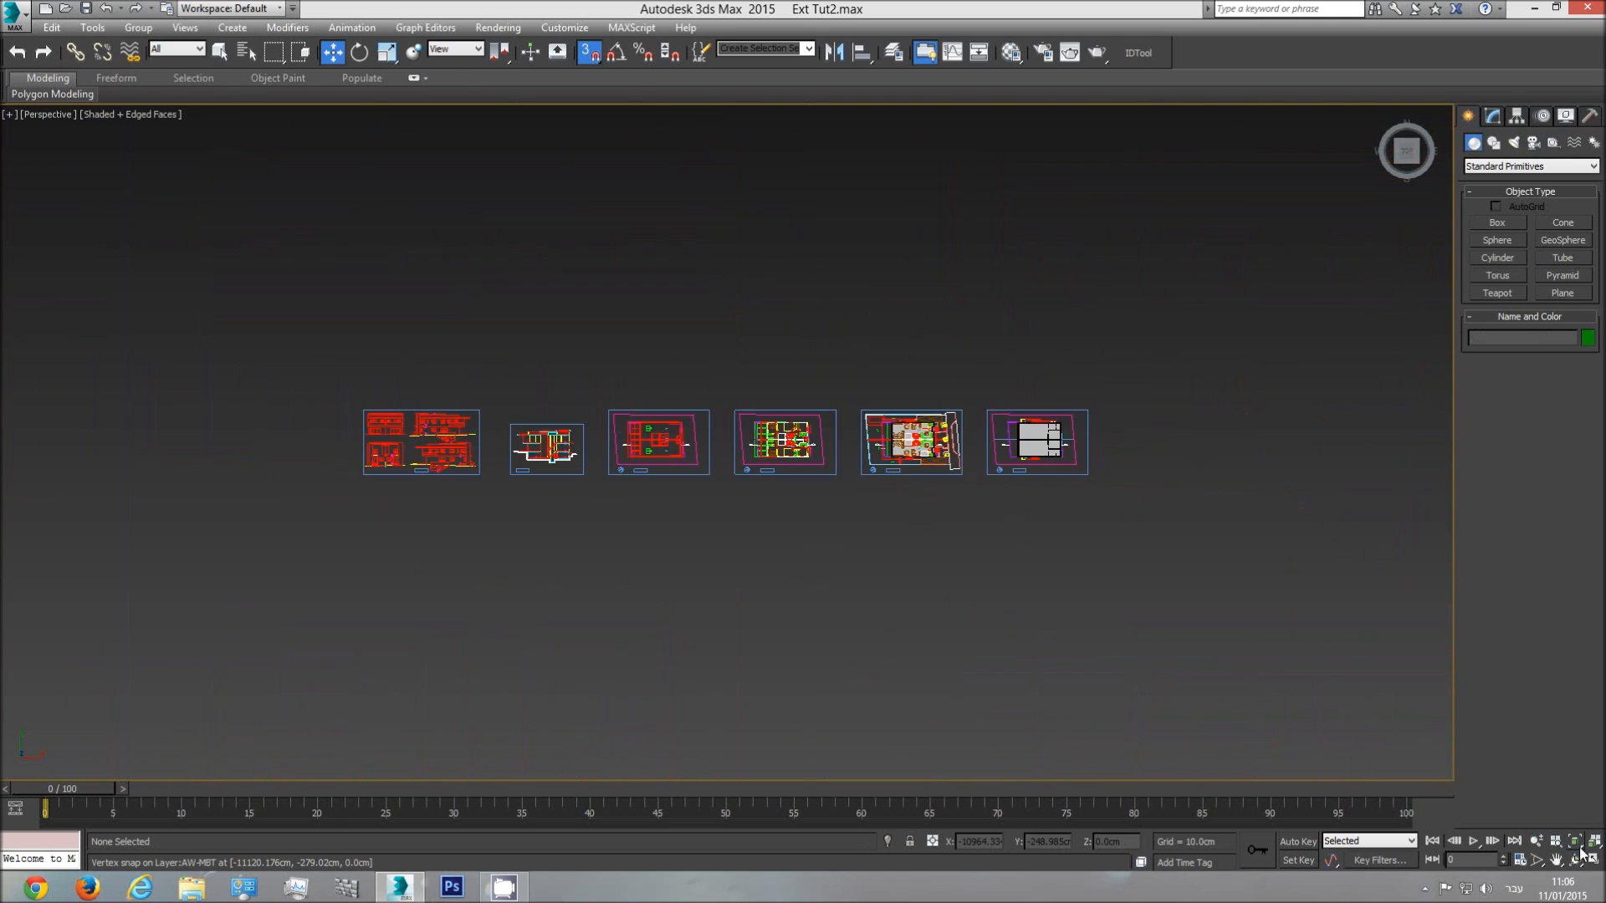
left_click(1575, 859)
left_click_drag(1093, 645, 936, 435)
scroll(936, 436, "up", 10)
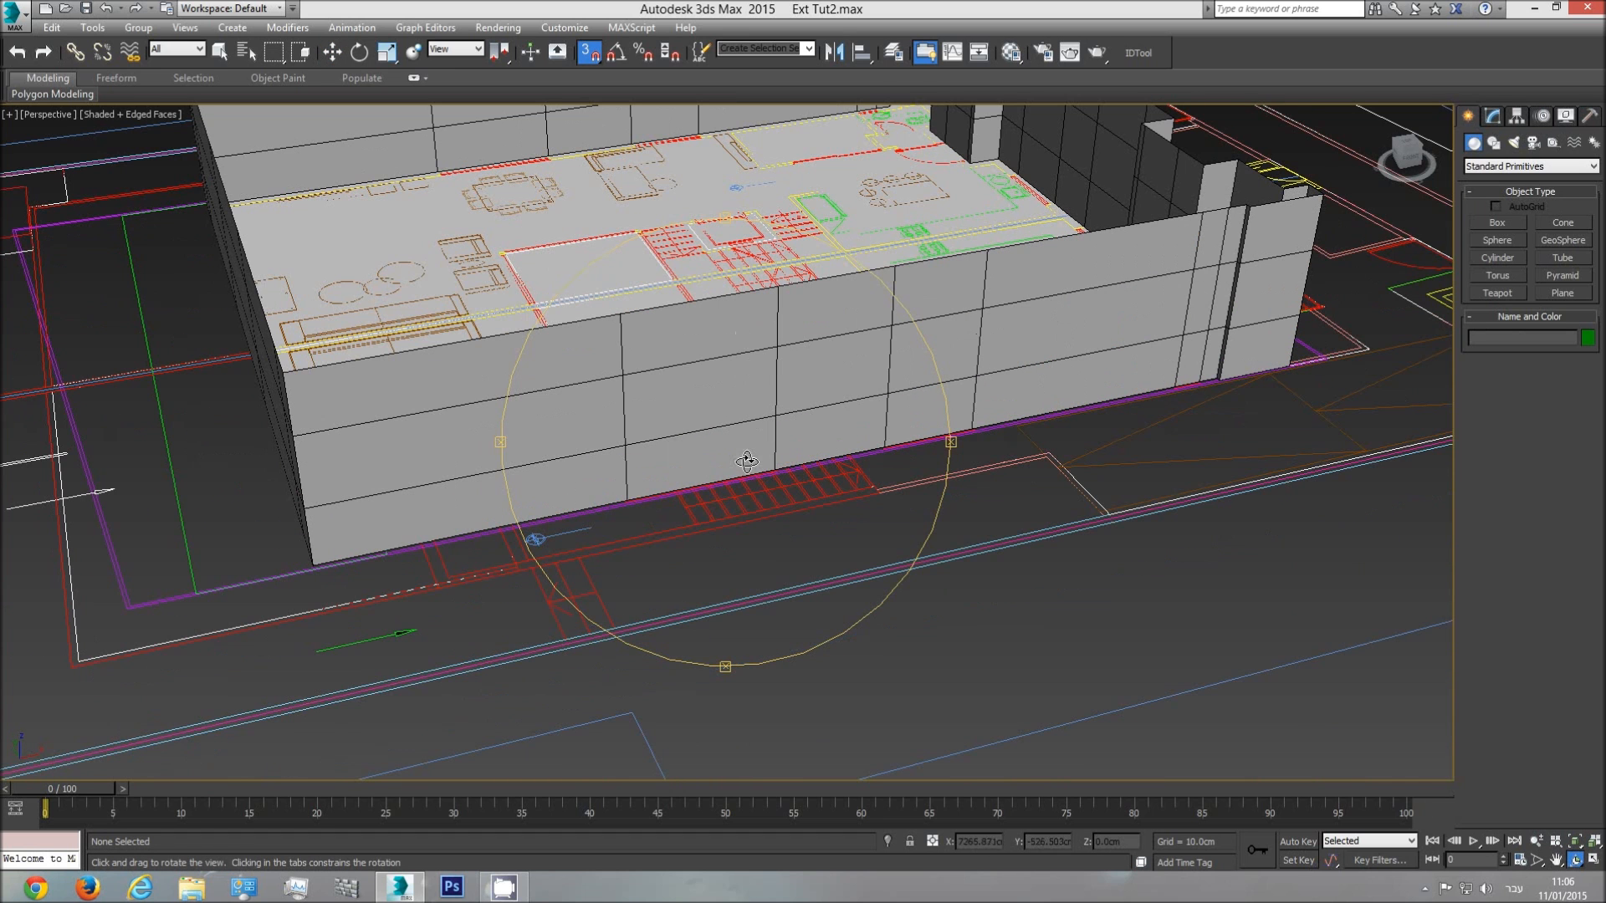
left_click_drag(748, 432, 813, 460)
scroll(814, 459, "down", 3)
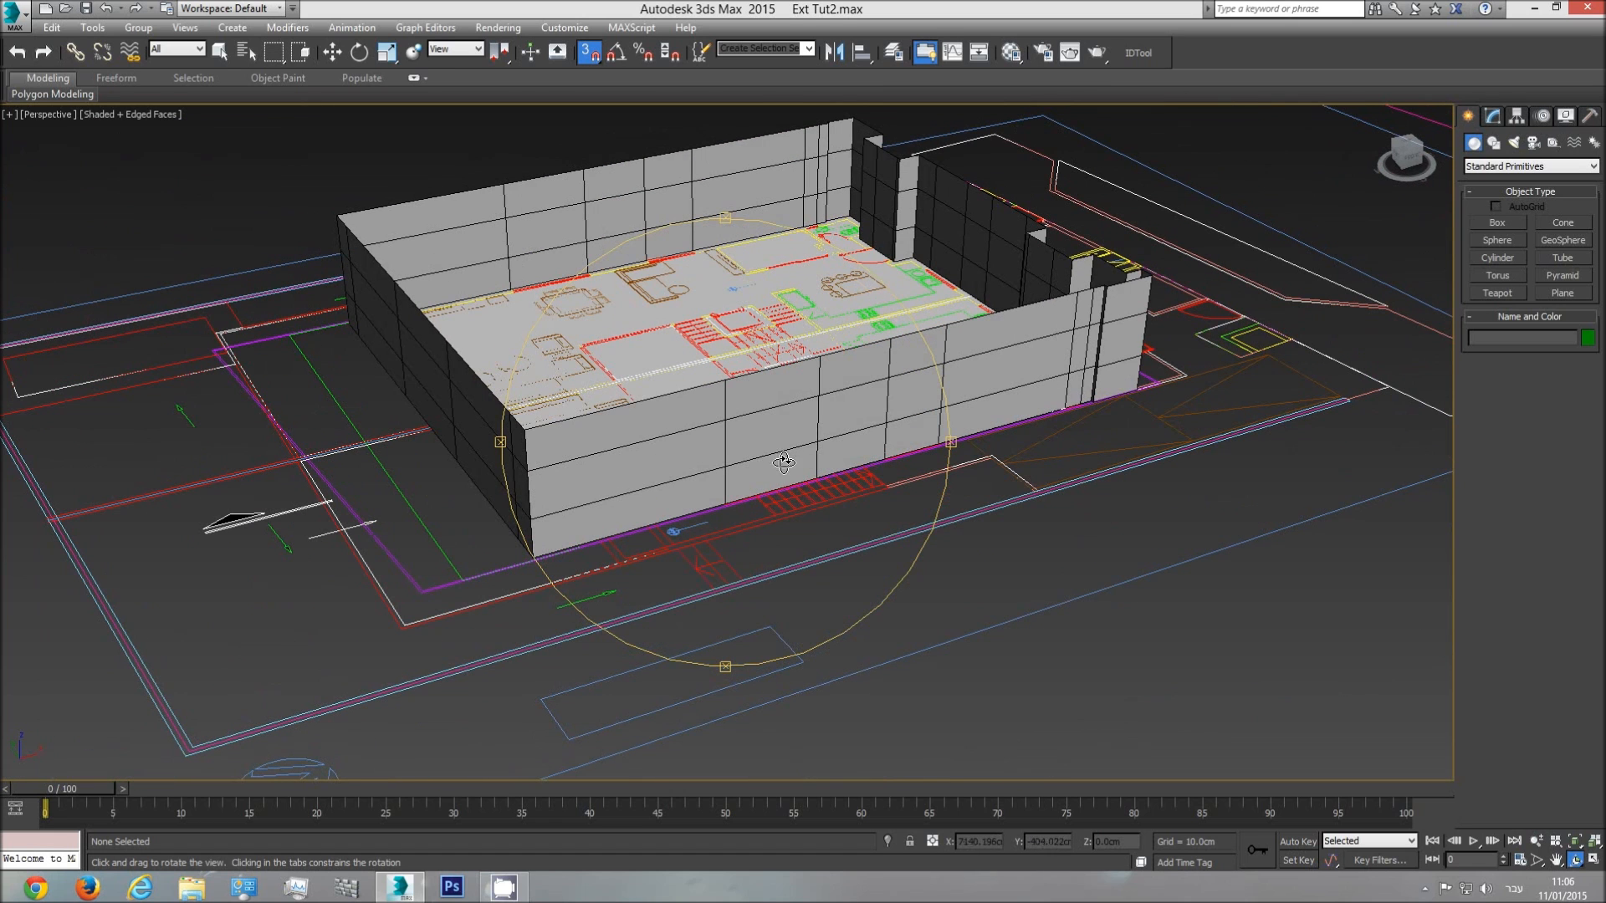
key("w")
left_click(793, 416)
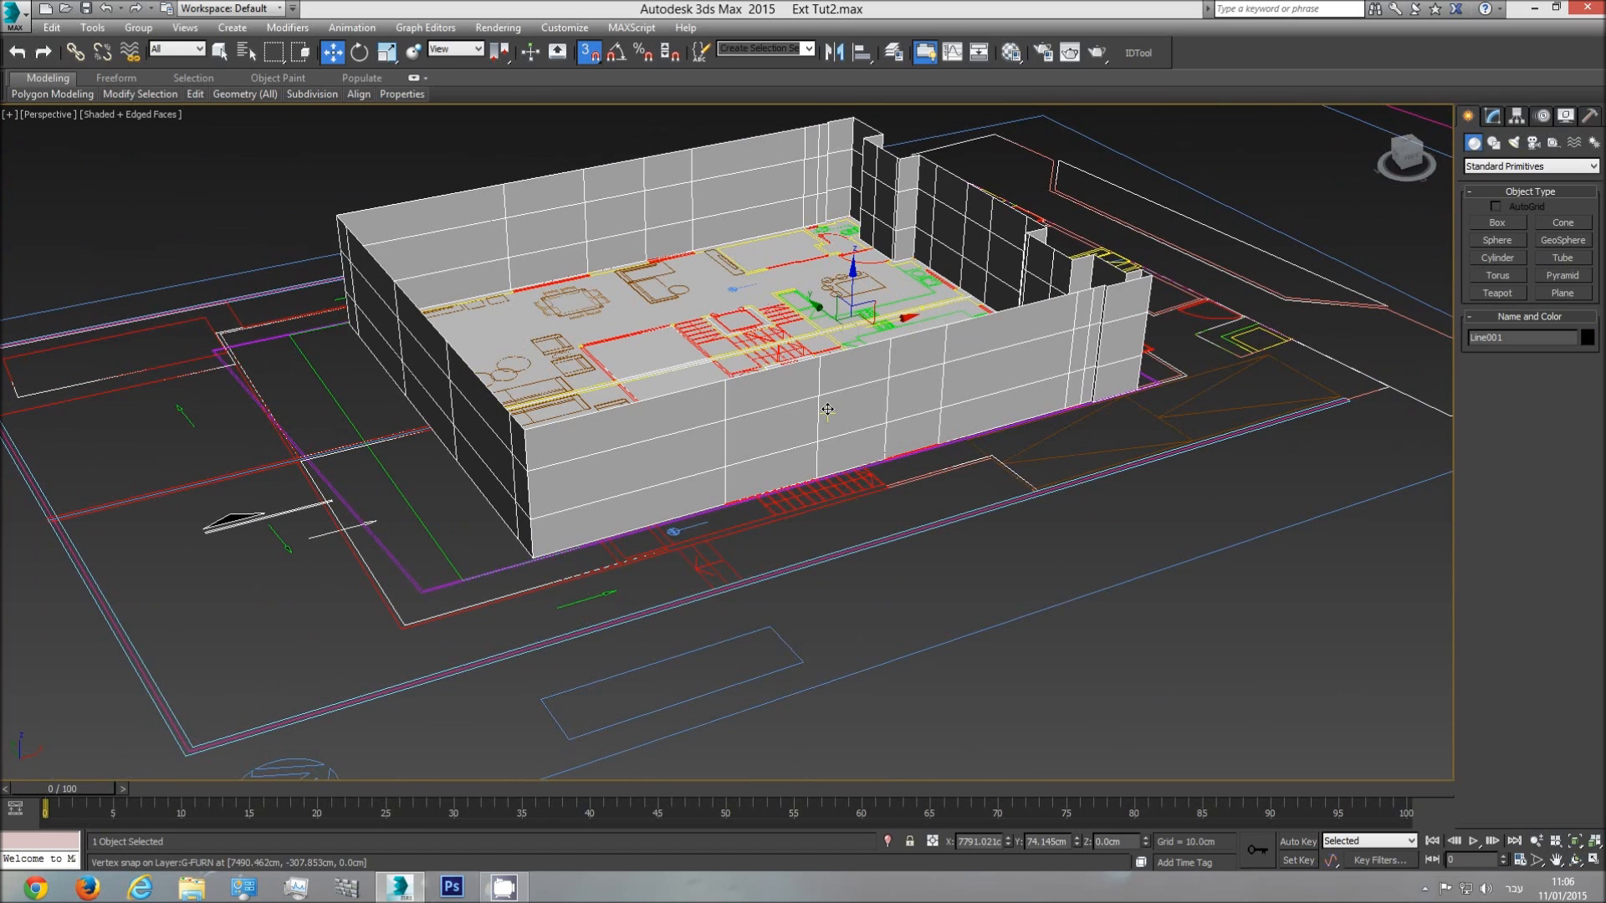
left_click(1489, 117)
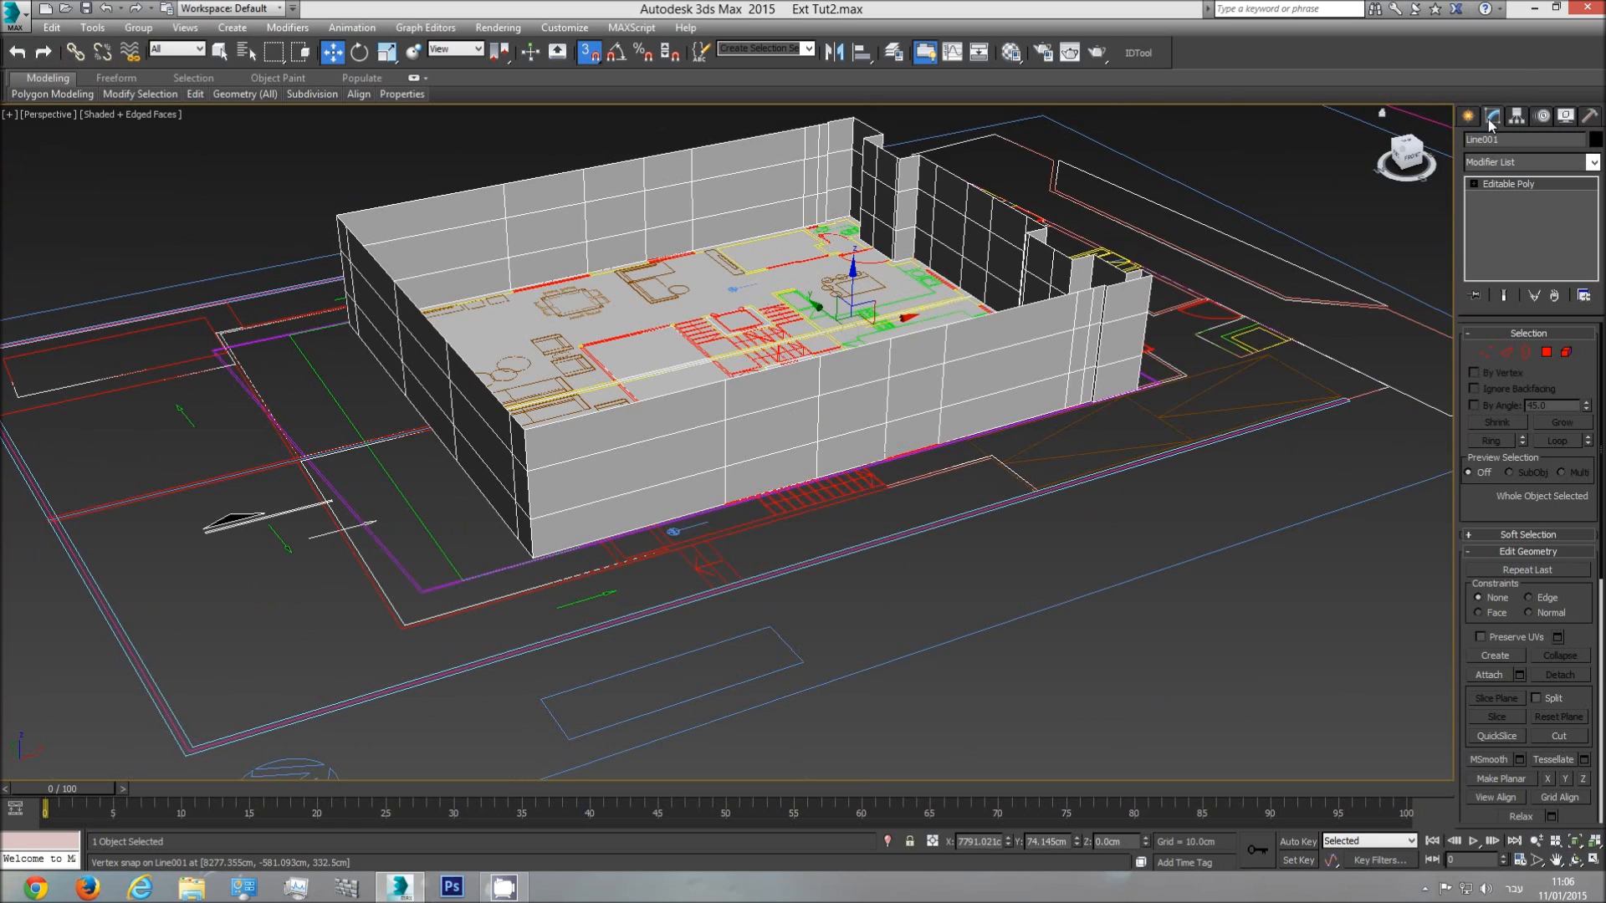
left_click(1546, 353)
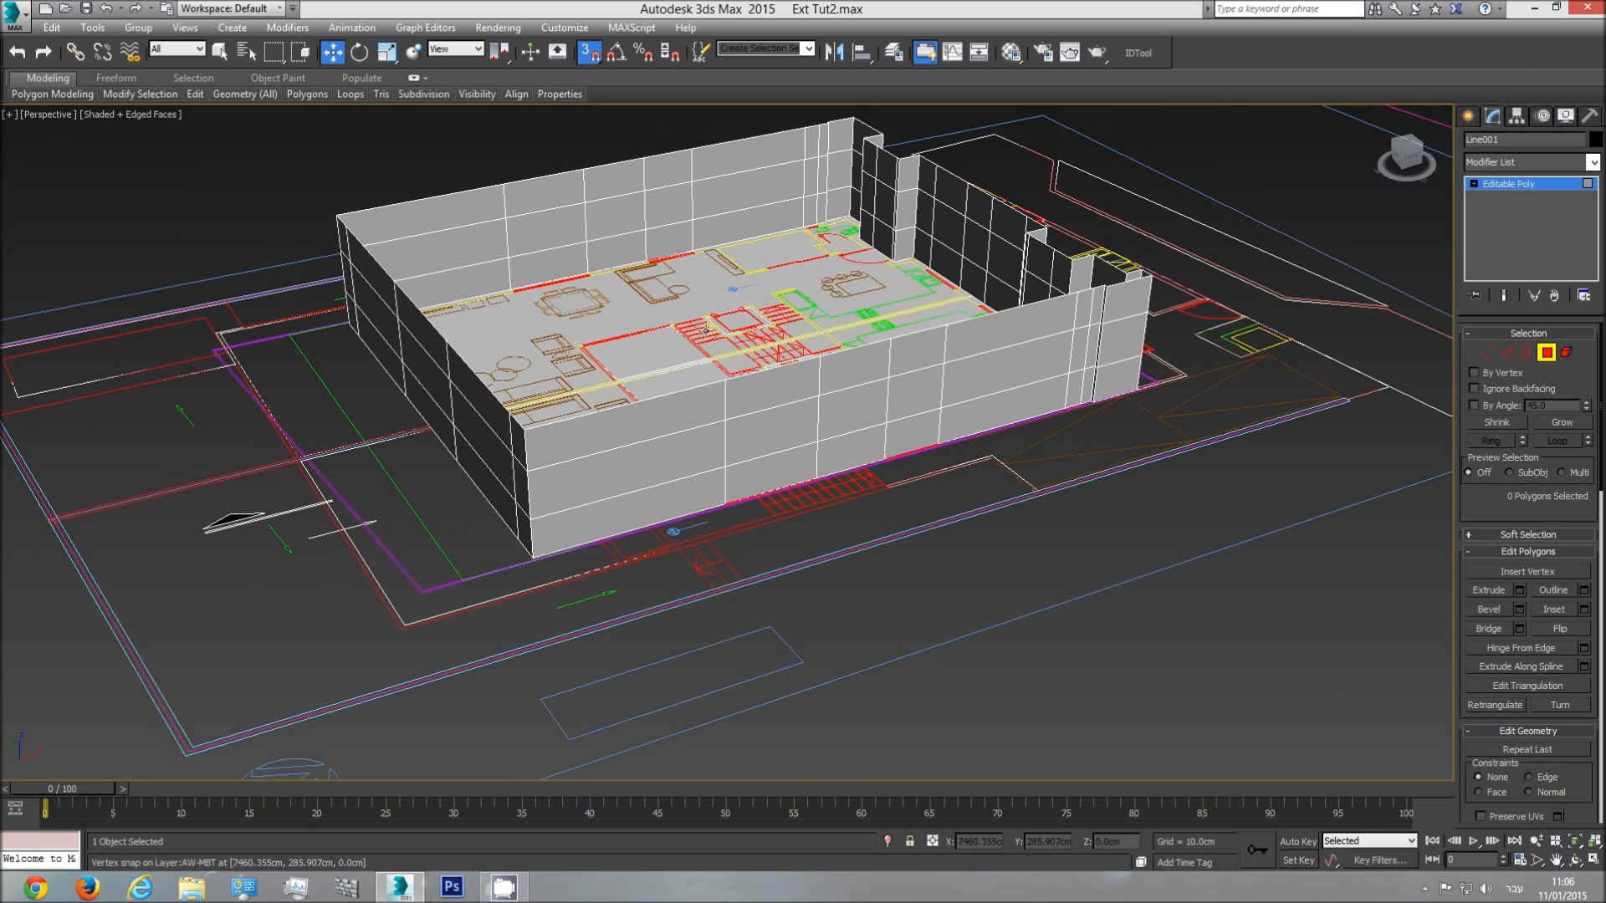
left_click(650, 350)
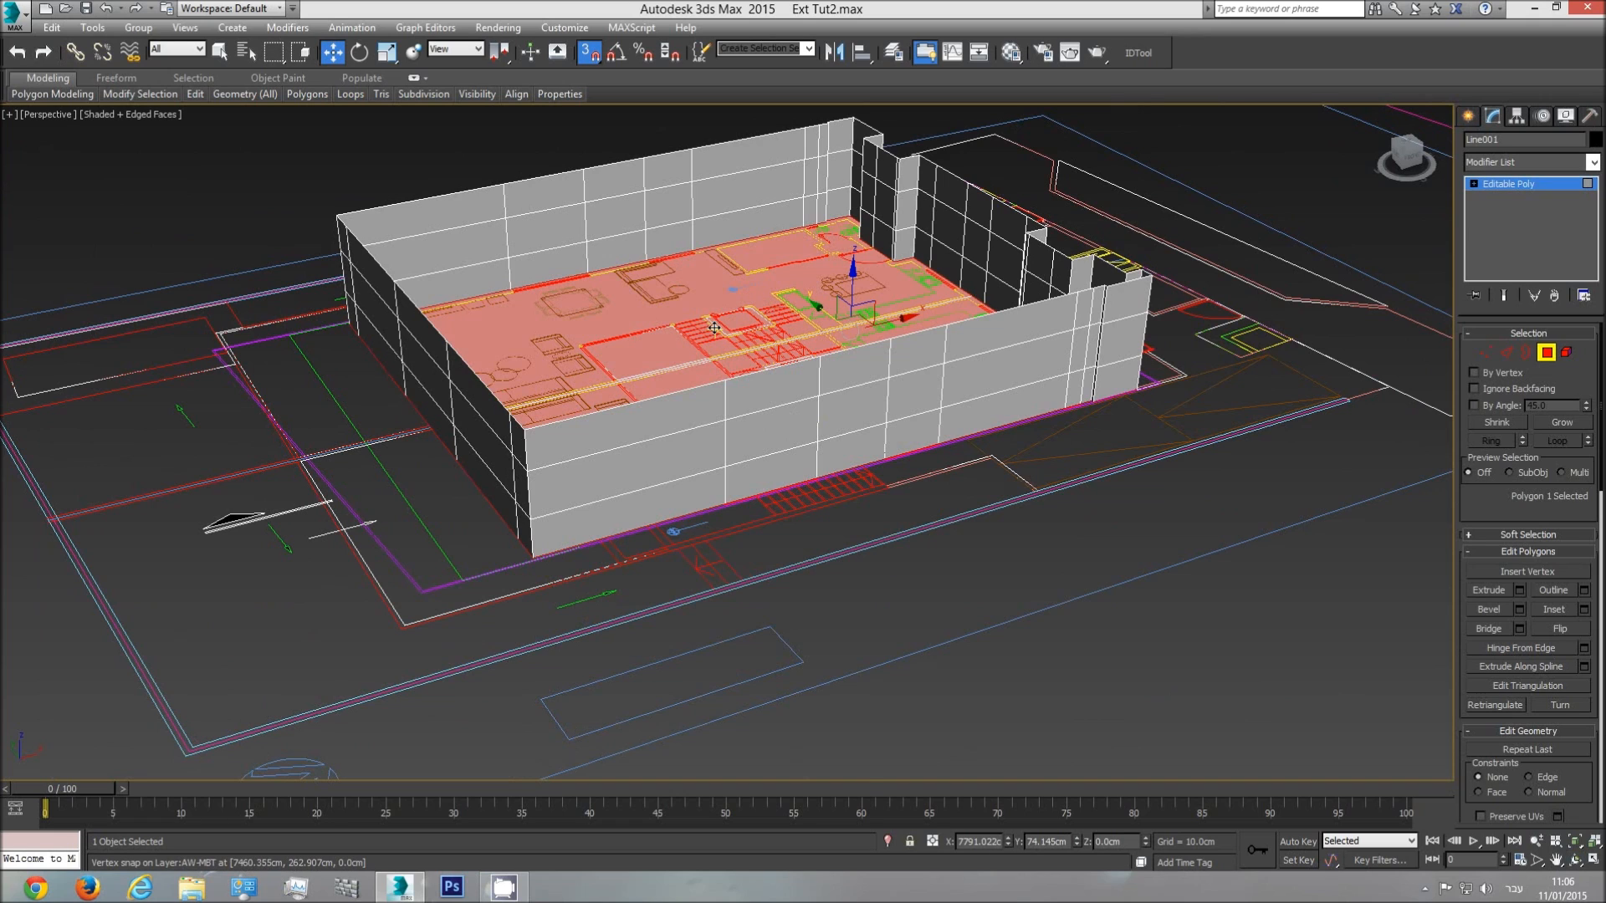
key("ctrl+d")
- Select two middle-band polygons on the near long wall in wireframe display
middle_click_drag(750, 343, 741, 334)
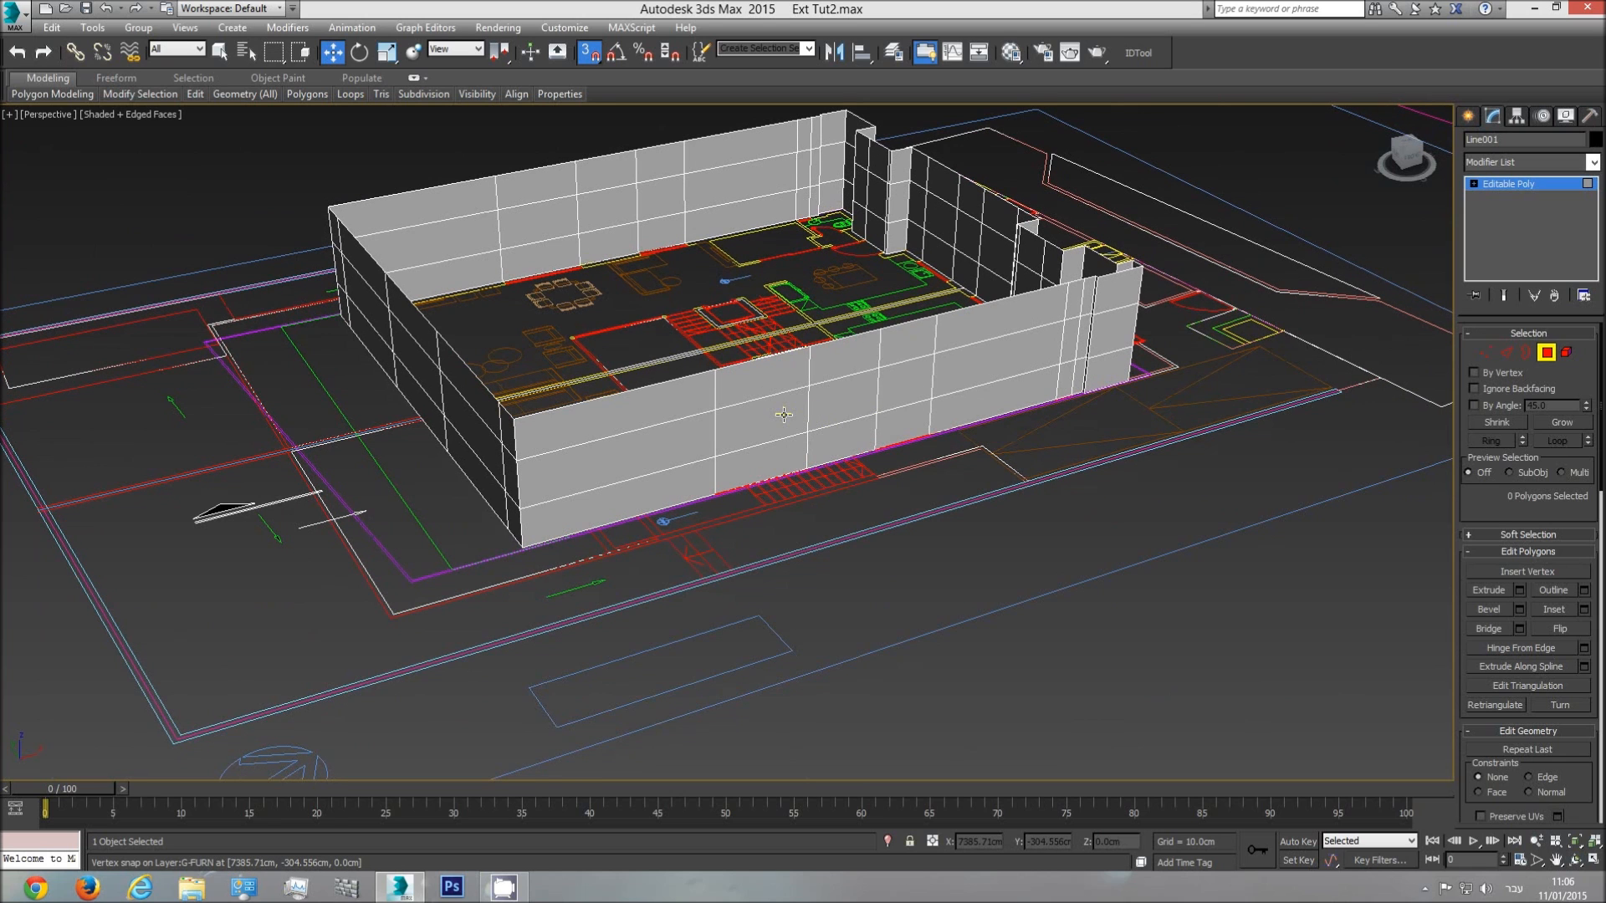
scroll(783, 426, "up", 3)
key("F3")
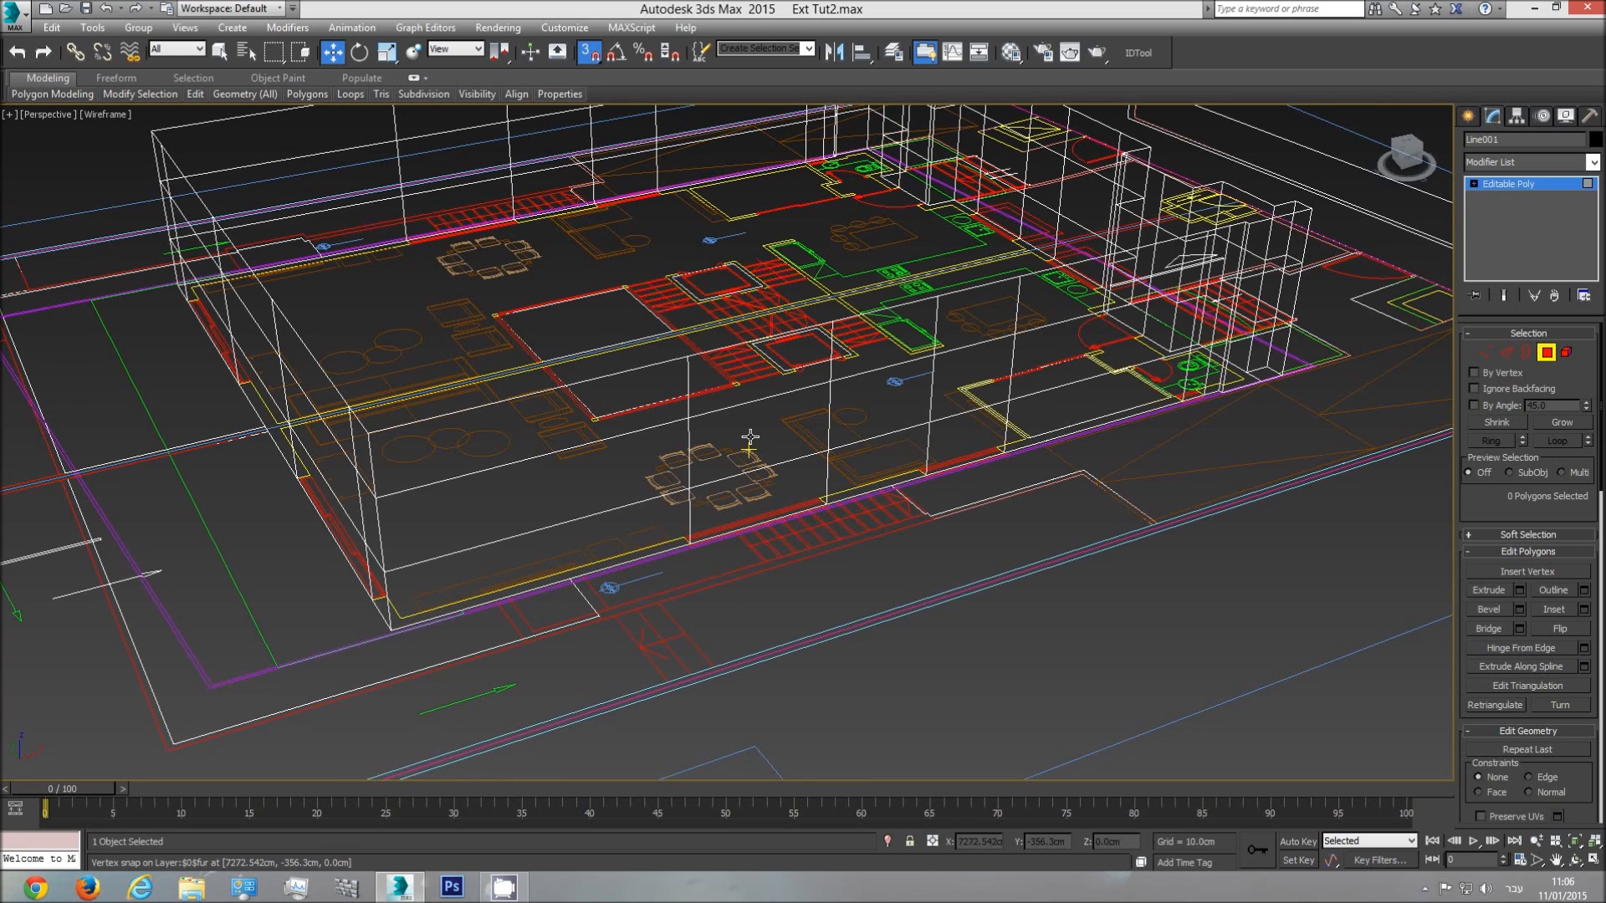
left_click(750, 437)
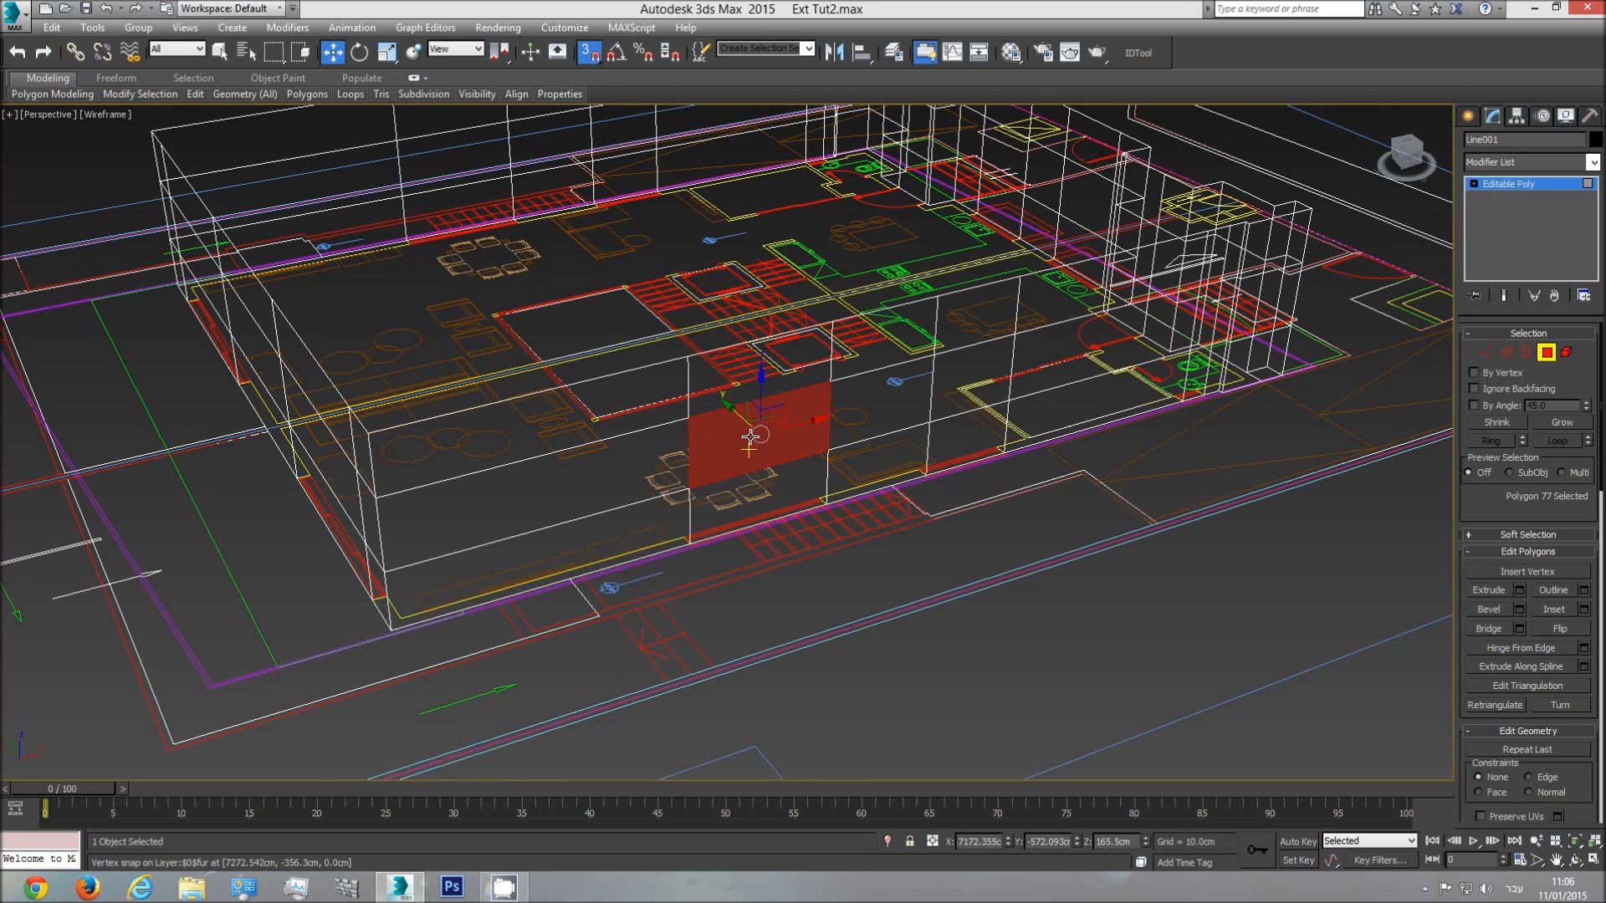
left_click(957, 391, "ctrl")
scroll(1151, 308, "down", 5)
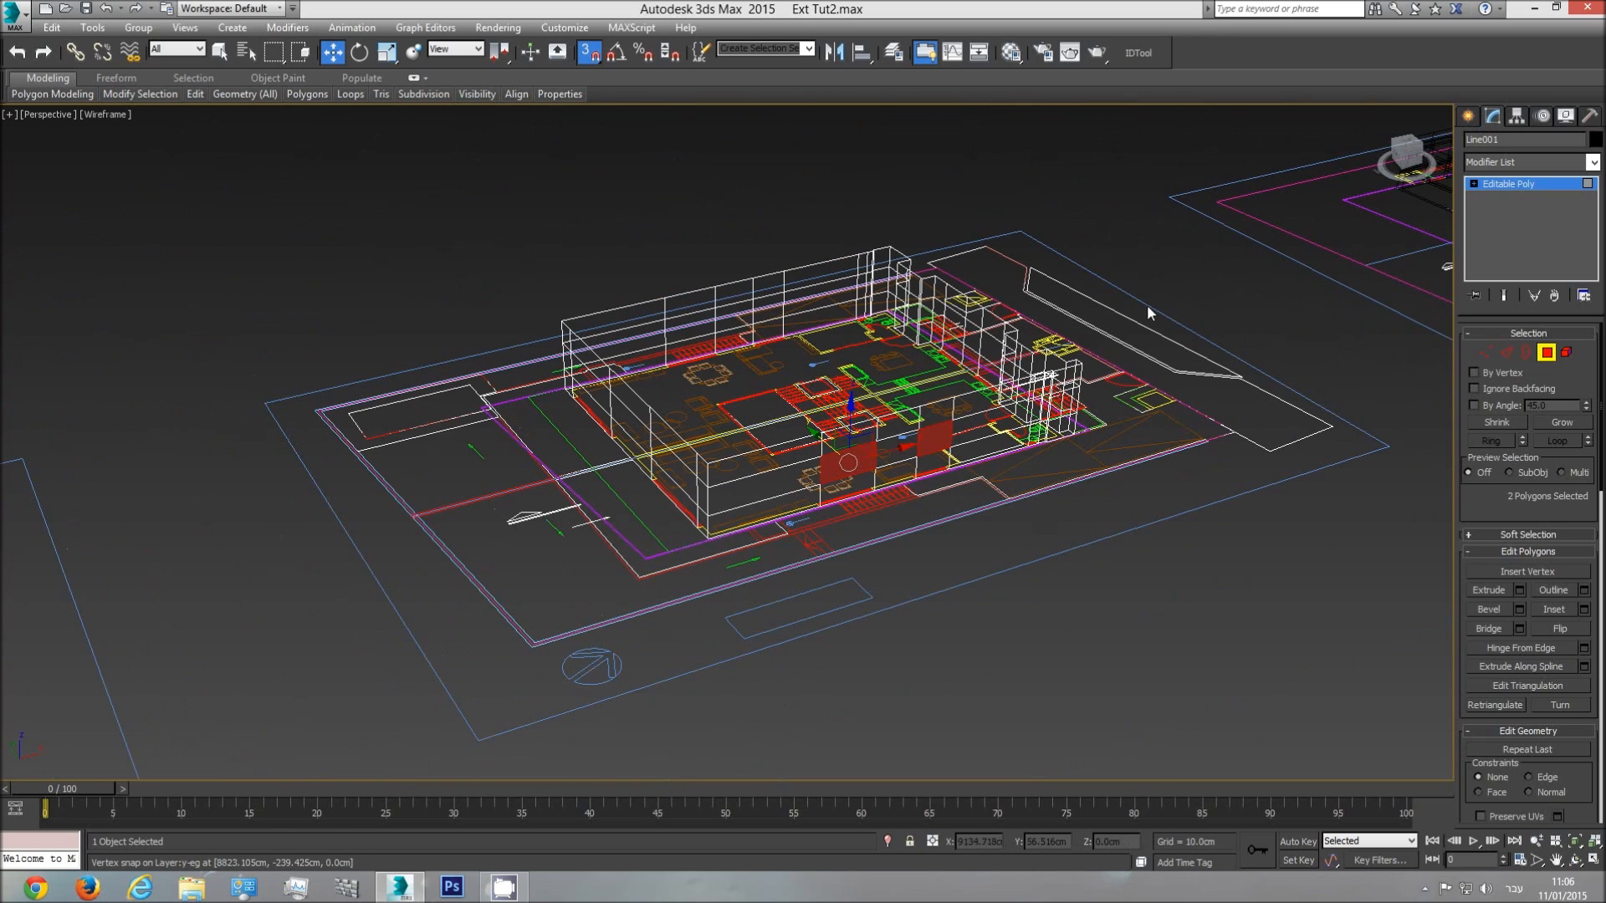
- Select all of the building's wall polygons and flip their normals to face outward in shaded display
key("ctrl+a")
scroll(832, 468, "up", 5)
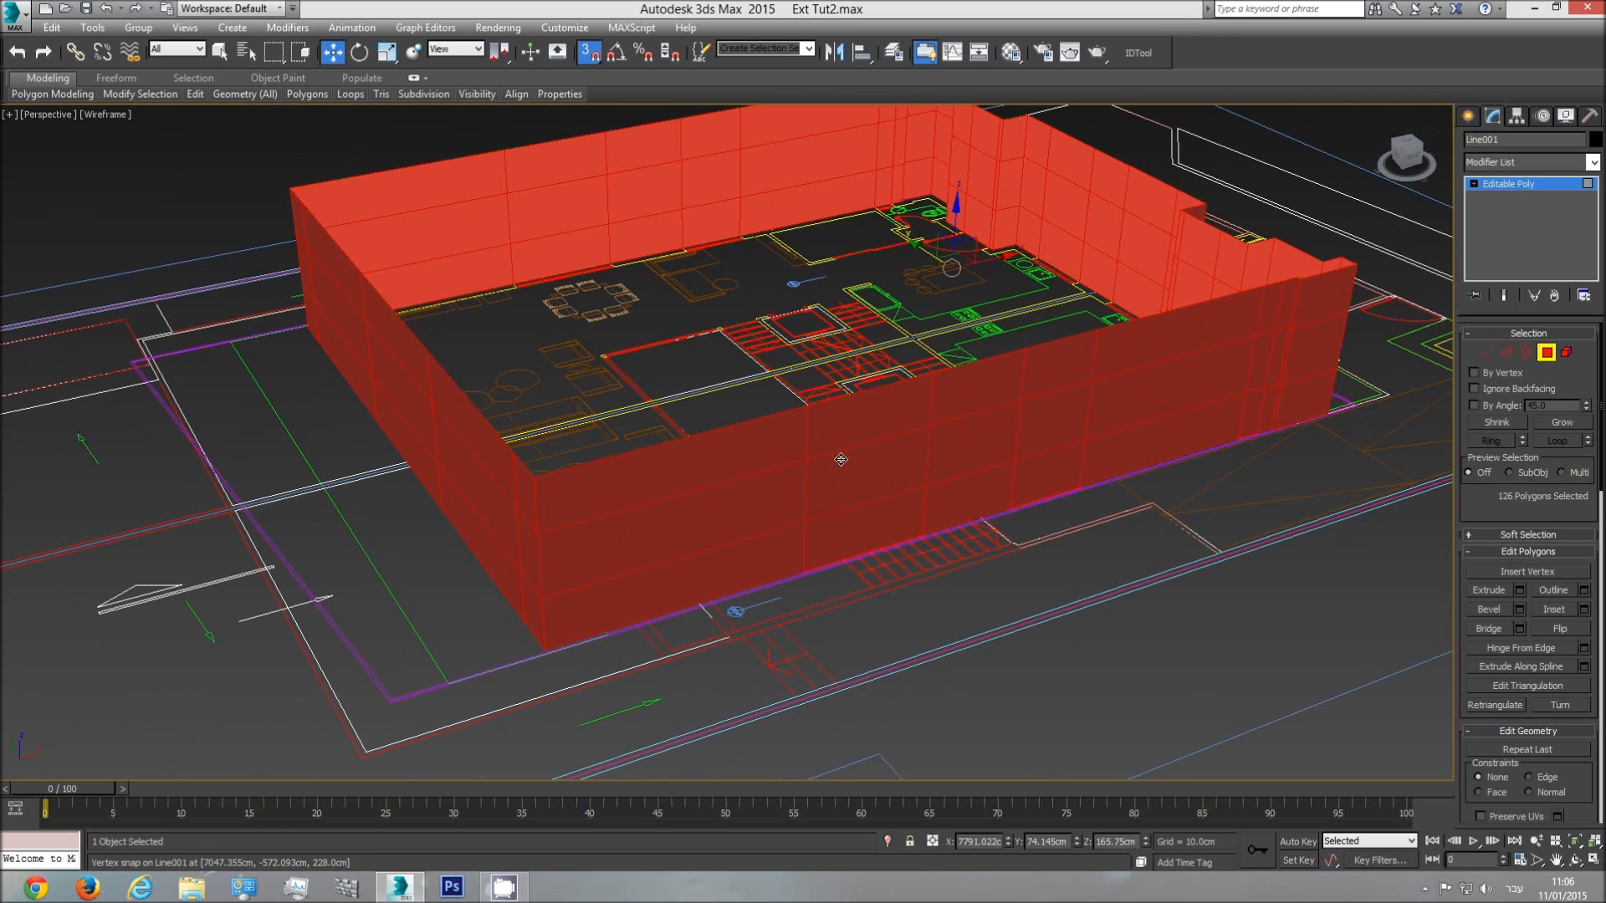
middle_click_drag(1126, 229, 1123, 249)
key("F3")
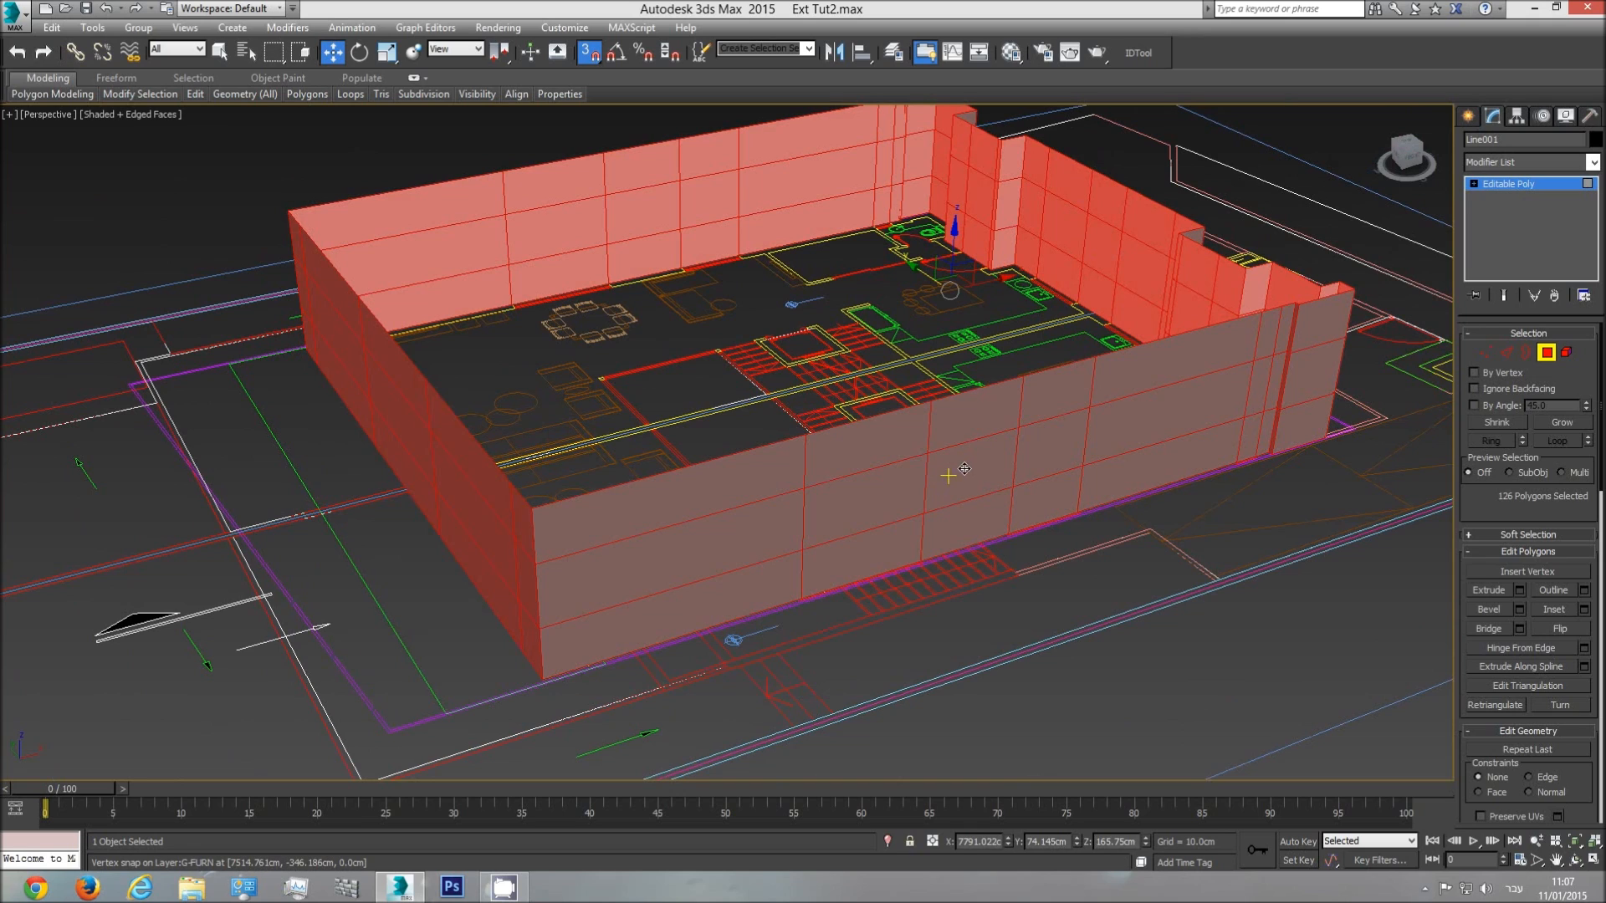
scroll(1338, 272, "down", 3)
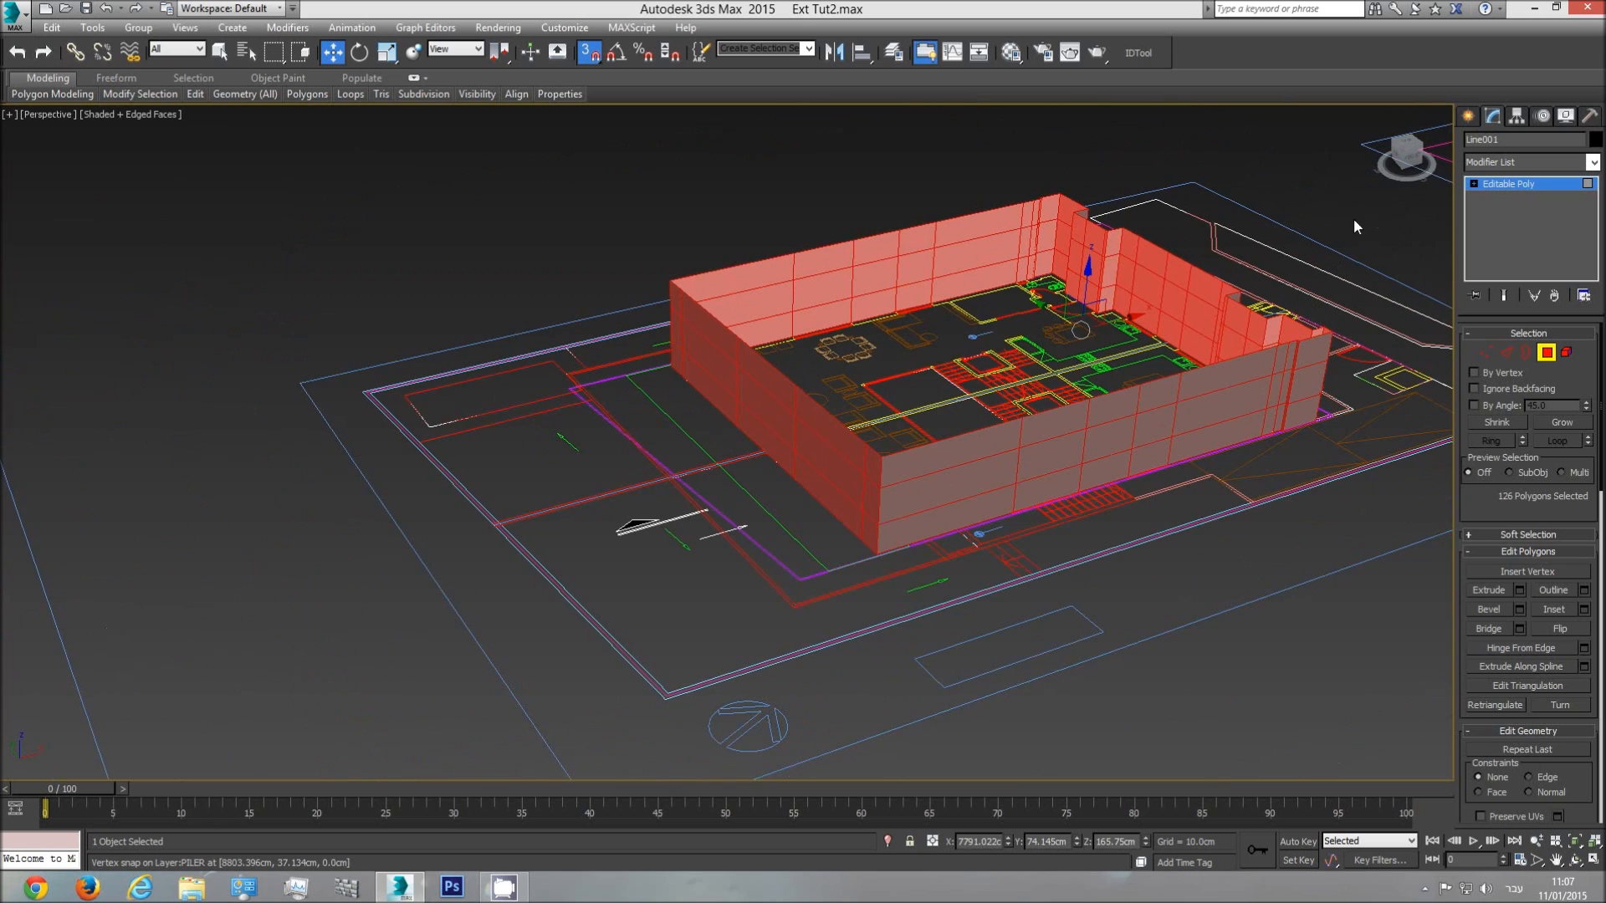
left_click_drag(371, 721, 370, 720)
left_click(1559, 629)
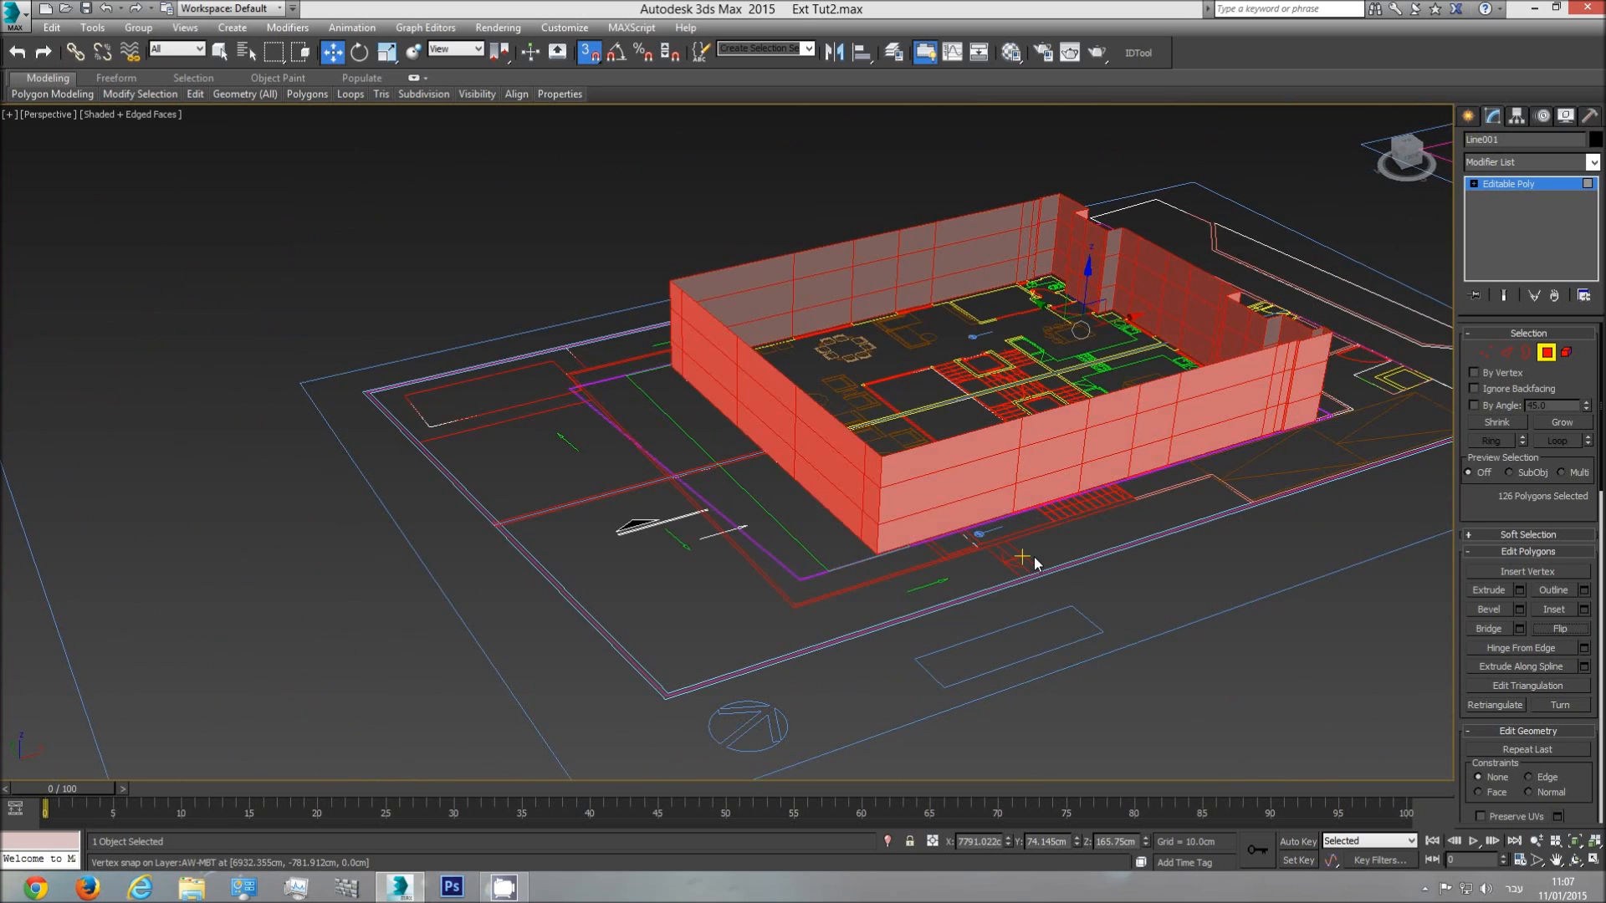
middle_click_drag(1030, 559, 941, 559)
scroll(941, 558, "up", 3)
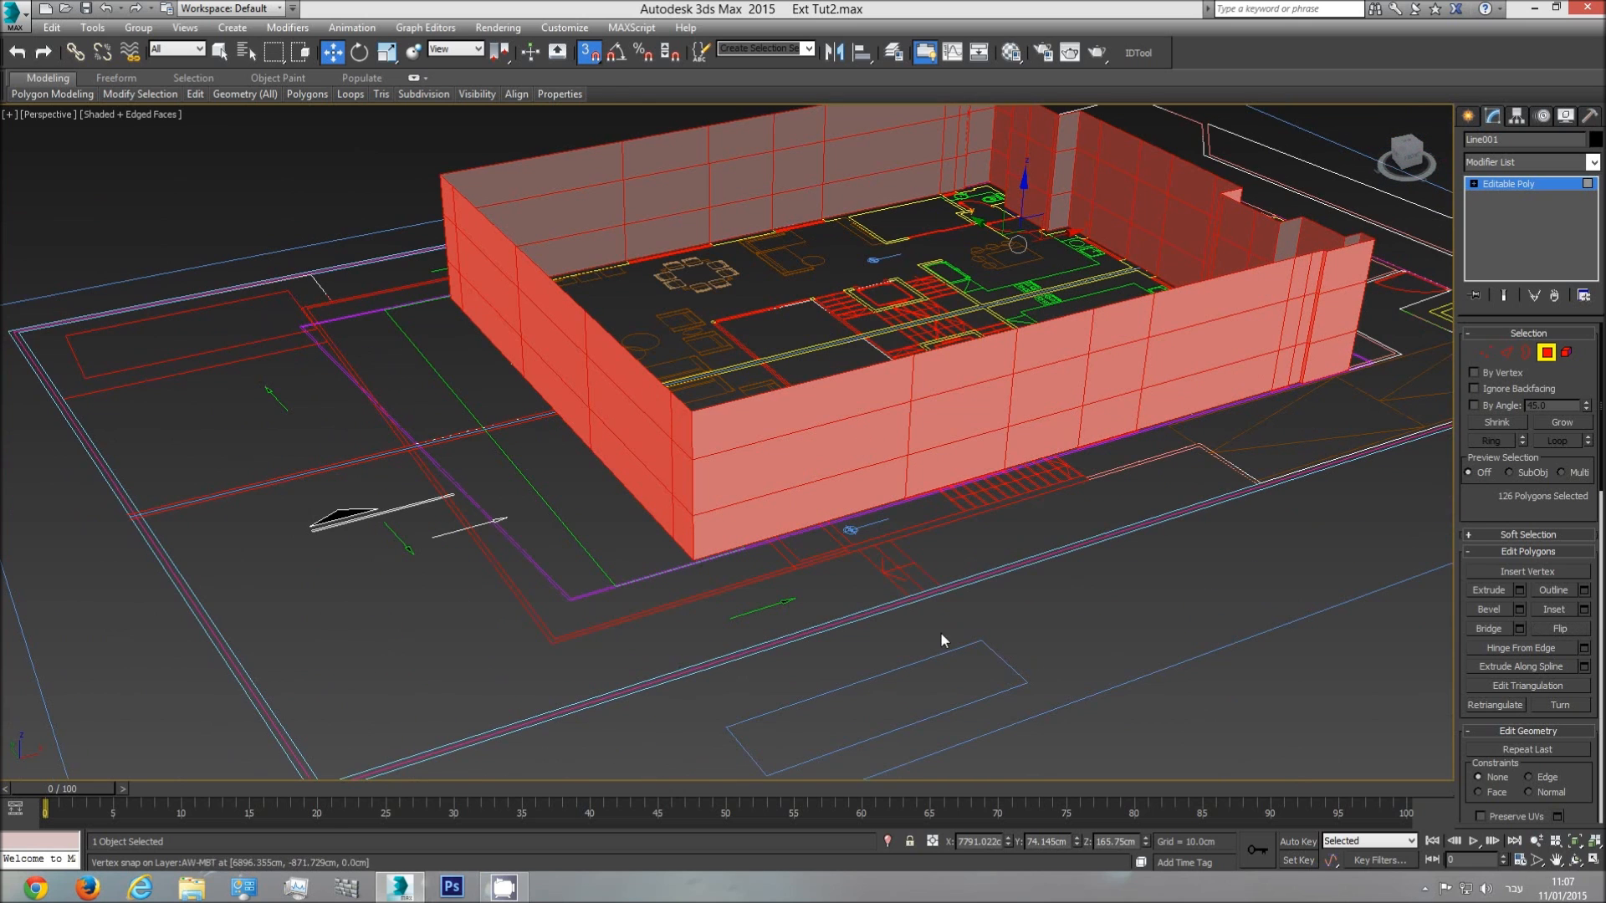
- Compare the flipped walls in shaded display, clear the polygon selection and switch the view to wireframe
scroll(838, 478, "up", 2)
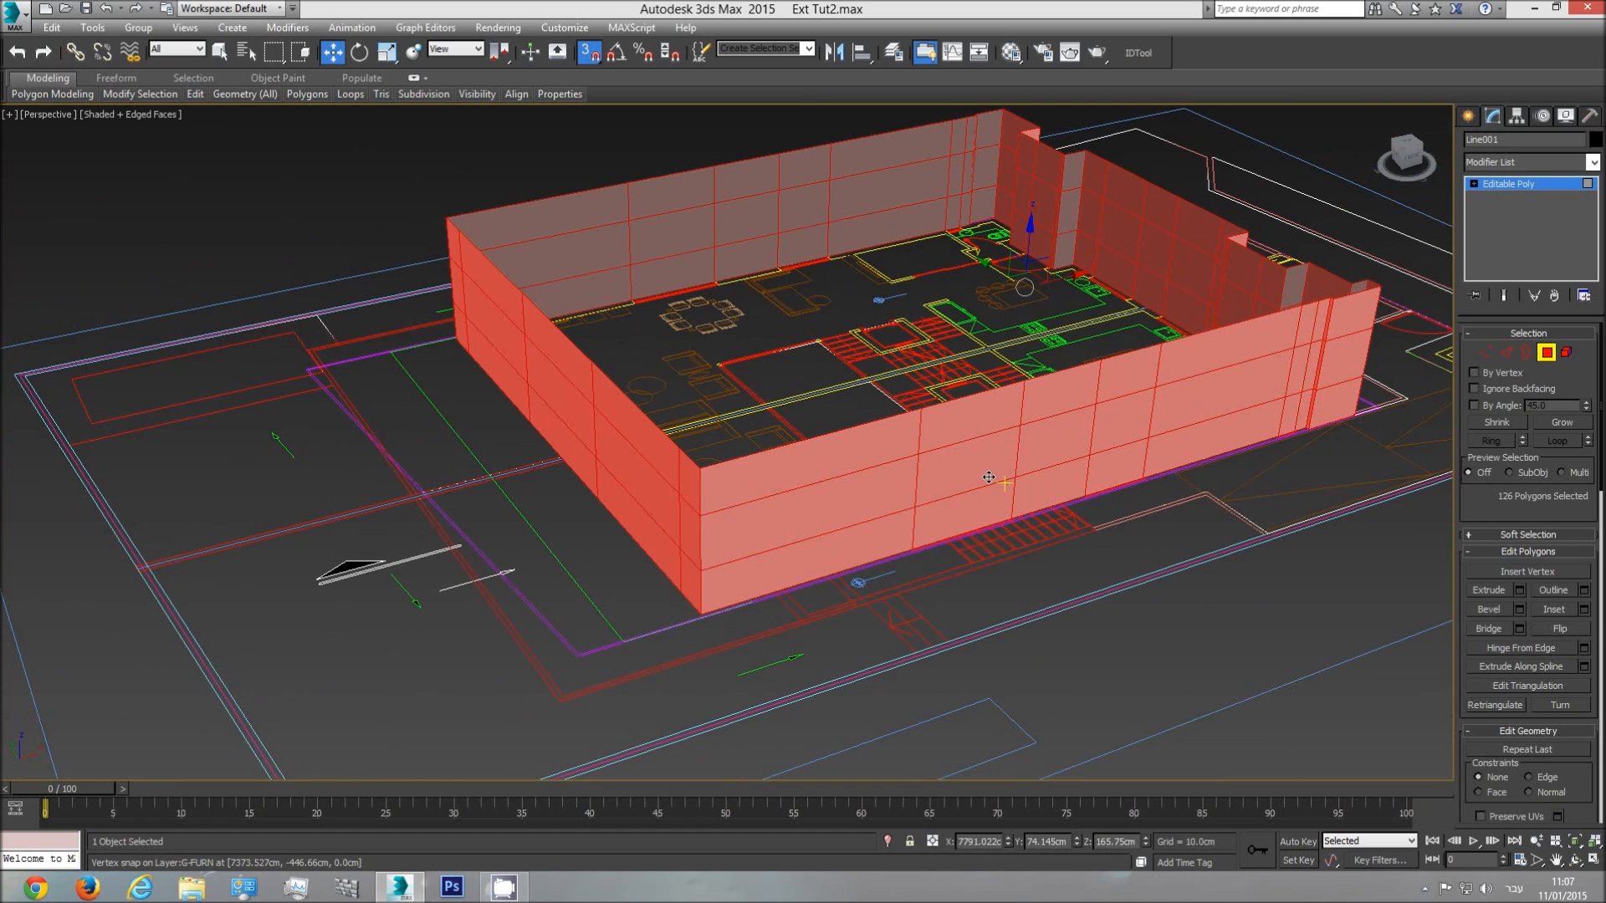
key("F3")
key("F3")
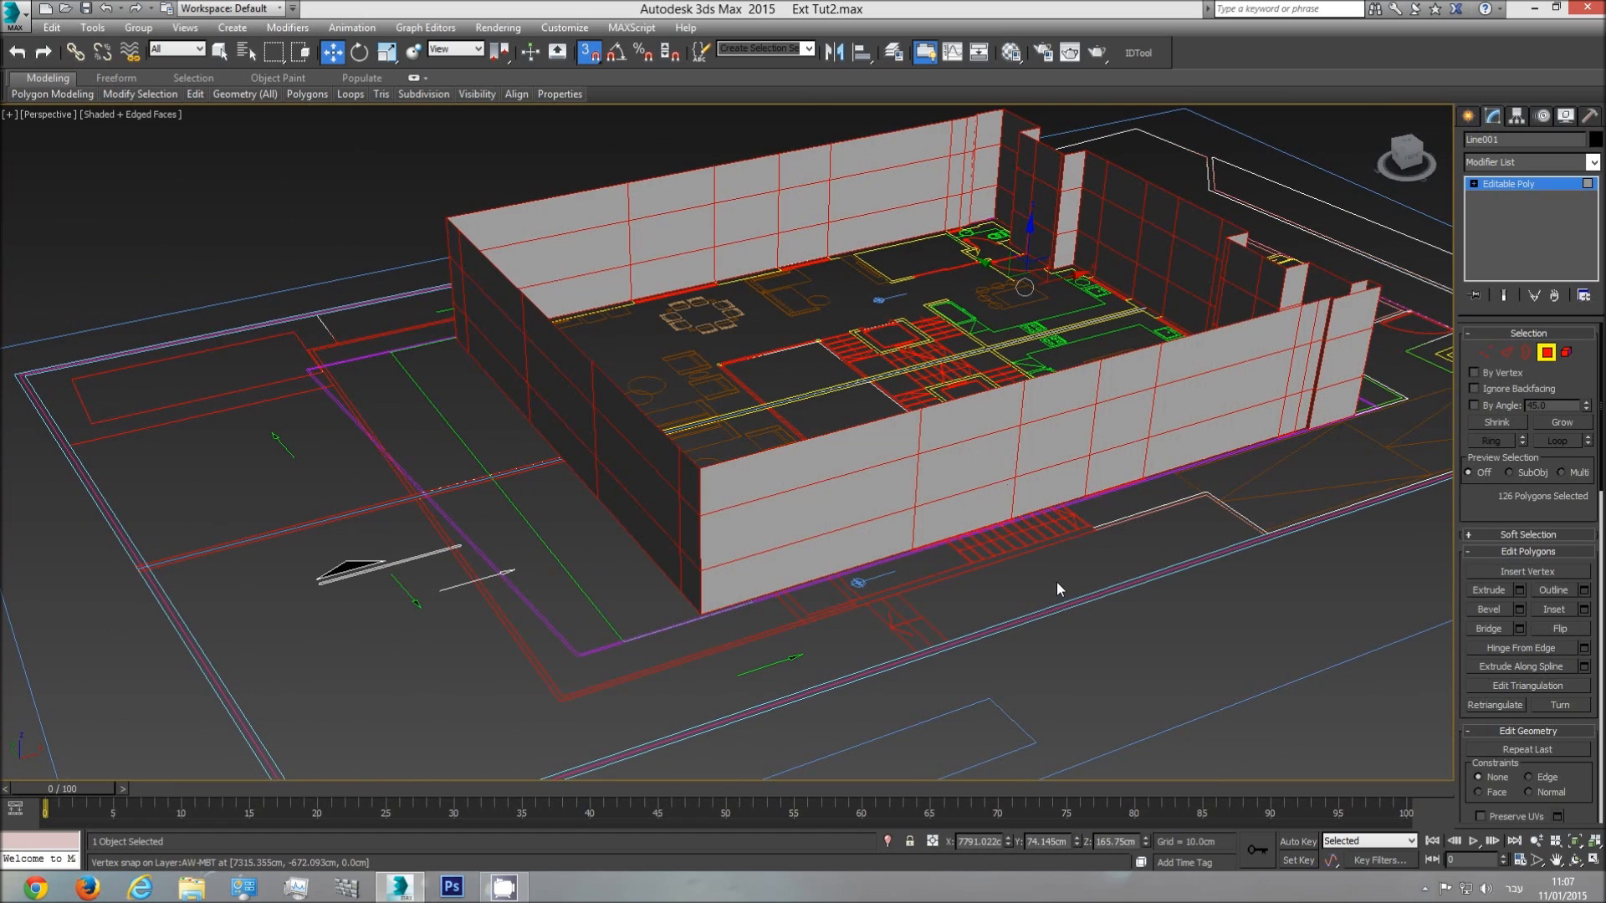
left_click(1265, 665)
key("F3")
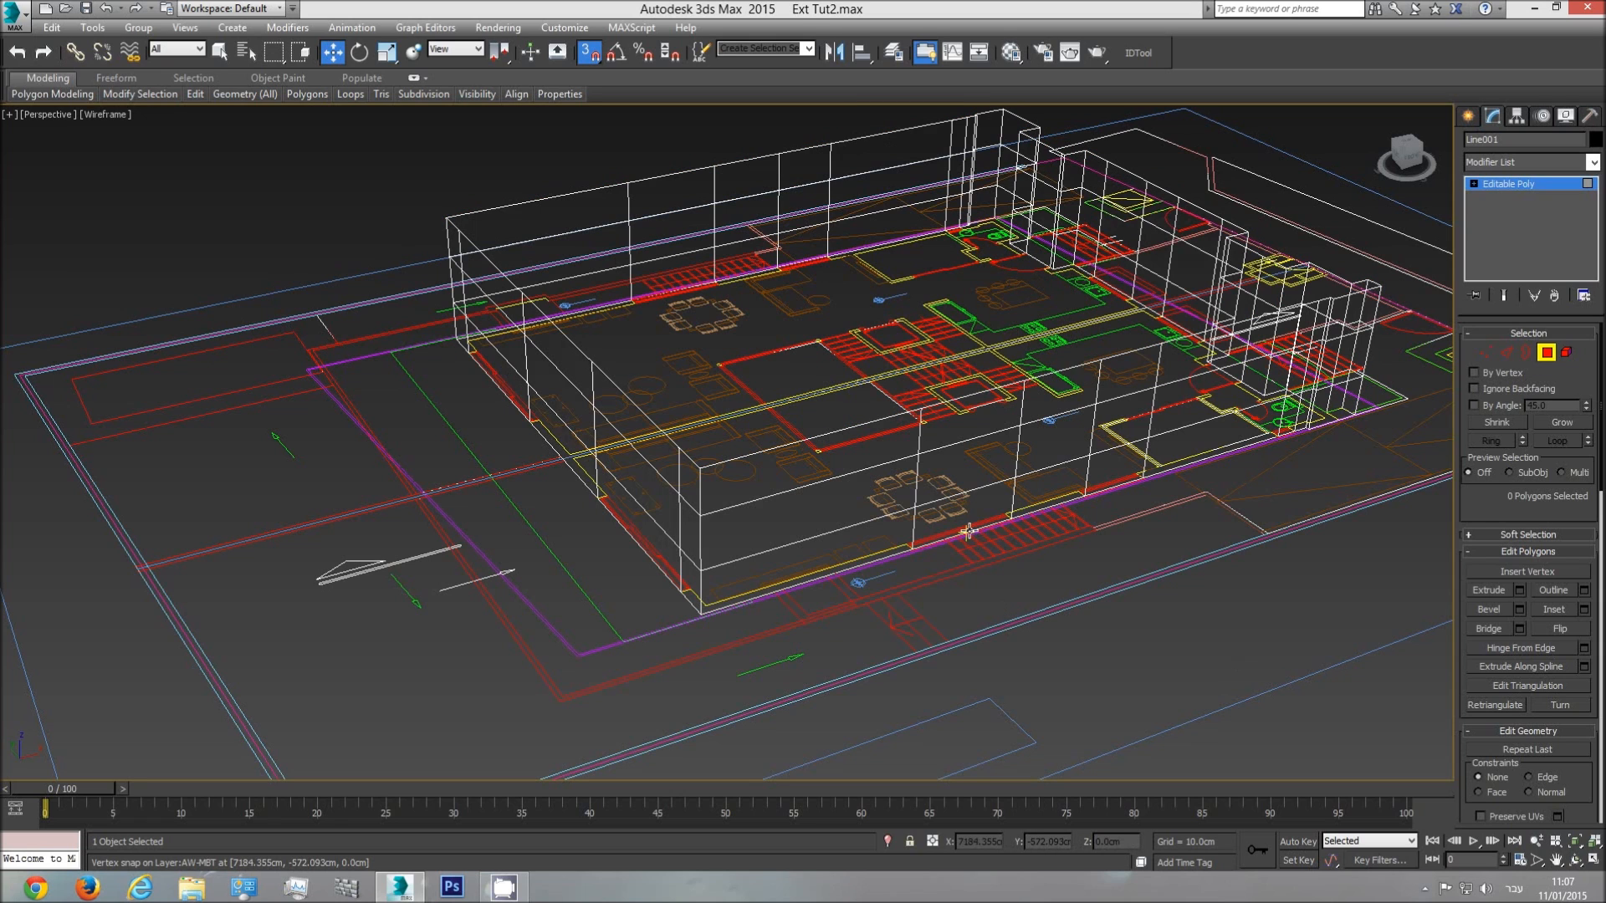
- Select the three middle-band window polygons along the near long wall with the Select tool
left_click(966, 481)
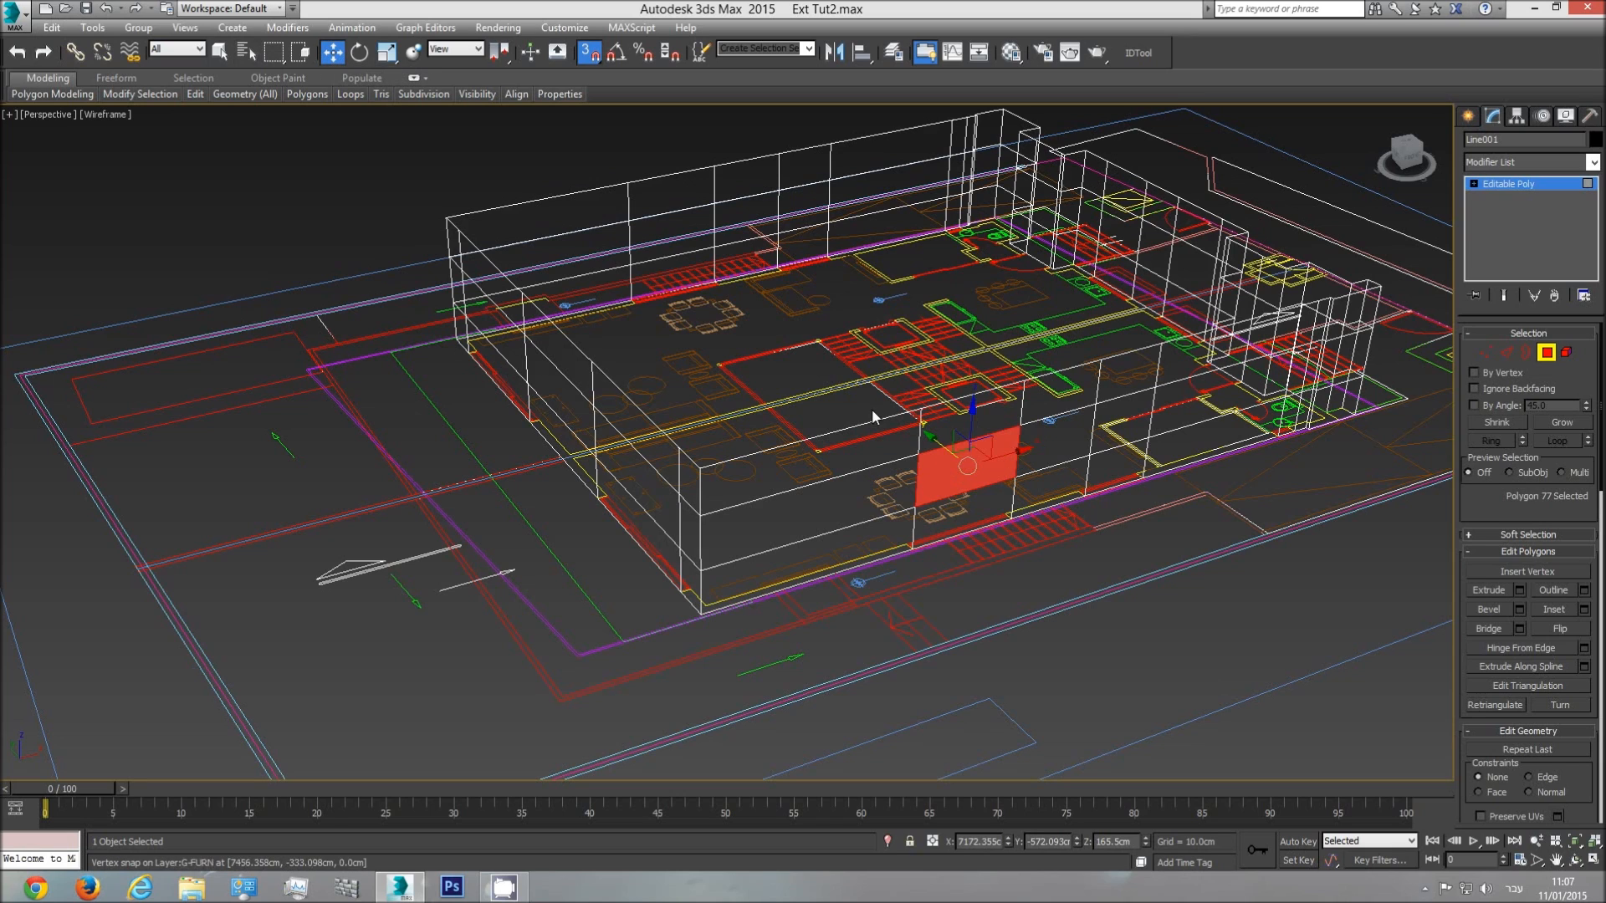
left_click(218, 55)
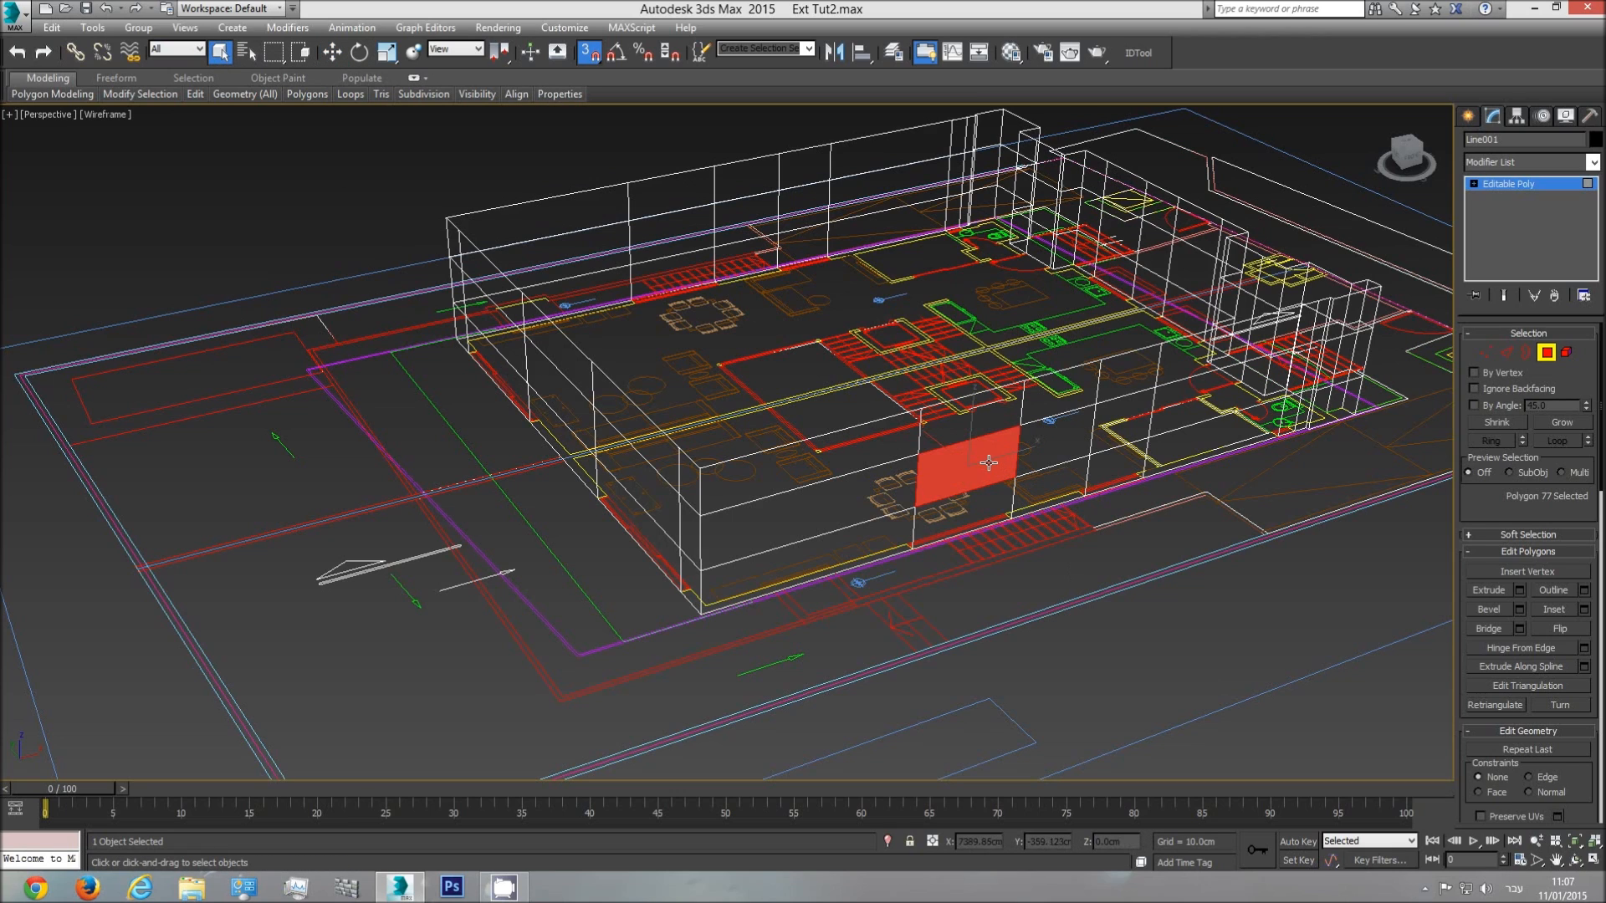
middle_click_drag(1000, 470, 936, 514)
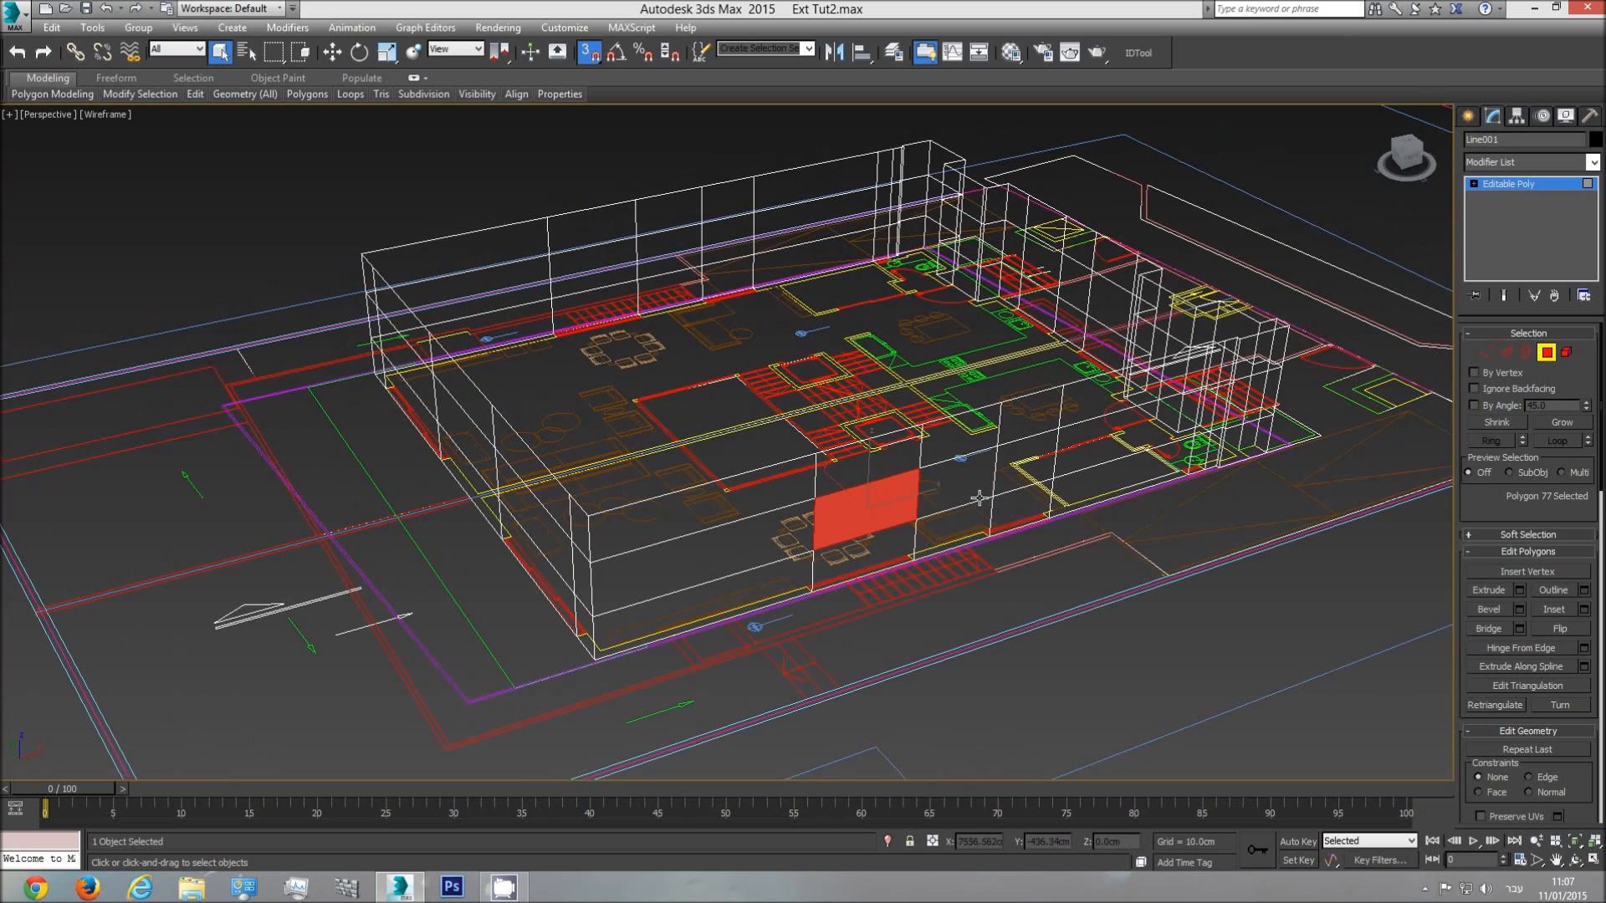
left_click(1002, 478, "ctrl")
scroll(1012, 485, "up", 4)
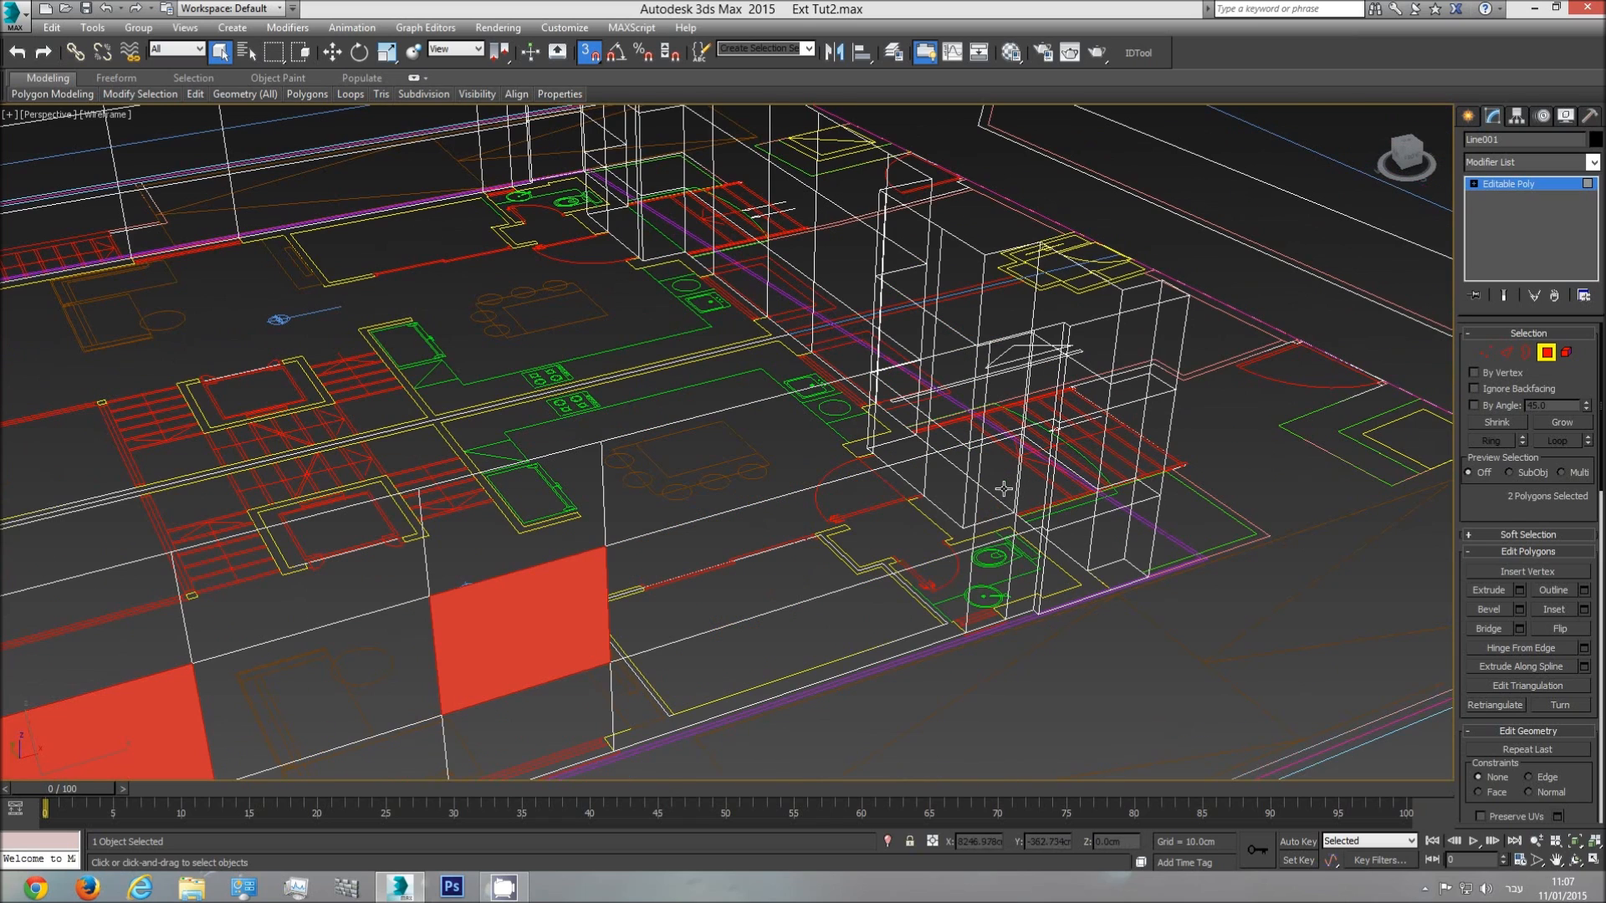
left_click(1003, 488, "ctrl")
scroll(880, 570, "down", 4)
middle_click_drag(786, 581, 731, 469)
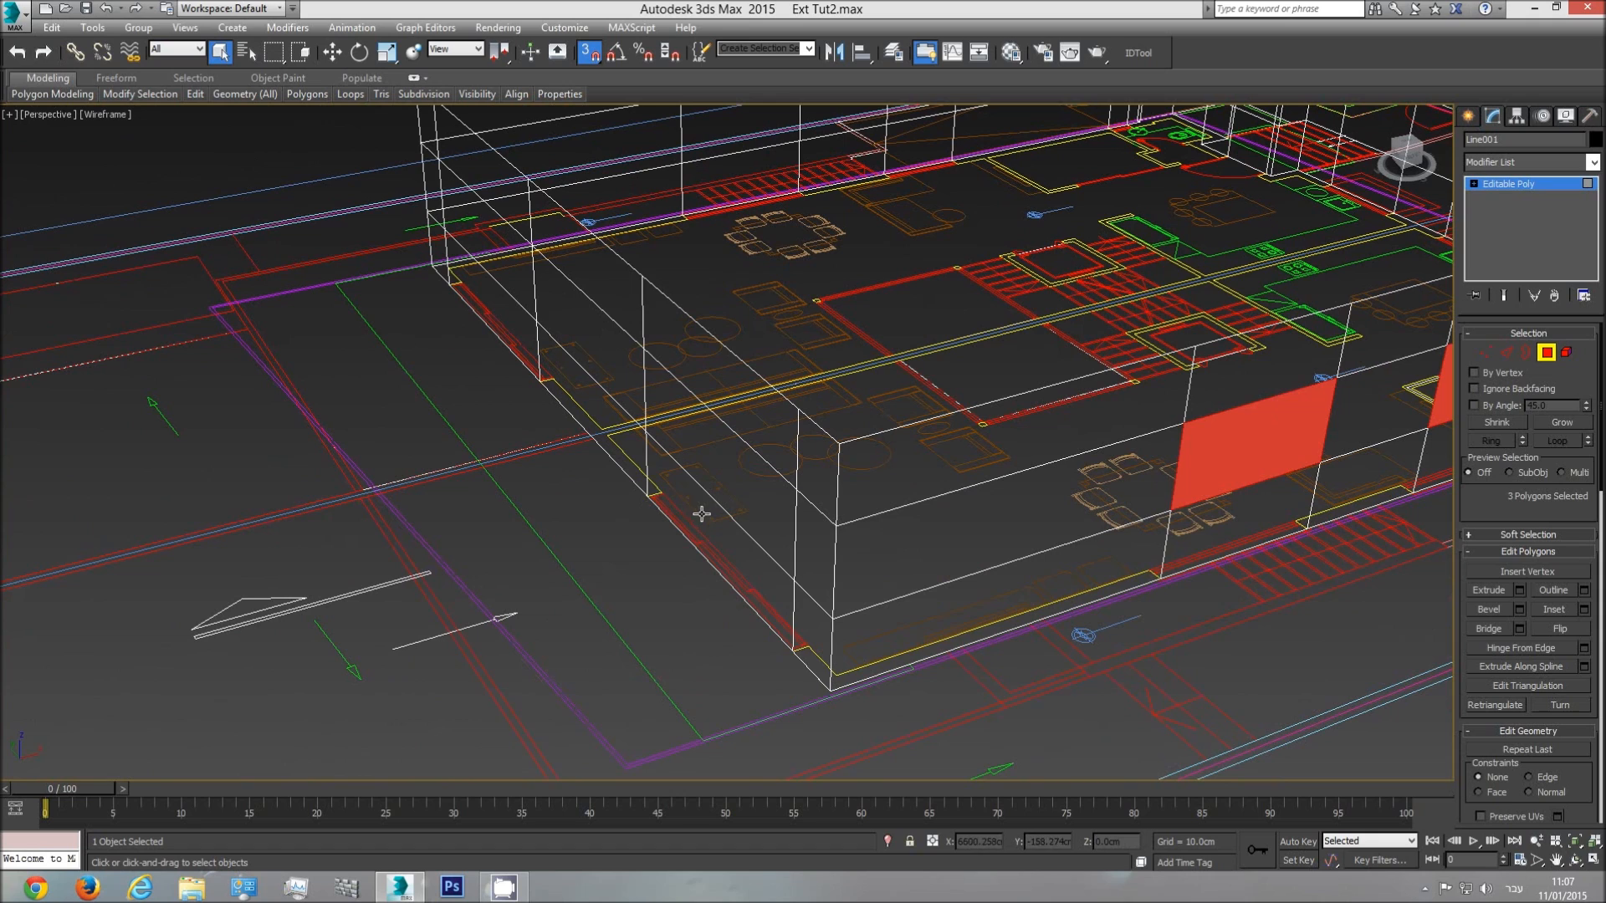
- Add the middle and lower polygons of both large openings on the short living-room wall to the selection
left_click(700, 514, "ctrl")
left_click(711, 475, "ctrl")
middle_click_drag(716, 488, 947, 530)
left_click(702, 351, "ctrl")
left_click(706, 259, "ctrl")
middle_click_drag(706, 350, 696, 496)
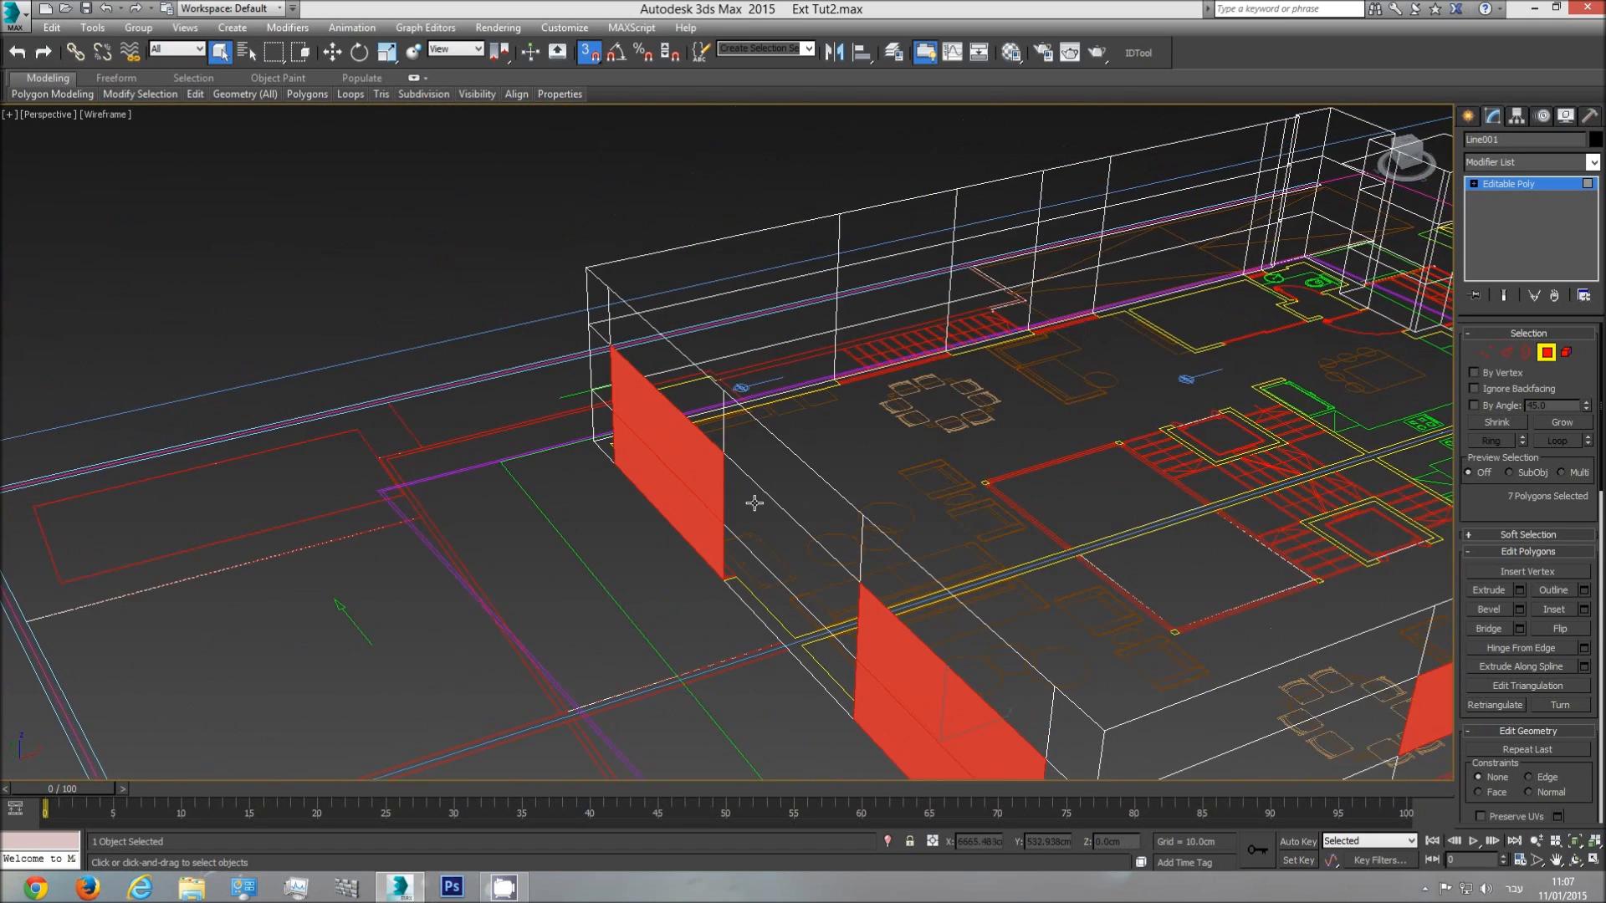
- Add the three middle-band window polygons on the far long wall to the selection
left_click(899, 295, "ctrl")
middle_click_drag(943, 307, 829, 440)
left_click(803, 380, "ctrl")
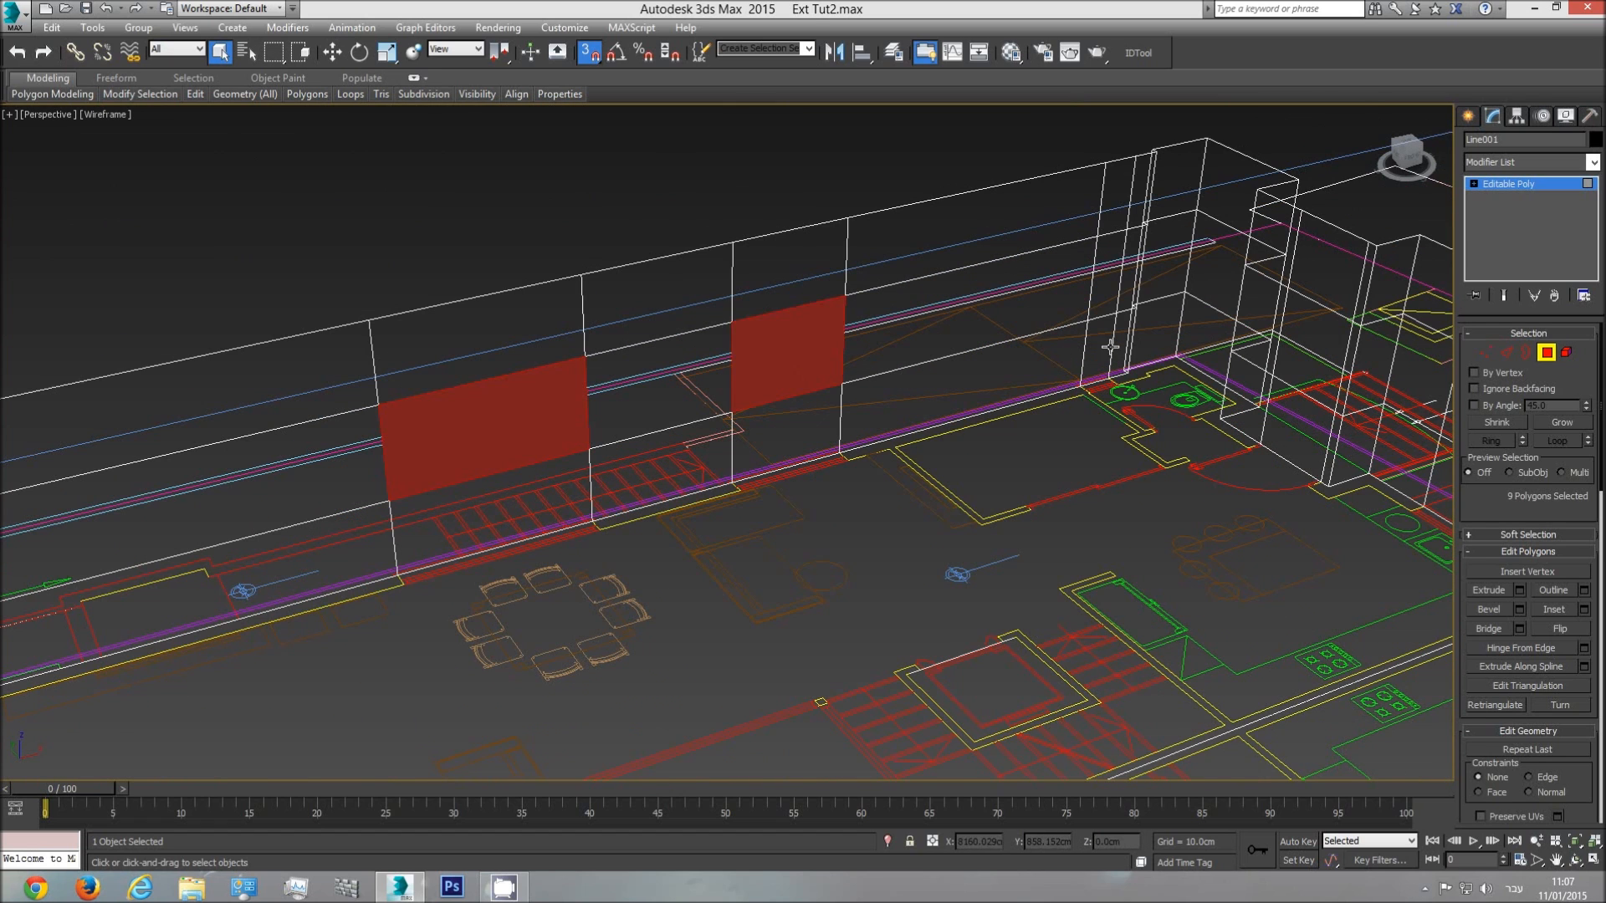
middle_click_drag(1141, 314, 912, 401)
left_click(902, 381, "ctrl")
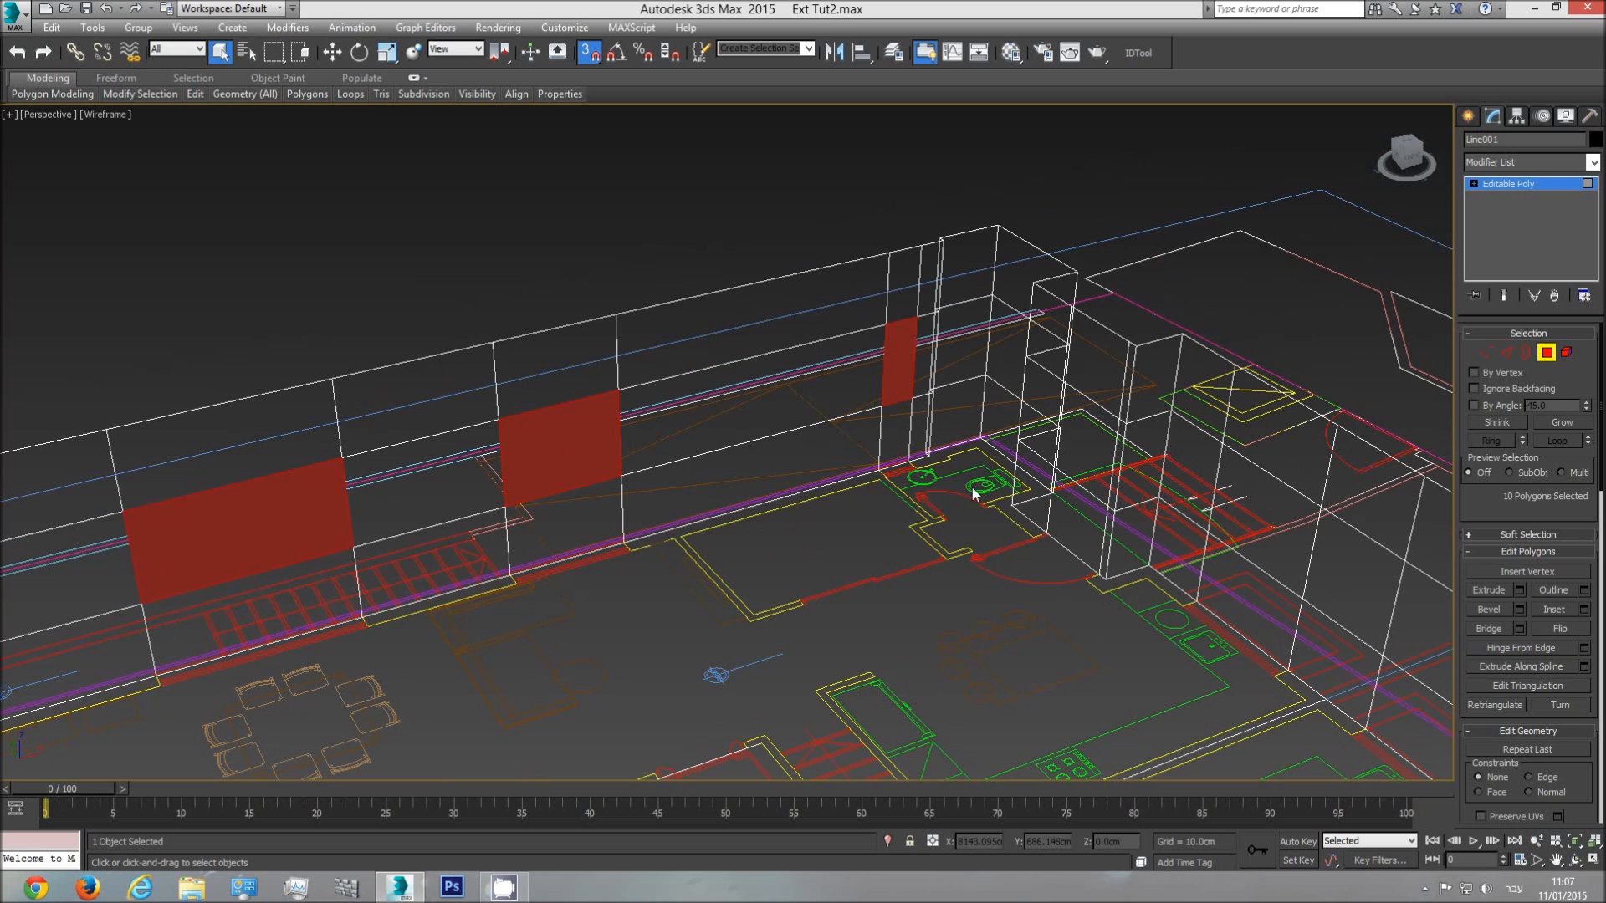
- Add both entrance door openings and the two kitchen window polygons to the selection and check all openings in shaded display
left_click(1068, 507, "ctrl")
left_click(1076, 448, "ctrl")
middle_click_drag(1212, 694, 1117, 609)
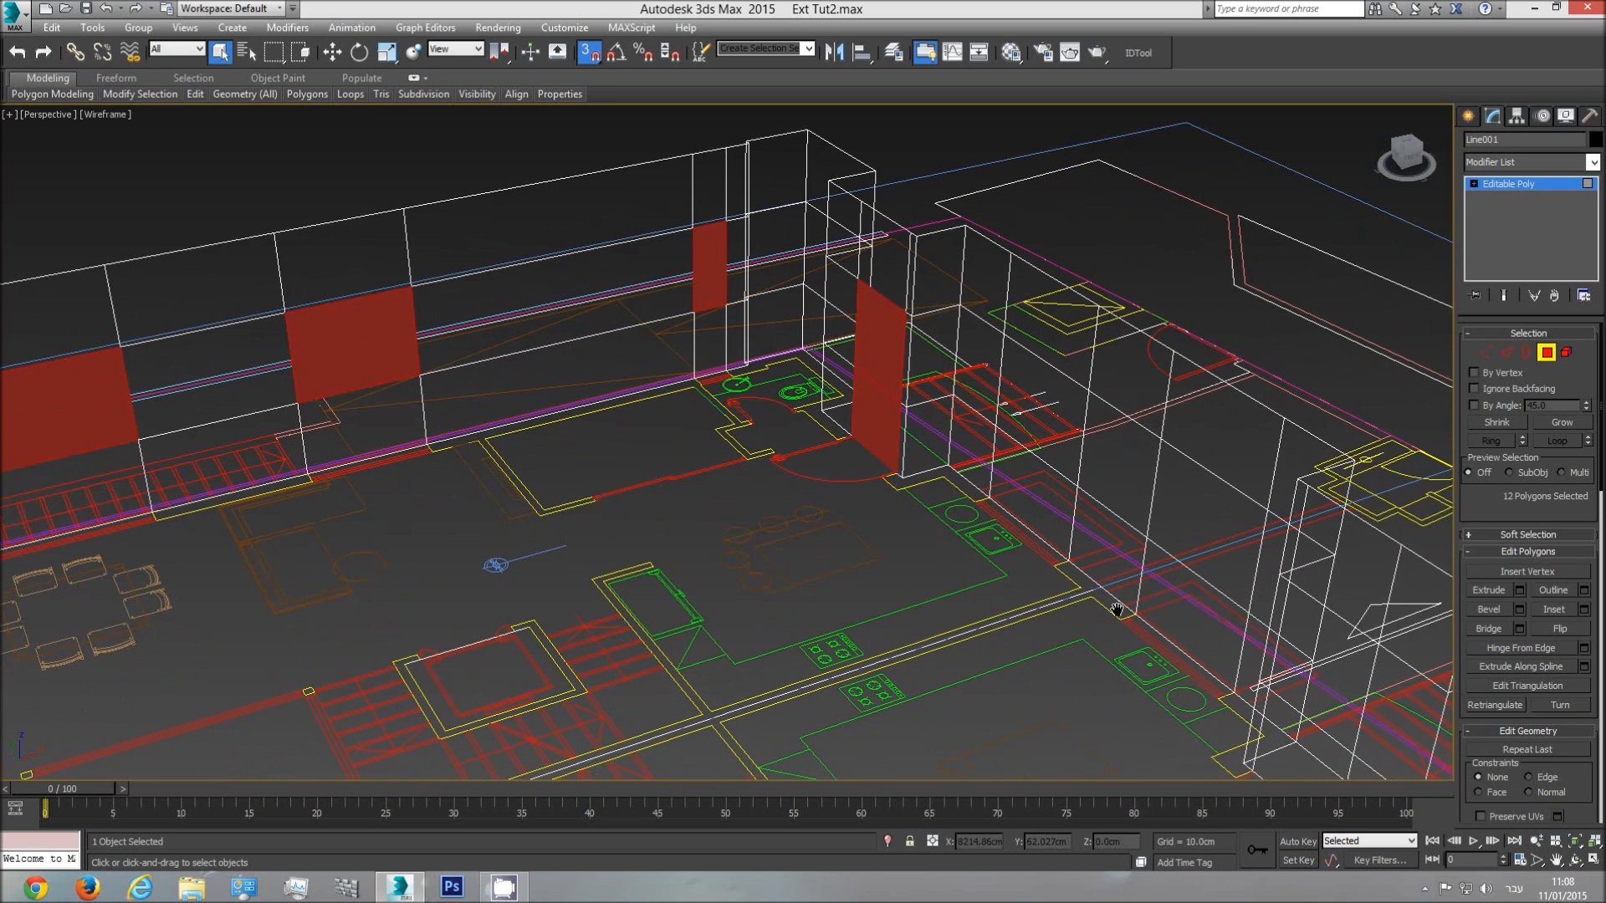
left_click(1057, 432, "ctrl")
left_click(1201, 493, "ctrl")
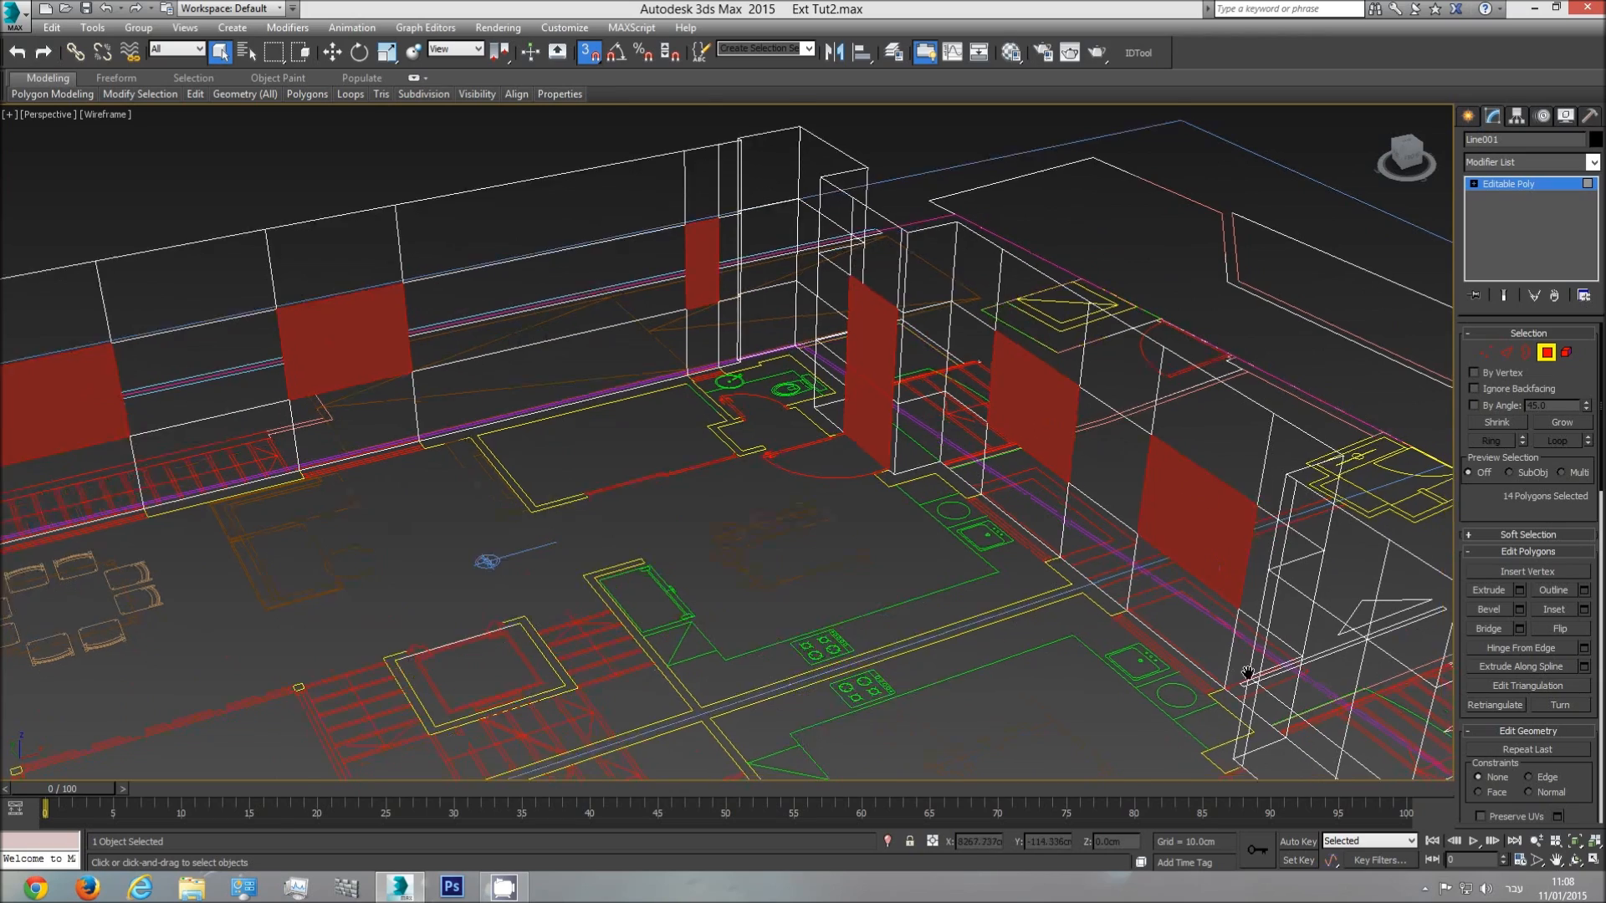
middle_click_drag(1243, 670, 1152, 553)
left_click(1172, 598, "ctrl")
left_click(1205, 510, "ctrl")
scroll(1019, 534, "down", 4)
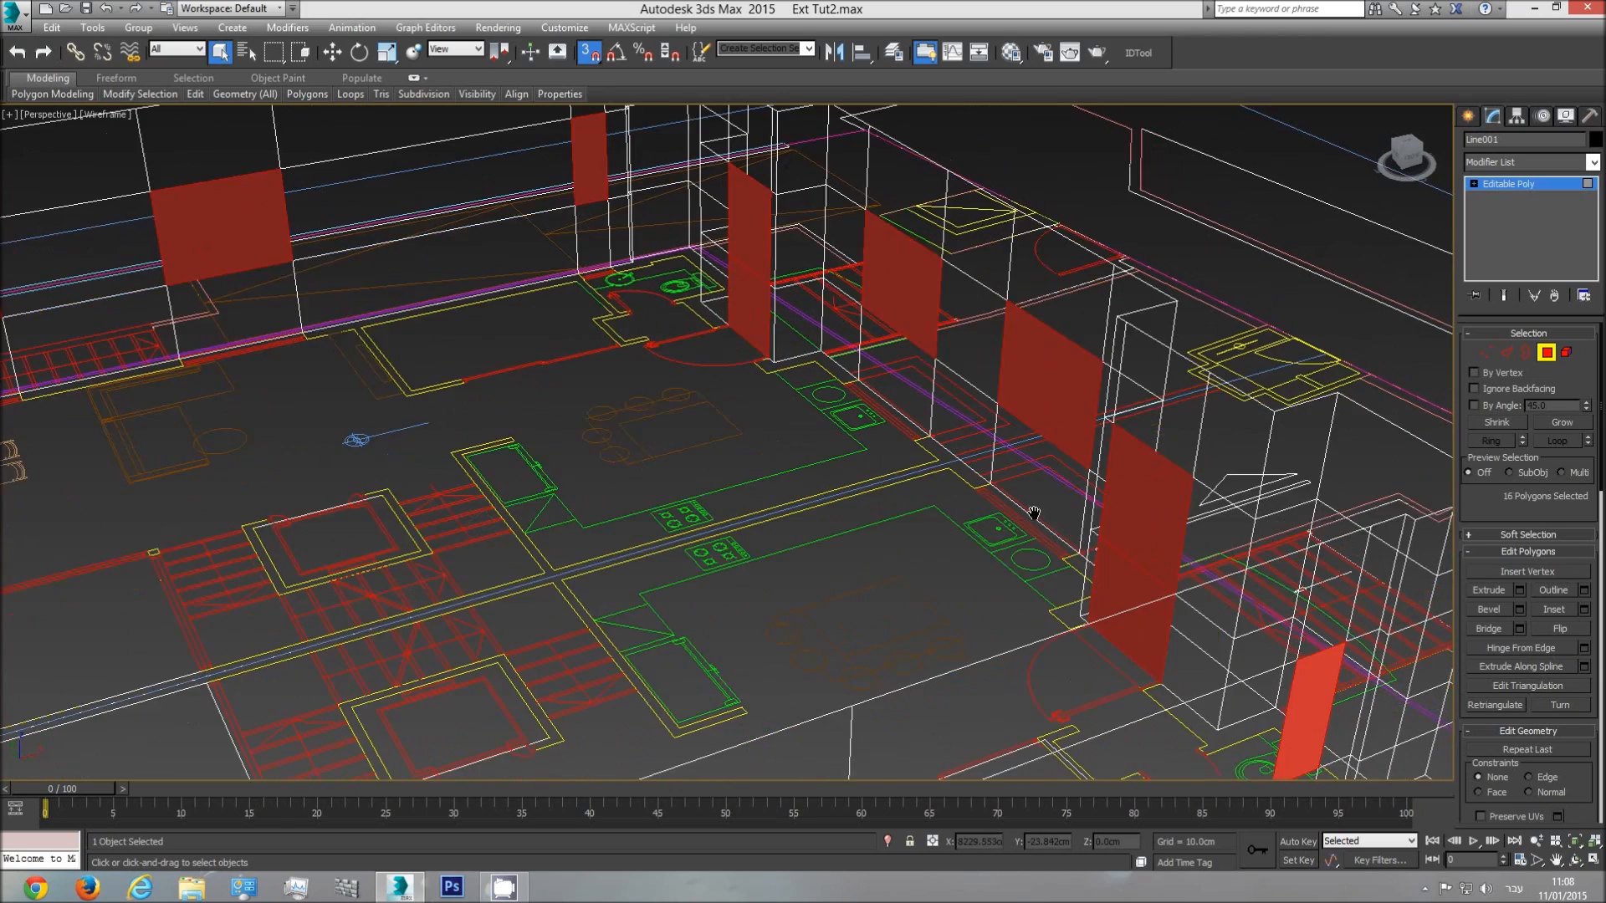
middle_click_drag(1024, 634, 1009, 562)
key("F3")
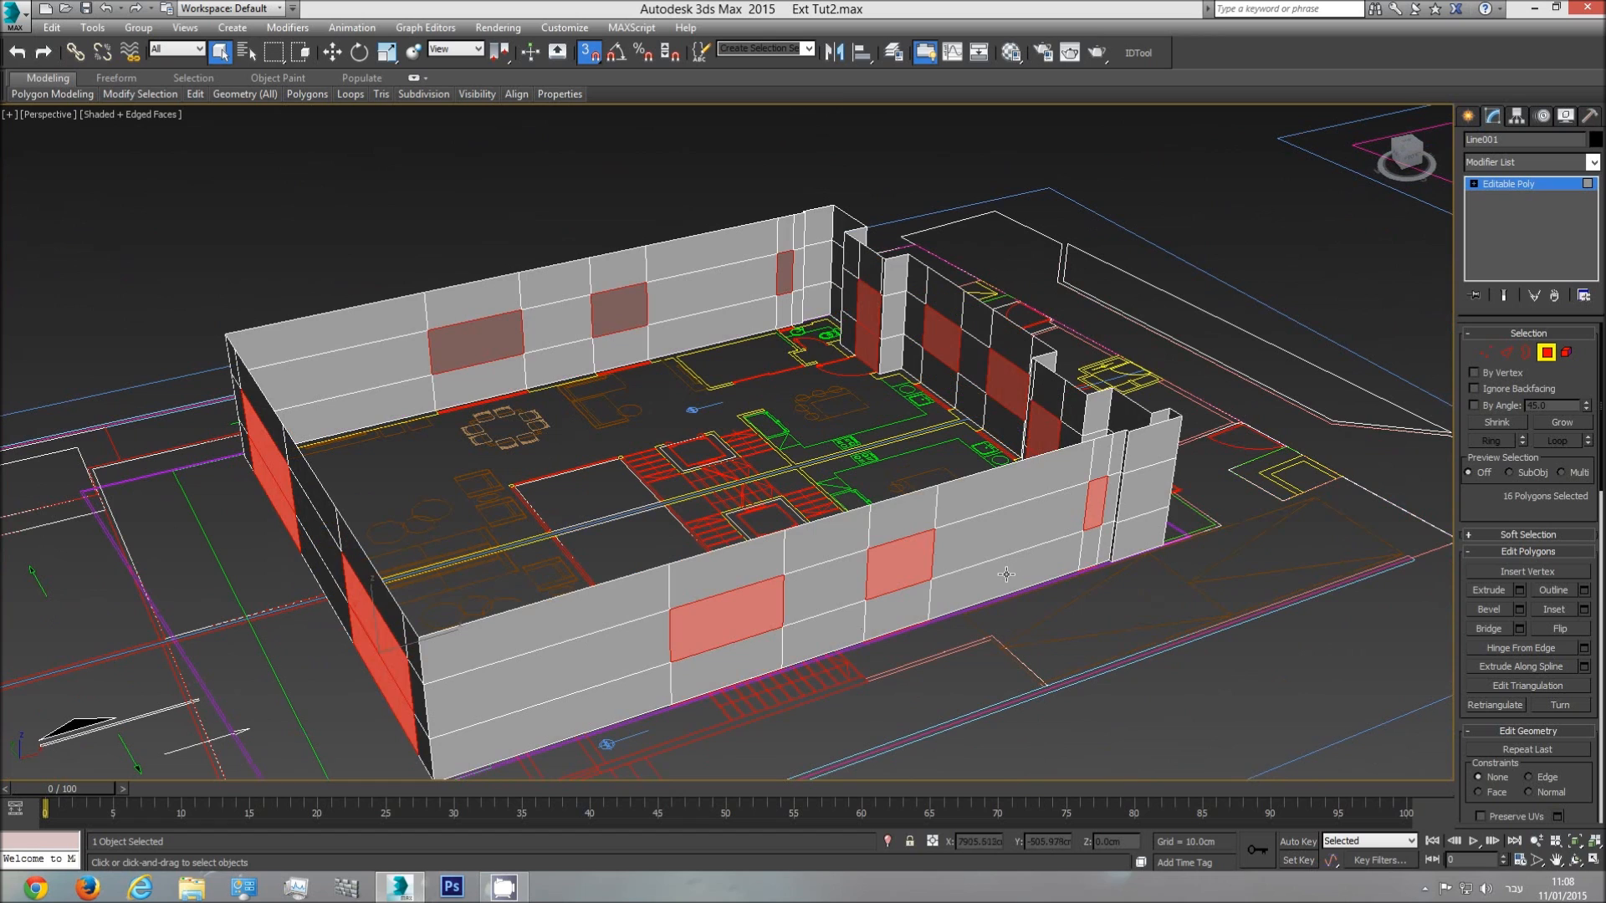
key("F3")
key("F3")
- Start extruding the selected opening polygons in top view, pulling them inward about 24 cm against the plan's wall thickness
key("t")
scroll(906, 526, "down", 4)
scroll(1085, 515, "up", 3)
middle_click_drag(1086, 515, 352, 516)
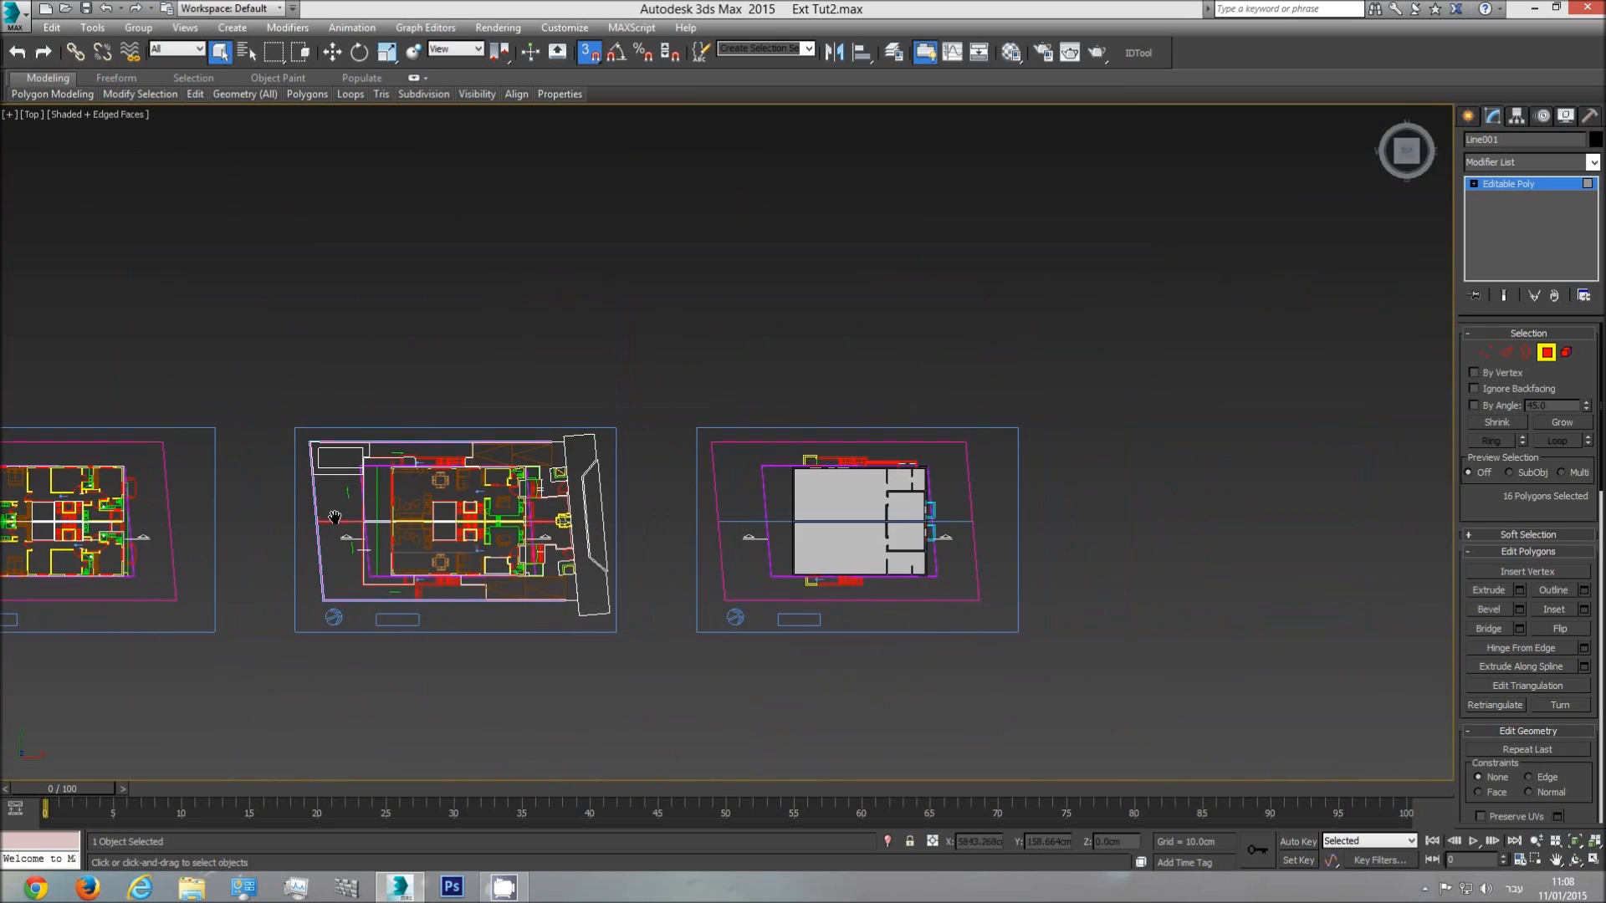
scroll(404, 515, "up", 6)
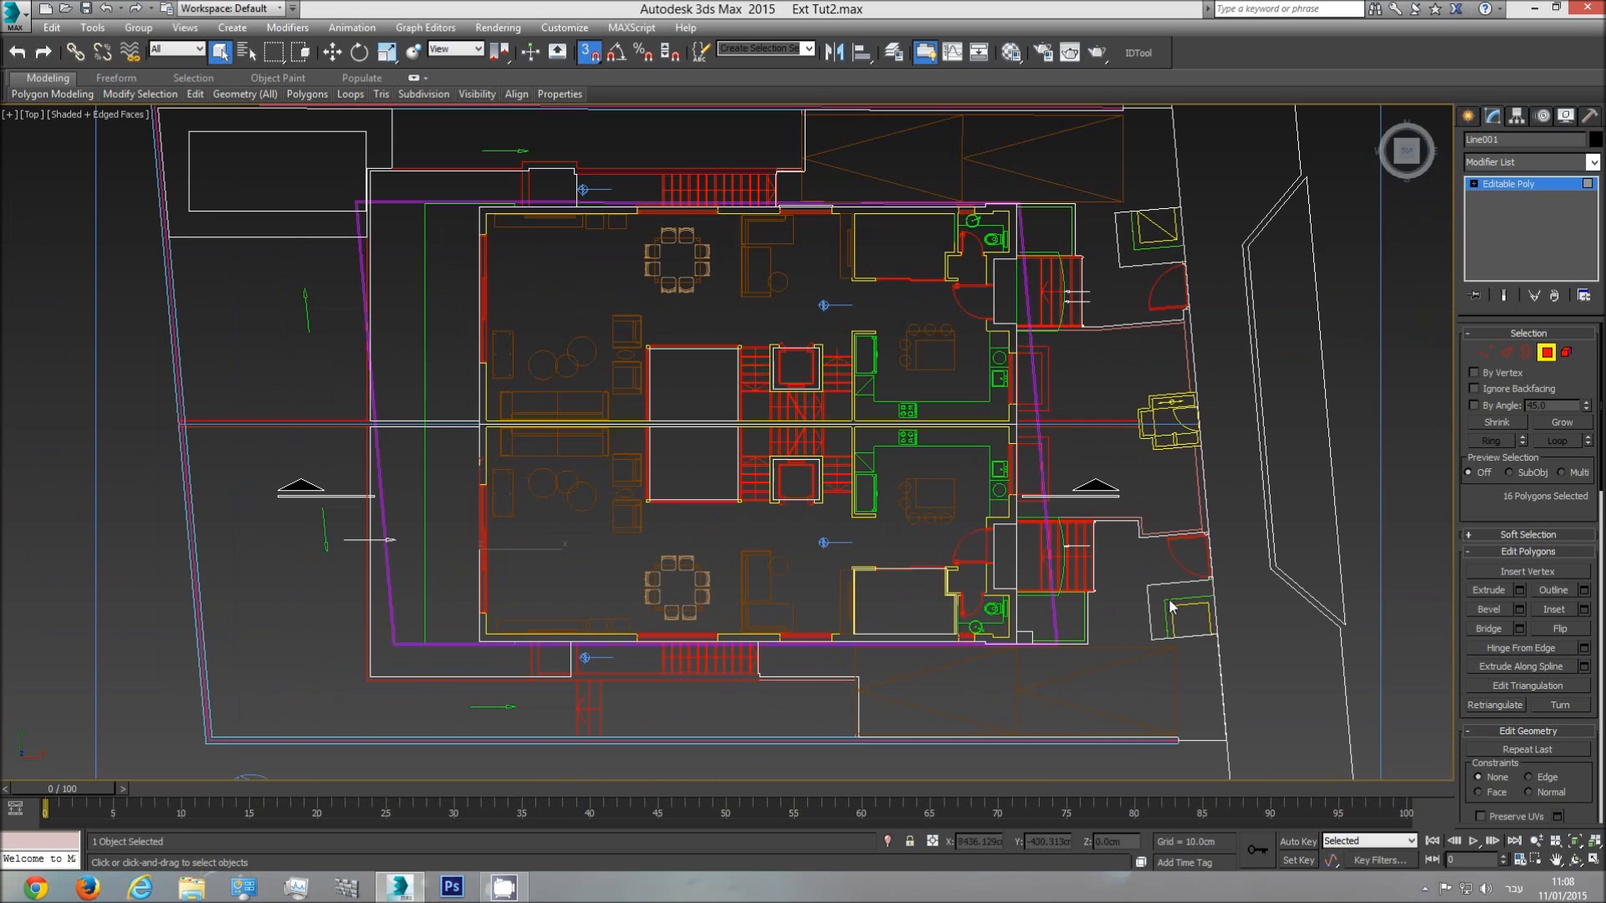
left_click(1520, 591)
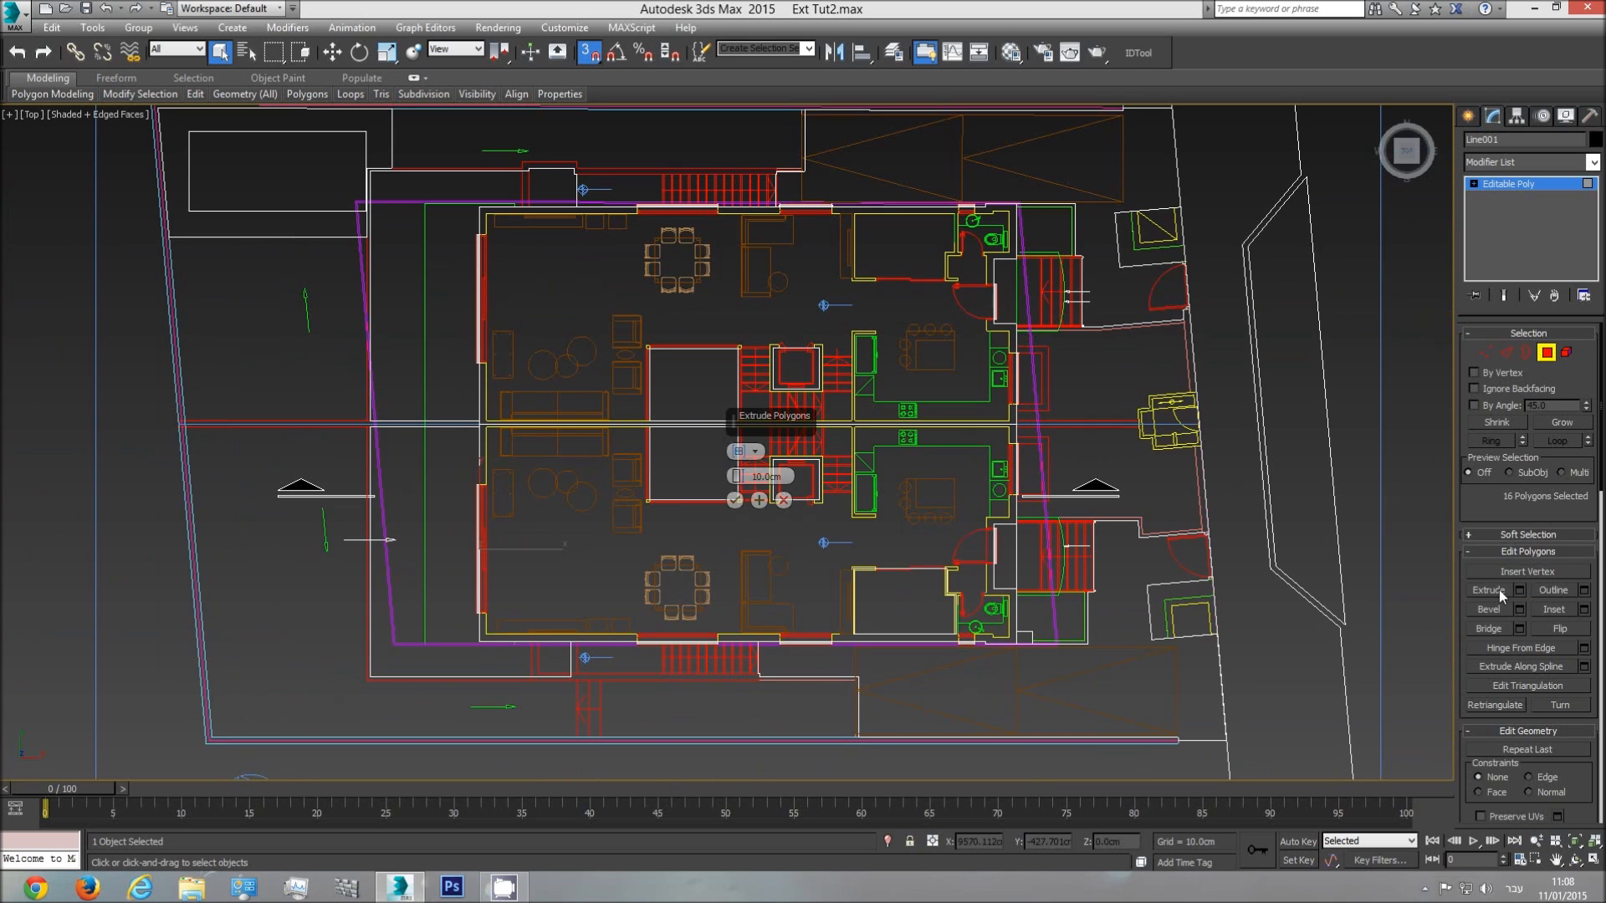
scroll(608, 663, "up", 5)
mouse_move(736, 476)
left_mouse_down()
mouse_move(739, 456)
mouse_move(745, 495)
left_mouse_up()
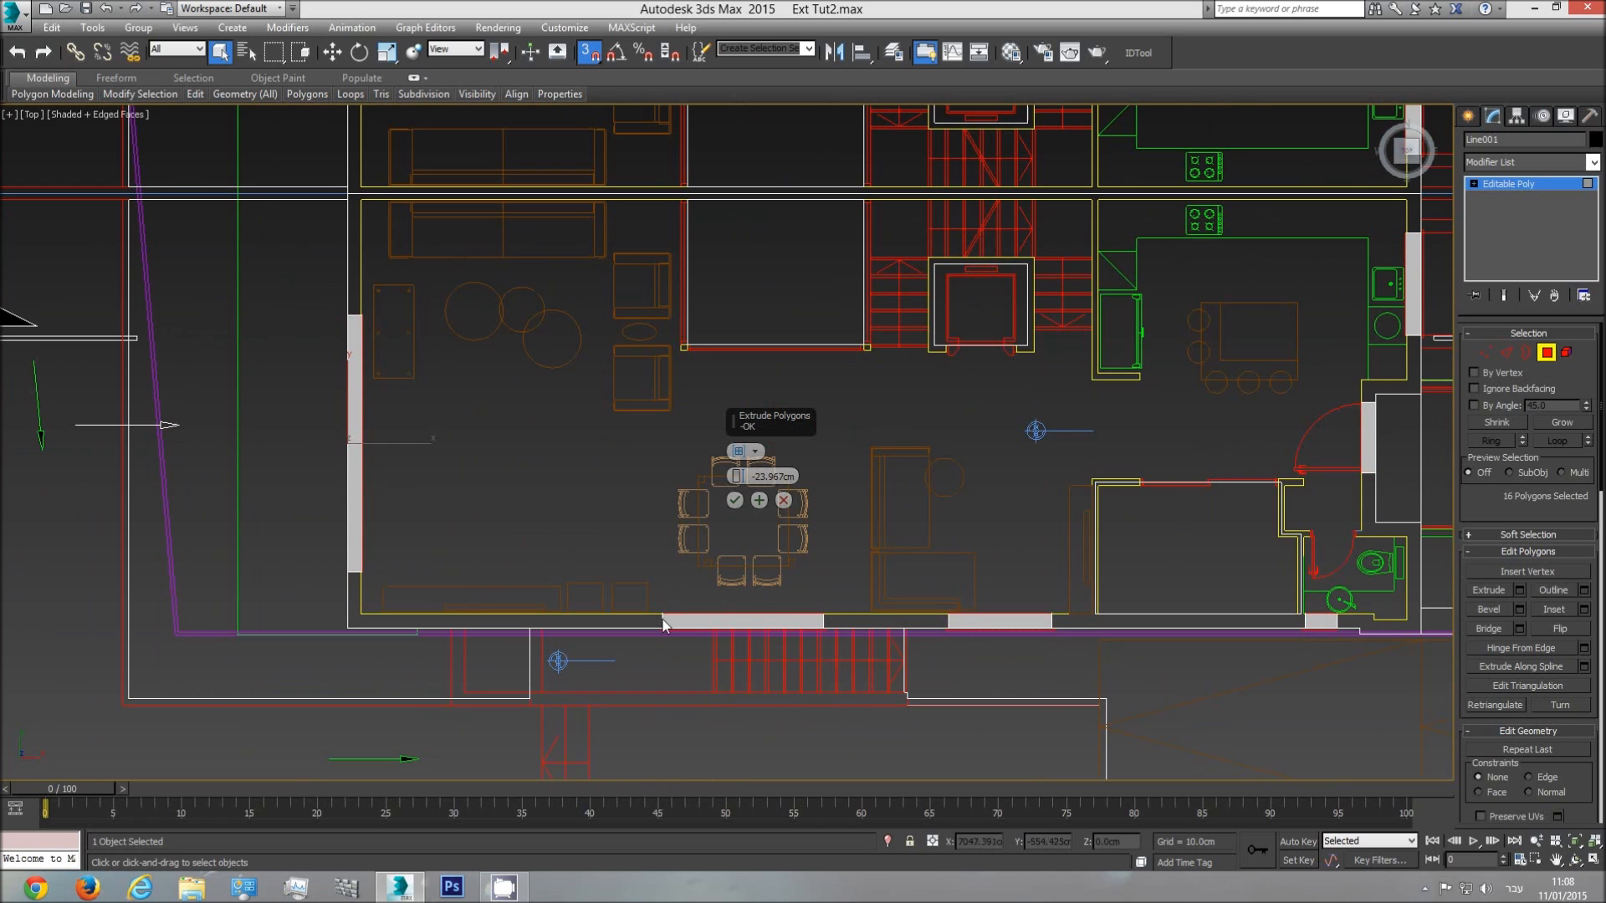
- Set the polygon extrusion height to -22 cm, compare it with the plan's inner wall line and apply it
scroll(666, 621, "up", 4)
double_click(771, 476)
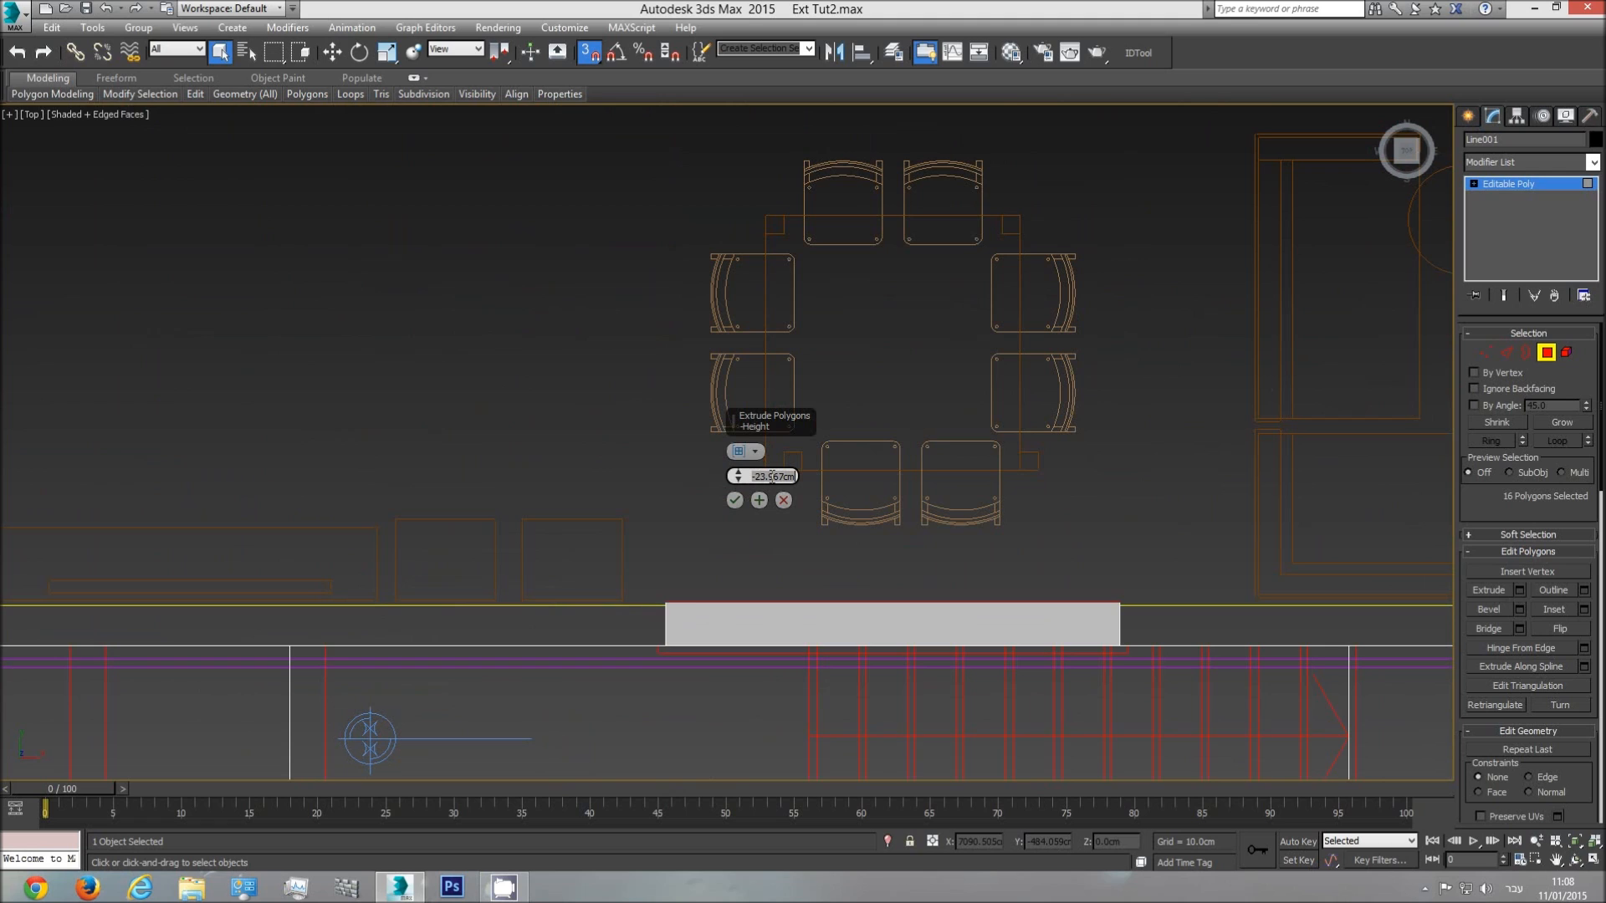
type("-22")
key("Return")
scroll(679, 580, "up", 5)
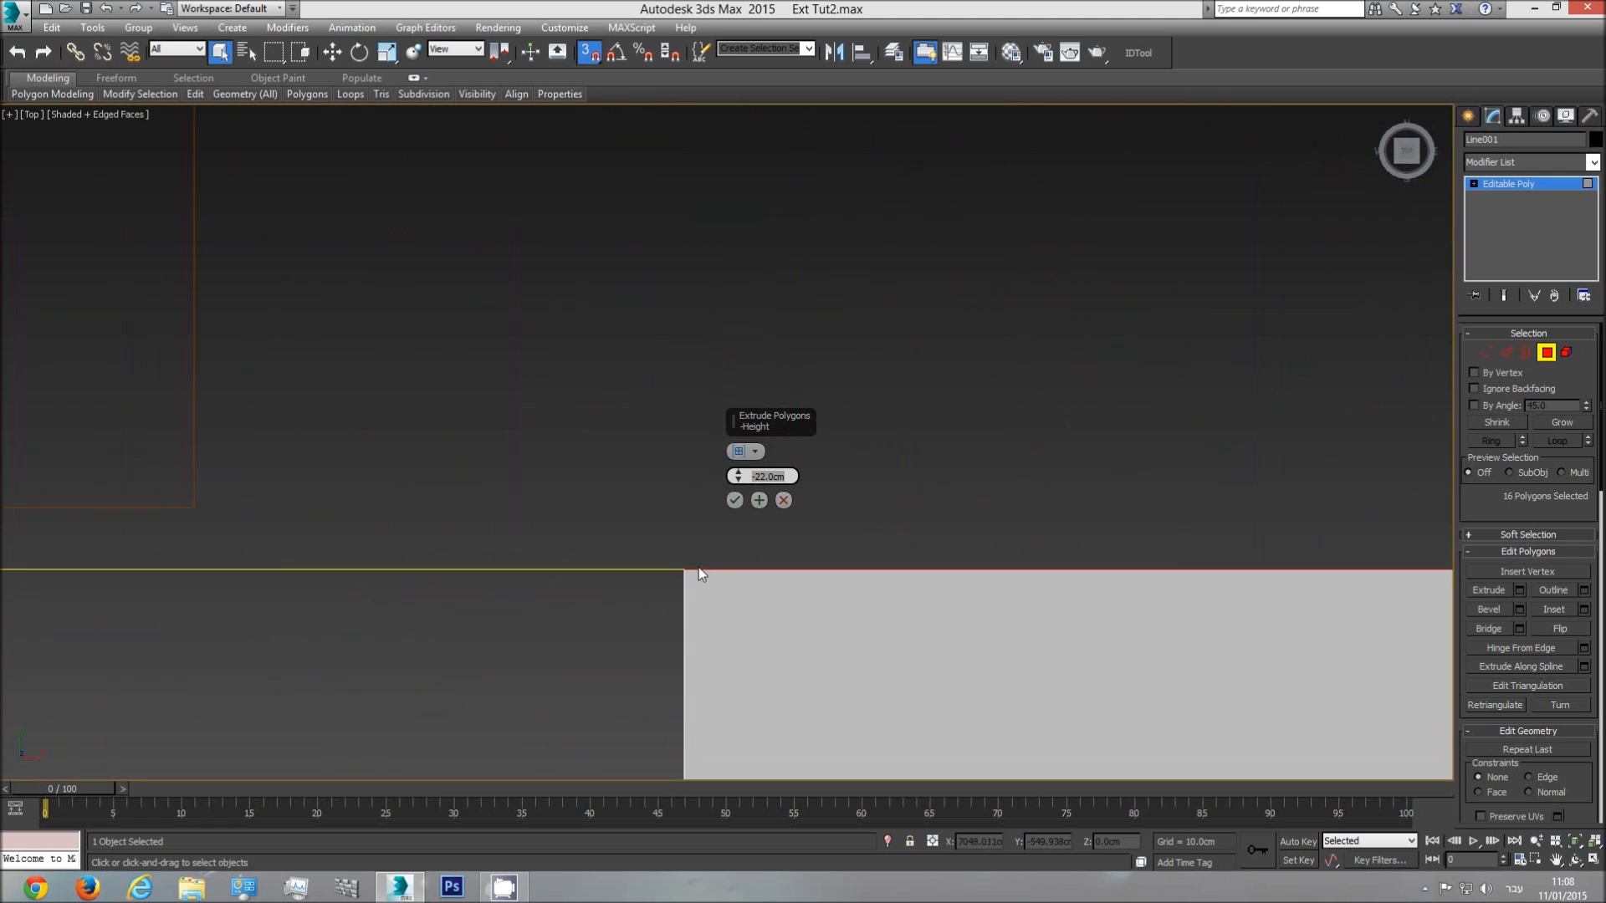
scroll(691, 579, "down", 5)
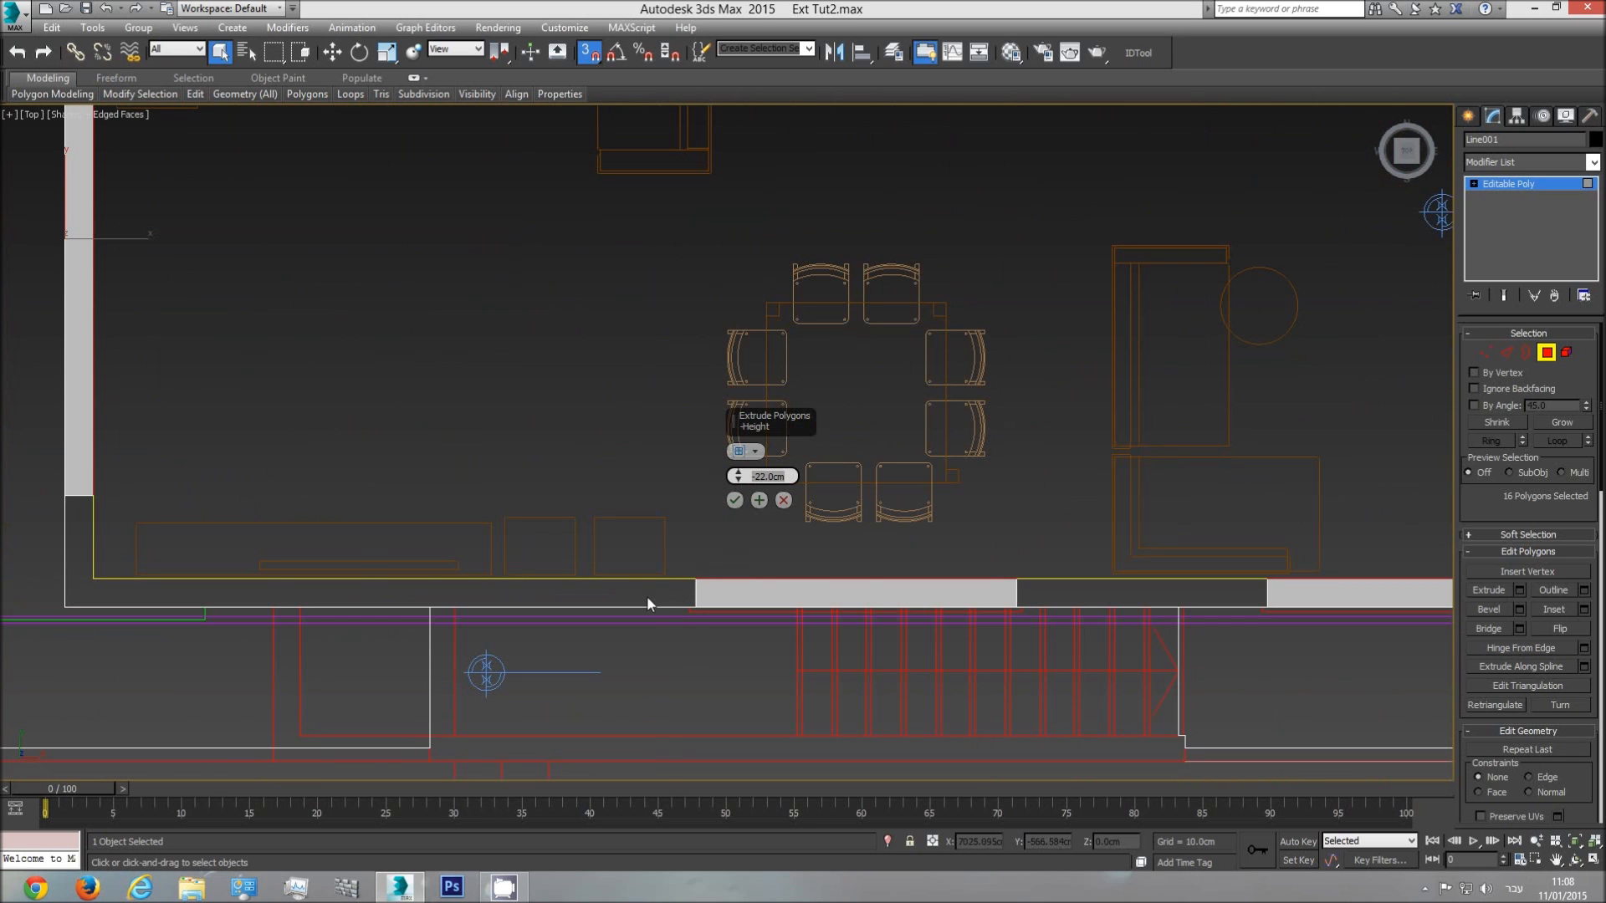
left_click(735, 501)
- Examine the extruded openings around the floor plan against the drawn wall thickness and window positions
scroll(736, 502, "down", 4)
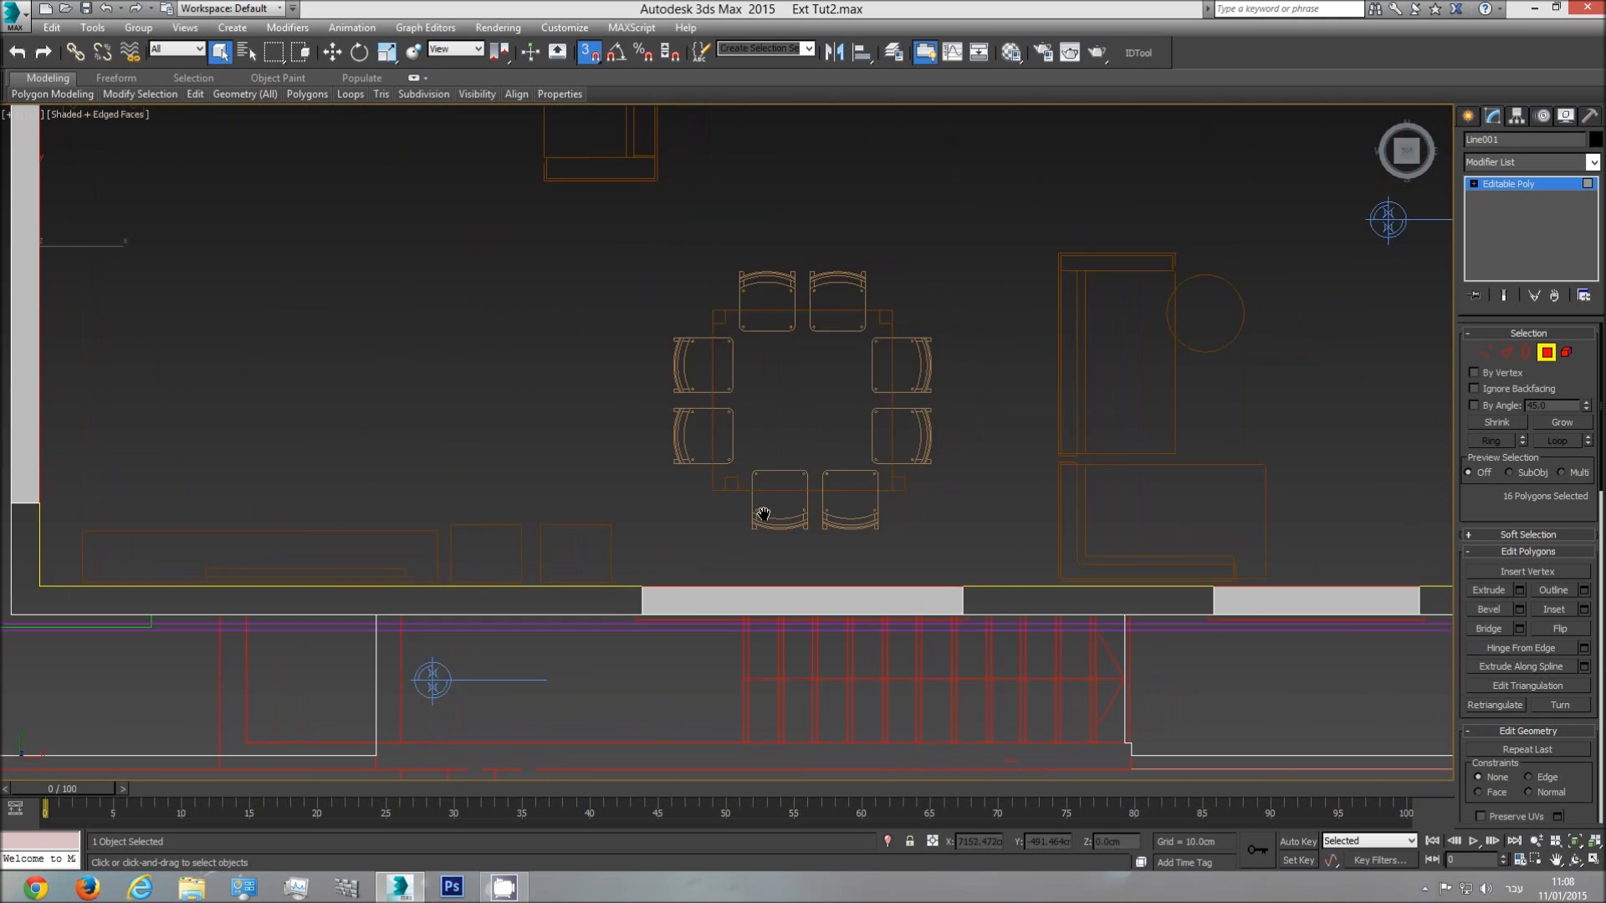
scroll(1033, 568, "up", 6)
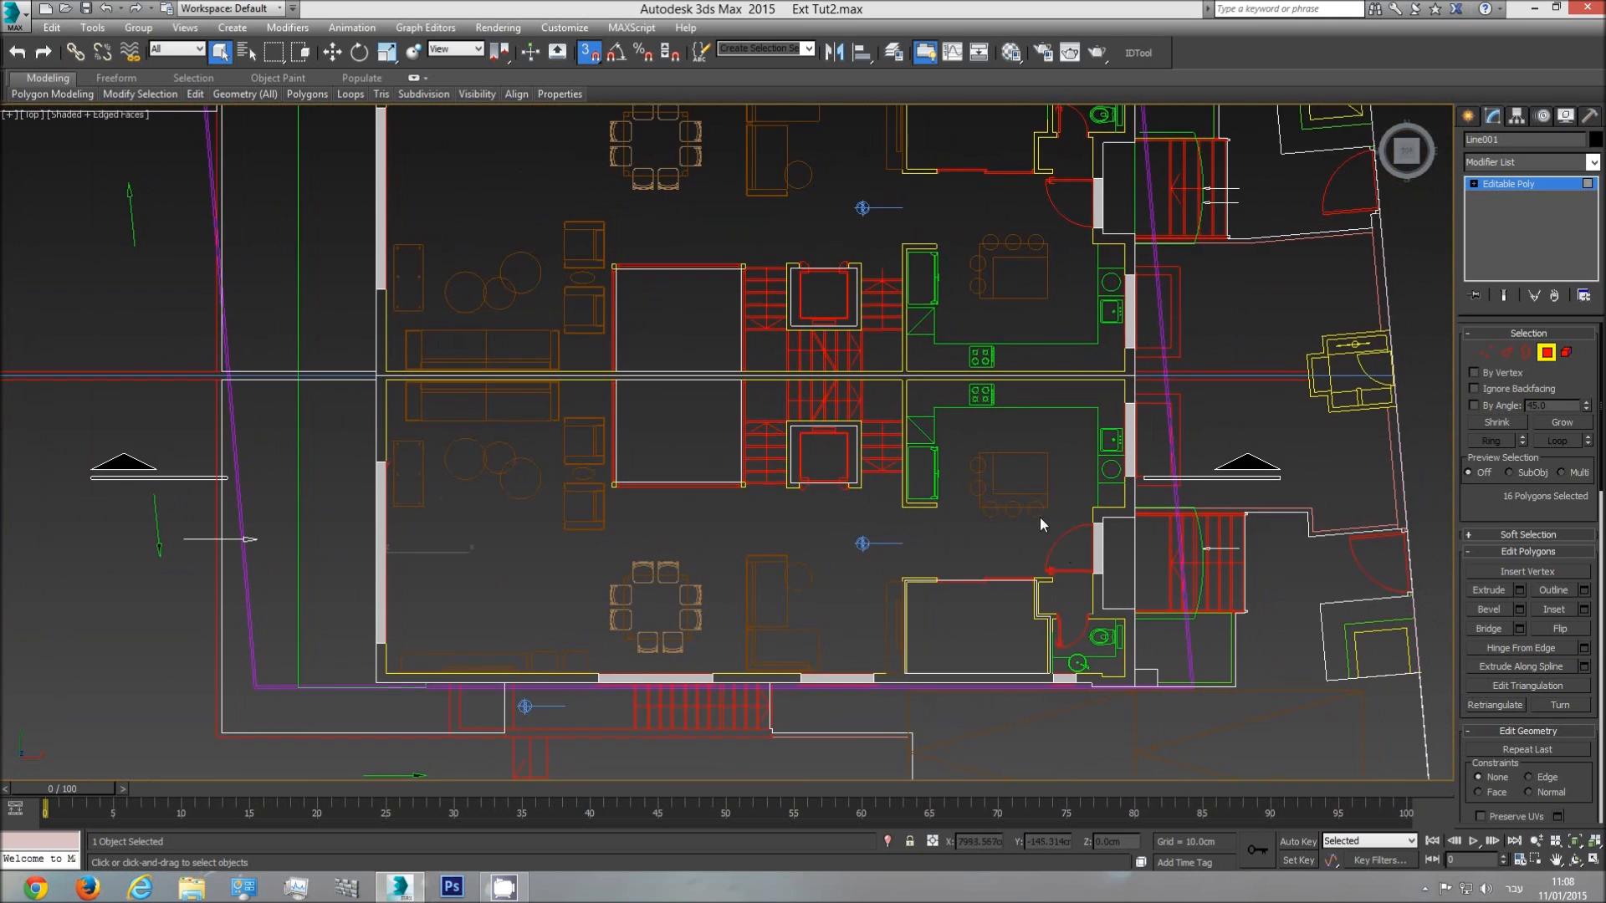
scroll(1105, 384, "down", 2)
middle_click_drag(1105, 385, 985, 609)
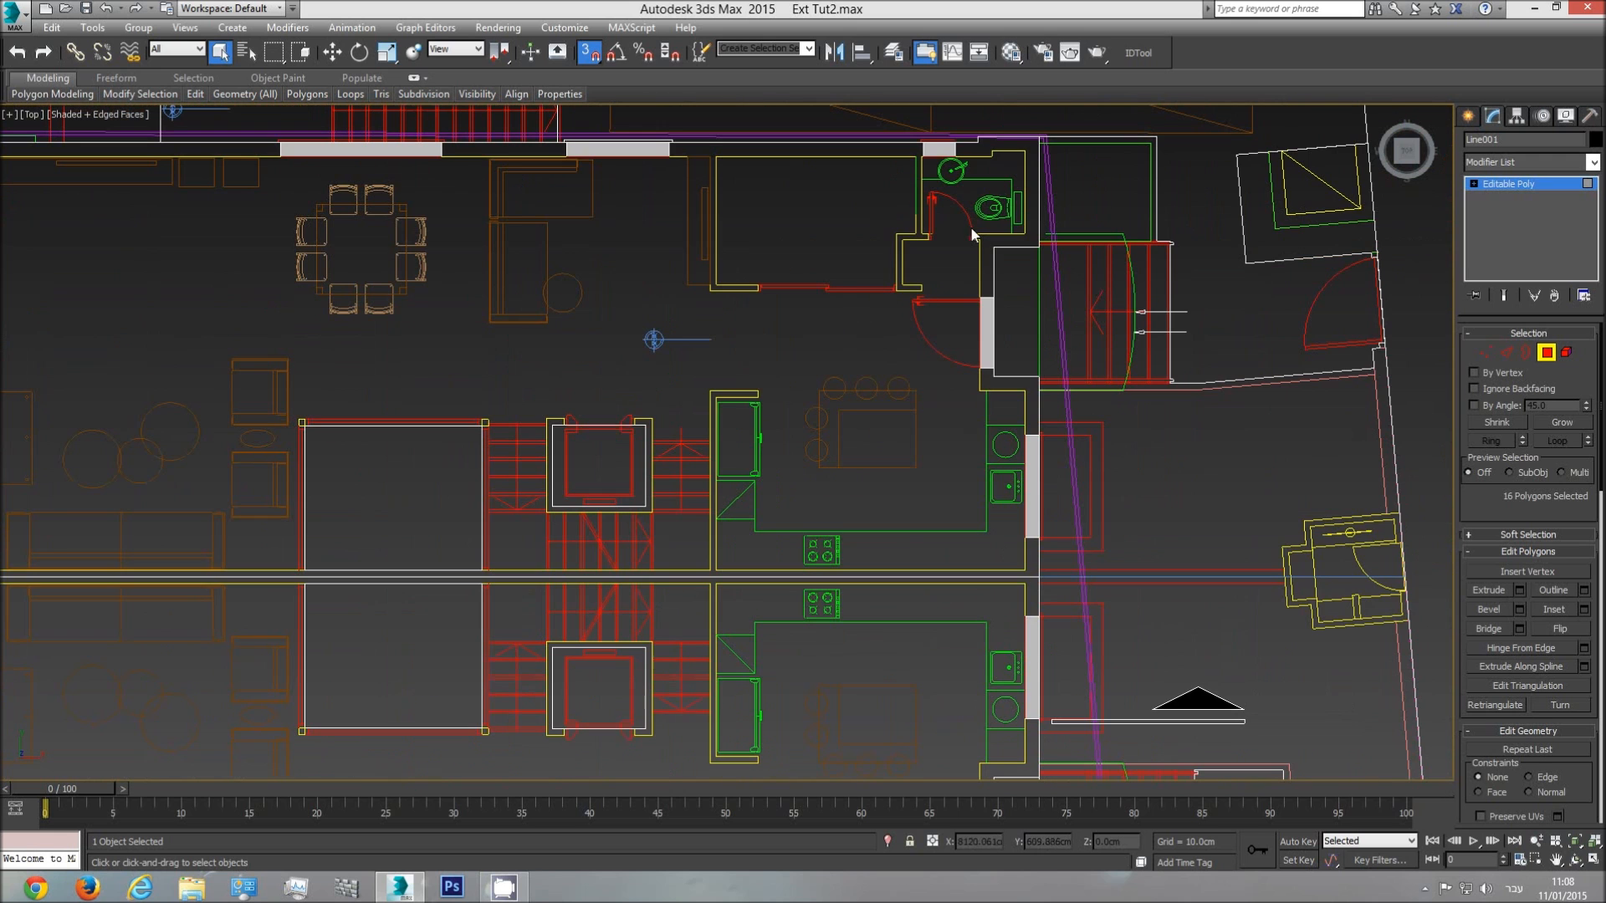
middle_click_drag(963, 172, 968, 319)
scroll(953, 289, "up", 4)
middle_click_drag(615, 323, 1267, 336)
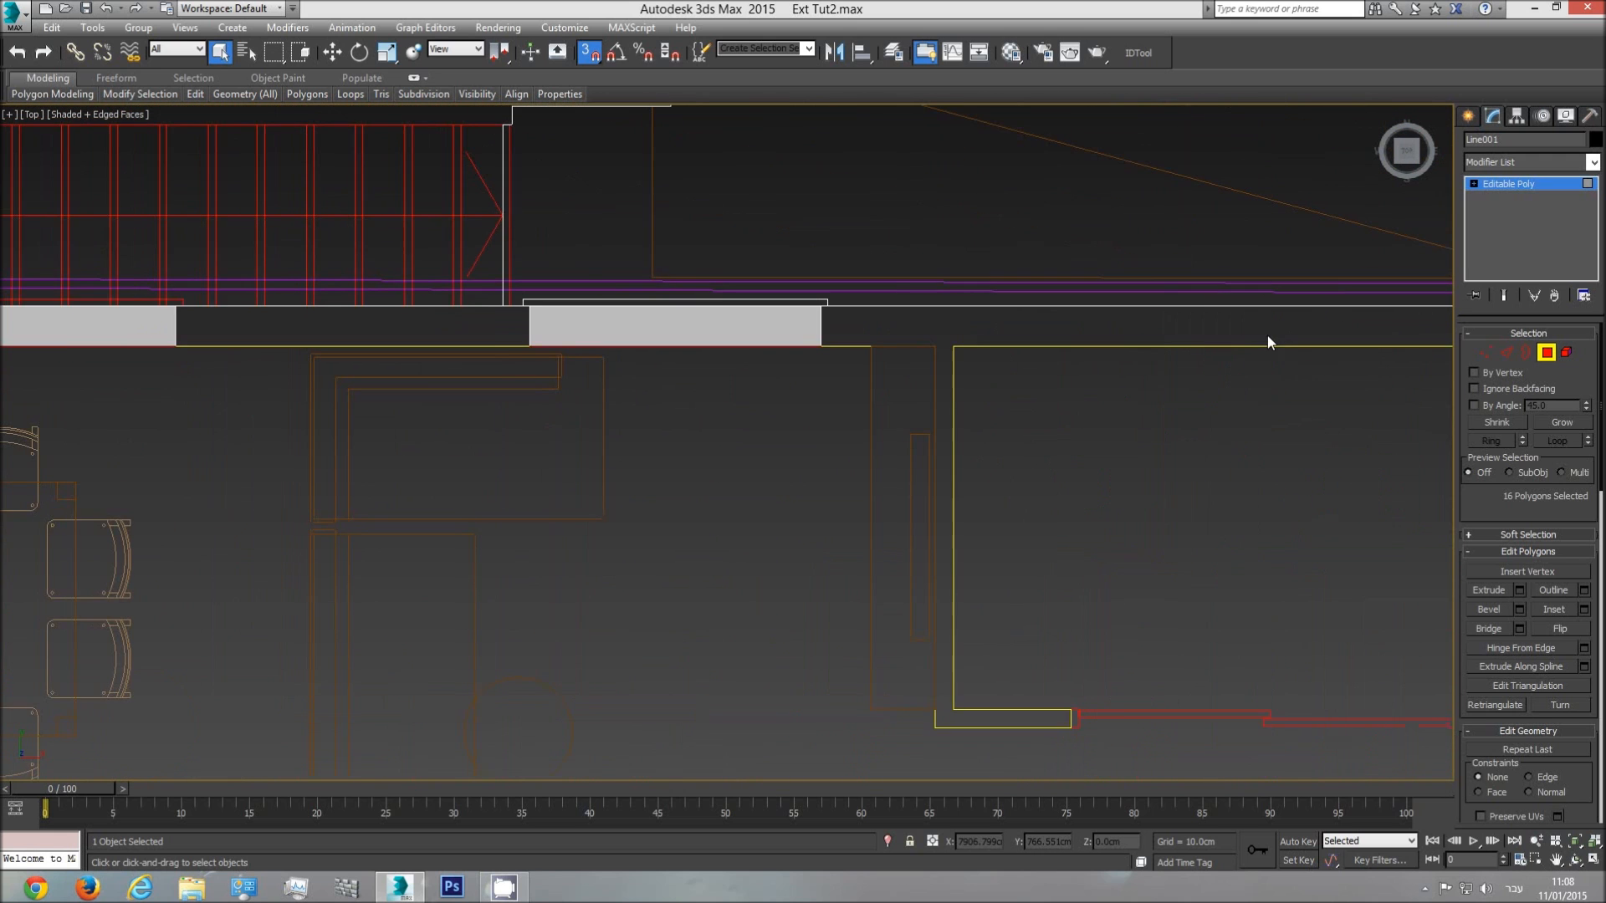
scroll(1267, 338, "down", 5)
middle_click_drag(118, 577, 873, 425)
scroll(917, 580, "down", 1)
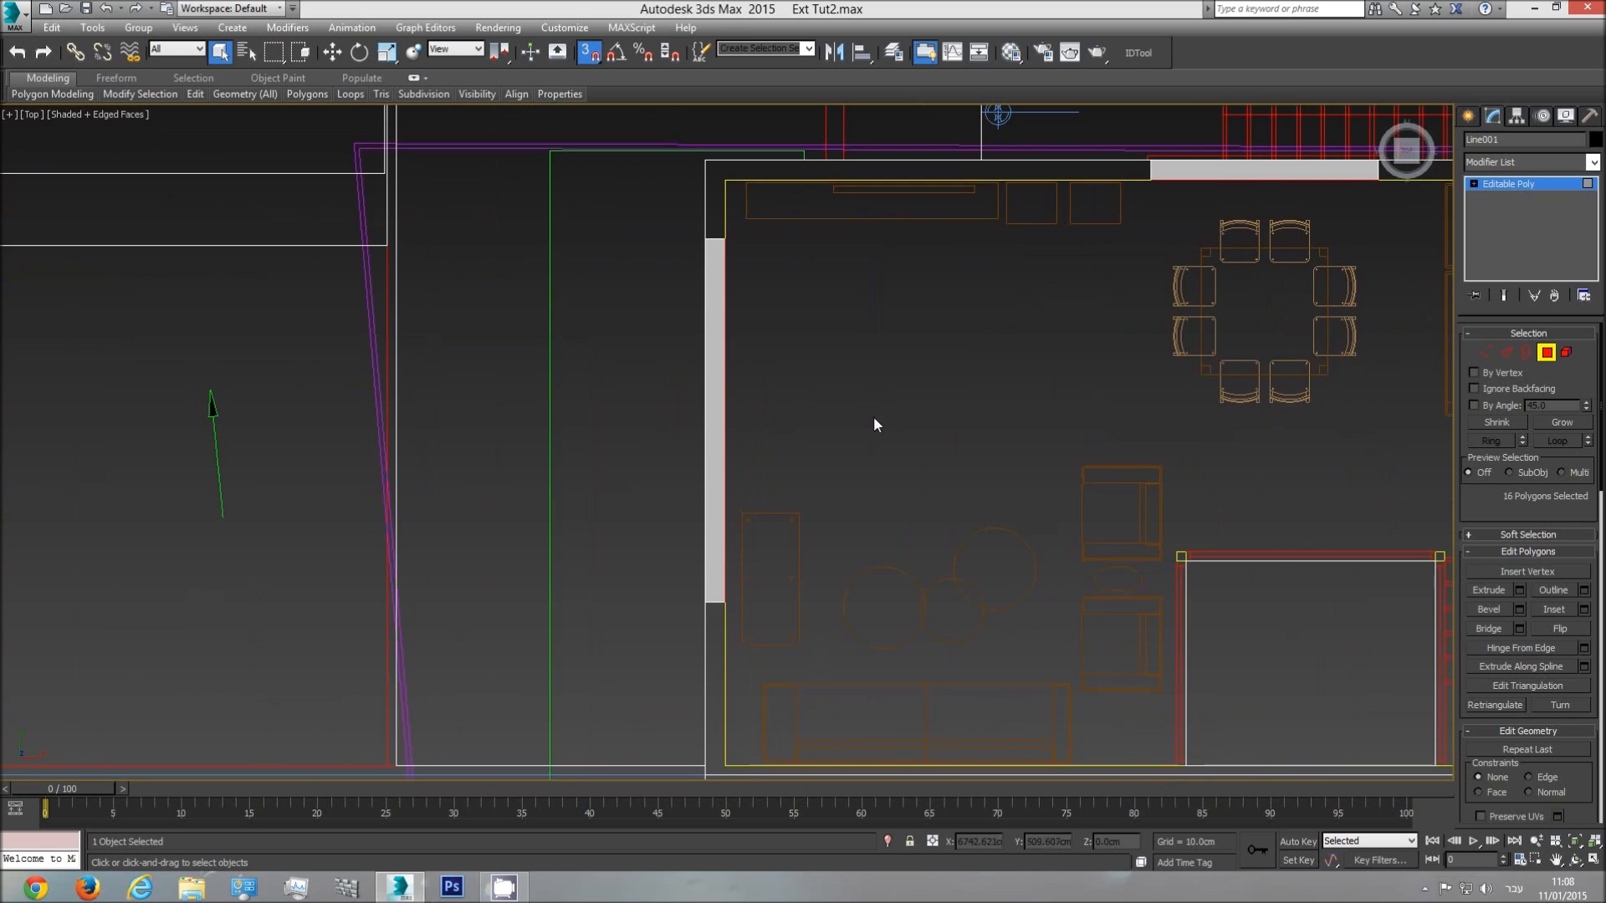
- Return to perspective and delete the selected inner polygons to cut the window and door openings through the walls
key("p")
left_click(1575, 842)
left_click(1578, 861)
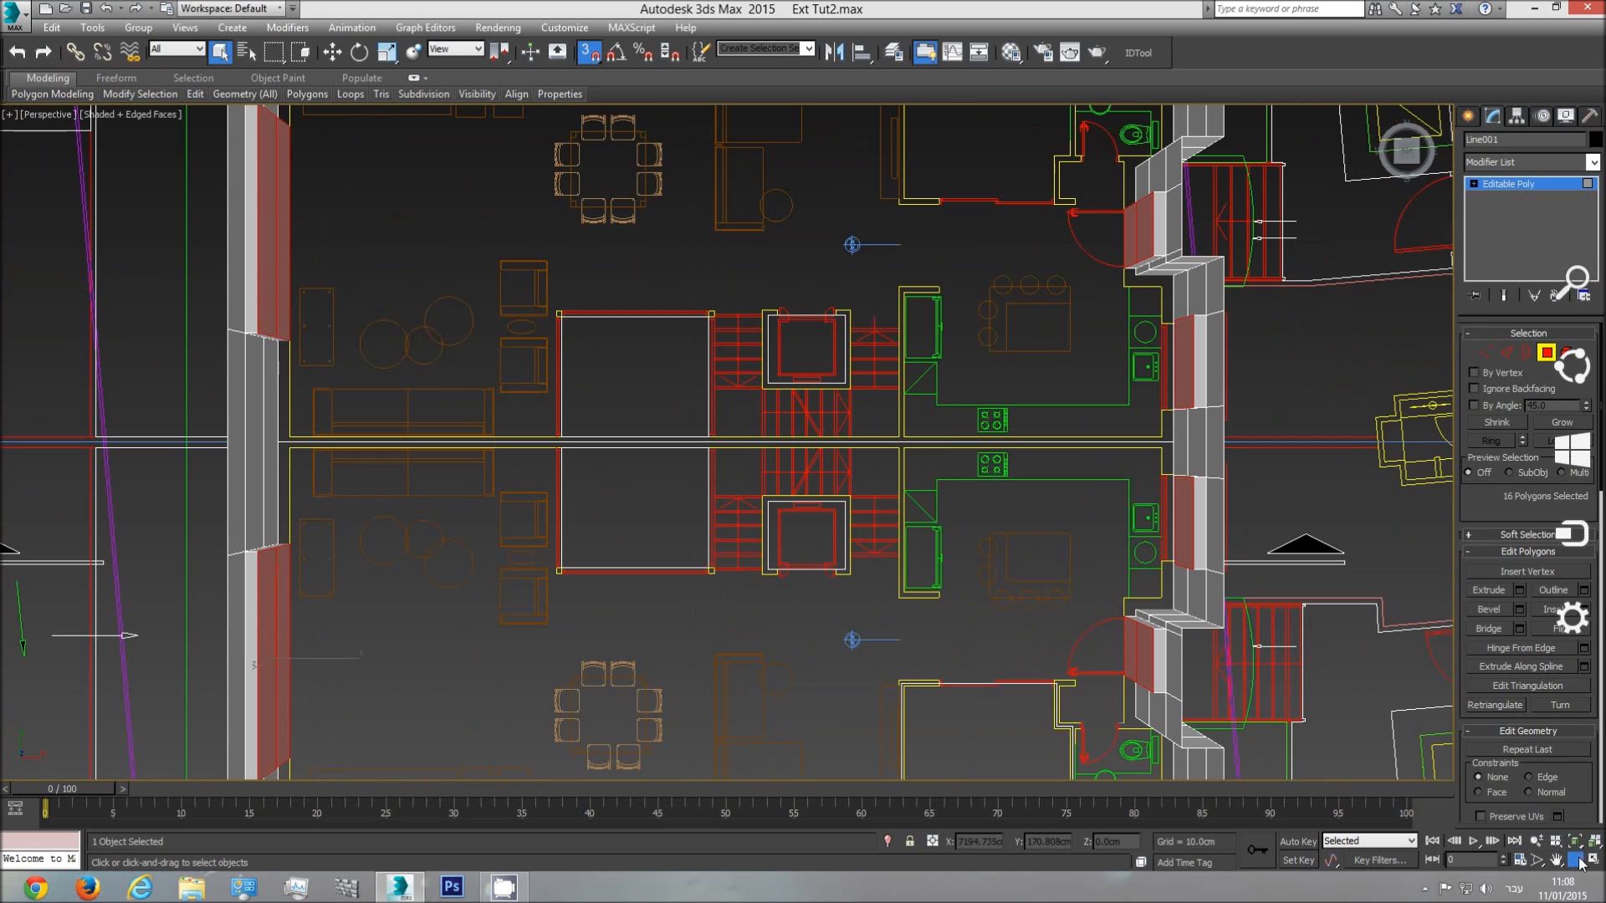
left_click_drag(796, 423, 810, 609)
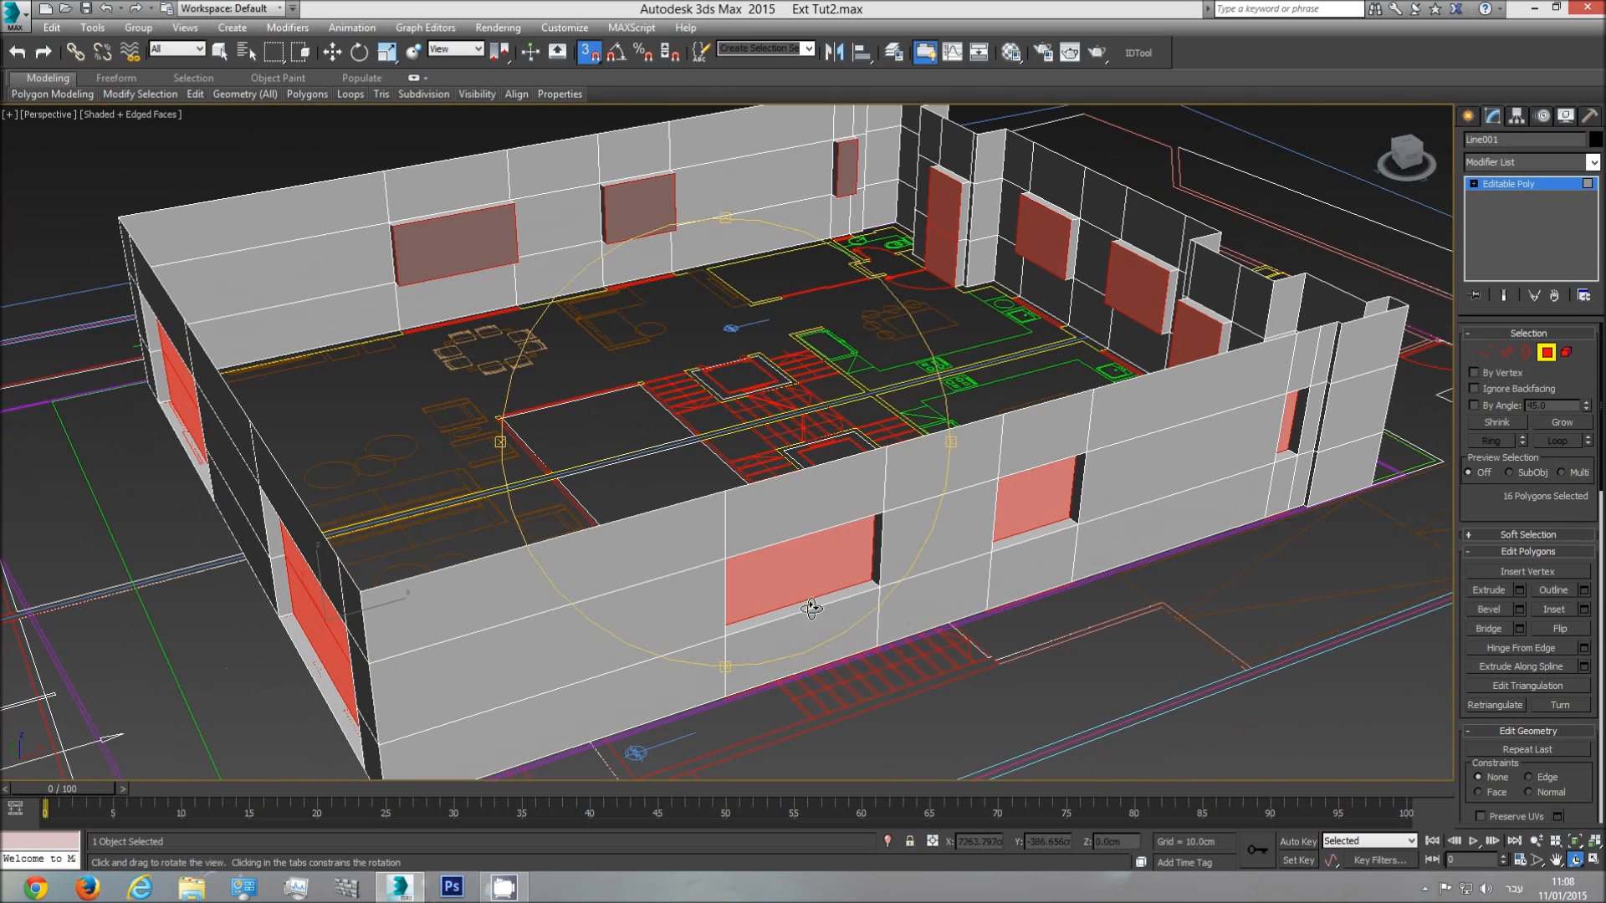
key("Delete")
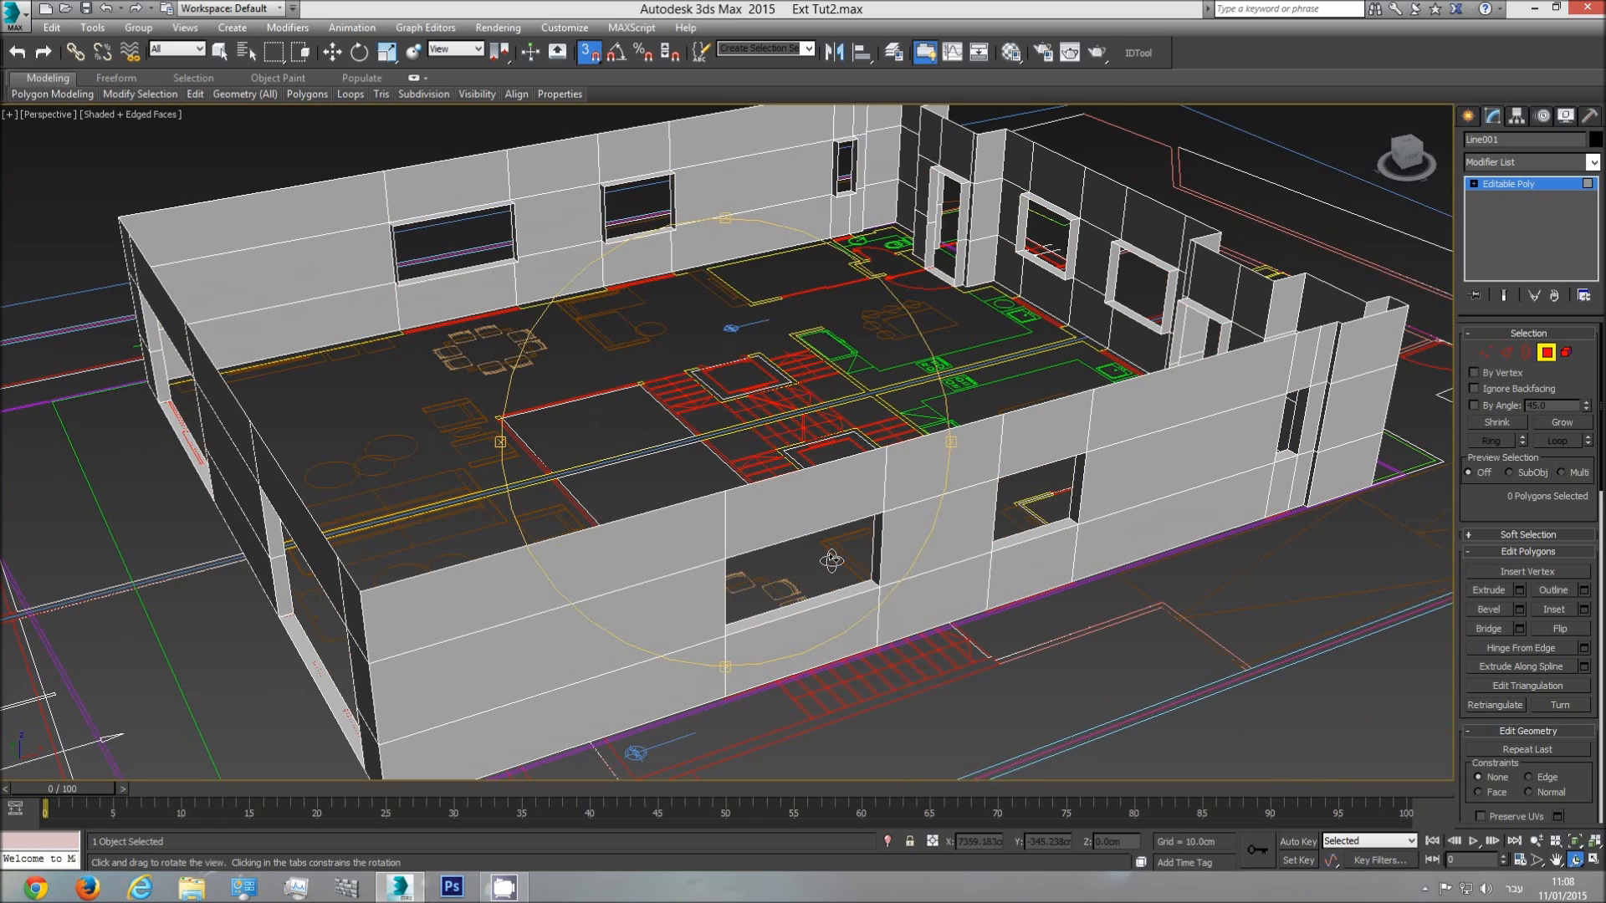
- Examine the cut window and door openings and their reveals from several angles around the building
left_click_drag(833, 557, 848, 508)
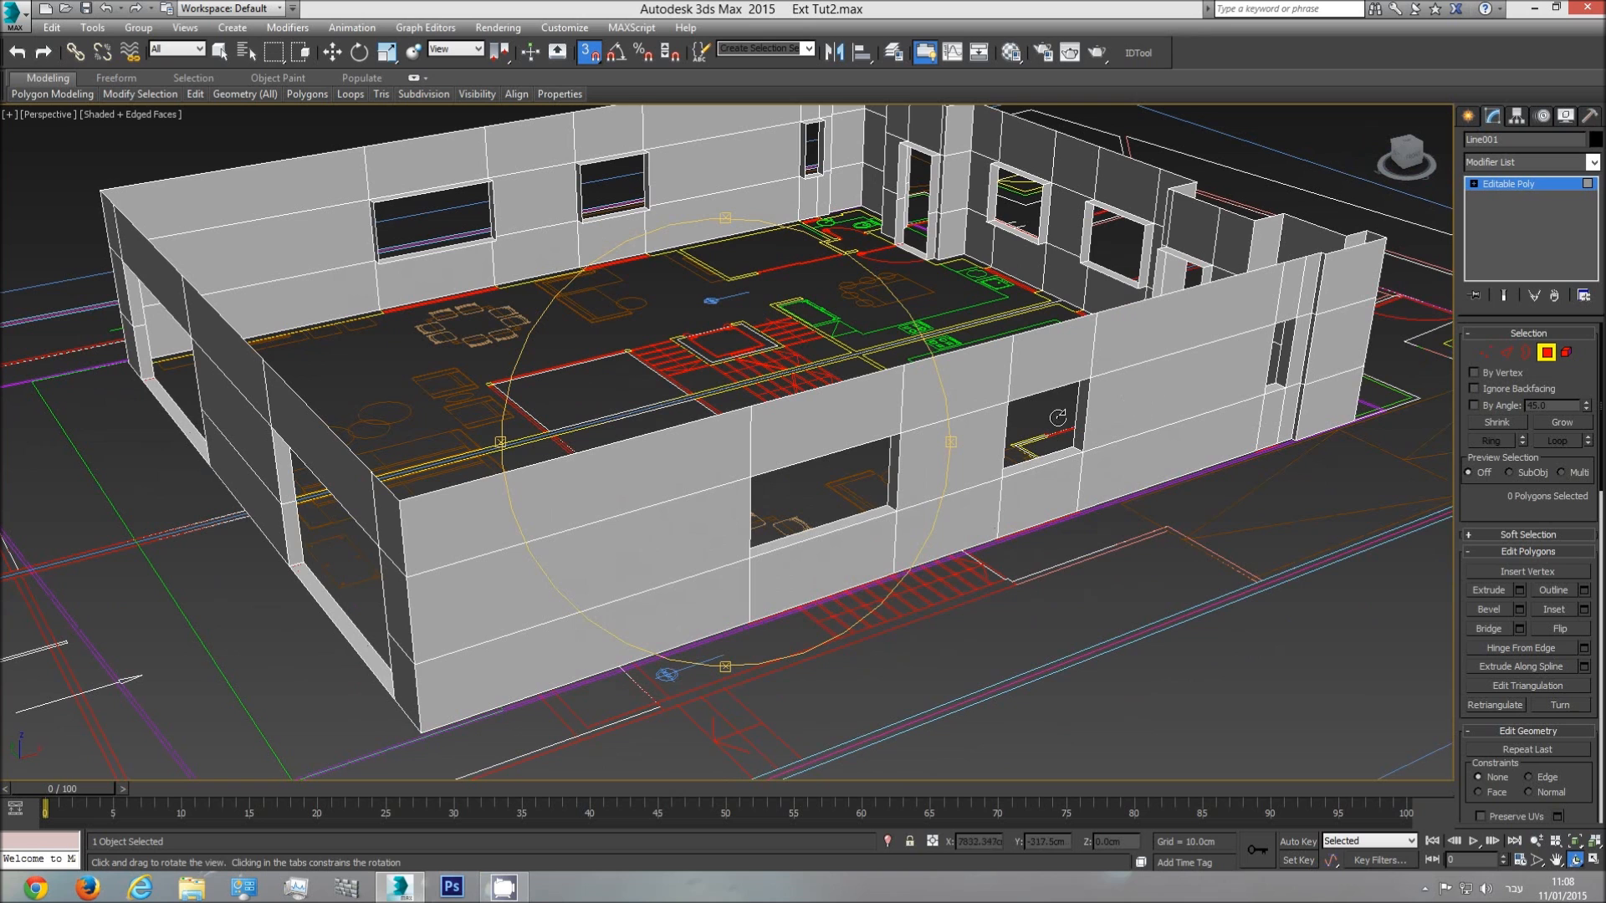
left_click_drag(765, 525, 878, 524)
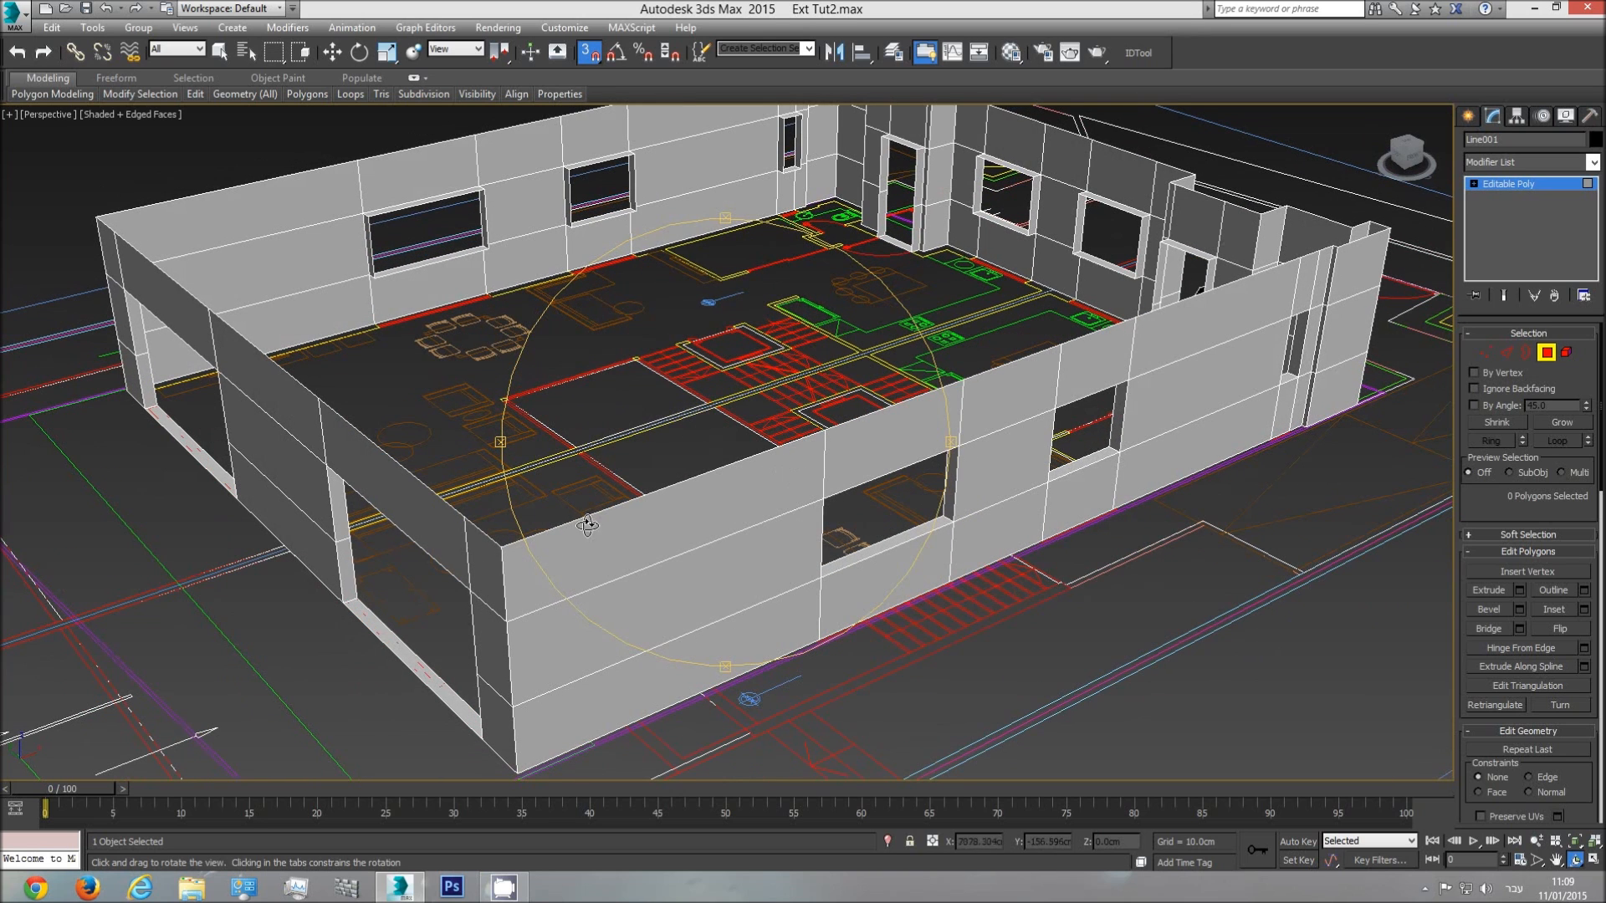
left_click_drag(765, 359, 752, 417)
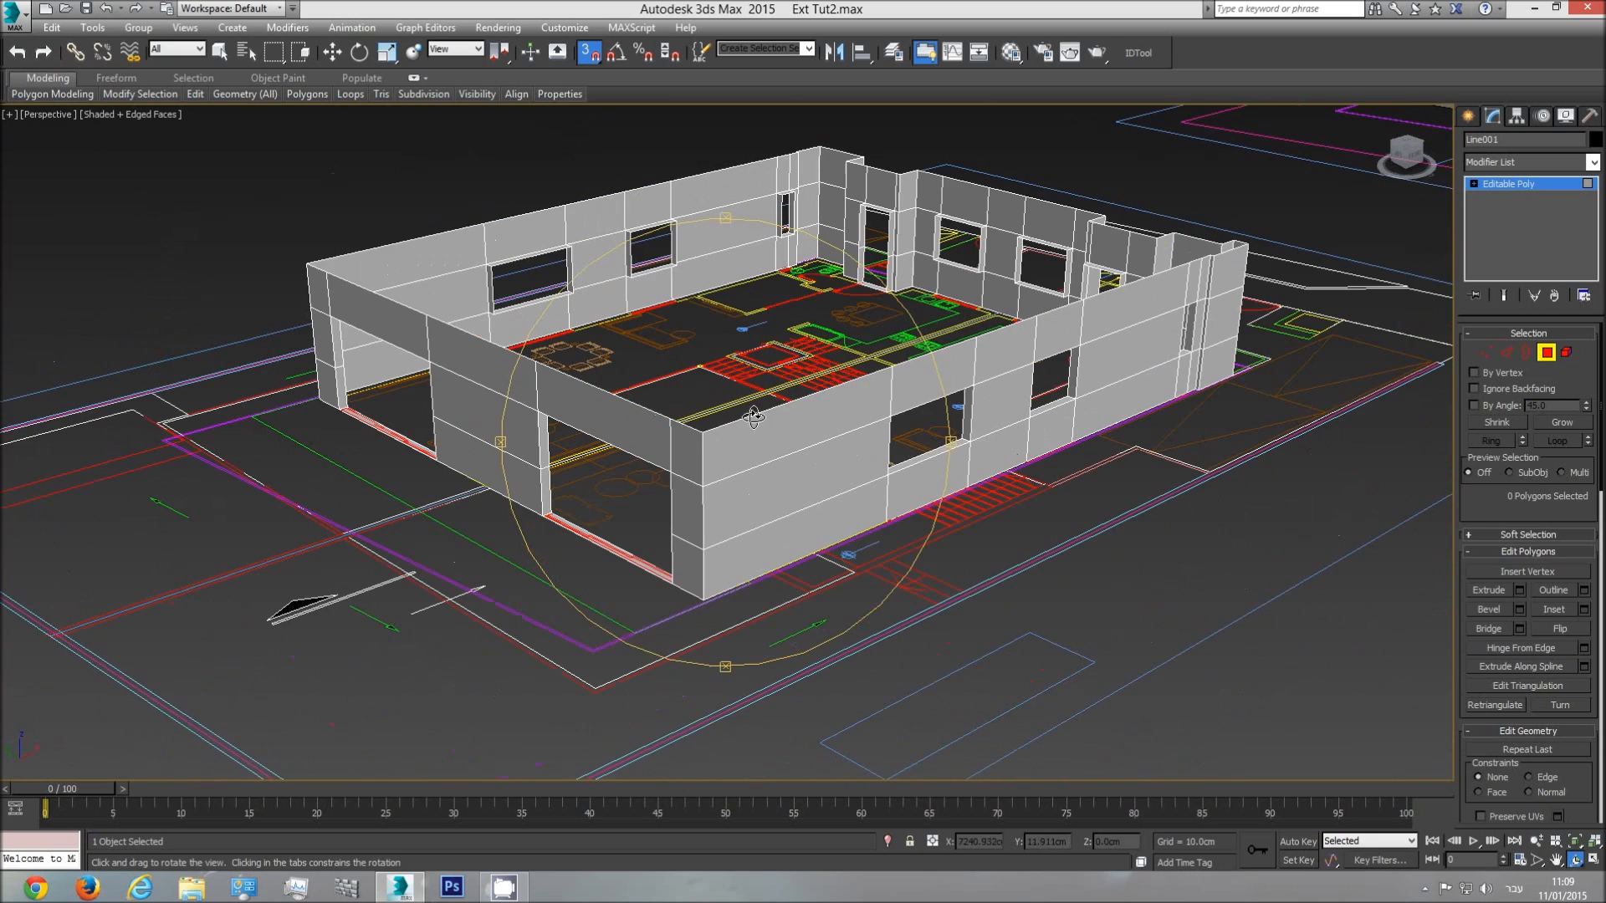
left_click_drag(919, 446, 851, 416)
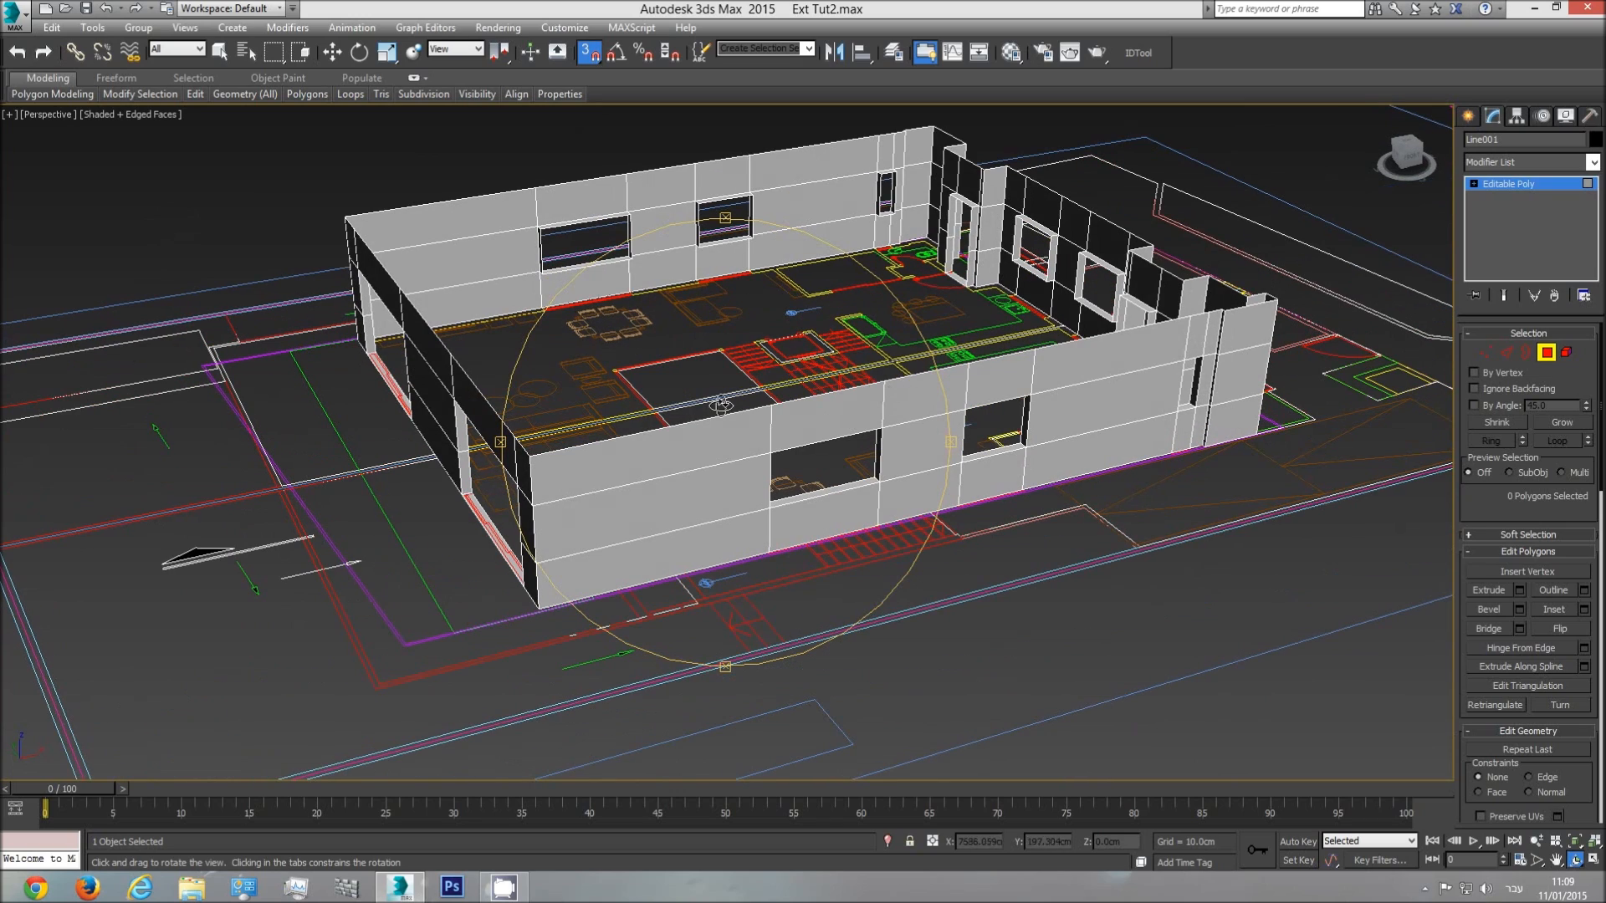
mouse_move(719, 448)
left_mouse_down()
mouse_move(667, 454)
mouse_move(690, 434)
mouse_move(669, 429)
mouse_move(746, 467)
left_mouse_up()
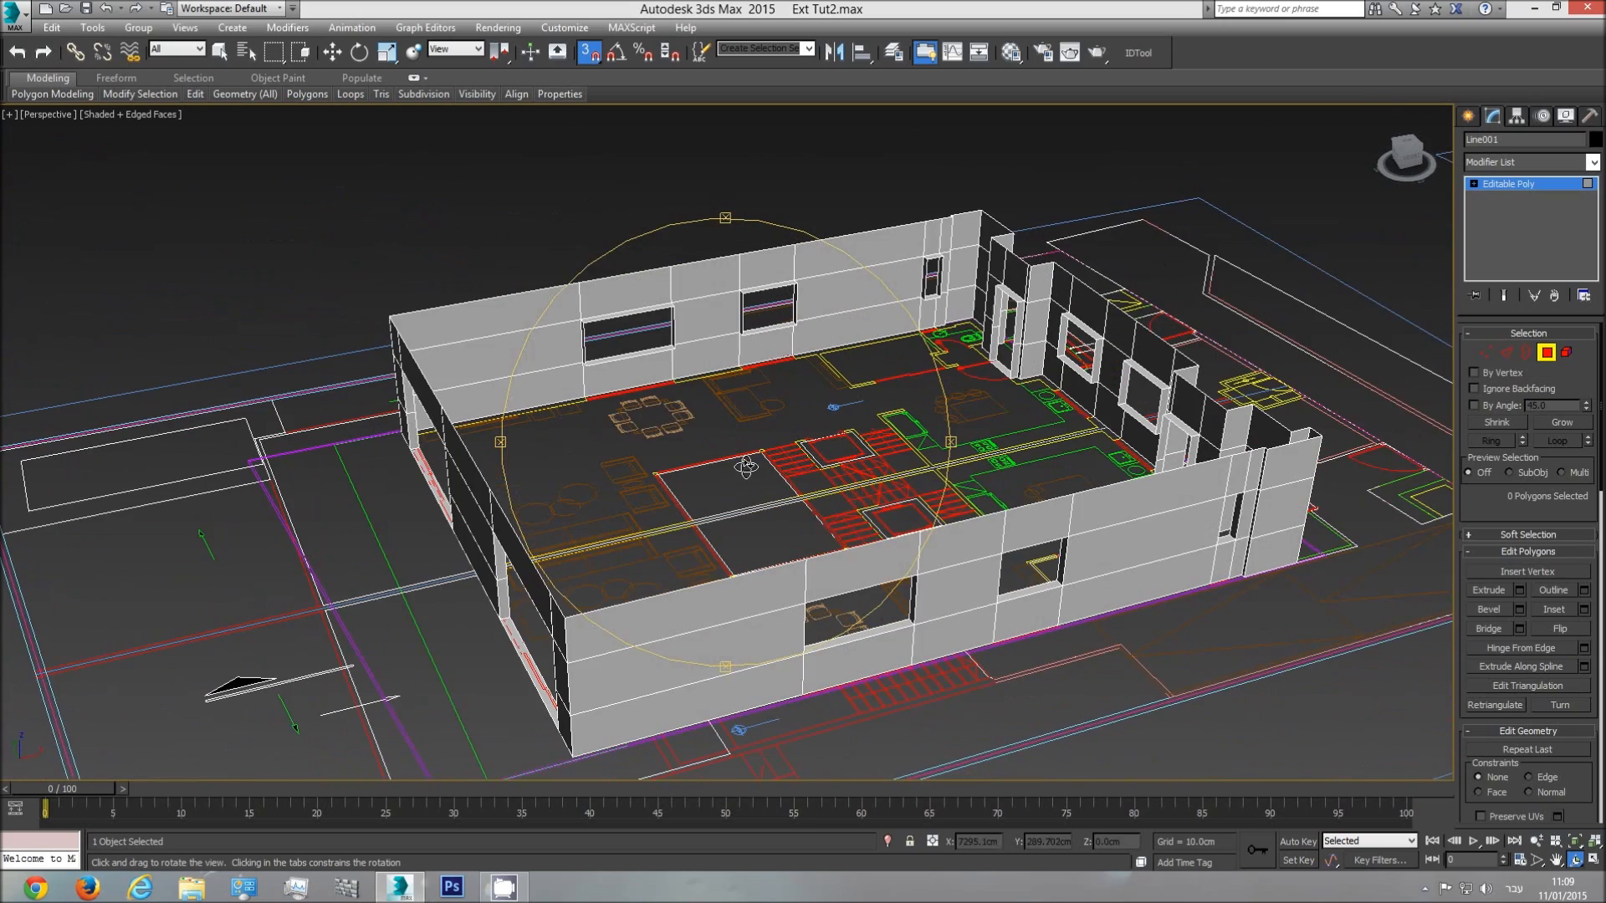
left_click_drag(746, 481, 735, 457)
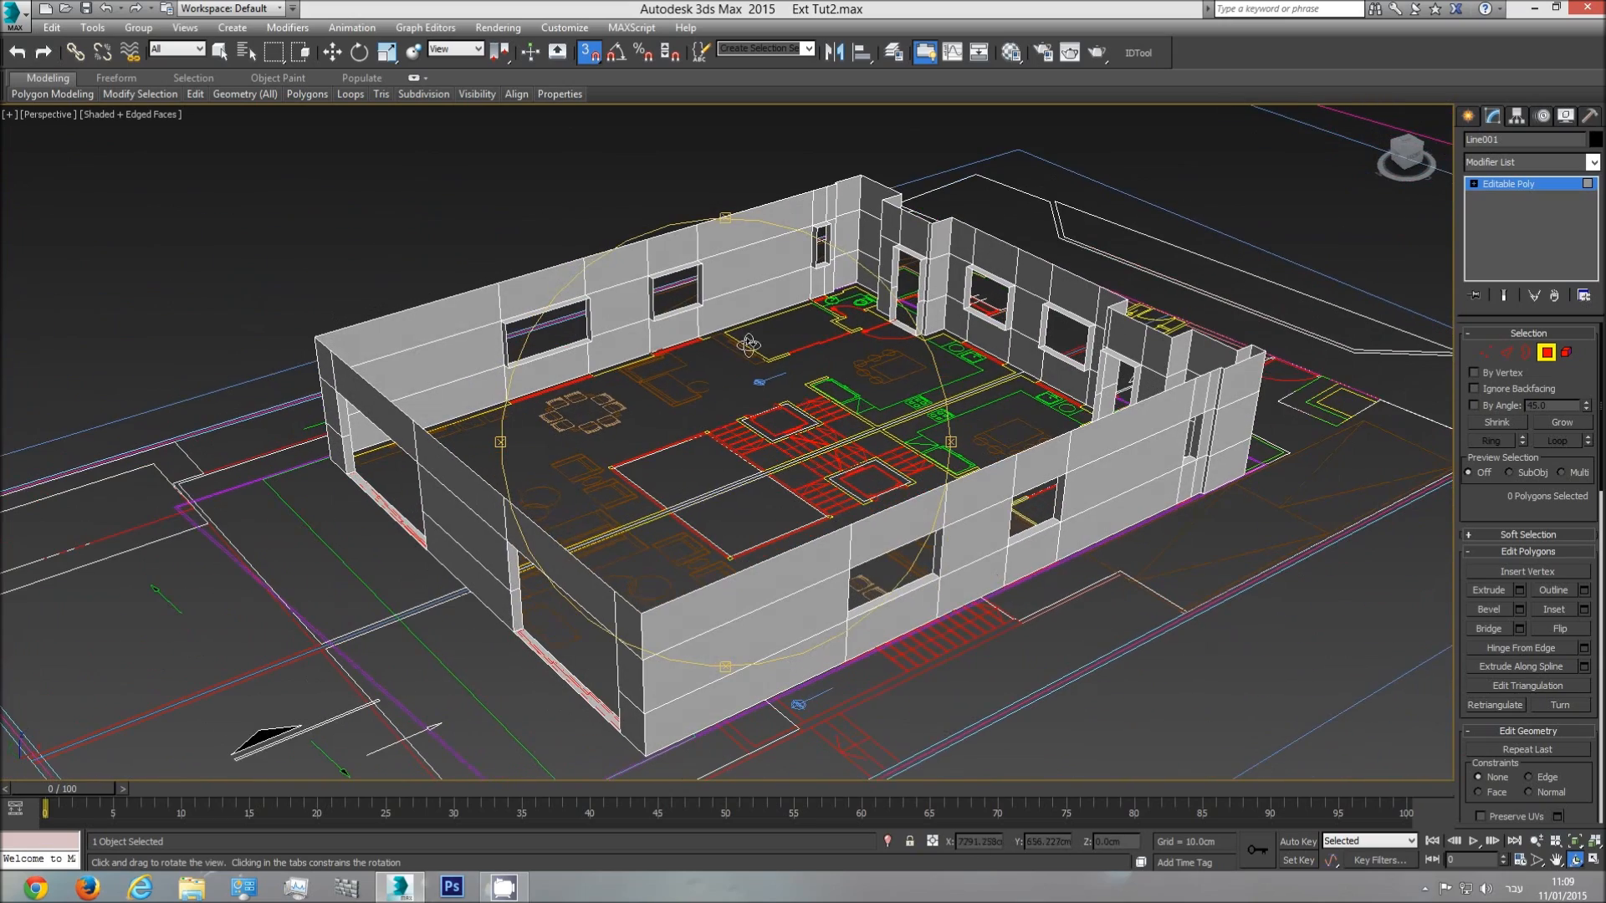
left_click_drag(802, 456, 822, 475)
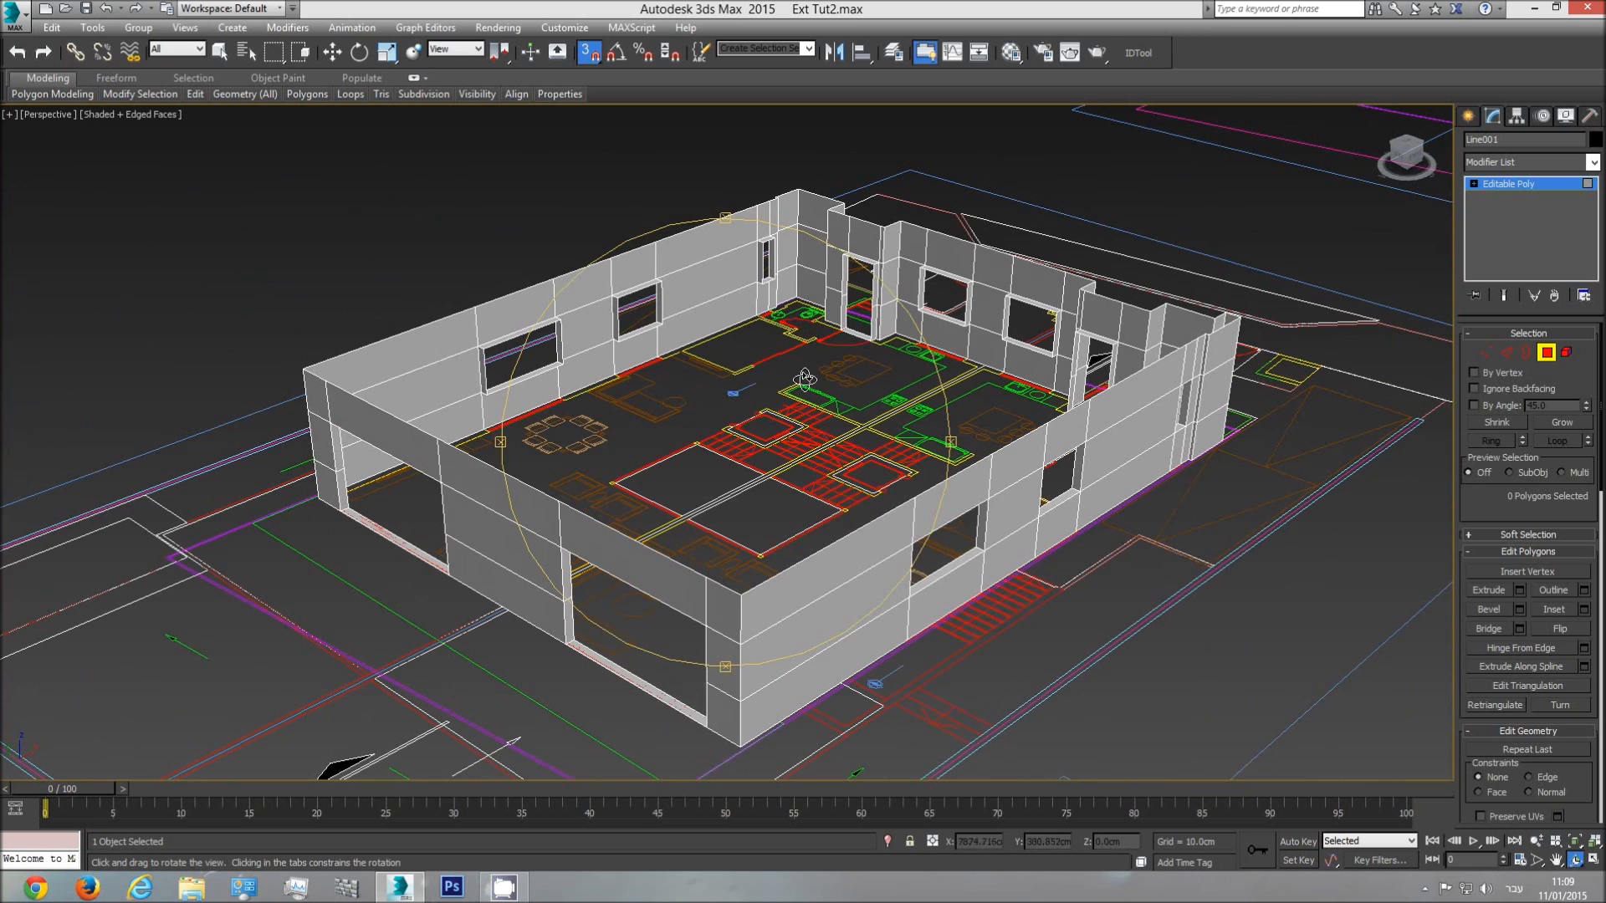
left_click_drag(710, 489, 674, 475)
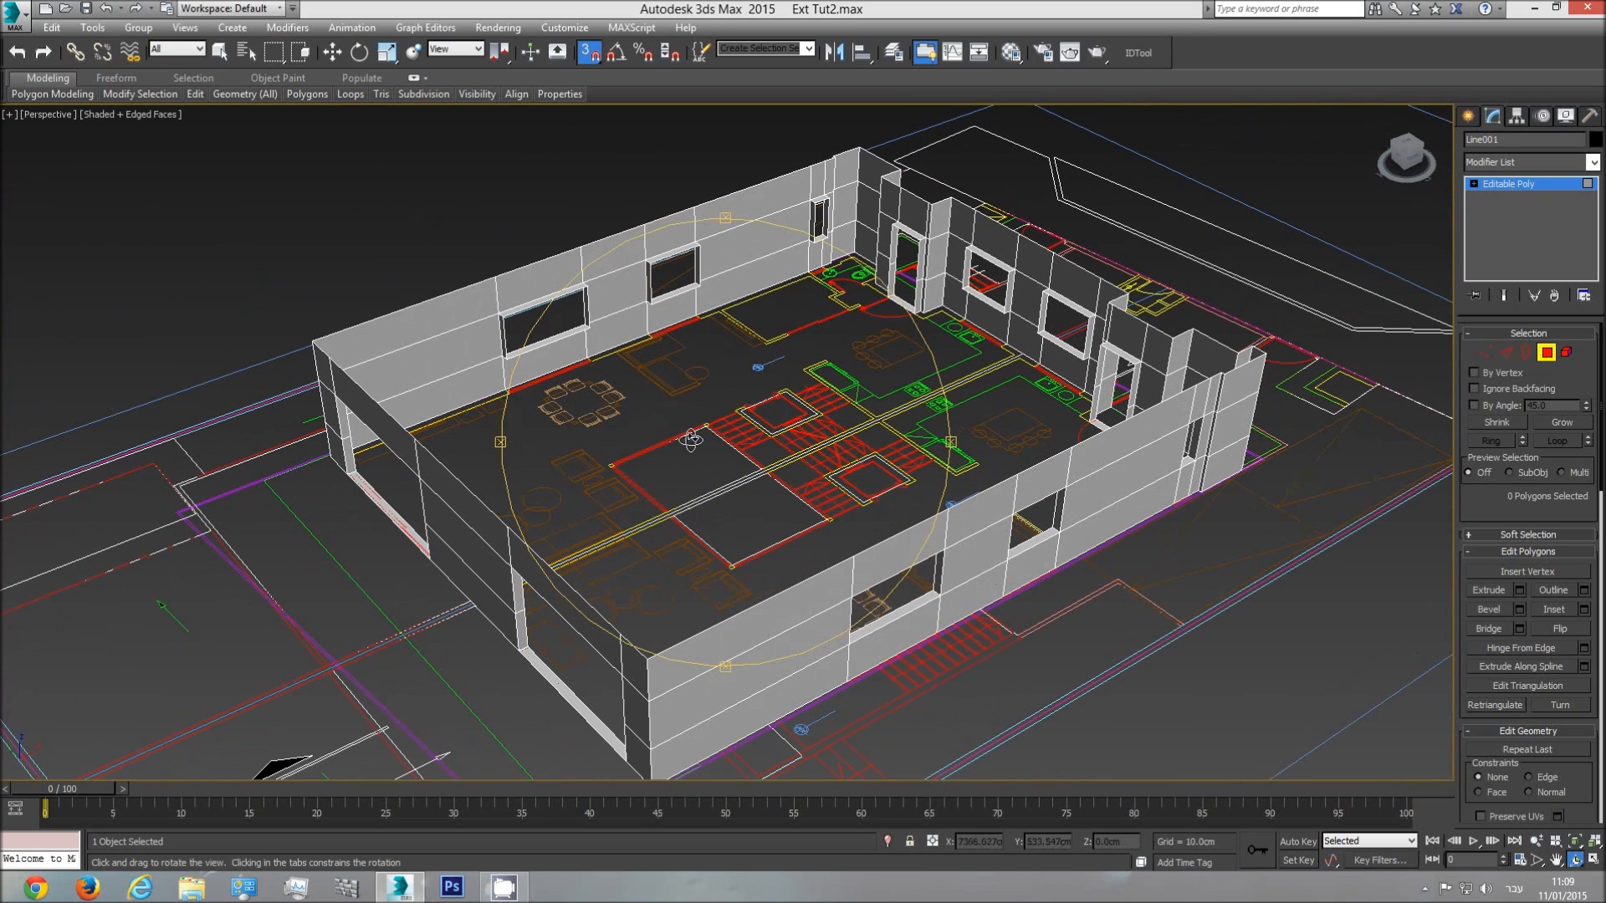
key("t")
scroll(736, 451, "down", 5)
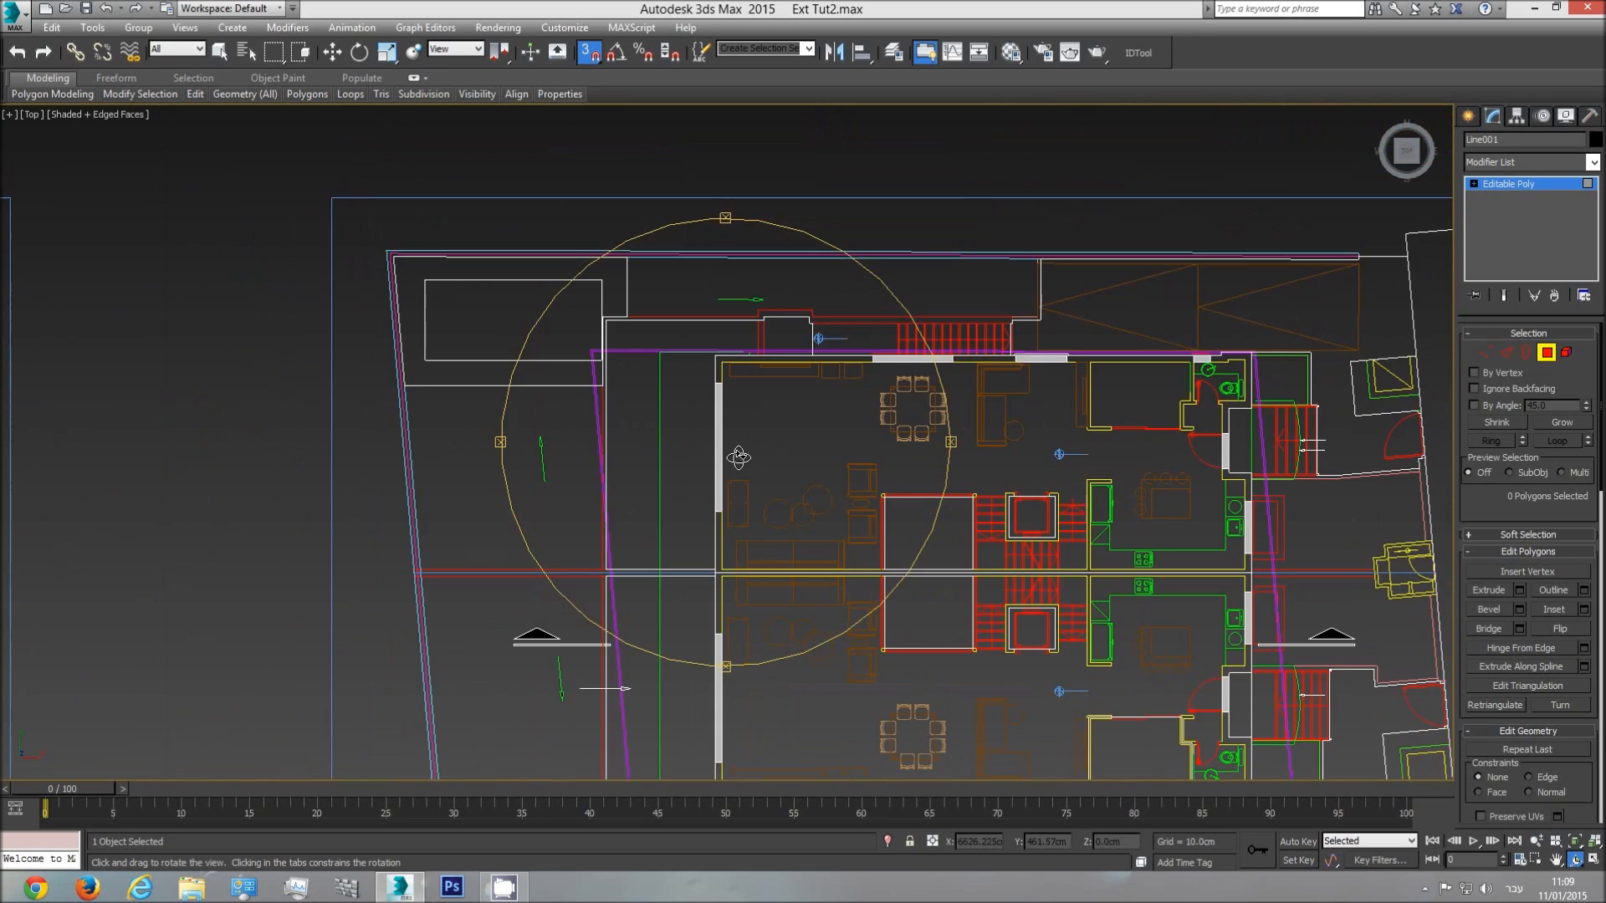
scroll(757, 493, "up", 4)
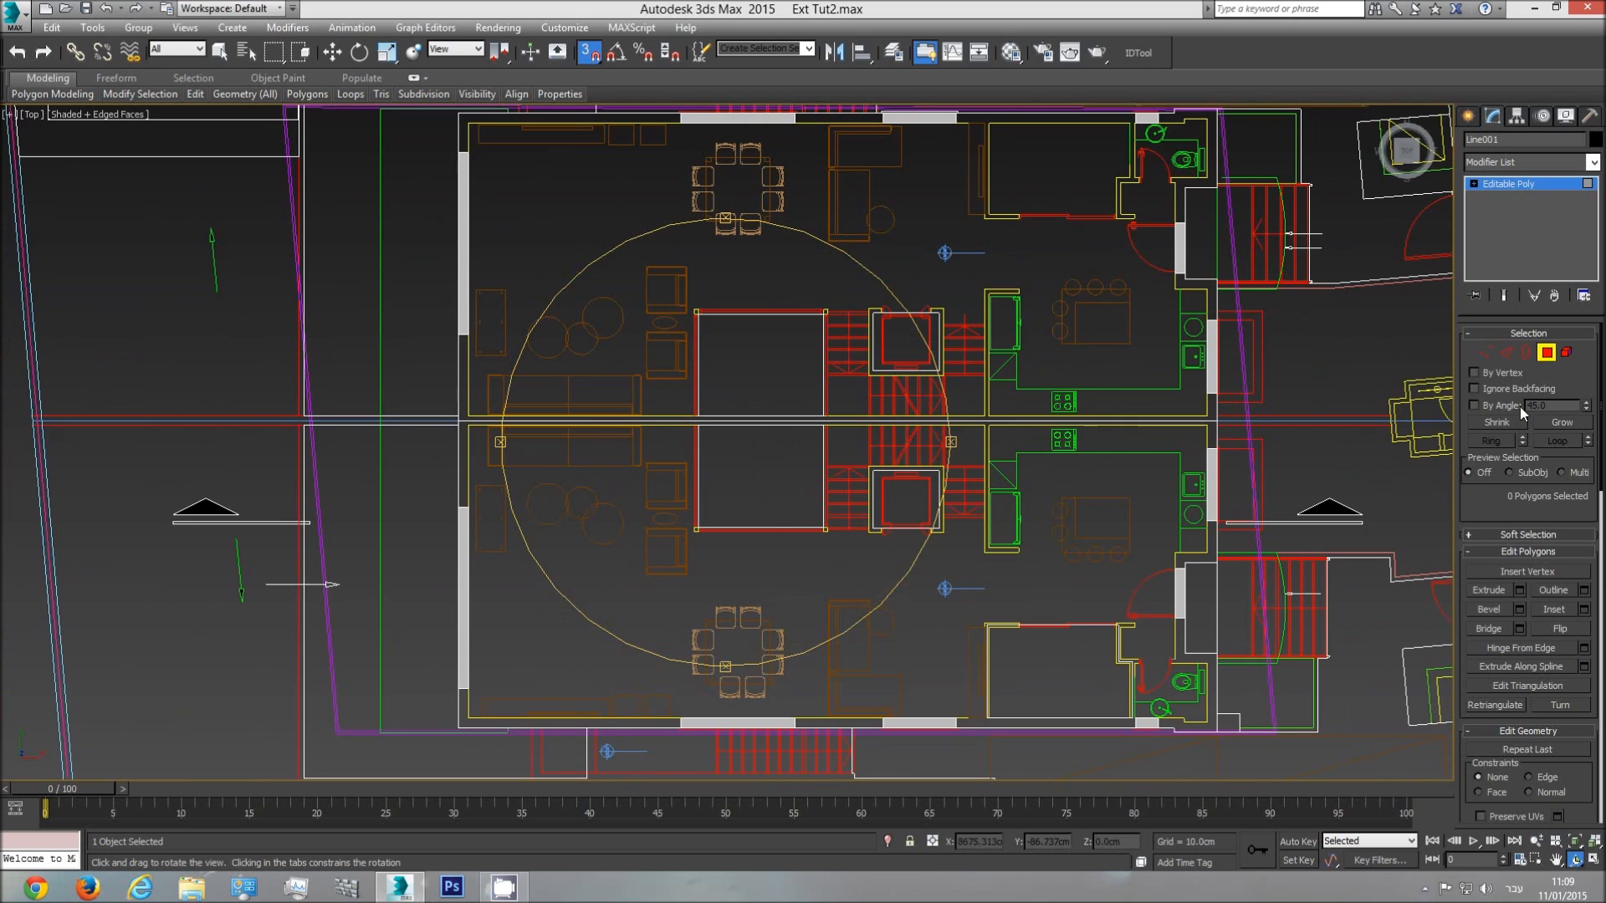
left_click(1547, 352)
left_click(1469, 117)
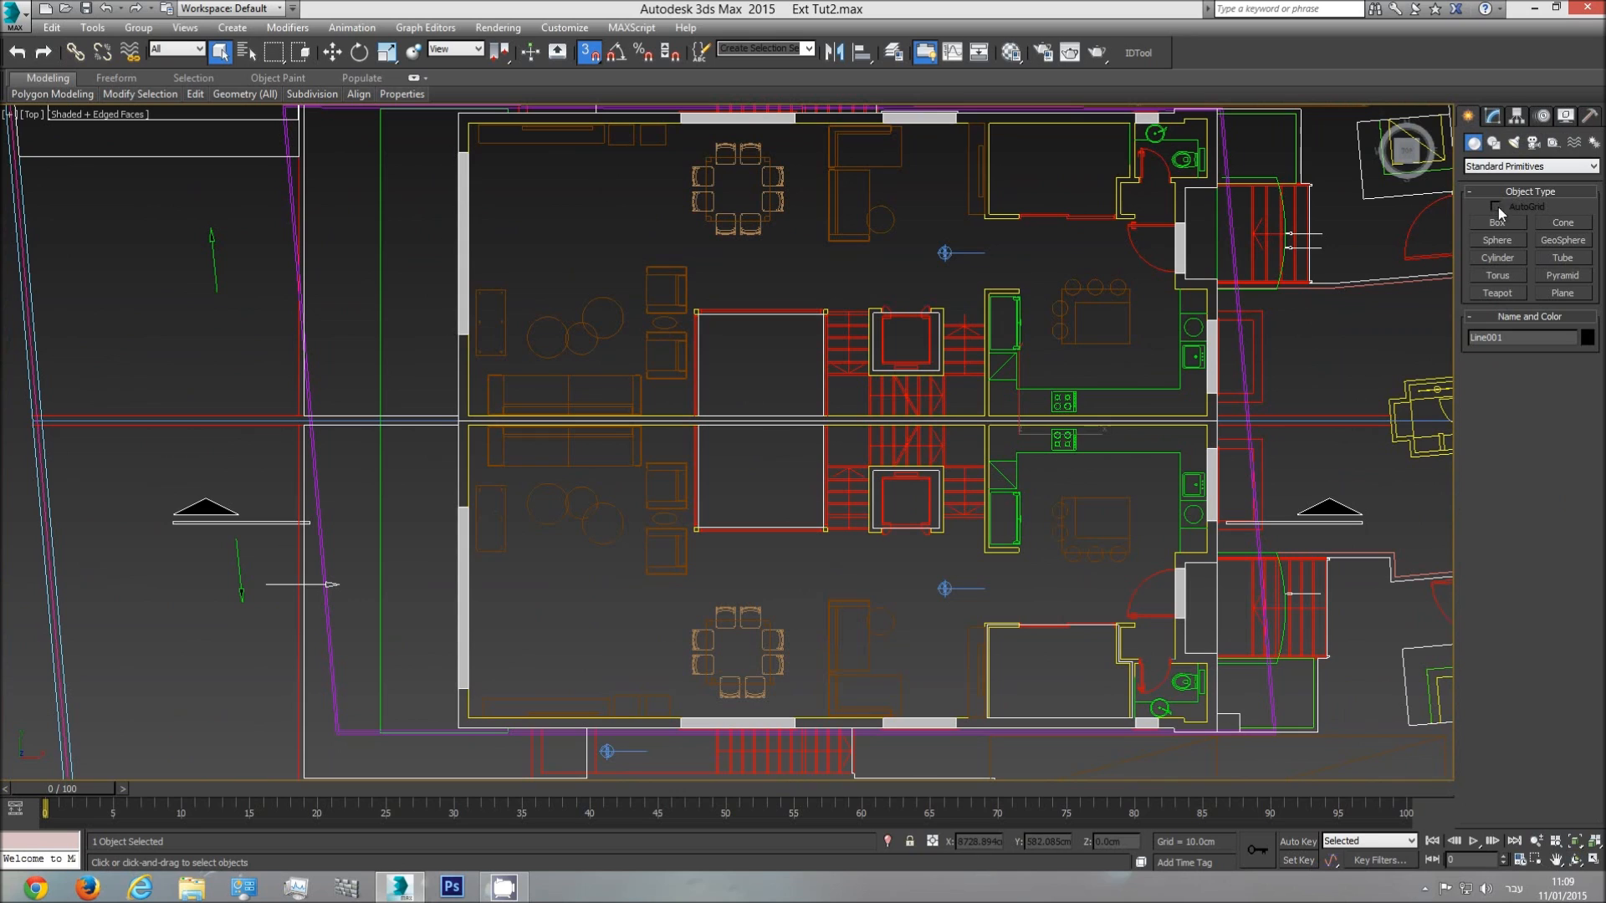
left_click(1495, 144)
left_click(1497, 236)
right_click(489, 245)
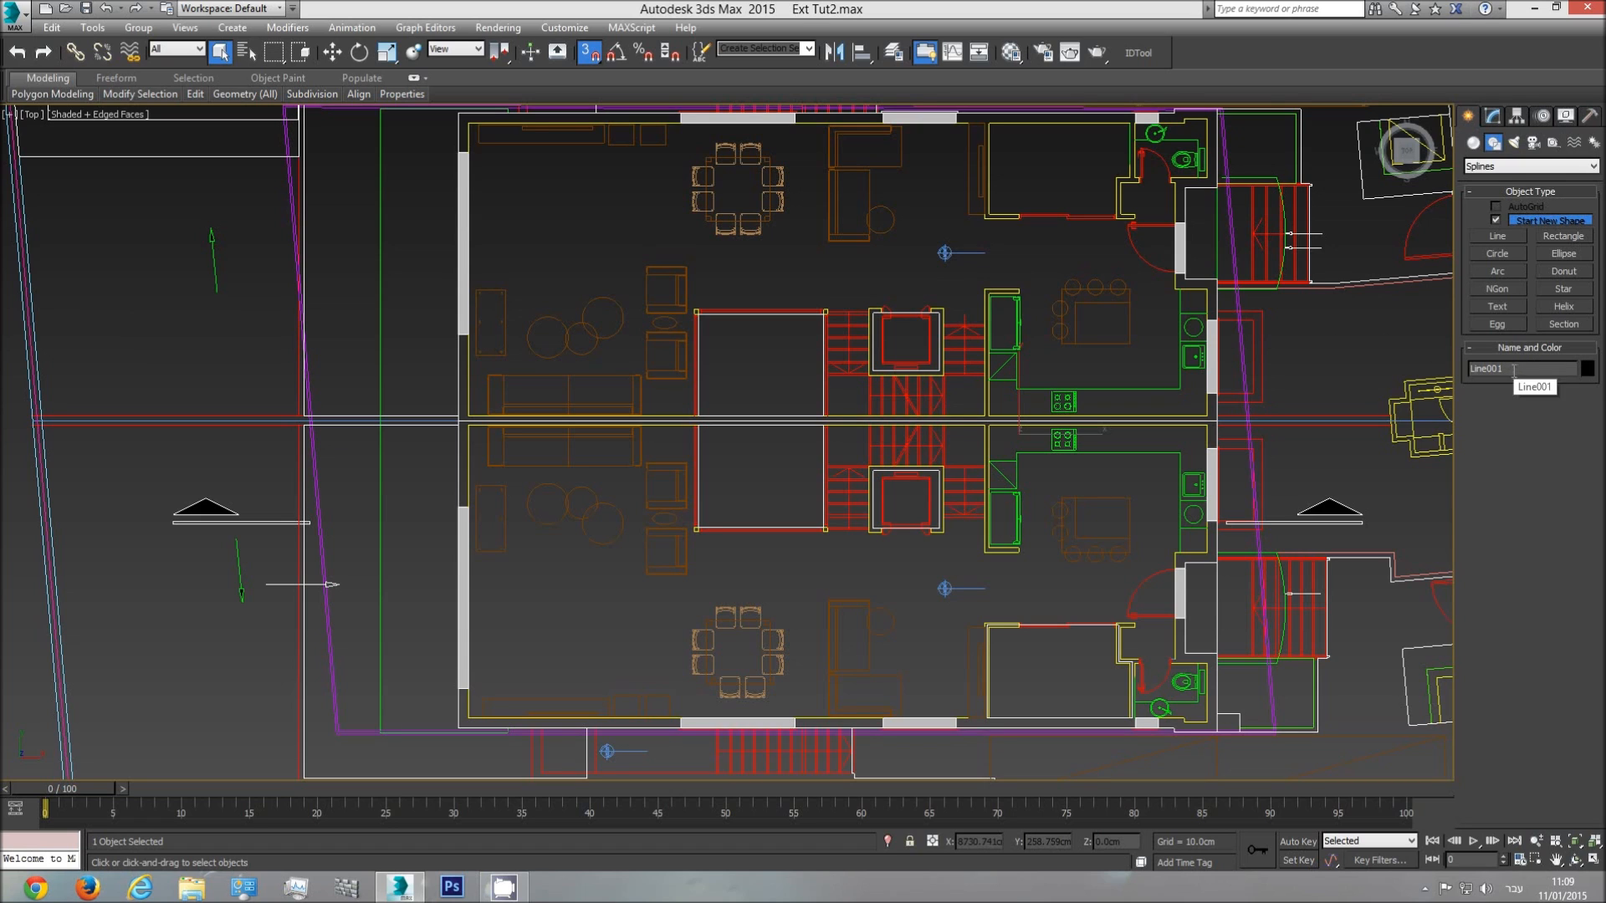
- Rename the exterior wall object as "Ext walls lvl1" and hide it to expose the floor plan
key("p")
left_click(1575, 861)
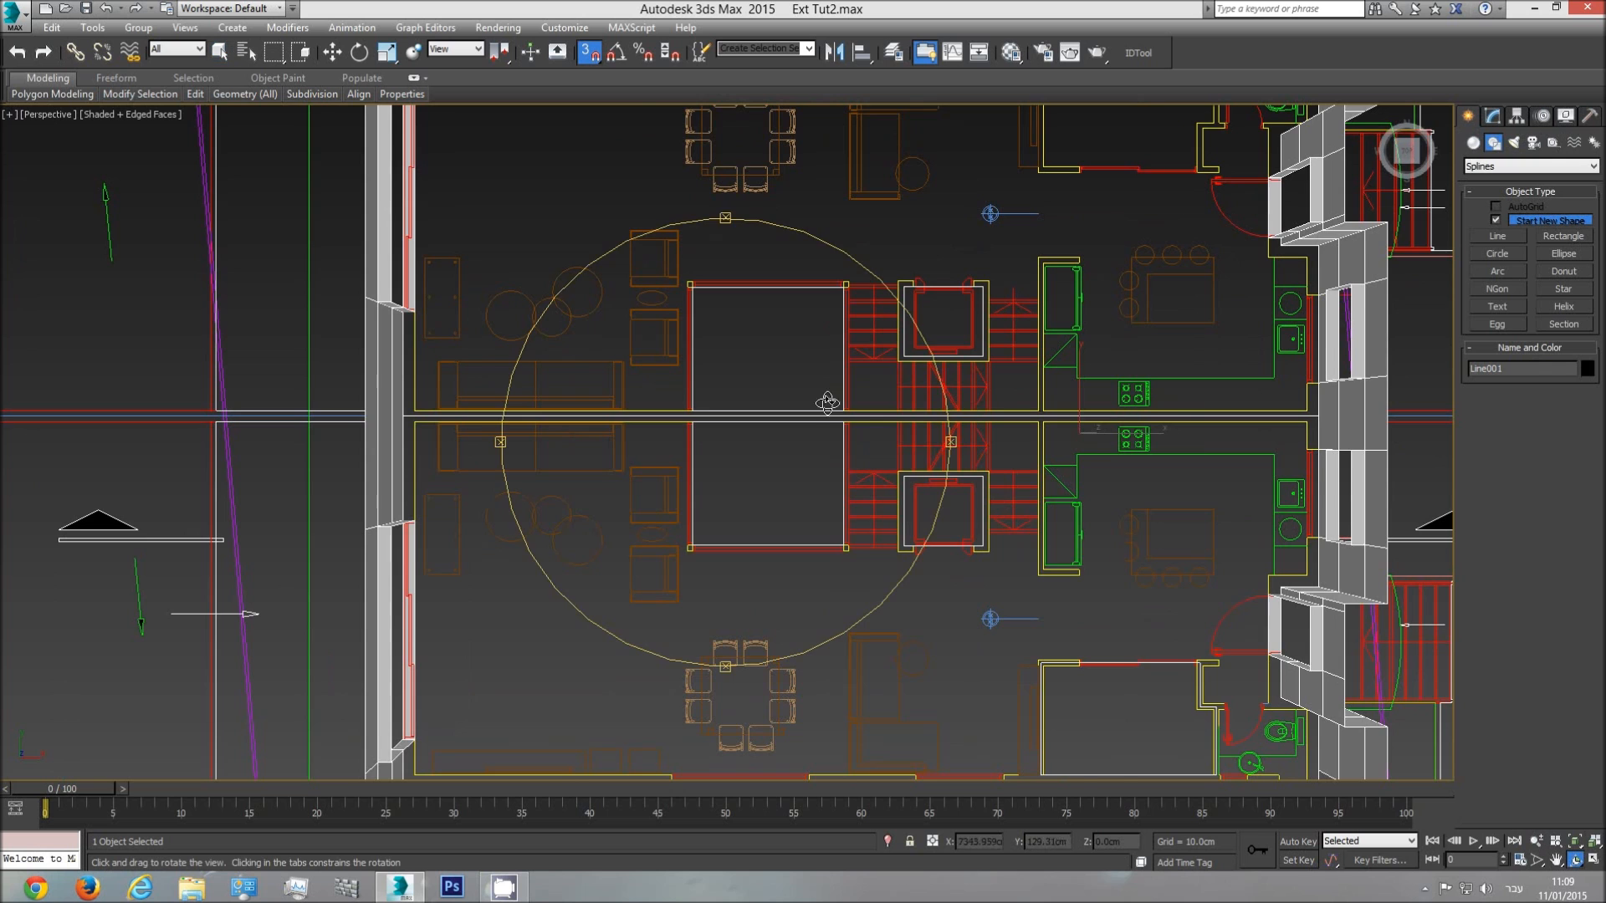
left_click_drag(828, 403, 861, 318)
left_click(1535, 368)
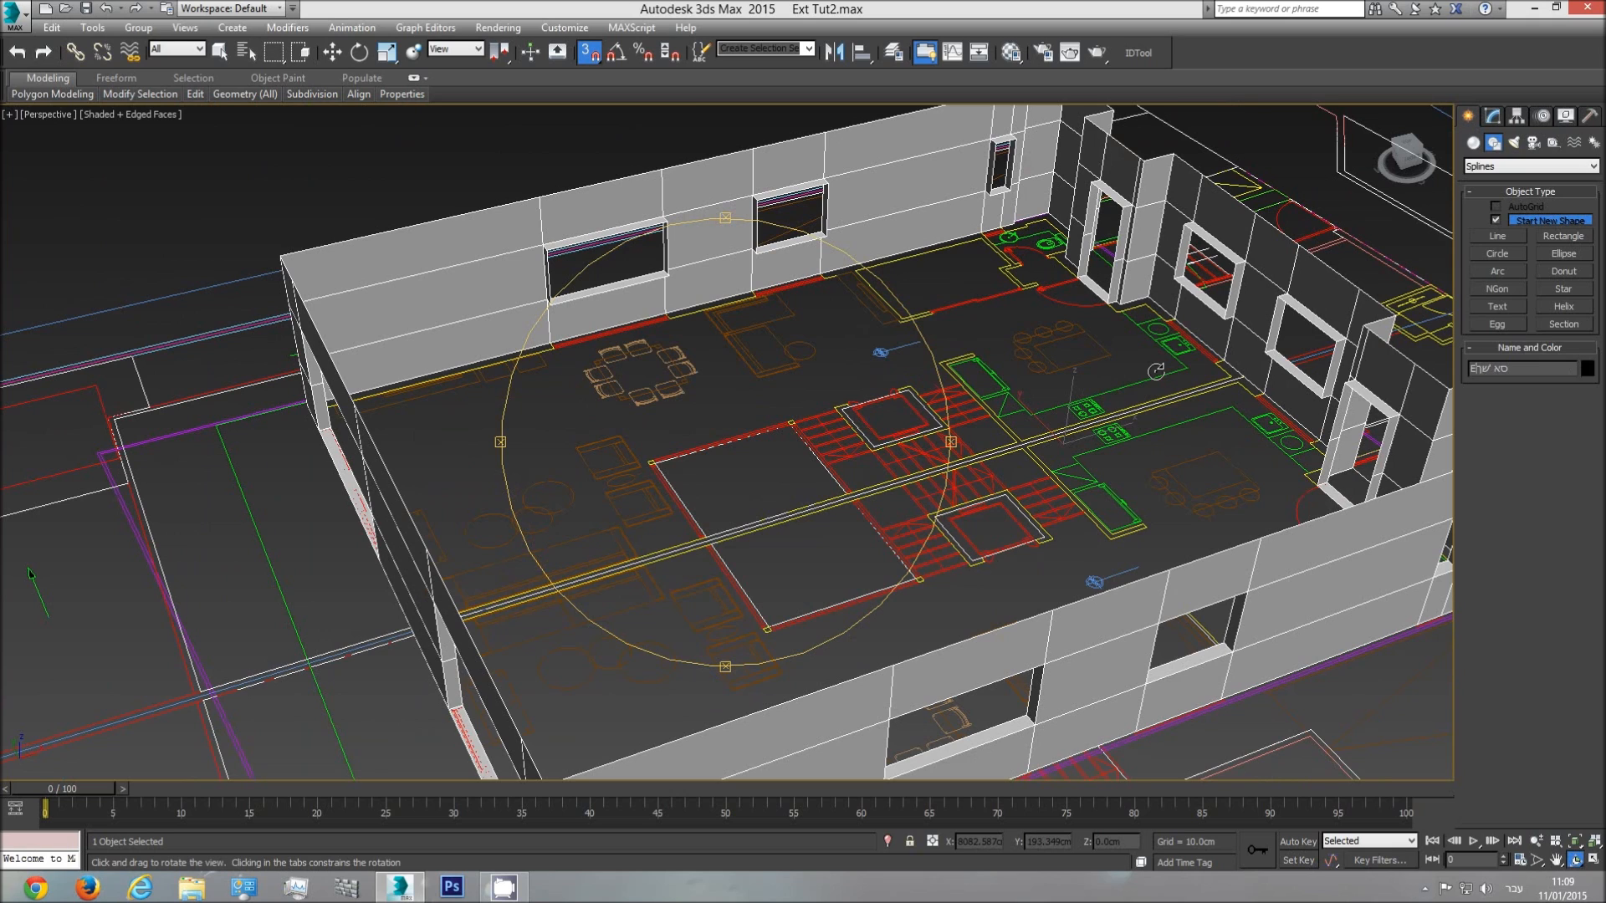
key("ctrl+z")
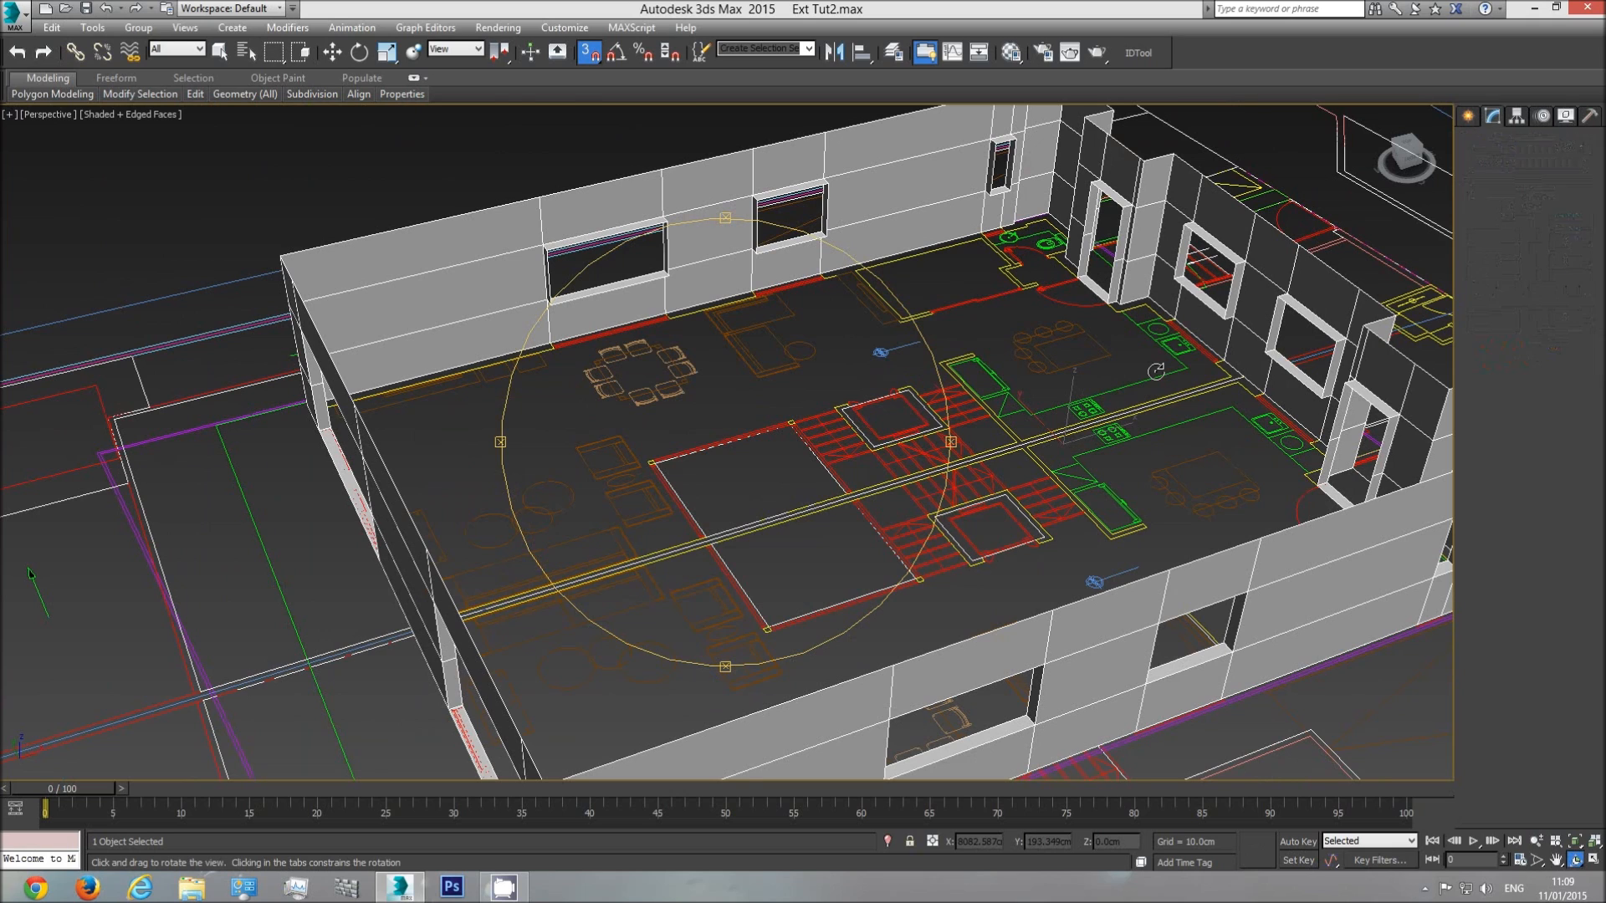
type("xt")
key("Escape")
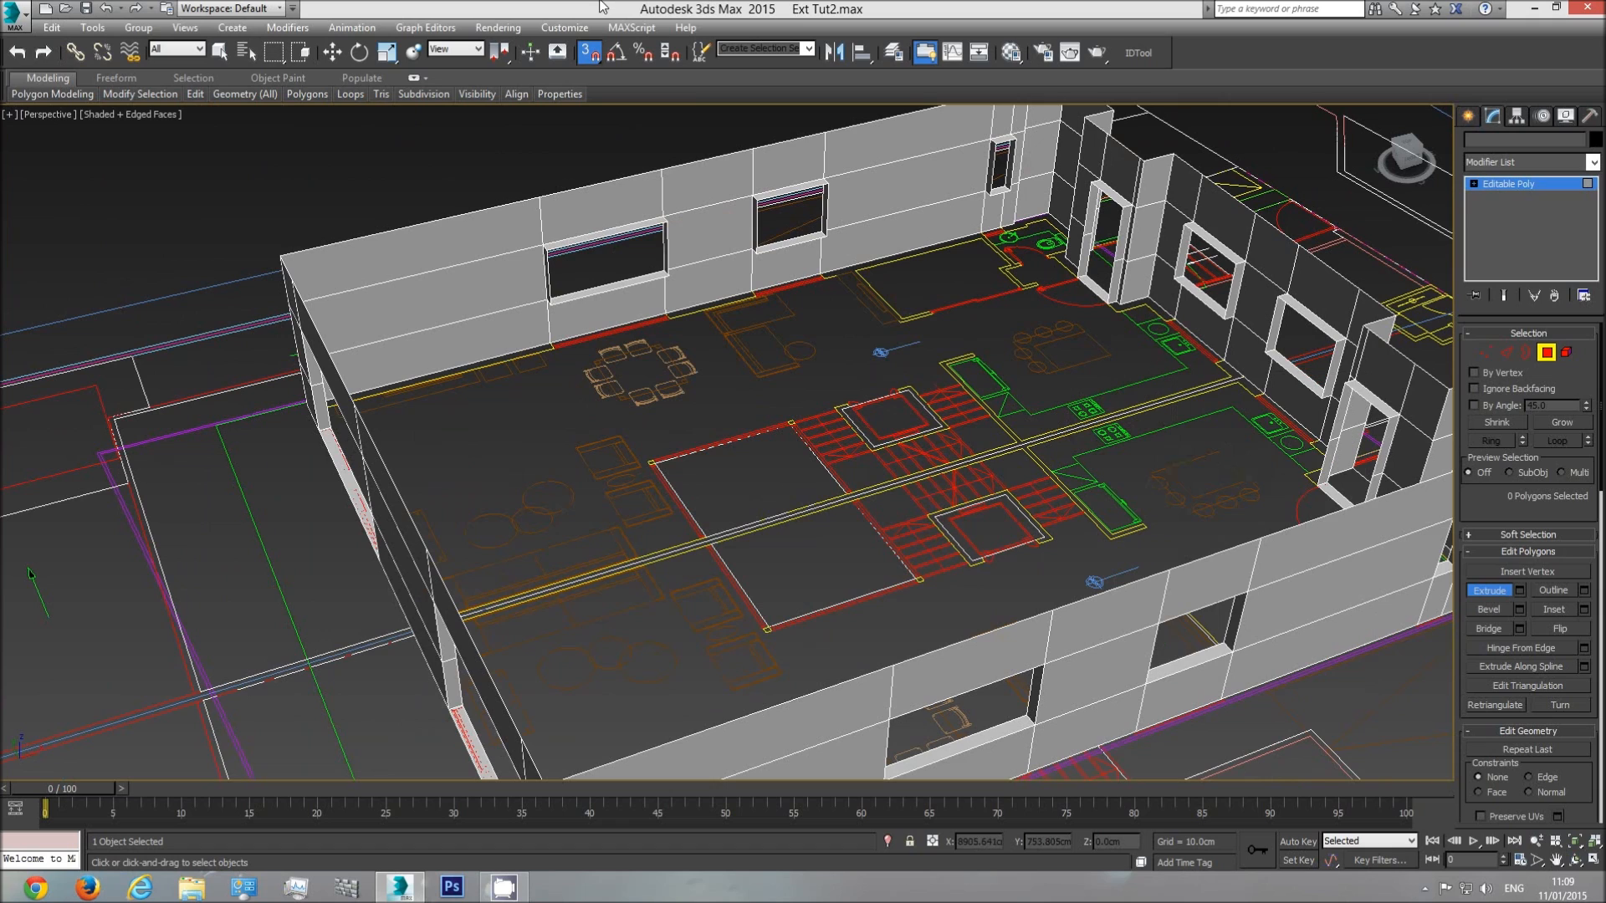
left_click(1546, 352)
key("w")
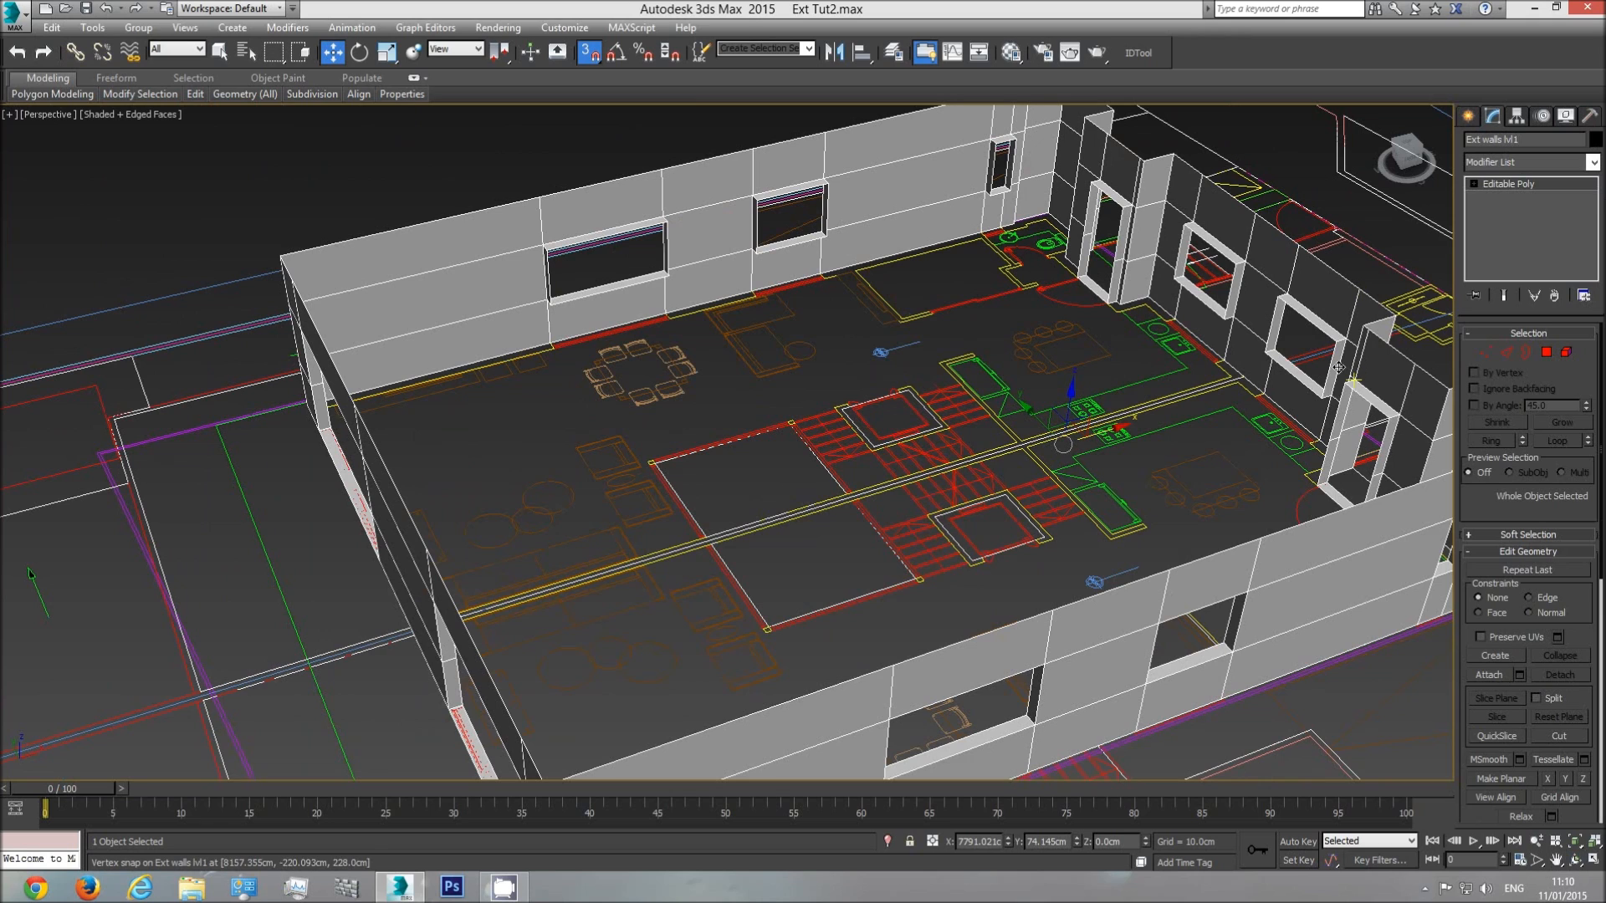
right_click(800, 323)
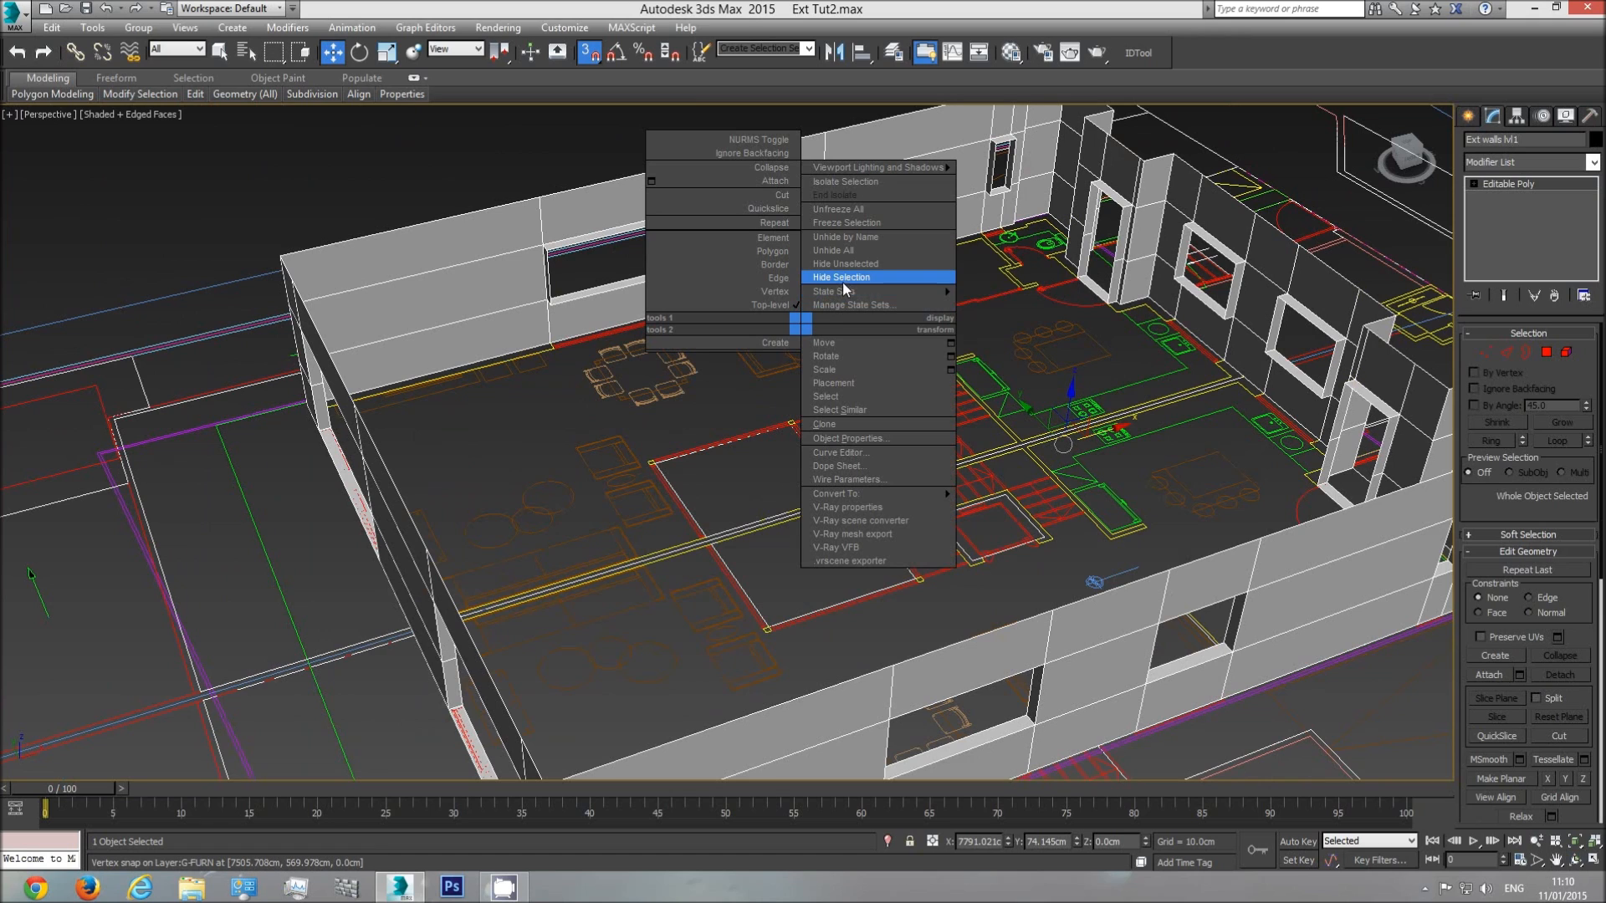
left_click(844, 278)
- Start the Line tool in the top view, framed on the upper-left inner corner of the building plan
key("t")
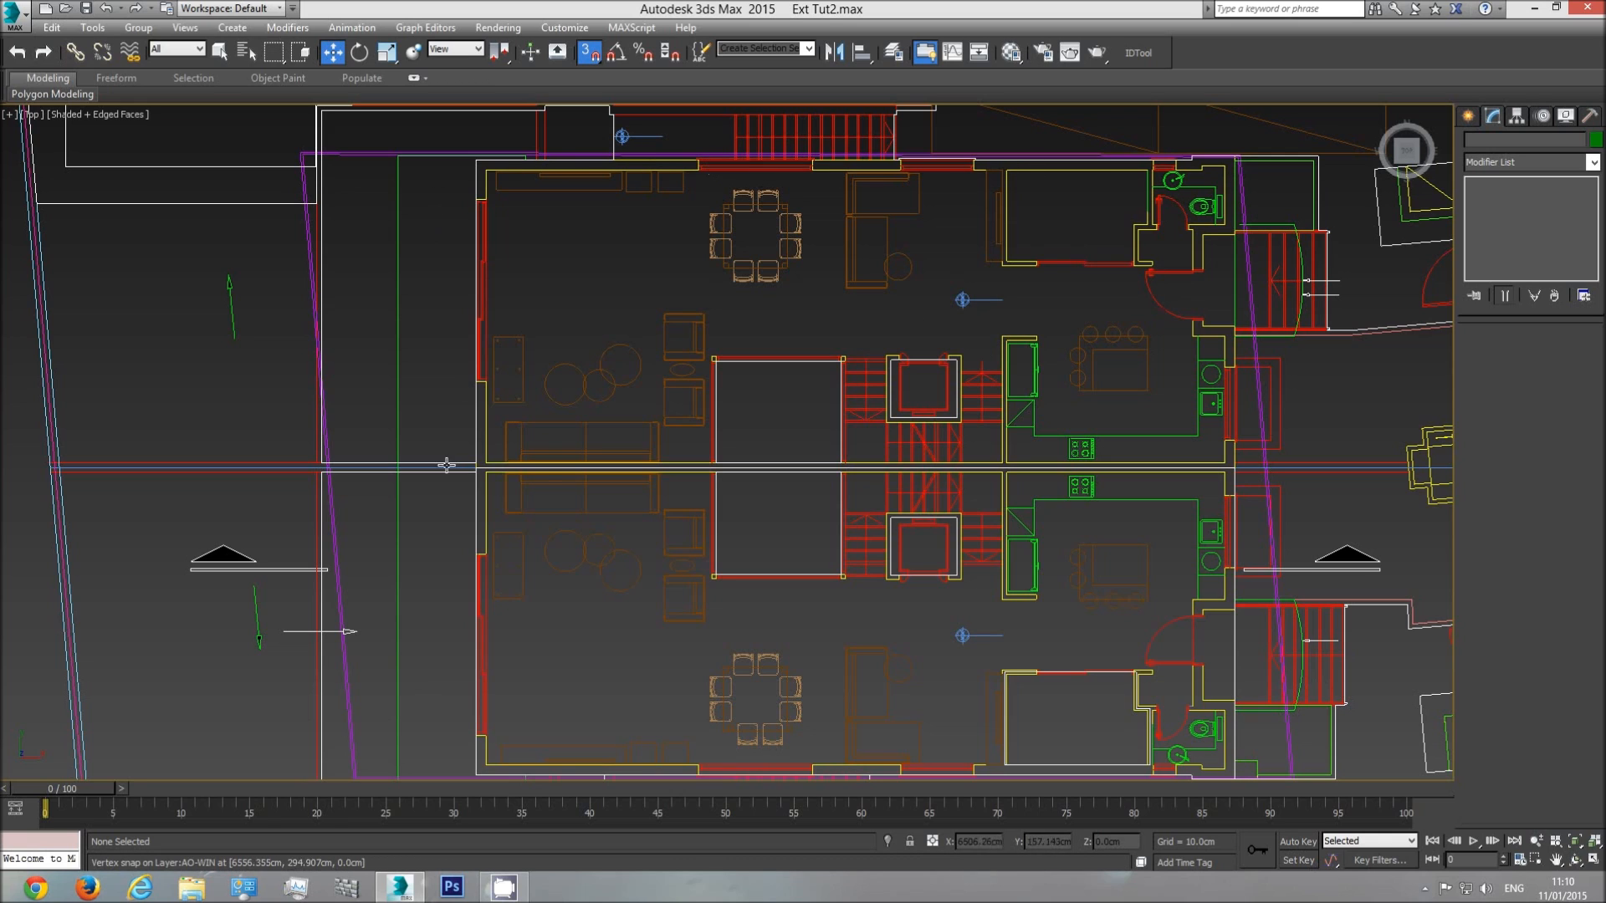
left_click(1467, 115)
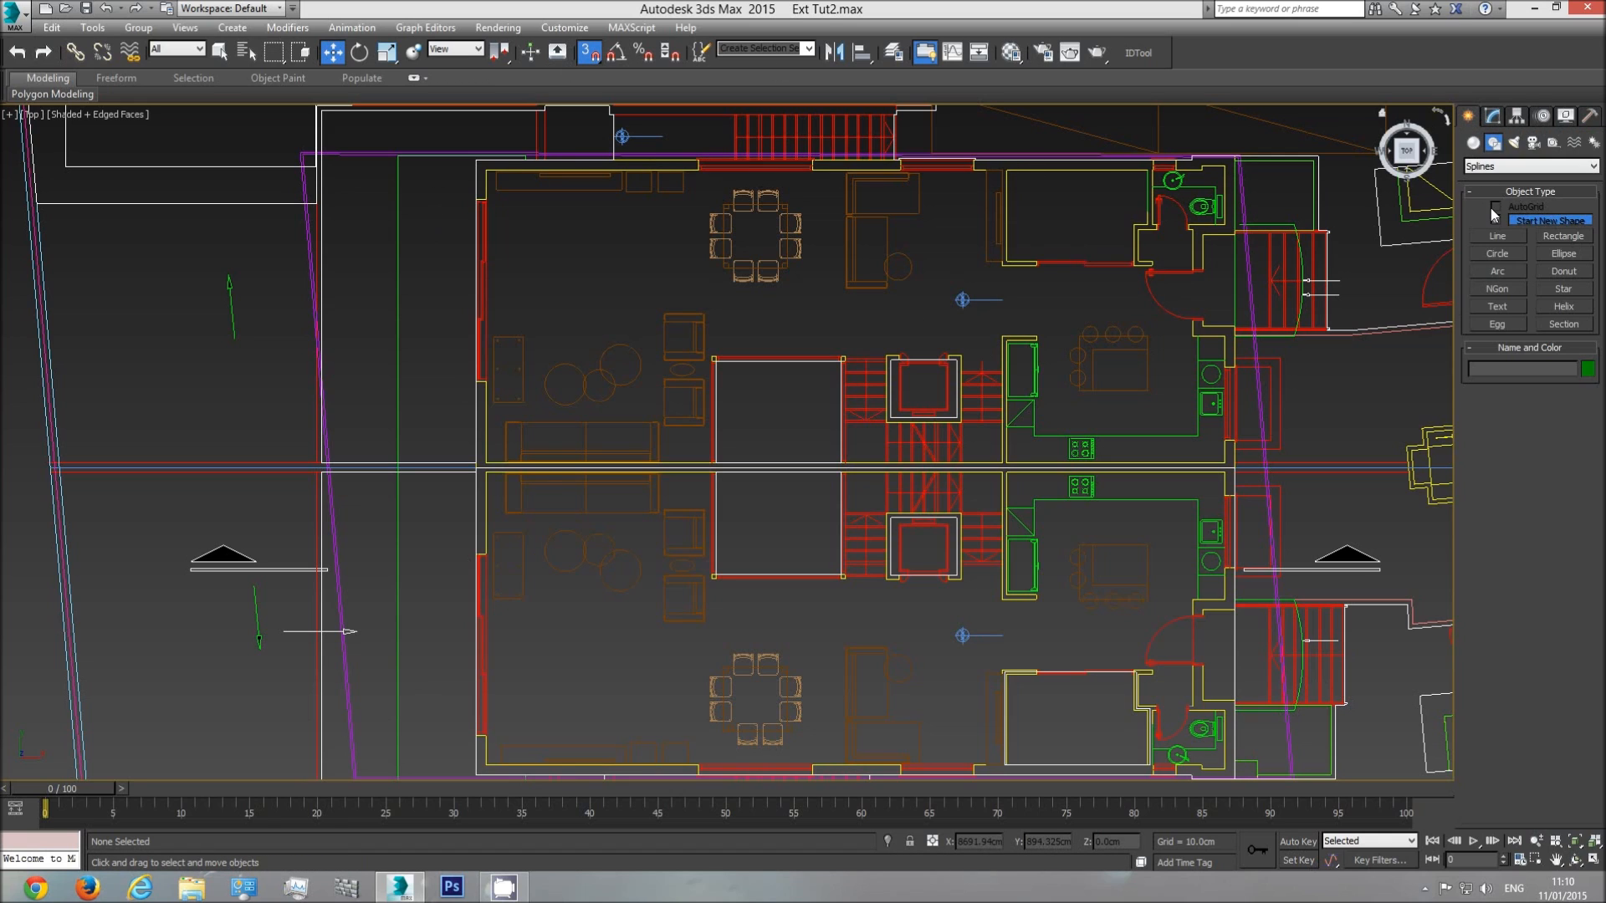
left_click(1495, 236)
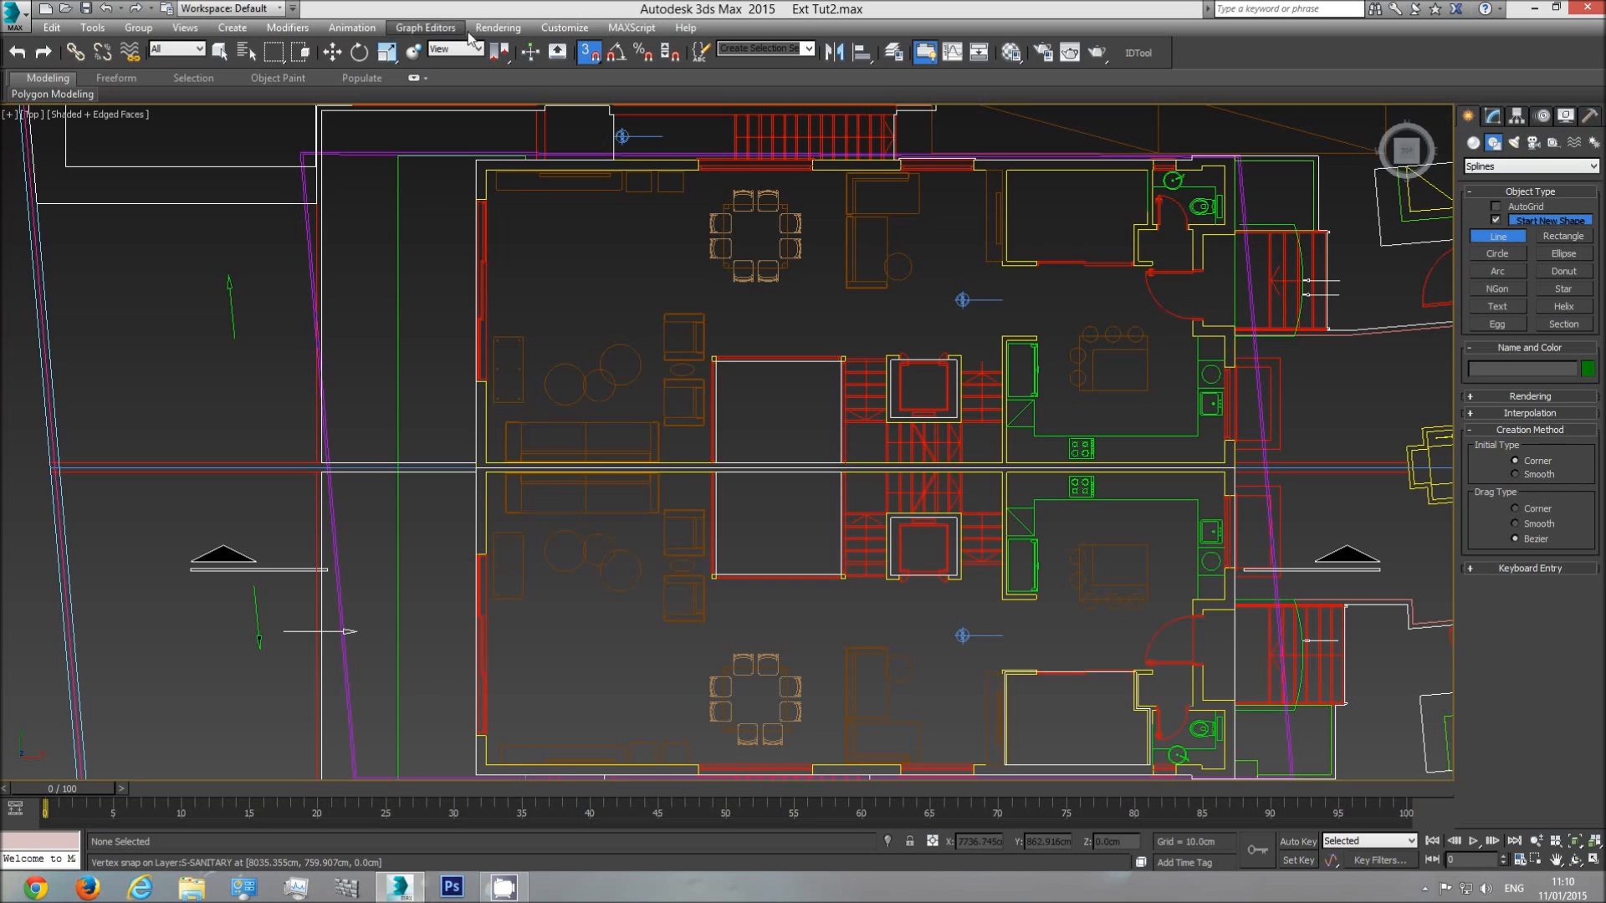
left_click(590, 54)
scroll(492, 134, "up", 4)
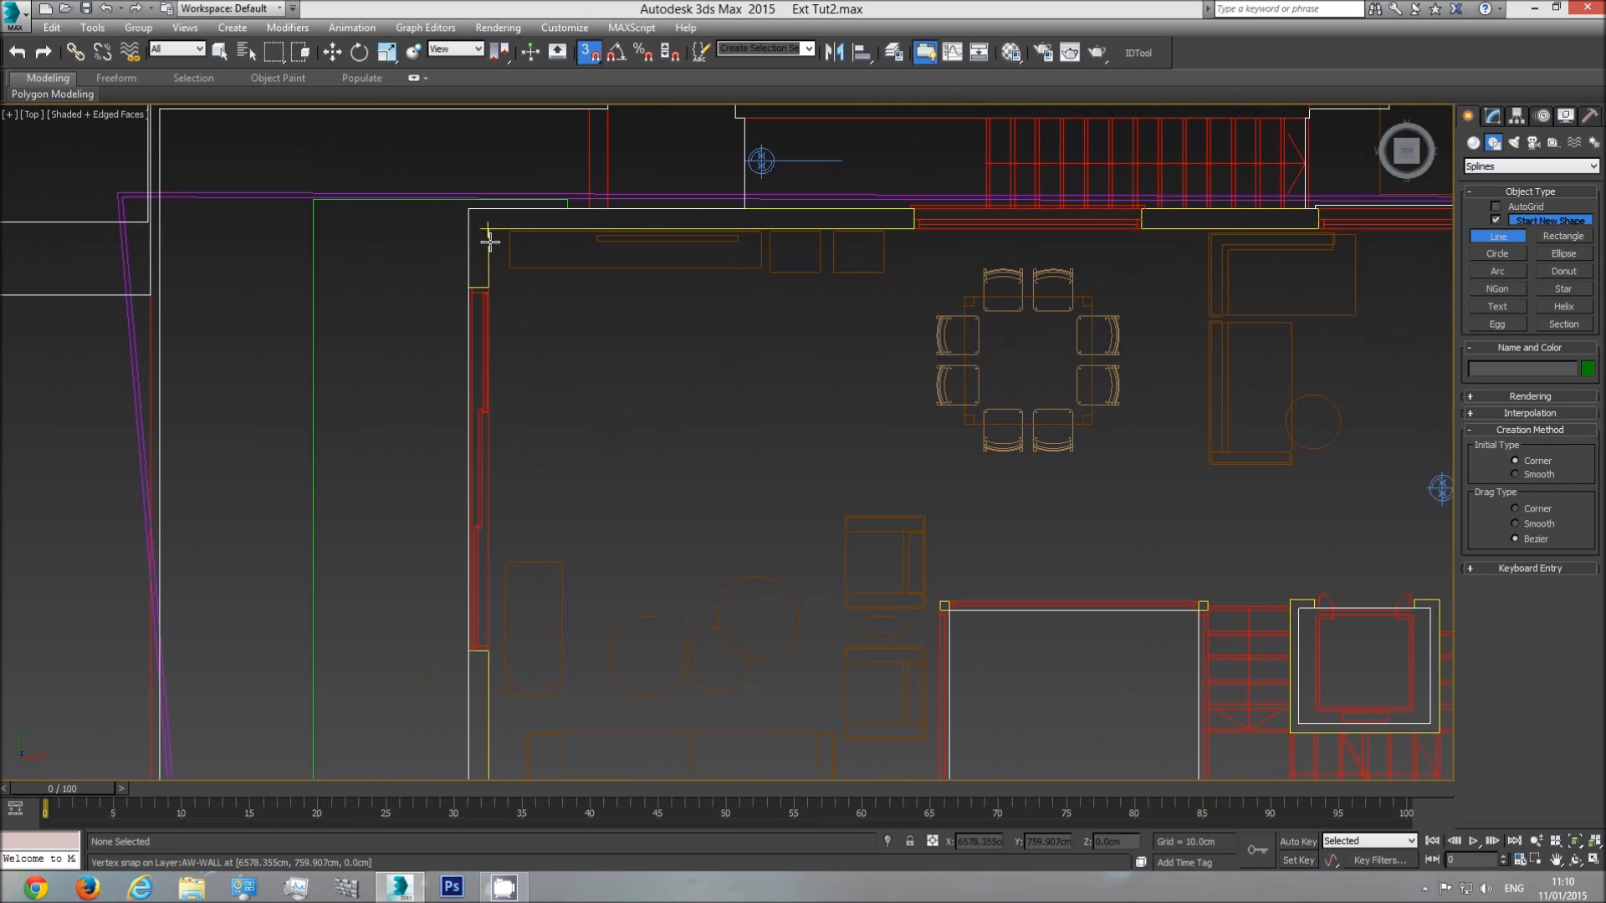
left_click(480, 286)
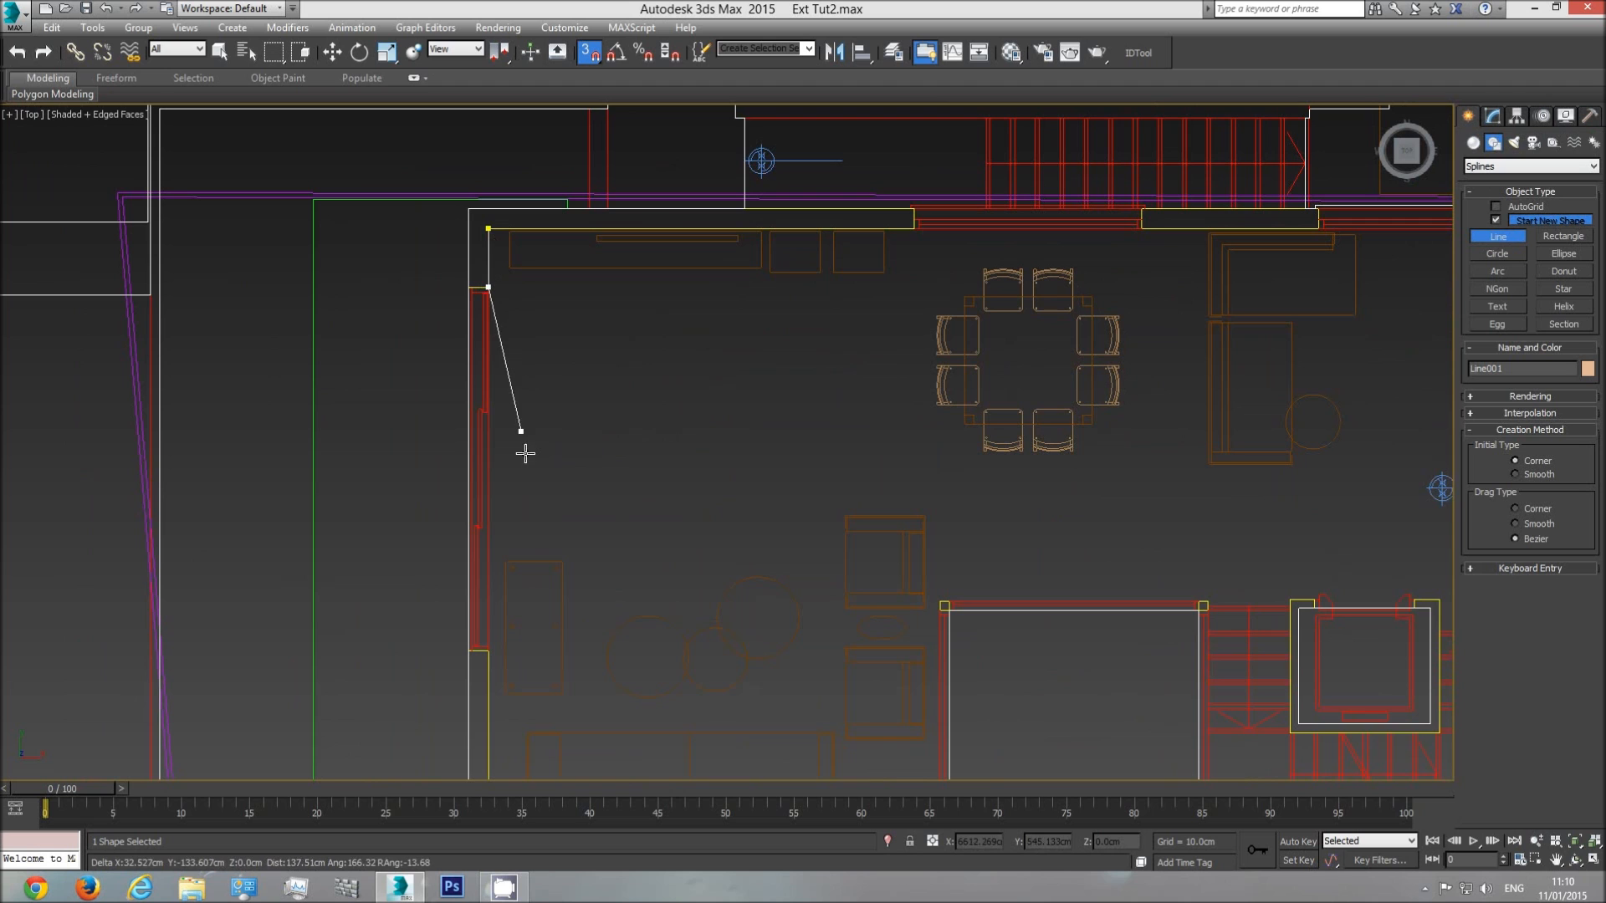
middle_click_drag(527, 570, 550, 372)
scroll(513, 456, "up", 3)
middle_click_drag(531, 658, 520, 470)
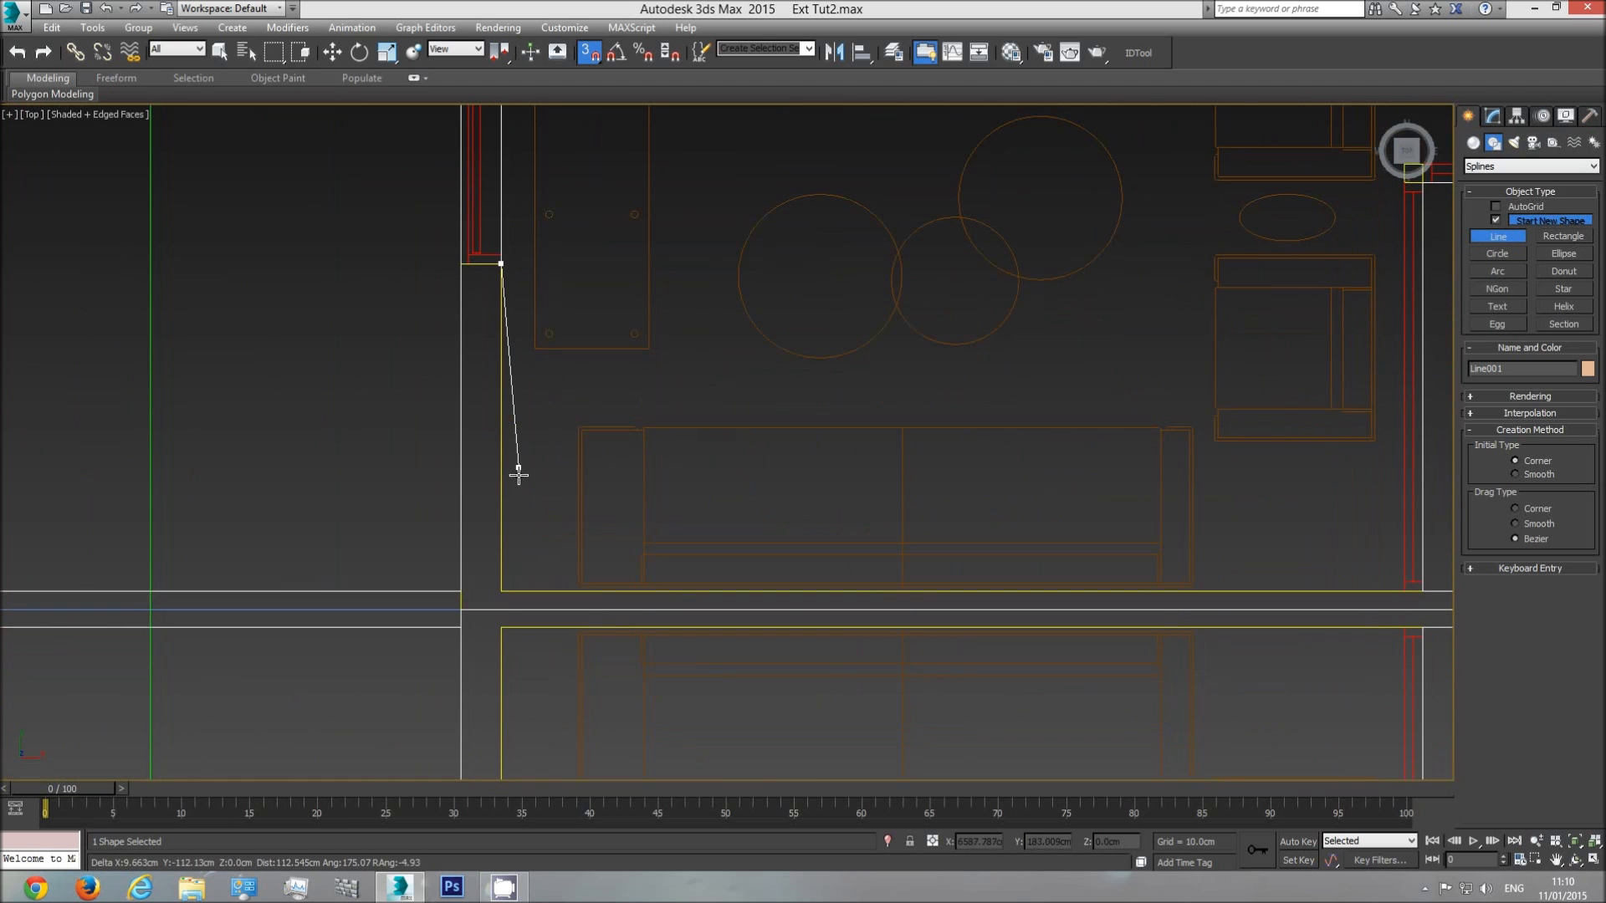
left_click(495, 589)
scroll(525, 533, "down", 2)
mouse_move(1127, 570)
middle_mouse_down()
mouse_move(524, 532)
mouse_move(538, 470)
middle_mouse_up()
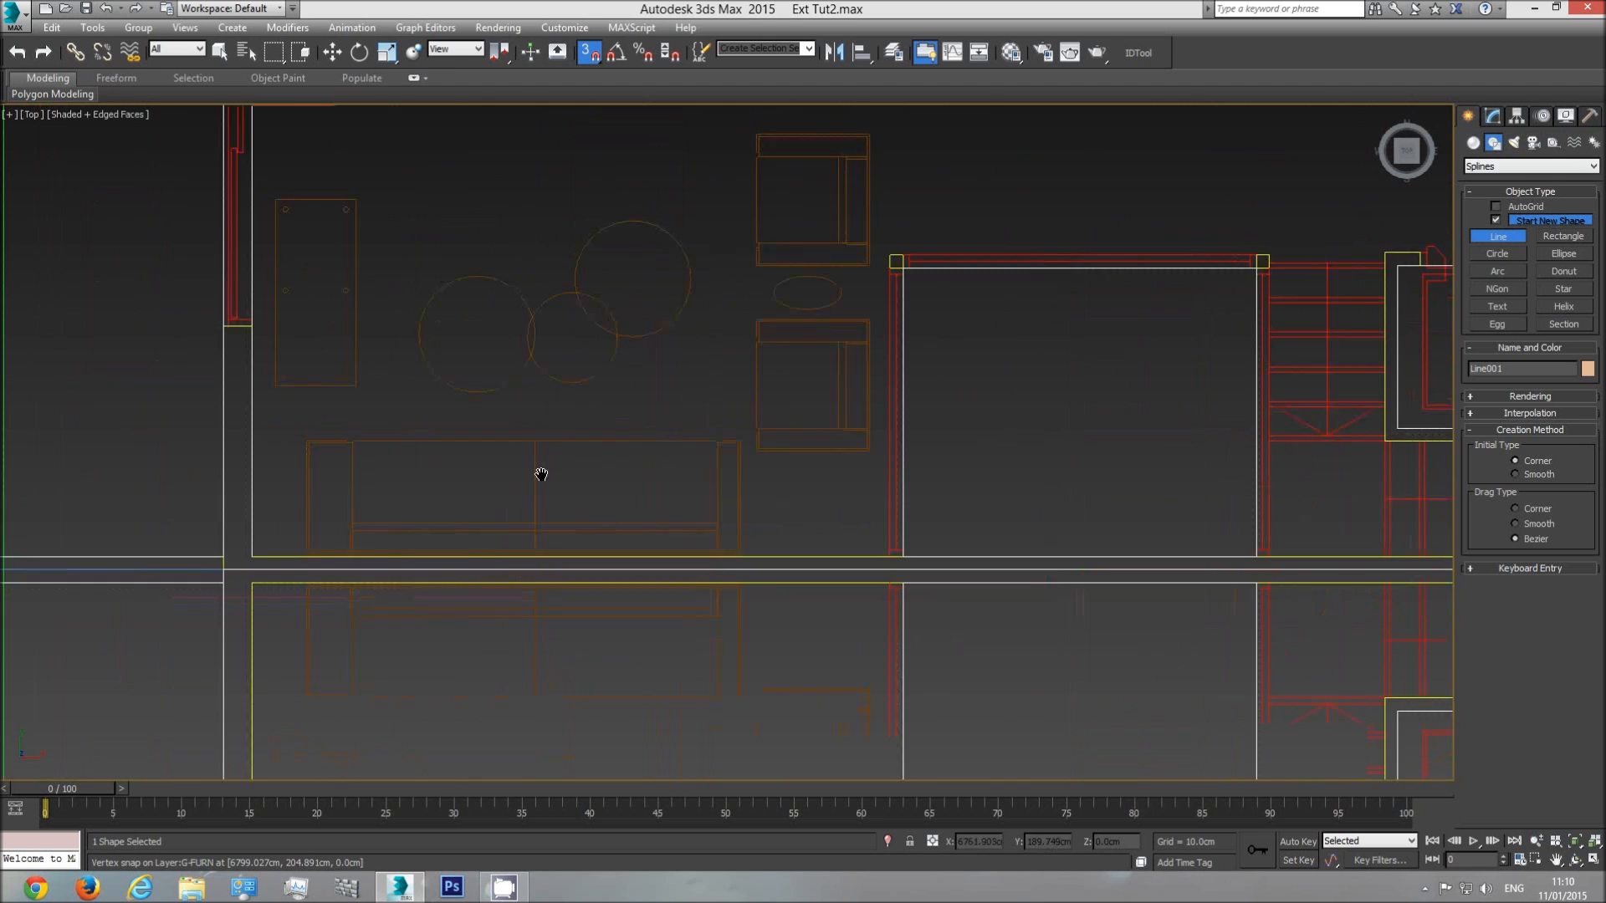
scroll(619, 454, "down", 2)
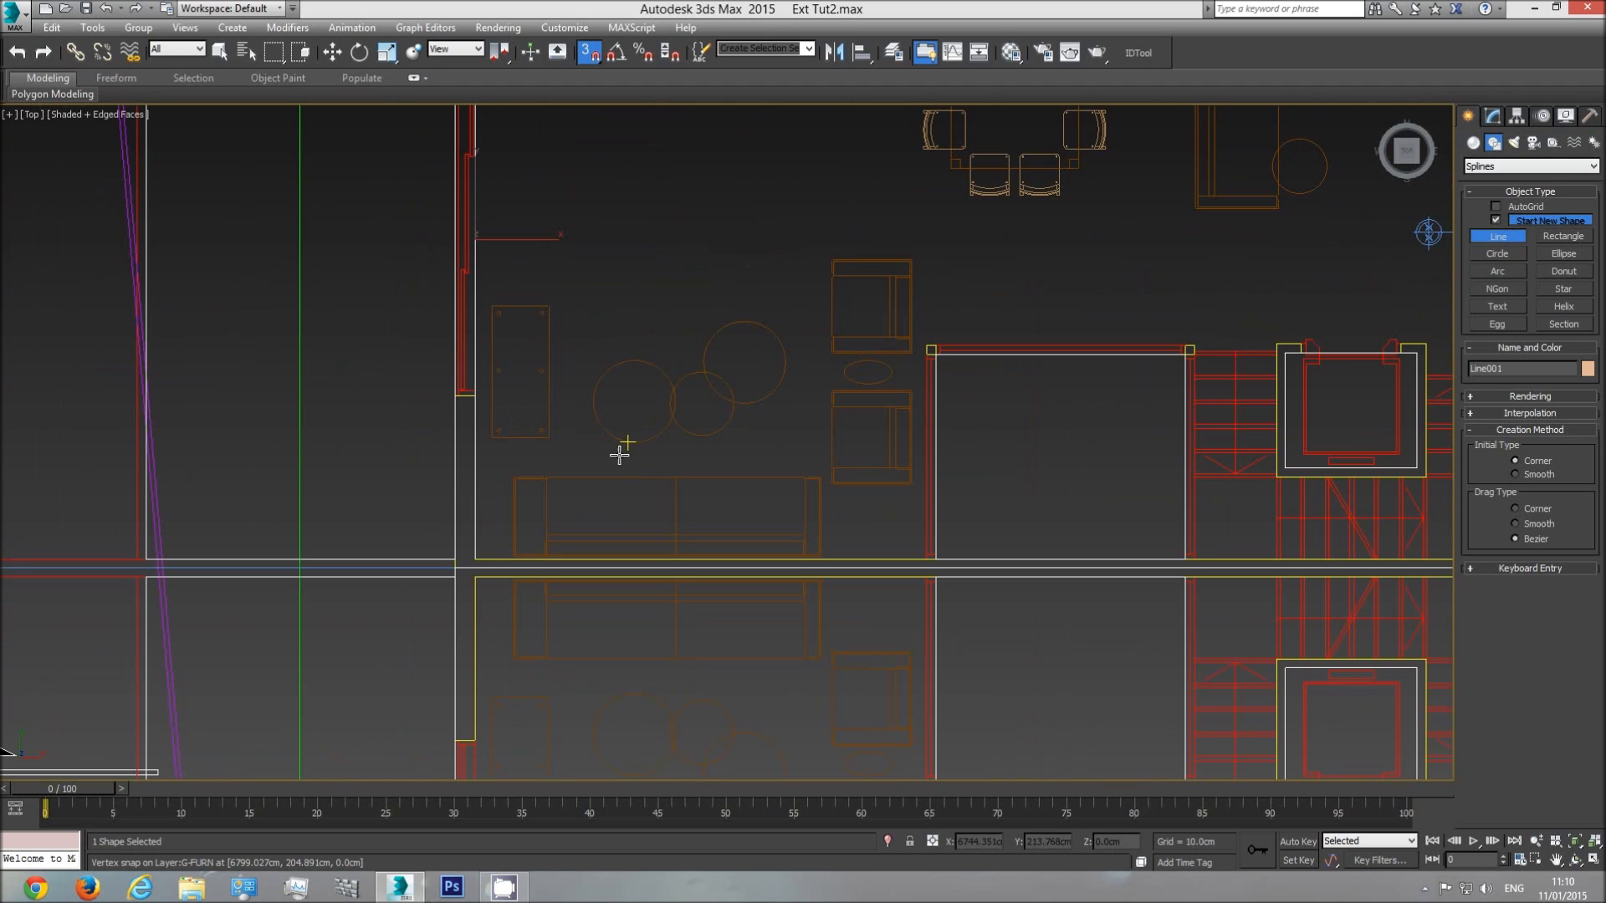
right_click(542, 235)
- Trace the inner face of the living room's left wall from the upper corner, past the window opening, to the central dividing wall
middle_click_drag(634, 226, 647, 472)
left_click(1488, 235)
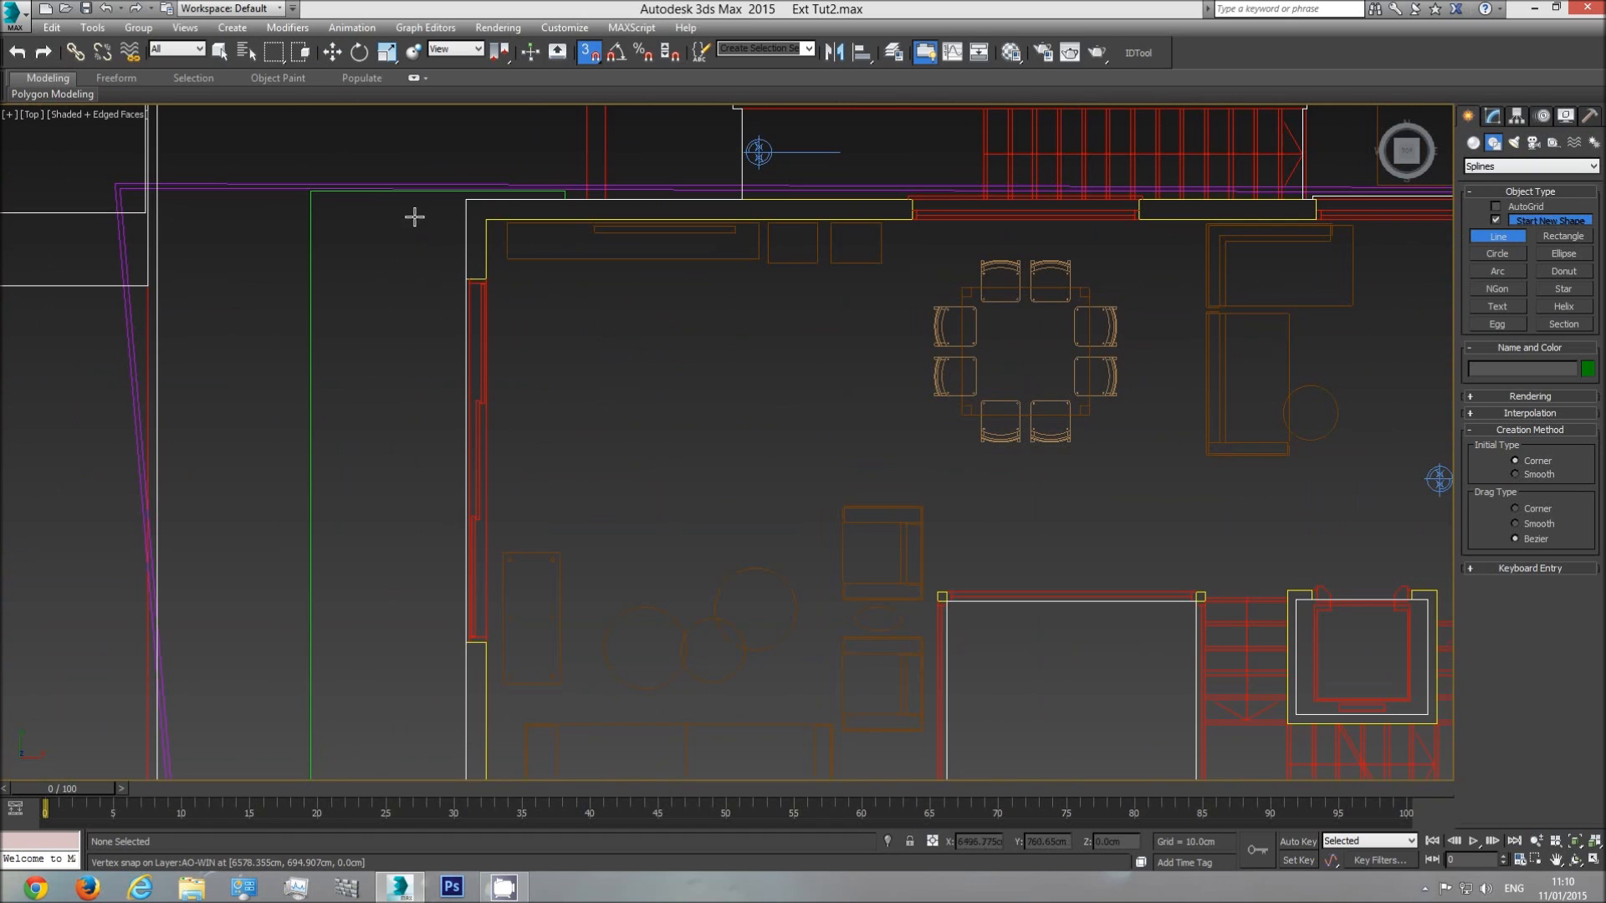
left_click(486, 219)
left_click(485, 279)
left_click(485, 642)
middle_click_drag(573, 674, 574, 433)
left_click(483, 569)
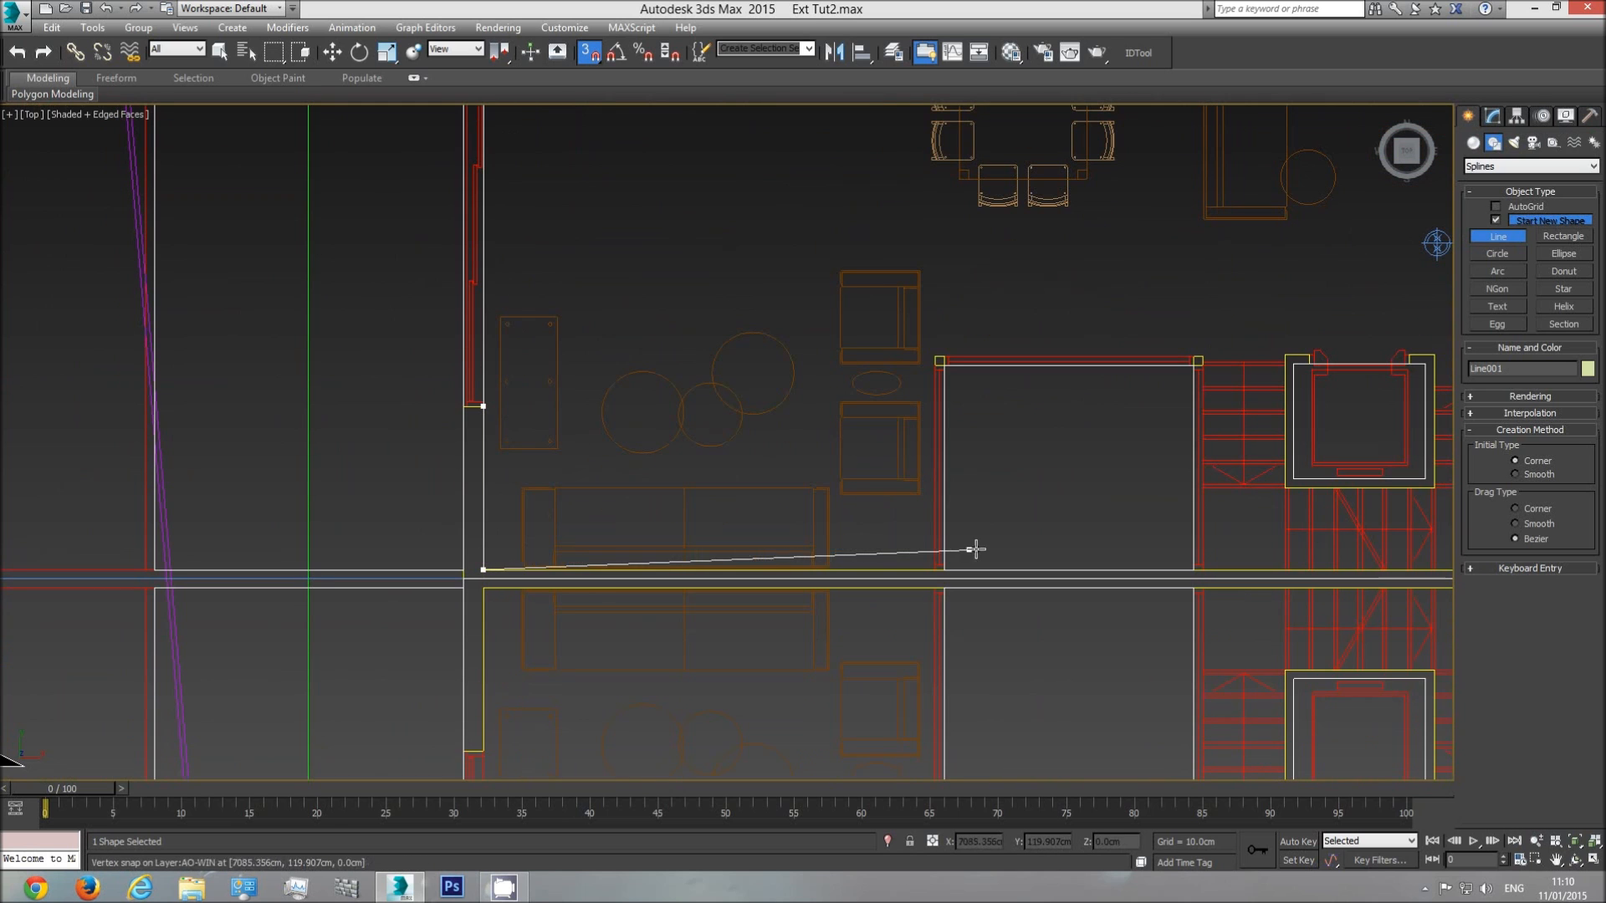
- Continue the line along the central dividing wall and around the L-shaped kitchen partition, back to the dividing wall
middle_click_drag(1115, 545, 621, 542)
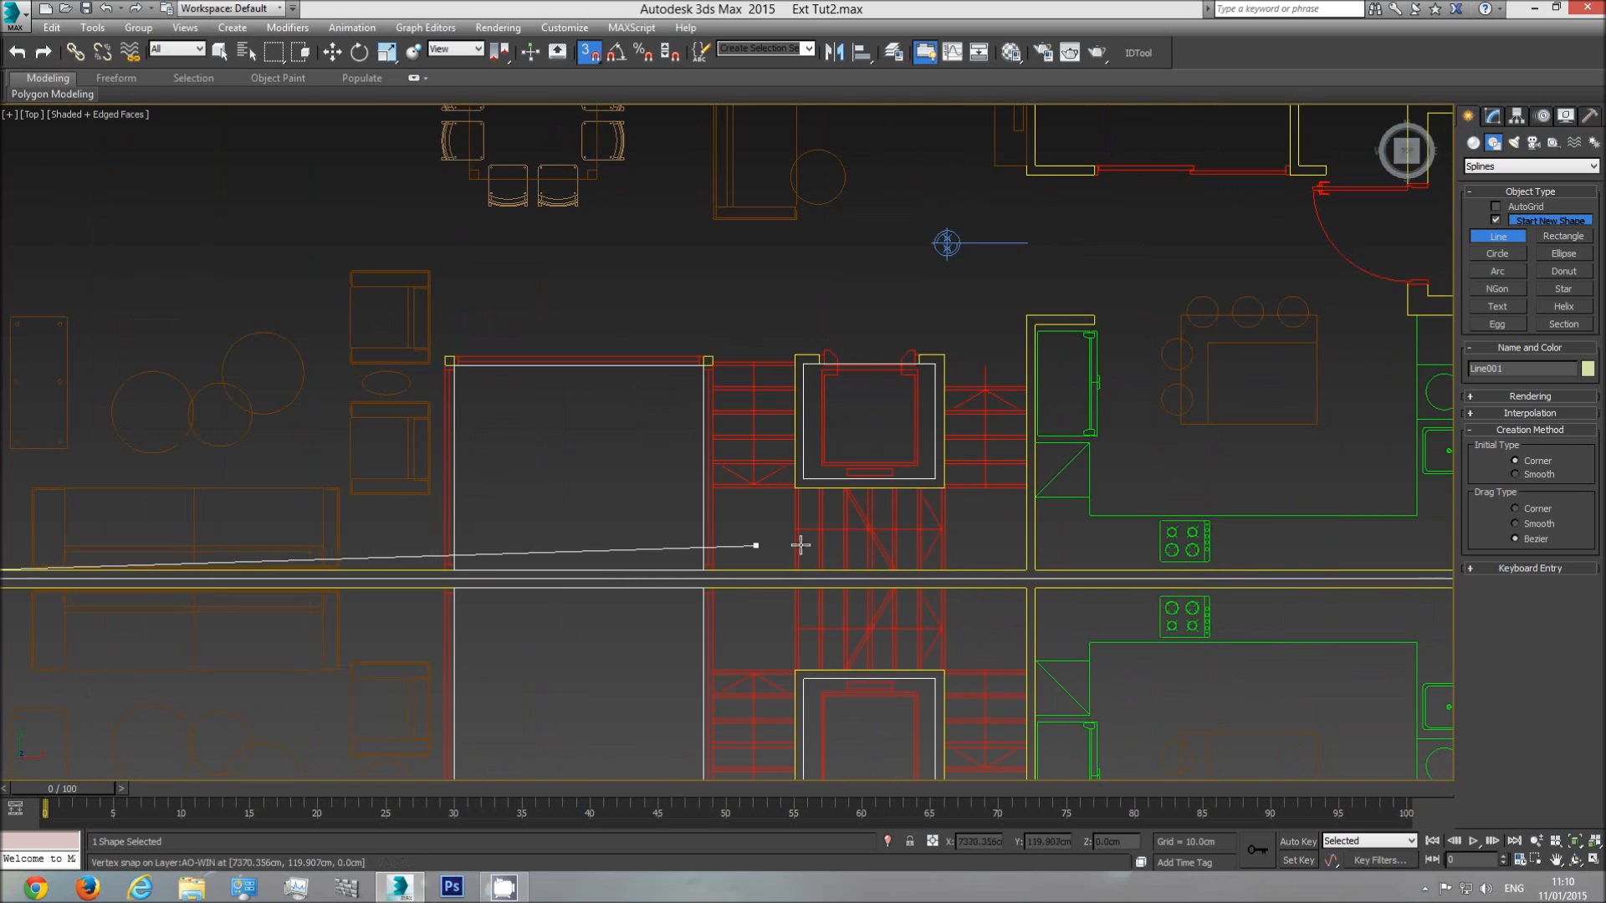
left_click(1026, 315)
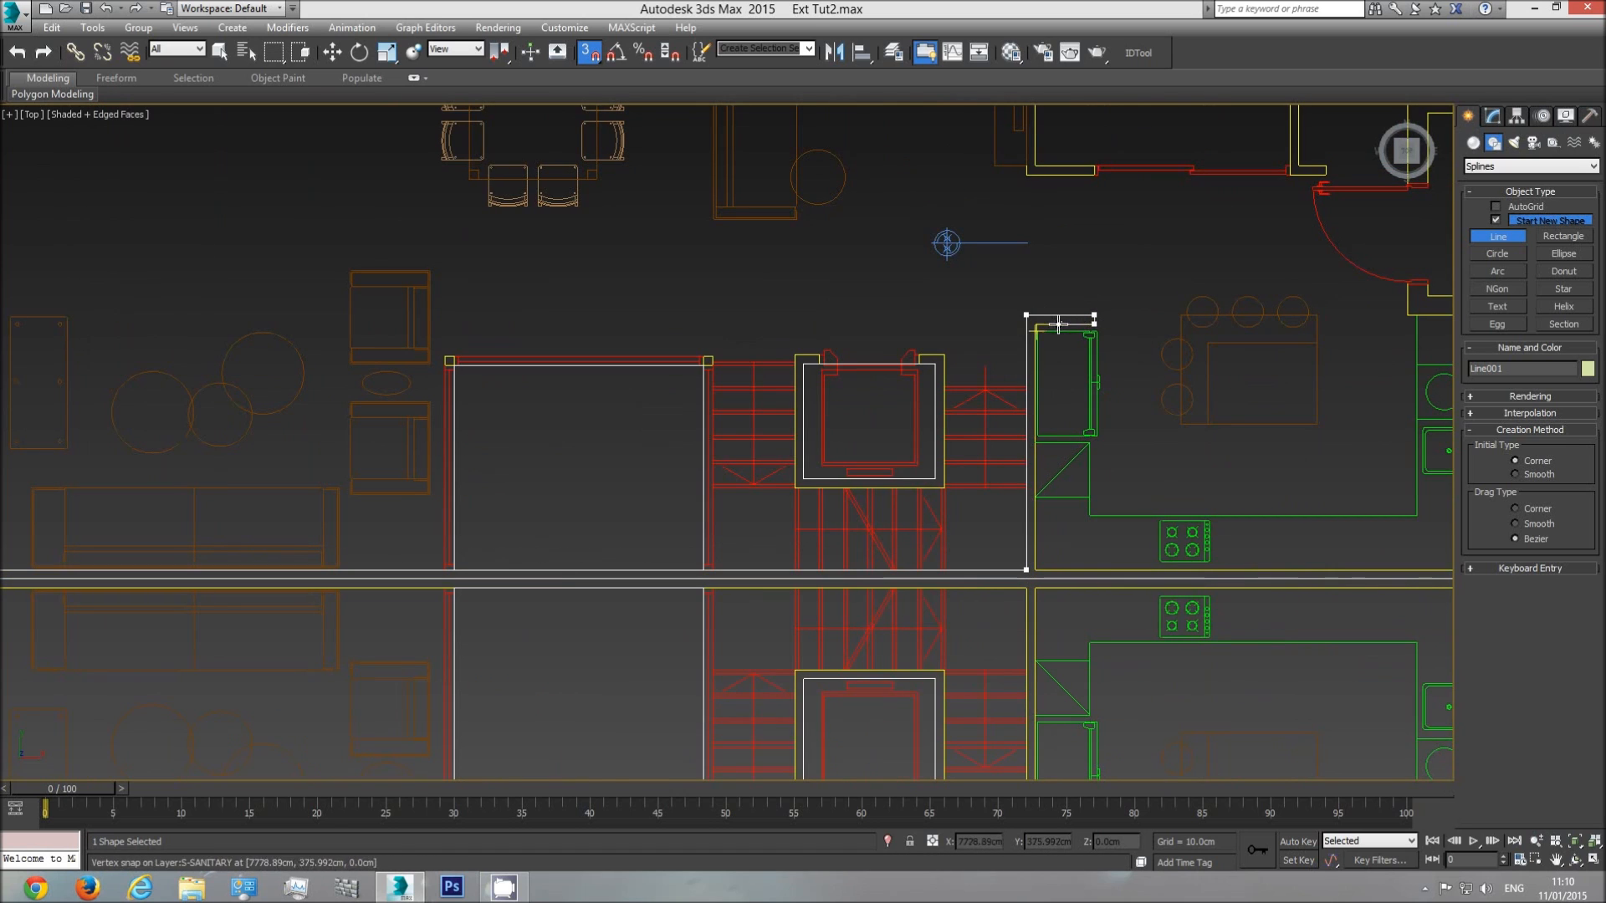
left_click(1035, 324)
left_click(1035, 562)
- Continue the line along the kitchen's inner walls, past the window opening, and across the entrance door opening
middle_click_drag(1187, 539, 904, 539)
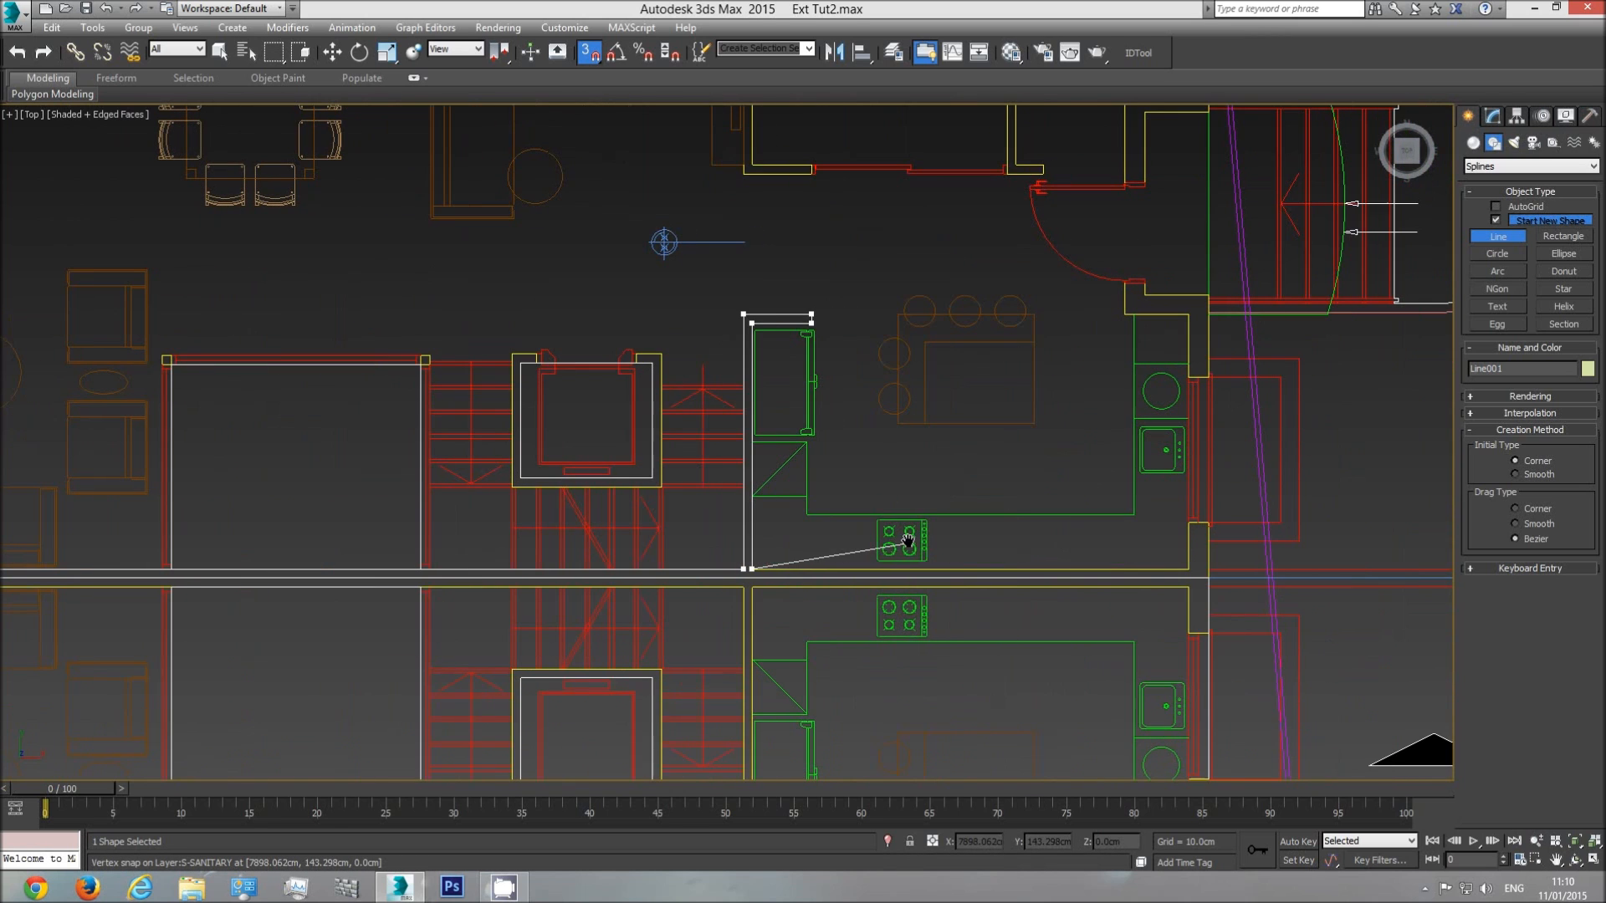
left_click(1187, 522)
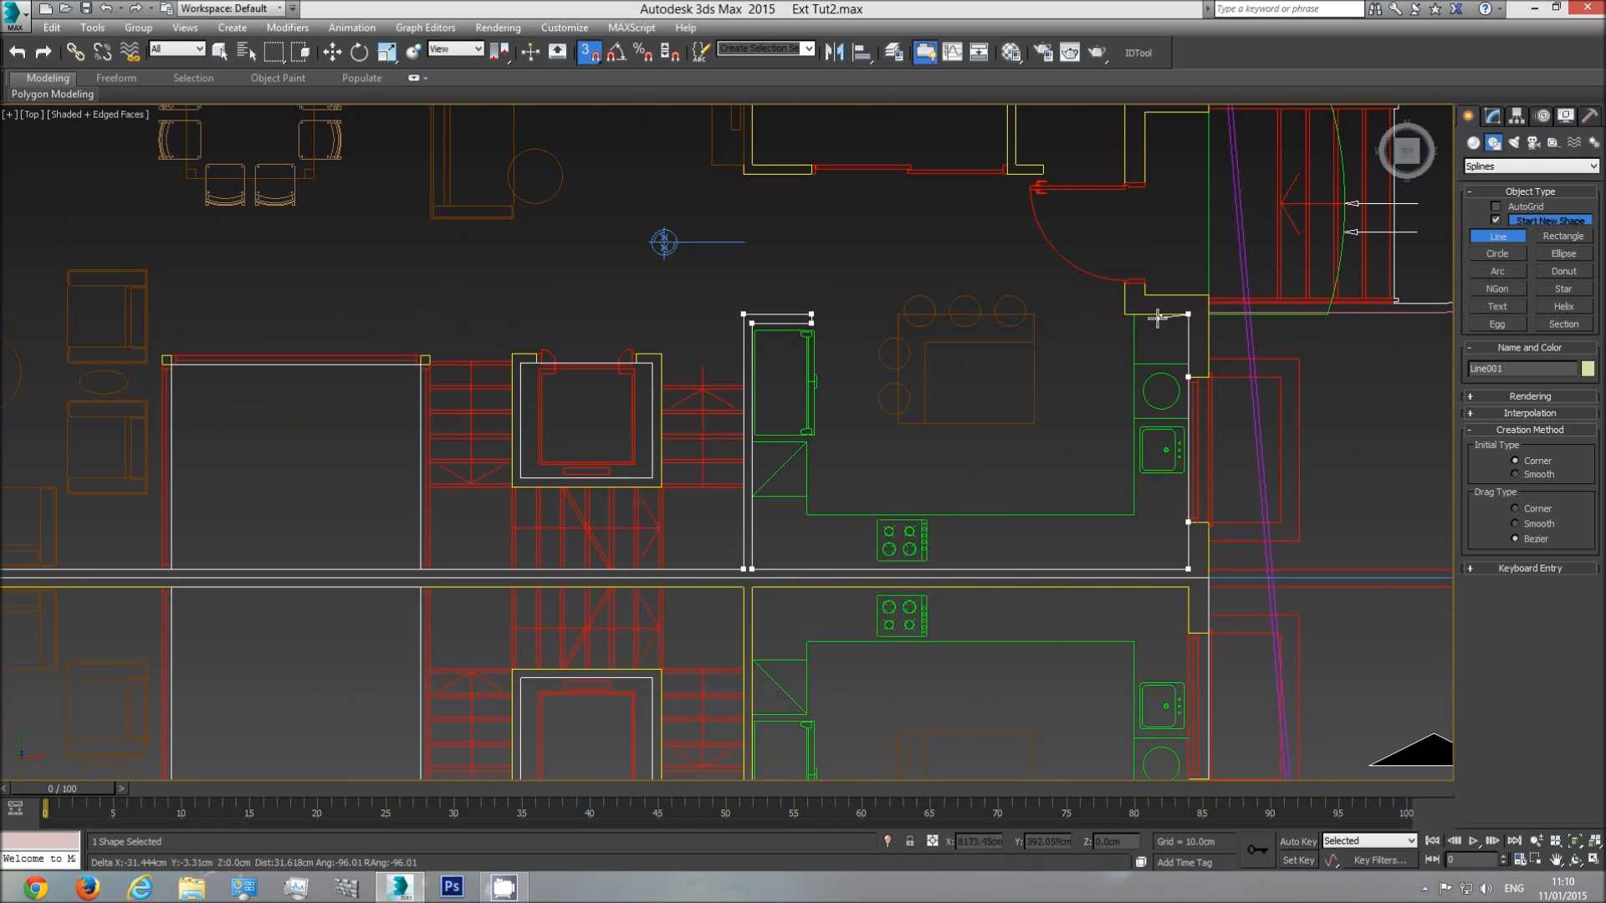
left_click(1122, 284)
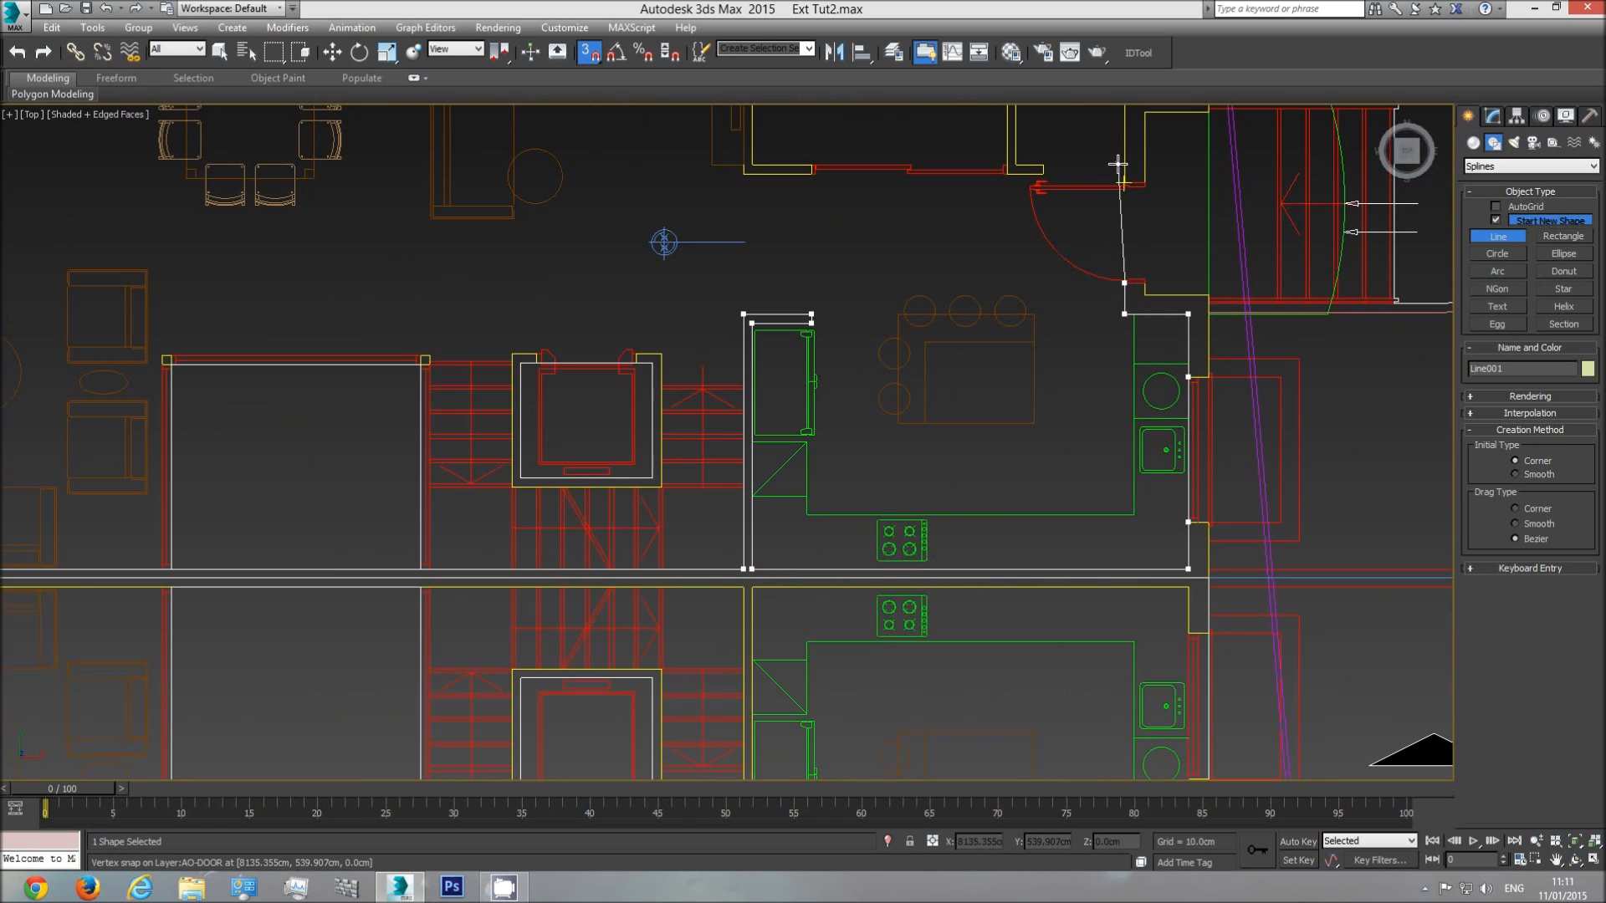
left_click(1122, 178)
- Continue the line into the toilet room and around its inner walls, from one door jamb to the other
middle_click_drag(1093, 172, 1095, 336)
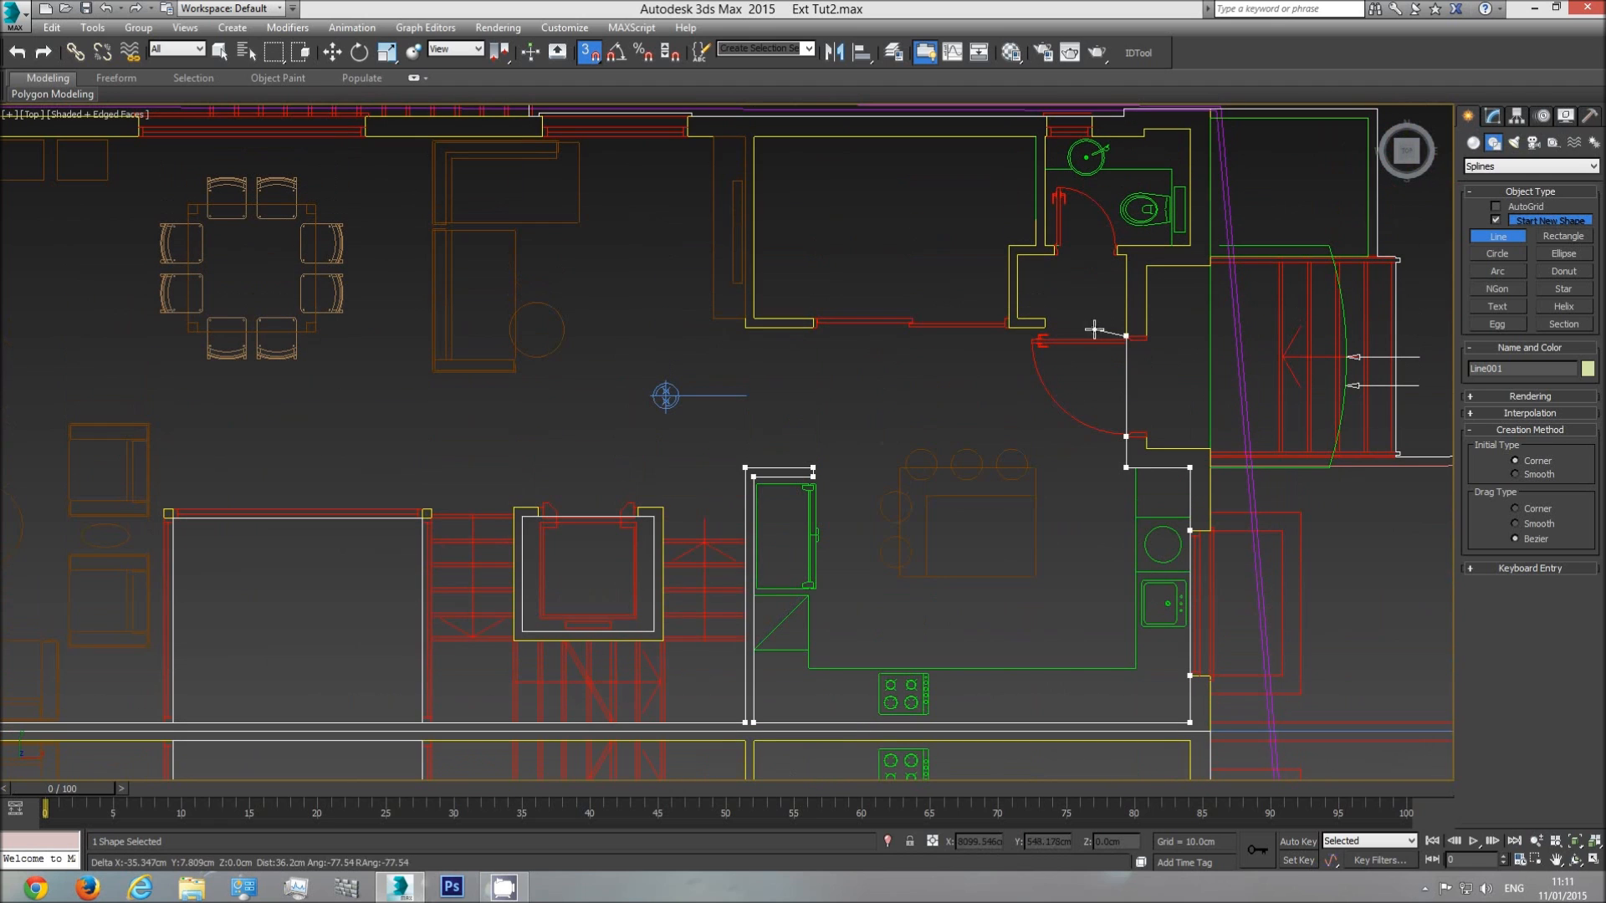
left_click(1115, 255)
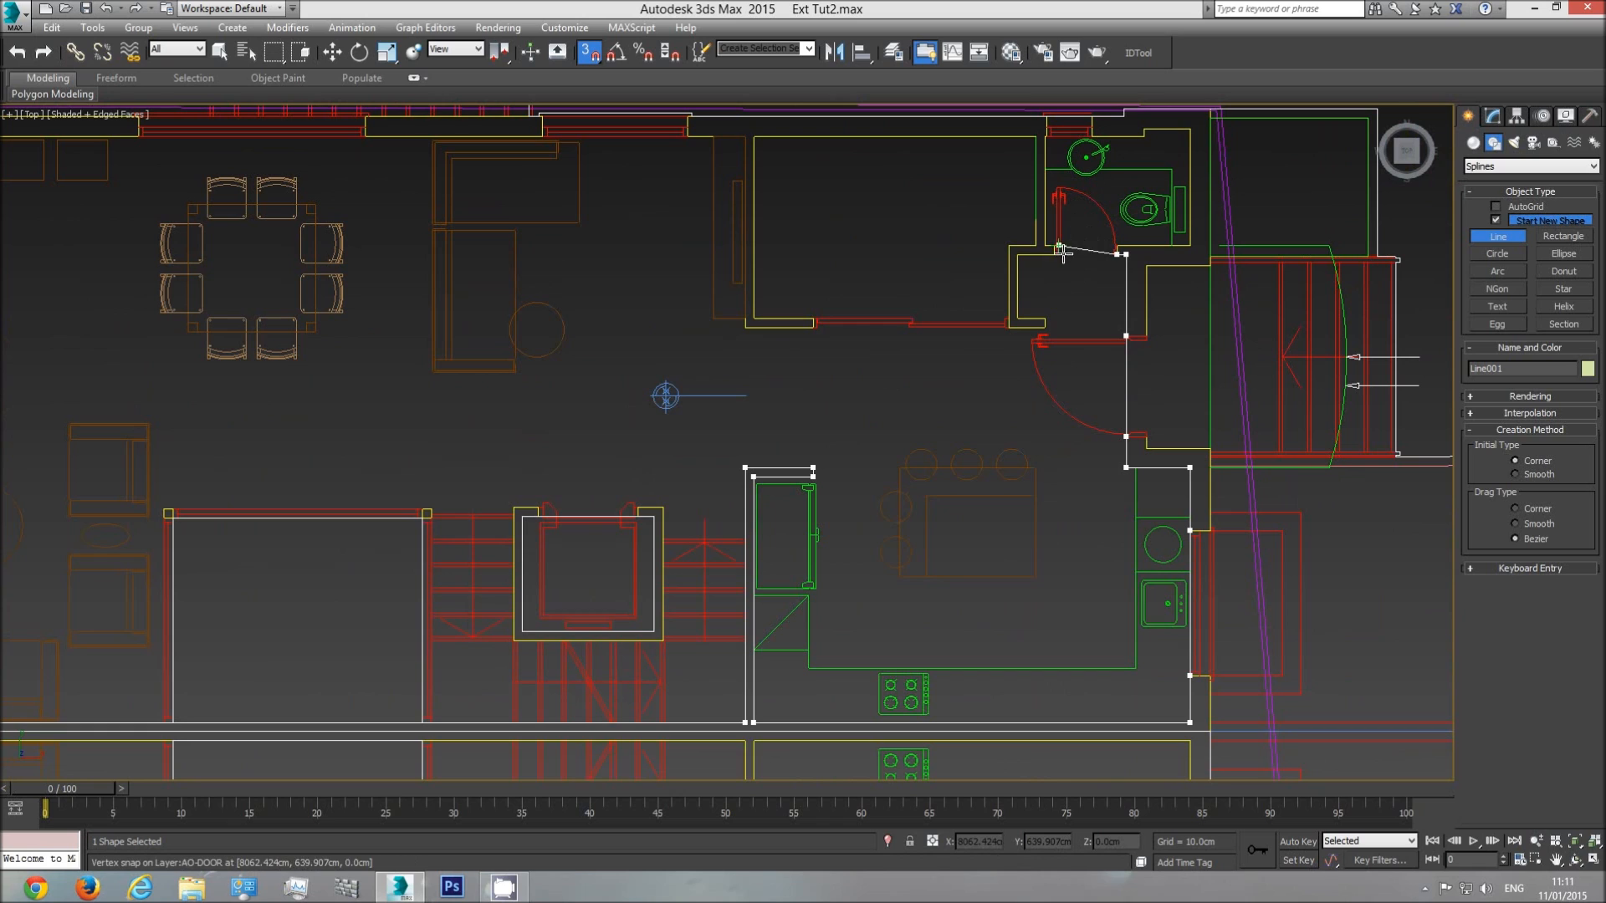
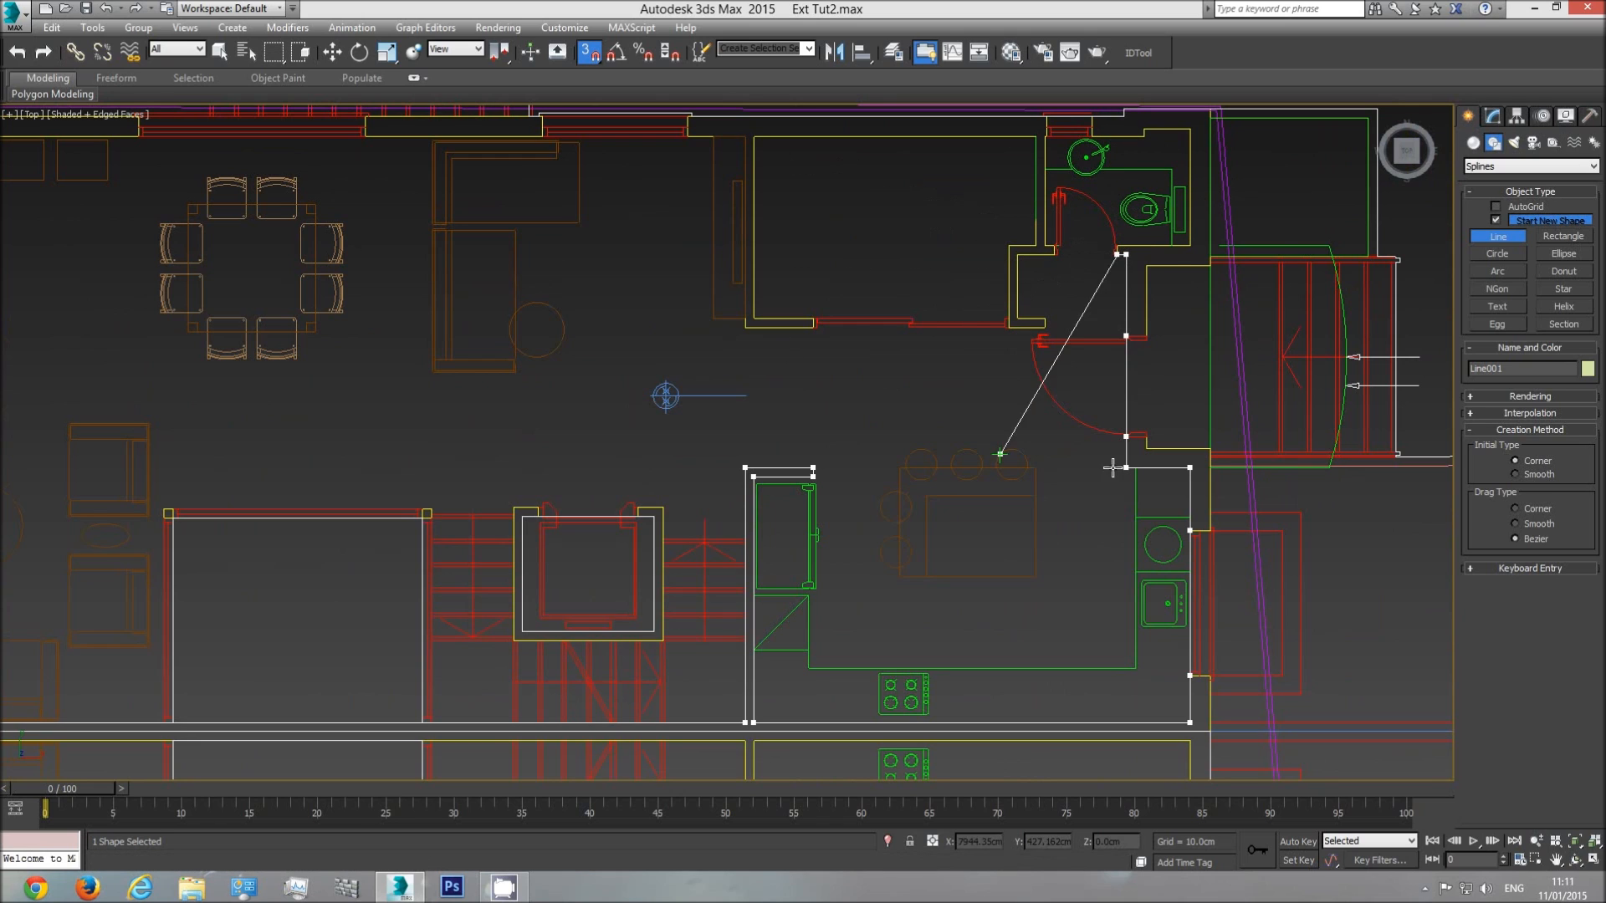
left_click(1189, 244)
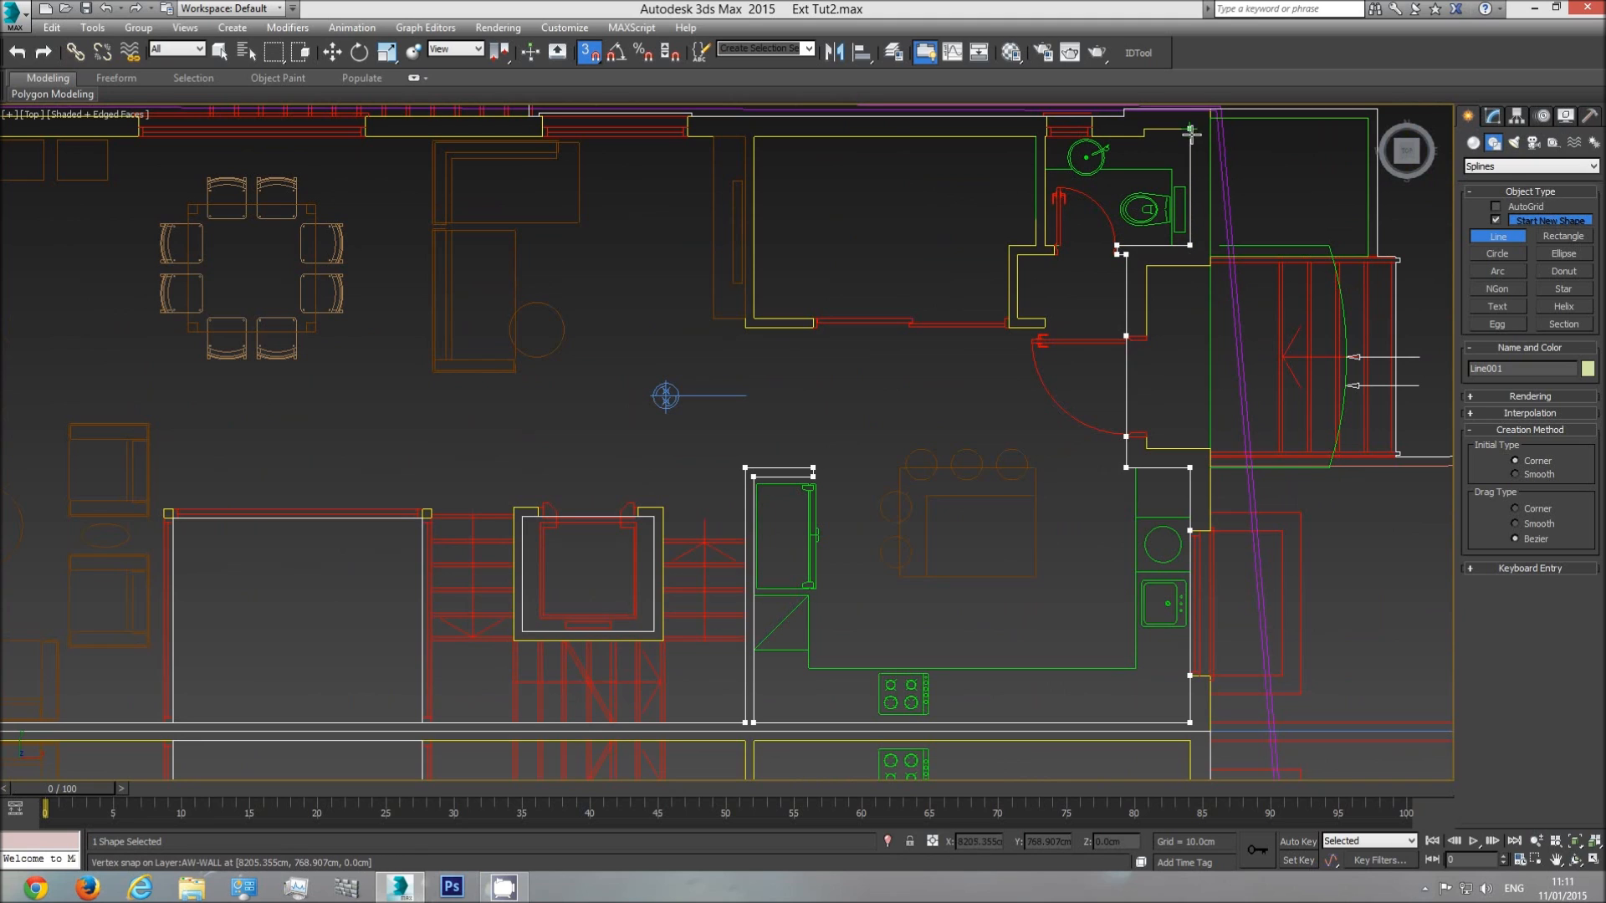
left_click(1145, 136)
scroll(1047, 133, "up", 5)
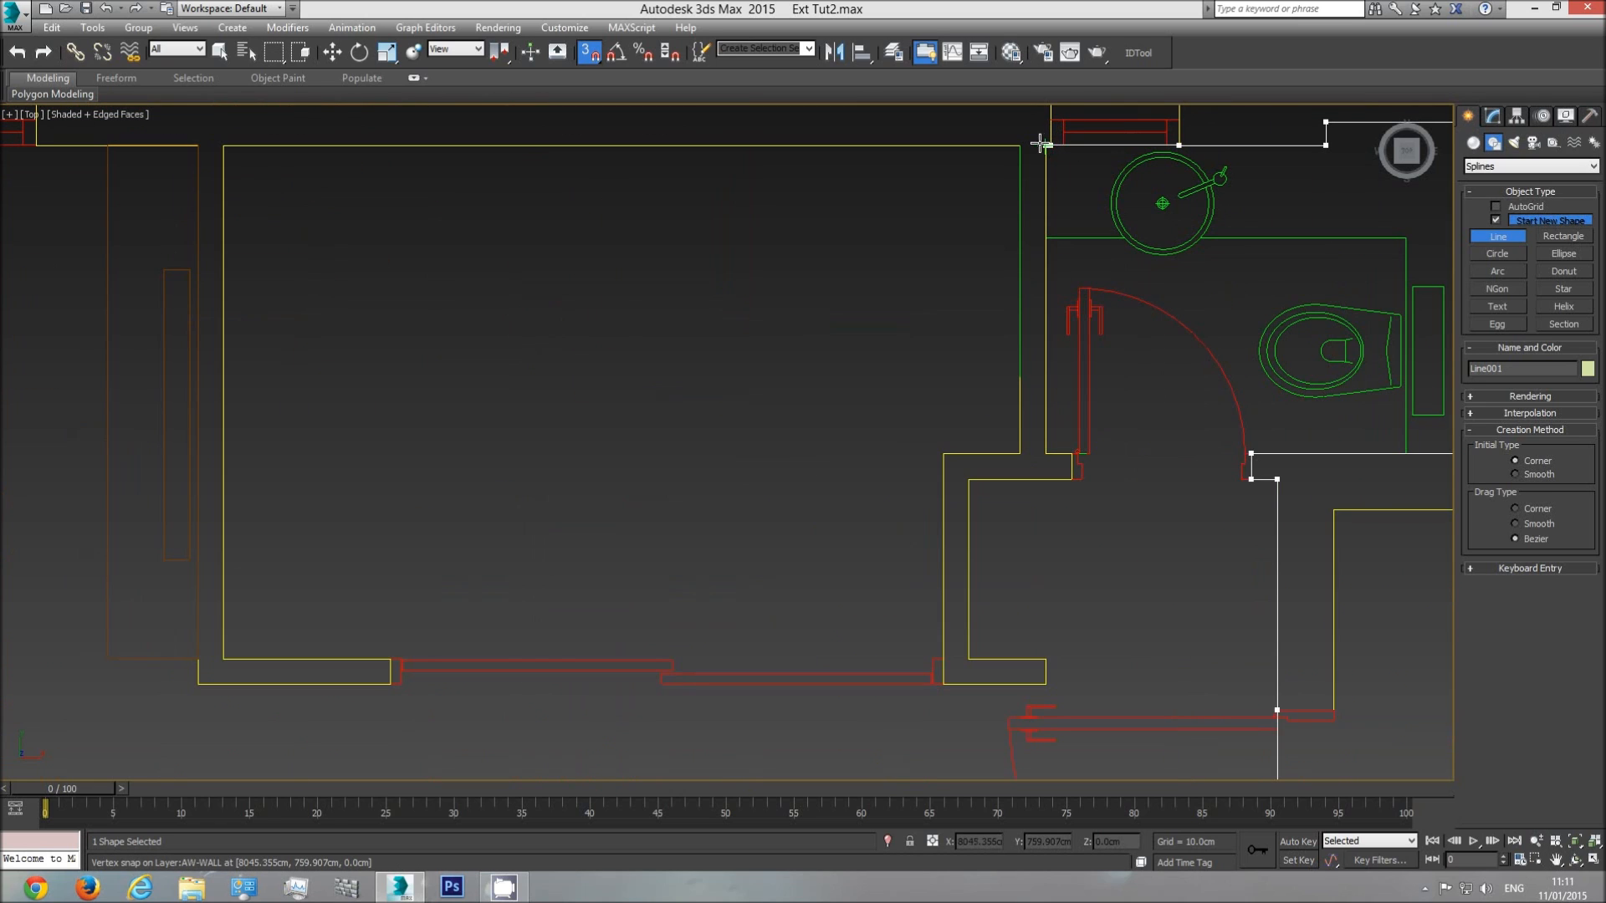
left_click(1041, 145)
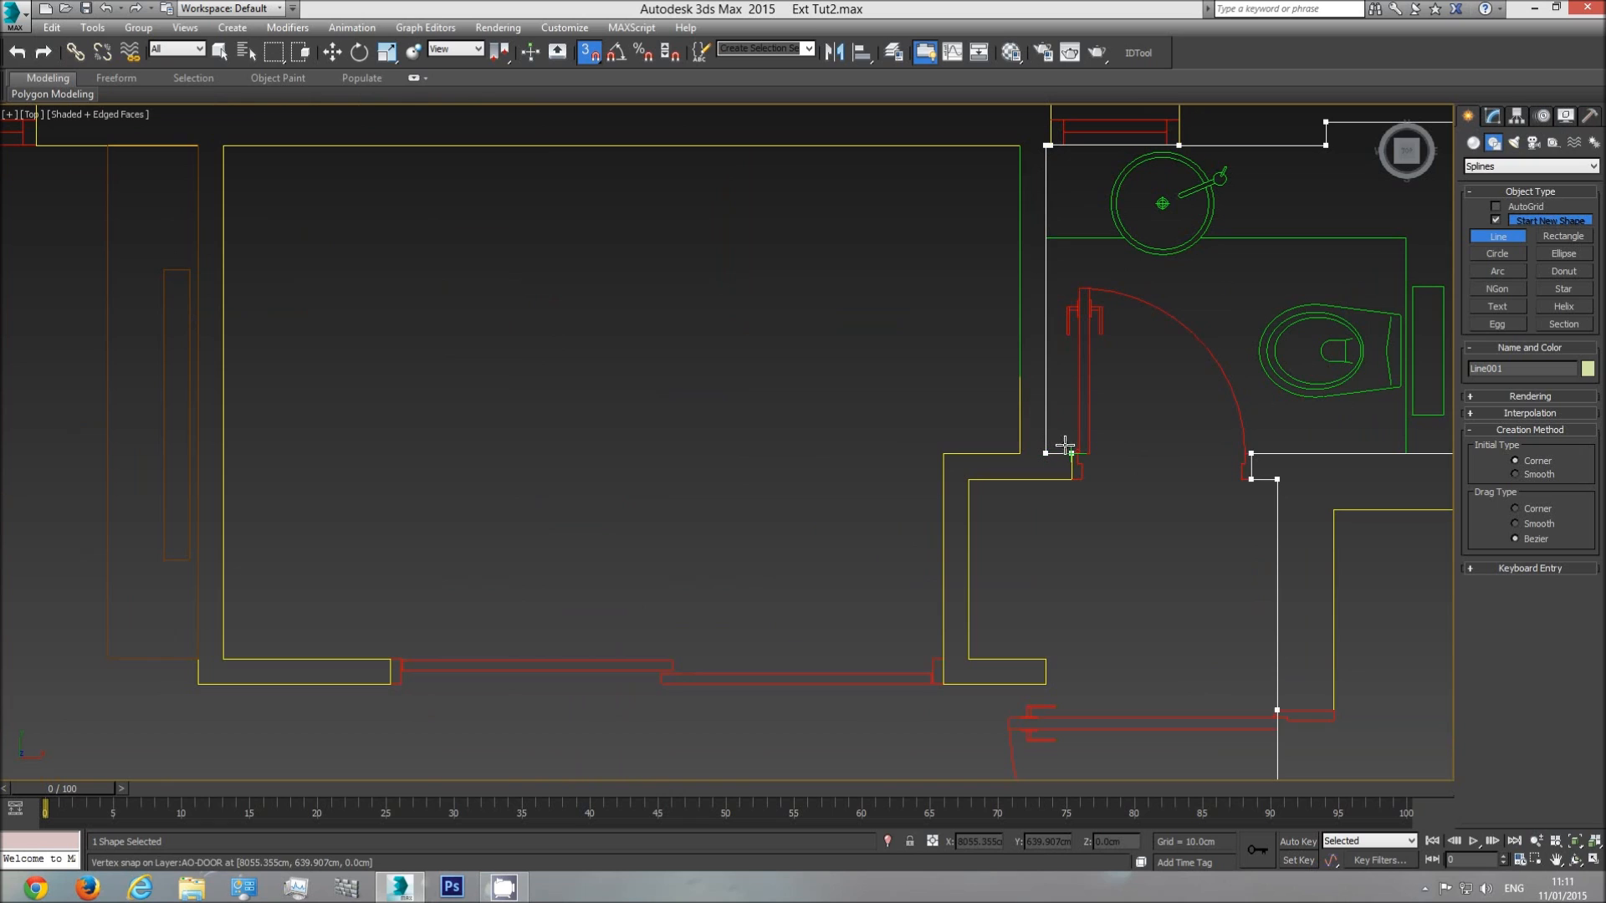
left_click(1069, 479)
- Continue the line around the small niche outside the toilet and its short wall stub to the sliding door opening
left_click(968, 479)
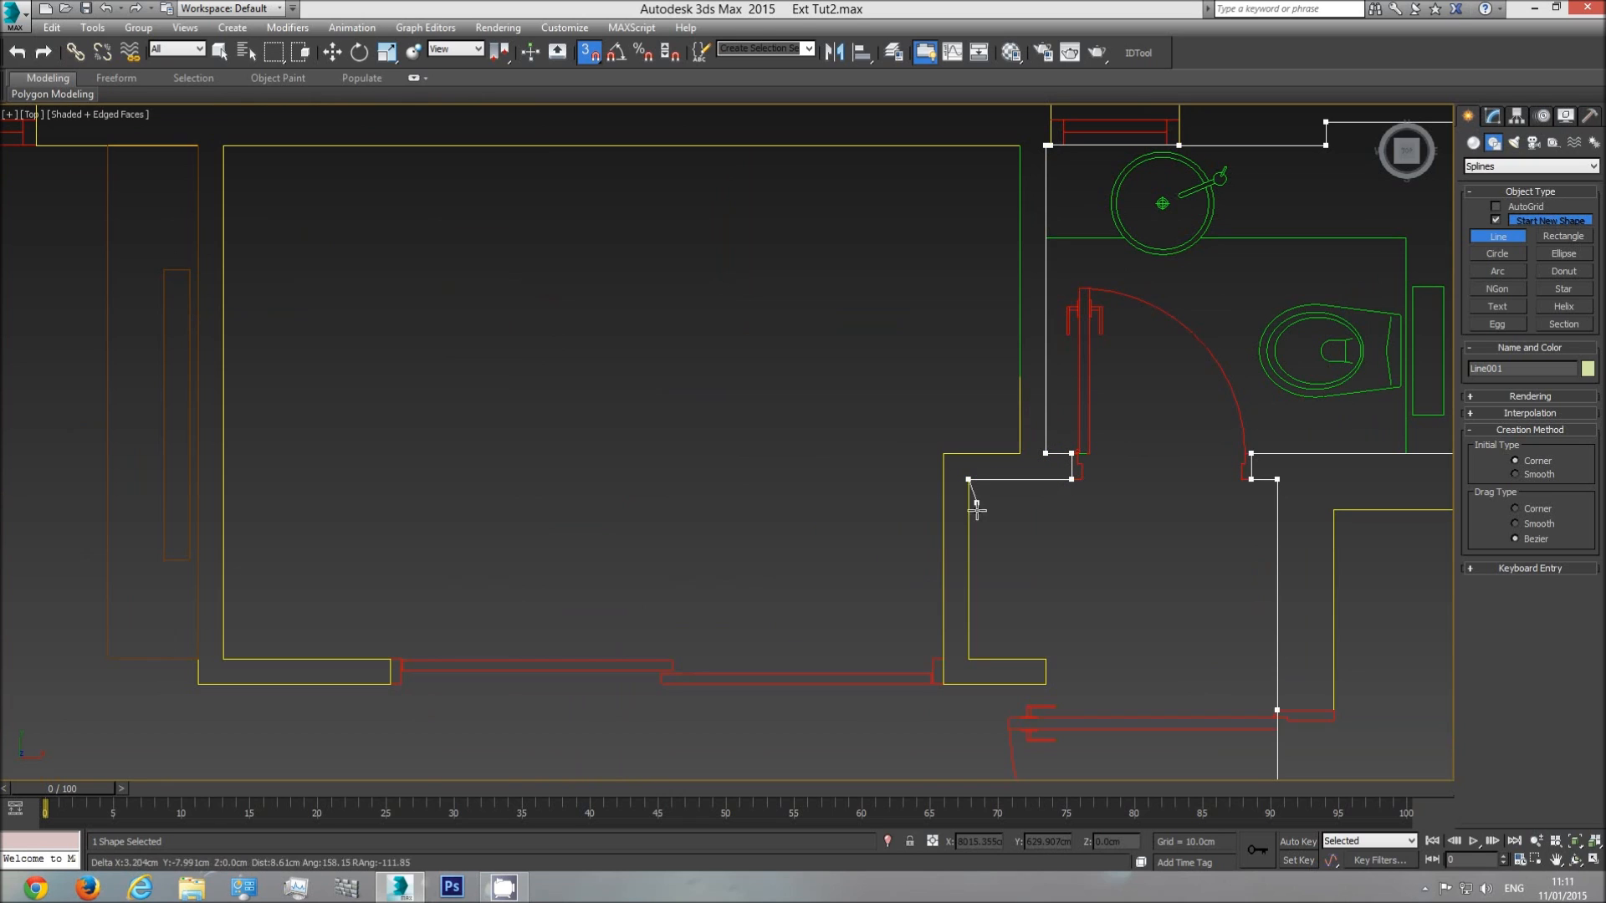
left_click(968, 657)
left_click(1042, 659)
left_click(1045, 681)
left_click(943, 684)
- Continue the line around the L-shaped wall beside the sliding door and the room's inner walls, to the far jamb wall's outer corner
left_click(1019, 453)
left_click(1018, 146)
left_click(224, 147)
left_click(223, 658)
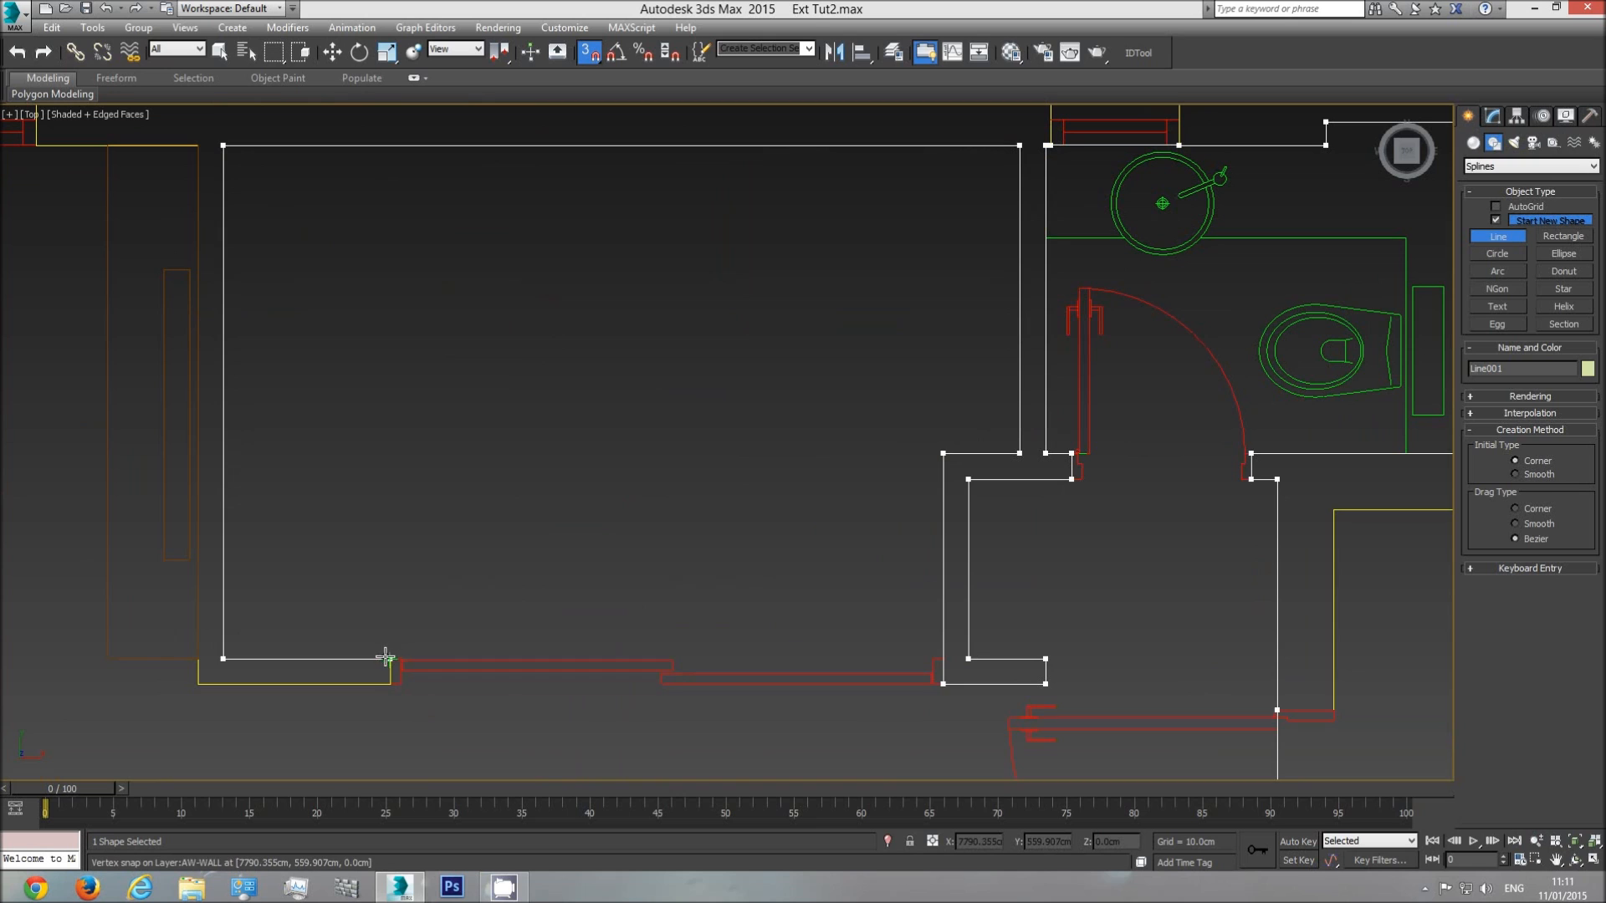
left_click(390, 683)
left_click(198, 683)
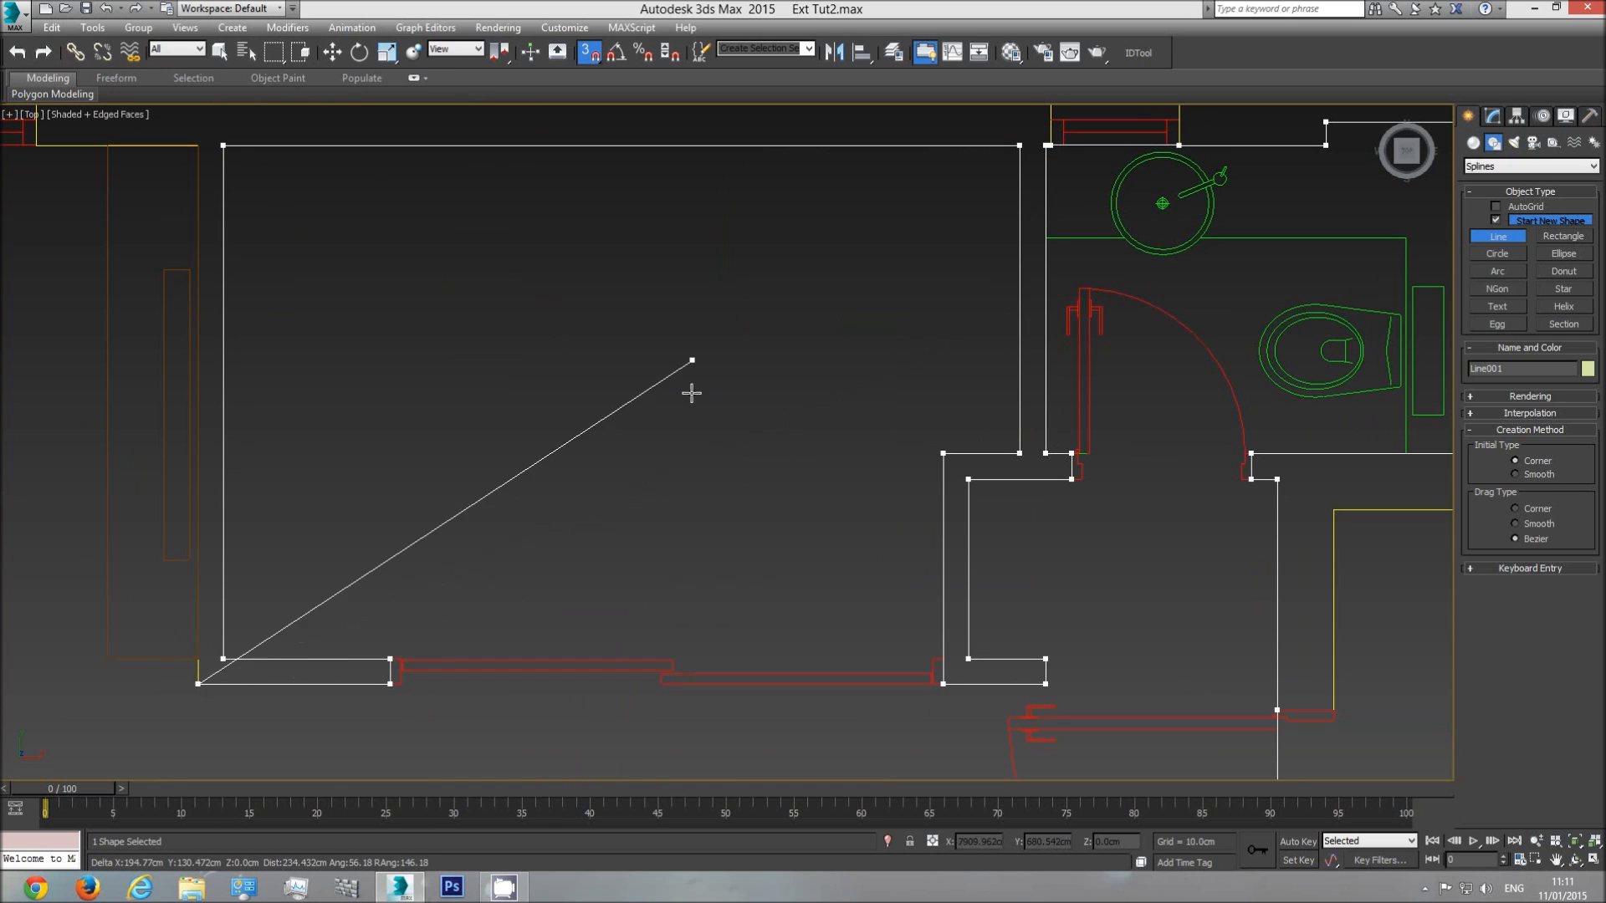
- Continue the line up the room's outer side and along the exterior wall past the windows, and close the spline at its starting corner
middle_click_drag(270, 461, 694, 470)
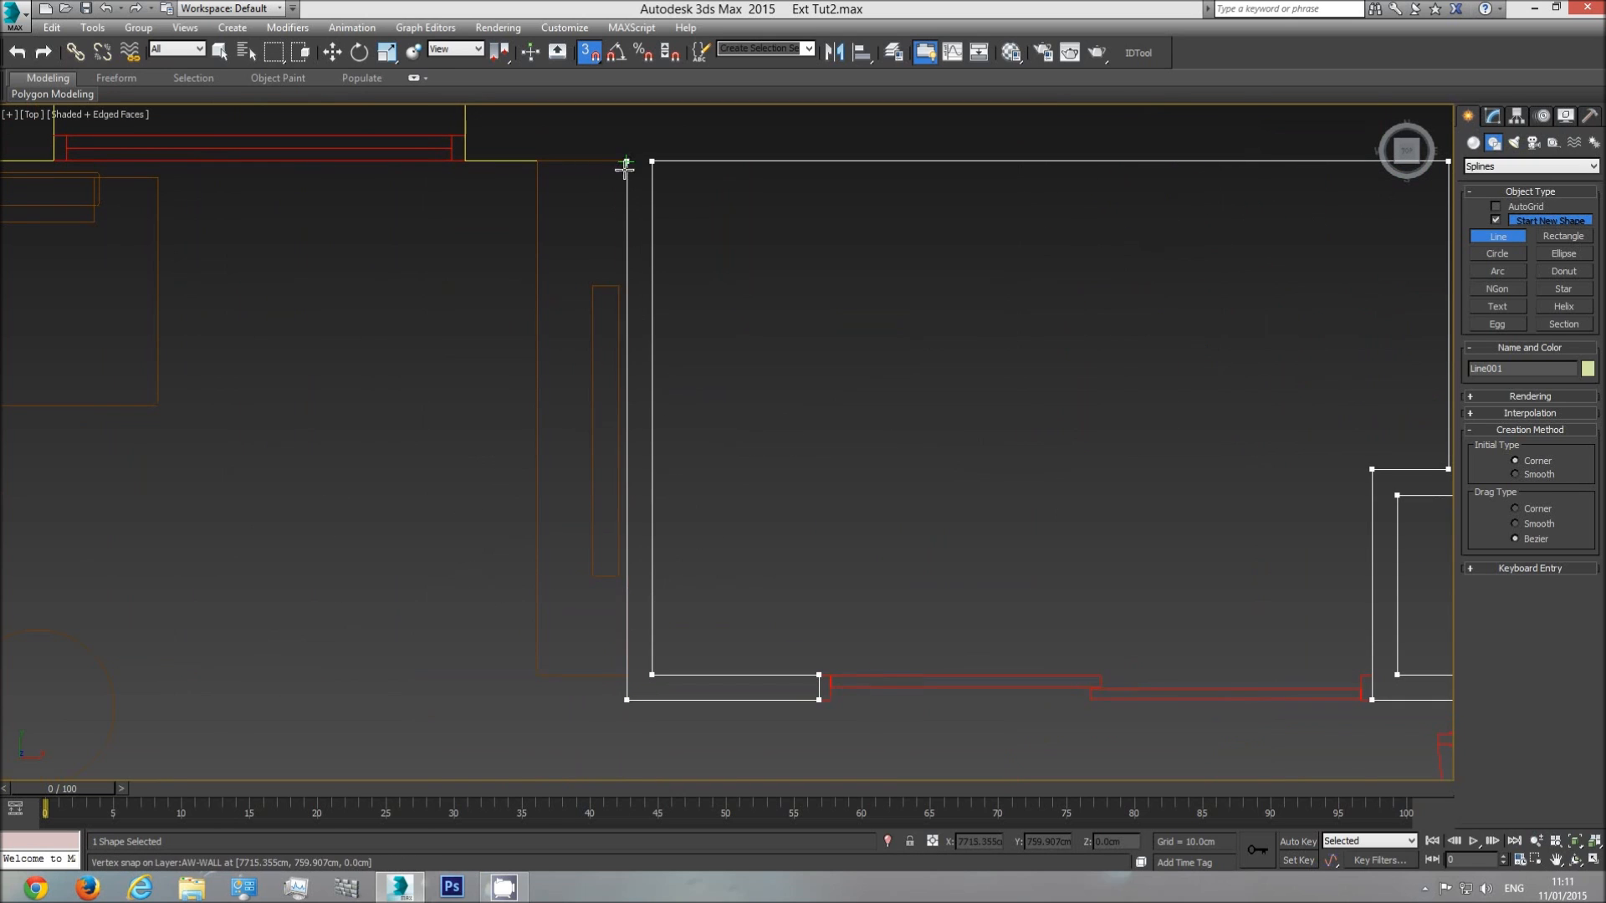
left_click(466, 158)
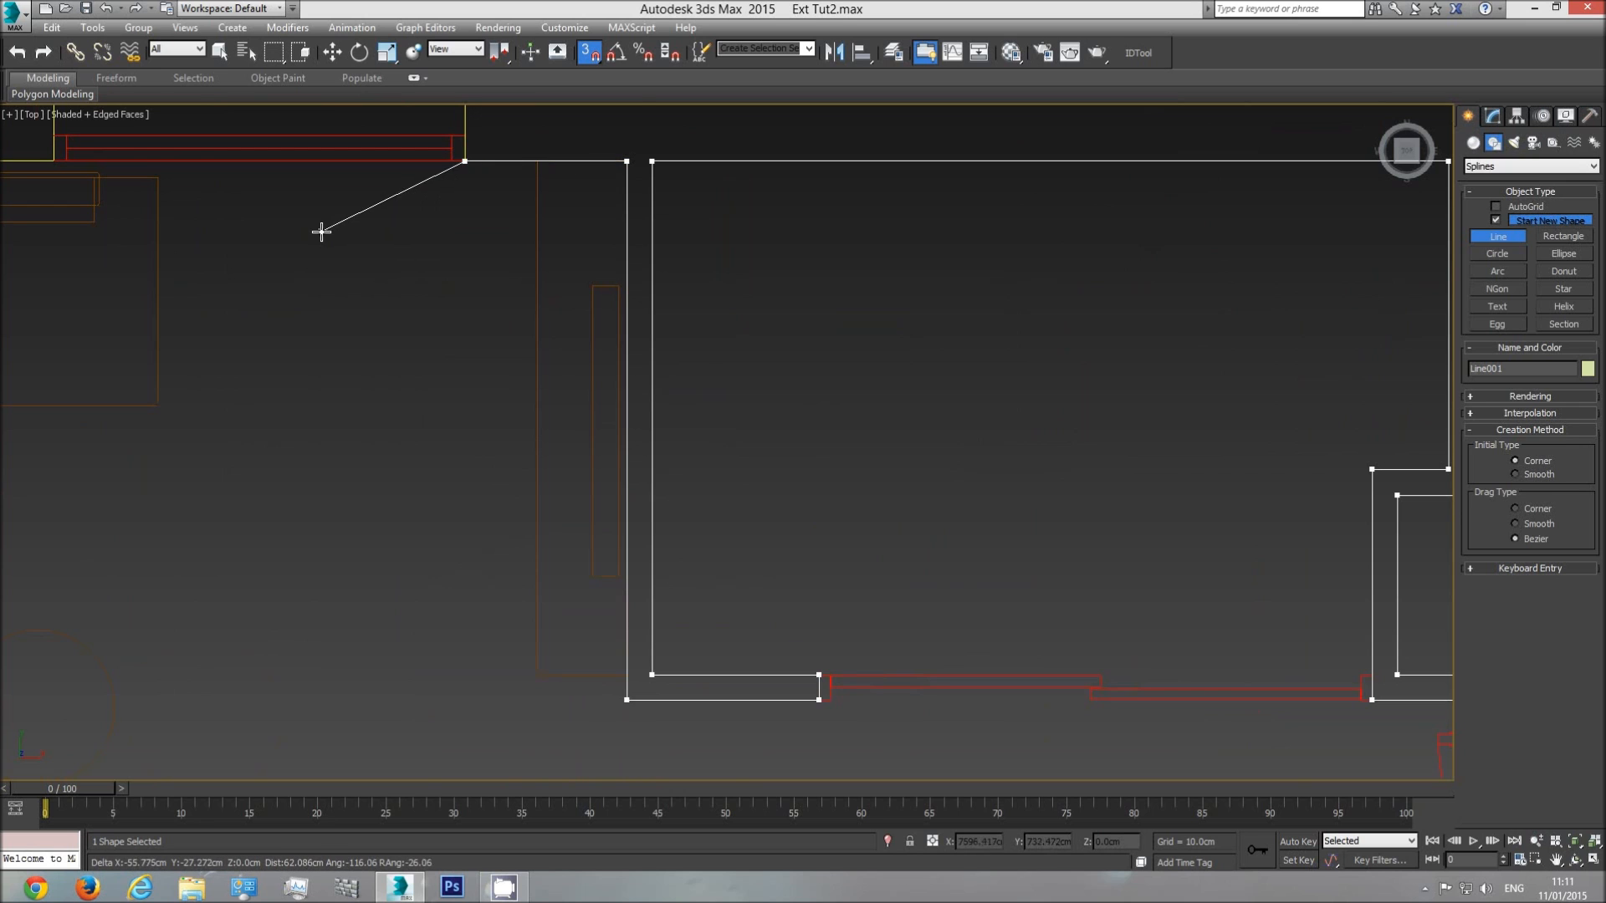
middle_click_drag(322, 230, 1003, 275)
left_click(726, 204)
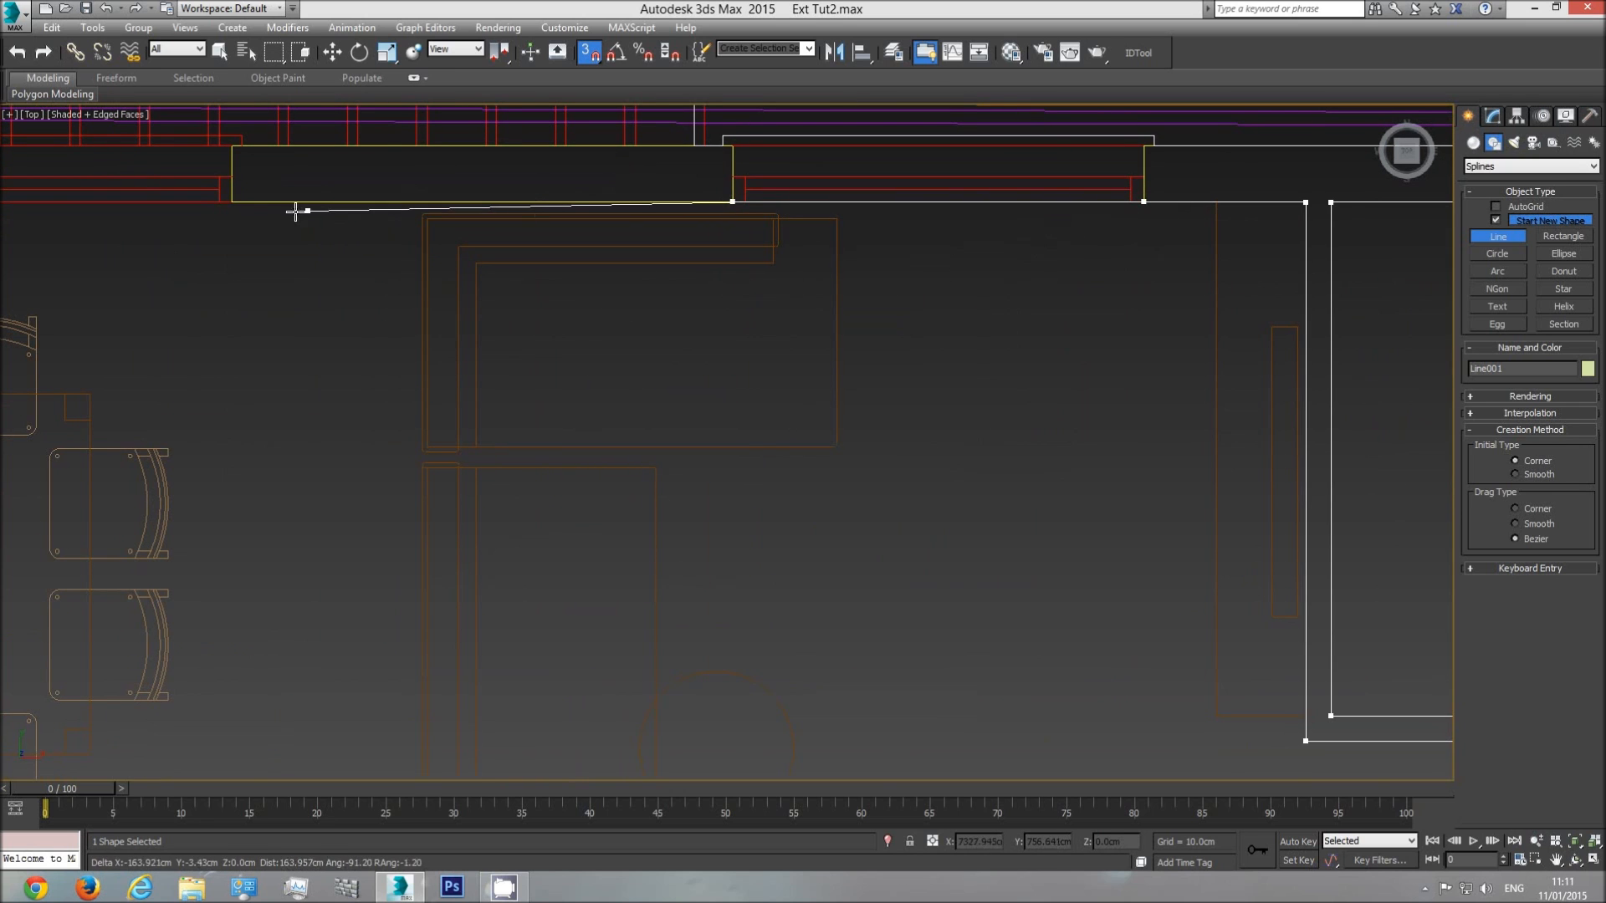
middle_click_drag(215, 249, 1154, 299)
middle_click_drag(516, 255, 1434, 314)
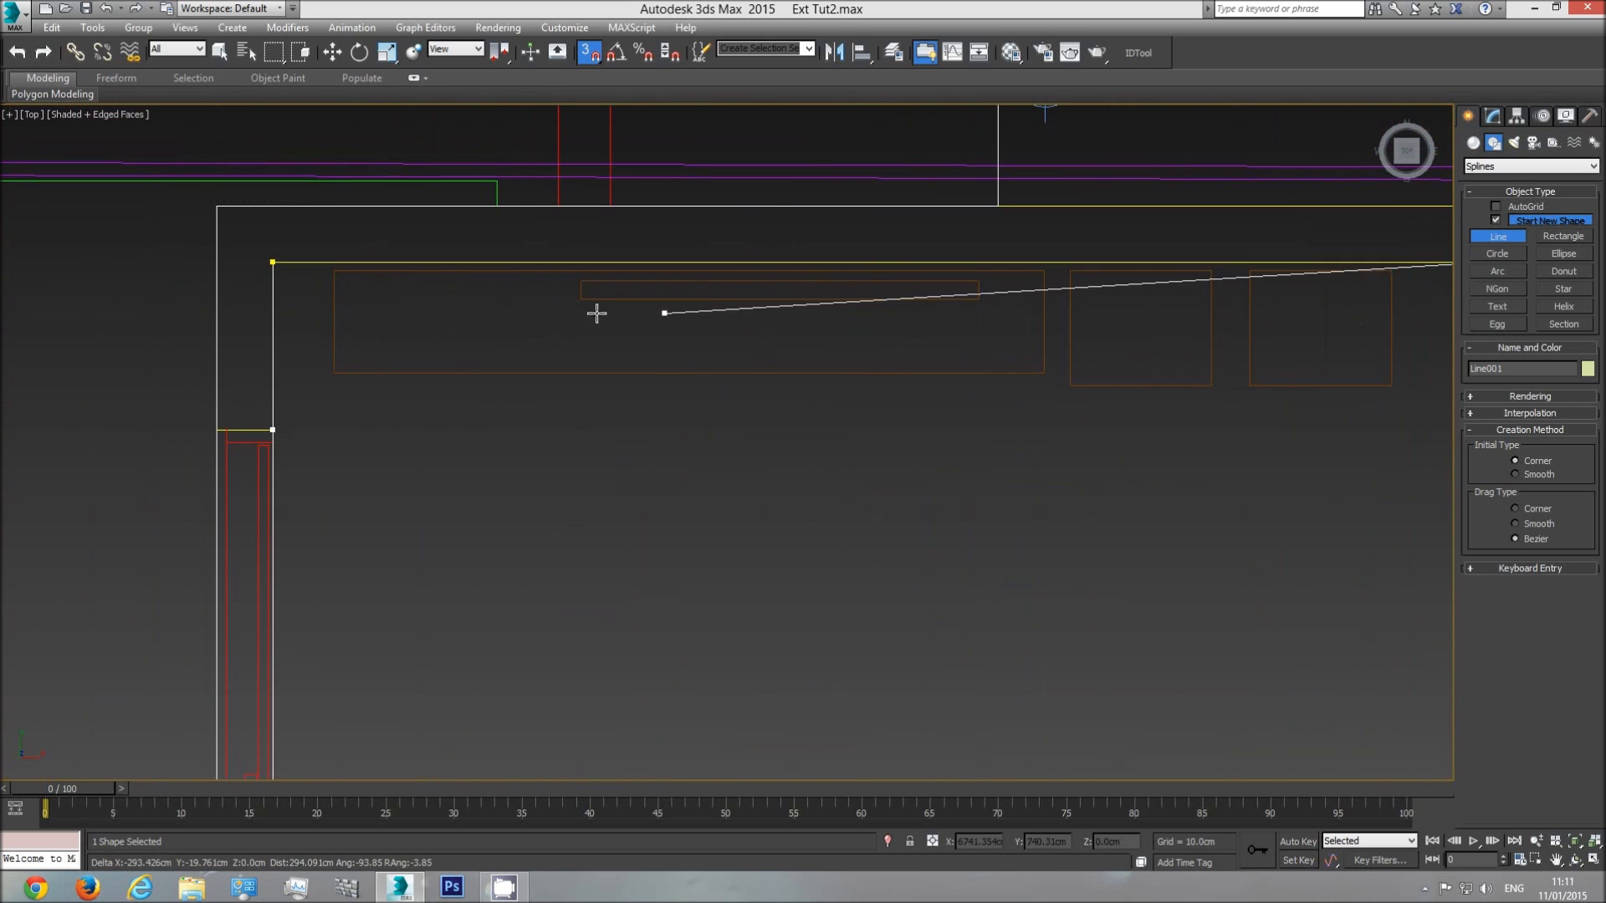
left_click(269, 264)
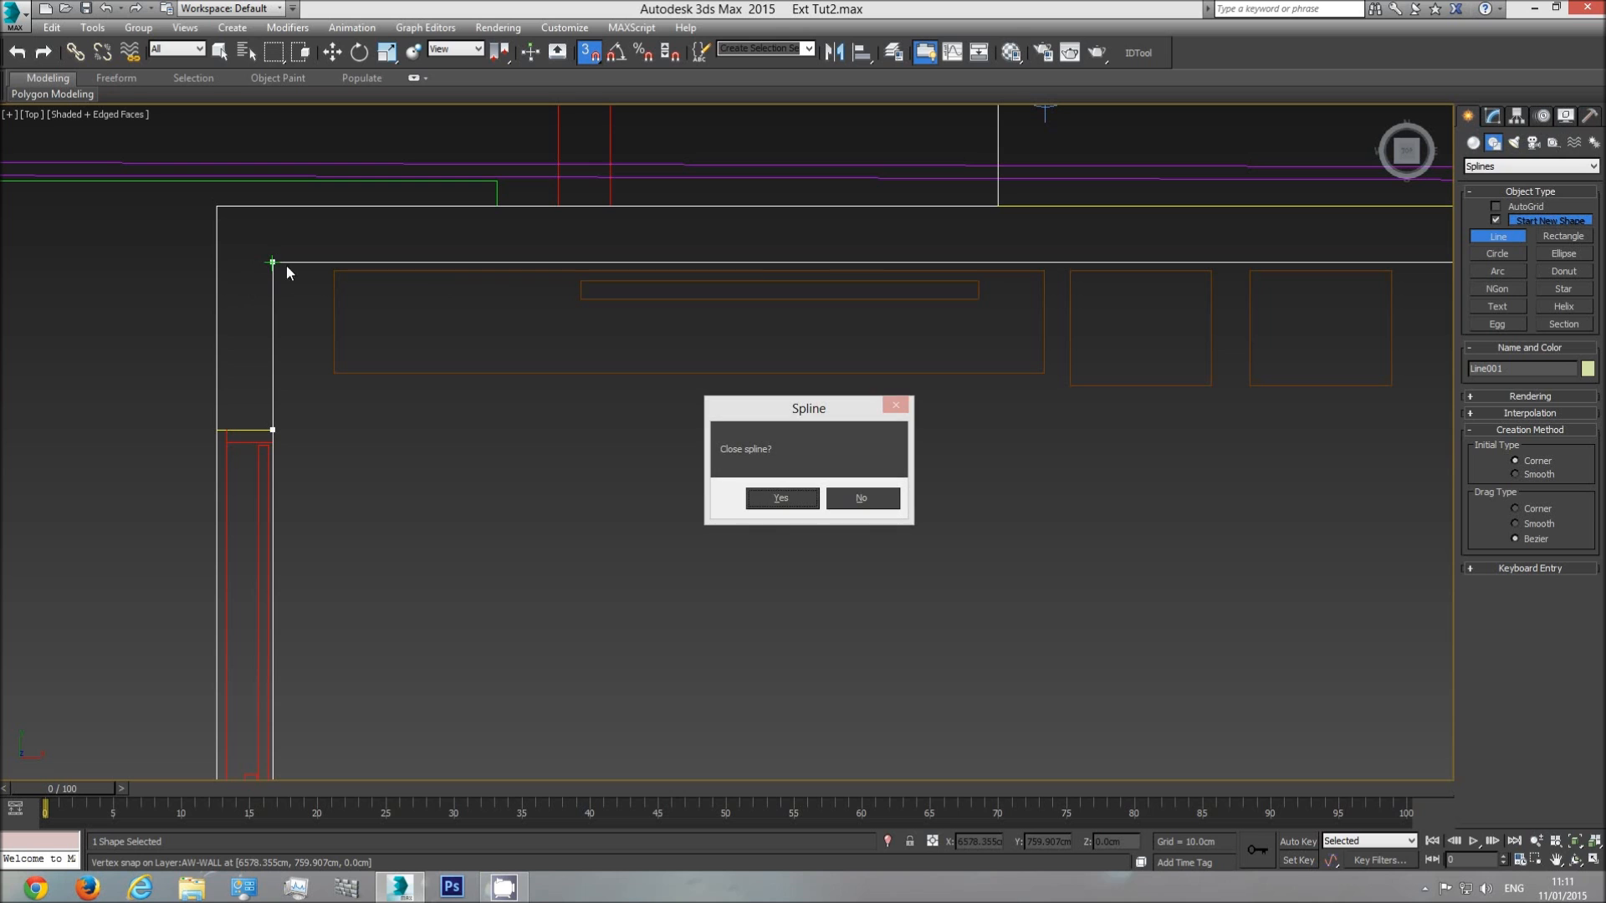
left_click(763, 499)
- Finish drawing and convert the closed wall outline to an Editable Poly
key("p")
middle_click_drag(885, 520, 875, 513)
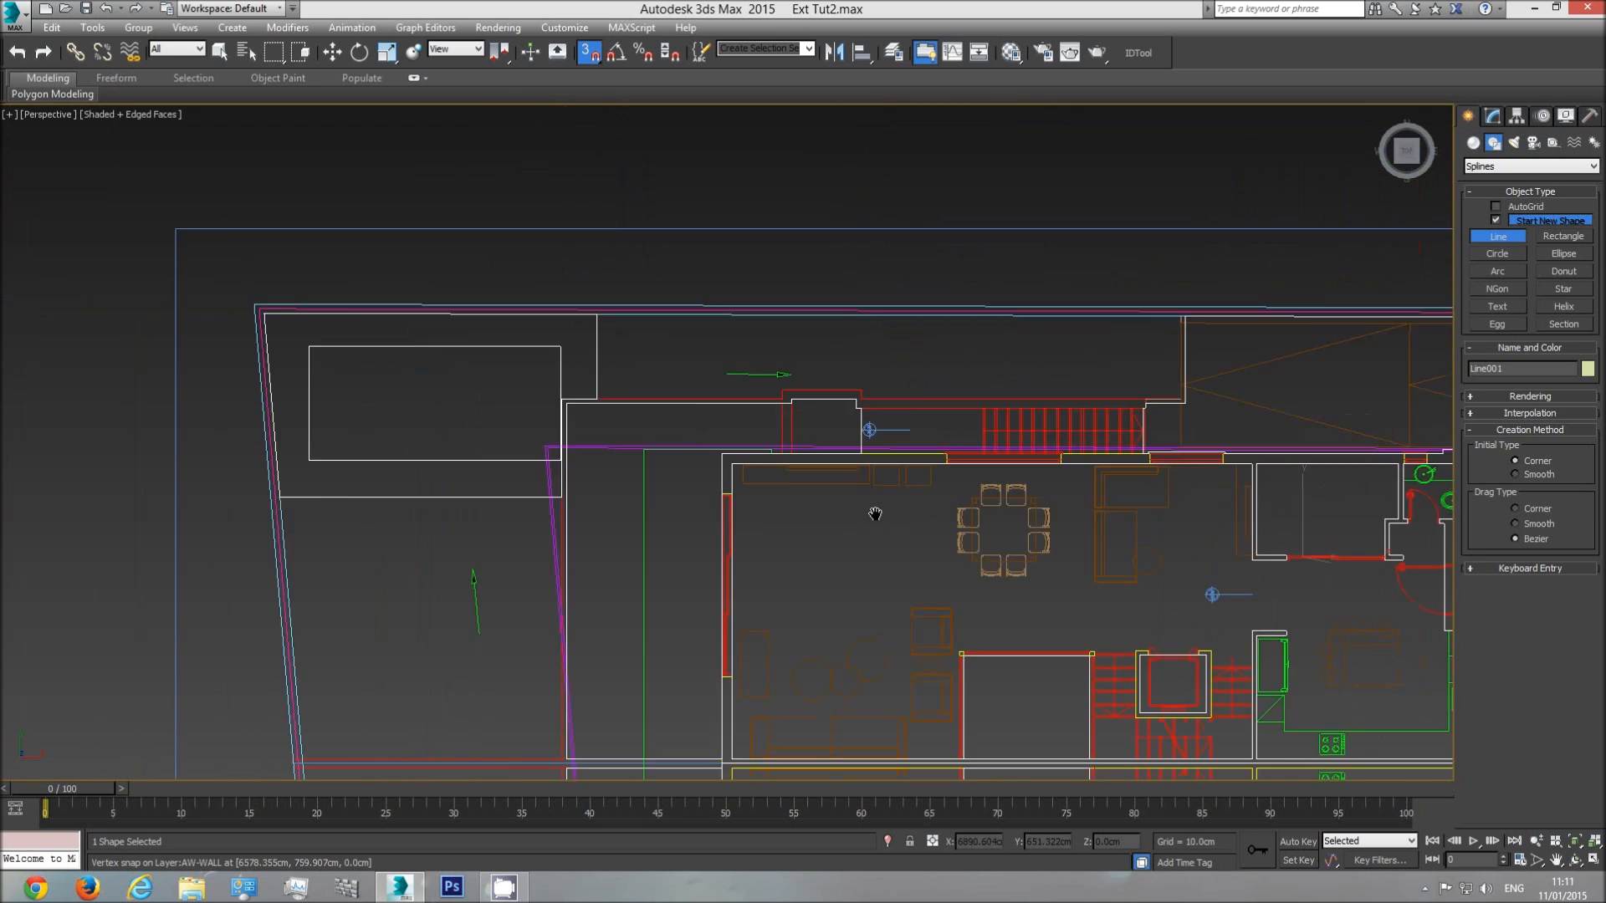
scroll(874, 514, "down", 5)
key("t")
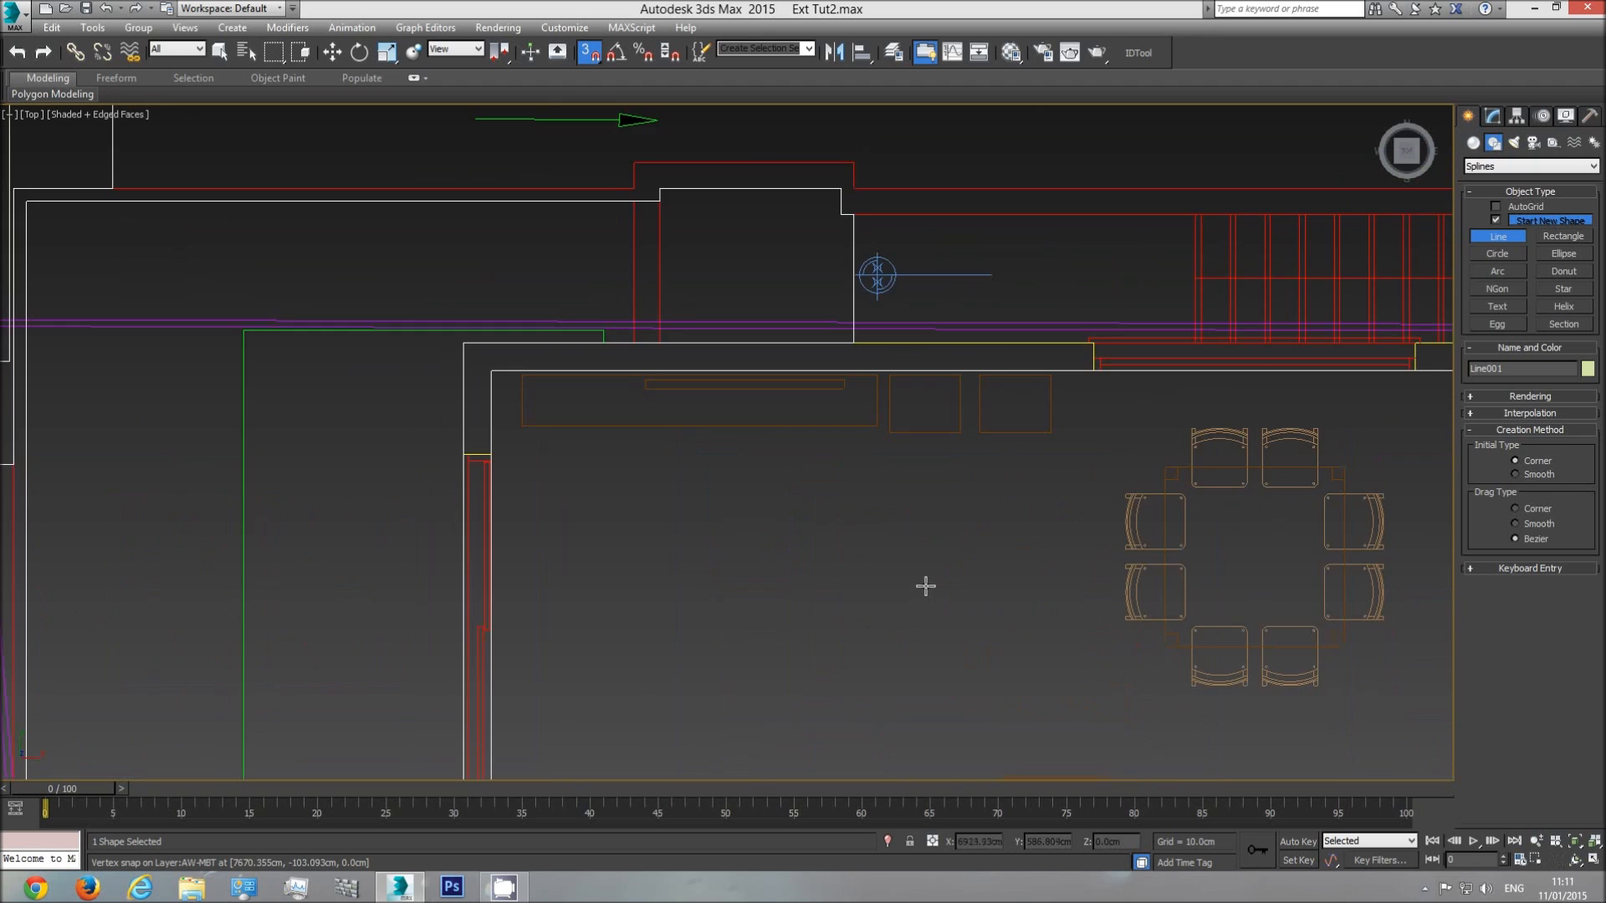
scroll(819, 393, "down", 5)
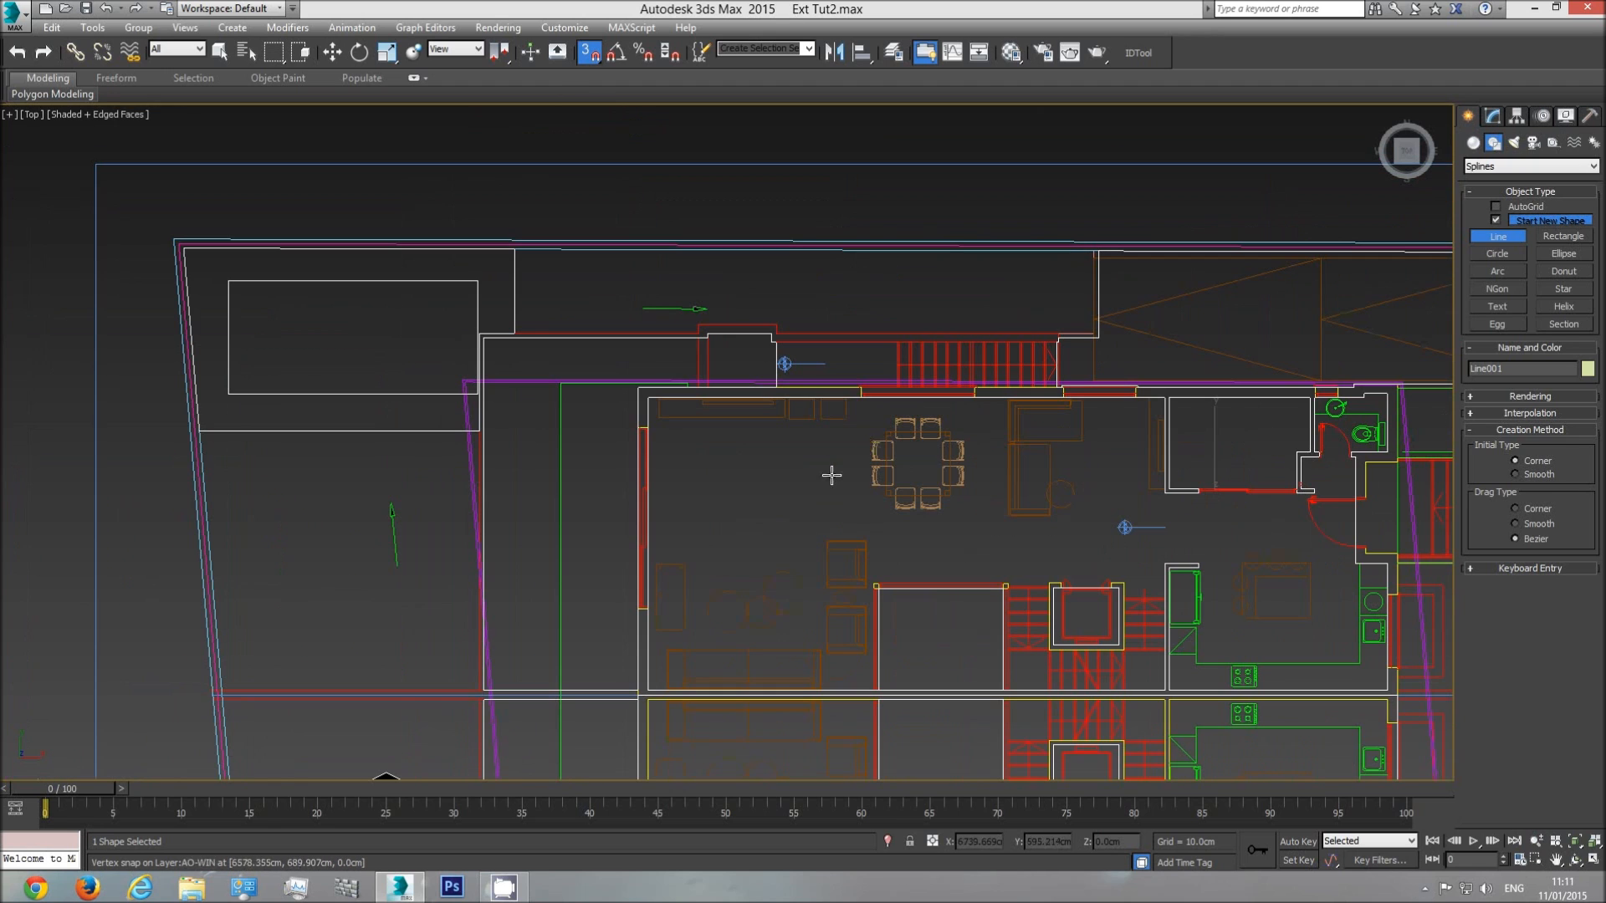
right_click(990, 475)
right_click(990, 470)
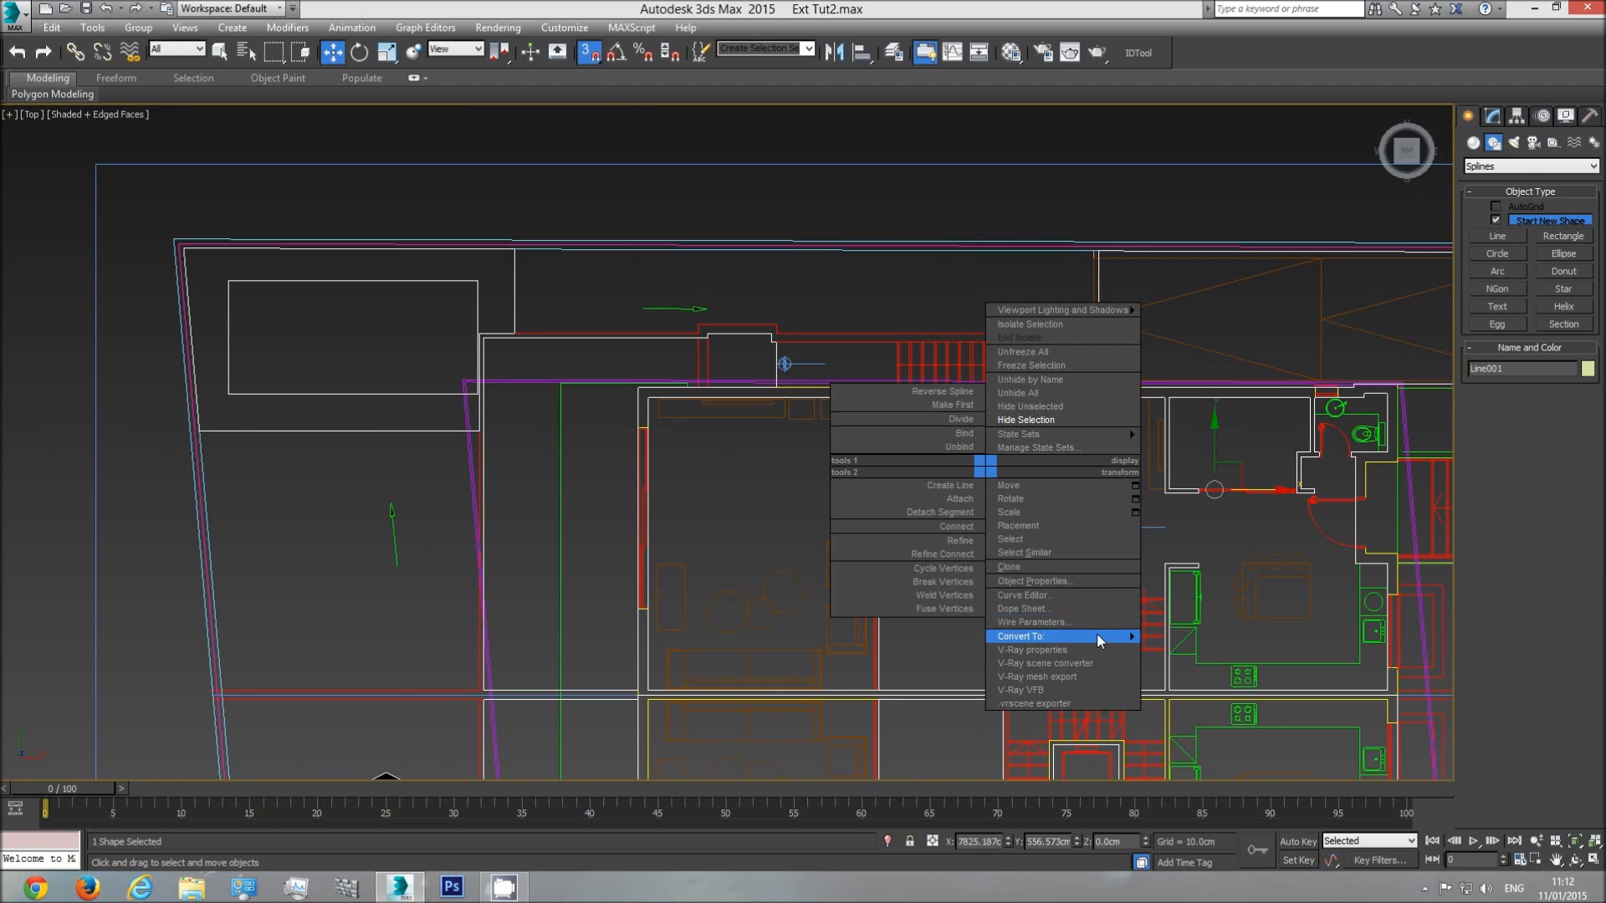
mouse_move(1110, 635)
left_click(1180, 663)
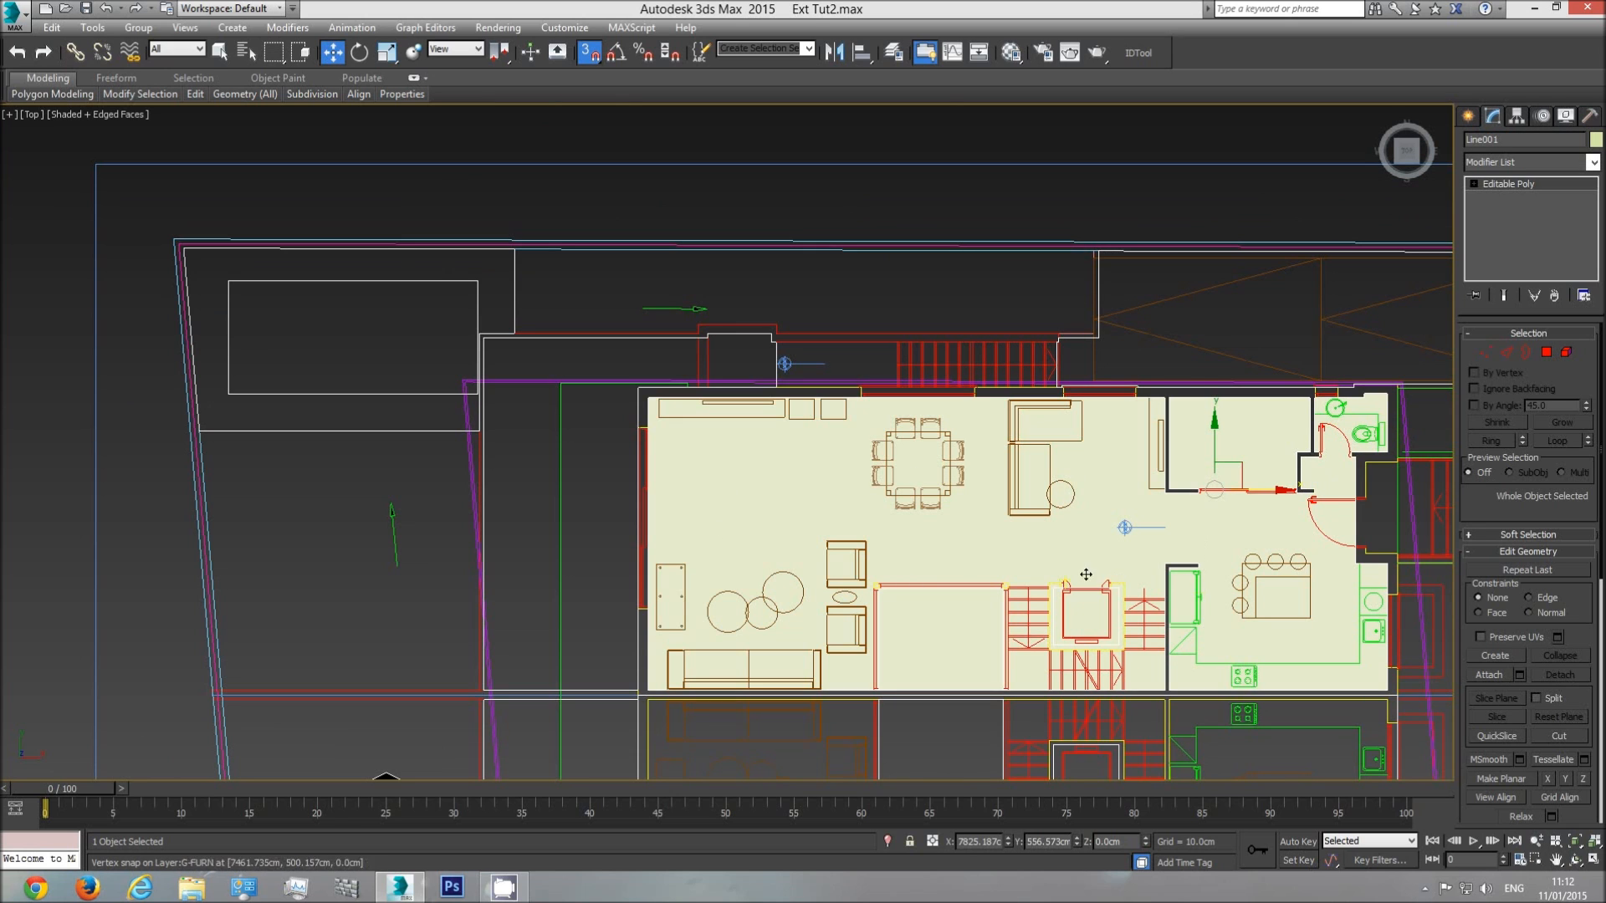
- Examine the converted floor polygon in perspective and return to the top view
key("p")
left_click(1574, 859)
left_click_drag(745, 508, 786, 383)
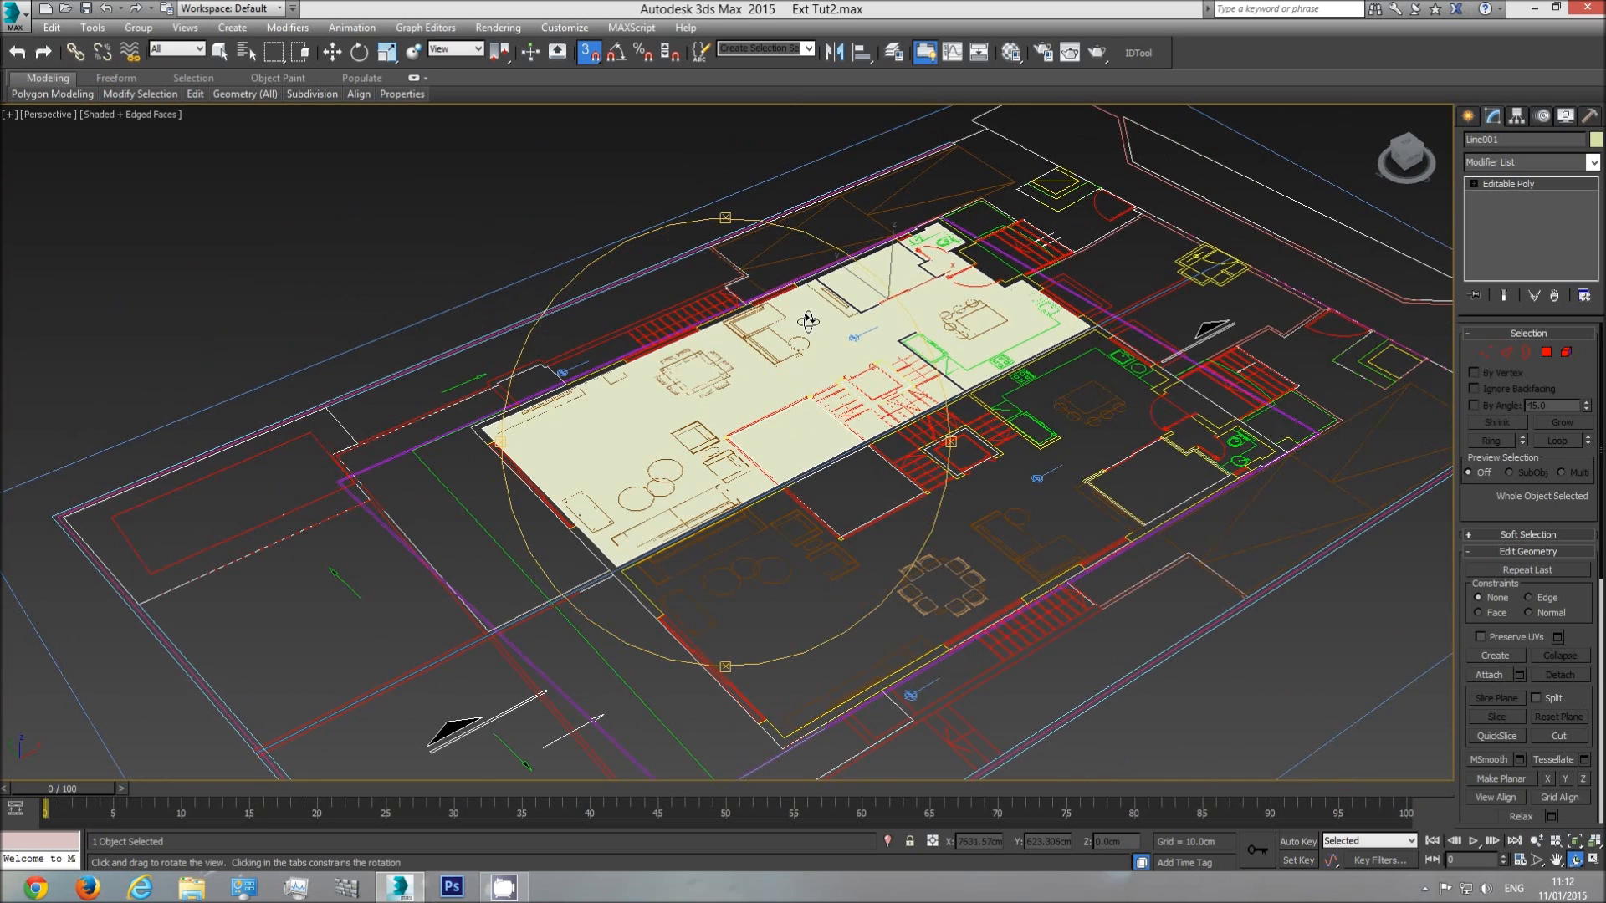
scroll(835, 368, "up", 3)
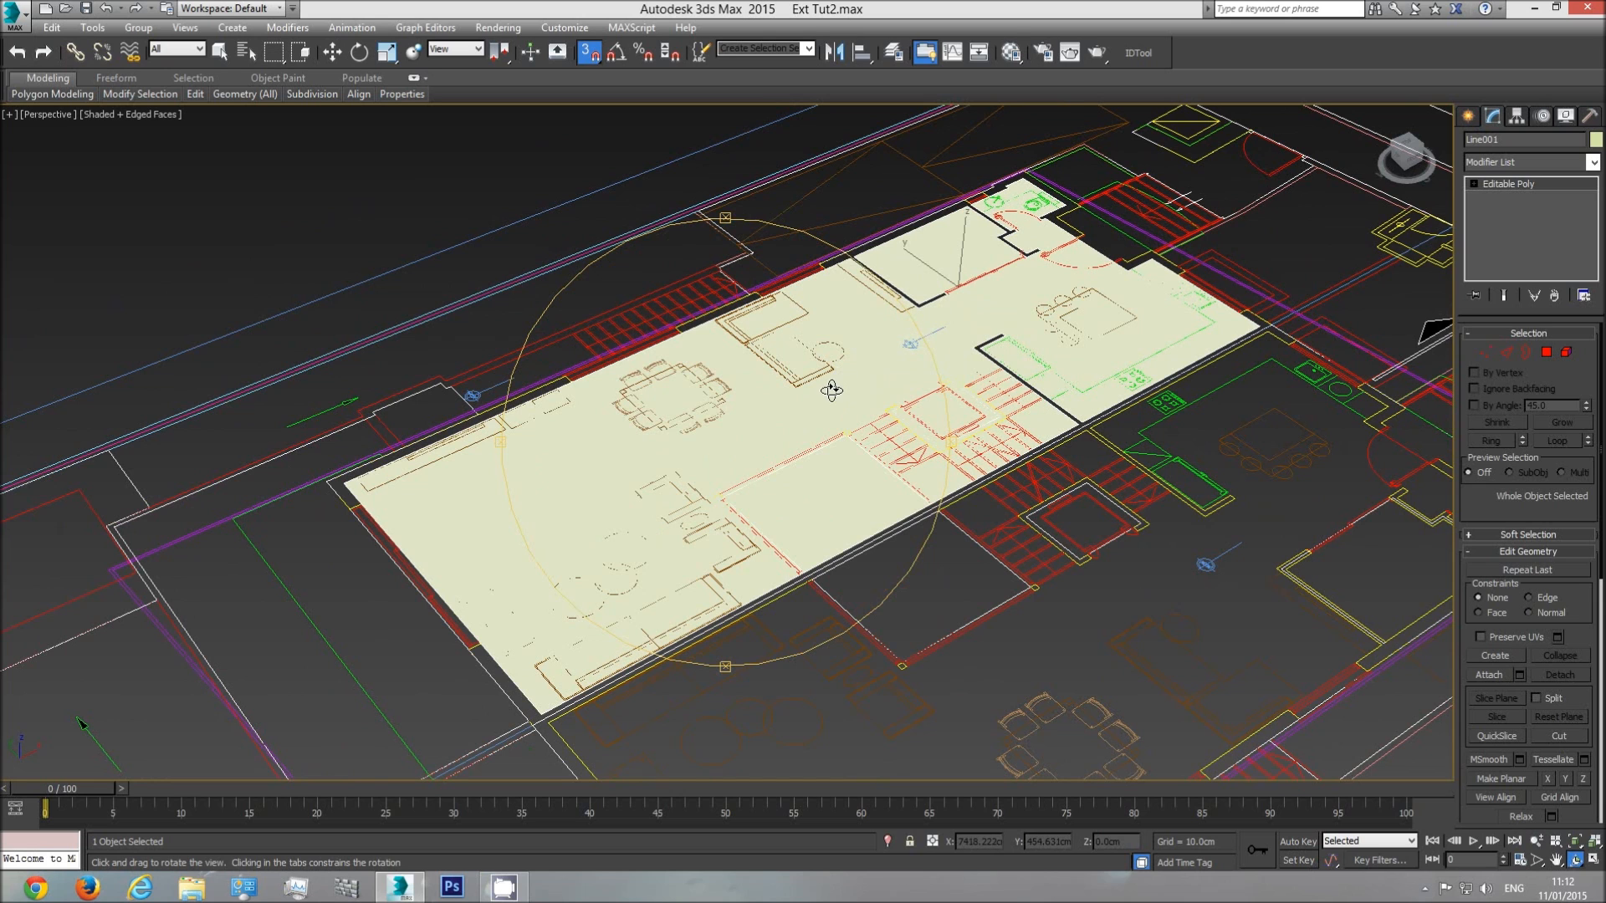
left_click_drag(837, 402, 838, 432)
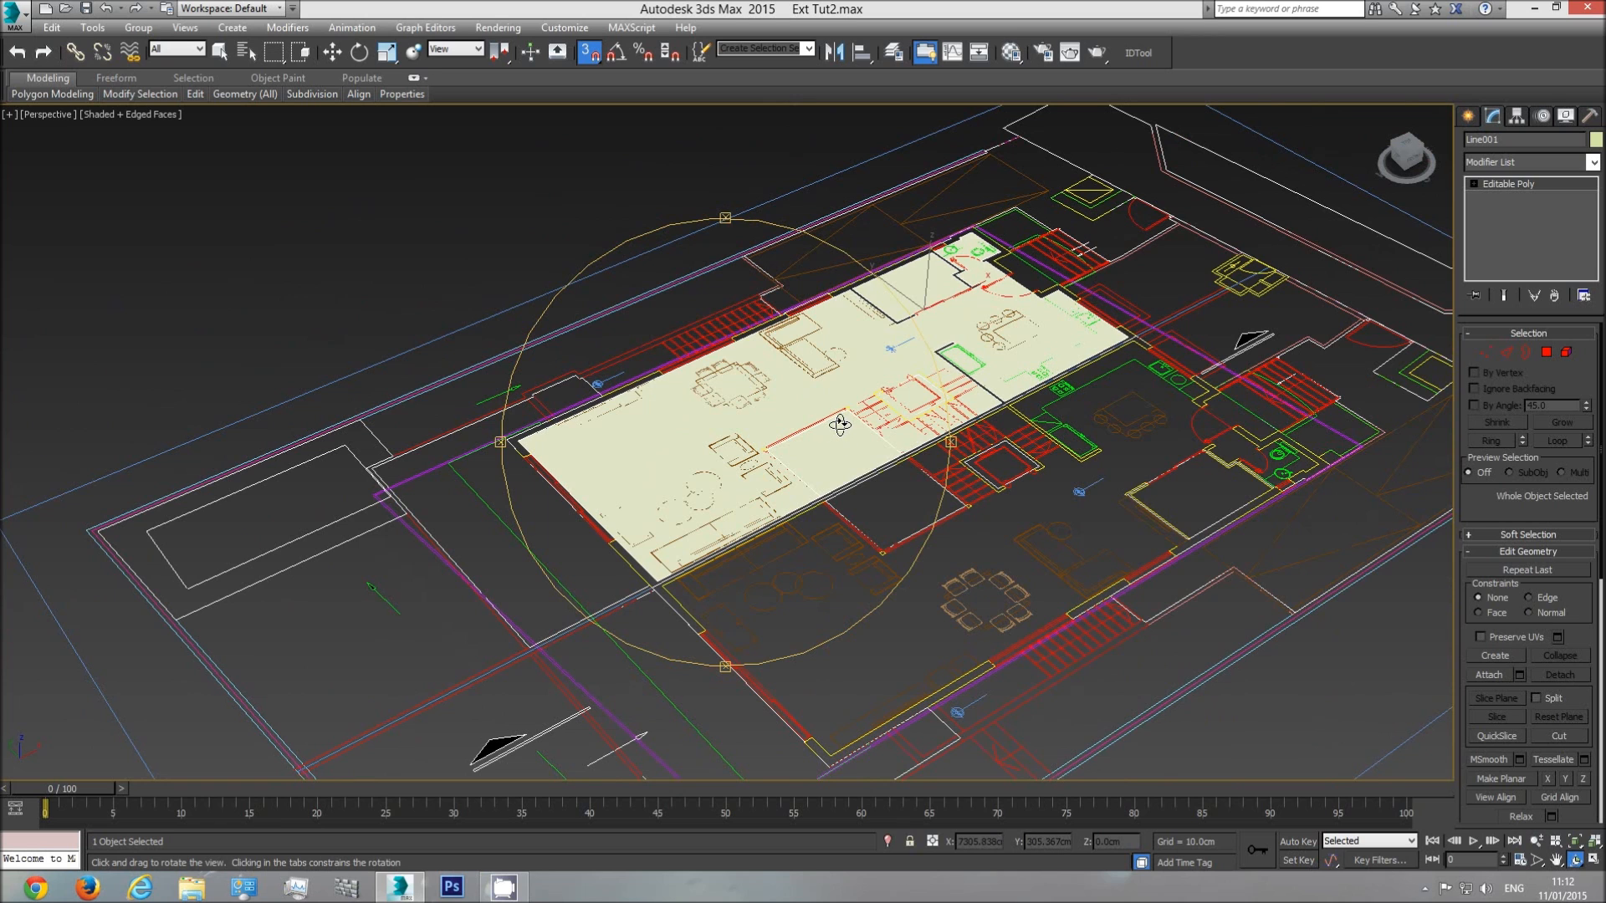
key("t")
scroll(748, 411, "down", 3)
scroll(749, 411, "up", 2)
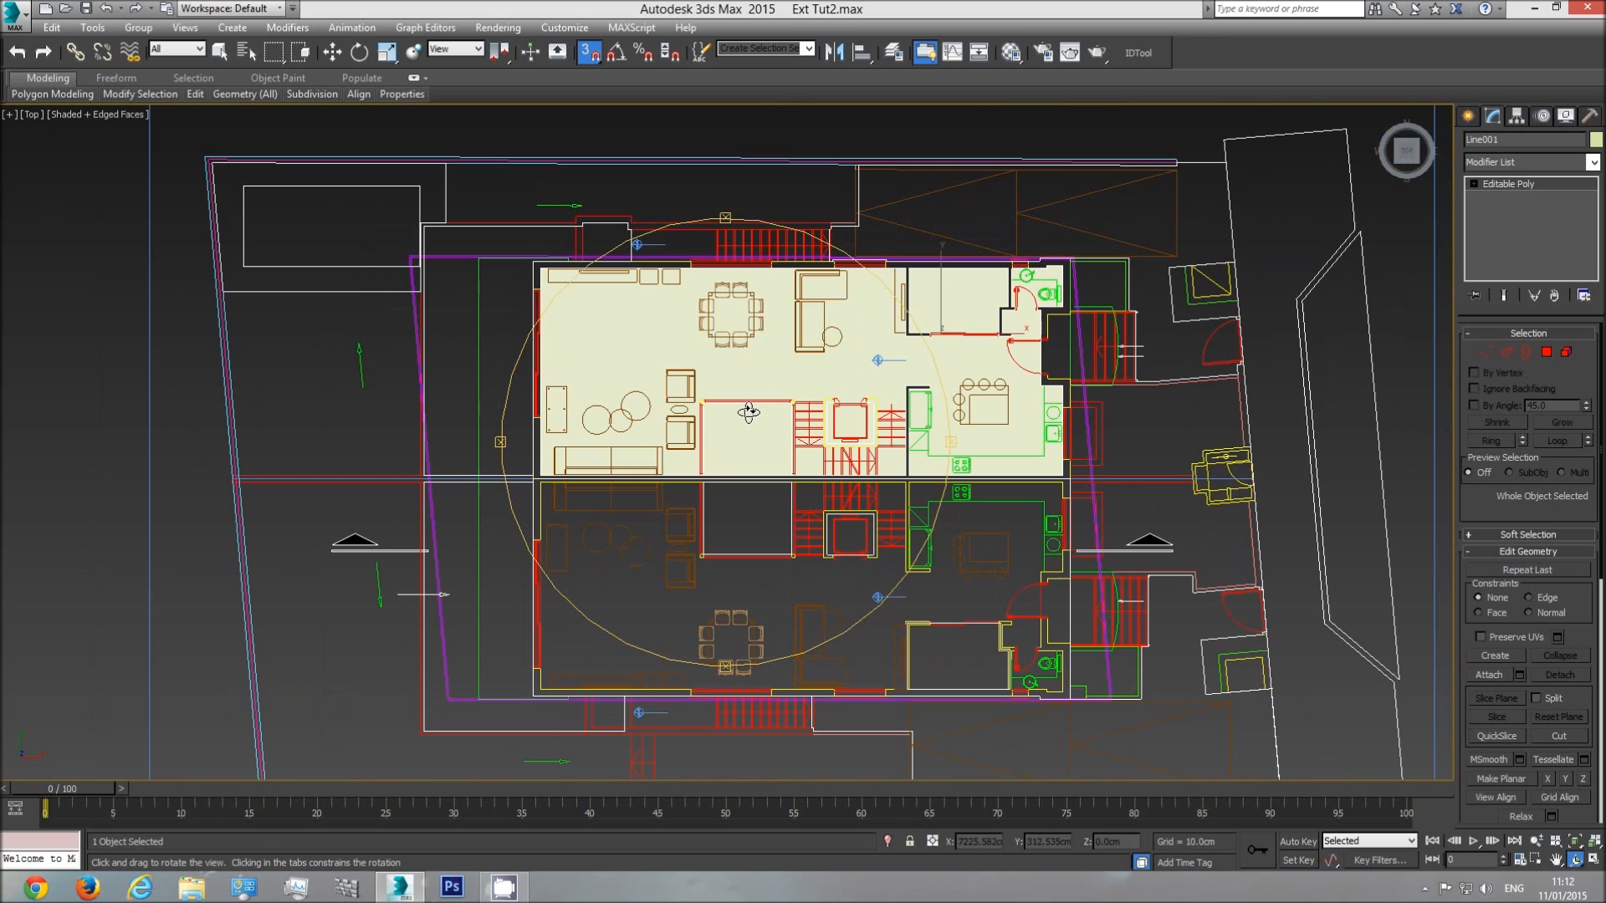
- Clone the floor polygon along Y onto the adjoining lower unit as one Copy
key("F3")
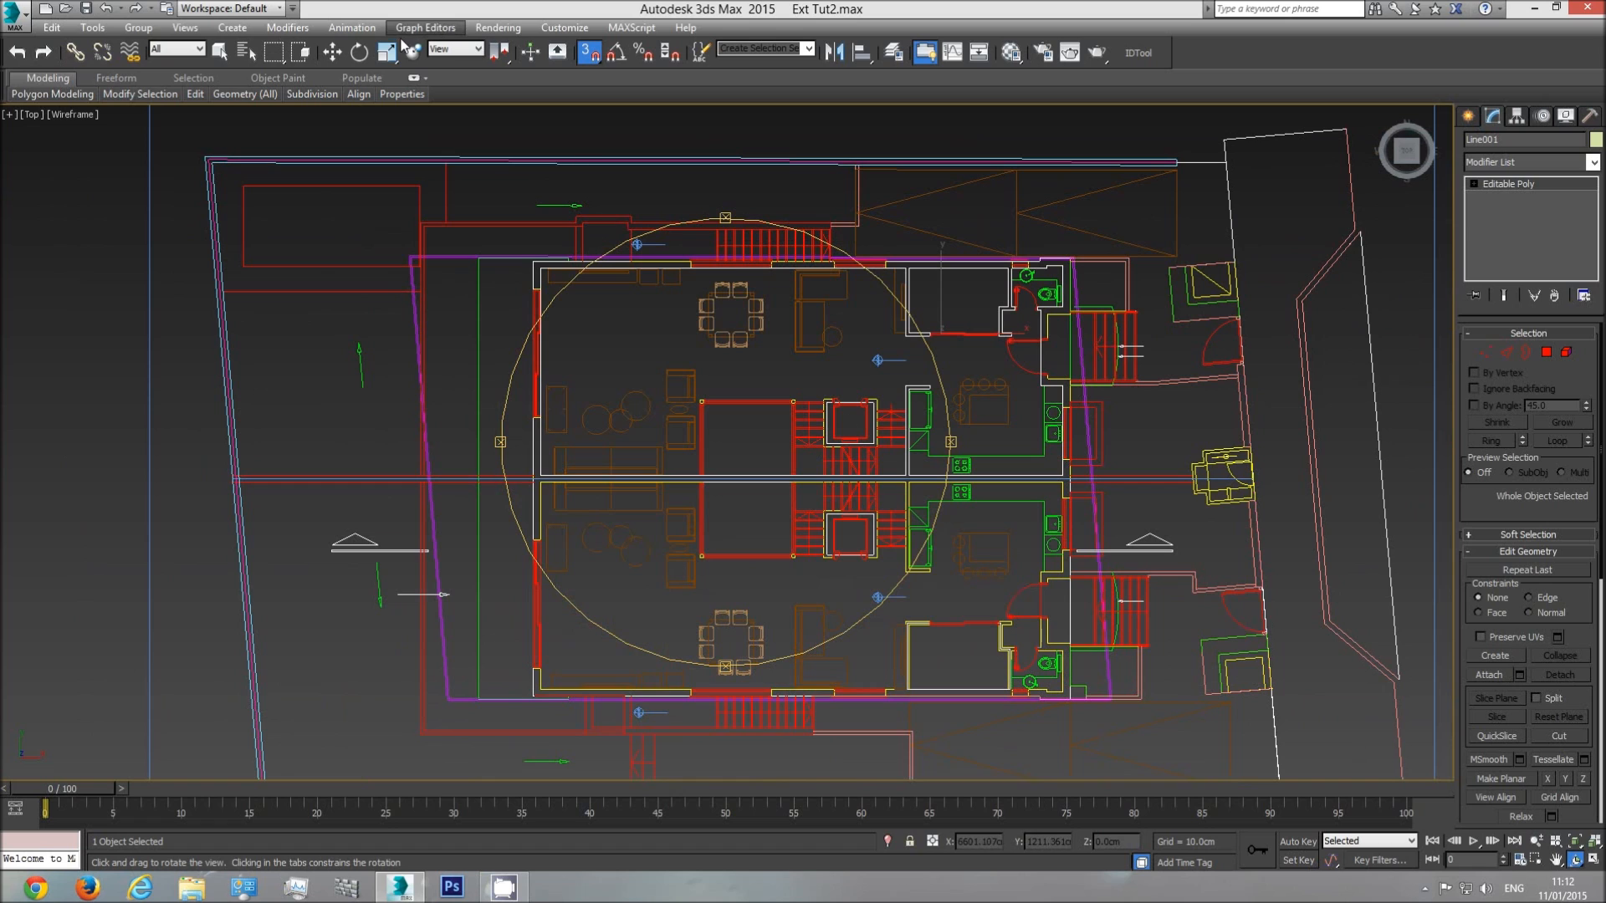
left_click(332, 52)
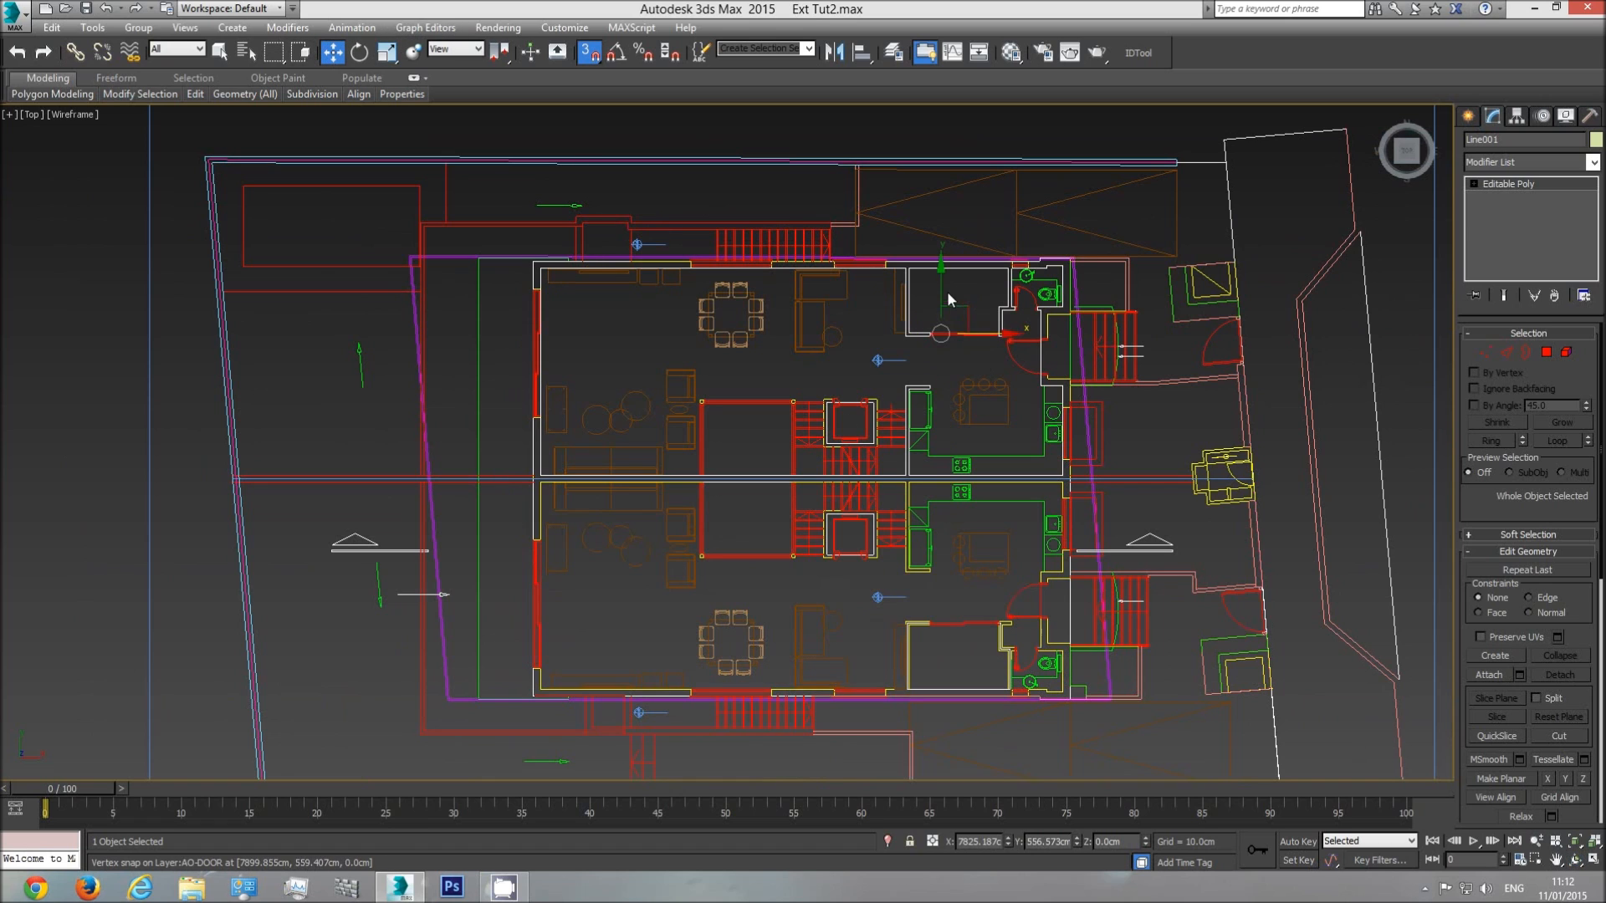
left_click_drag(939, 285, 949, 552, "shift")
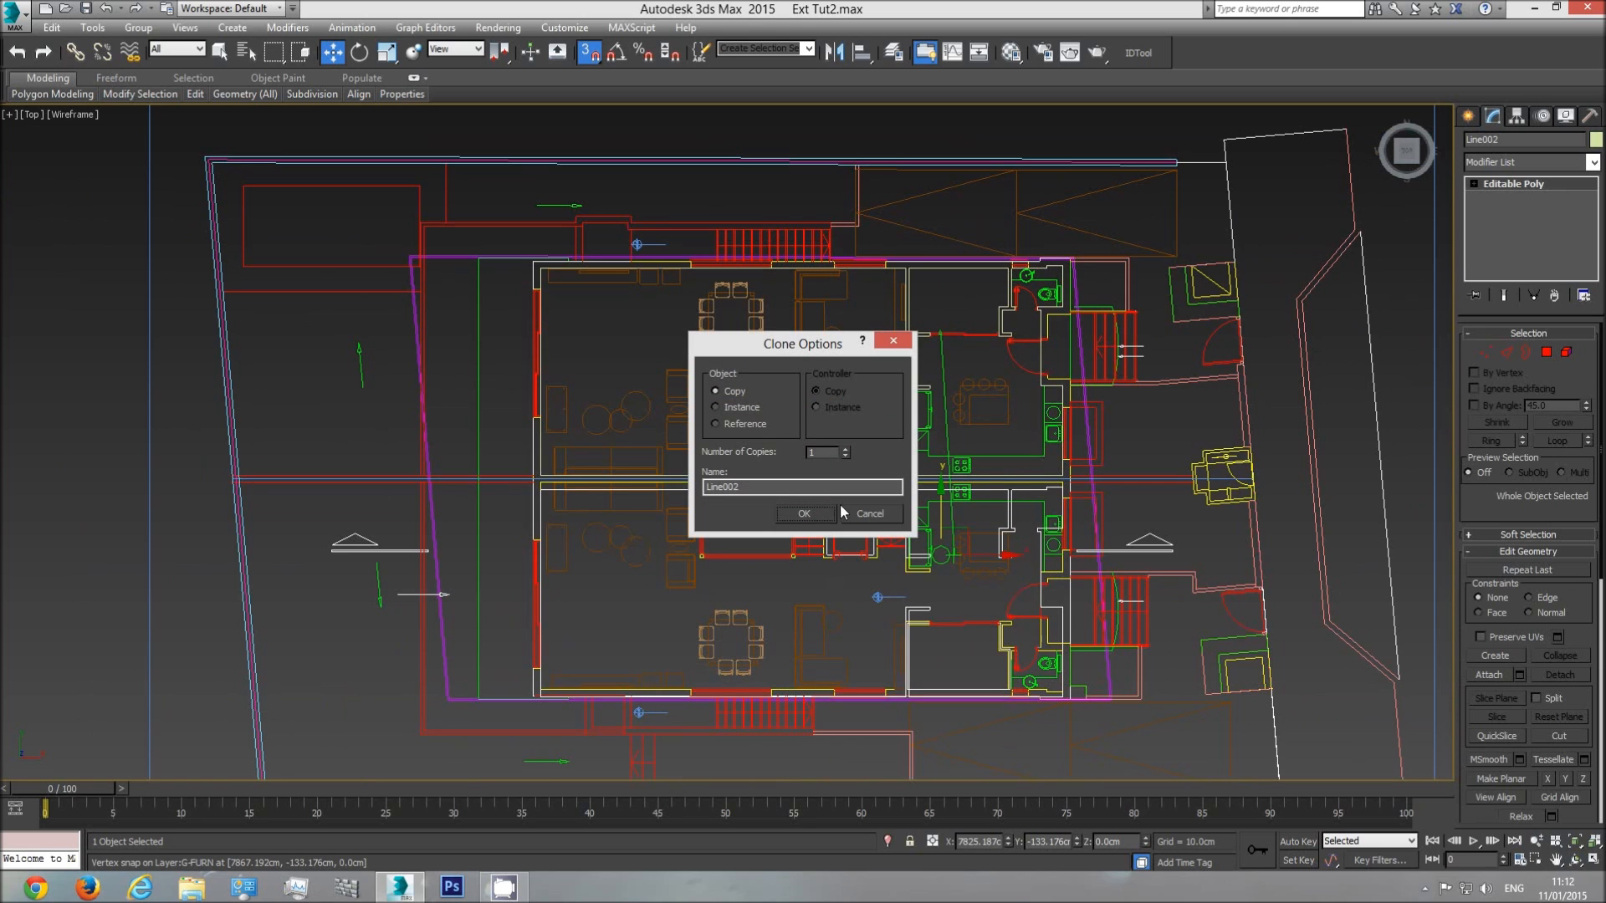
left_click(804, 514)
key("F3")
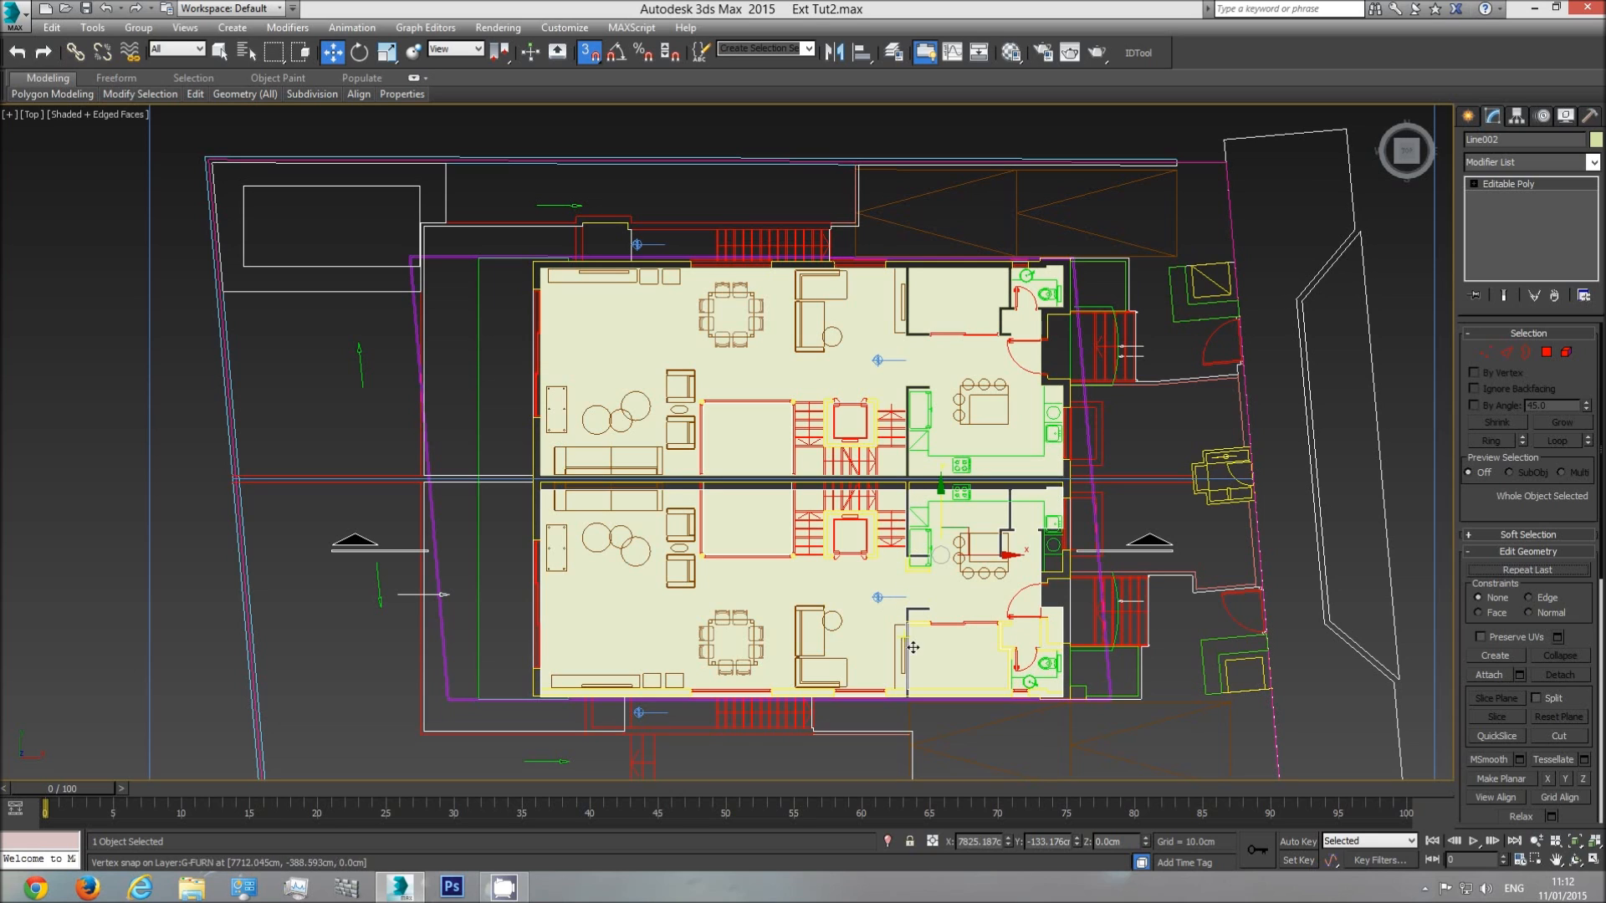
- Add a Mirror modifier to the copied floor polygon and set its mirror axis to Y
left_click(1593, 163)
scroll(1543, 323, "down", 10)
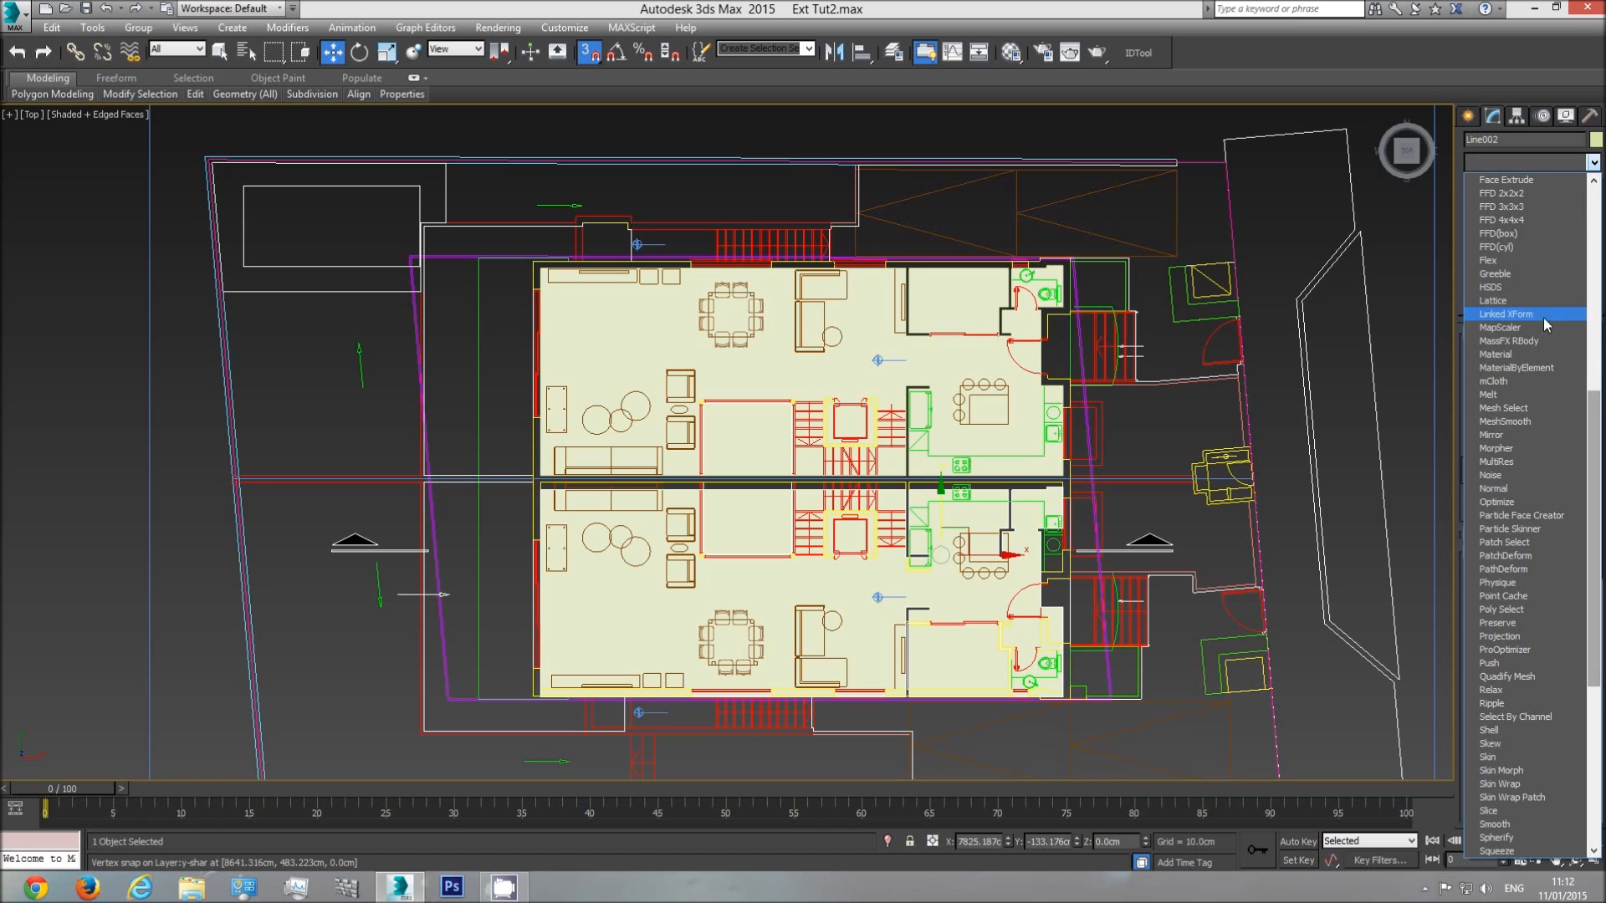
left_click(1518, 434)
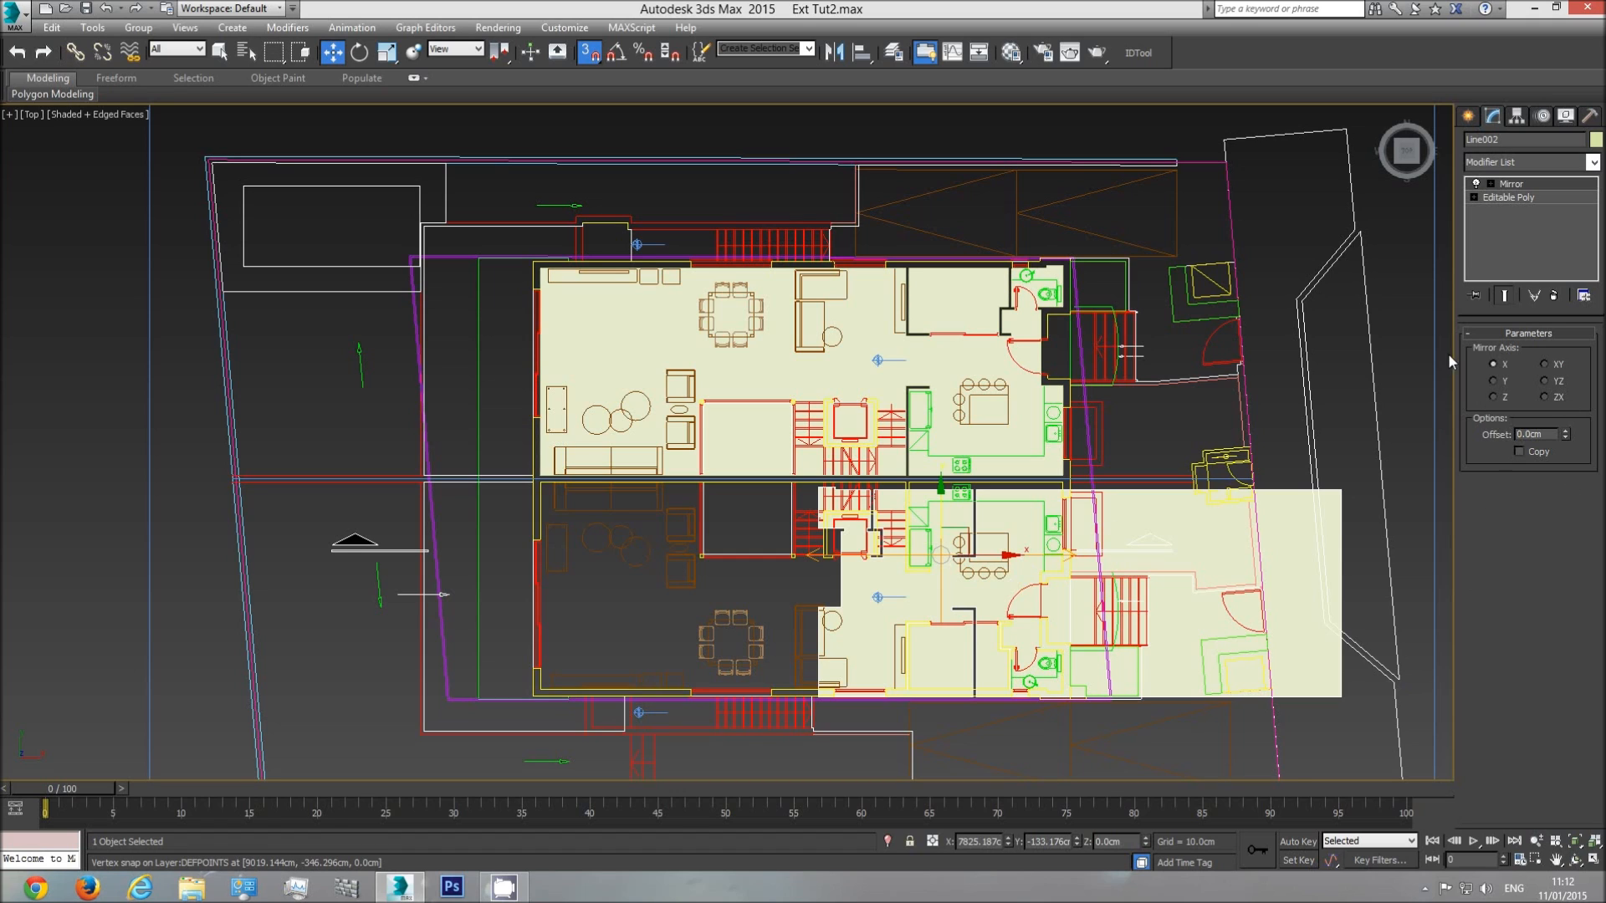
left_click(1492, 381)
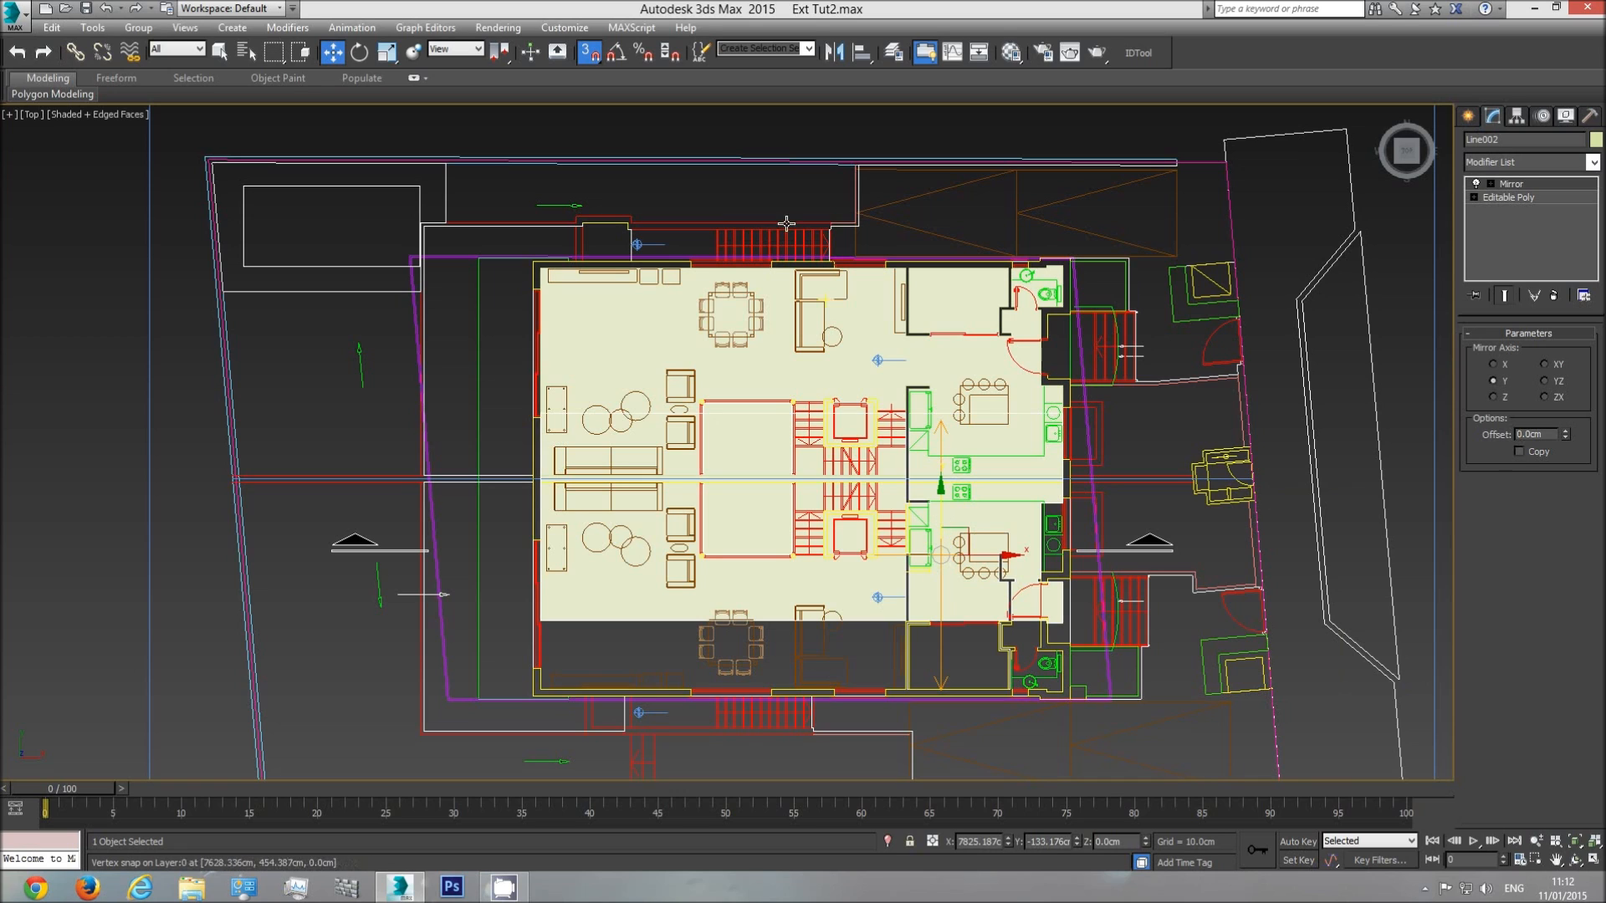
- Move the mirrored copy down roughly without snapping, and align its corner to the lower unit's inner wall corner with 3D snap on
left_click(590, 53)
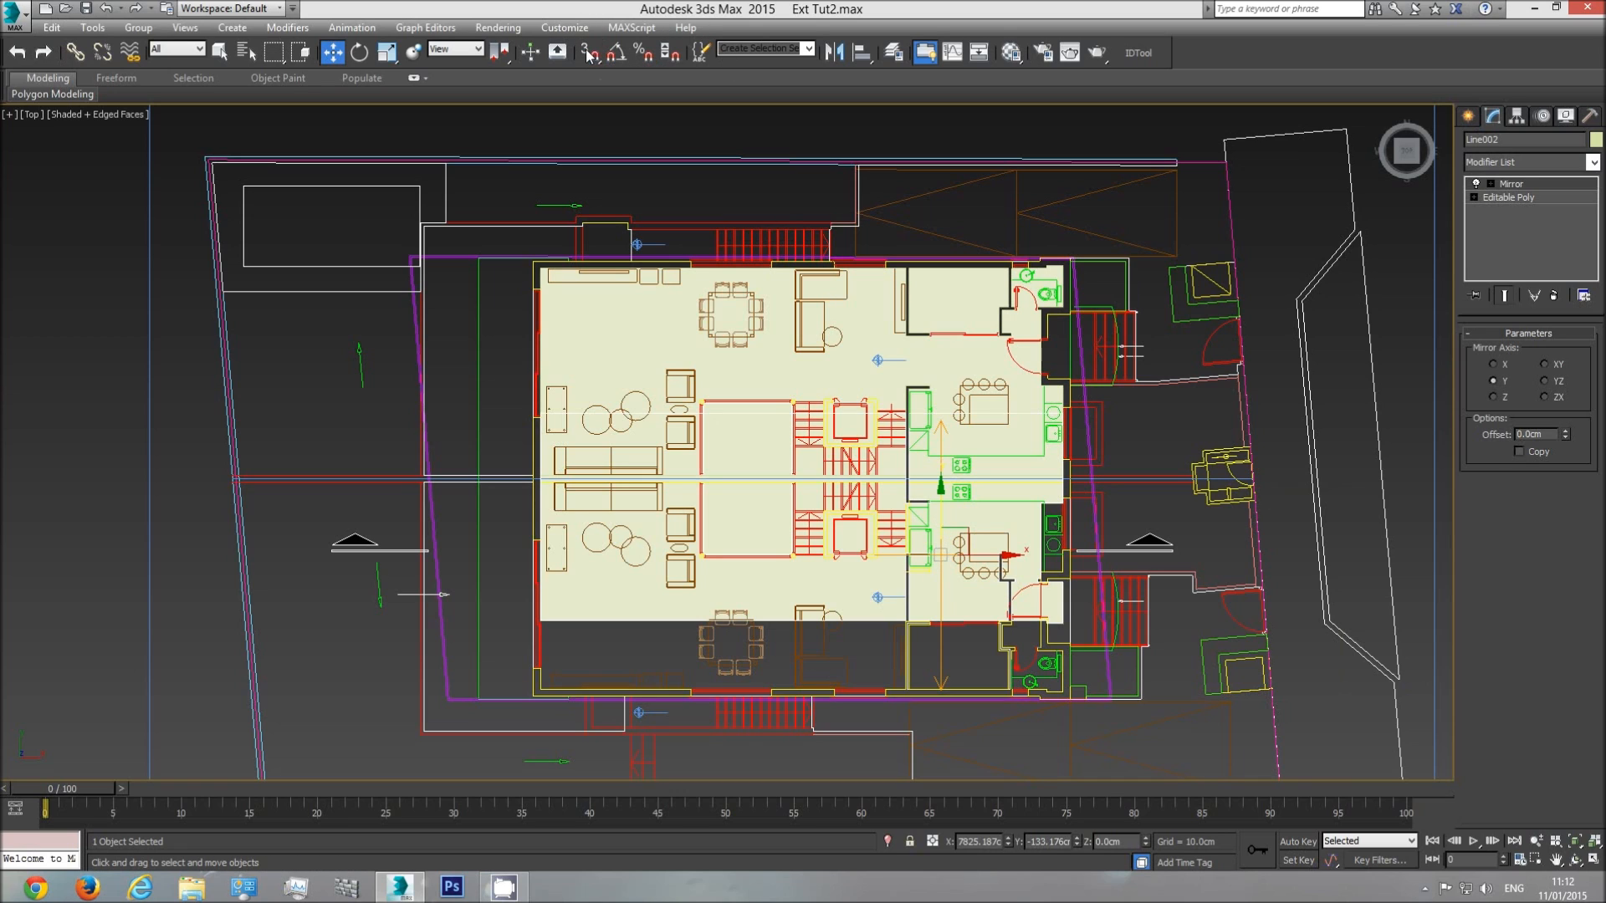
left_click_drag(944, 505, 947, 584)
scroll(522, 489, "up", 5)
scroll(602, 487, "up", 4)
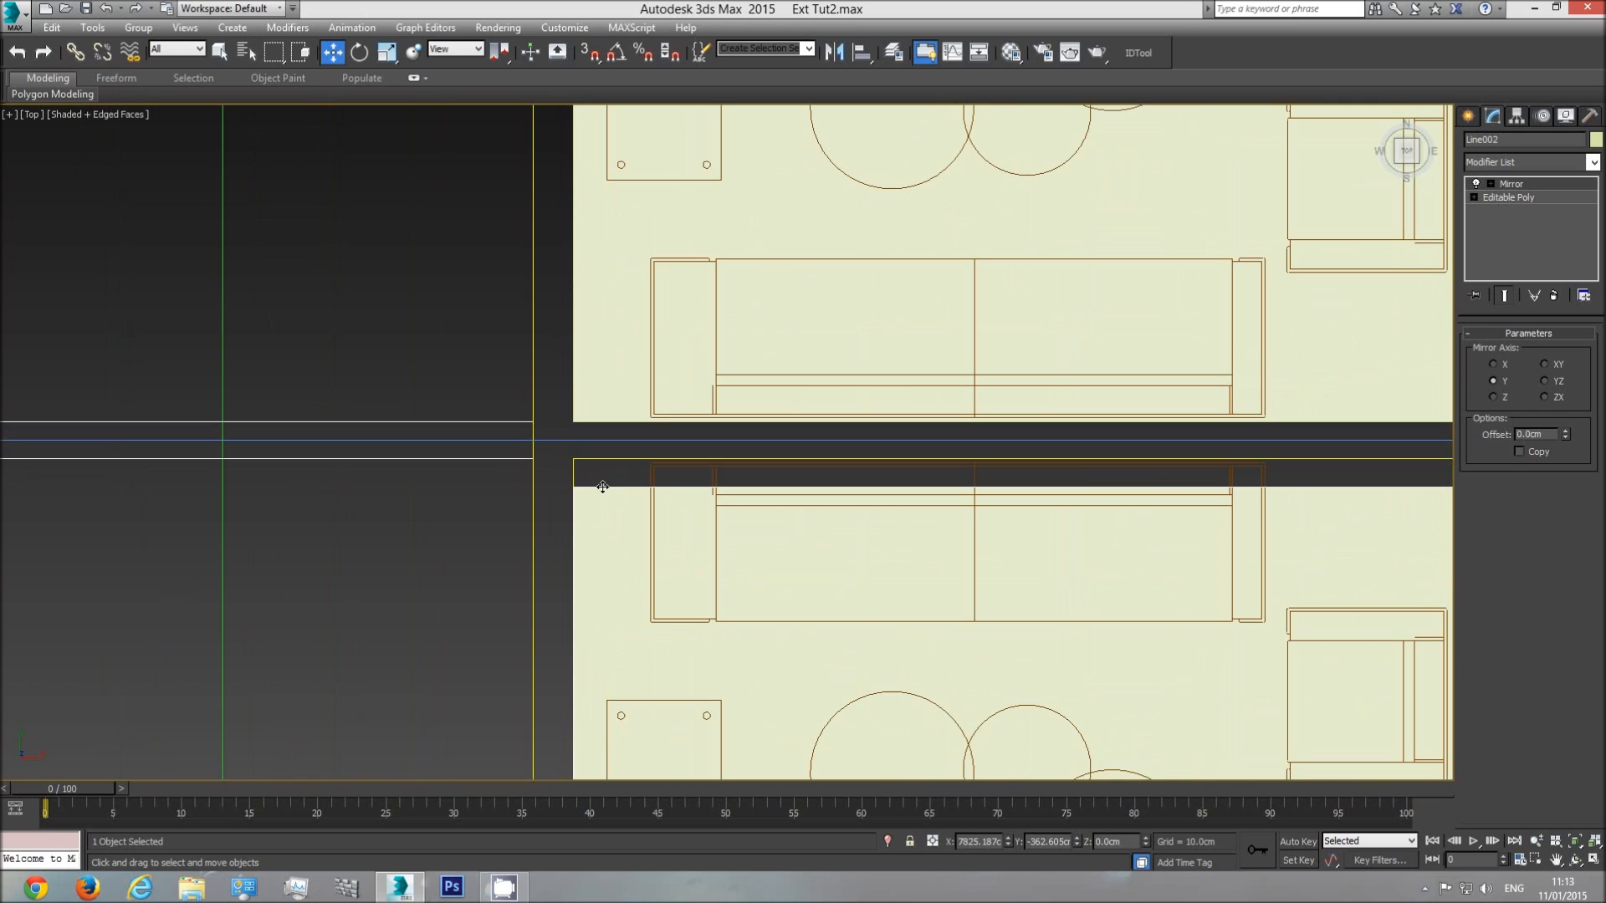
left_click(593, 55)
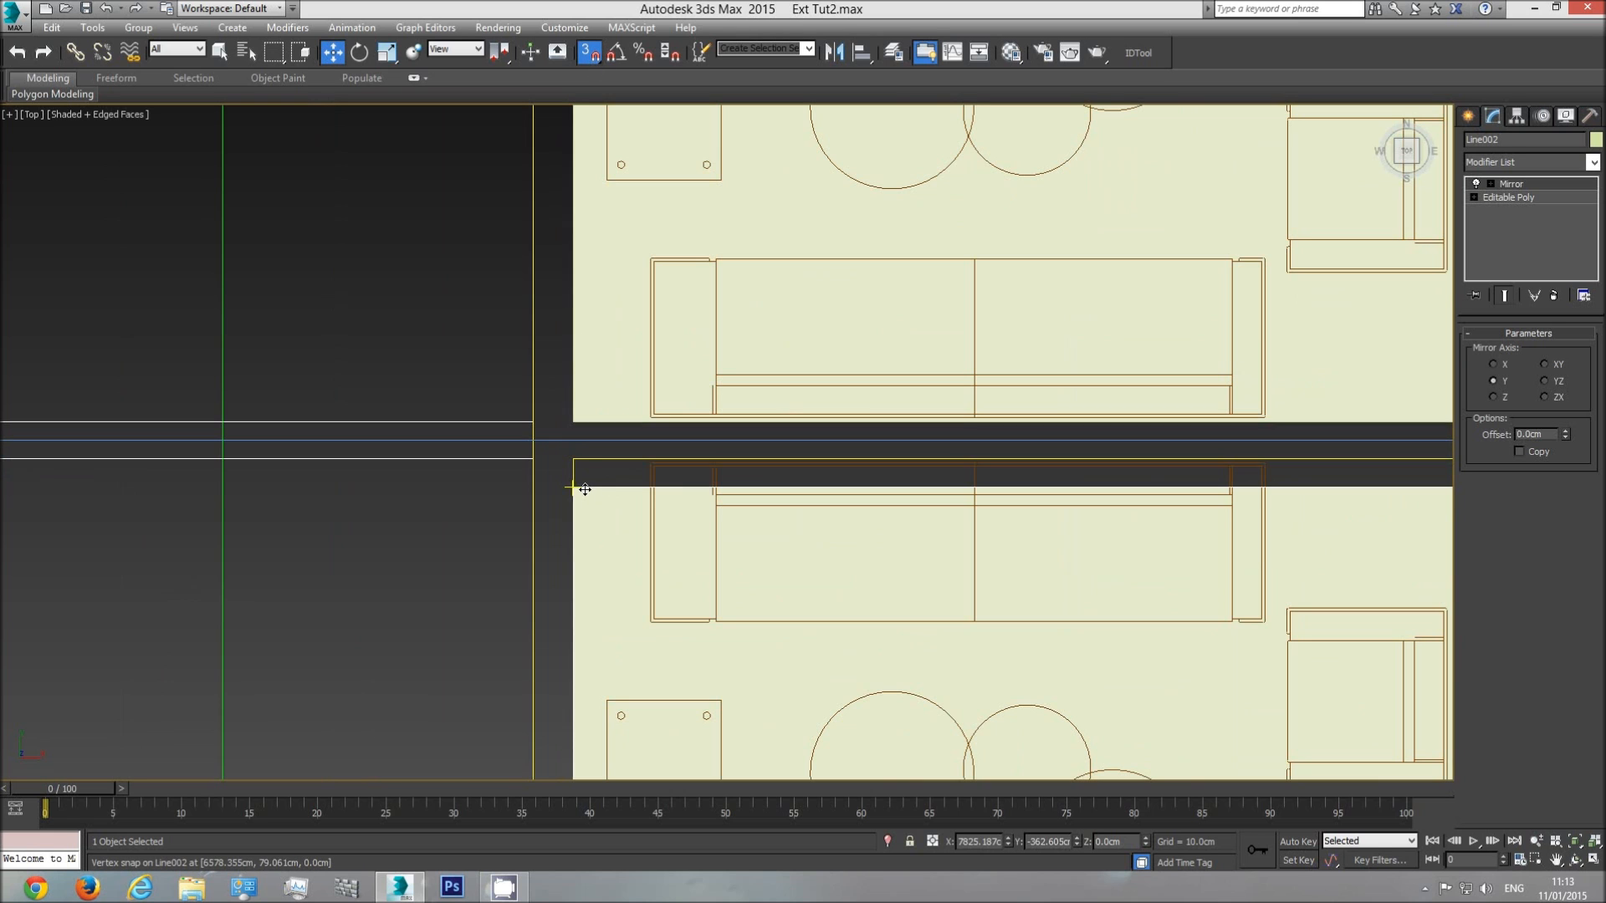
left_click_drag(584, 489, 574, 466)
- Examine how the mirrored copy's edges fit the lower unit's walls in shaded and wireframe display, from the kitchen and toilet to the living area
scroll(592, 509, "down", 4)
middle_click_drag(938, 545, 596, 487)
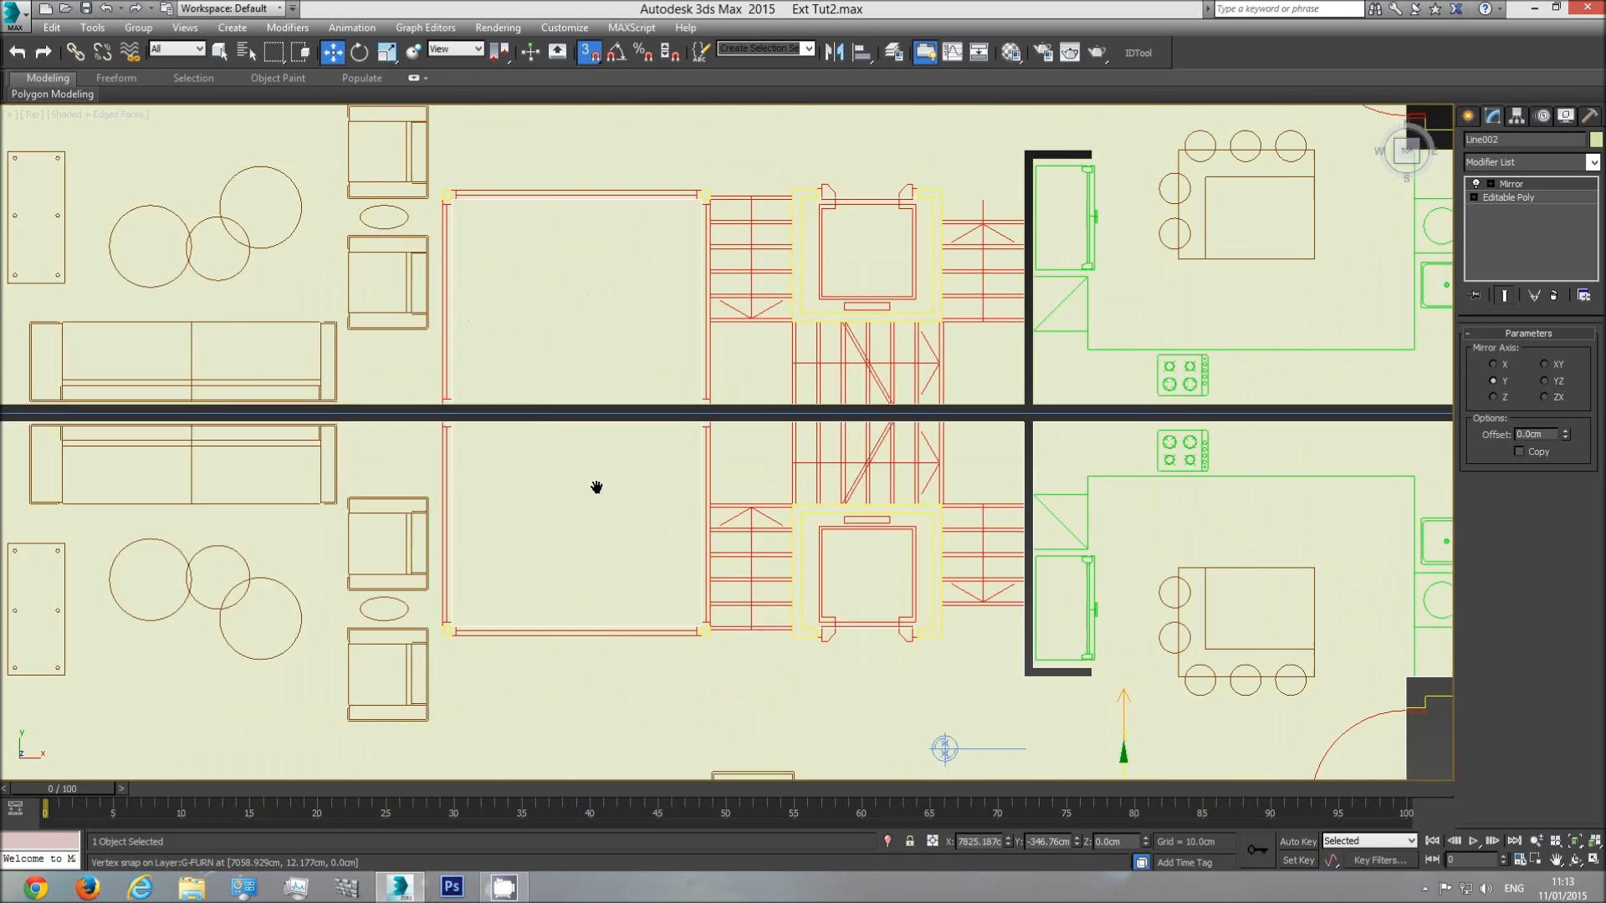
scroll(795, 544, "down", 1)
middle_click_drag(796, 544, 735, 448)
scroll(735, 449, "down", 2)
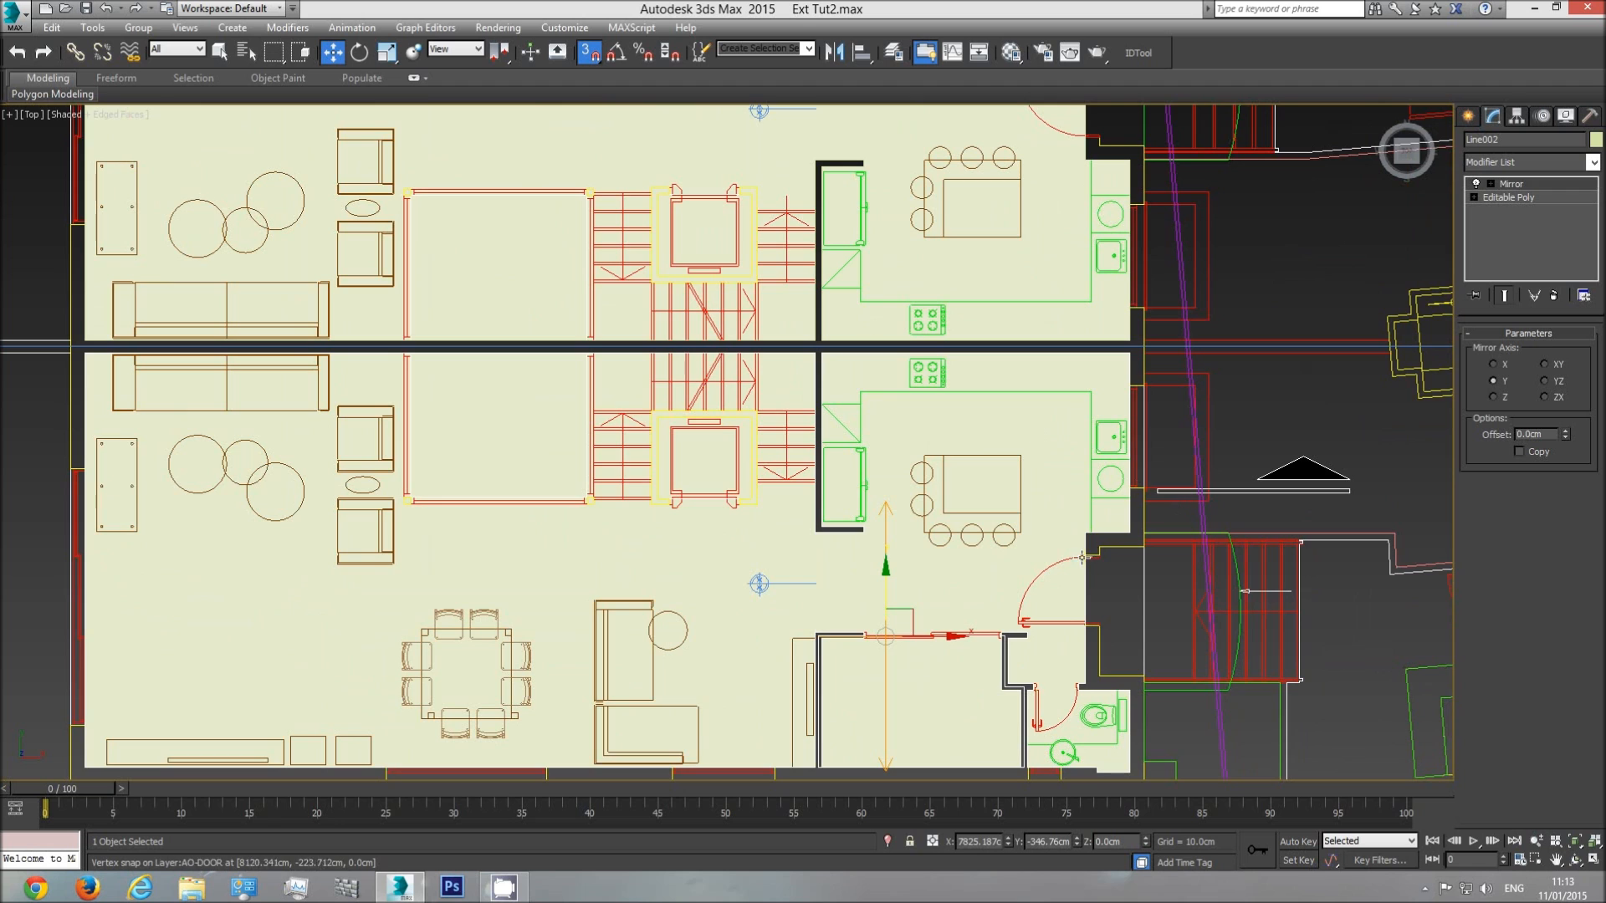
middle_click_drag(1082, 557, 1075, 515)
scroll(1087, 515, "up", 2)
scroll(1087, 516, "up", 2)
scroll(1093, 574, "up", 5)
scroll(830, 536, "down", 2)
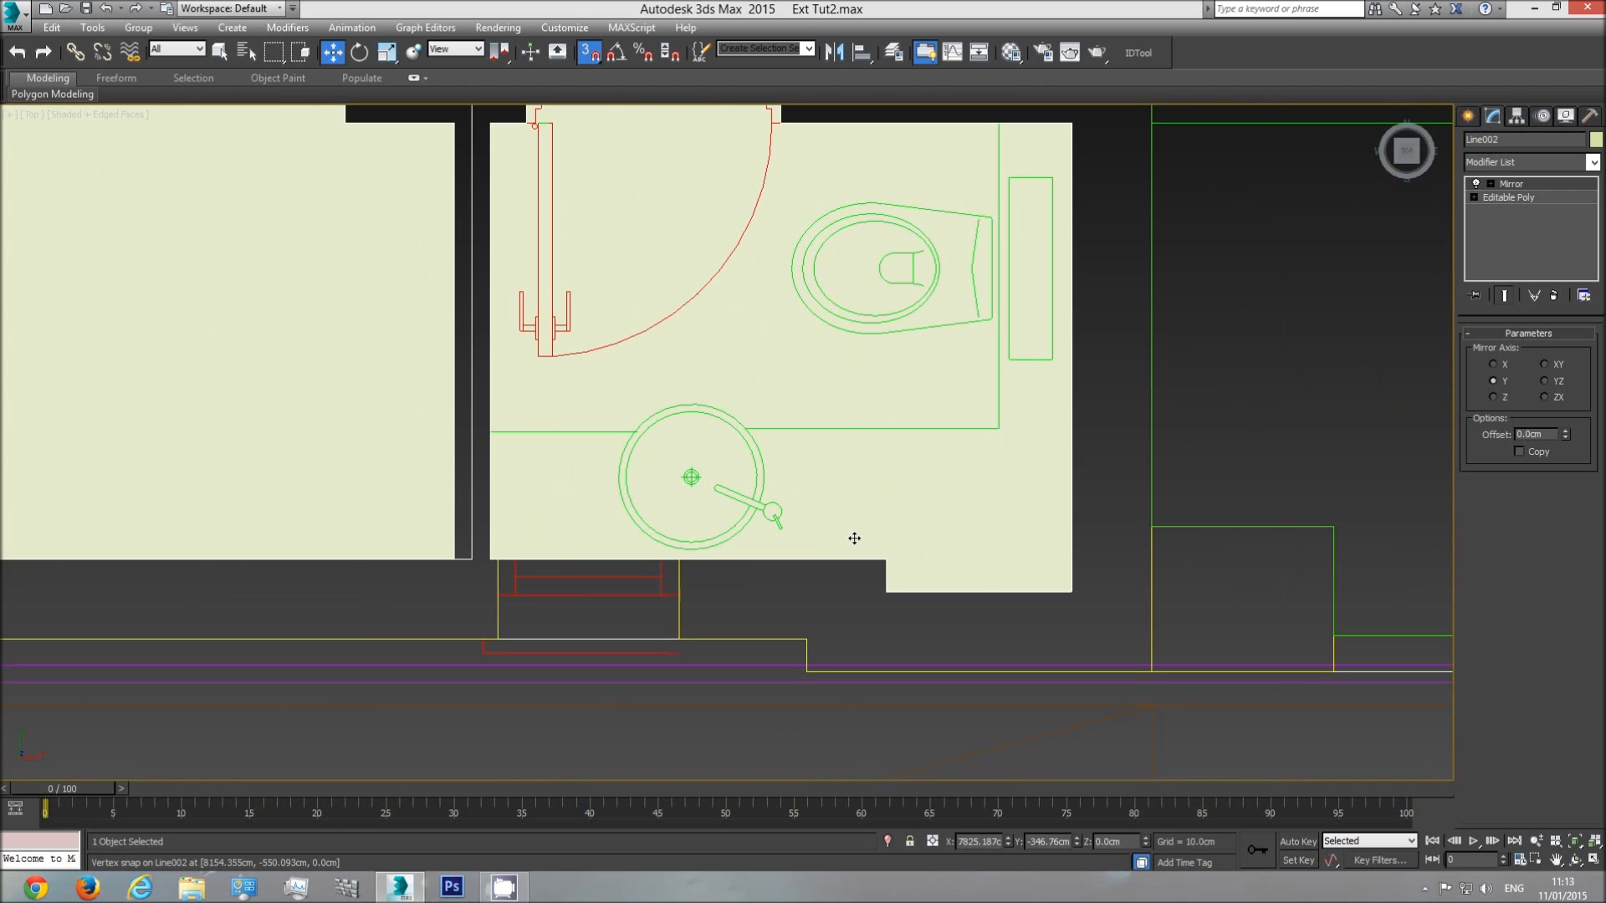
middle_click_drag(868, 538, 914, 541)
key("F3")
scroll(962, 560, "down", 4)
key("F3")
key("F3")
middle_click_drag(888, 538, 1253, 547)
scroll(1252, 547, "down", 2)
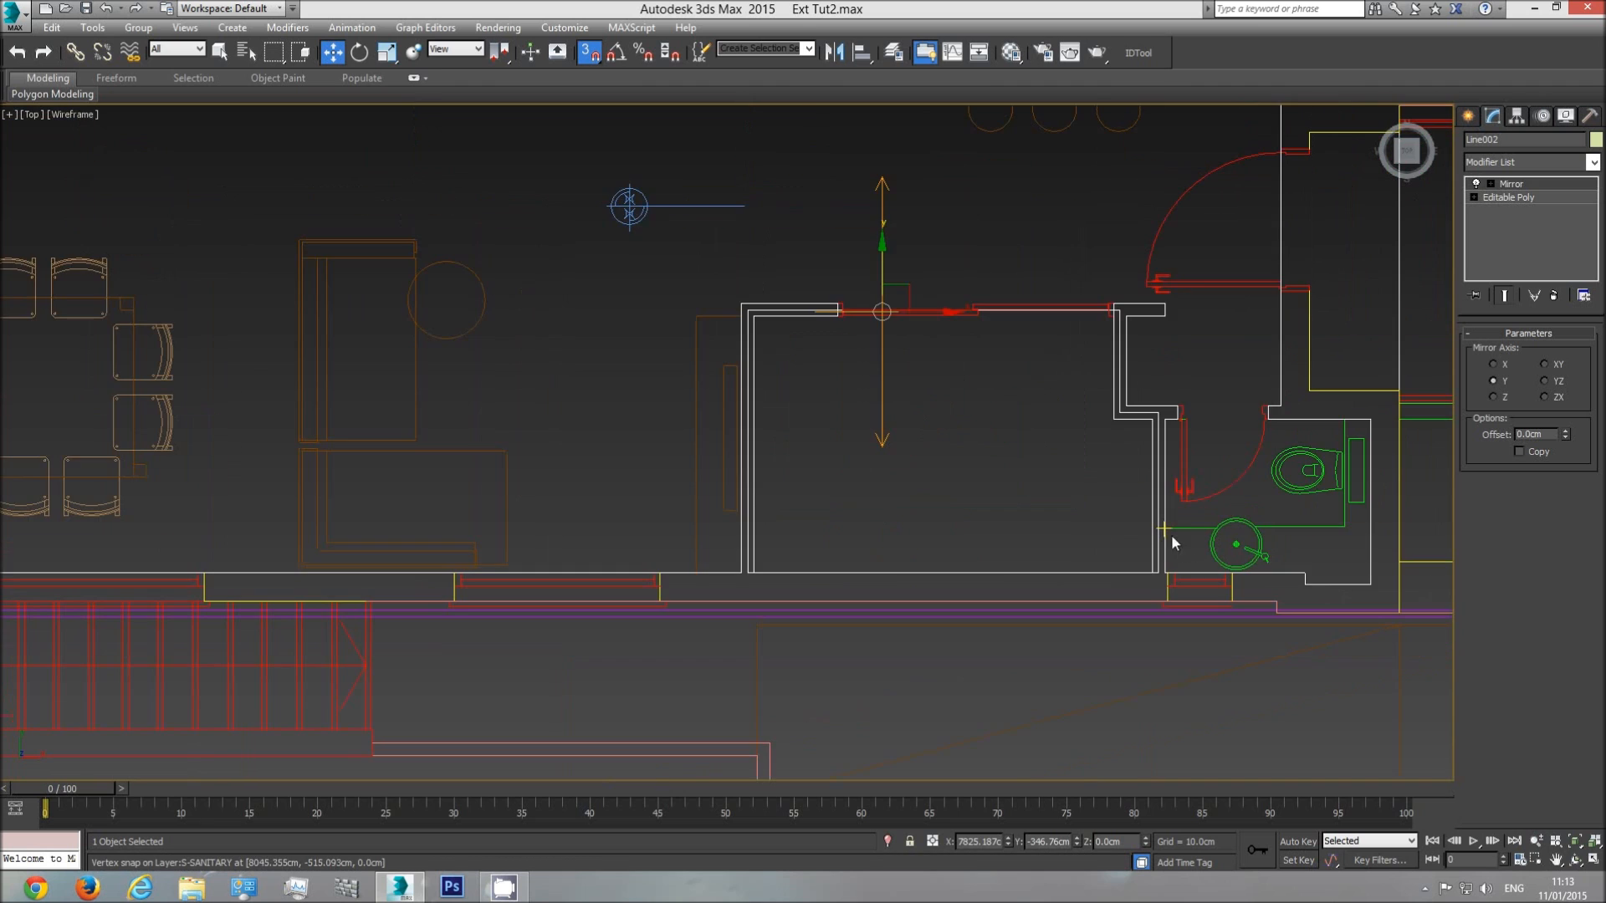
key("F3")
middle_click_drag(1143, 392, 1119, 406)
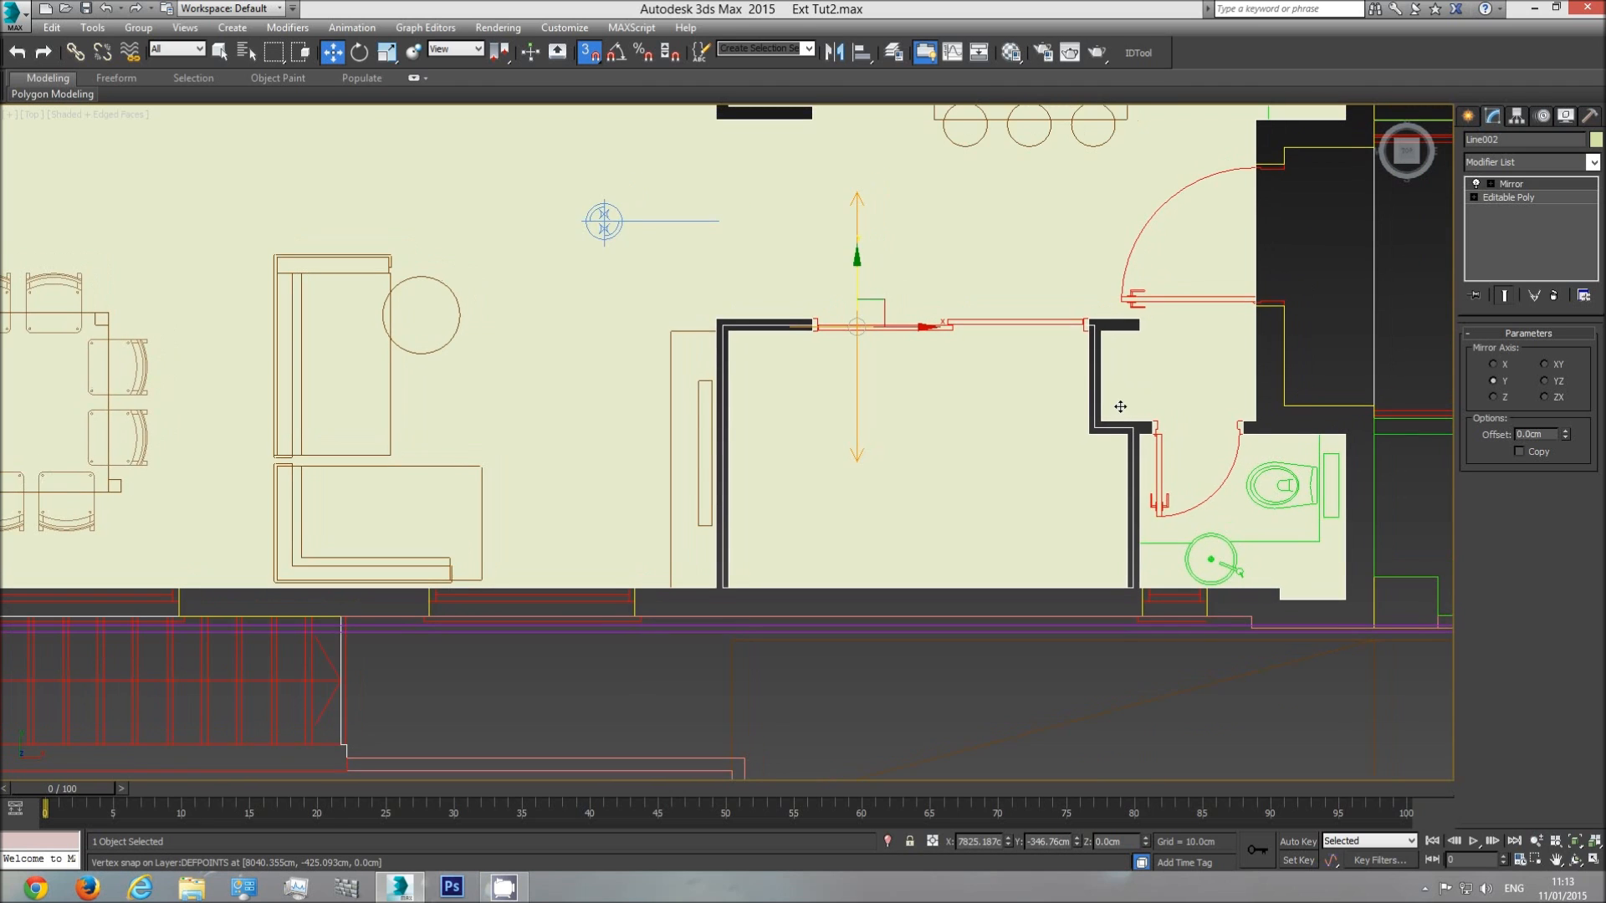
key("F3")
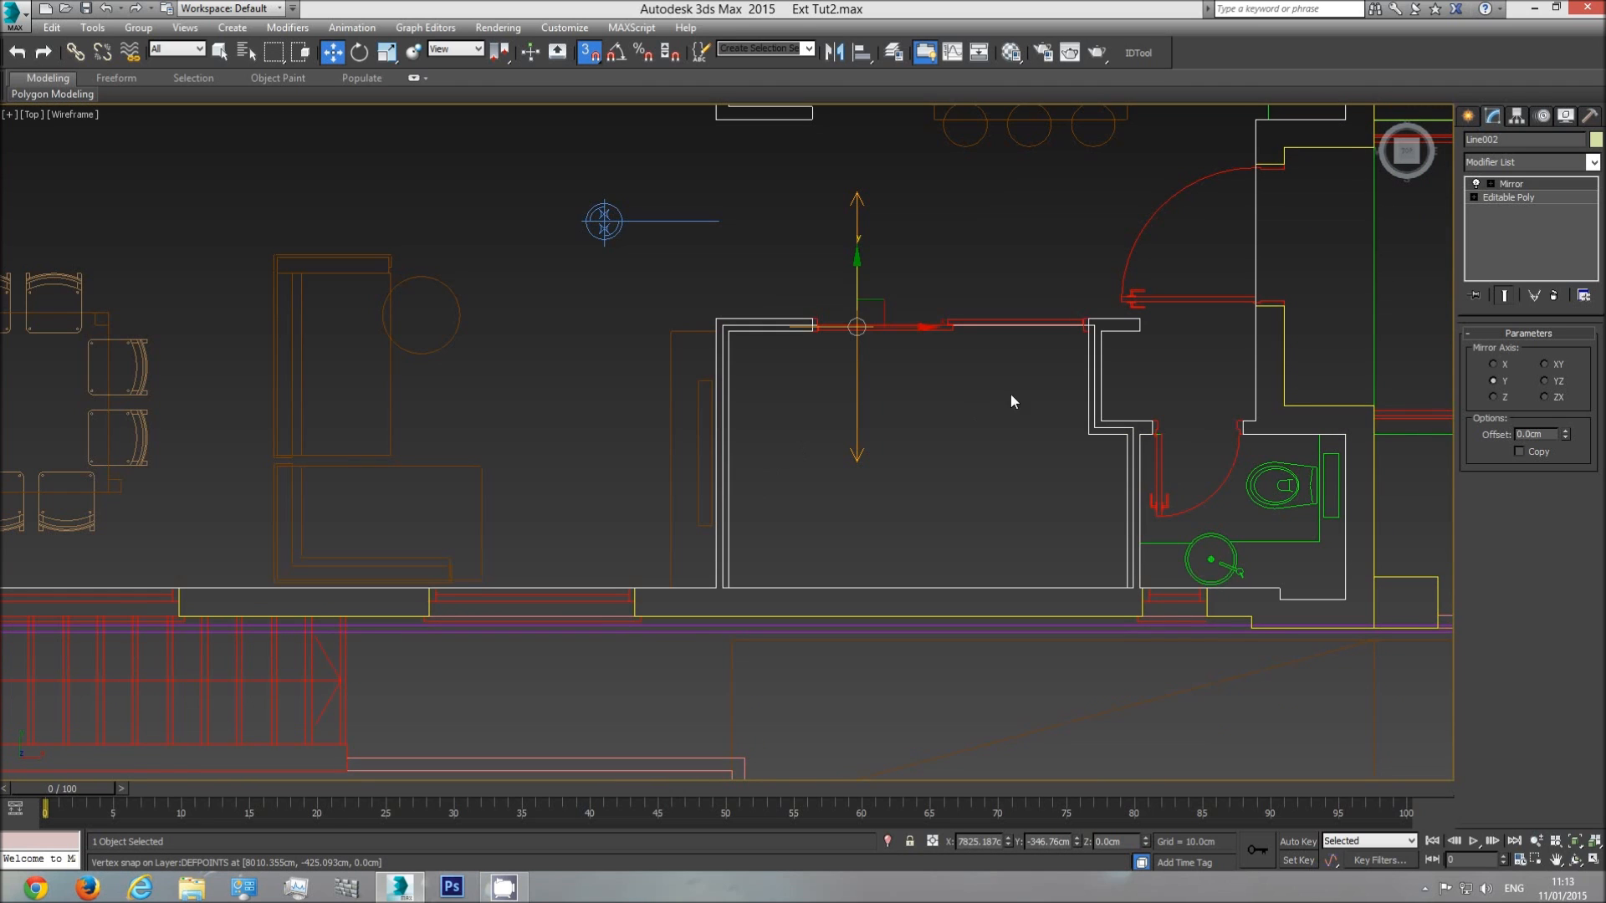
key("F3")
middle_click_drag(728, 411, 978, 428)
scroll(903, 510, "down", 2)
key("F3")
key("F3")
middle_click_drag(794, 501, 1116, 611)
scroll(1212, 527, "down", 2)
scroll(786, 569, "up", 1)
- Orbit to an angled perspective view of both floor polygons and select the original one
key("ctrl+r")
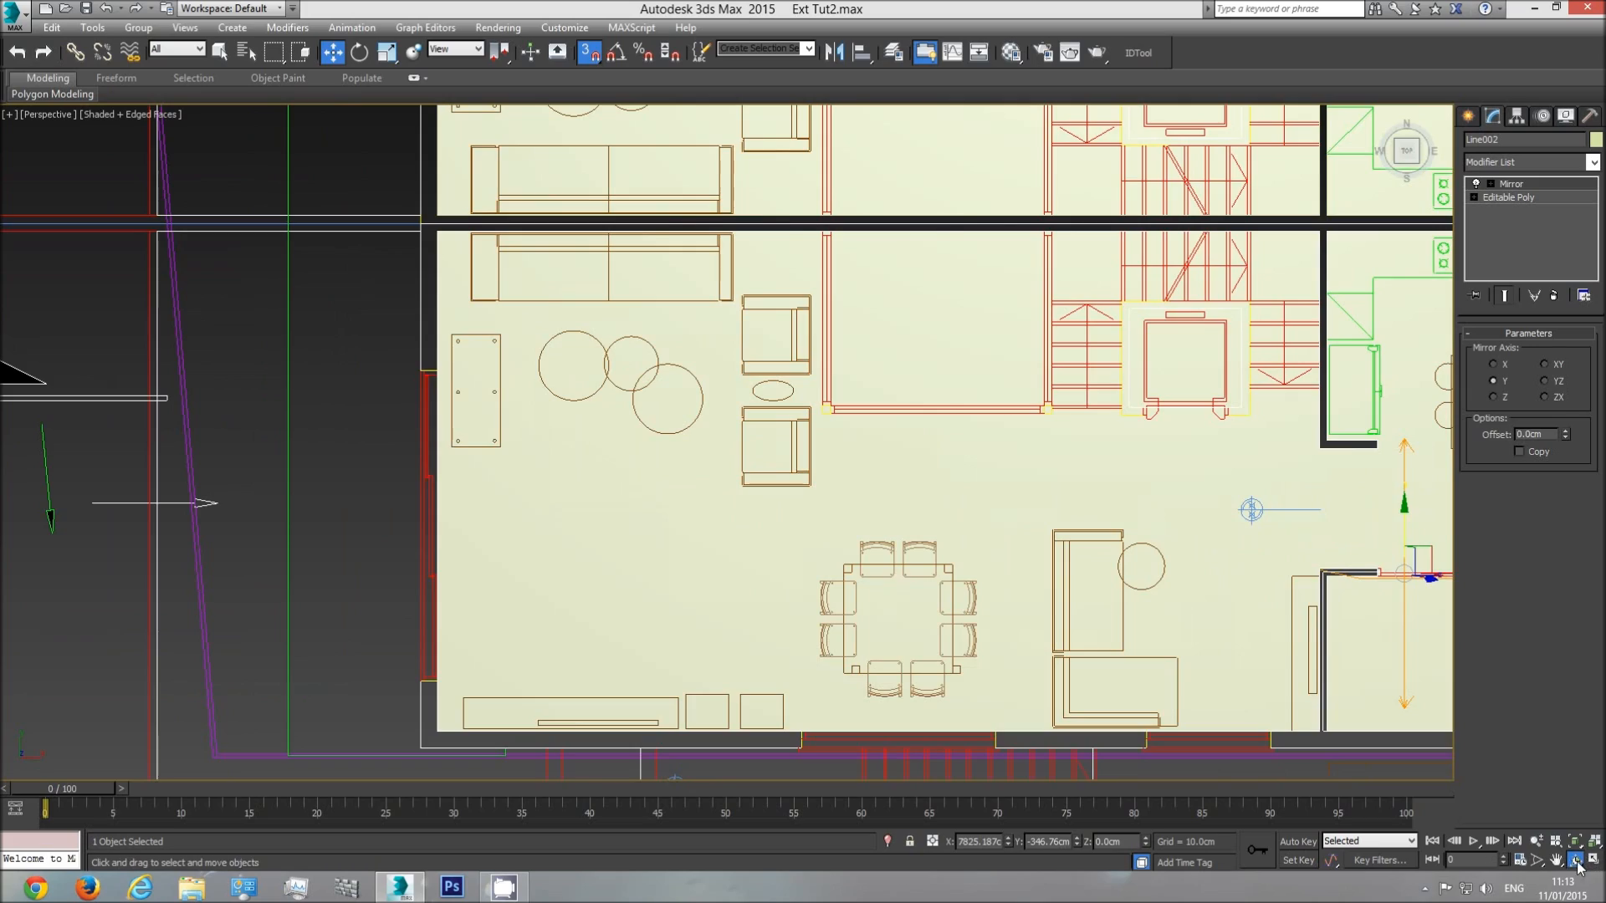
left_click_drag(663, 466, 758, 408)
scroll(758, 407, "down", 3)
middle_click_drag(759, 407, 722, 330)
left_click_drag(740, 379, 734, 366)
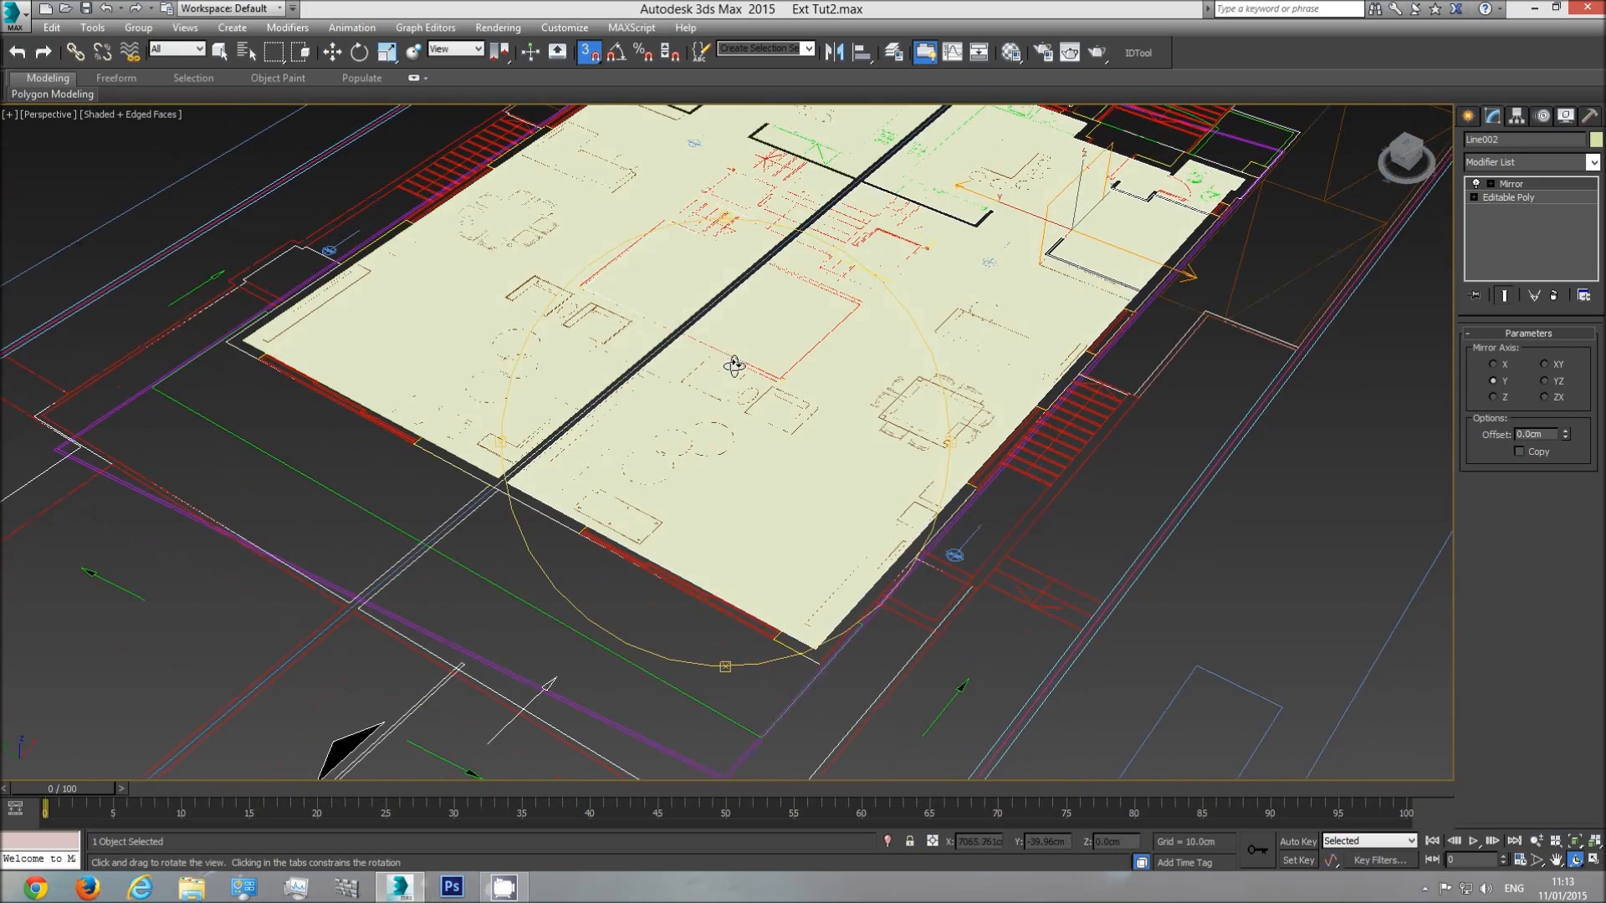
middle_click_drag(734, 366, 738, 541)
key("w")
left_click(701, 428)
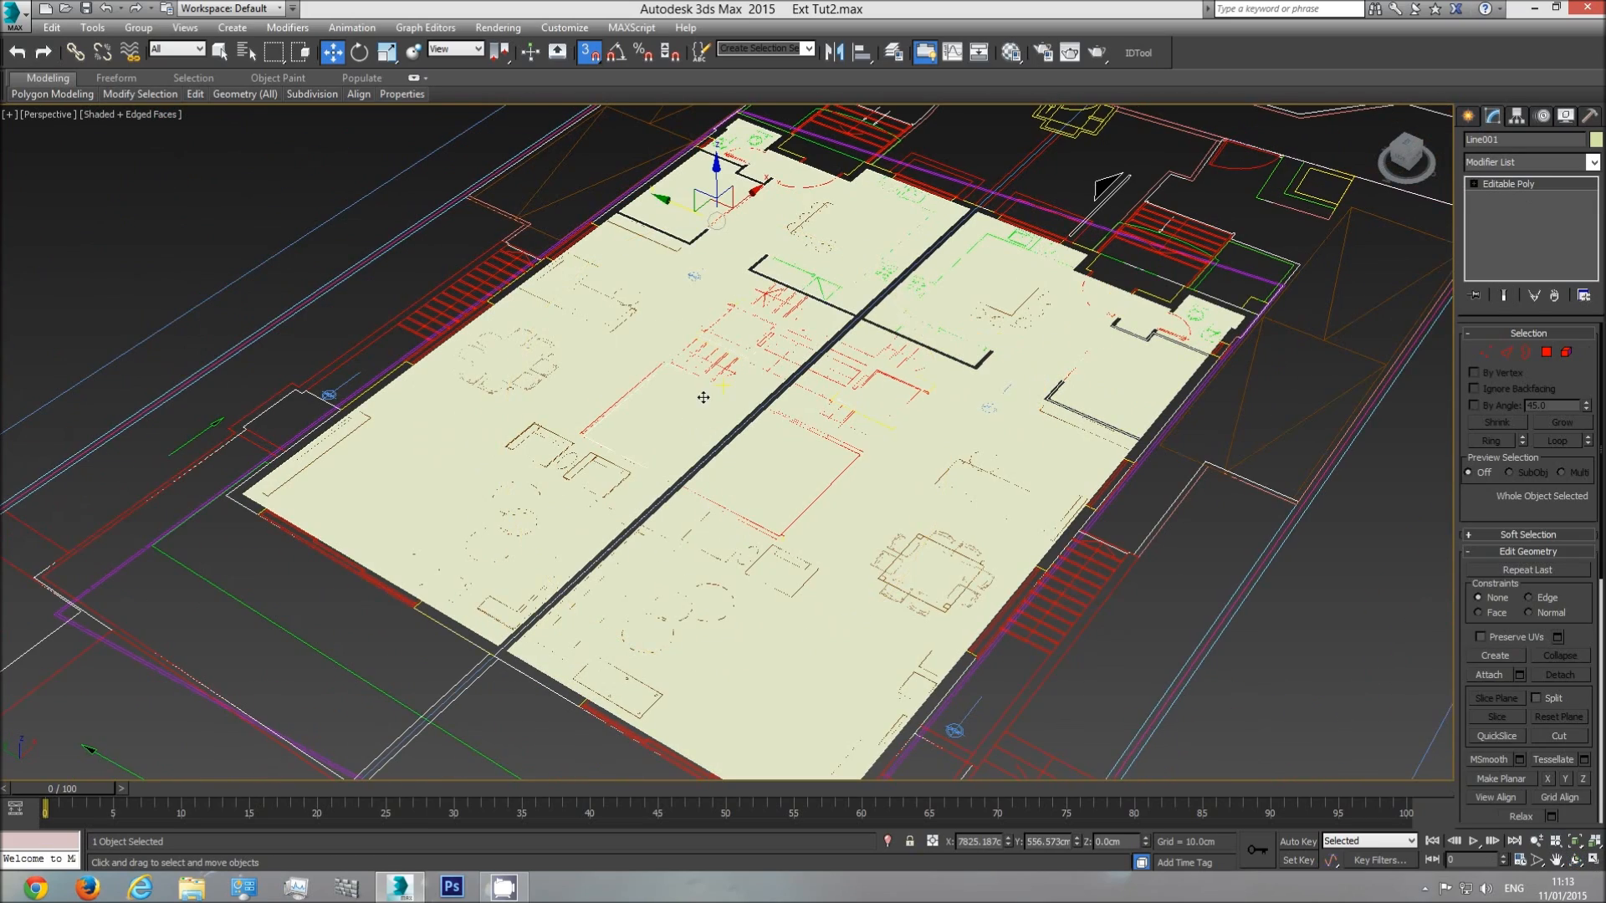
- Rename the original floor polygon to Interior and attach the mirrored copy to it
left_click(1553, 138)
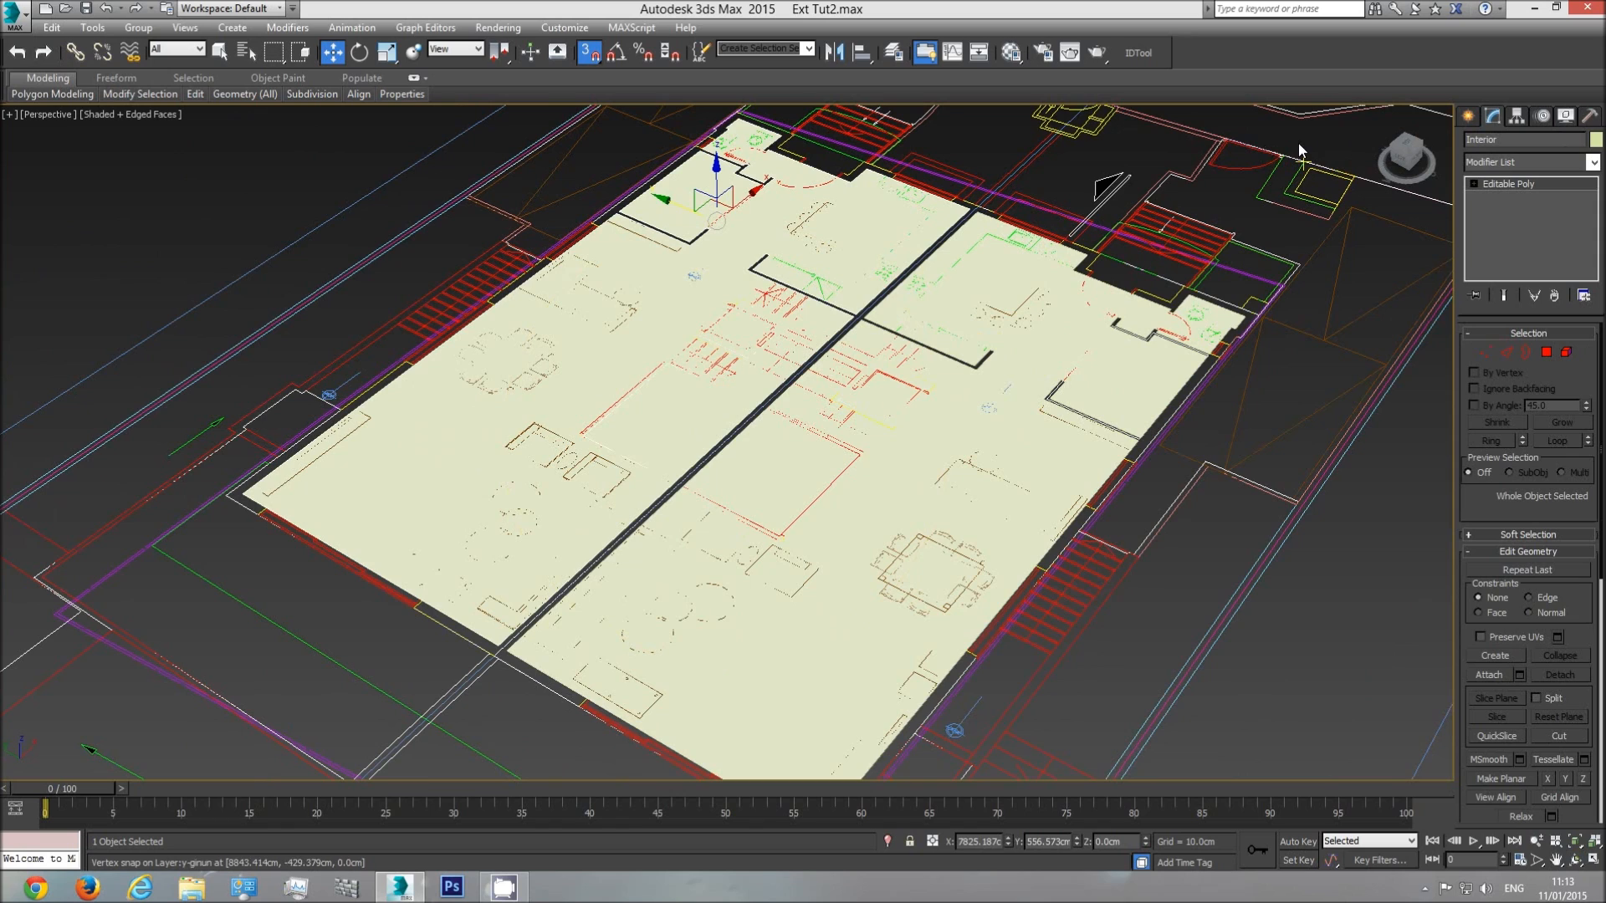
left_click(1473, 674)
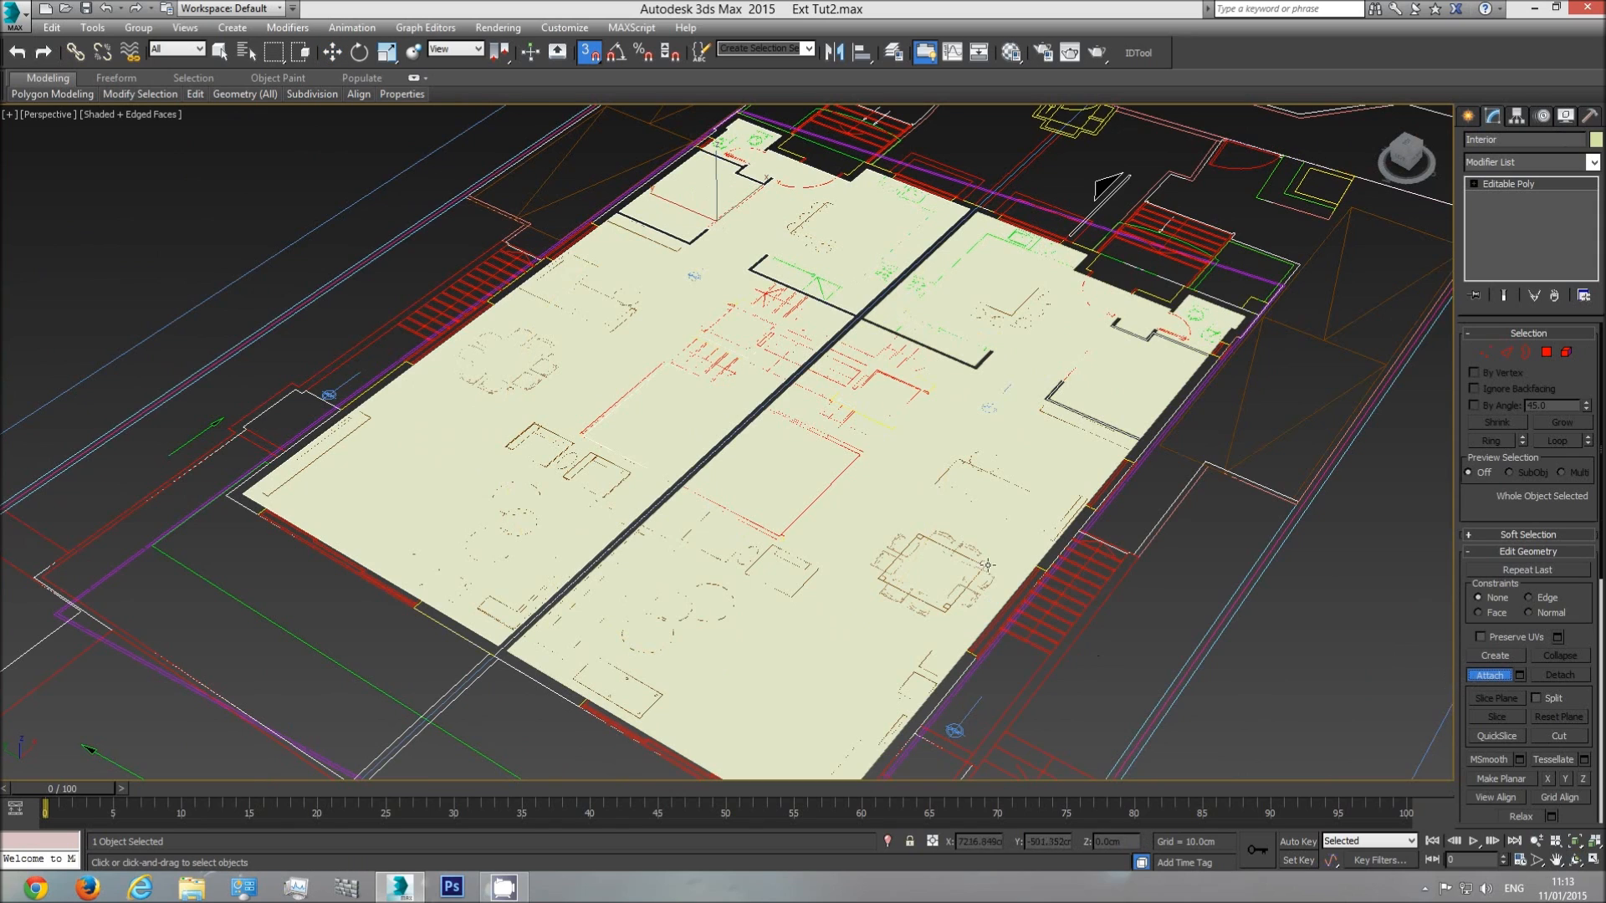
right_click(877, 505)
key("w")
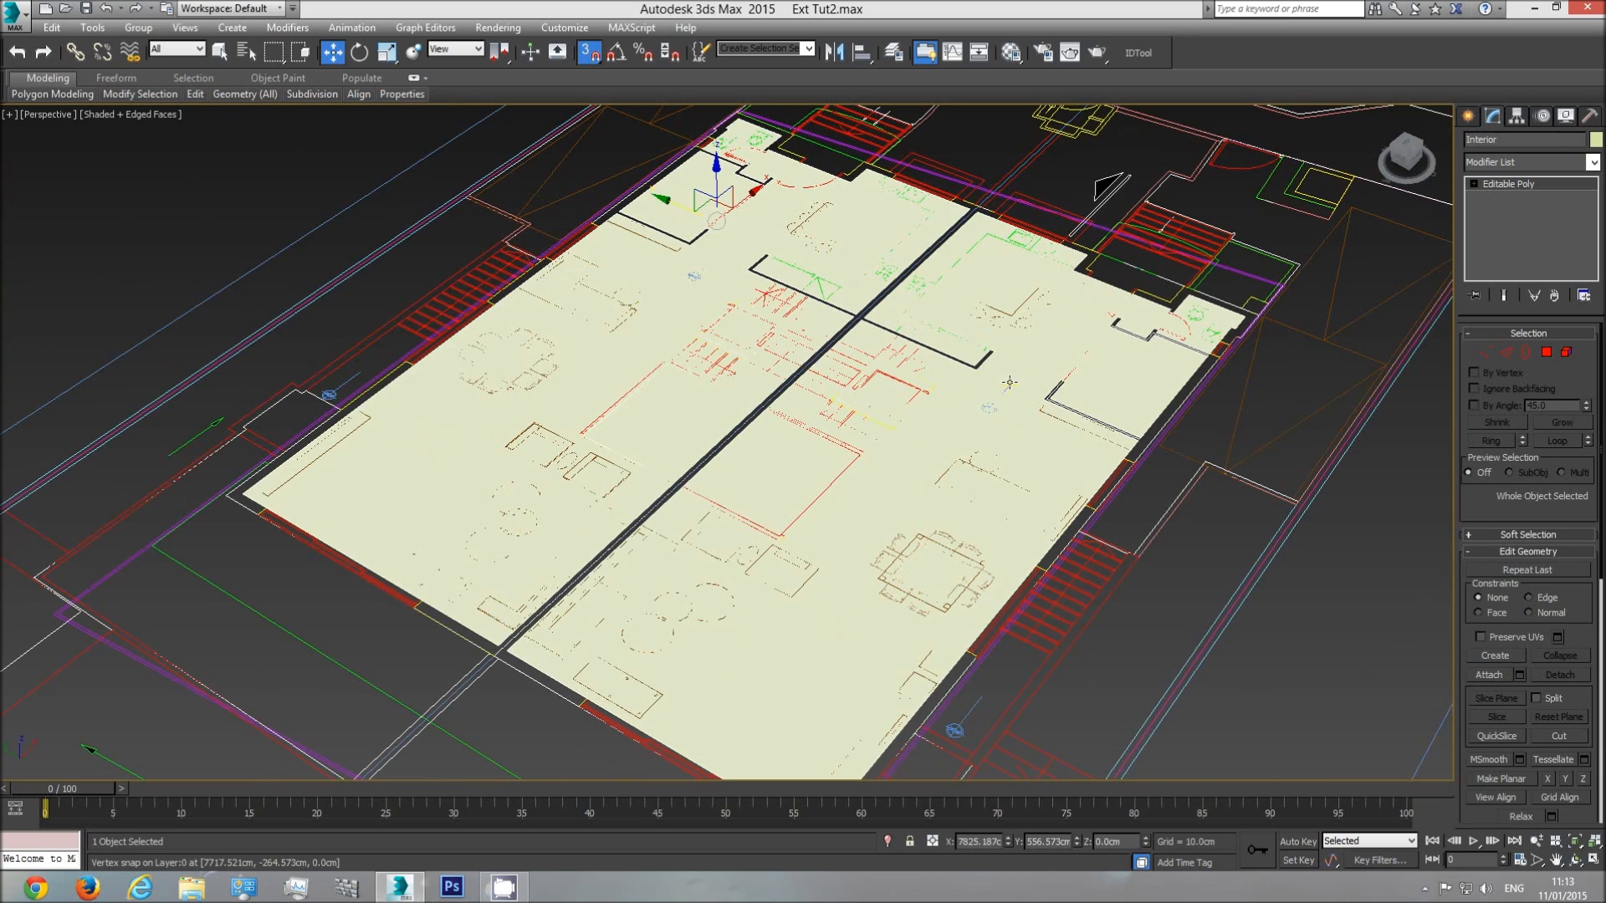
- Unhide the exterior walls around the Interior floor polygons
left_click(1527, 357)
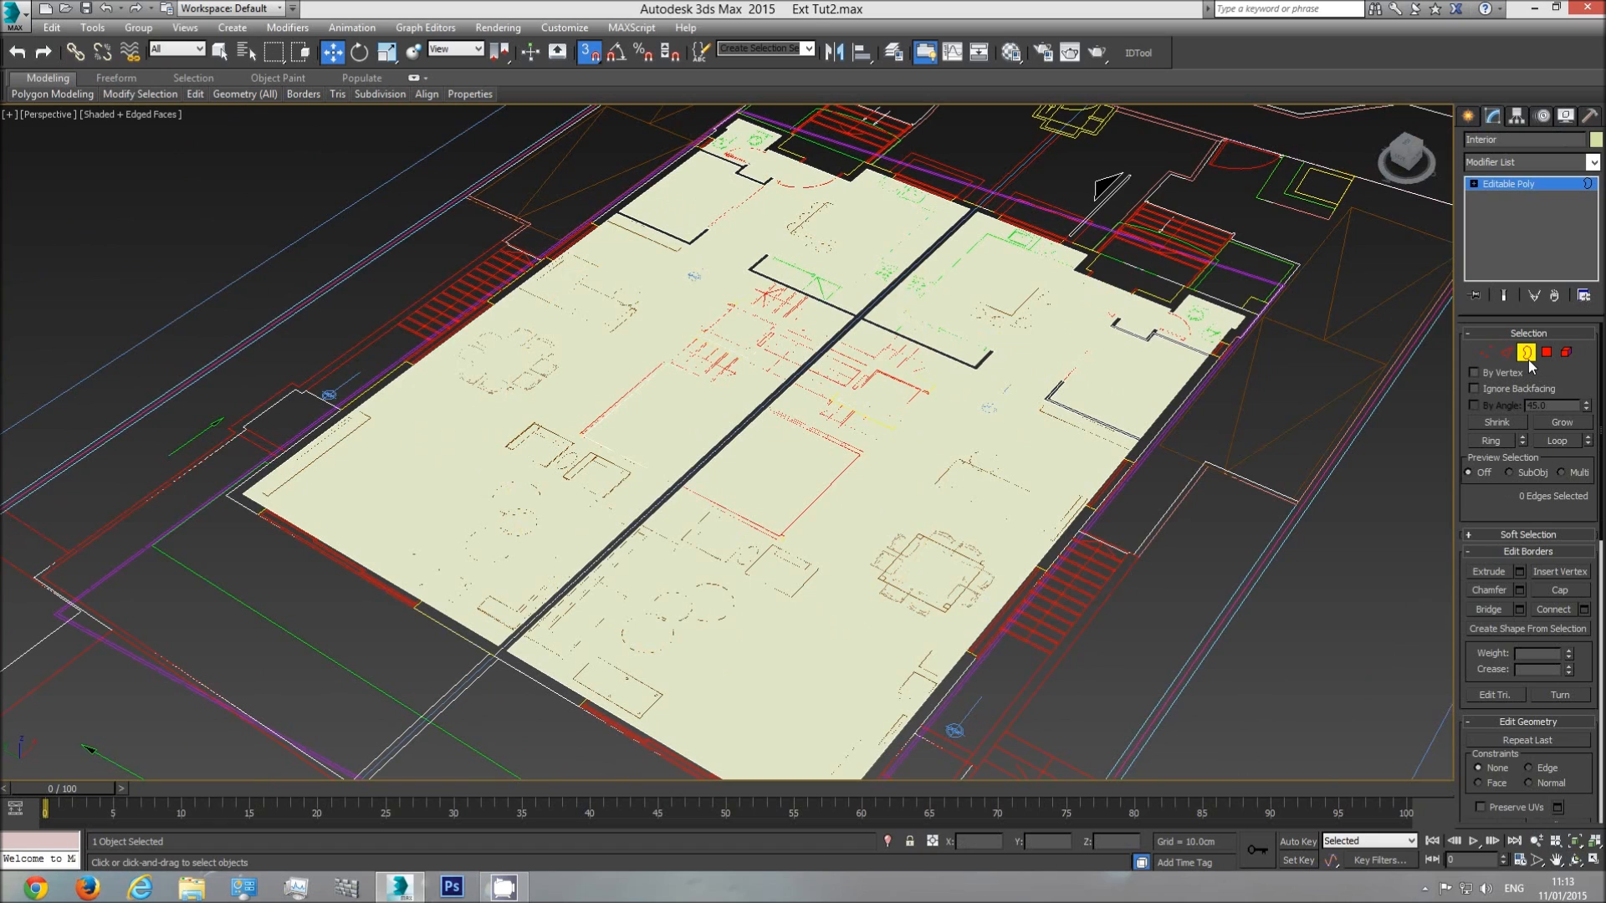
left_click(1527, 352)
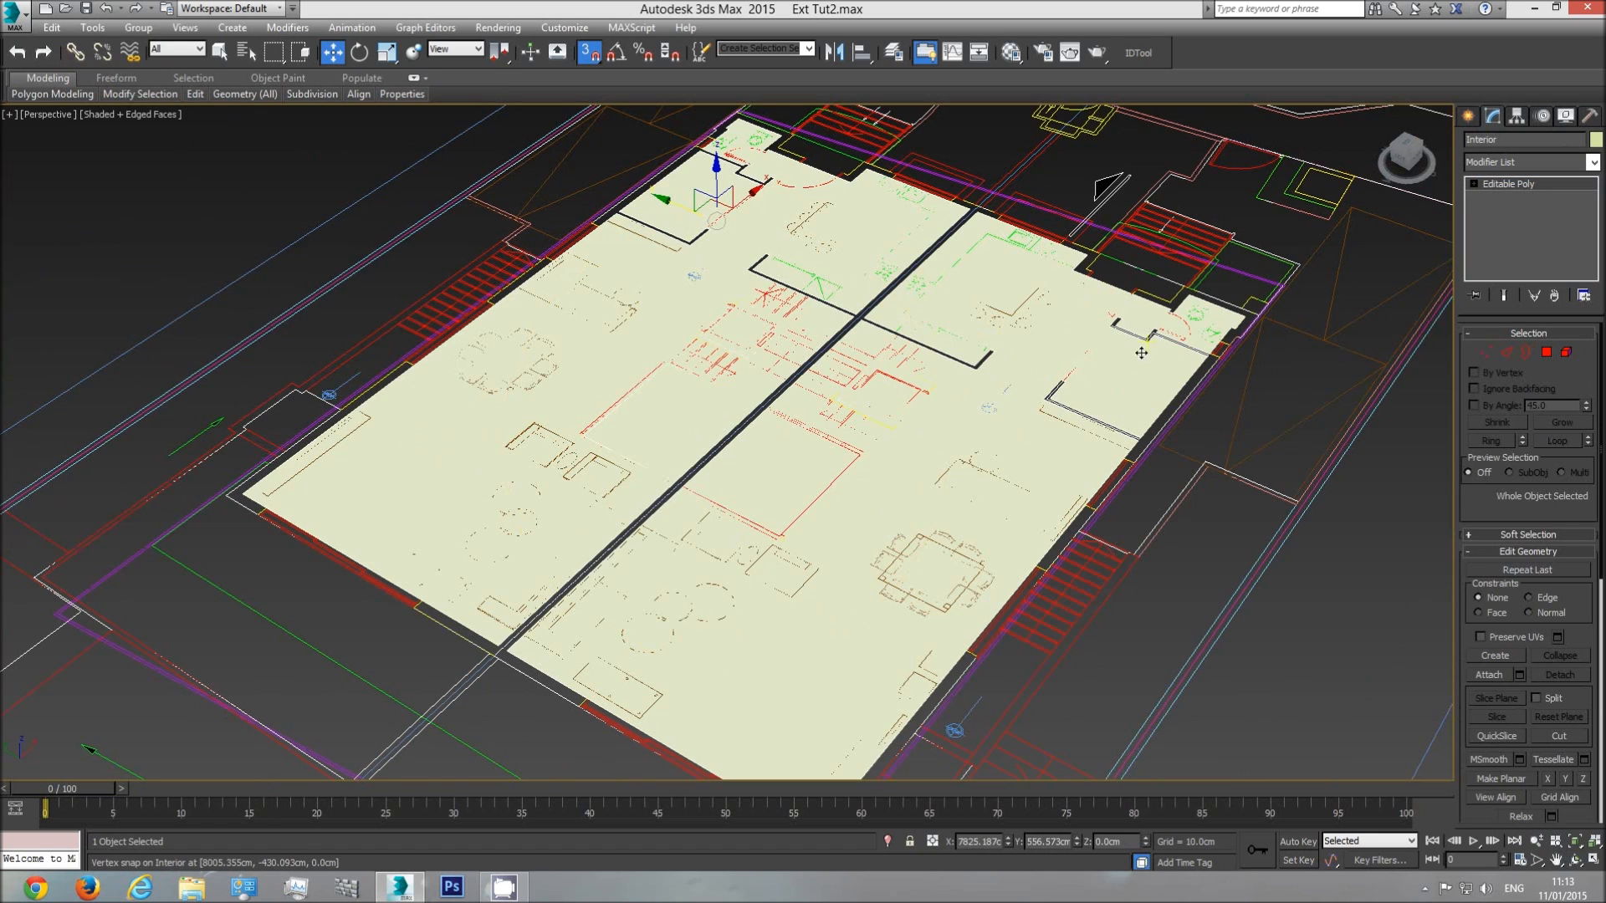
right_click(1145, 343)
left_click(1179, 278)
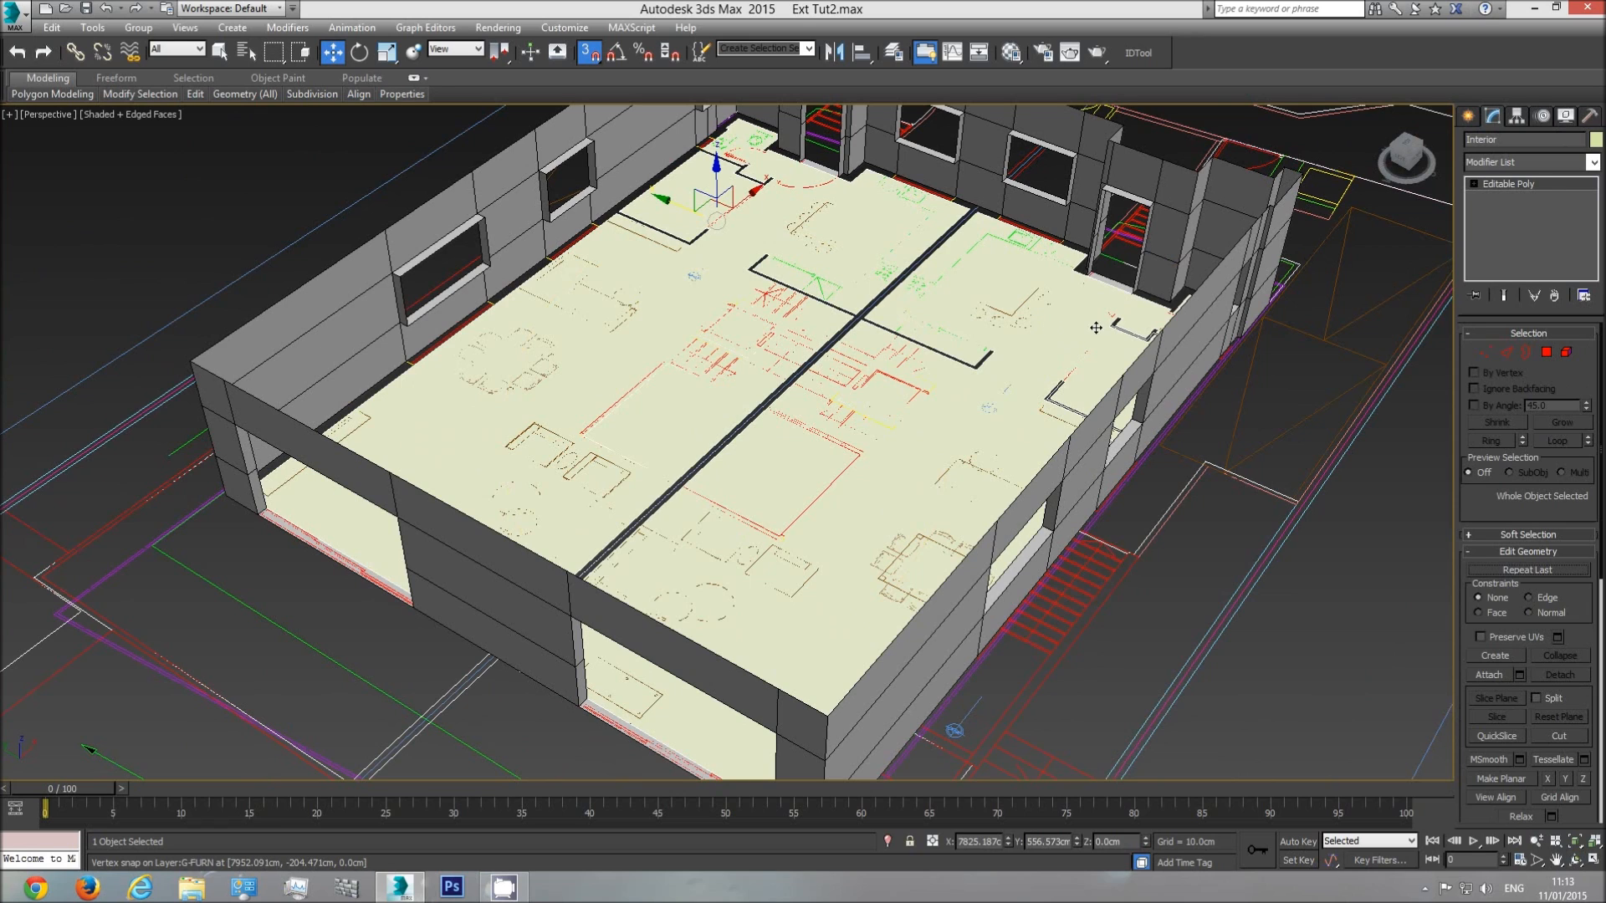
- Select all of Interior's open borders and extrude them upward in three stages, snapped to the exterior walls' sill, lintel and top heights
left_click(1524, 352)
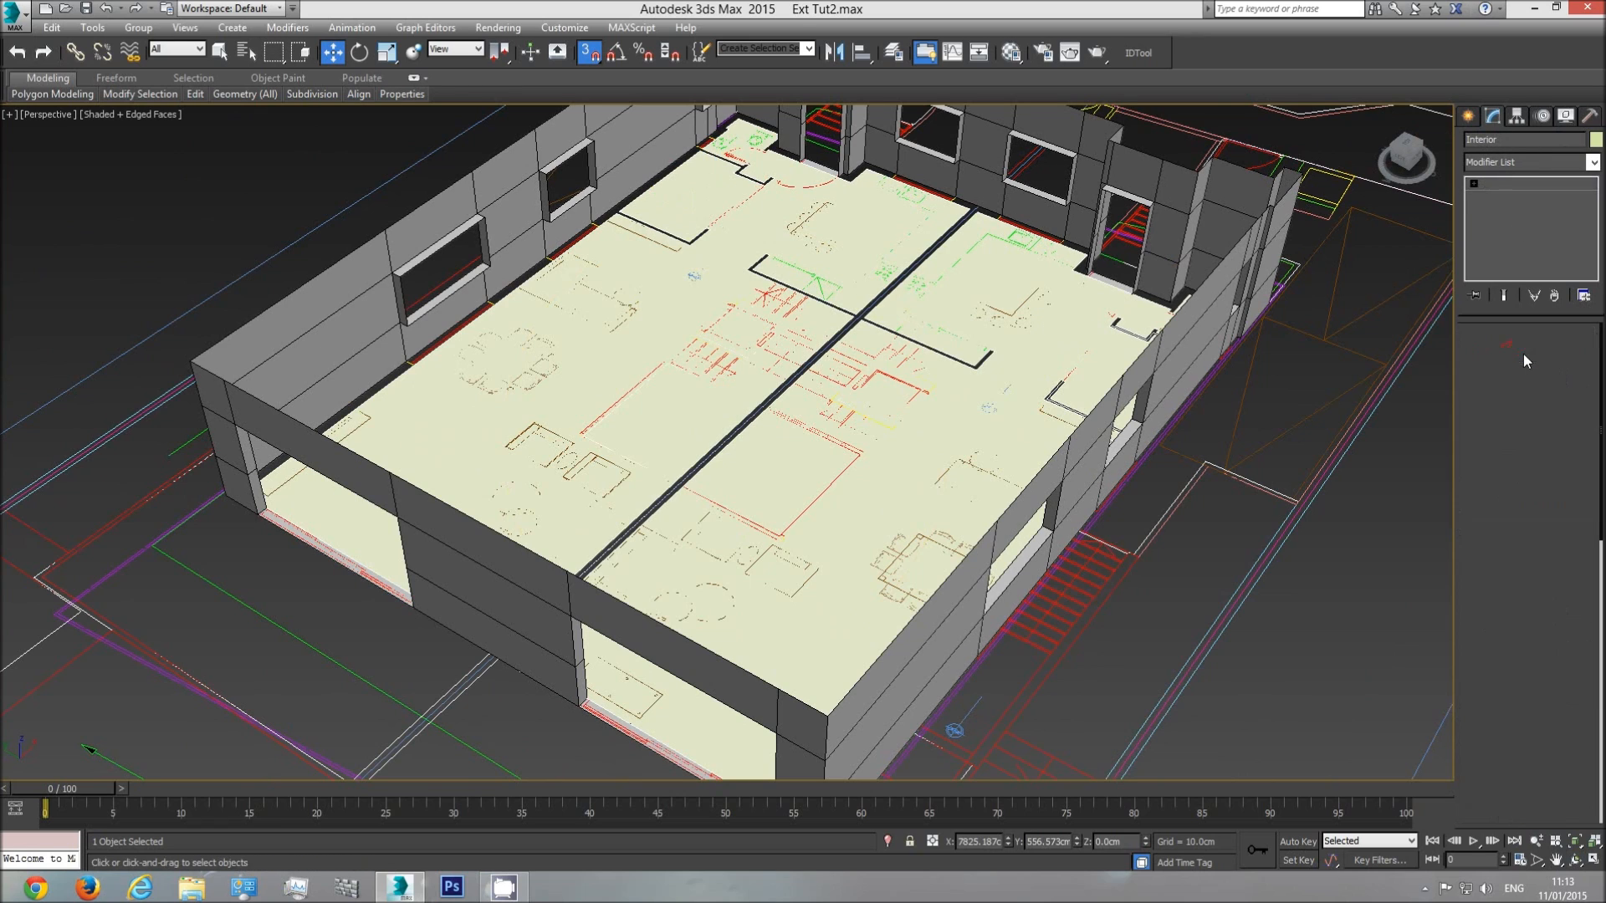
left_click(847, 346)
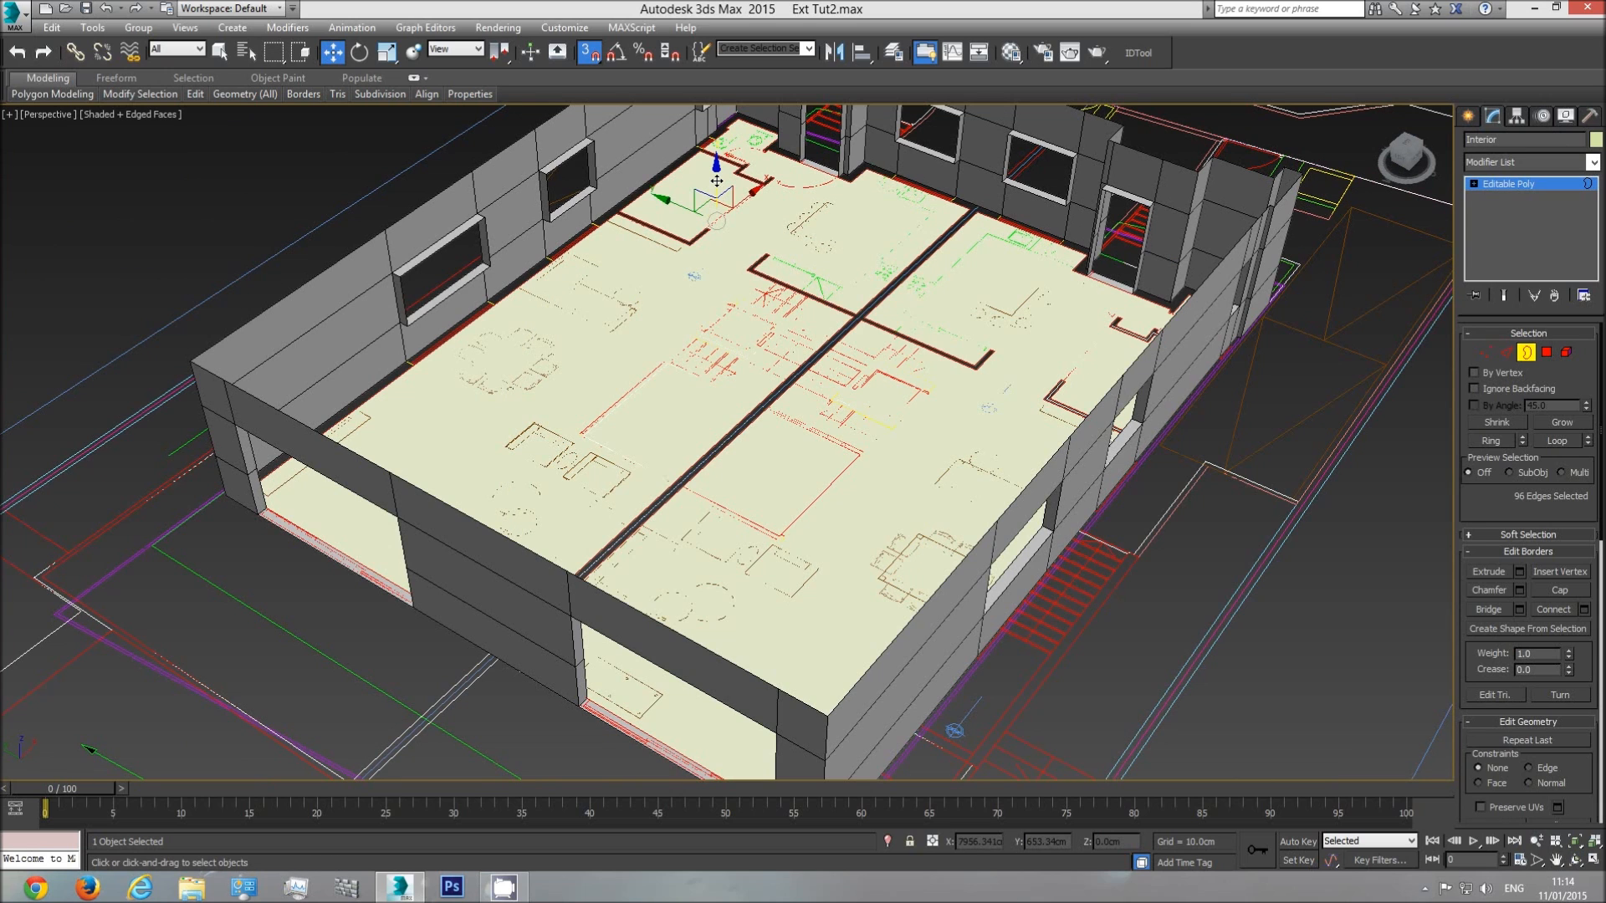
left_click_drag(717, 181, 598, 188, "shift")
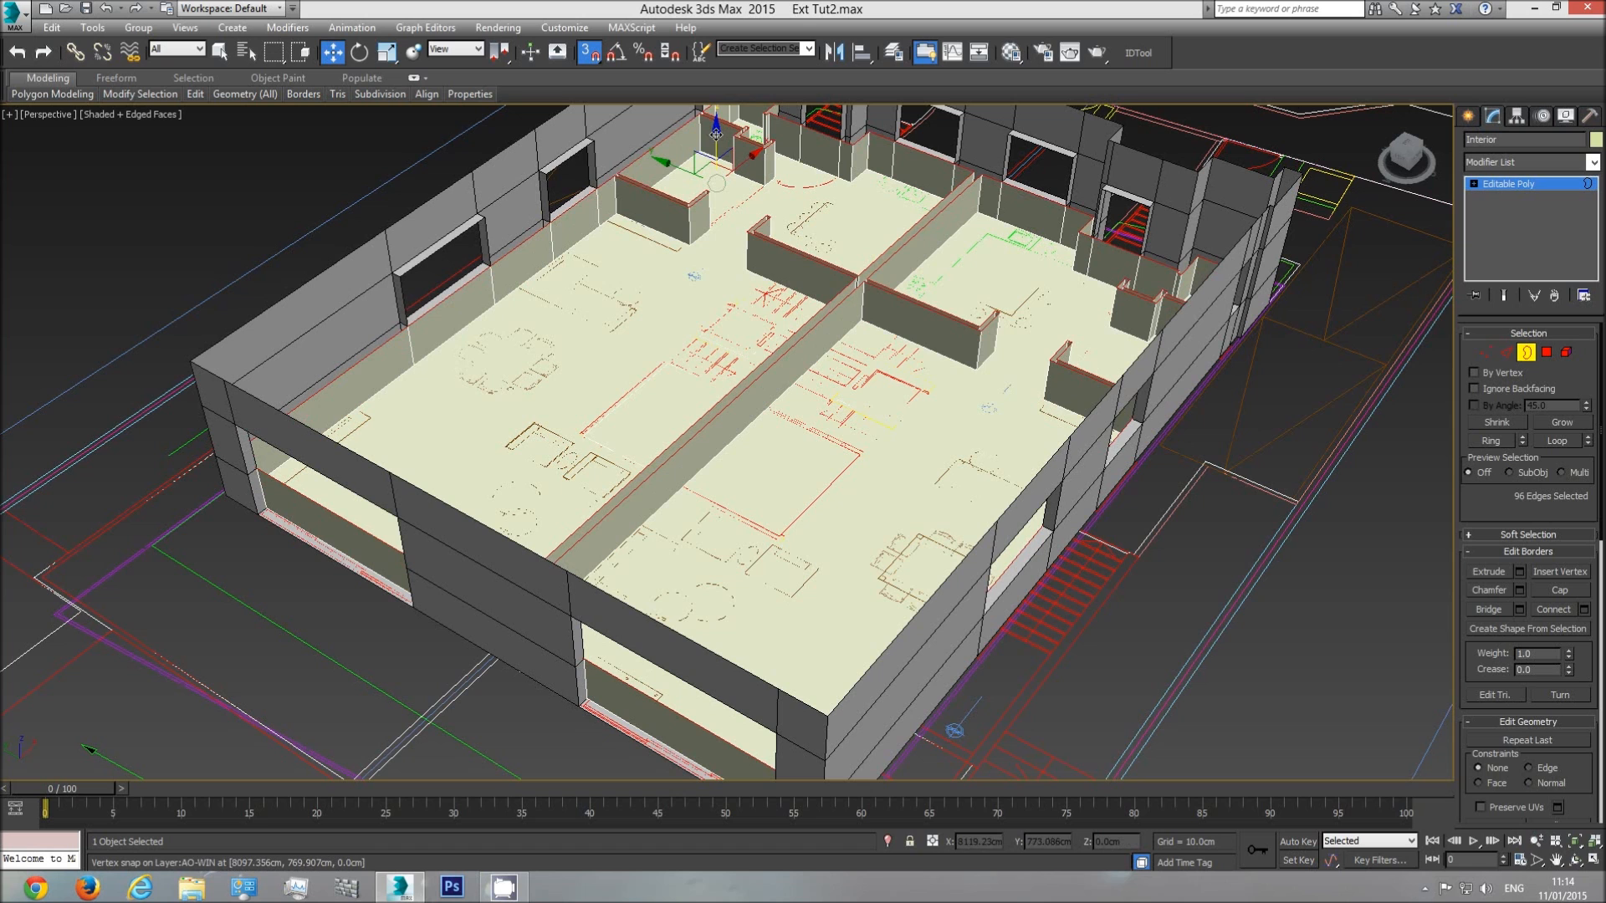
middle_click_drag(715, 138, 634, 262)
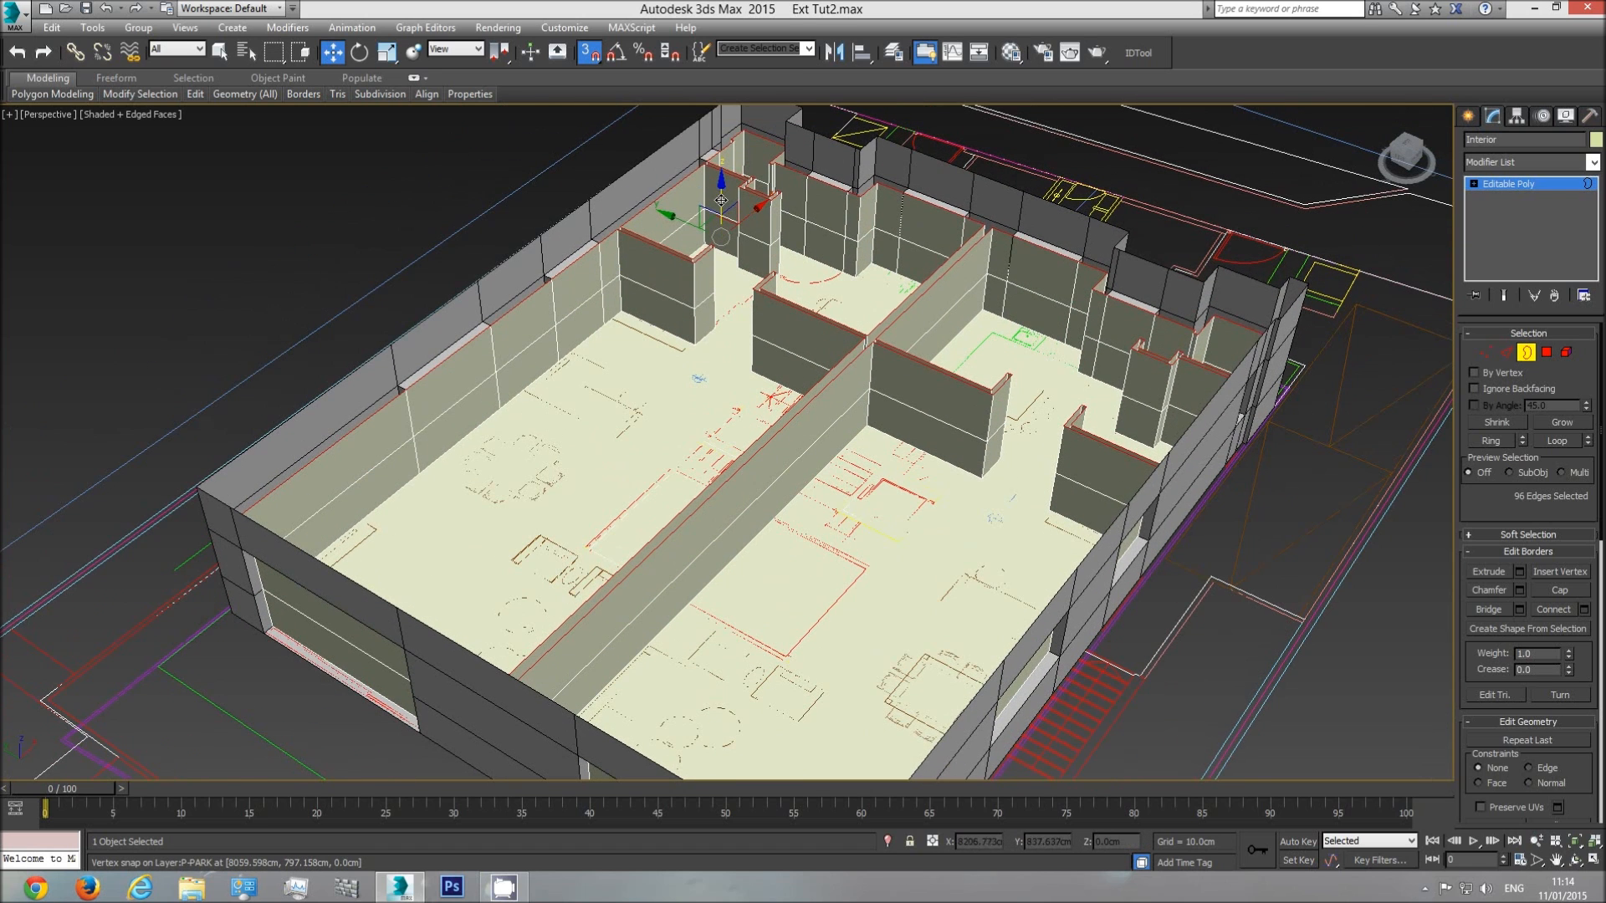
left_click_drag(721, 198, 588, 201, "shift")
middle_click_drag(841, 318, 627, 211)
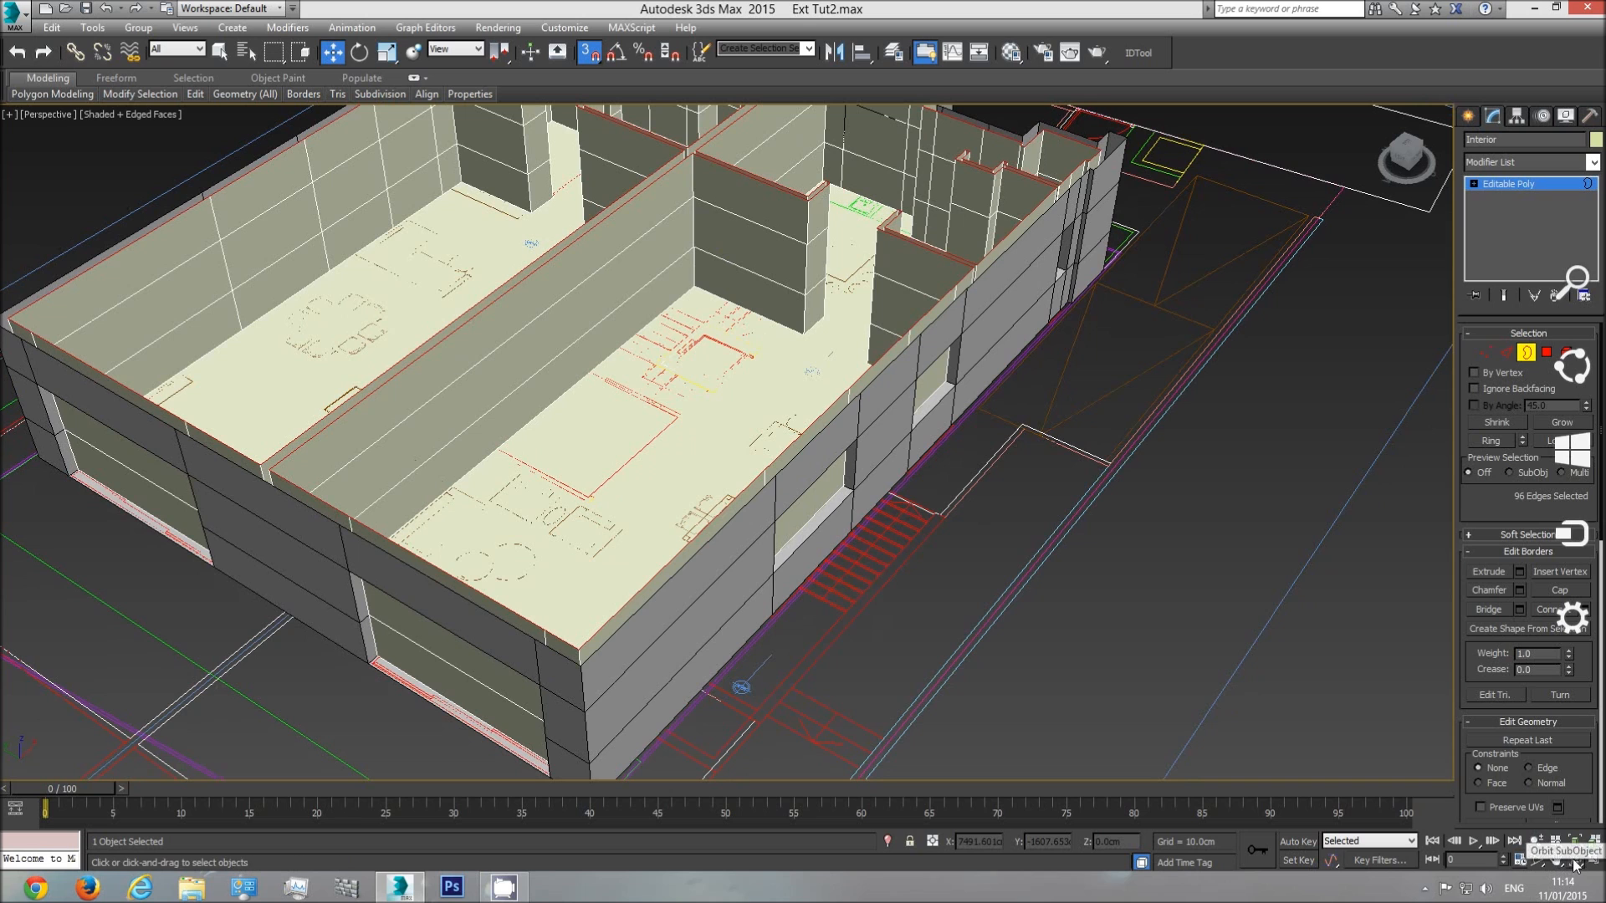
middle_click_drag(611, 347, 645, 412)
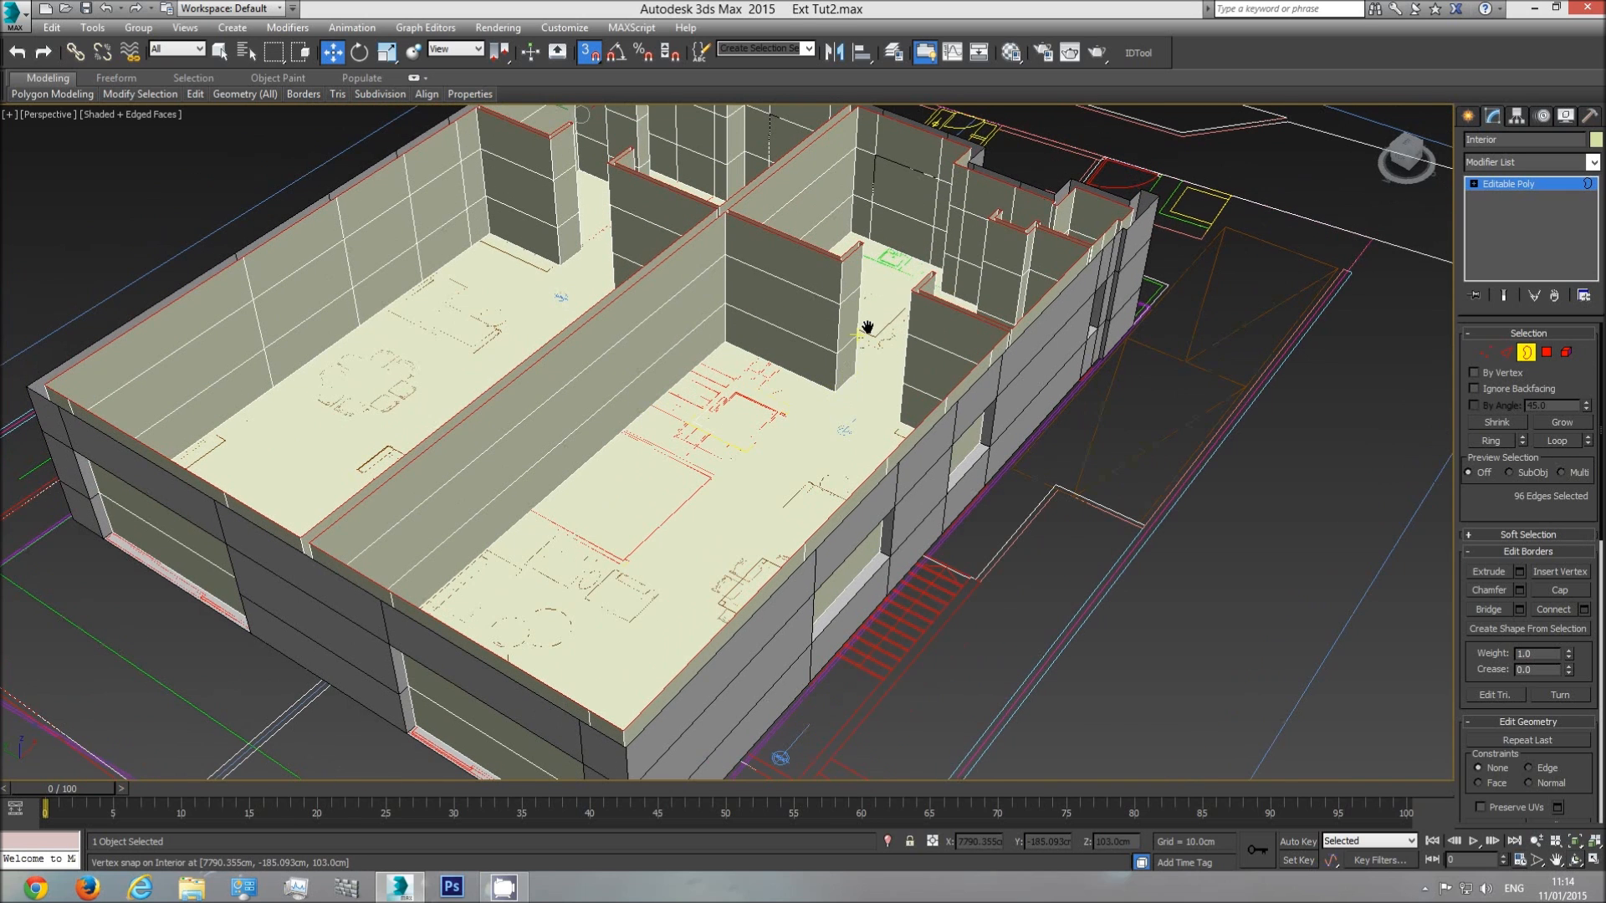
middle_click_drag(867, 323, 810, 458, "alt")
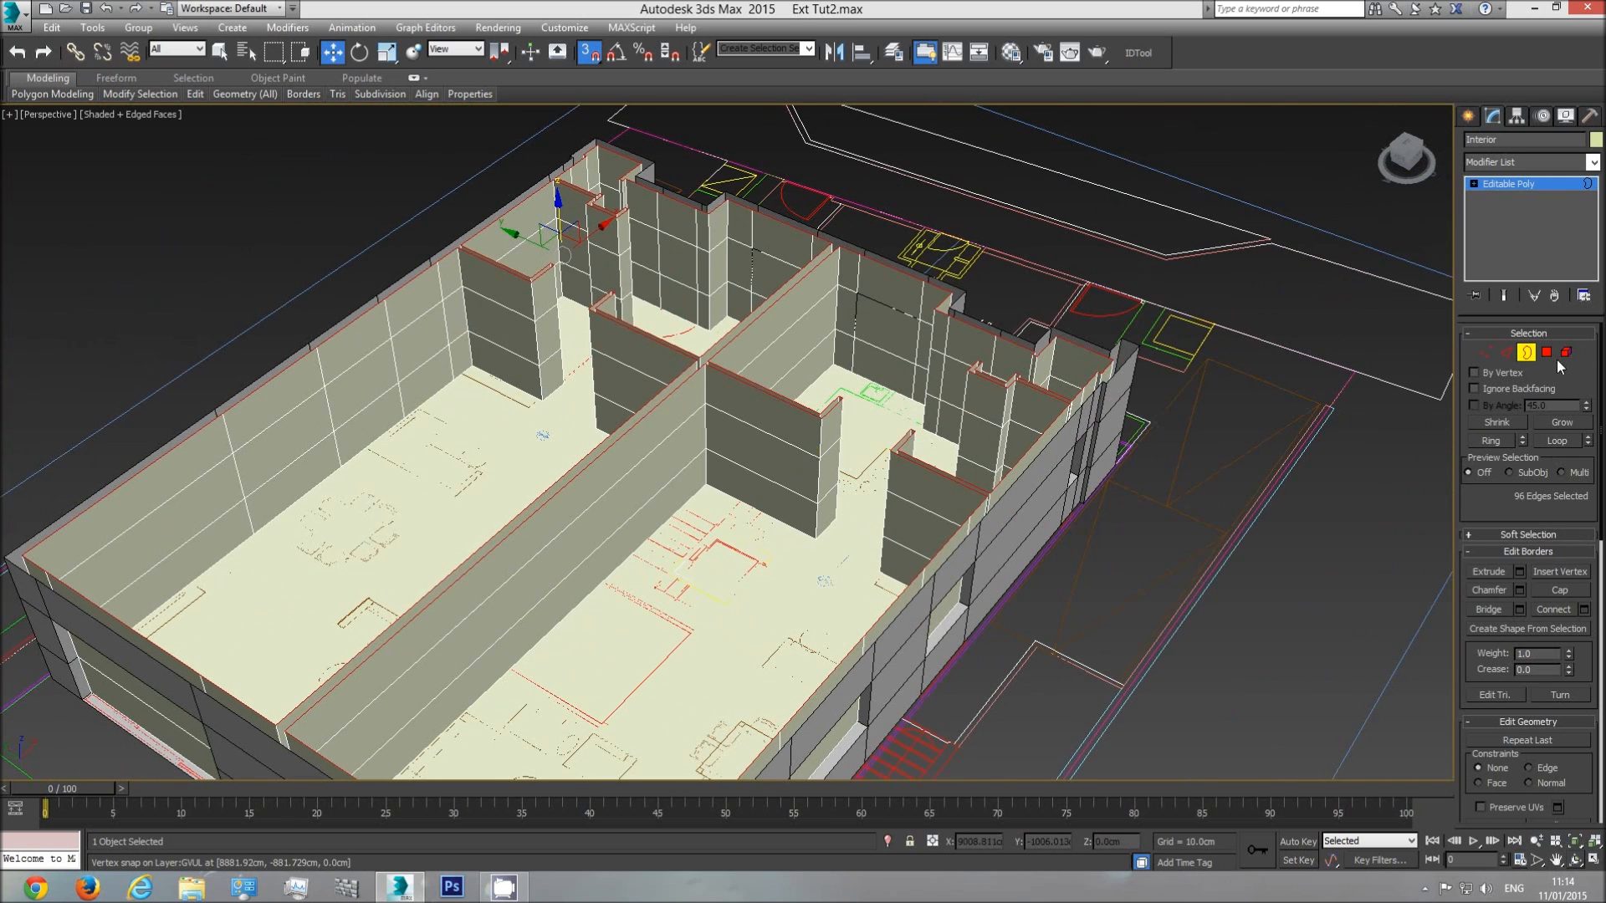
- Hide the Plan drawing group and select the Interior object in a top view
left_click(1179, 360)
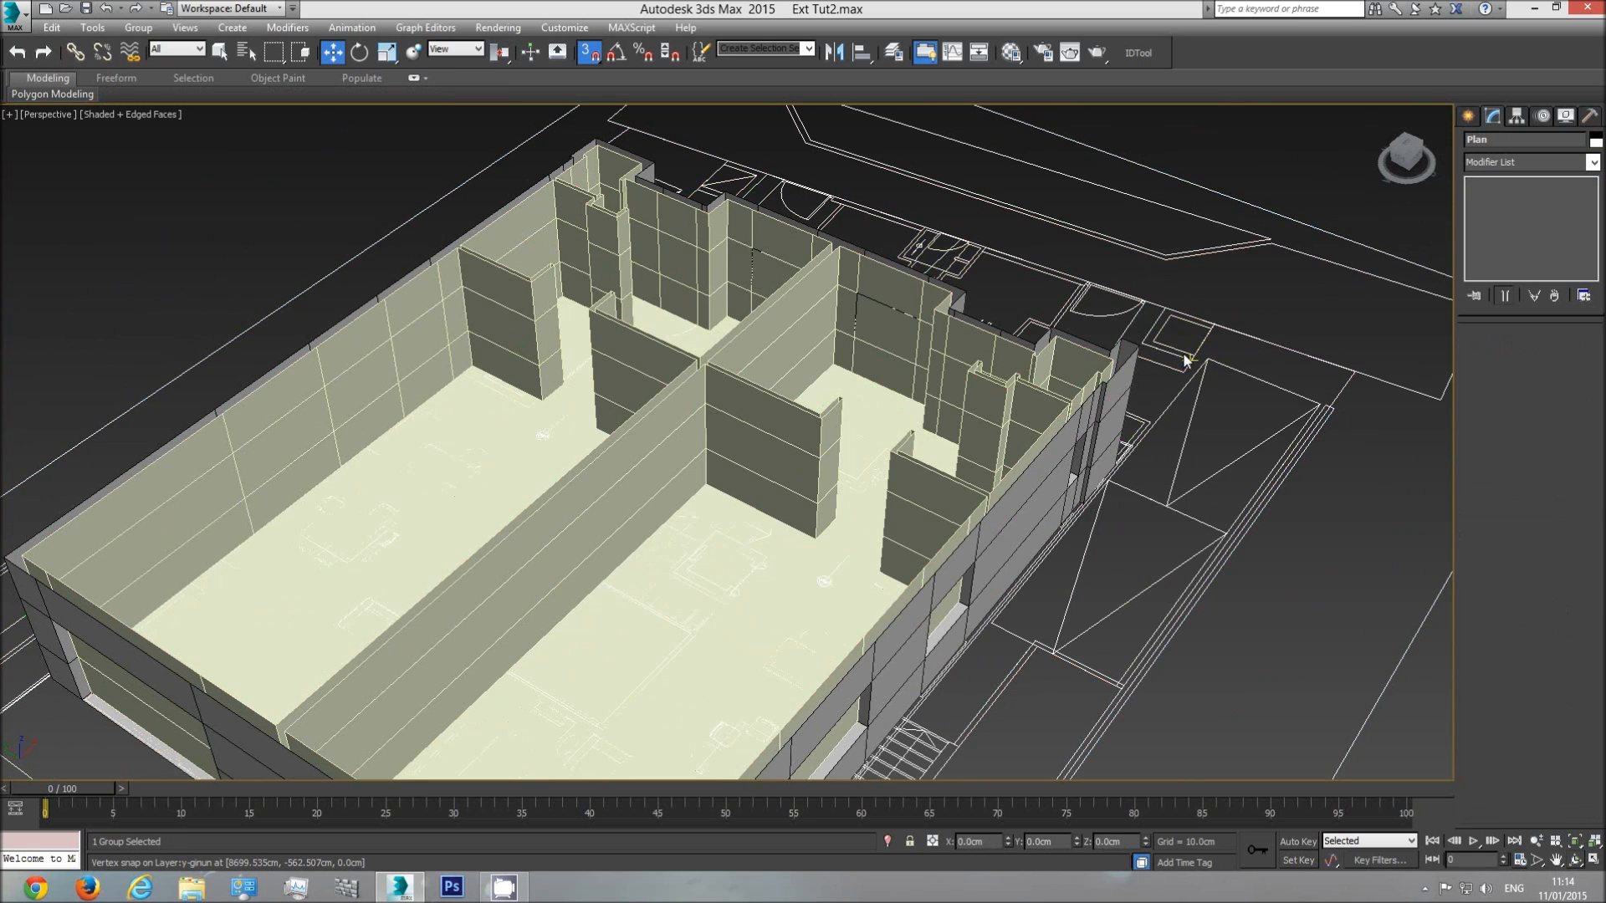
right_click(1180, 350)
left_click(1218, 302)
key("t")
scroll(855, 524, "down", 5)
left_click(856, 522)
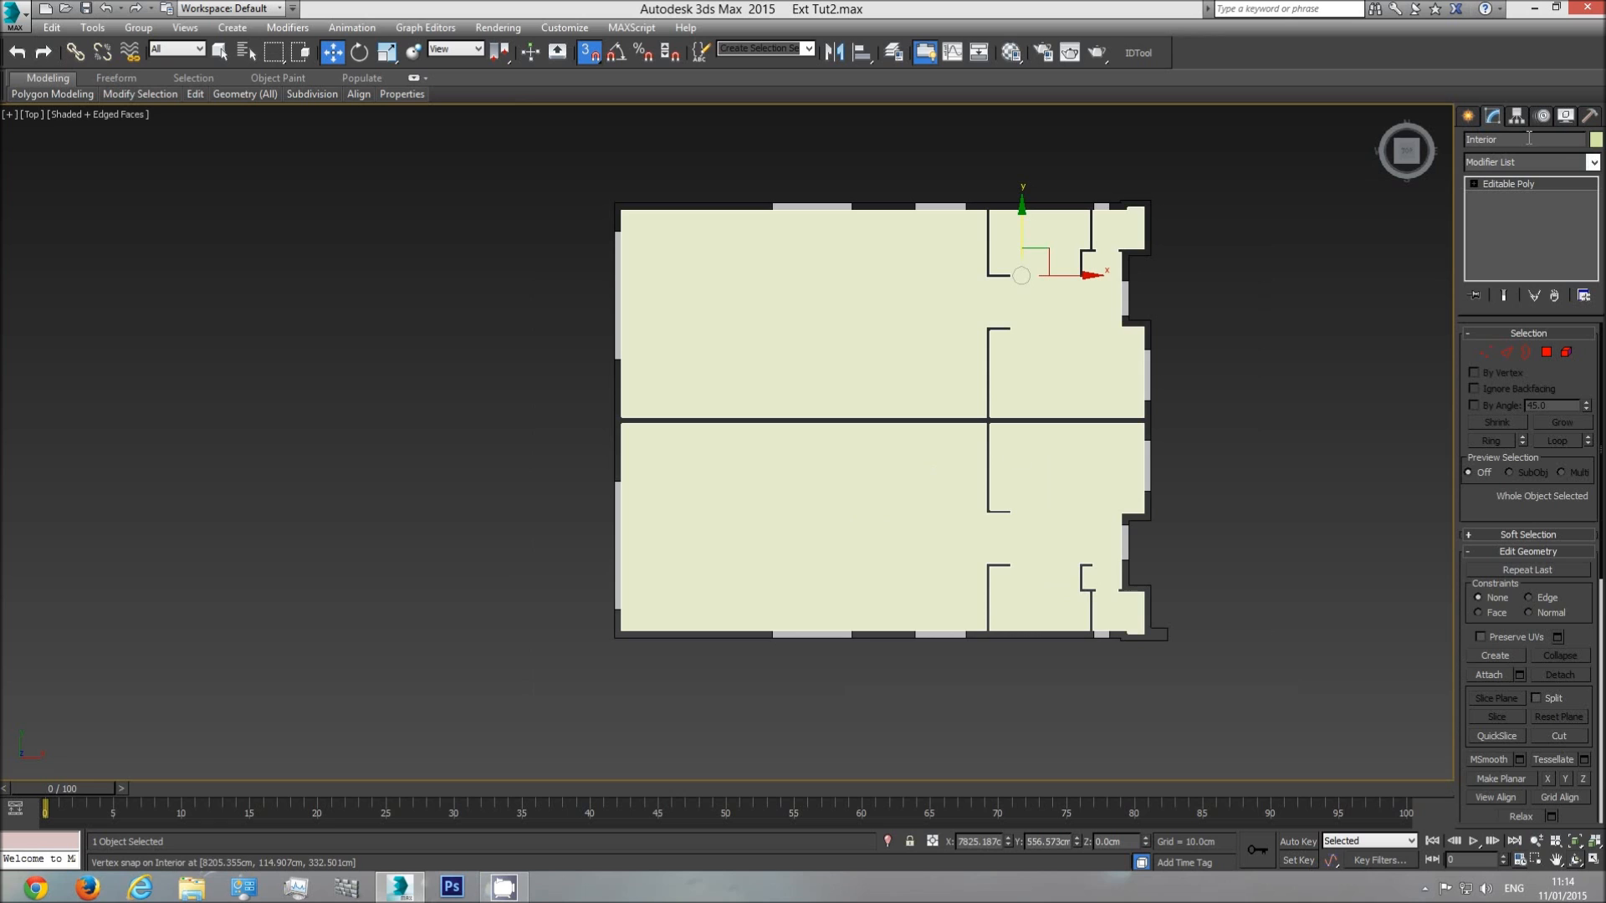
- Examine Interior's vertices in top wireframe display against the exterior walls' window and door edges around both units
left_click(1486, 352)
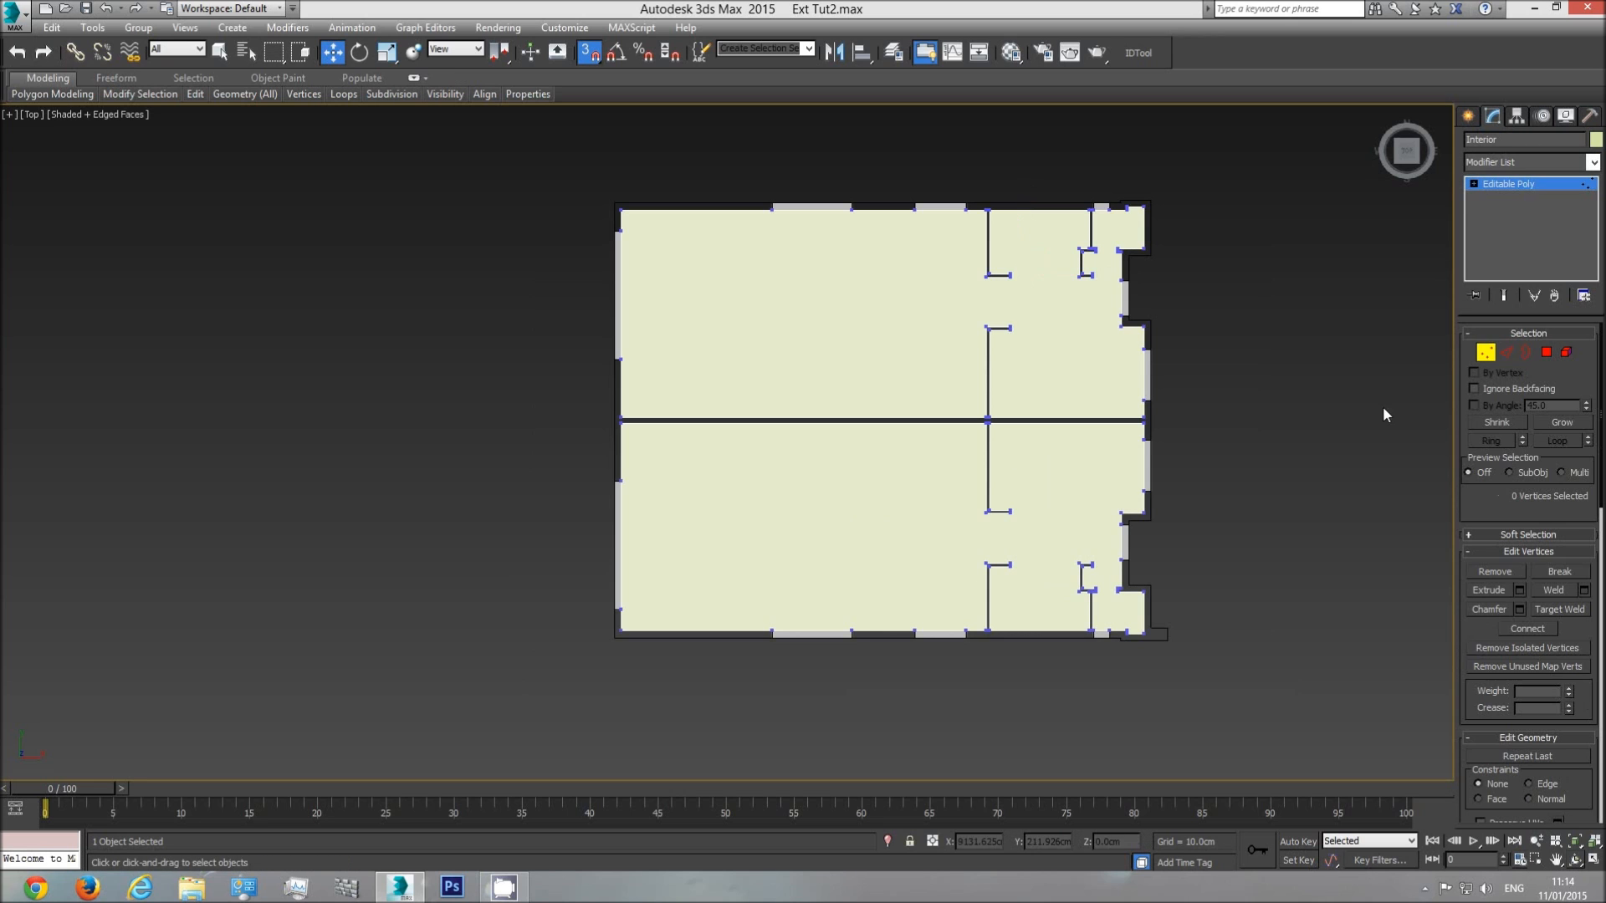
key("F3")
scroll(960, 644, "up", 5)
scroll(960, 627, "up", 2)
middle_click_drag(565, 563, 868, 558)
middle_click_drag(460, 431, 258, 631)
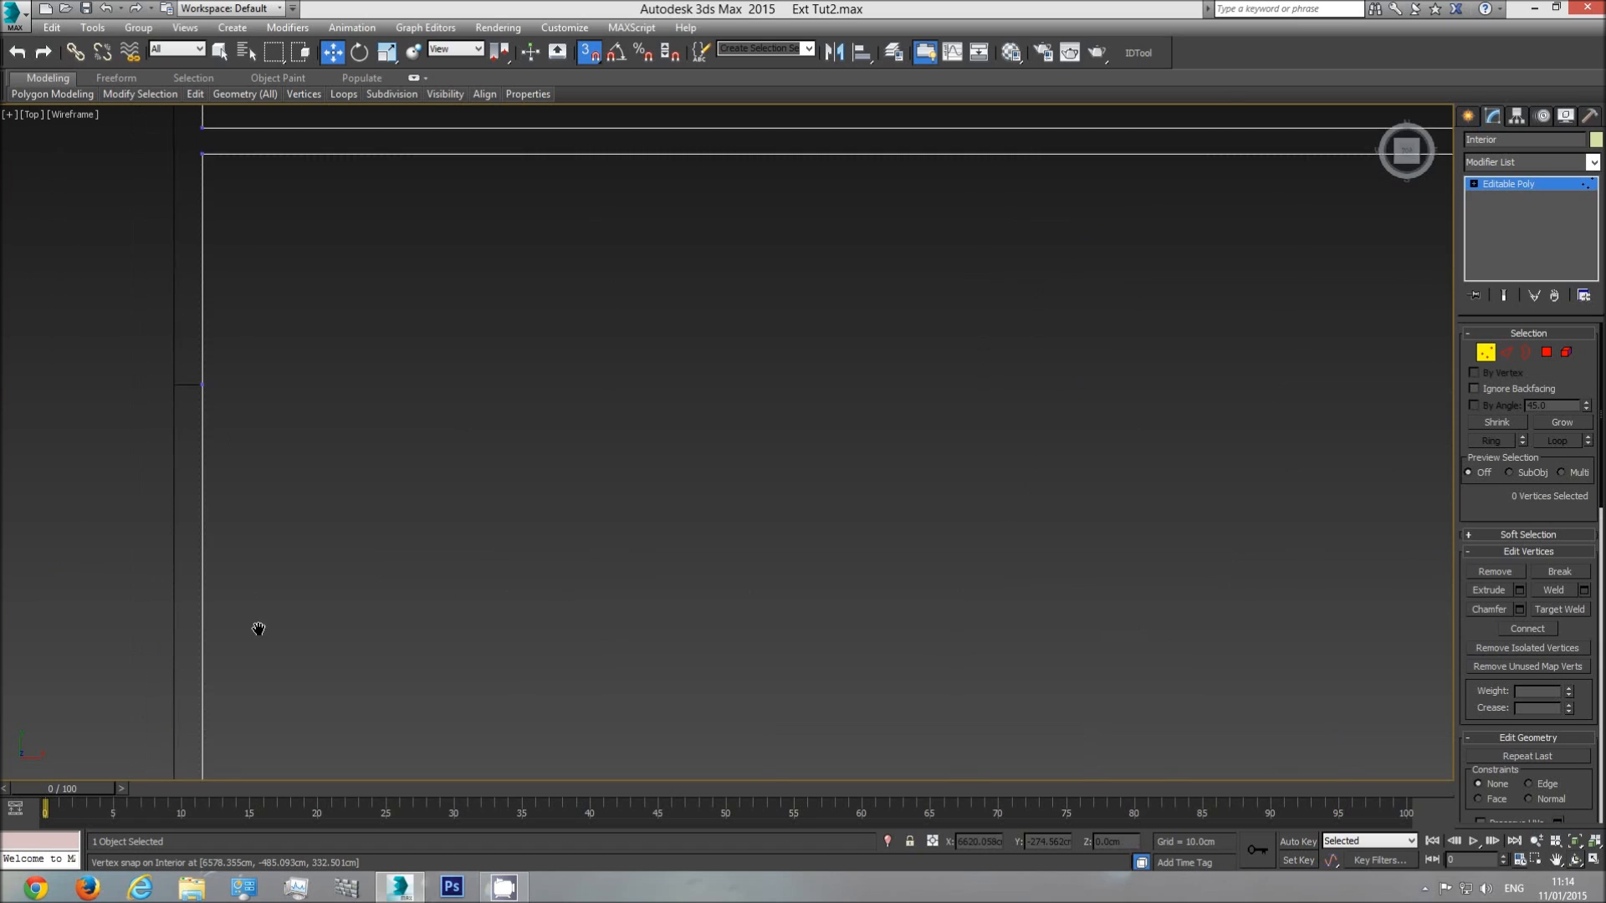
scroll(259, 630, "down", 3)
middle_click_drag(948, 153, 950, 426)
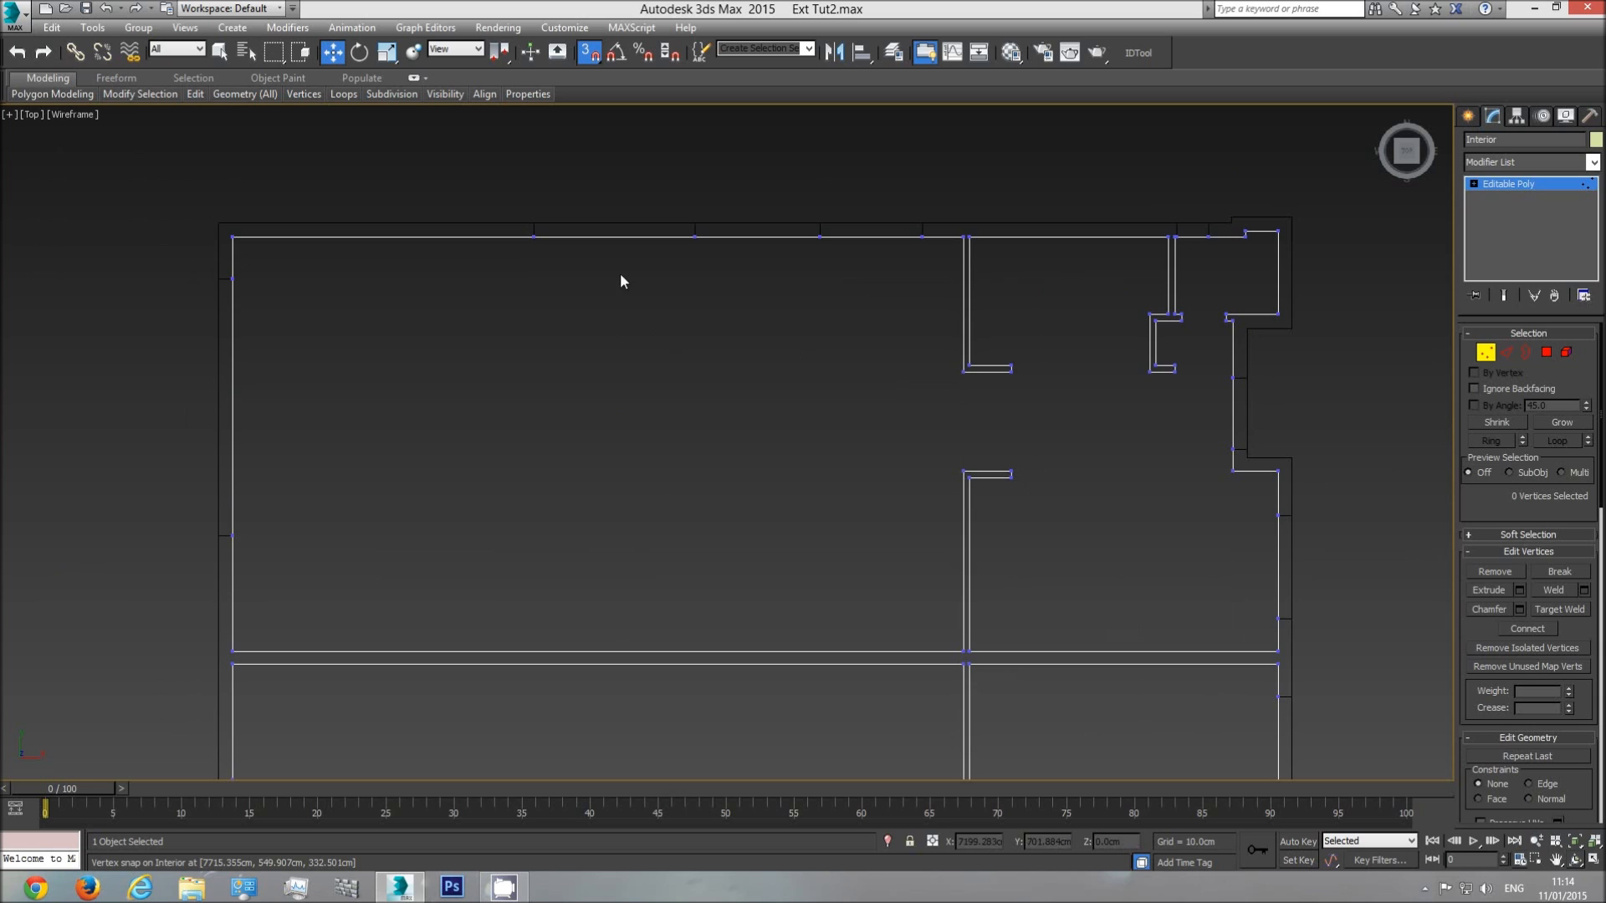
left_click(922, 238)
middle_click_drag(724, 516, 668, 300)
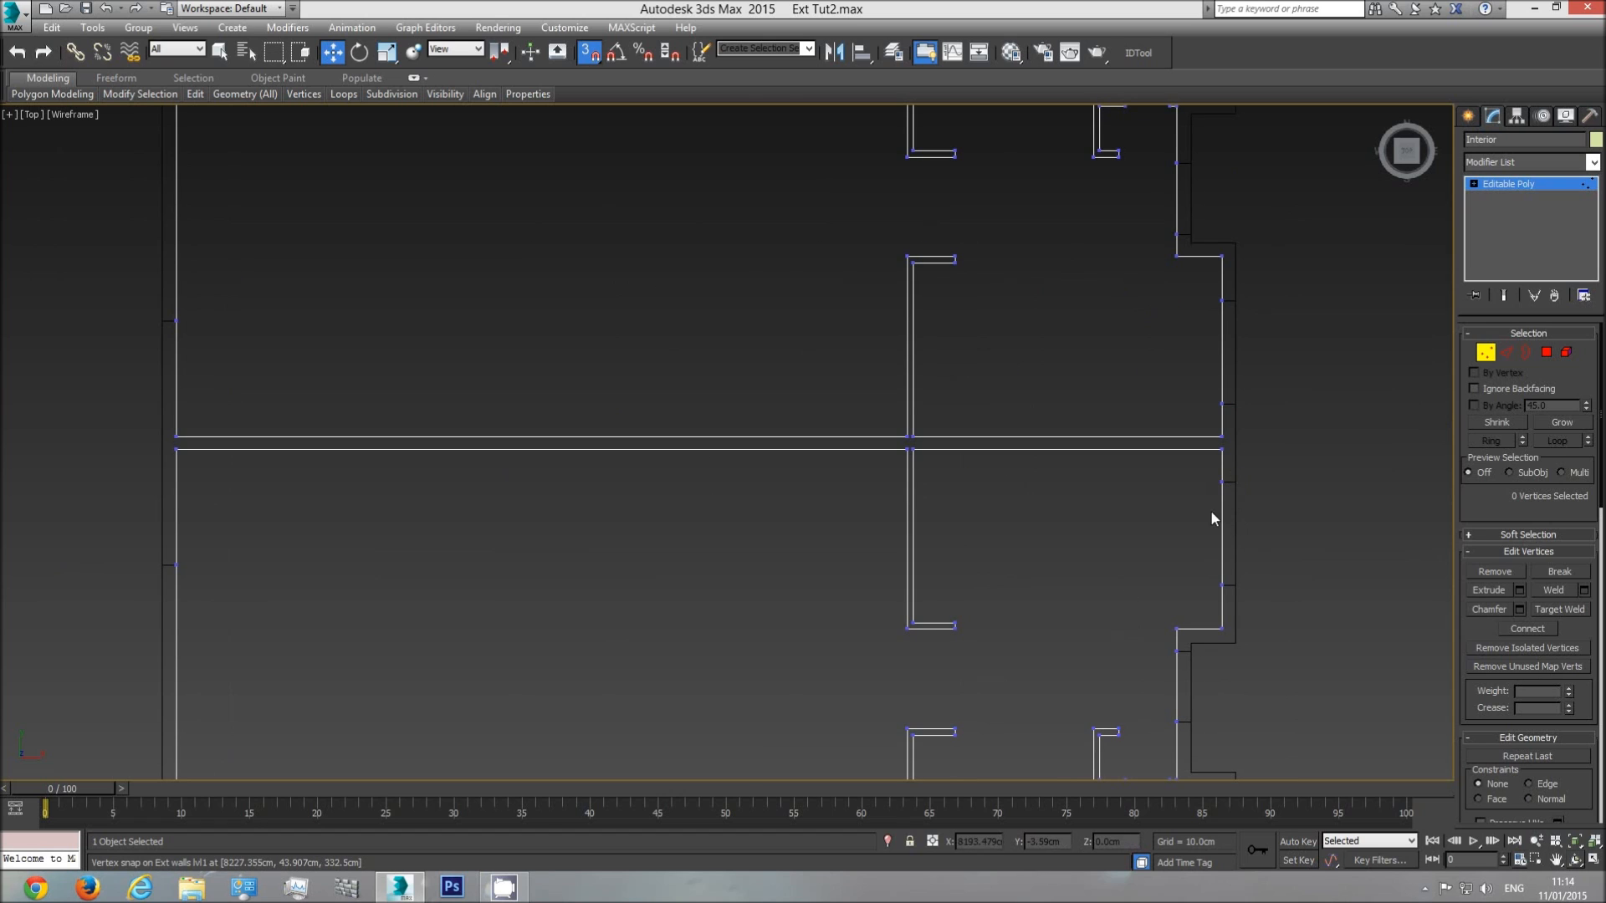
scroll(1051, 409, "up", 8)
middle_click_drag(1037, 521, 885, 315)
scroll(813, 525, "down", 3)
middle_click_drag(725, 566, 1277, 540)
scroll(1277, 540, "down", 2)
middle_click_drag(1265, 629, 947, 609)
scroll(946, 610, "up", 8)
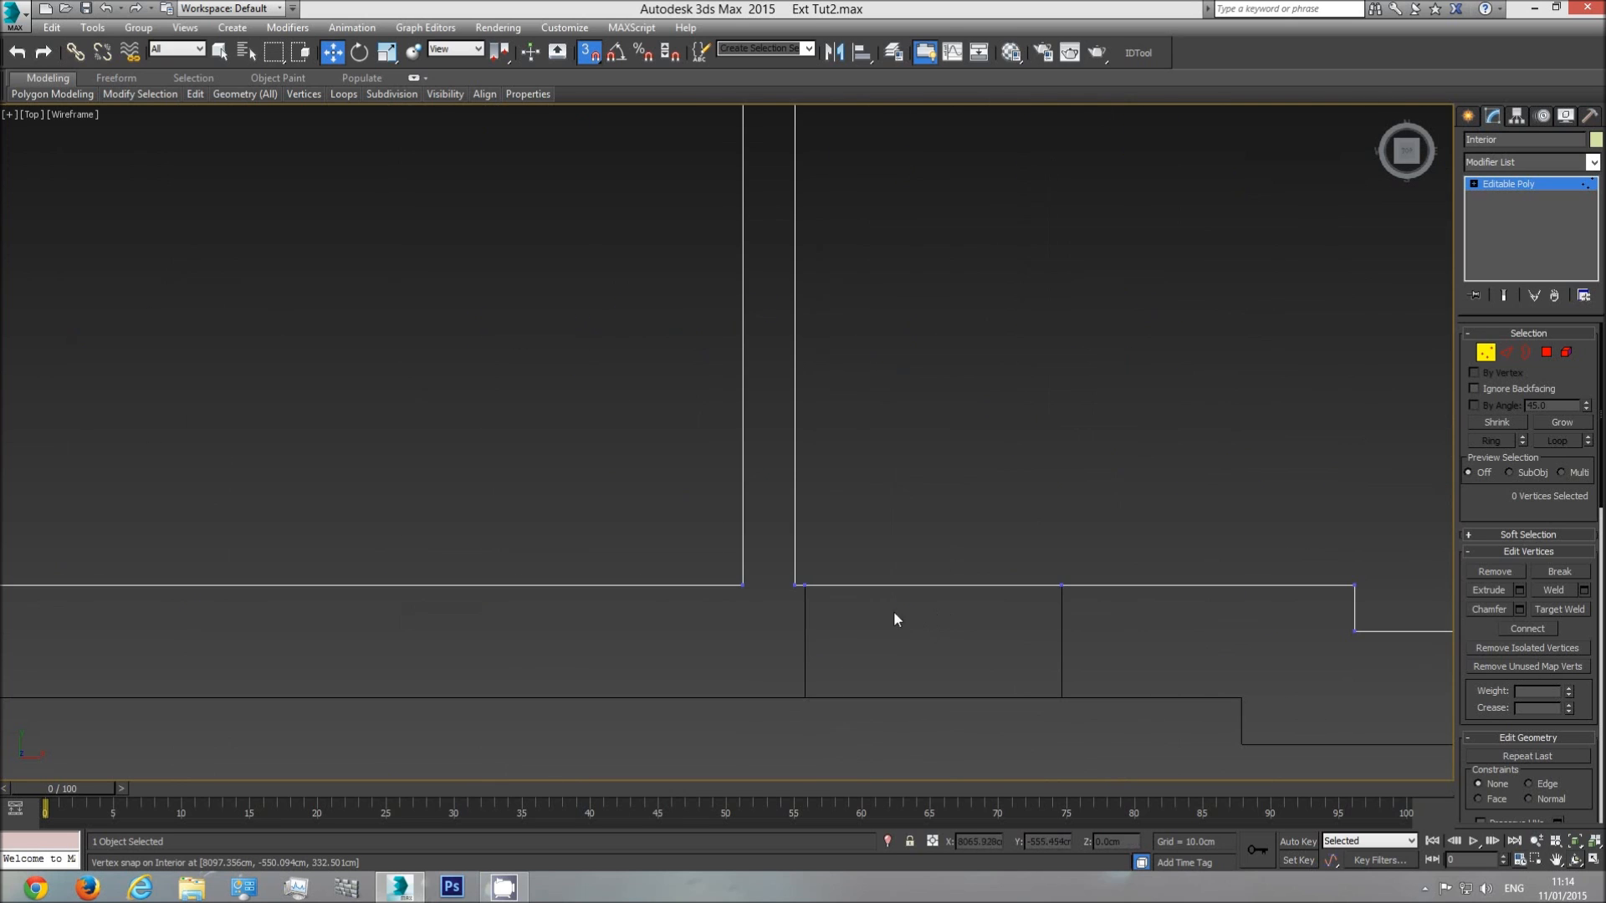
scroll(1118, 601, "down", 5)
middle_click_drag(1118, 600, 1352, 582)
middle_click_drag(573, 588, 874, 590)
scroll(779, 590, "up", 5)
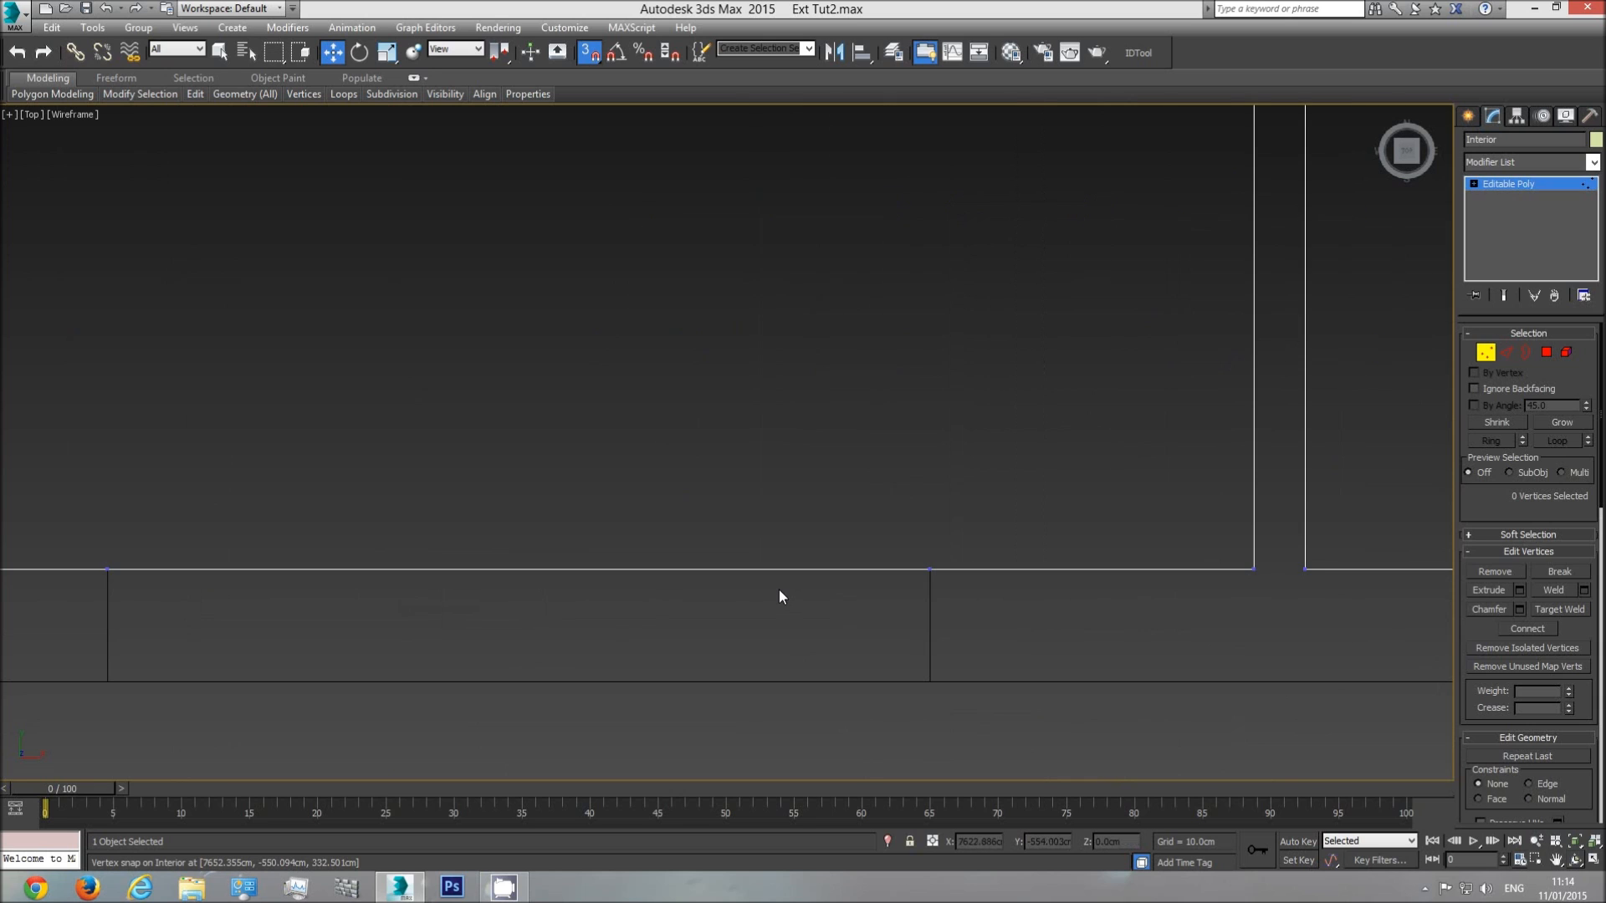
middle_click_drag(451, 583, 1132, 583)
scroll(1154, 577, "down", 6)
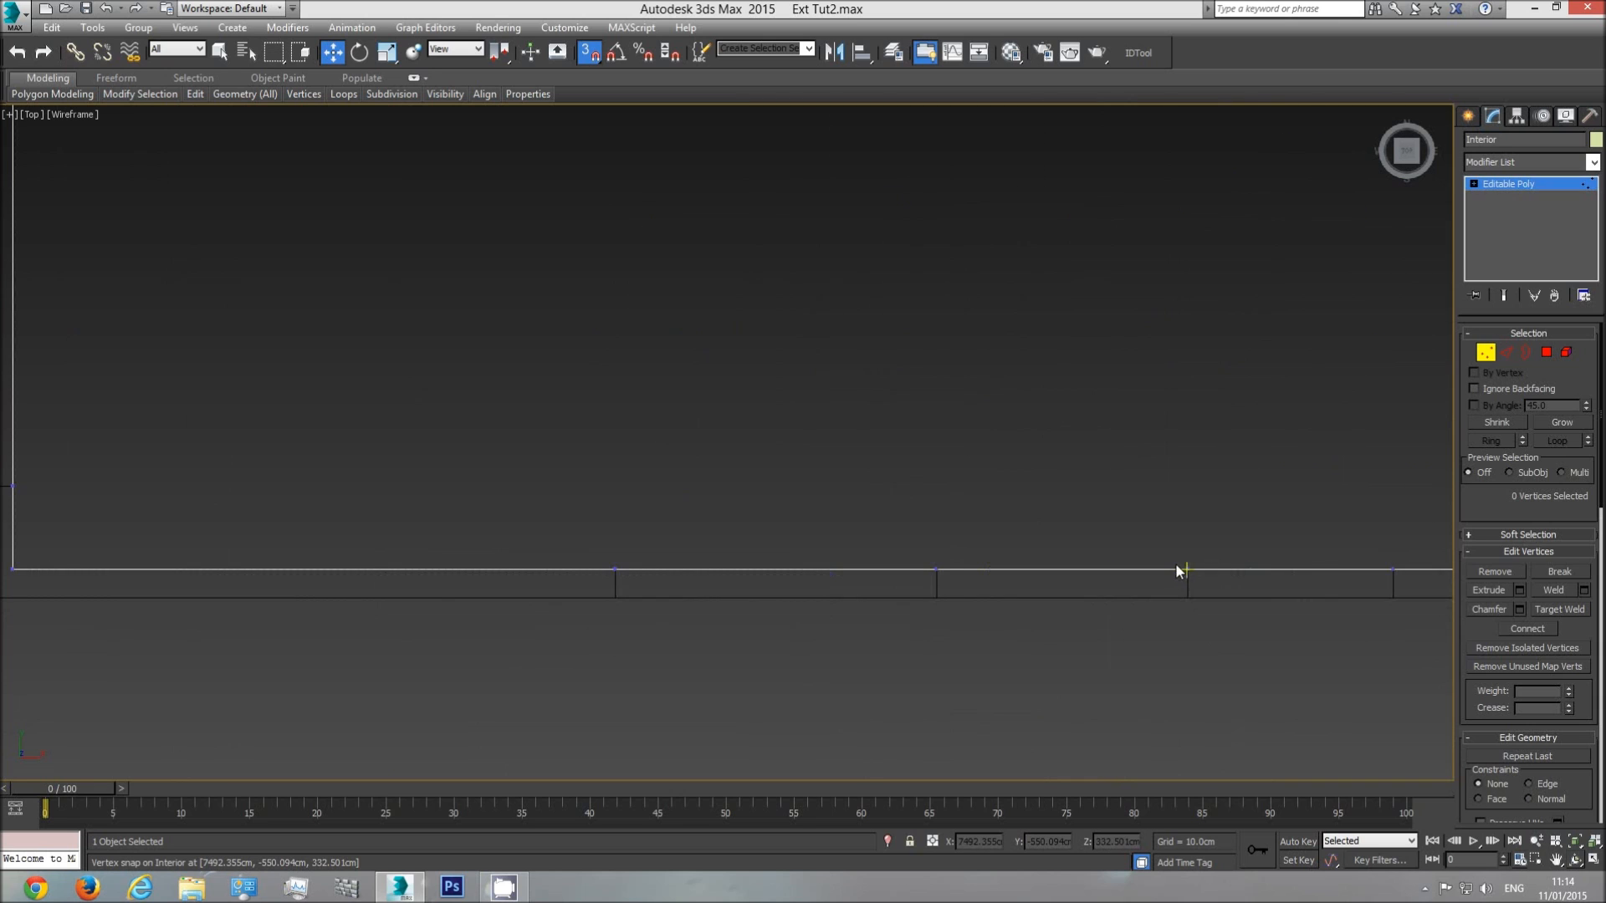
scroll(1176, 569, "down", 4)
- Return to a shaded perspective view of the building and switch Interior to polygon selection with the Select tool
key("p")
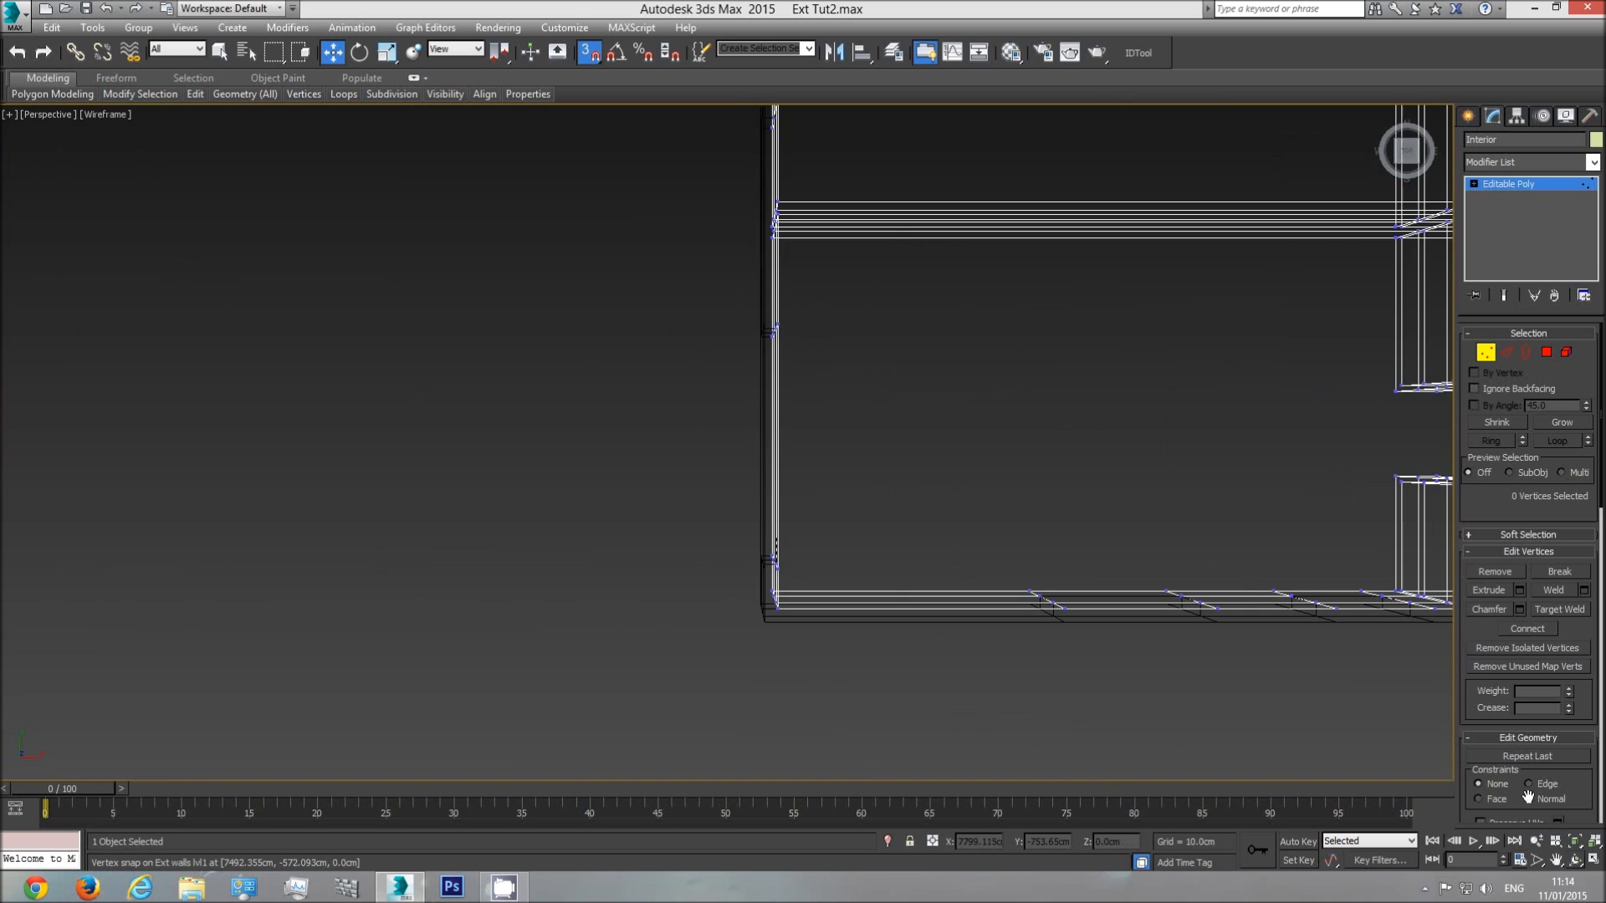
left_click(1576, 841)
left_click(1576, 859)
left_click_drag(854, 470, 918, 389)
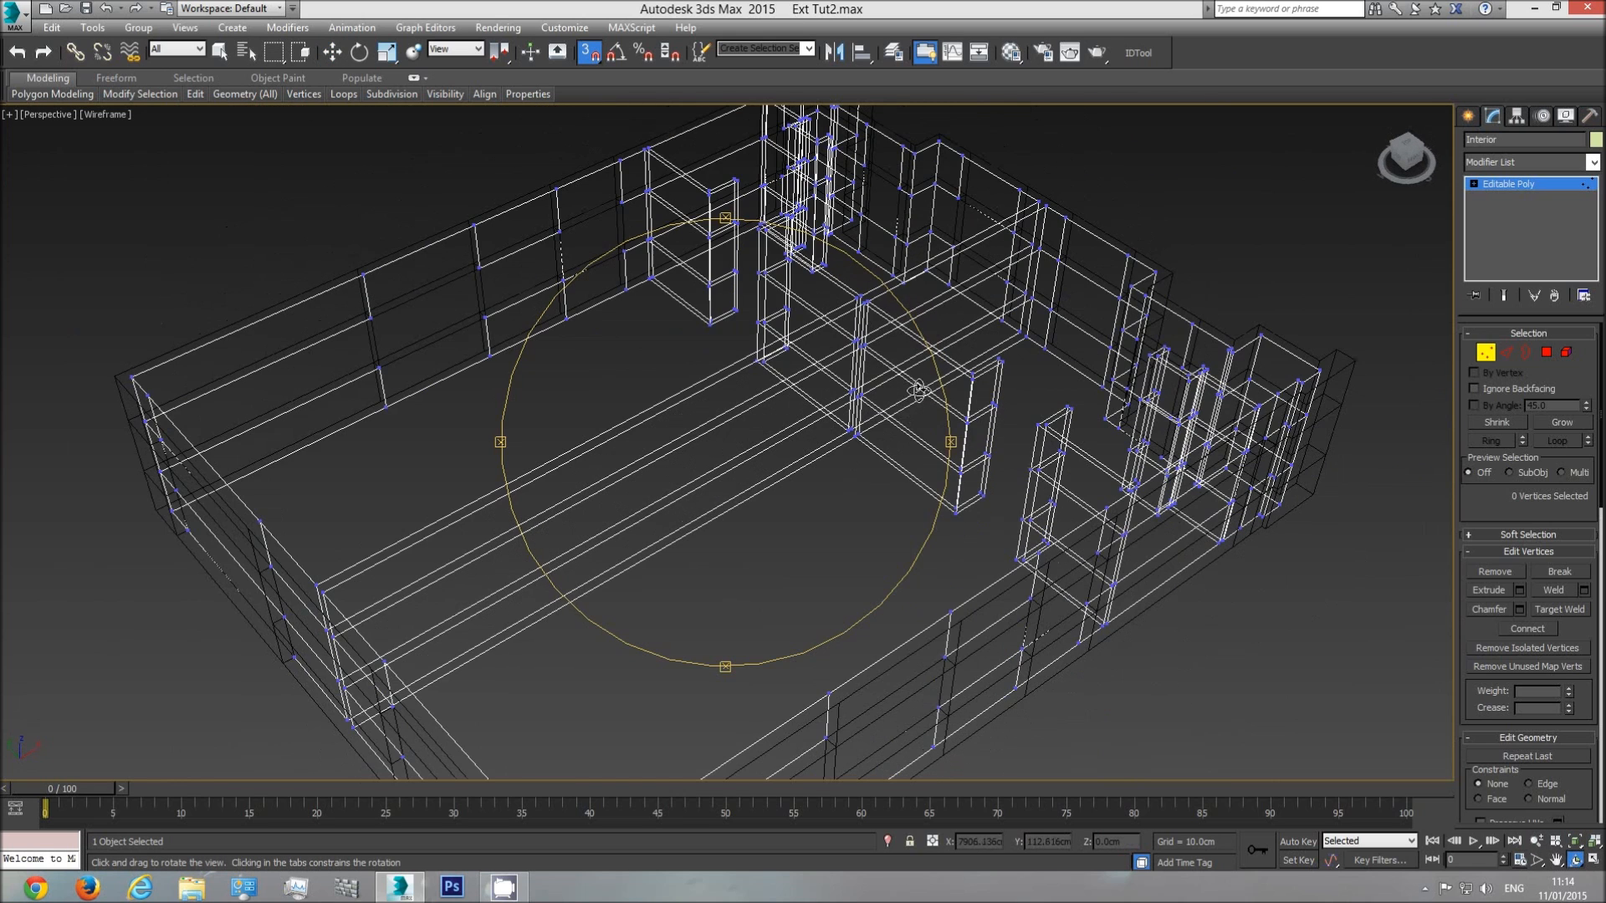
key("F3")
left_click_drag(858, 476, 800, 441)
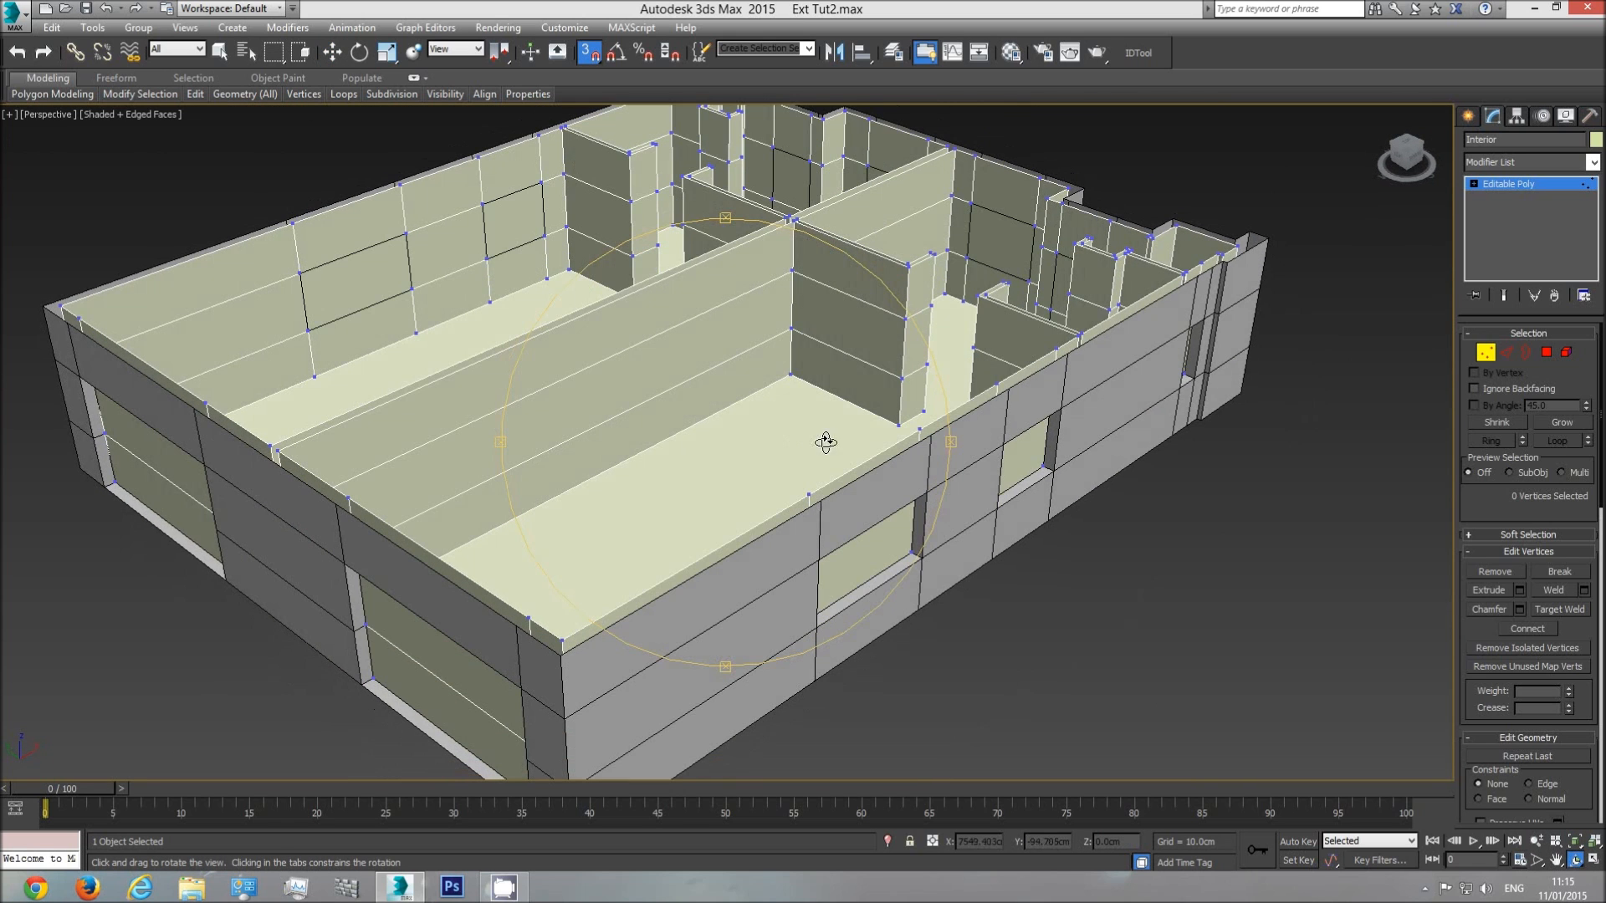
left_click(1546, 352)
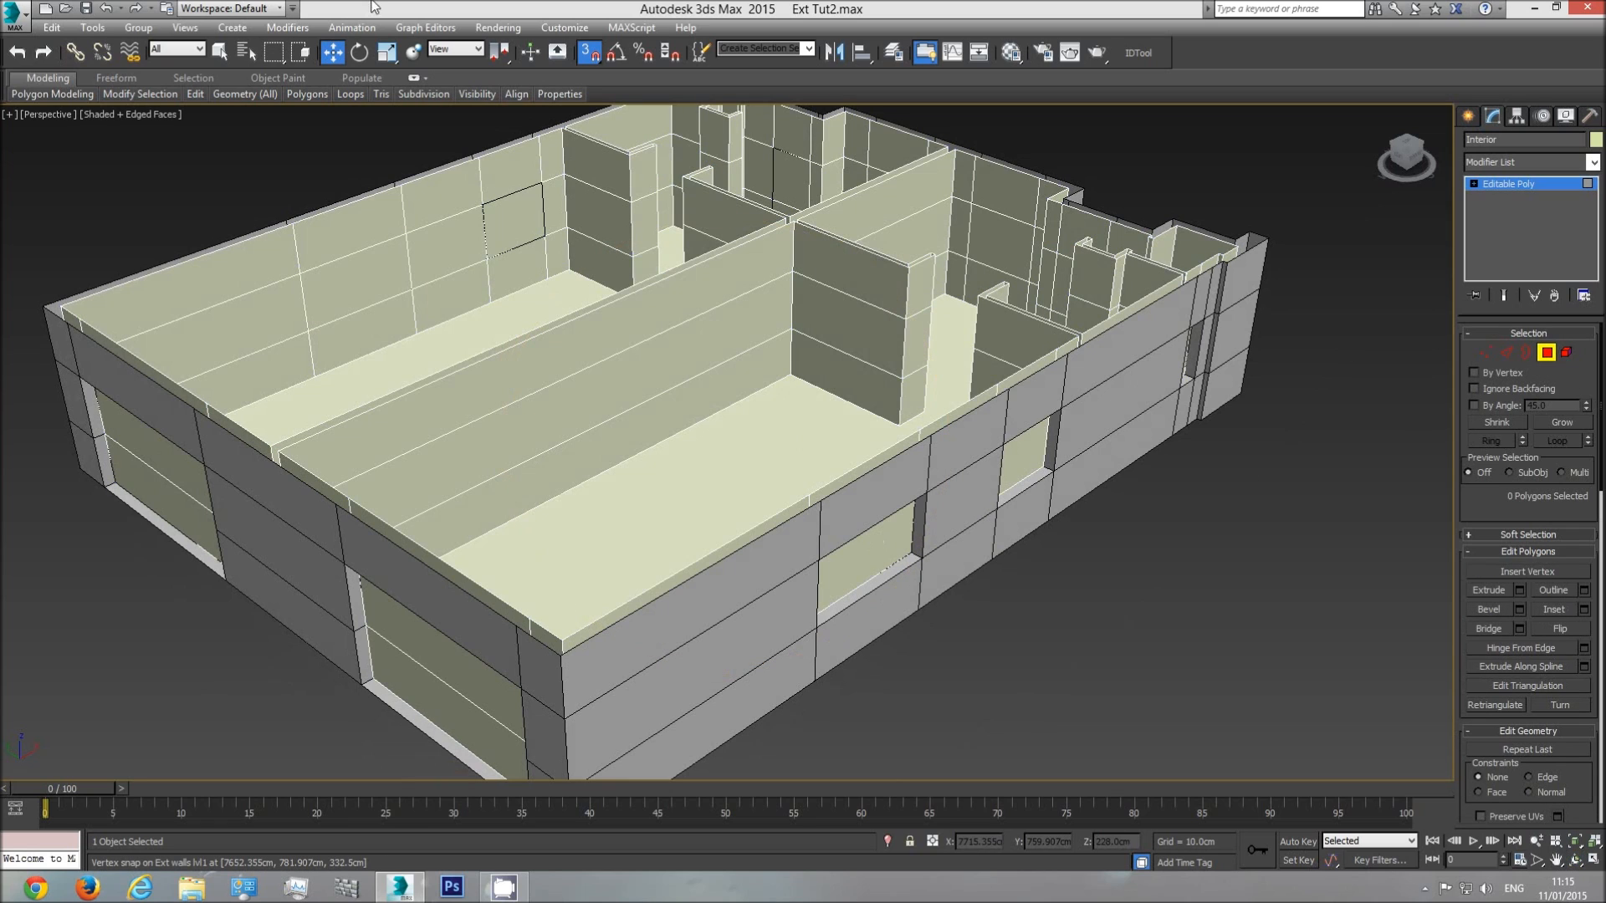
left_click(221, 52)
left_click(883, 558)
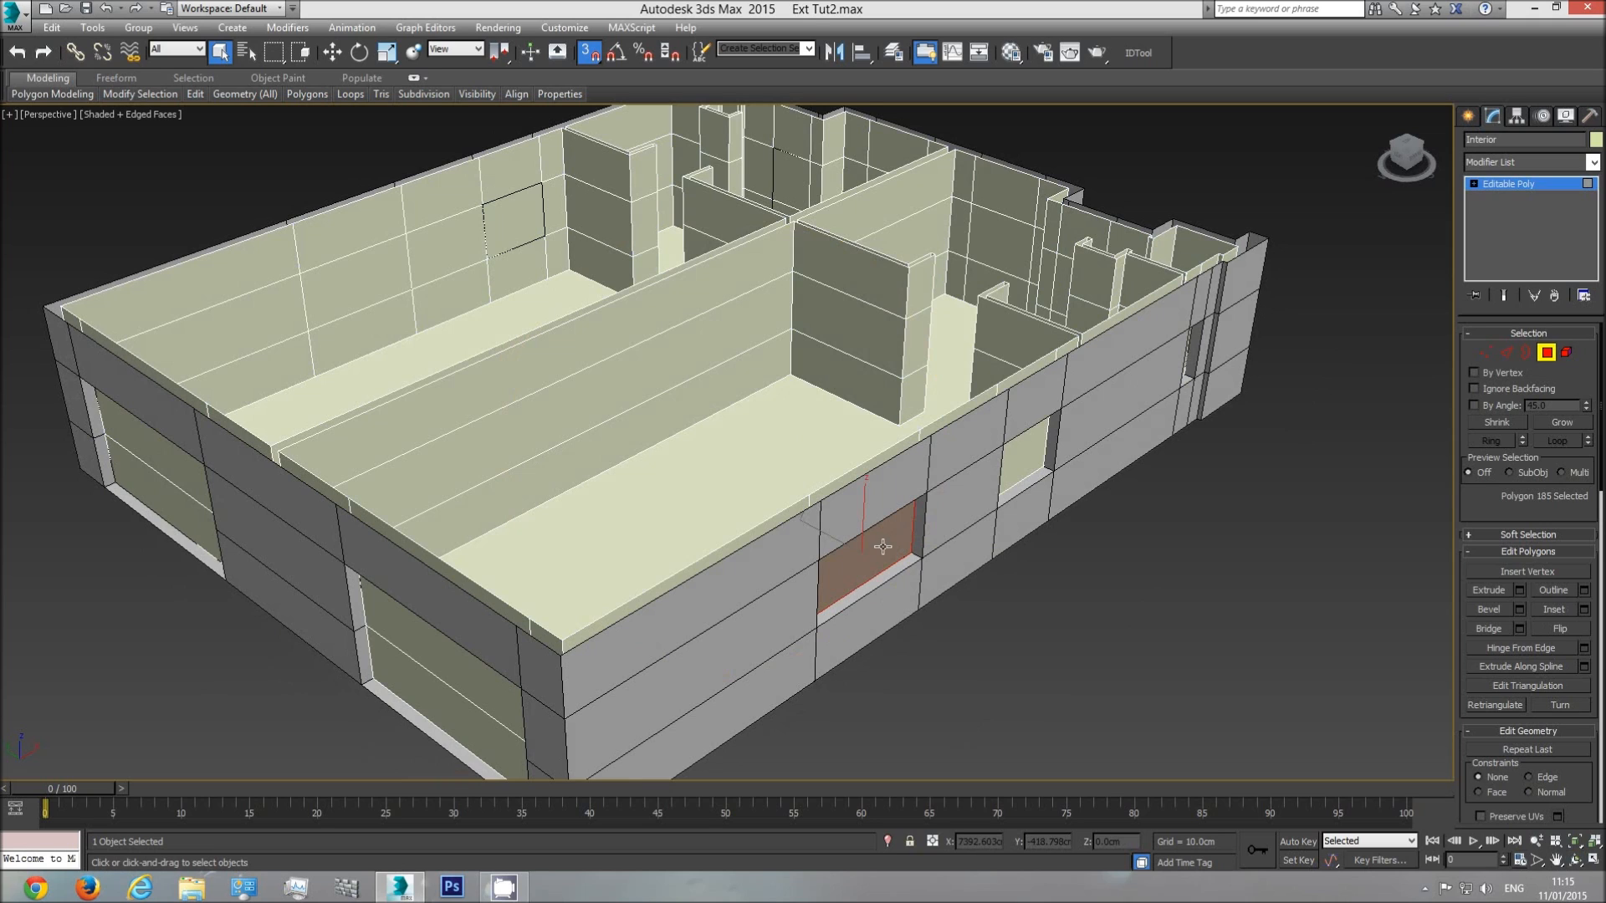
left_click(883, 547)
key("Delete")
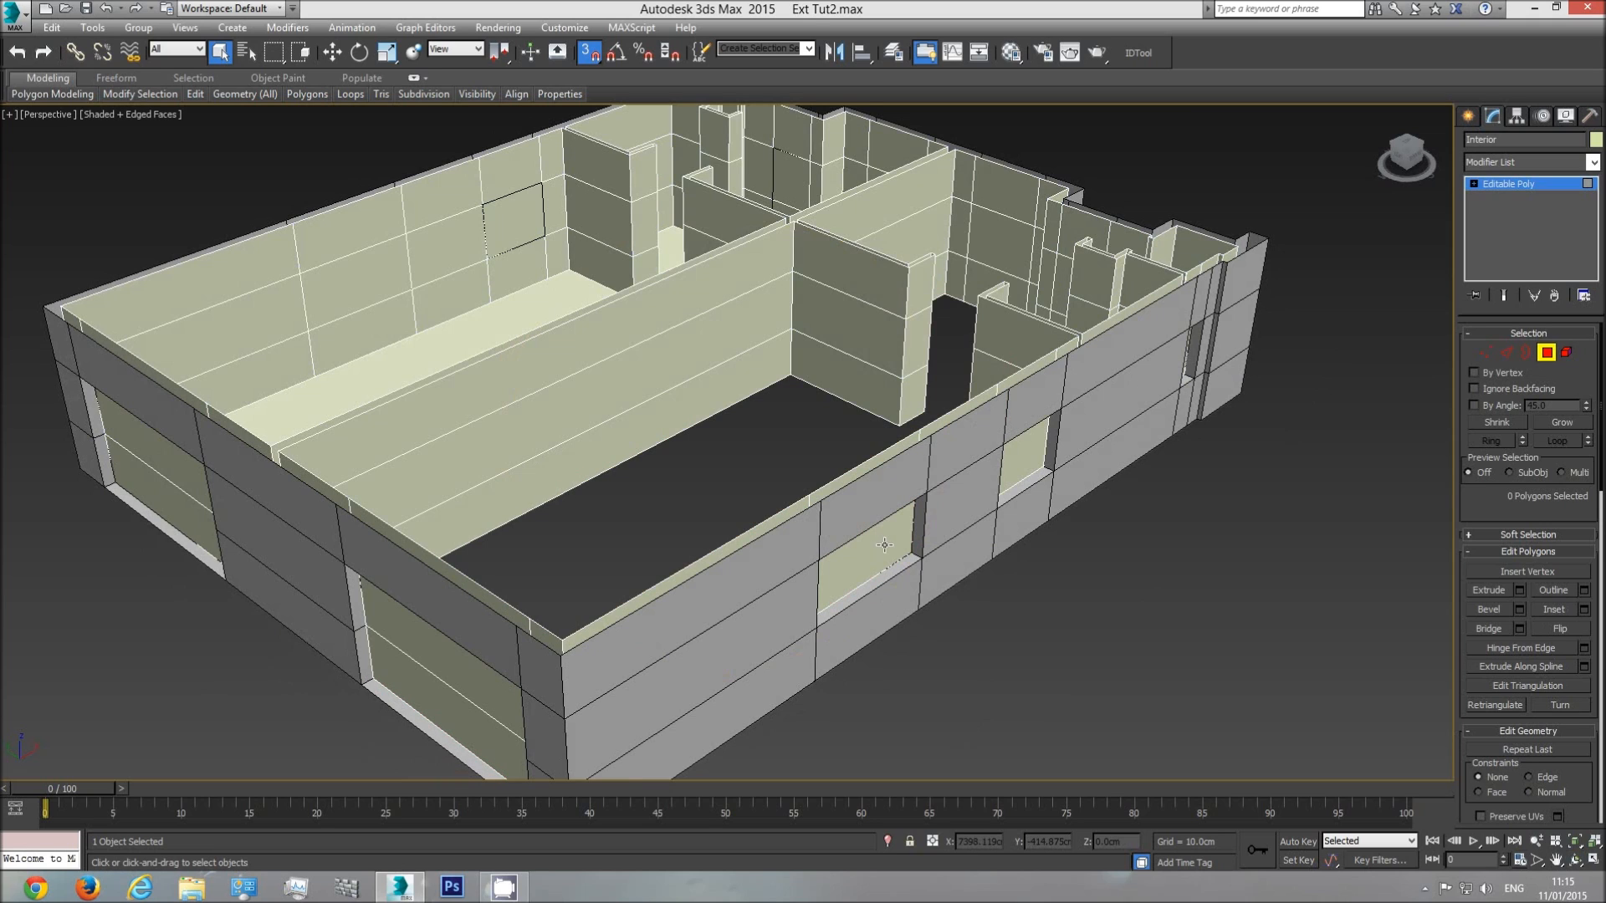
key("ctrl+z")
- Delete the Interior polygons covering the three window openings along the lower unit's long side wall
left_click(870, 548)
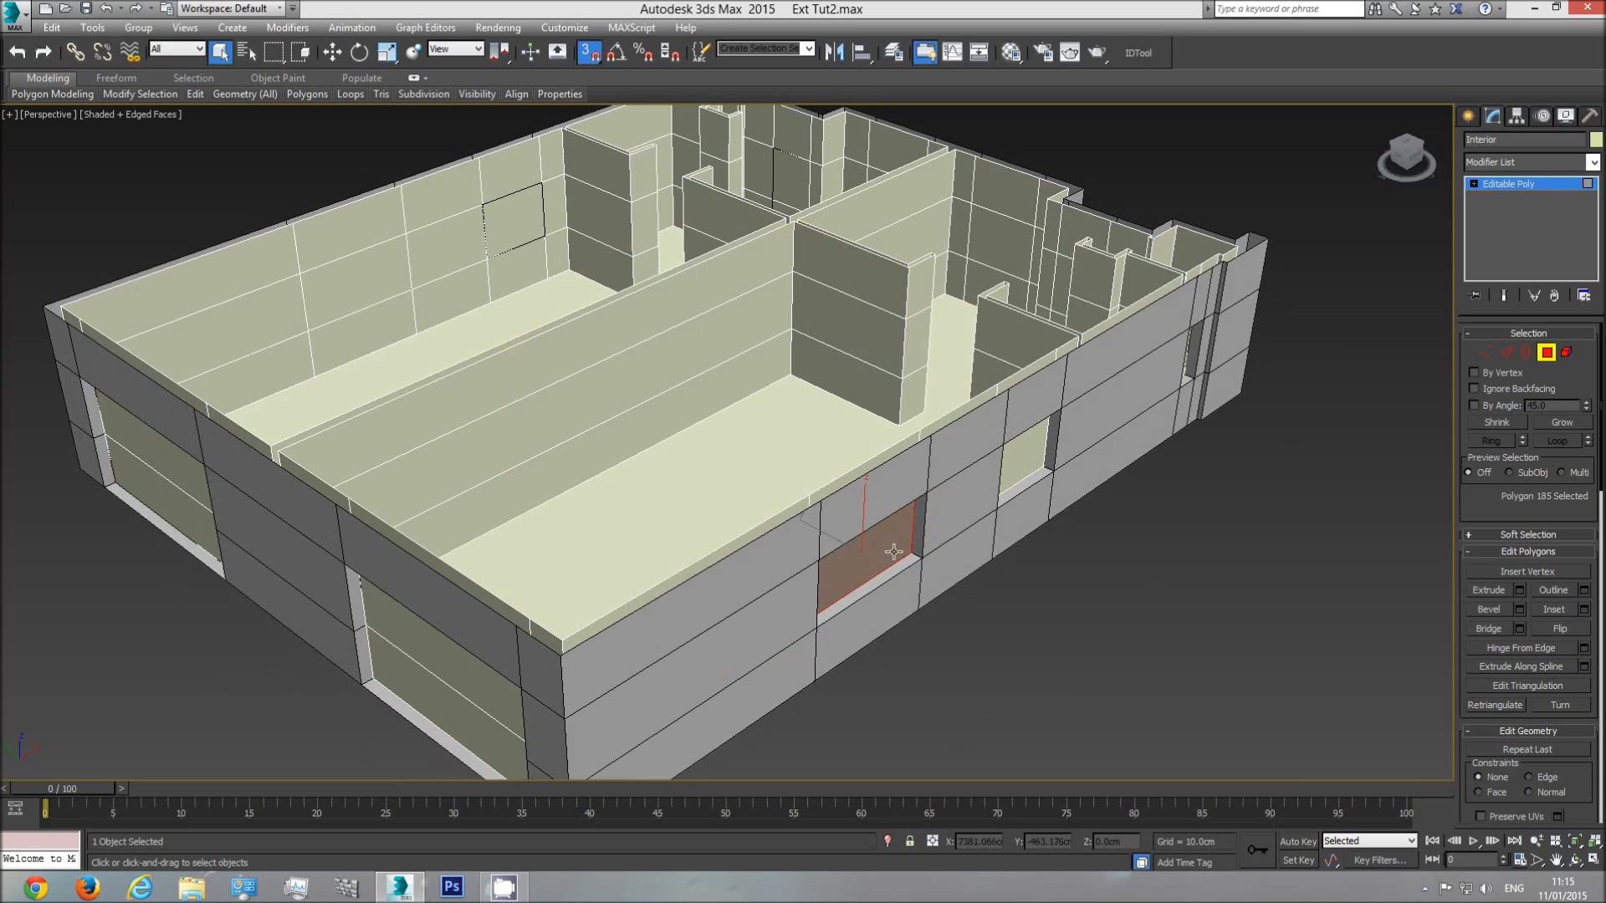
key("Delete")
left_click(1033, 458)
key("Delete")
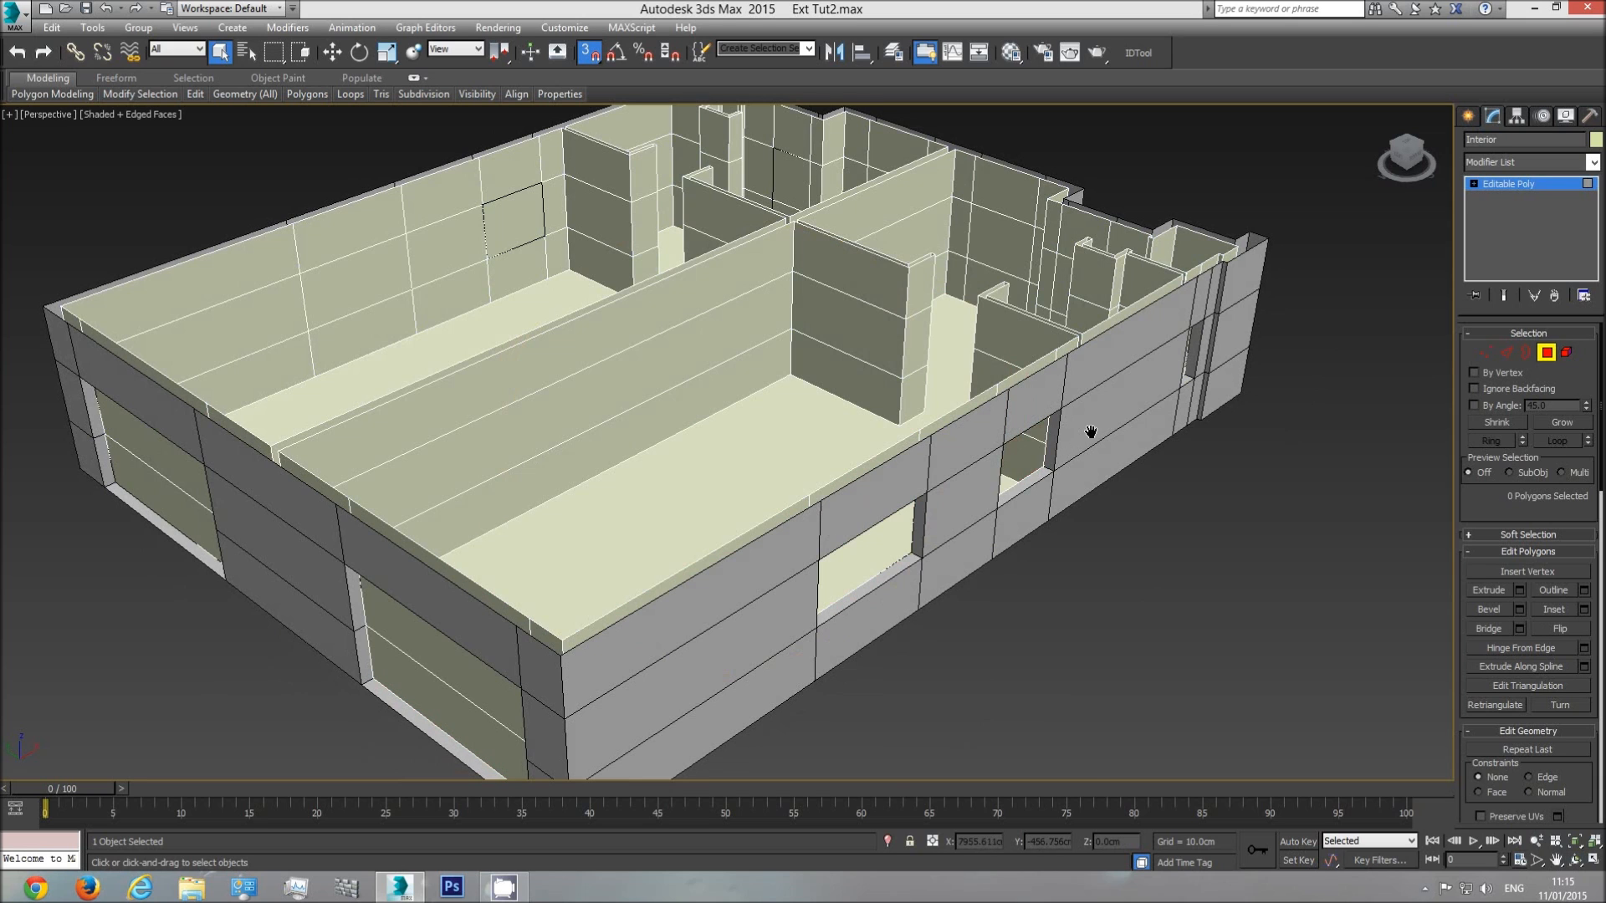
middle_click_drag(1087, 432, 725, 377)
scroll(726, 377, "up", 3)
left_click(760, 408)
key("Delete")
- Delete the two Interior polygons covering the large opening in the lower unit's end wall
scroll(759, 407, "down", 5)
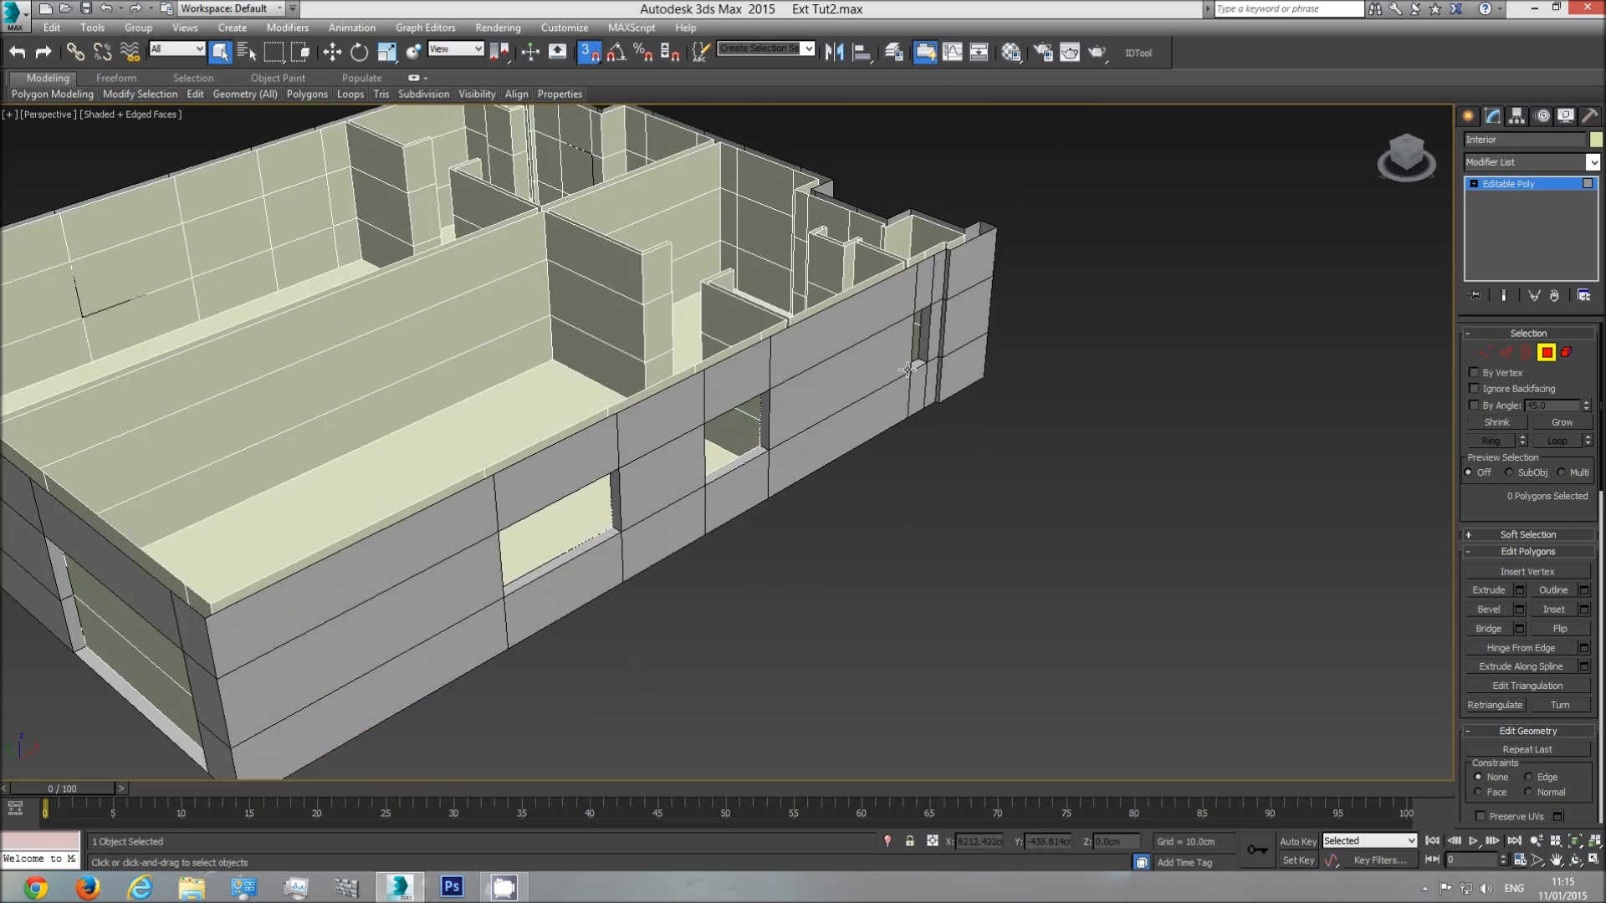
middle_click_drag(585, 590, 693, 544)
scroll(693, 544, "up", 3)
left_click(669, 469)
key("Delete")
left_click(669, 519)
key("Delete")
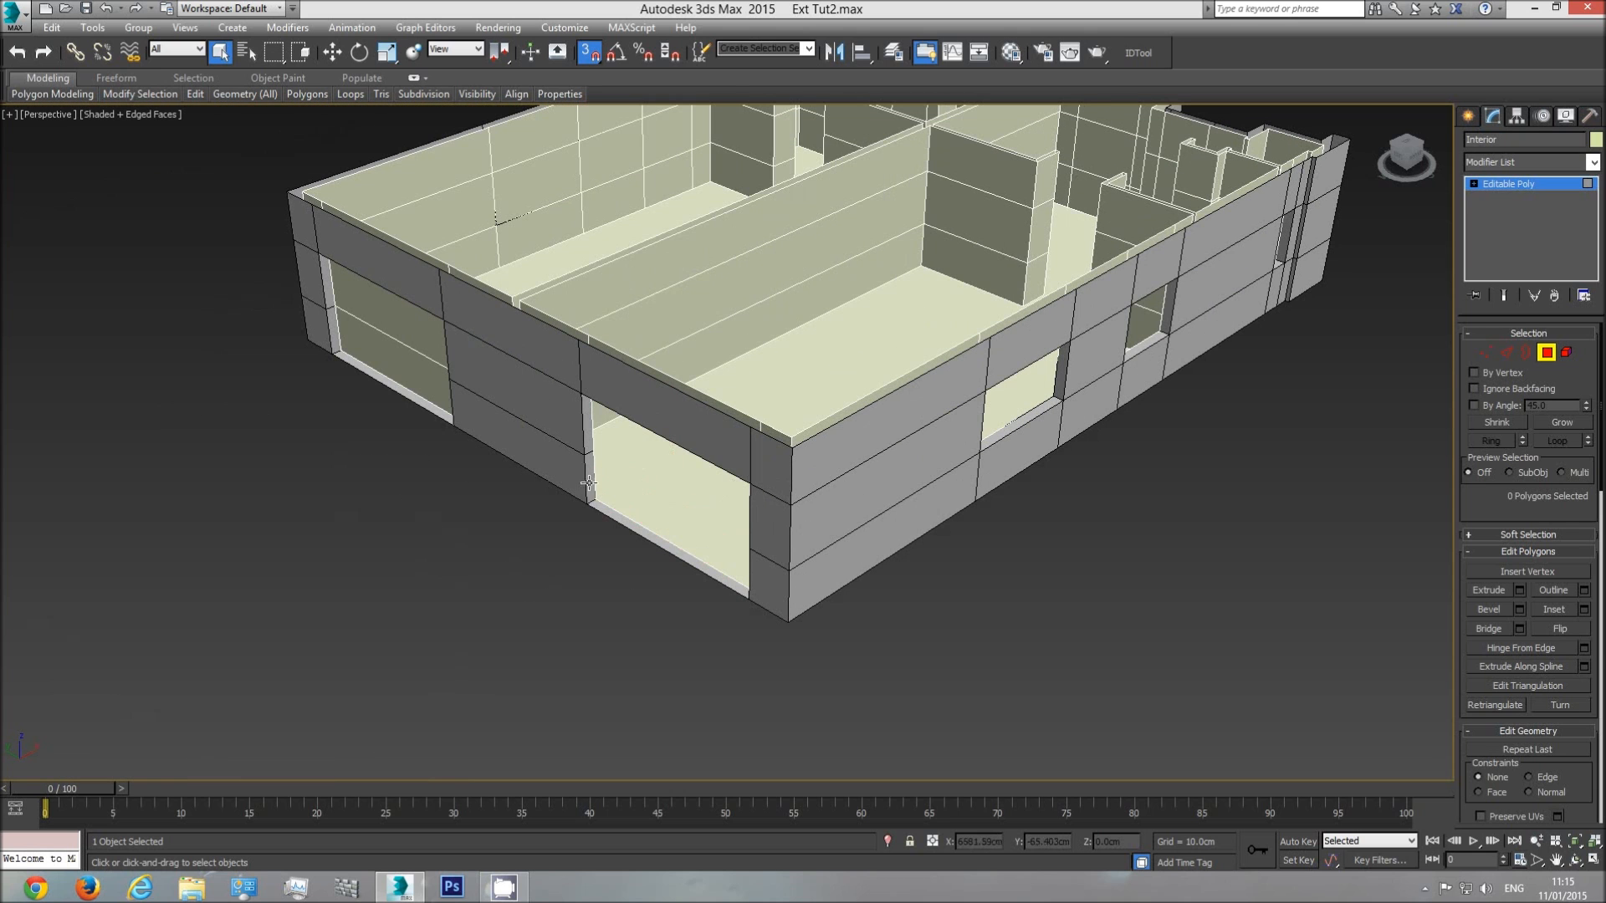
- Delete the Interior polygons covering both entrance doorways and the two windows between them on the entrance facade
scroll(660, 579, "down", 3)
middle_click_drag(660, 579, 363, 777)
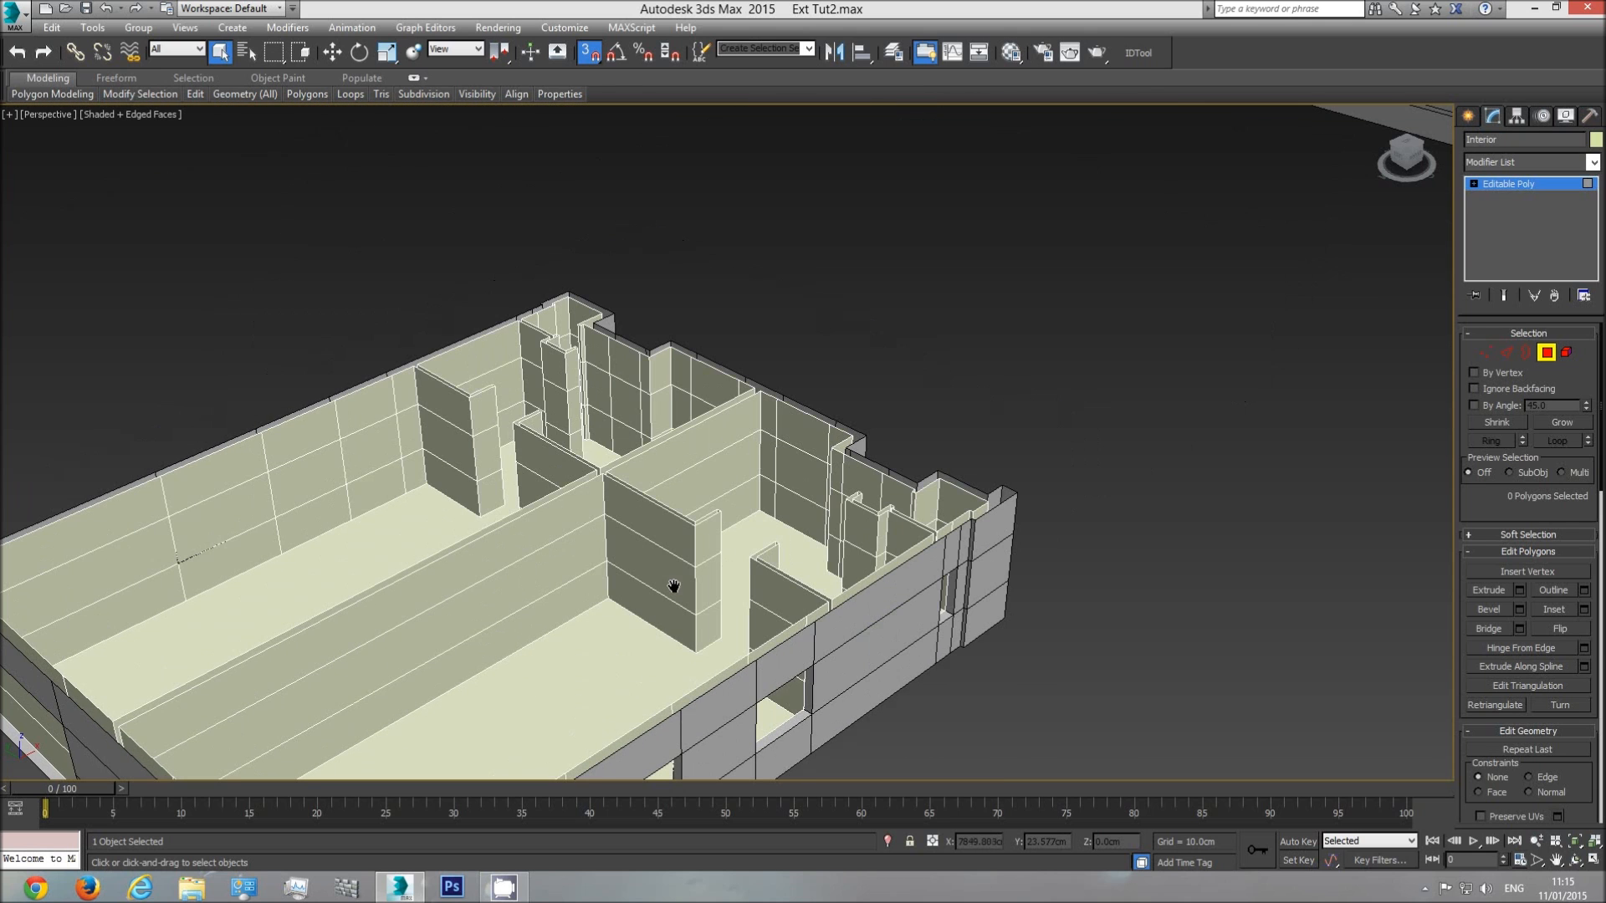
left_click(1574, 859)
left_click_drag(819, 585, 358, 518)
right_click(358, 519)
left_click(358, 519)
key("Delete")
left_click(372, 590)
key("Delete")
left_click(538, 529)
key("Delete")
left_click(808, 474)
key("Delete")
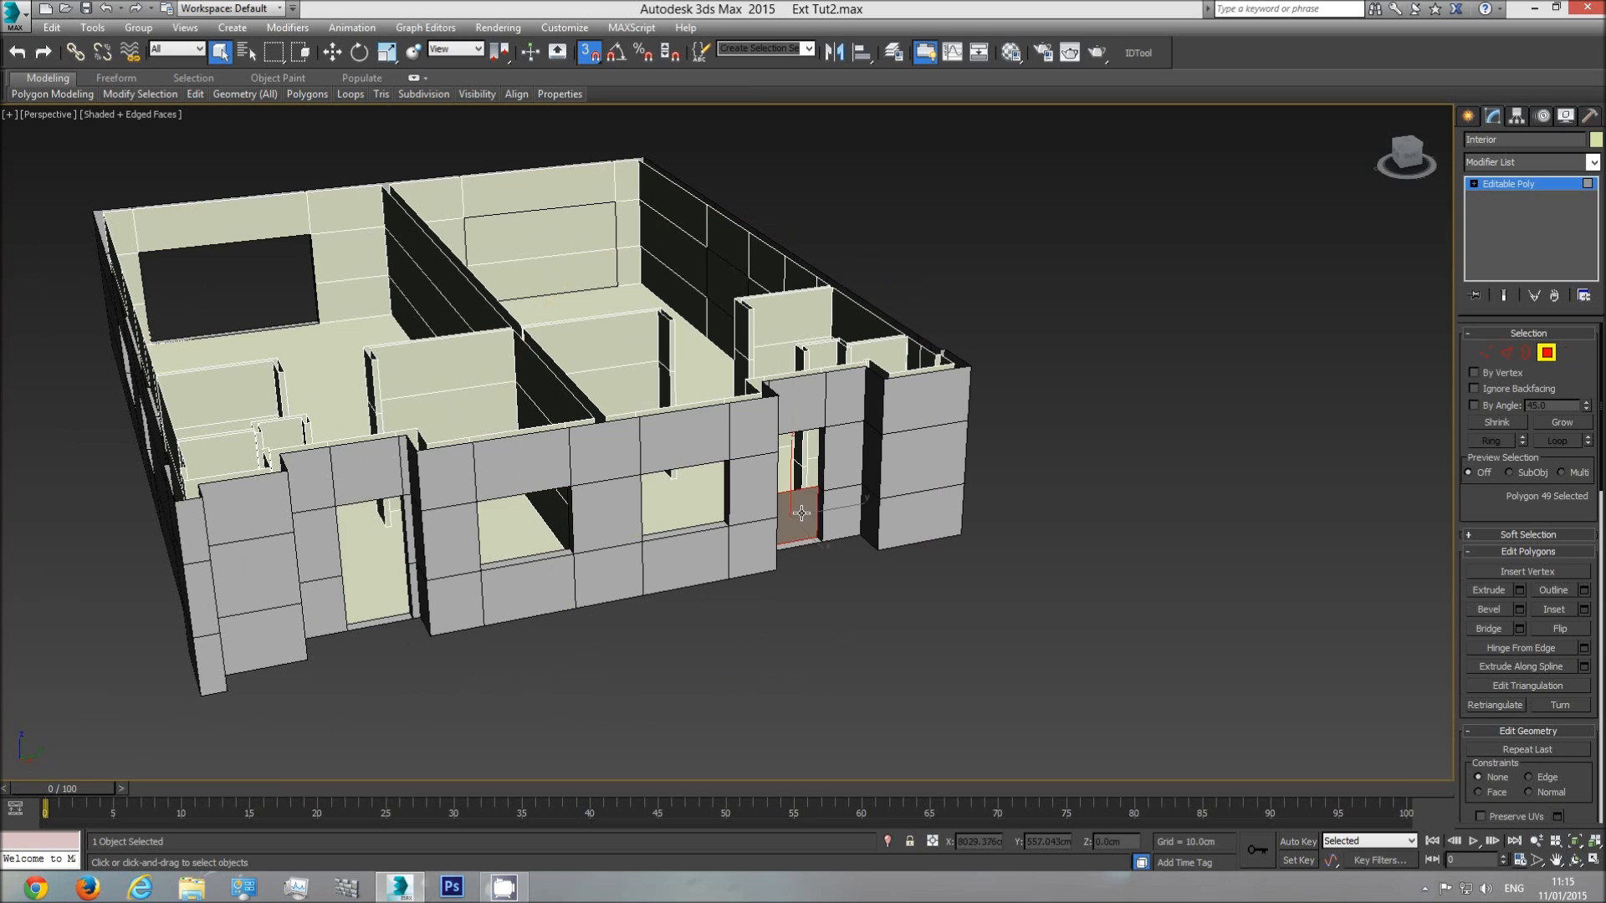
- Delete the Interior polygons covering the second unit's remaining openings, including the large one in its end wall
middle_click_drag(995, 558, 943, 582, "alt")
key("ctrl+r")
left_click_drag(758, 447, 636, 447)
right_click(404, 596)
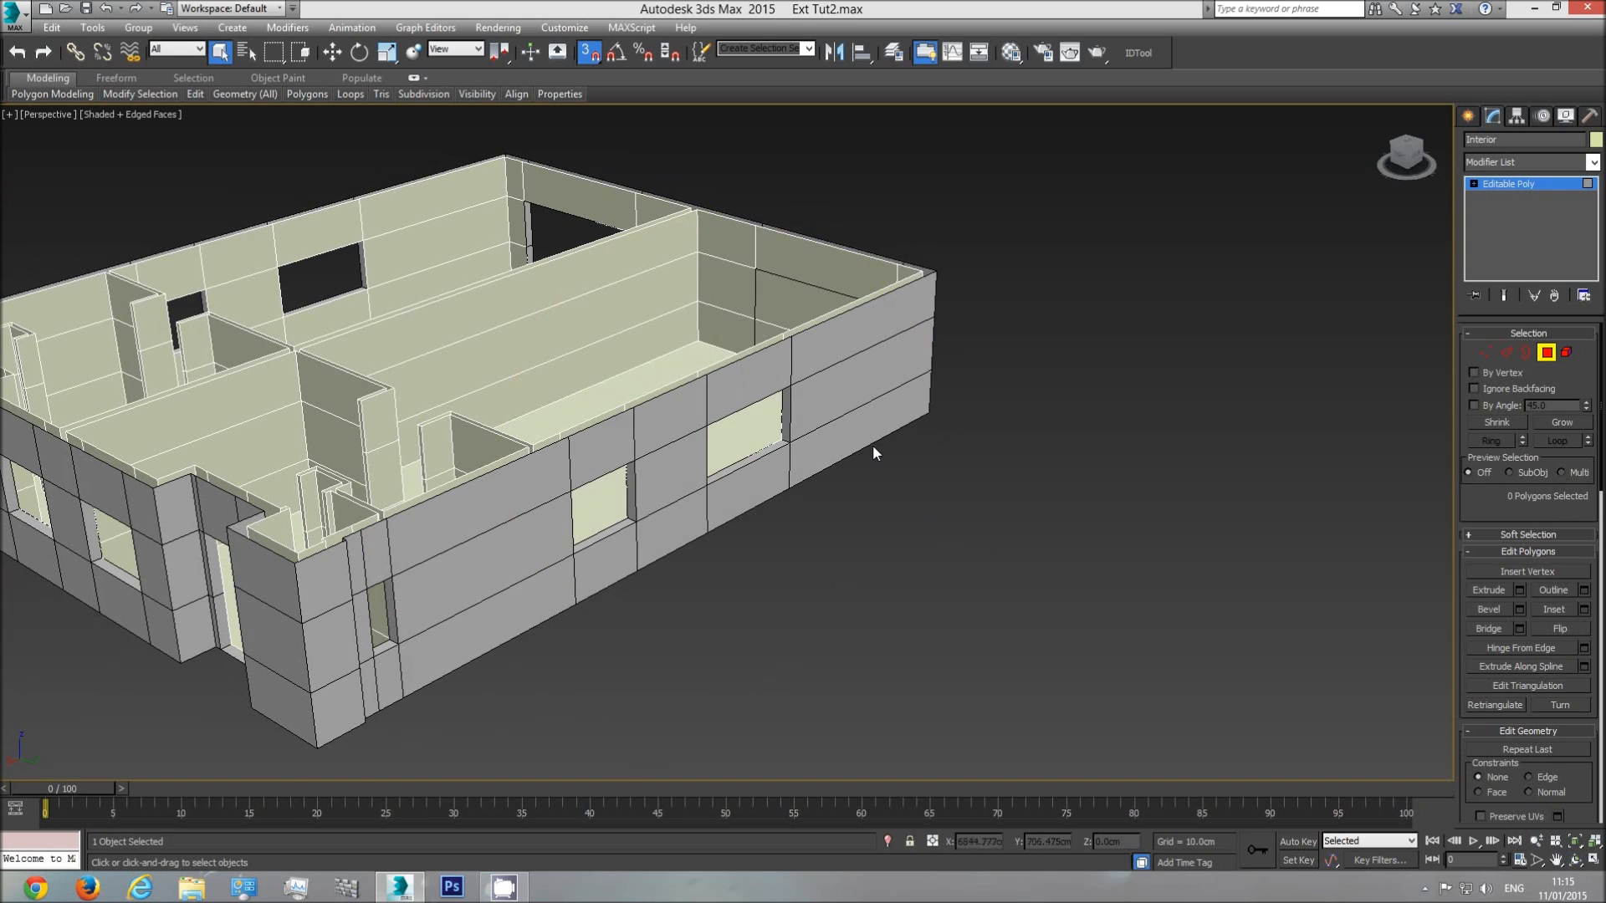
middle_click_drag(871, 445, 836, 468, "alt")
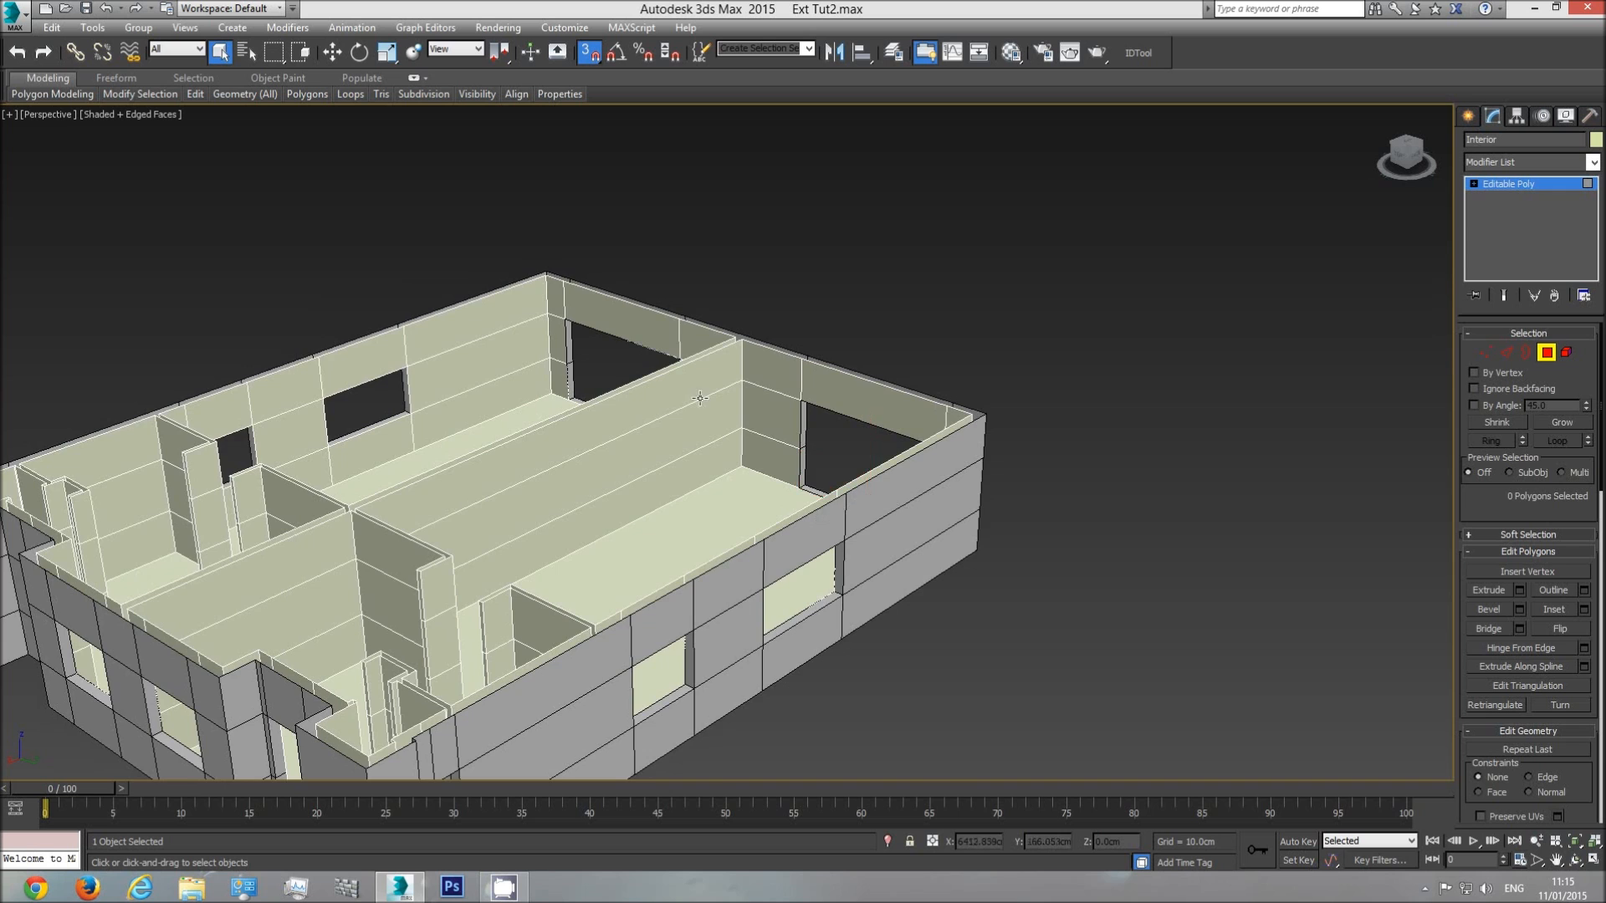
scroll(907, 419, "down", 5)
left_click(1578, 864)
left_click_drag(962, 469, 853, 470)
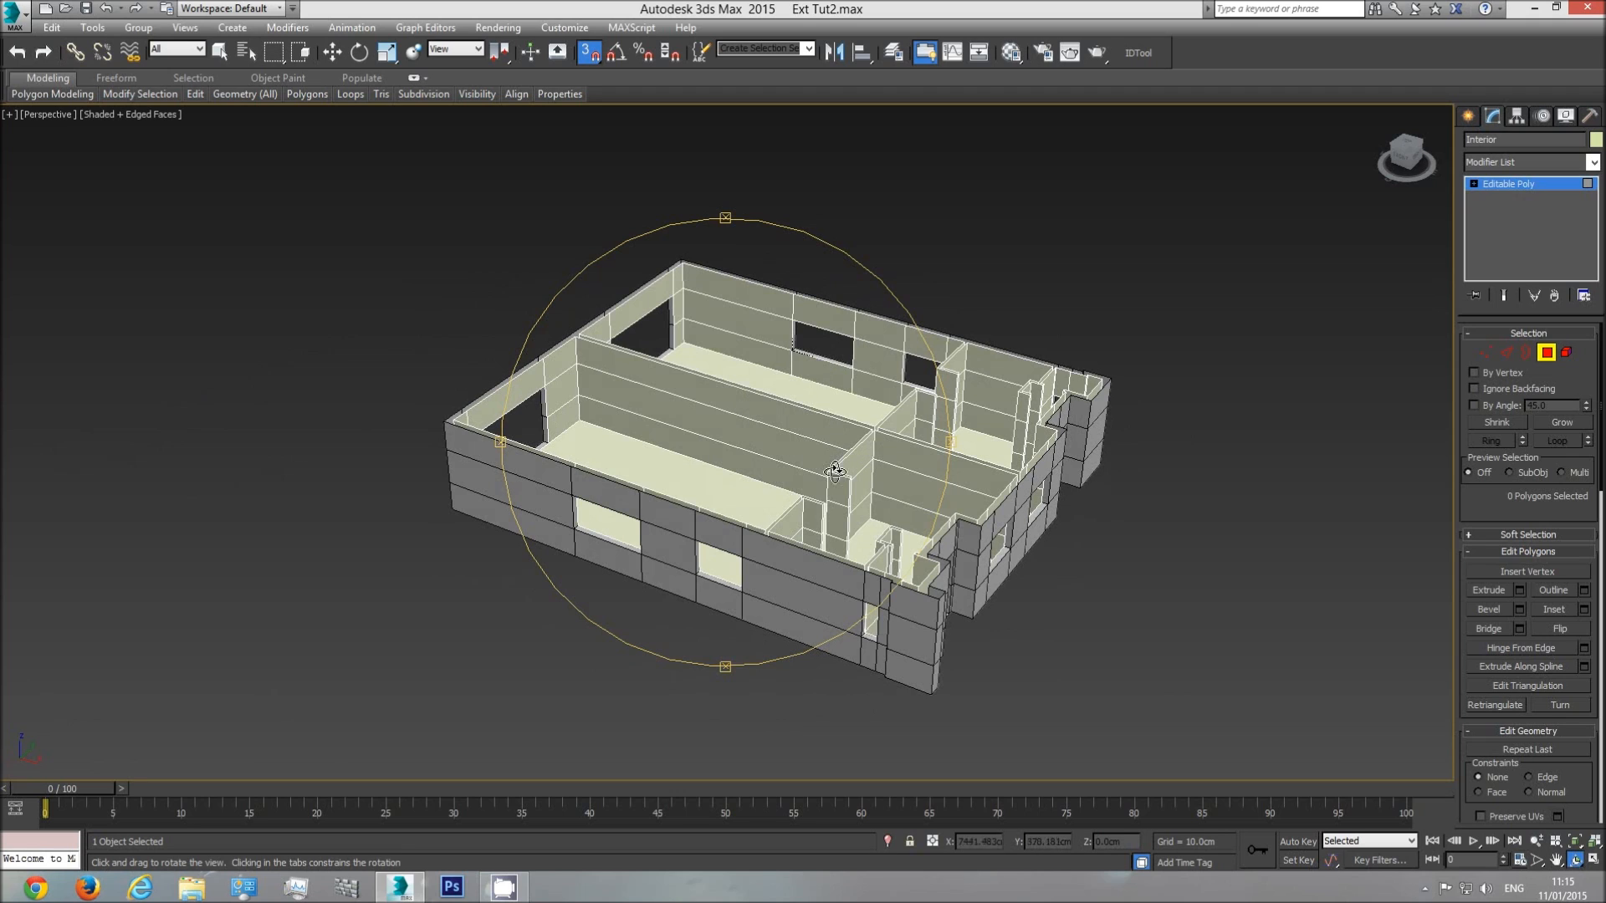
- Rename the Interior object as Interior lvl1 and leave polygon selection
right_click(773, 558)
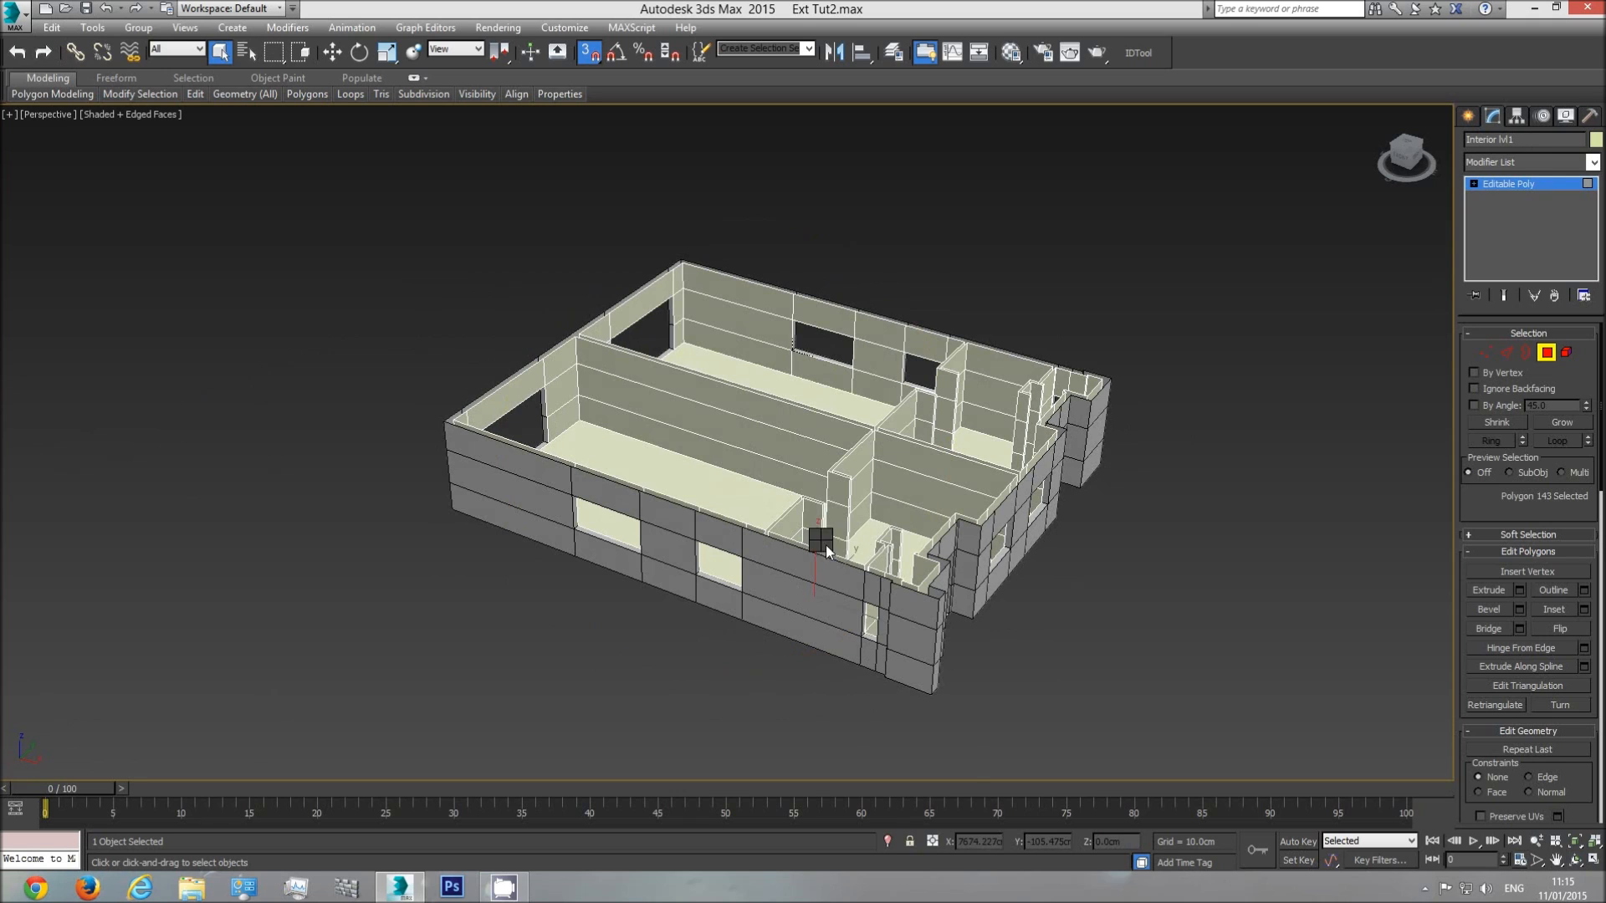
right_click(820, 540)
left_click(861, 493)
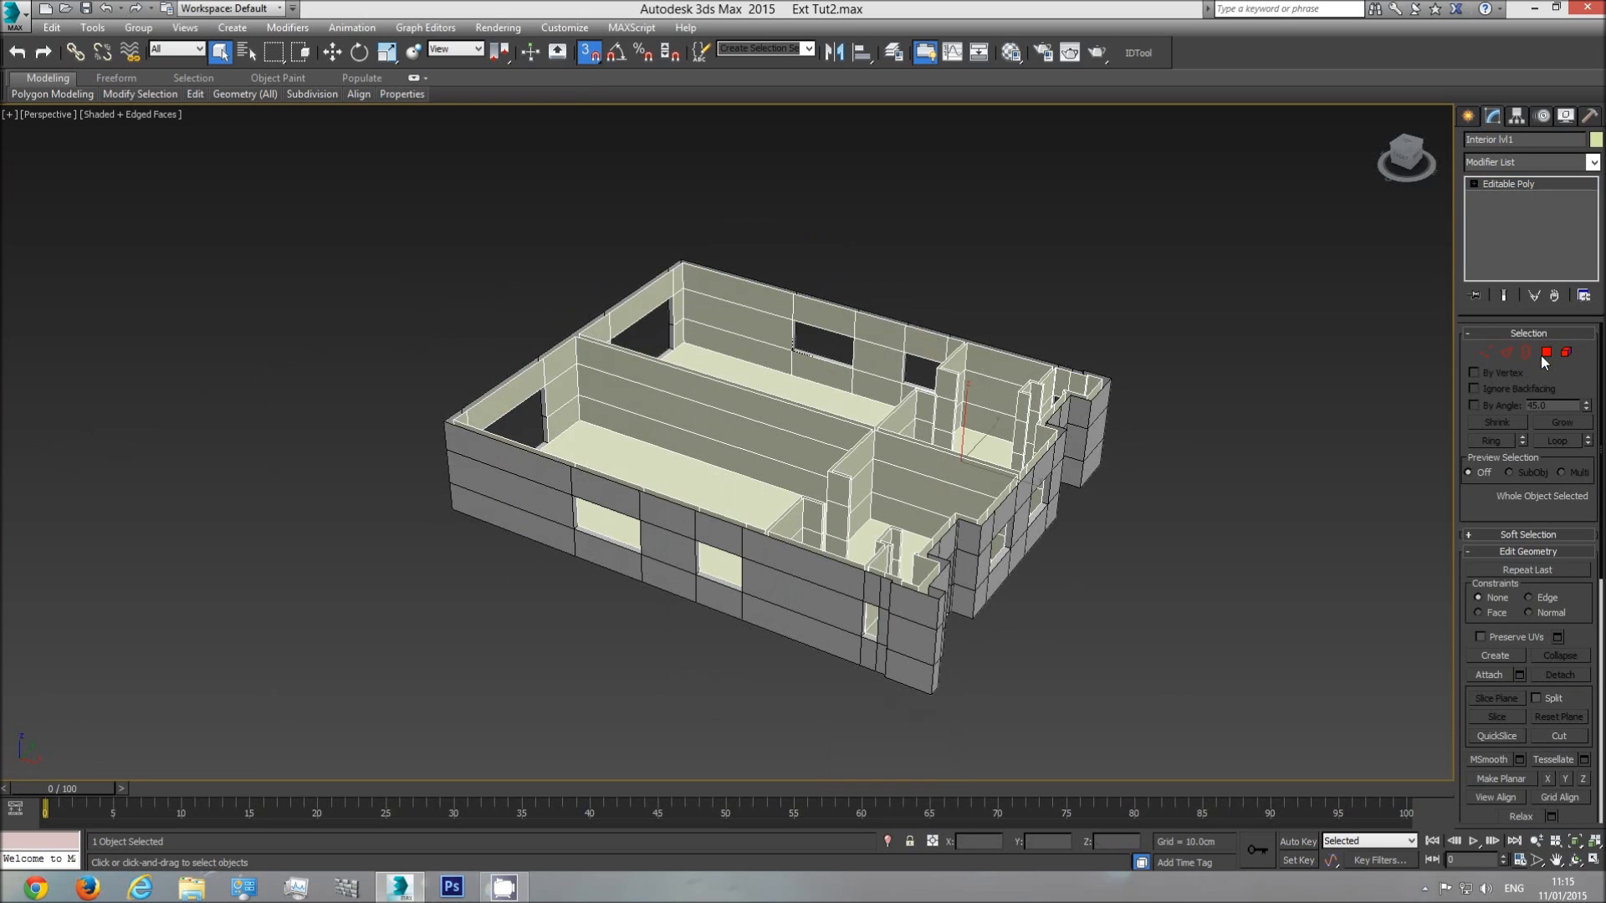
left_click(791, 613)
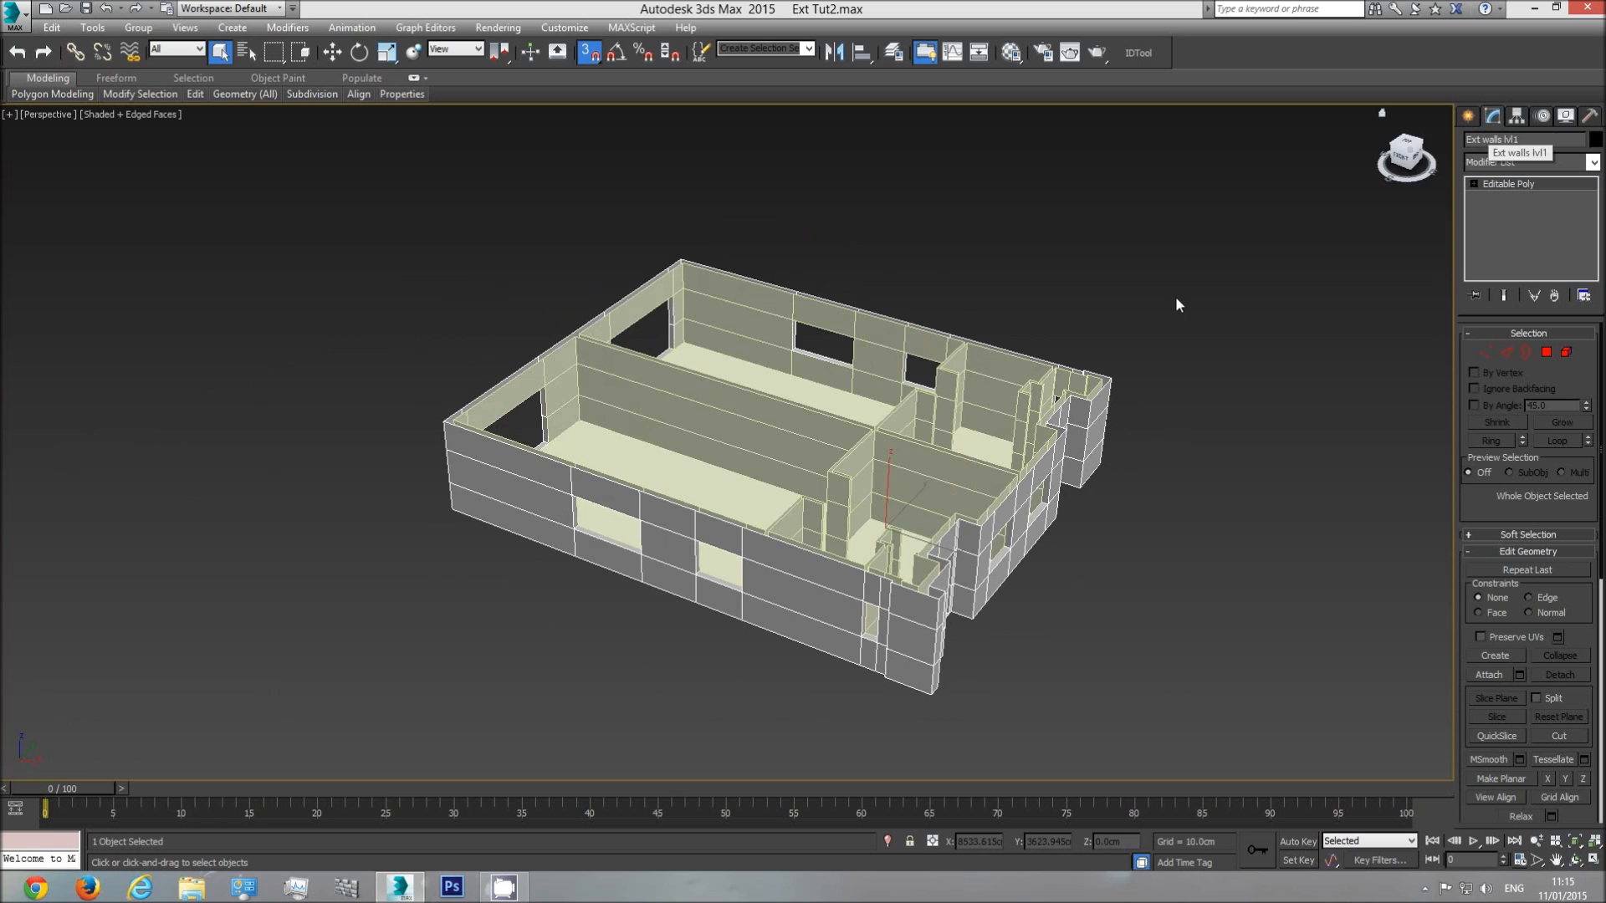
left_click(808, 452)
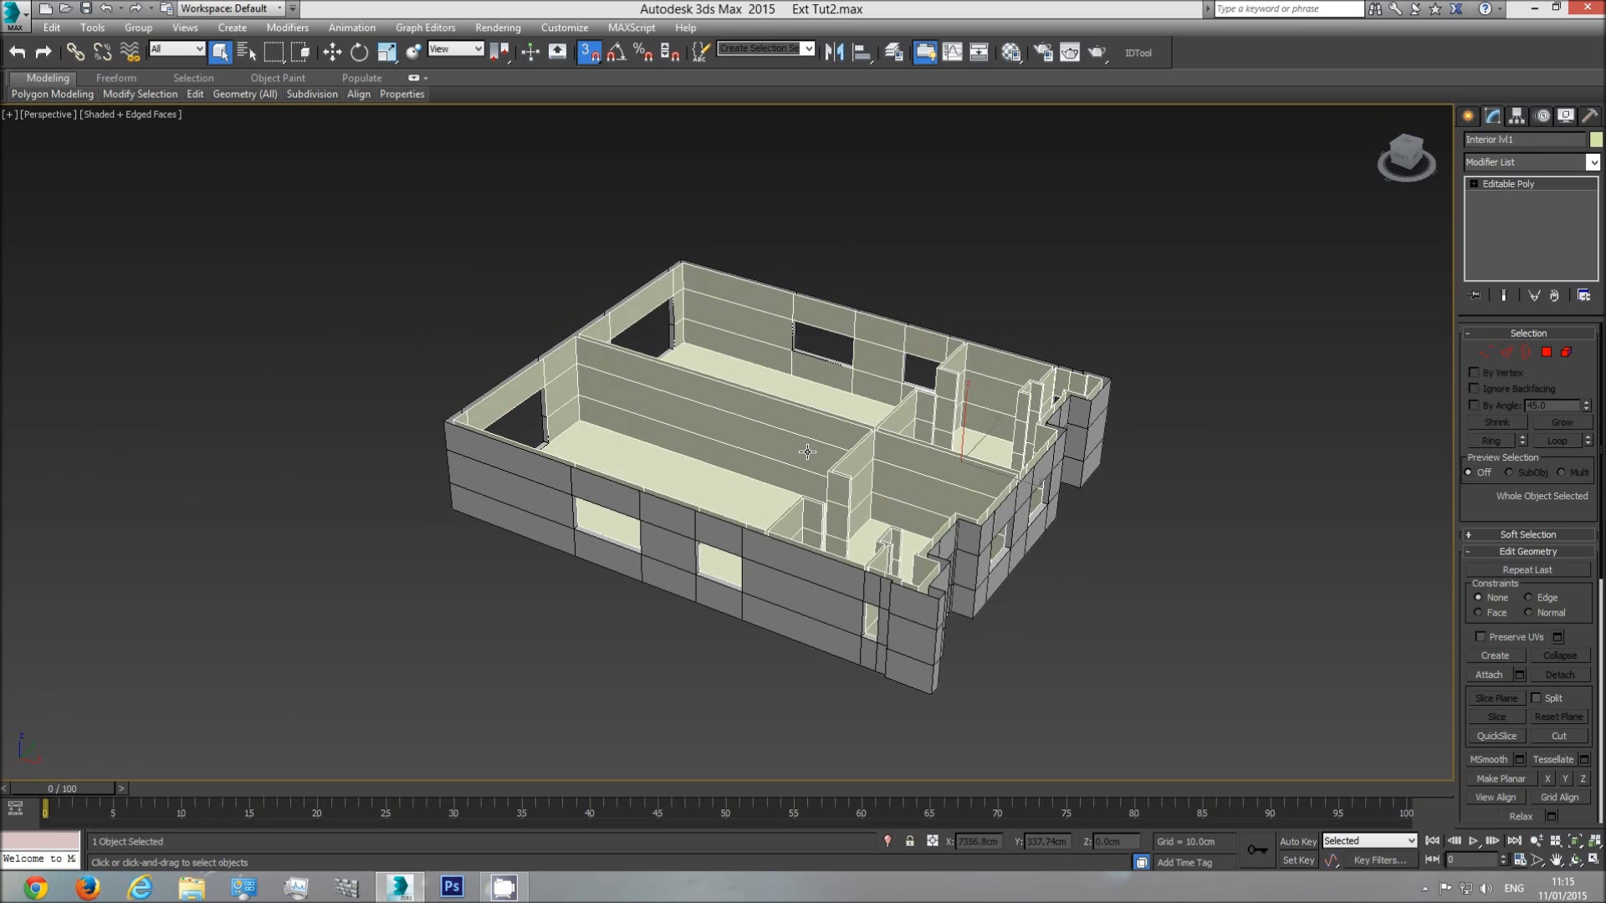
- Unhide all hidden objects so the floor plans and site drawings surround the building
left_click(1166, 463)
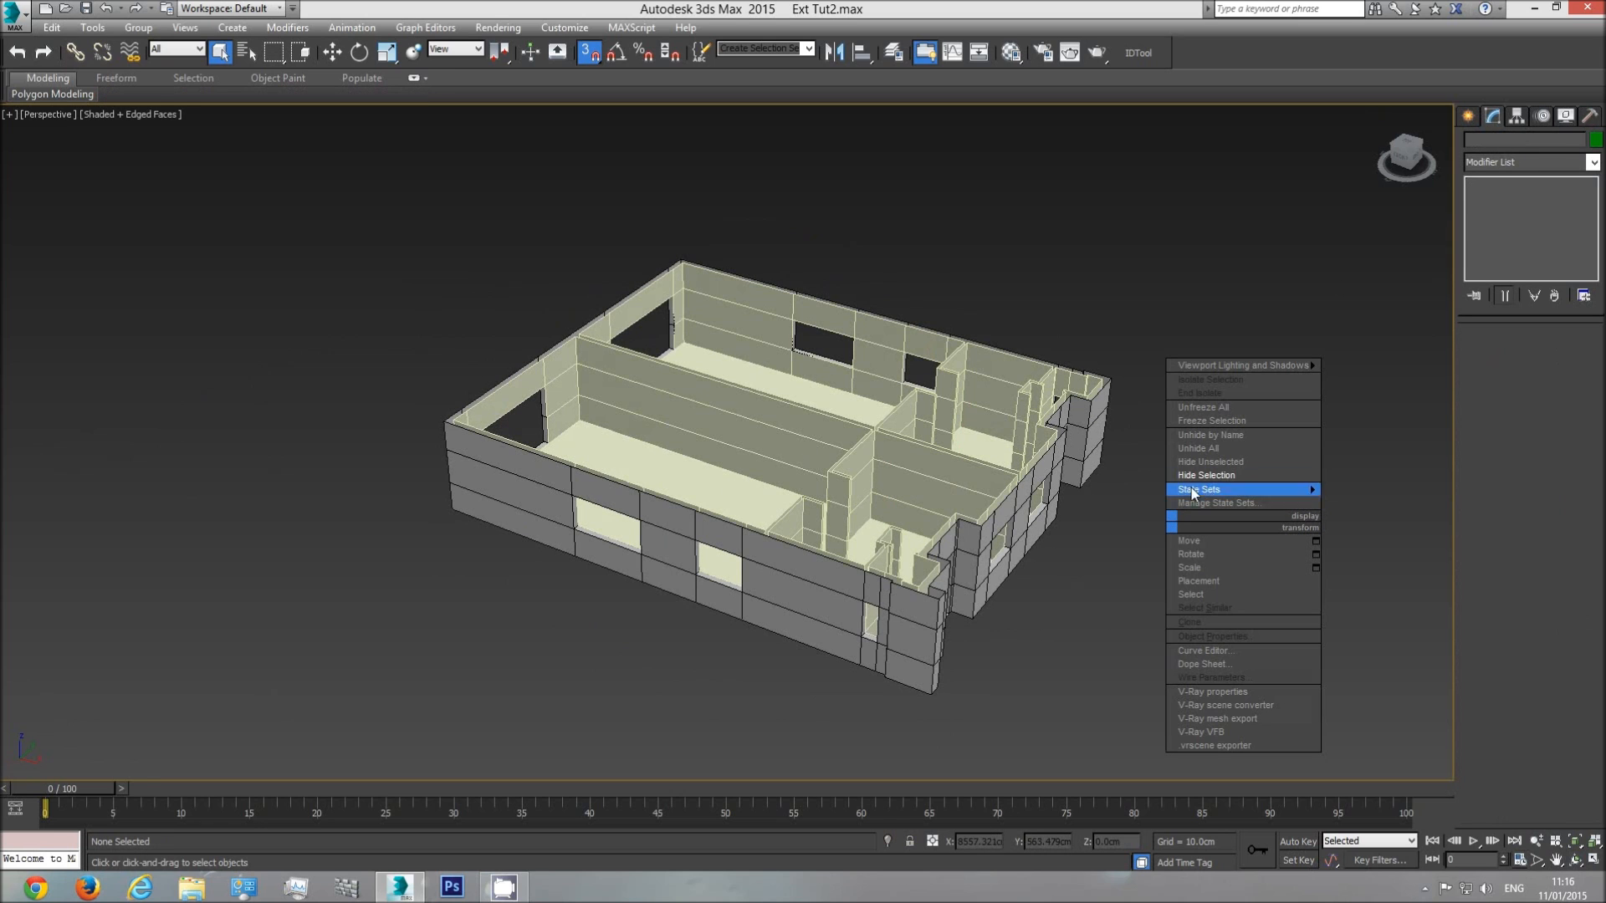
left_click(1203, 449)
left_click(1576, 854)
left_click_drag(686, 424, 777, 401)
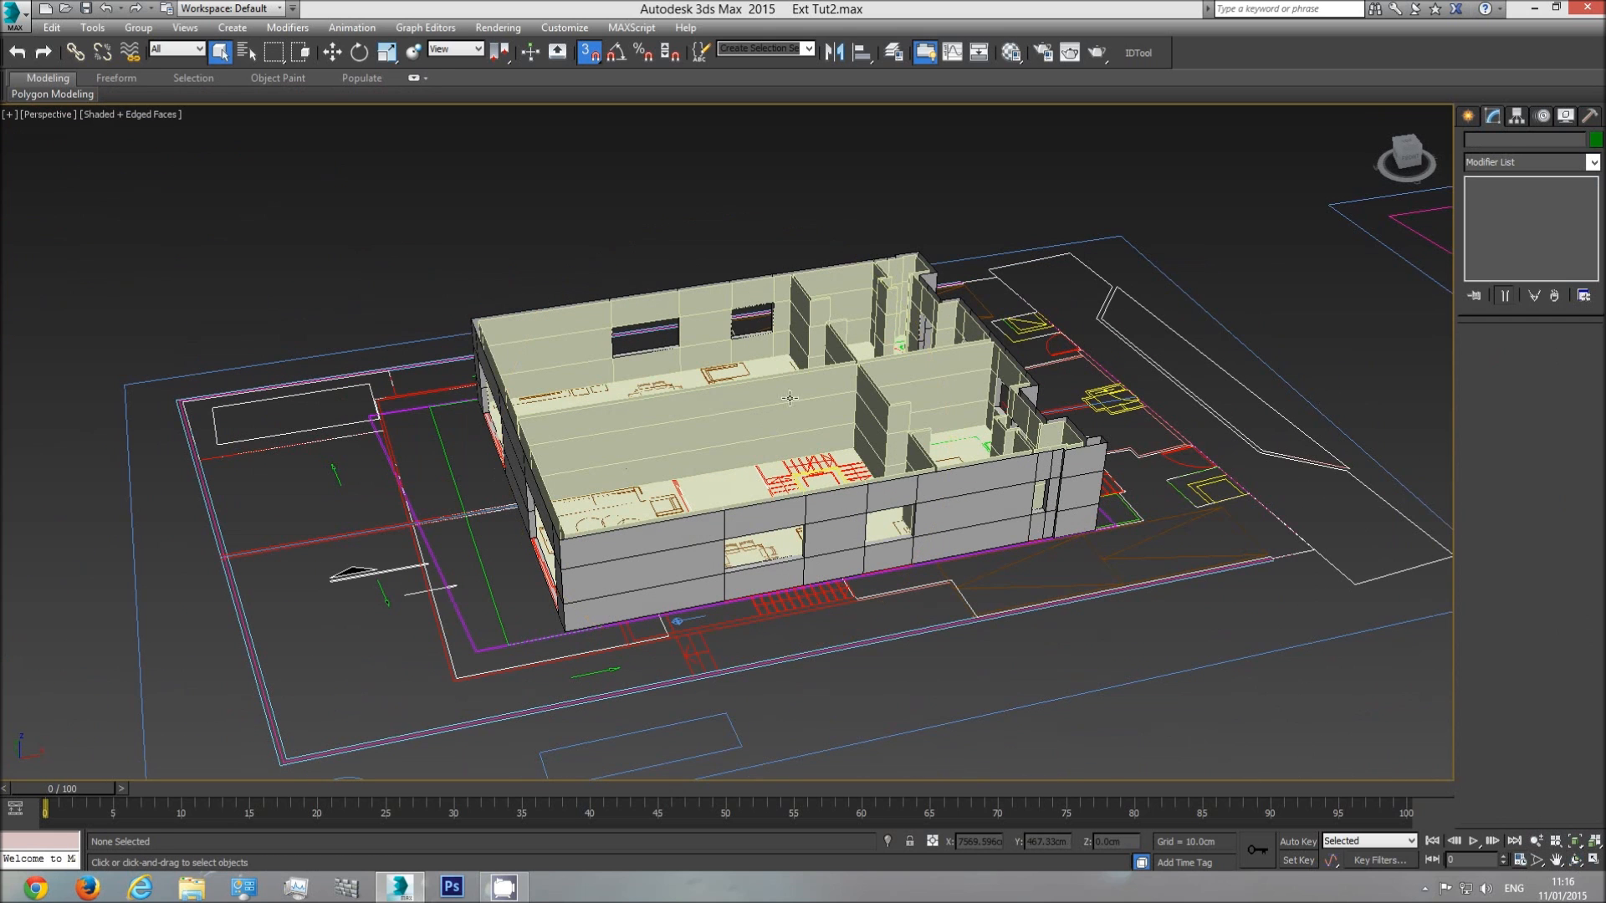
- Set the object color of Interior lvl1 to black
left_click(829, 391)
left_click(1596, 141)
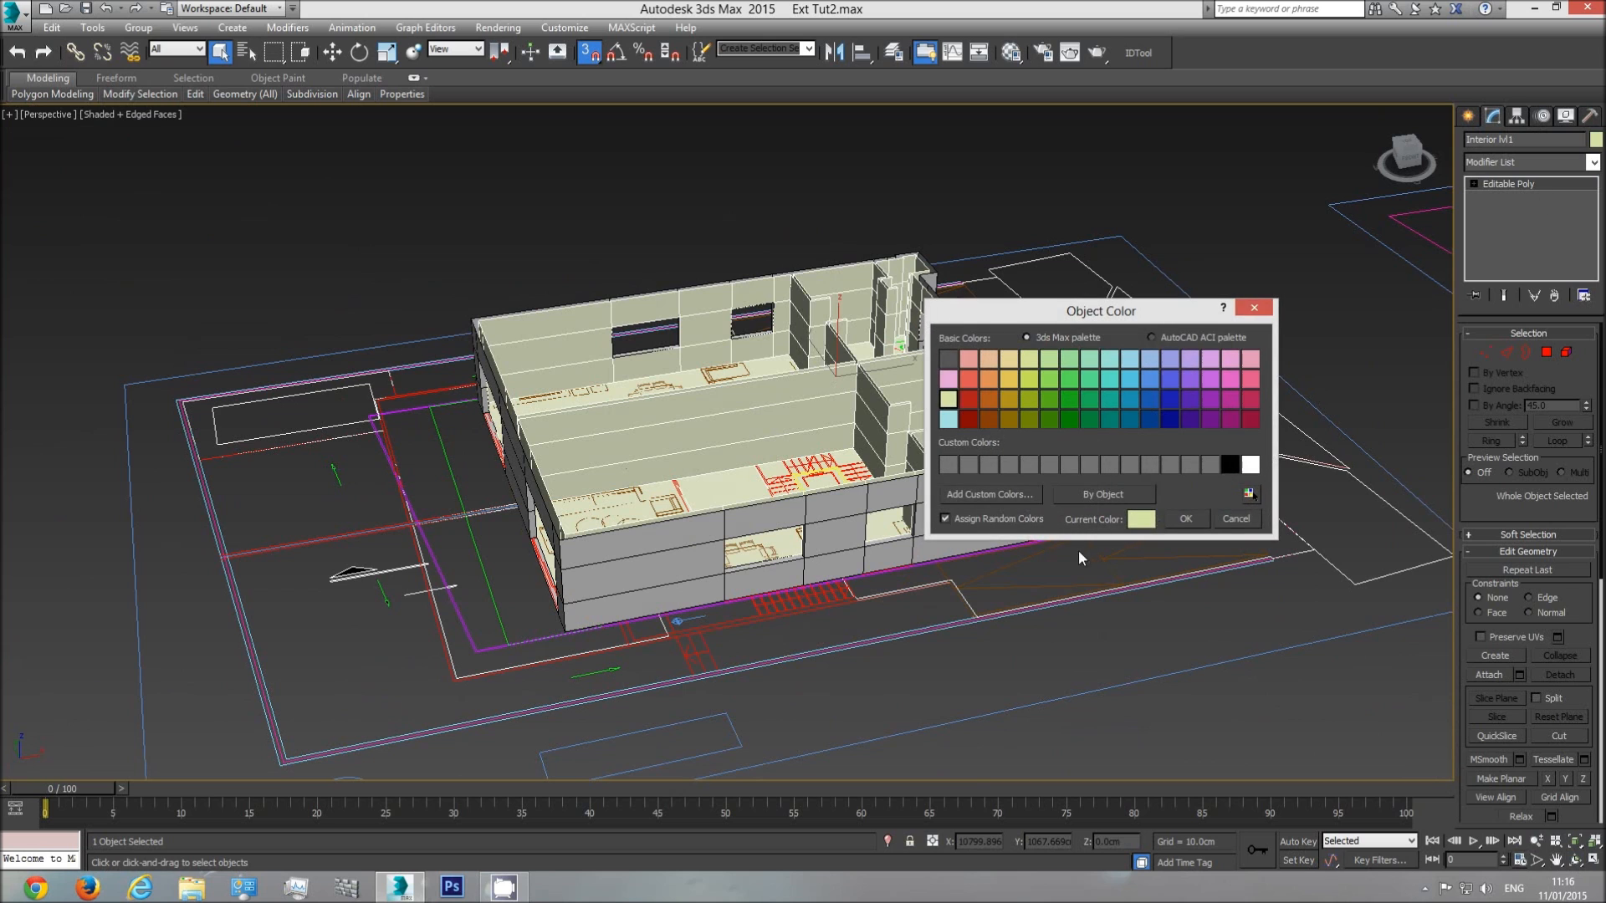
left_click(1229, 464)
left_click(1188, 518)
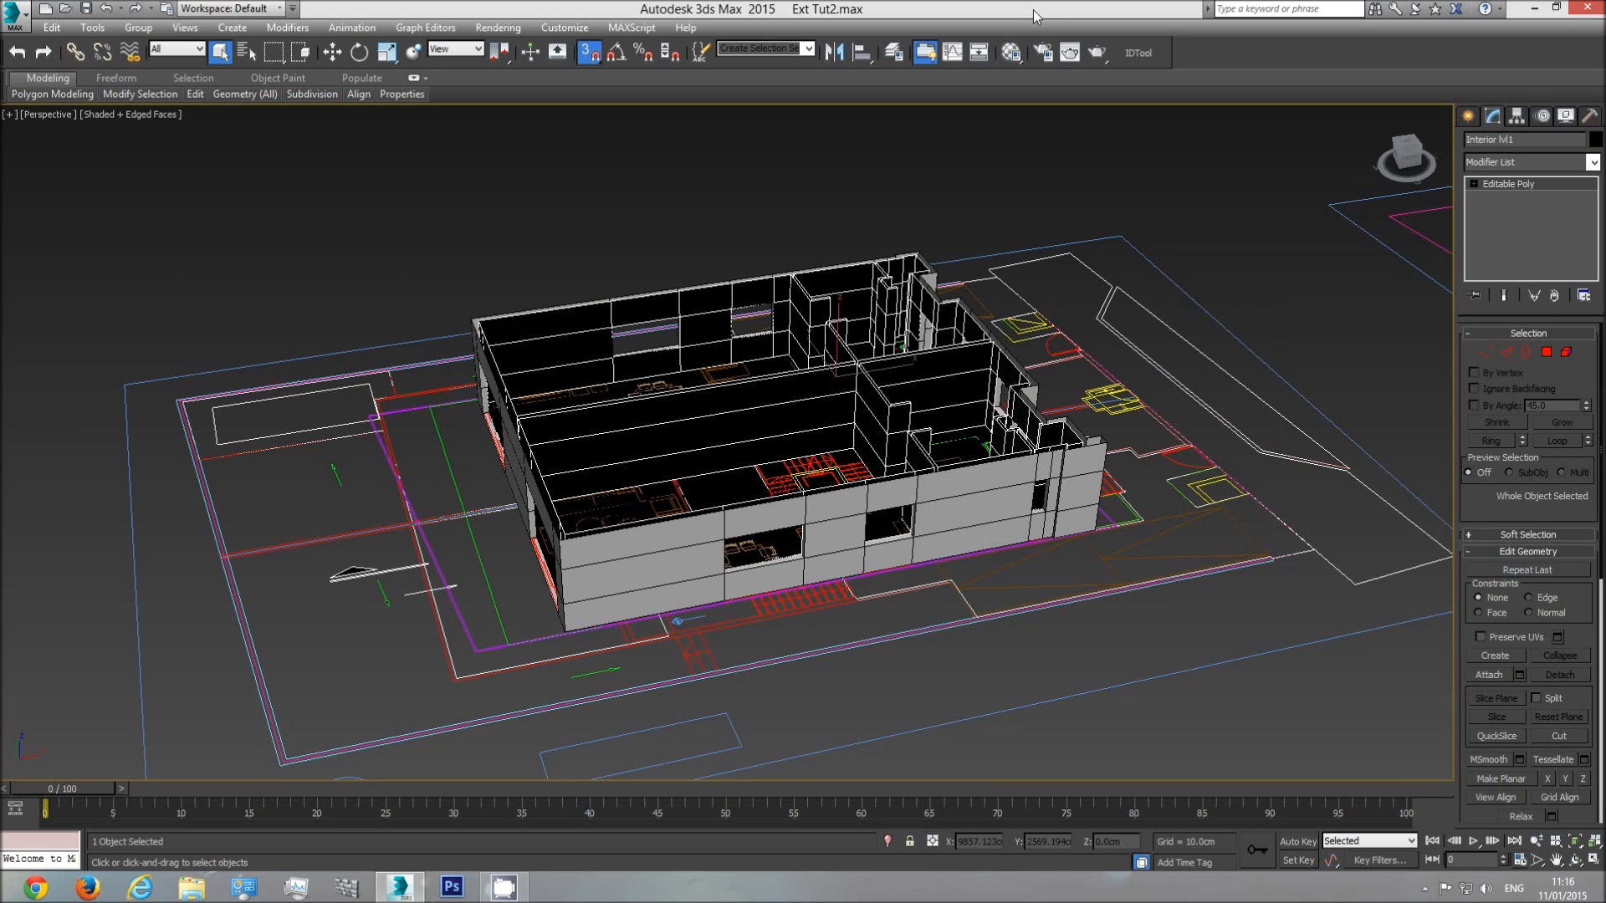
- Assign the base material to Interior lvl1 and deselect it
left_click(1011, 53)
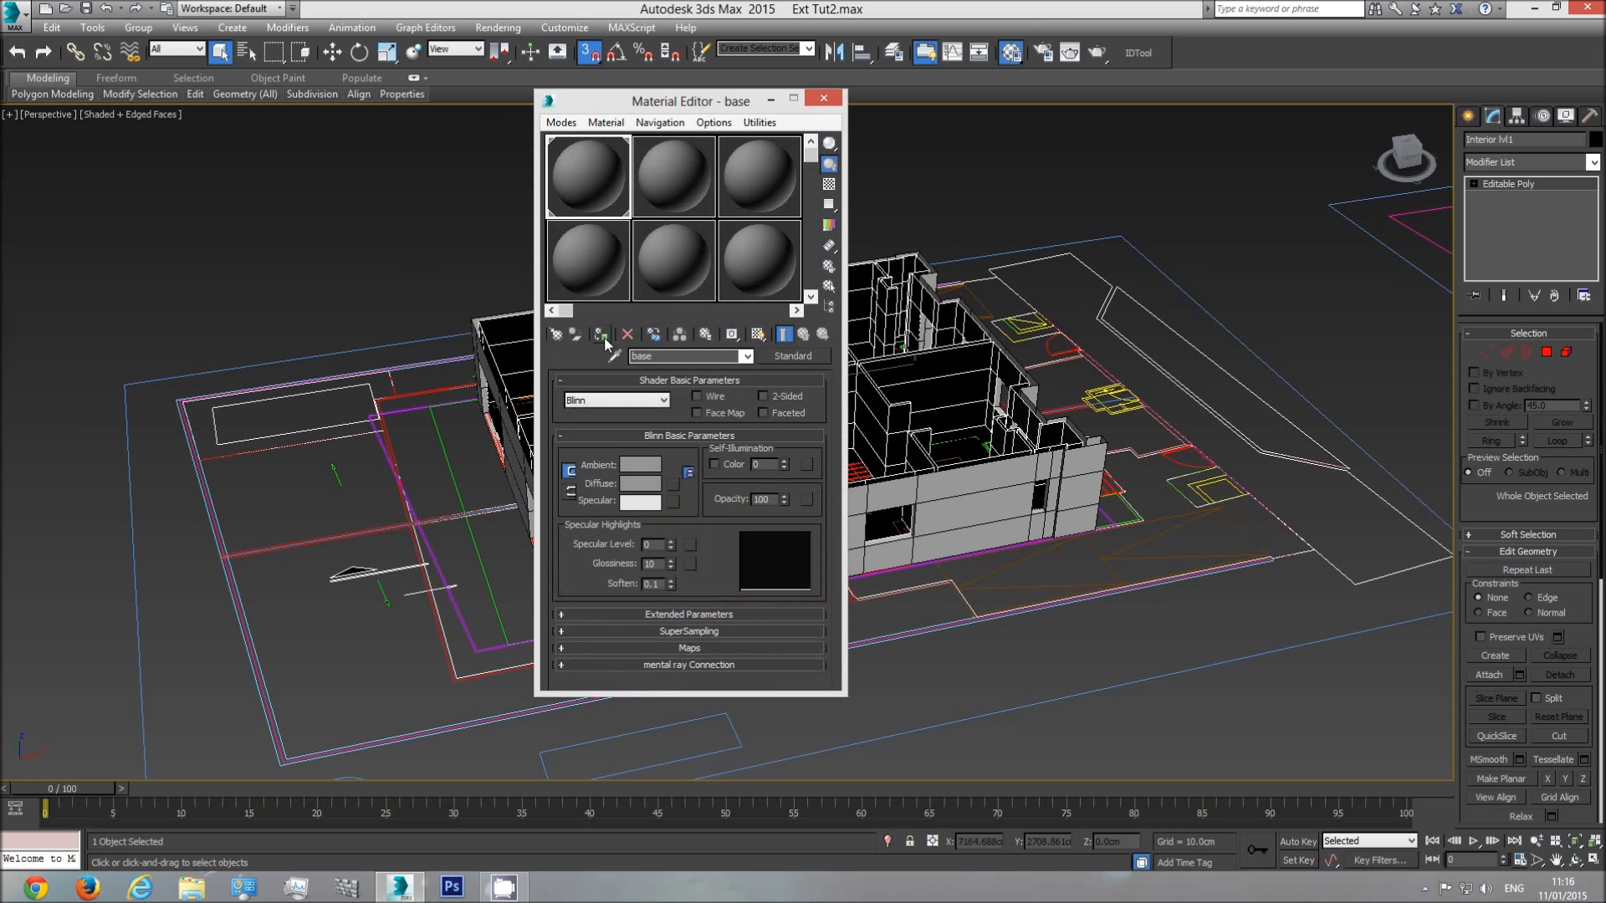
left_click(599, 334)
left_click(823, 100)
left_click(990, 199)
- Examine the level marks between the two storeys on the side elevation drawing in Top view
scroll(974, 442, "up", 5)
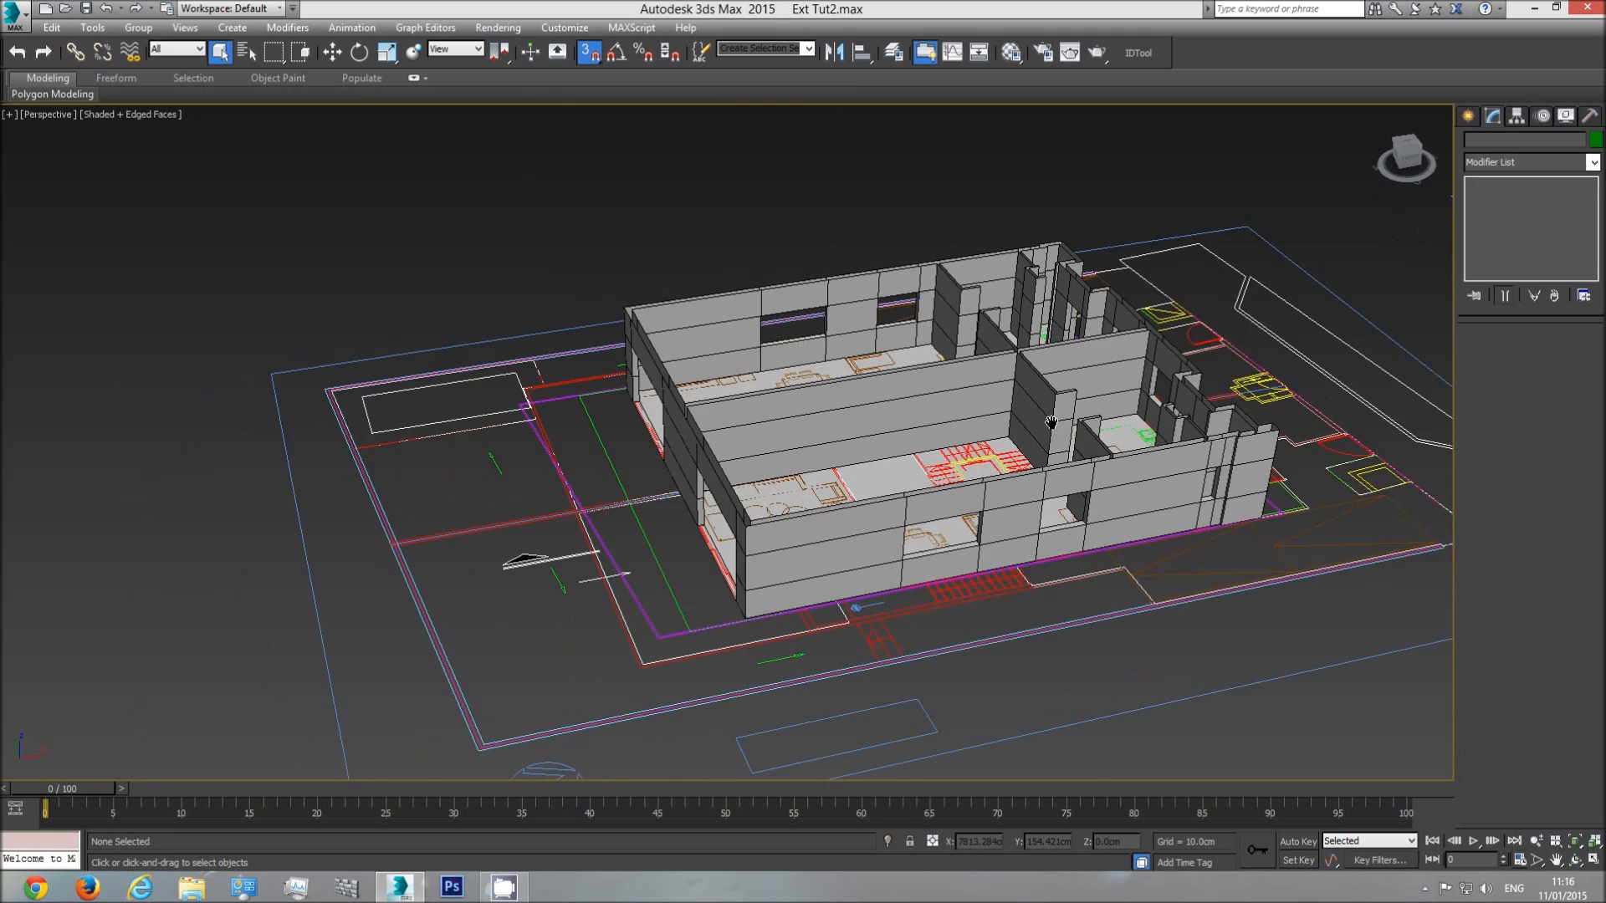
scroll(817, 424, "down", 7)
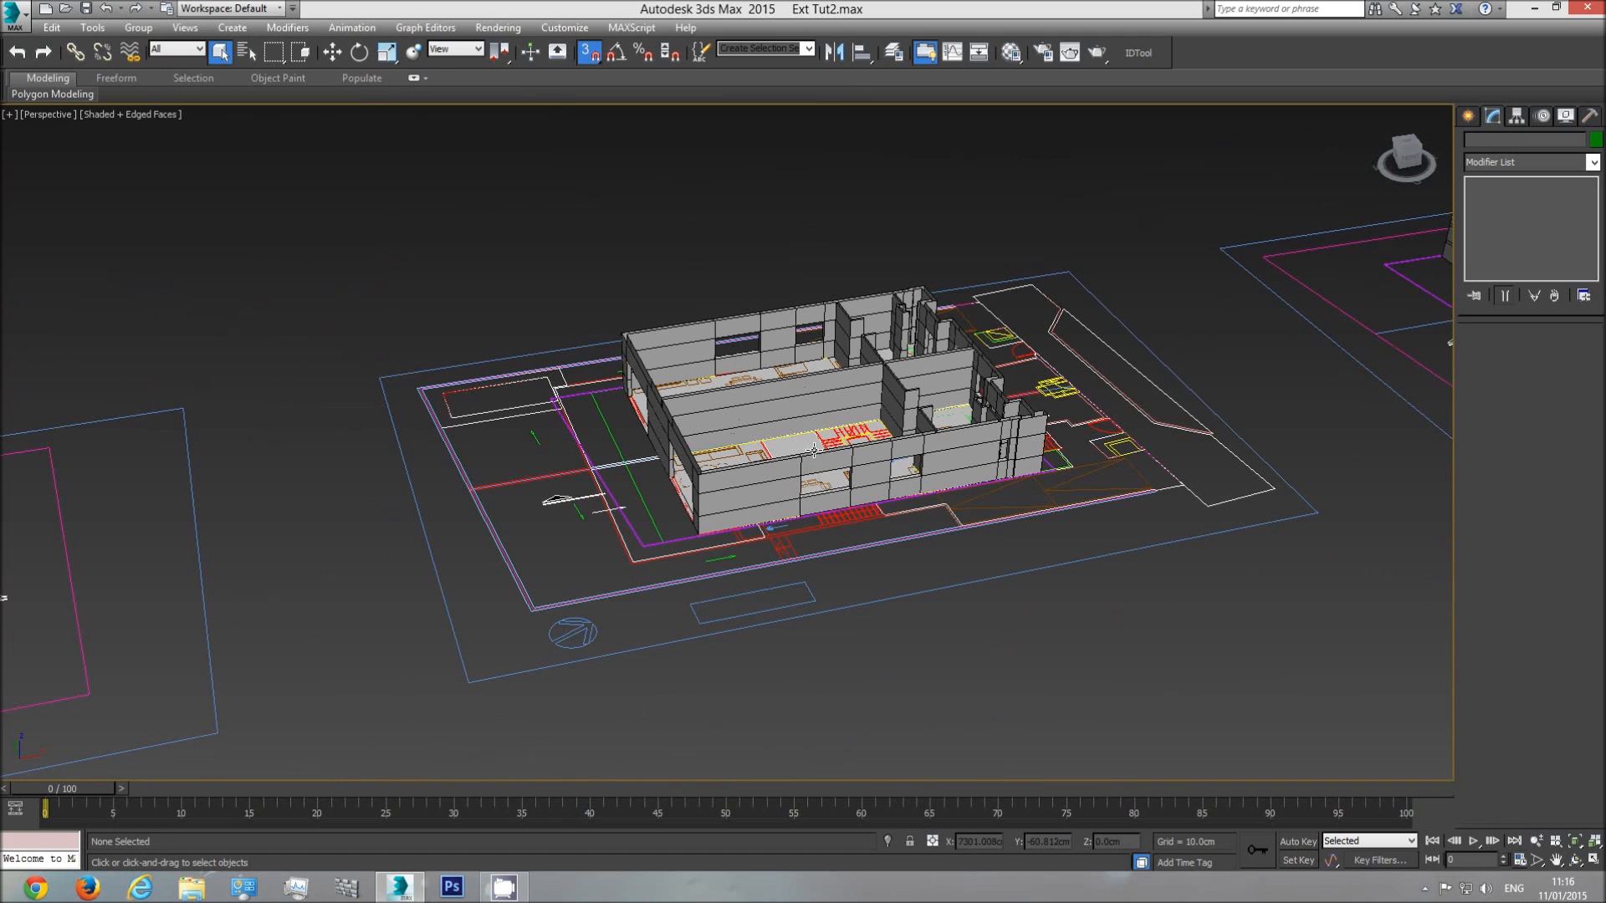
key("t")
mouse_move(809, 442)
middle_mouse_down()
mouse_move(809, 494)
mouse_move(924, 495)
middle_mouse_up()
scroll(809, 493, "down", 8)
scroll(772, 543, "up", 6)
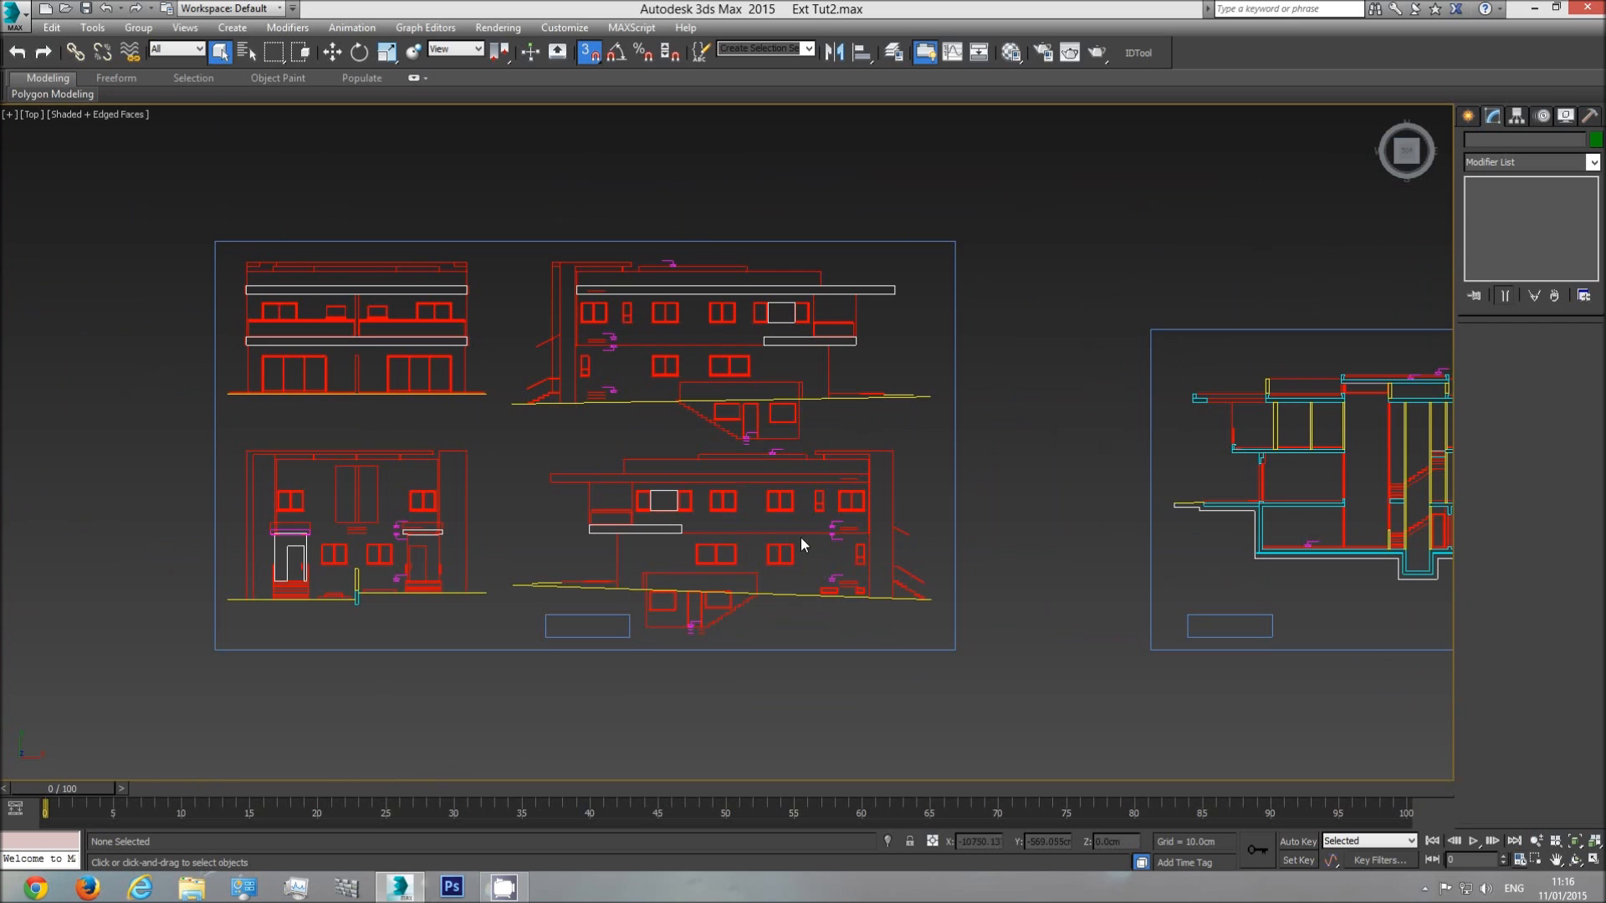
scroll(821, 542, "up", 3)
middle_click_drag(880, 539, 832, 536)
scroll(826, 530, "up", 6)
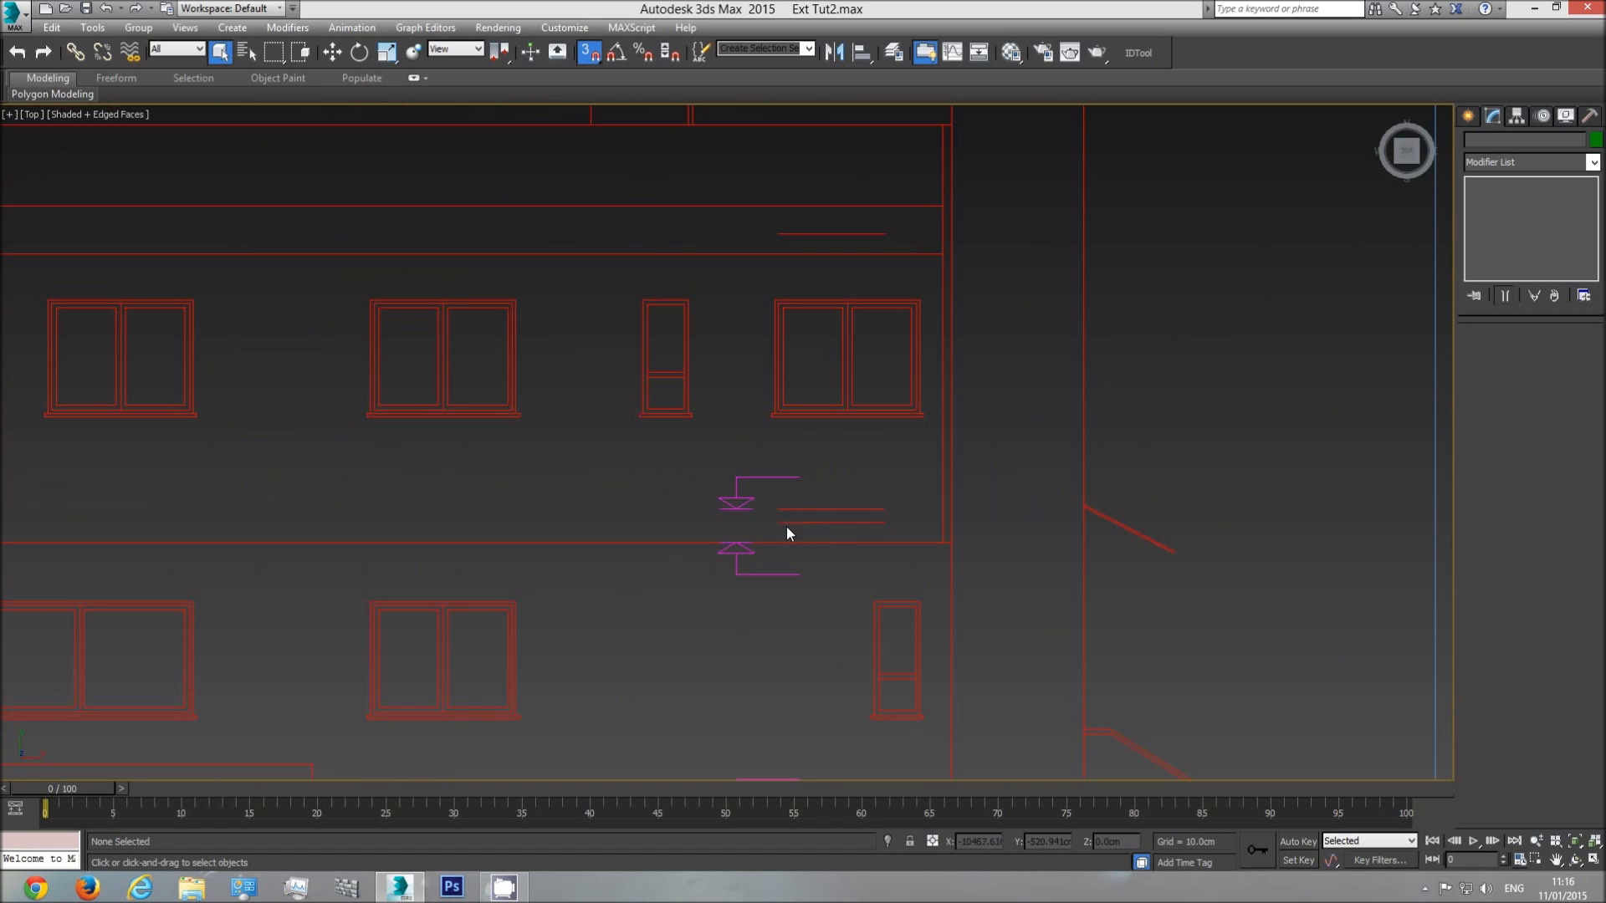
- Measure the slab thickness with a temporary box snapped between the two level marks on the side elevation, and remove the box
left_click(1468, 116)
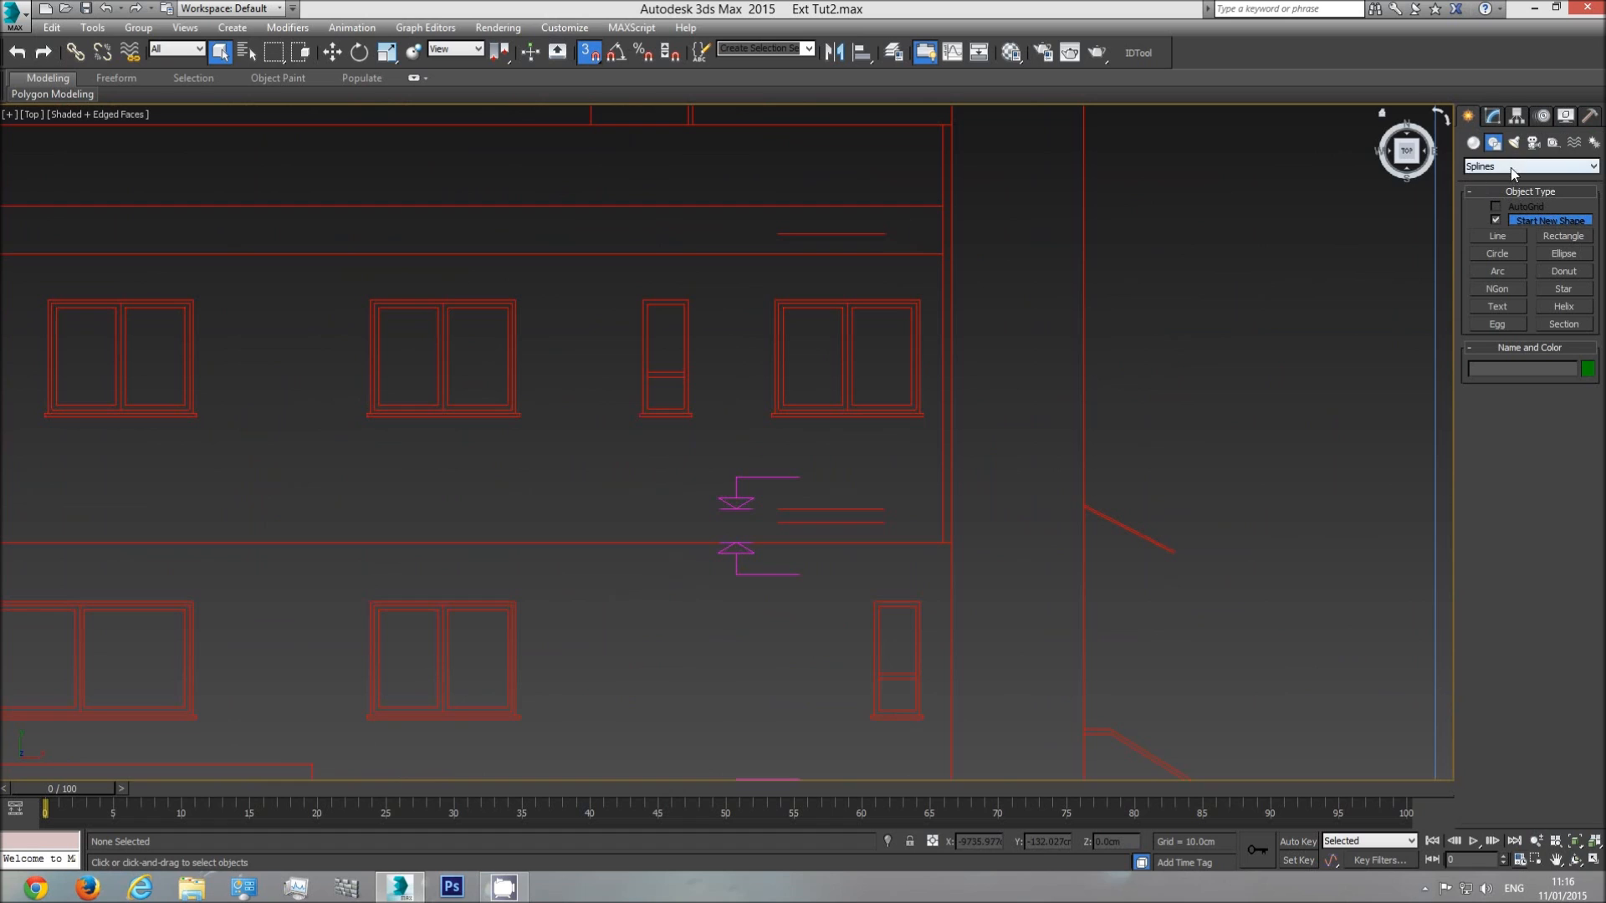
left_click(1472, 143)
left_click(1497, 223)
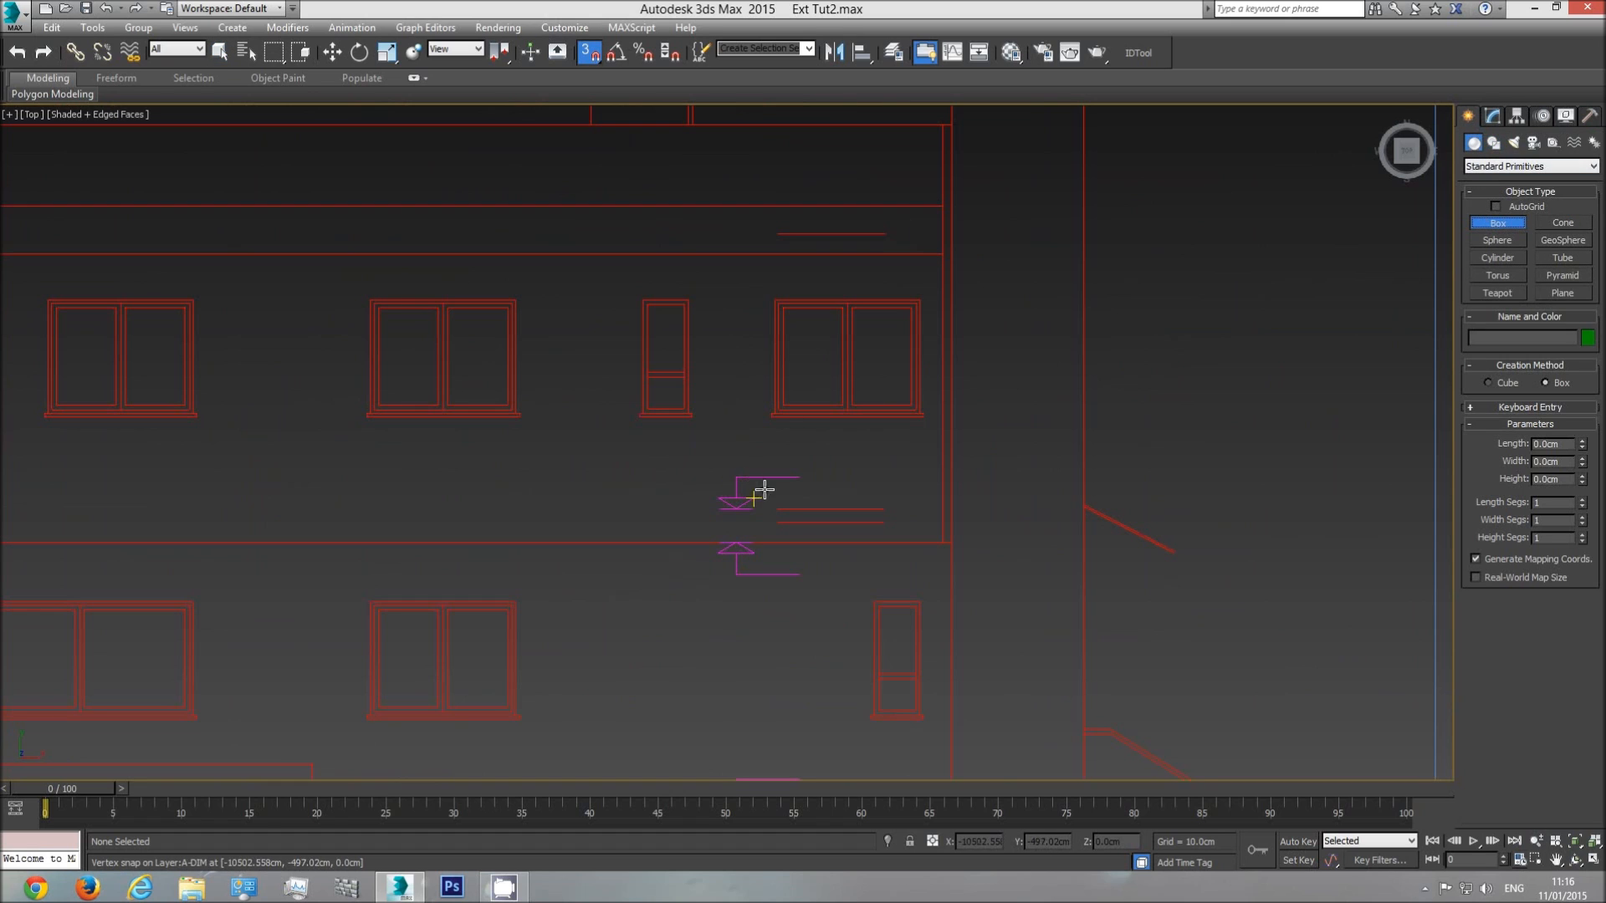
left_click_drag(776, 504, 750, 541)
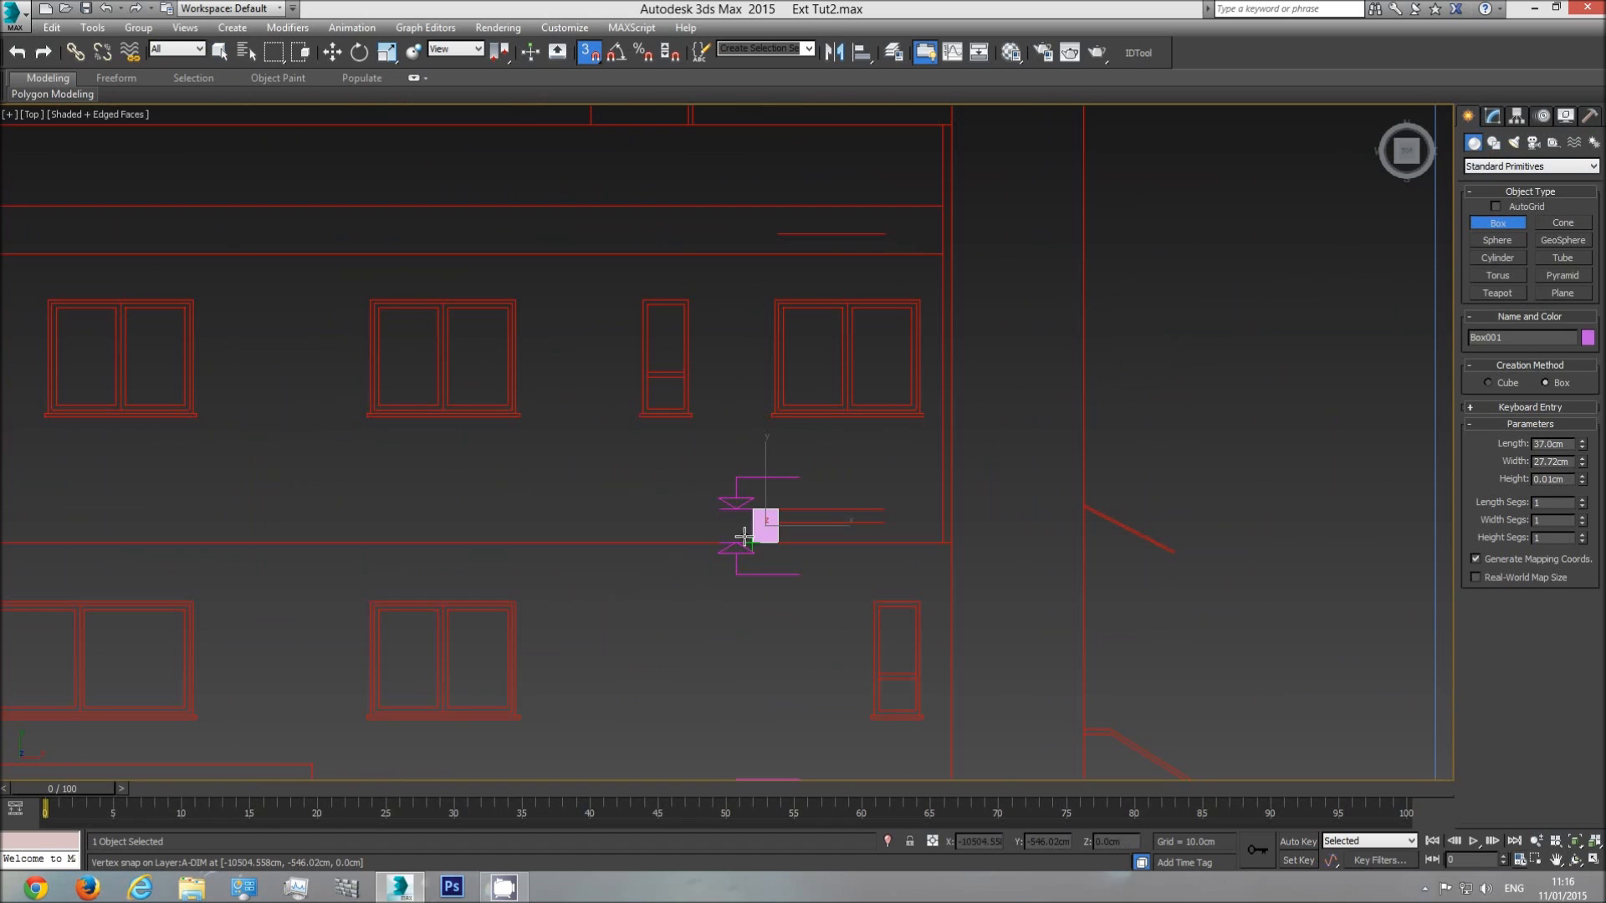
left_click(776, 465)
left_click_drag(1582, 448, 1586, 437)
right_click(1582, 446)
right_click(801, 520)
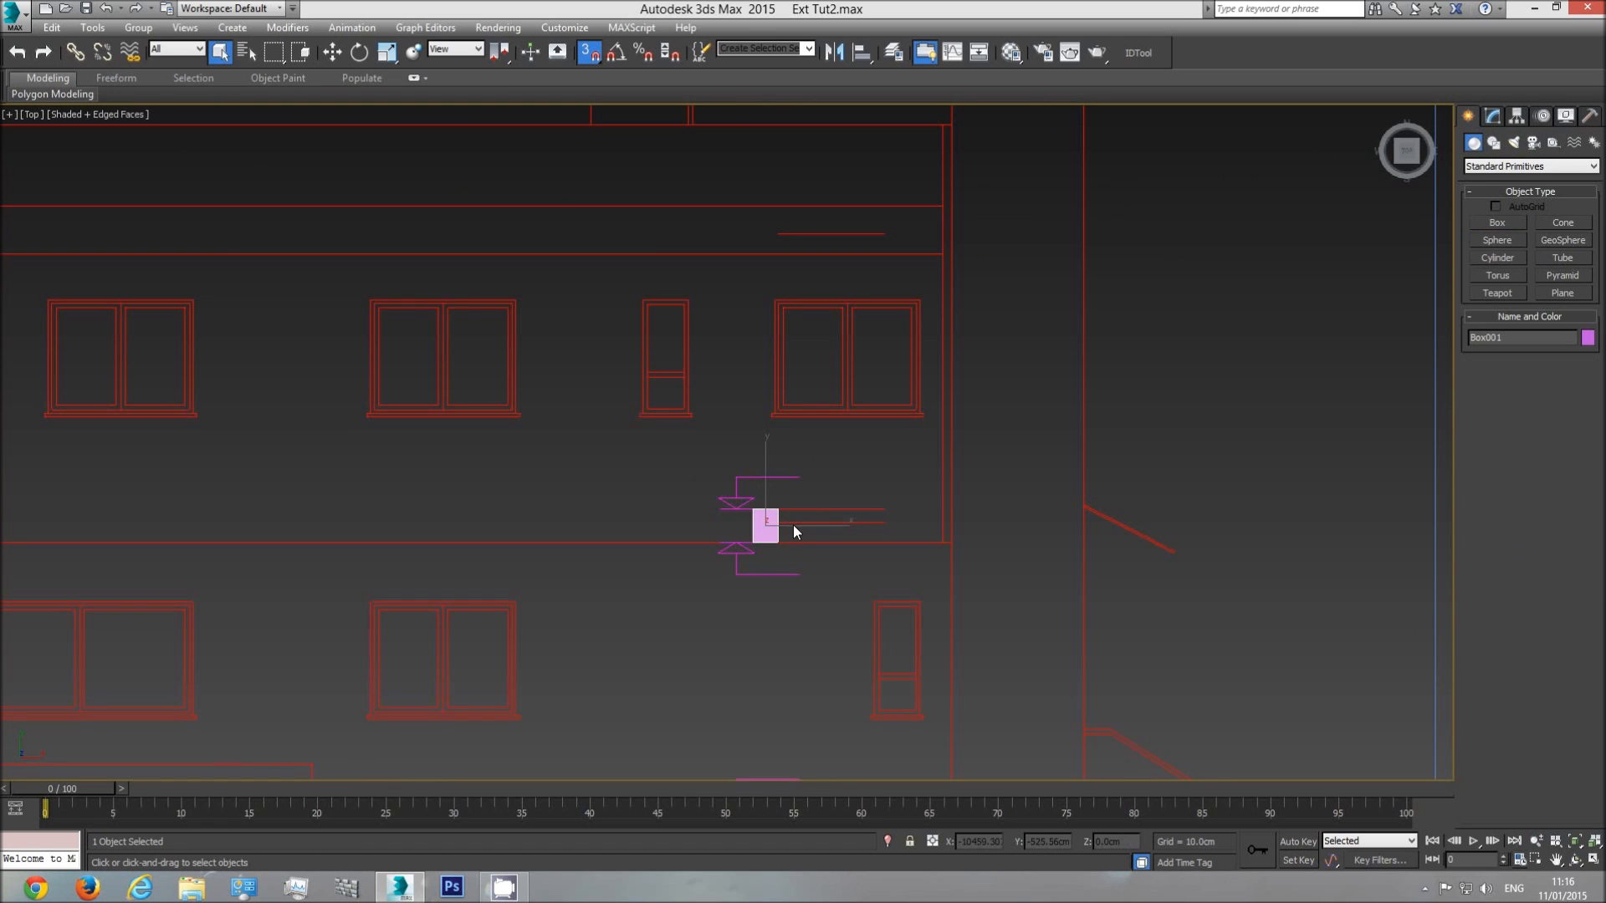
left_click(796, 522)
- In wireframe Front view, draw a box about 20 cm wide above the building and set its length to 37 cm
key("f")
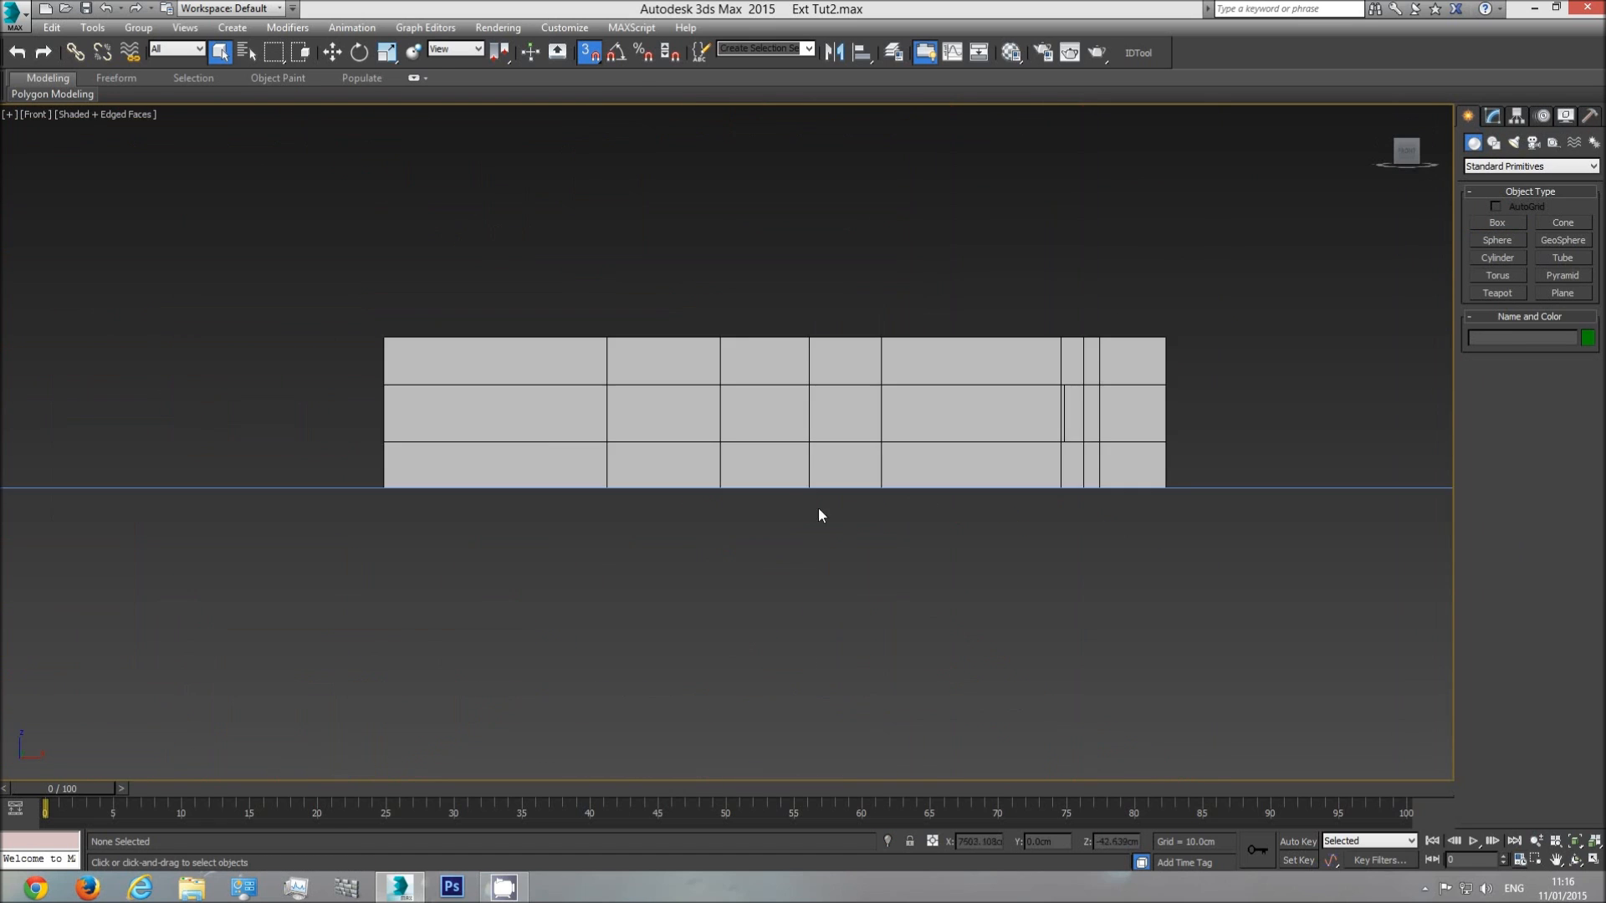
scroll(761, 504, "down", 3)
scroll(1097, 500, "down", 3)
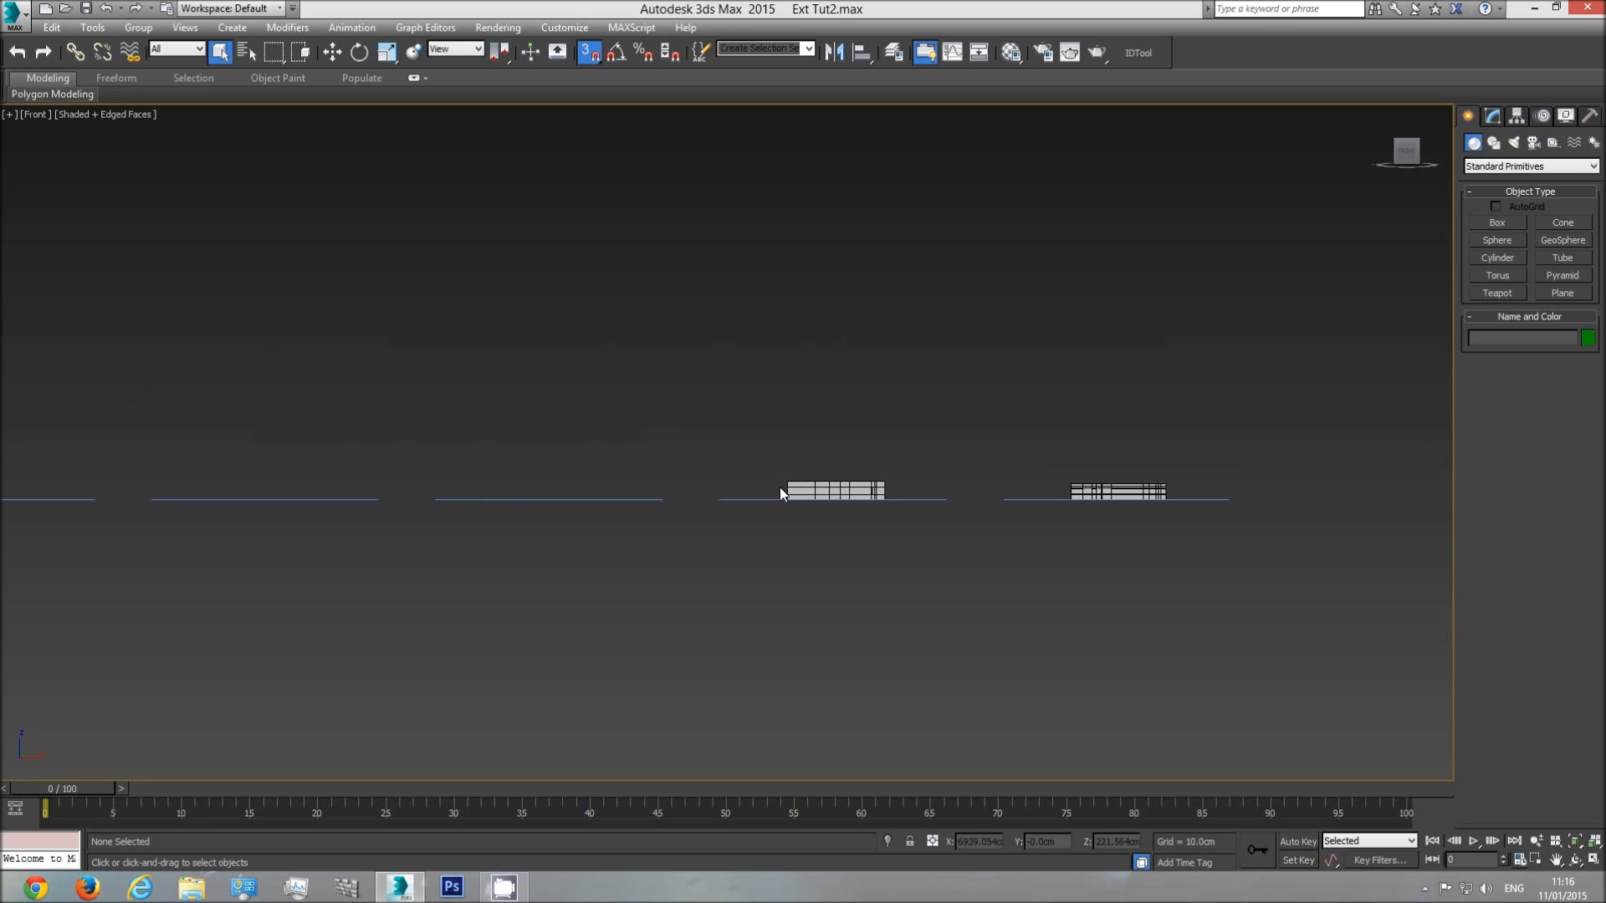
scroll(782, 493, "up", 9)
key("F3")
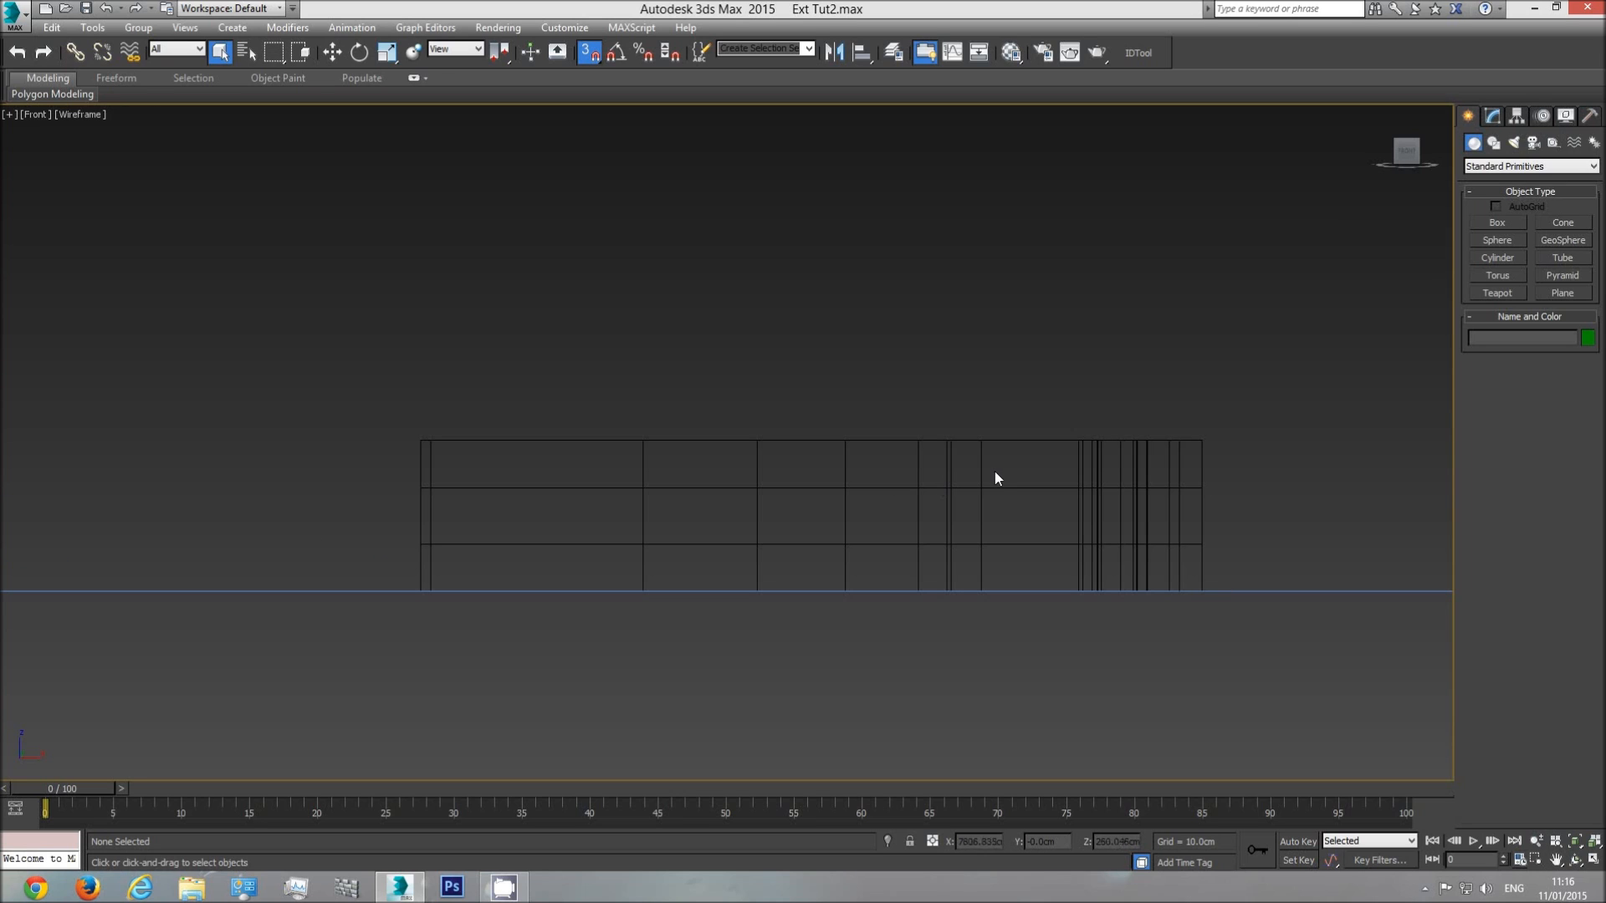
left_click(1495, 223)
left_click_drag(1116, 354, 1126, 383)
left_click(1126, 290)
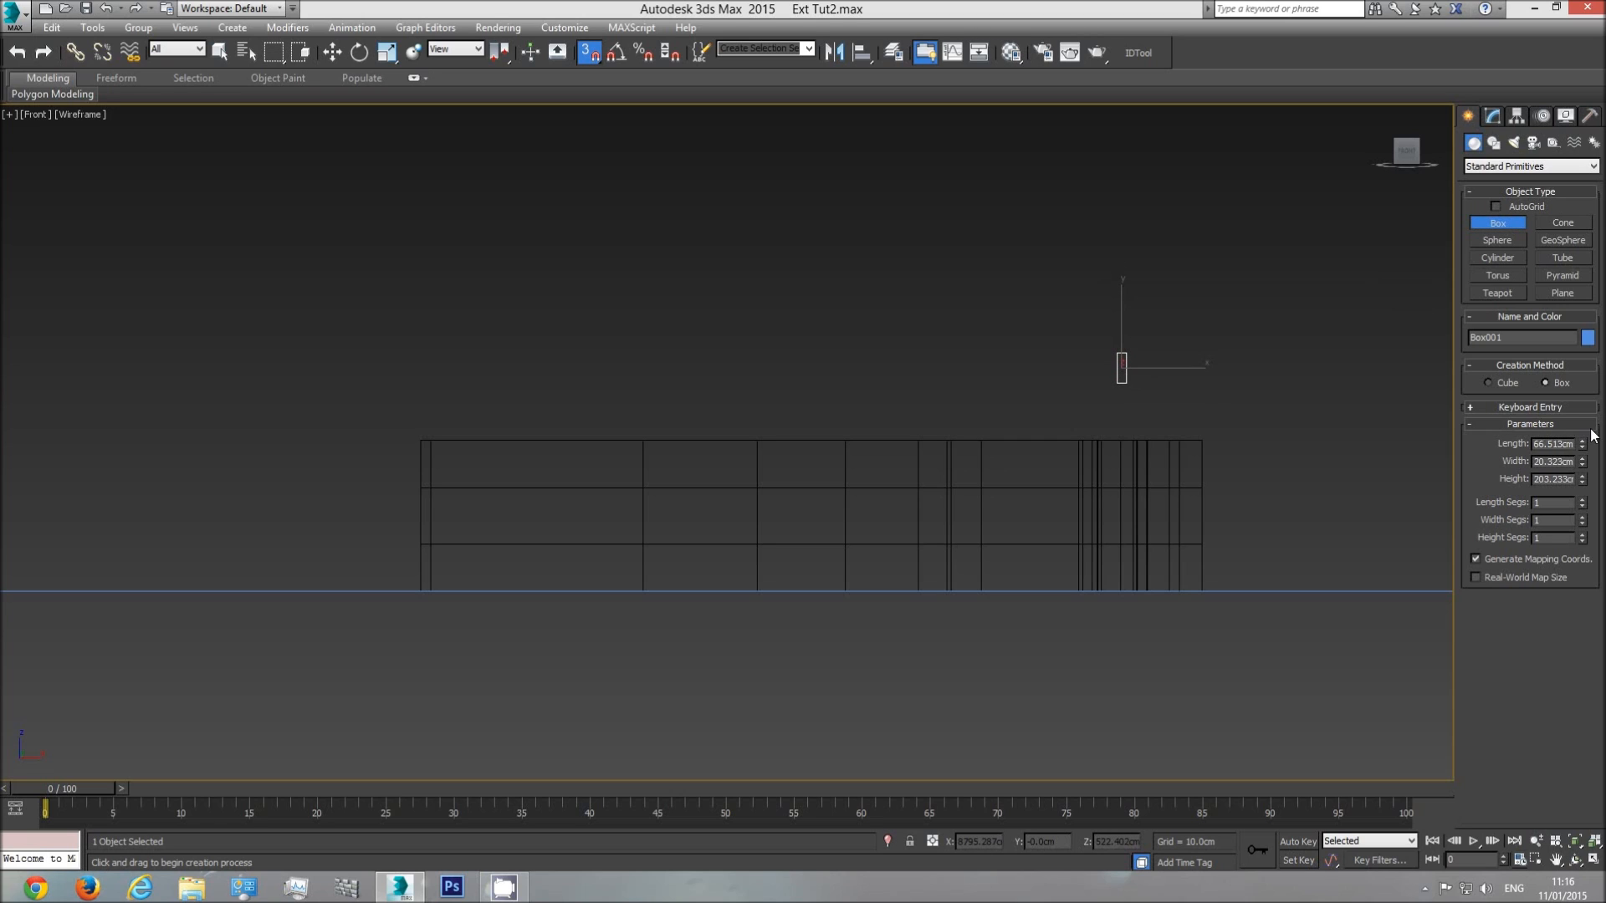
double_click(1571, 444)
type("35")
key("Return")
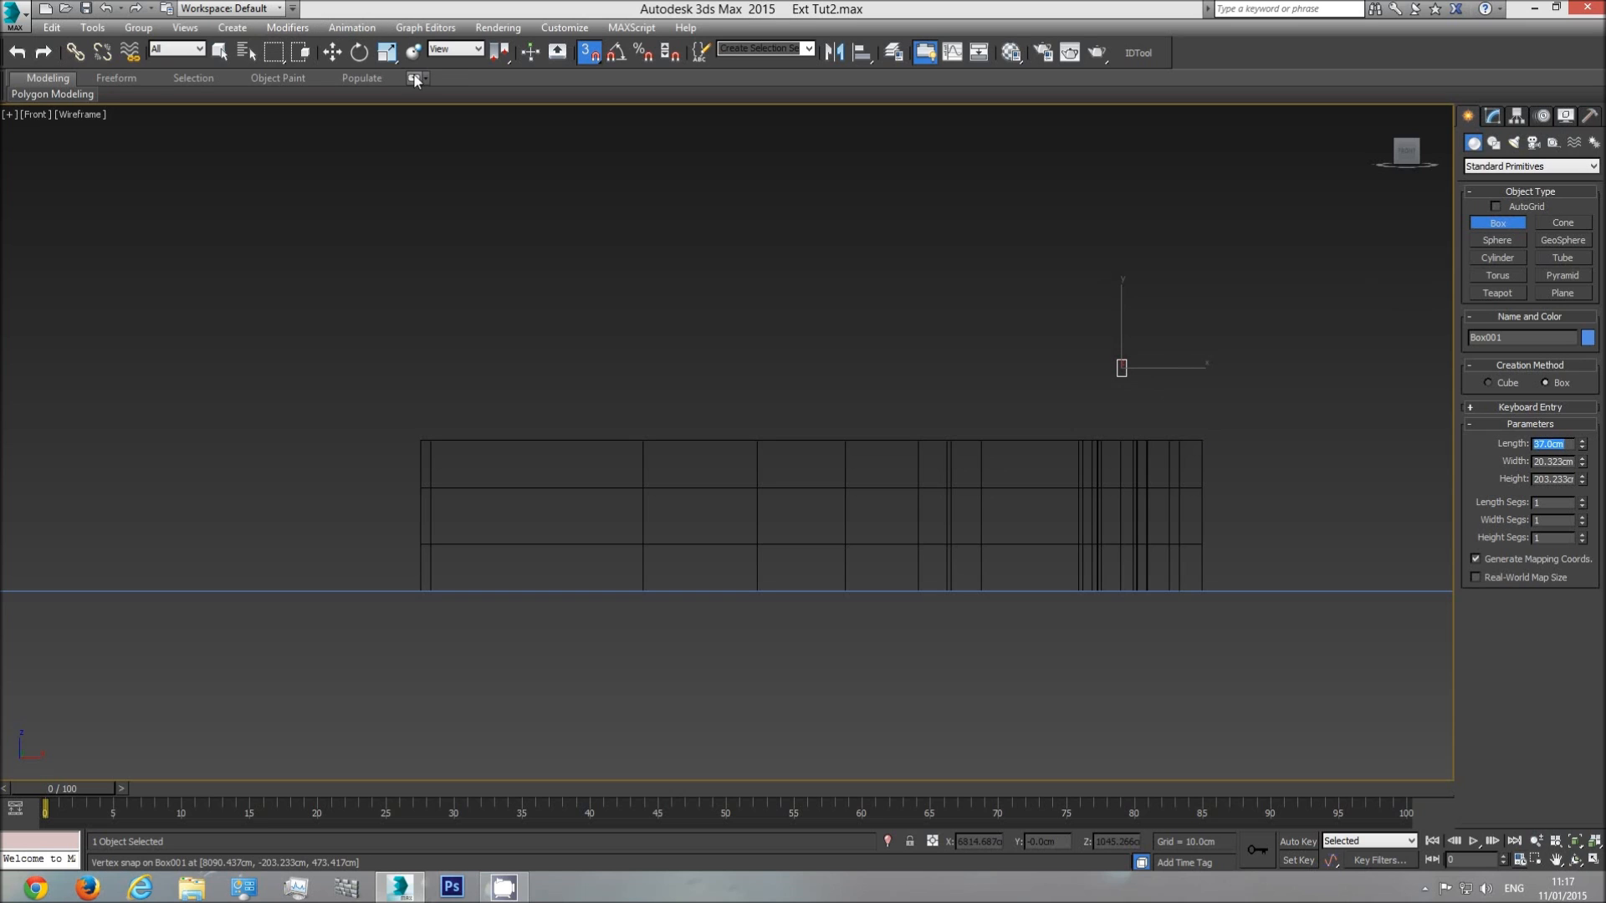
- Move the box vertically with vertex snapping so its top edge aligns with the top of the walls
left_click(332, 53)
scroll(1182, 440, "up", 4)
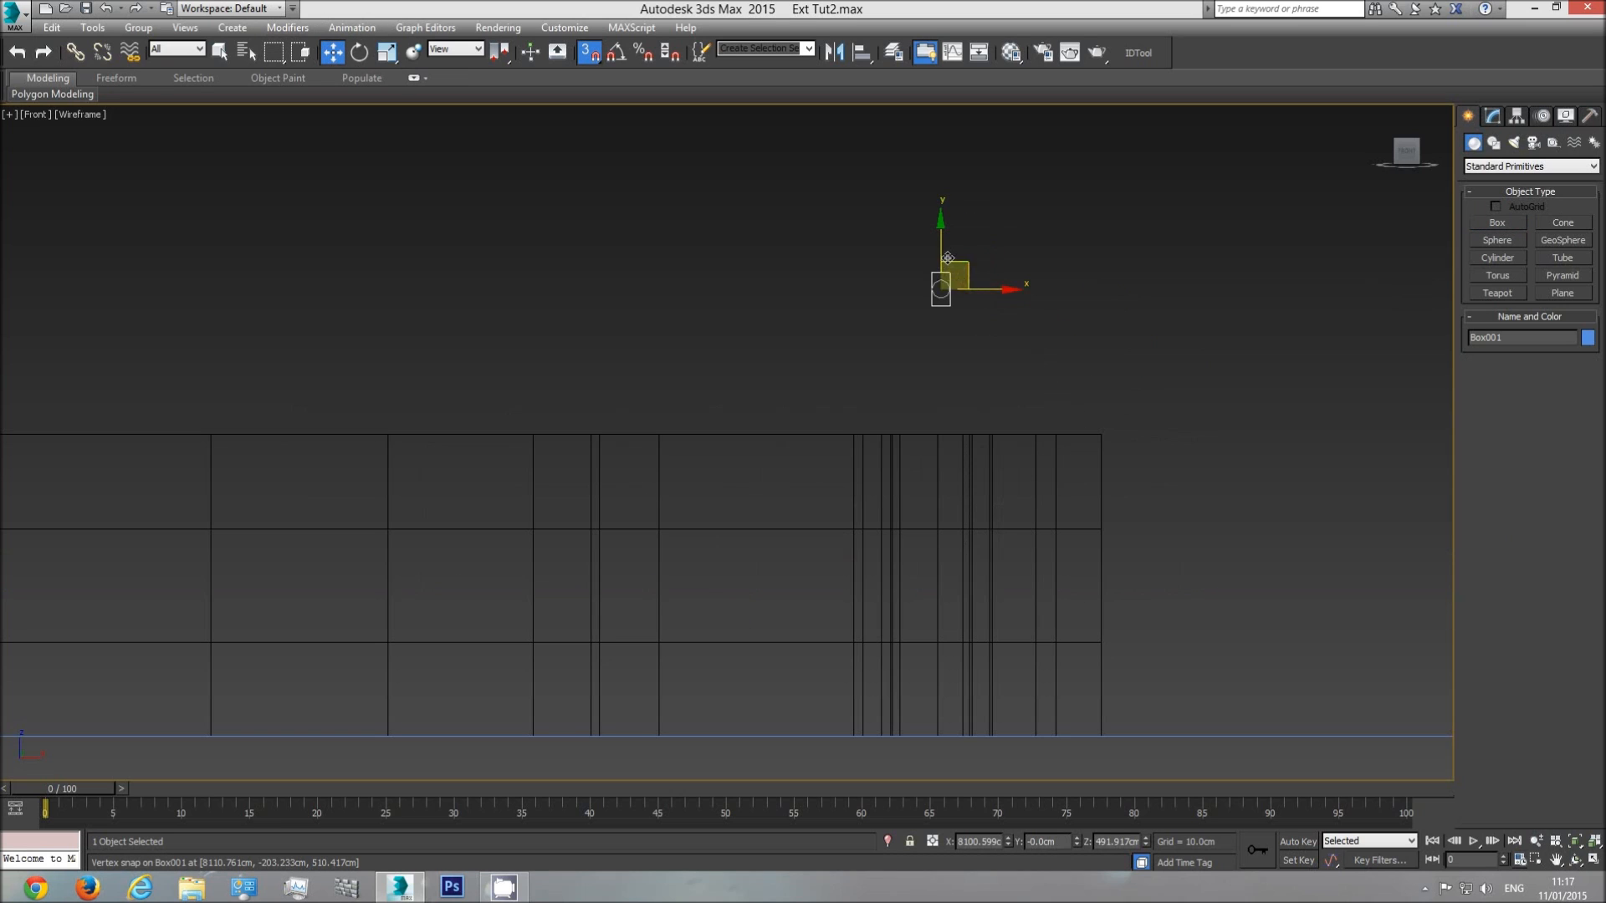
left_click_drag(940, 289, 903, 432)
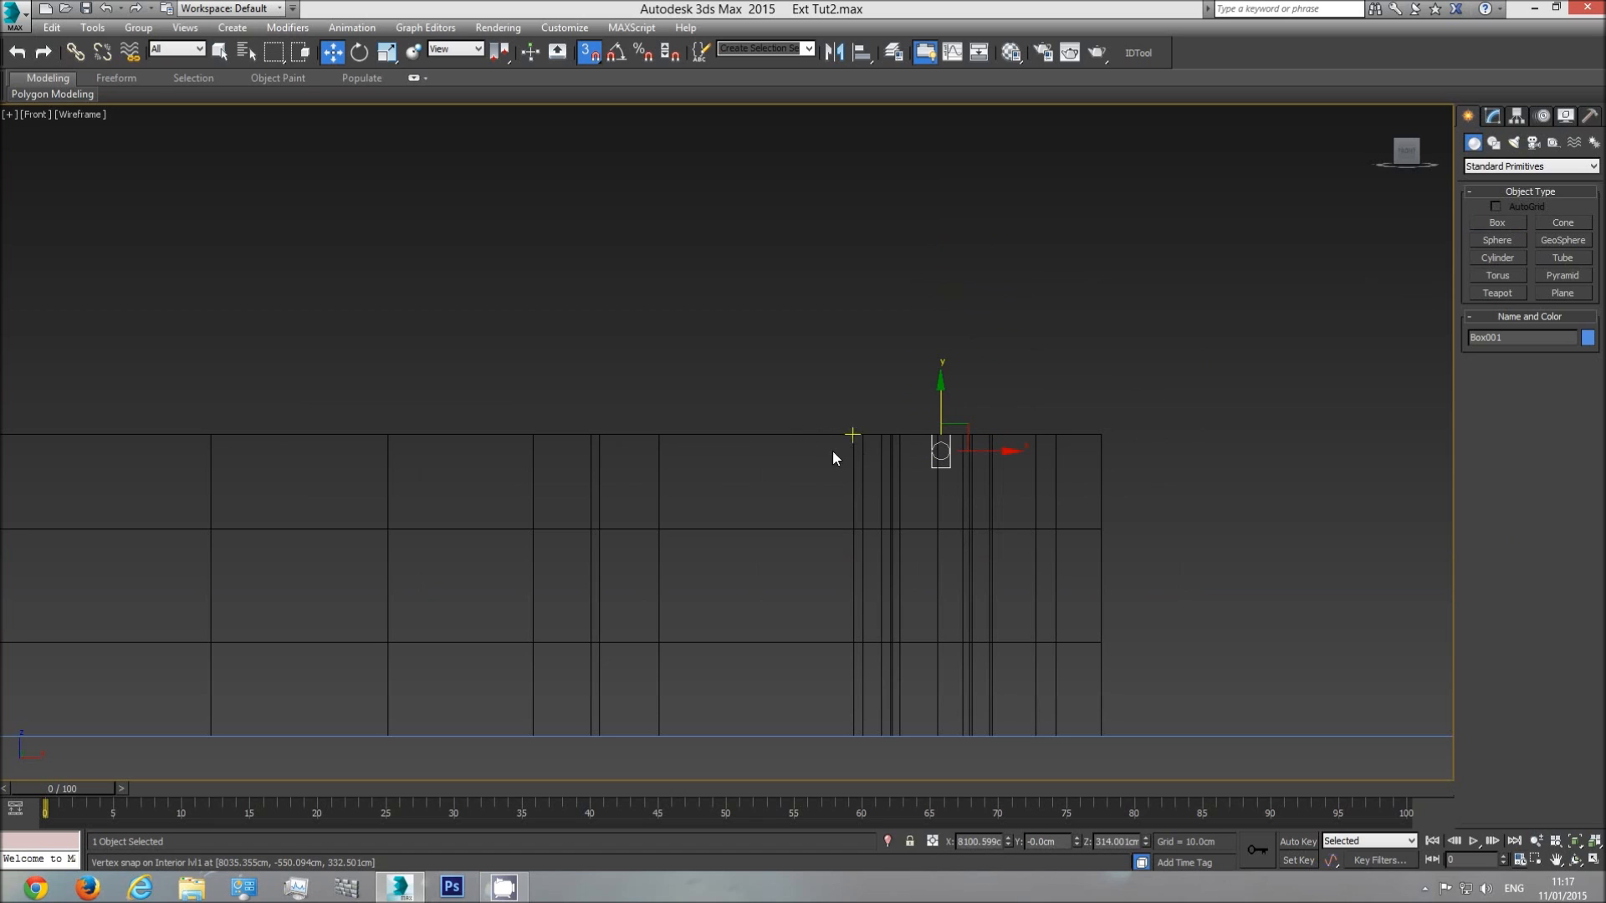
- Lower all top vertices of Interior lvl1 vertically, snapping them to the bottom edge of the 37 cm box
left_click(863, 462)
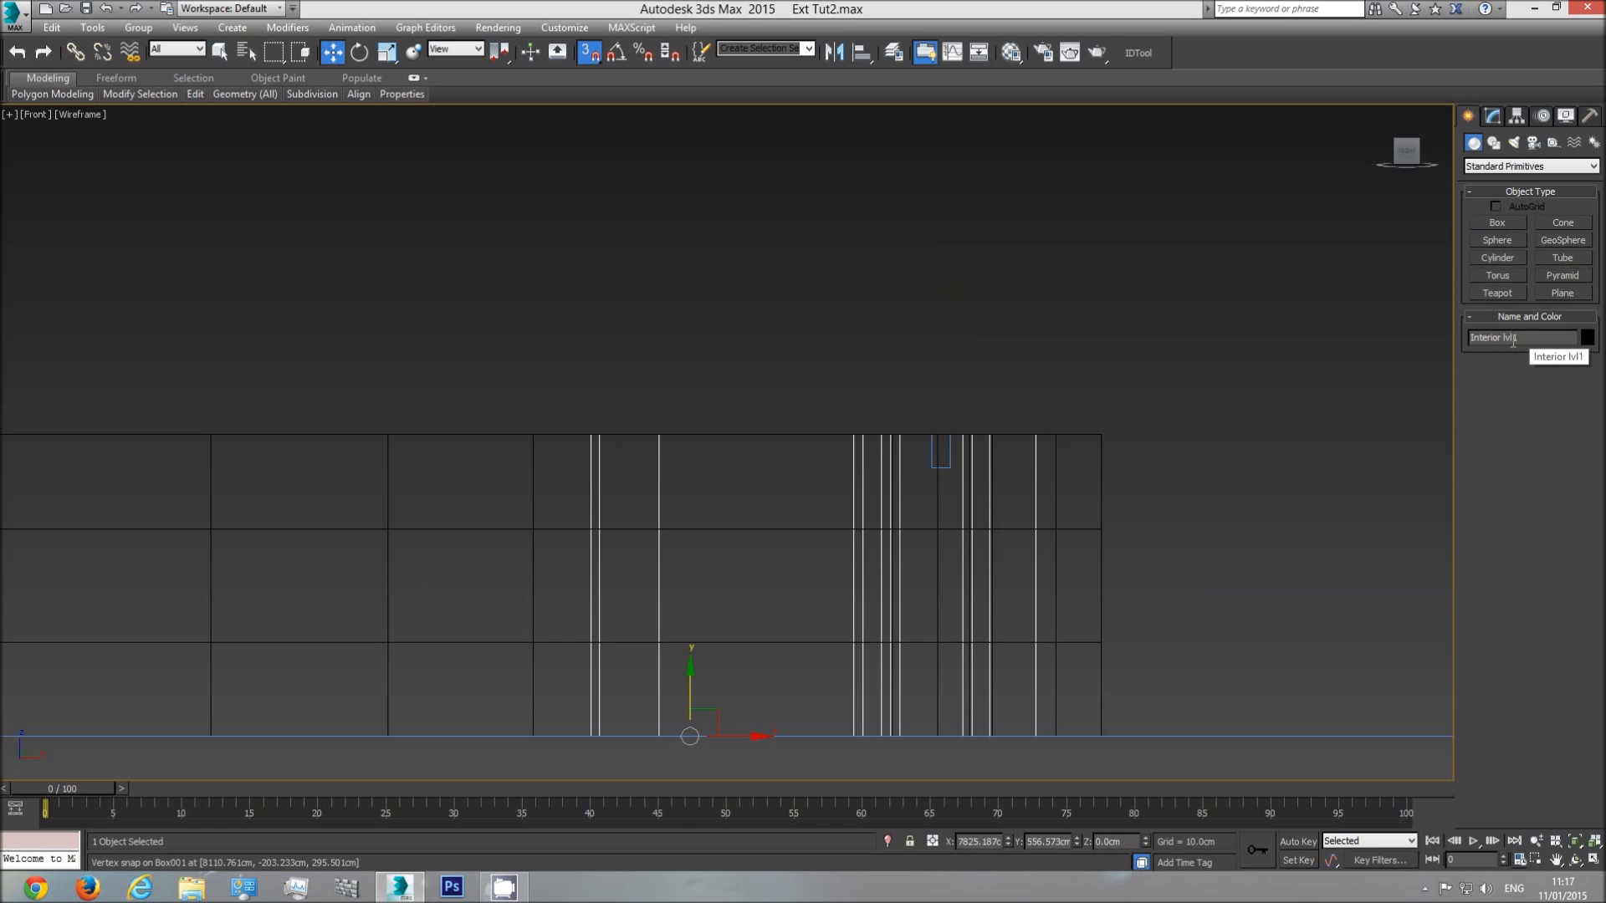
left_click(1053, 459)
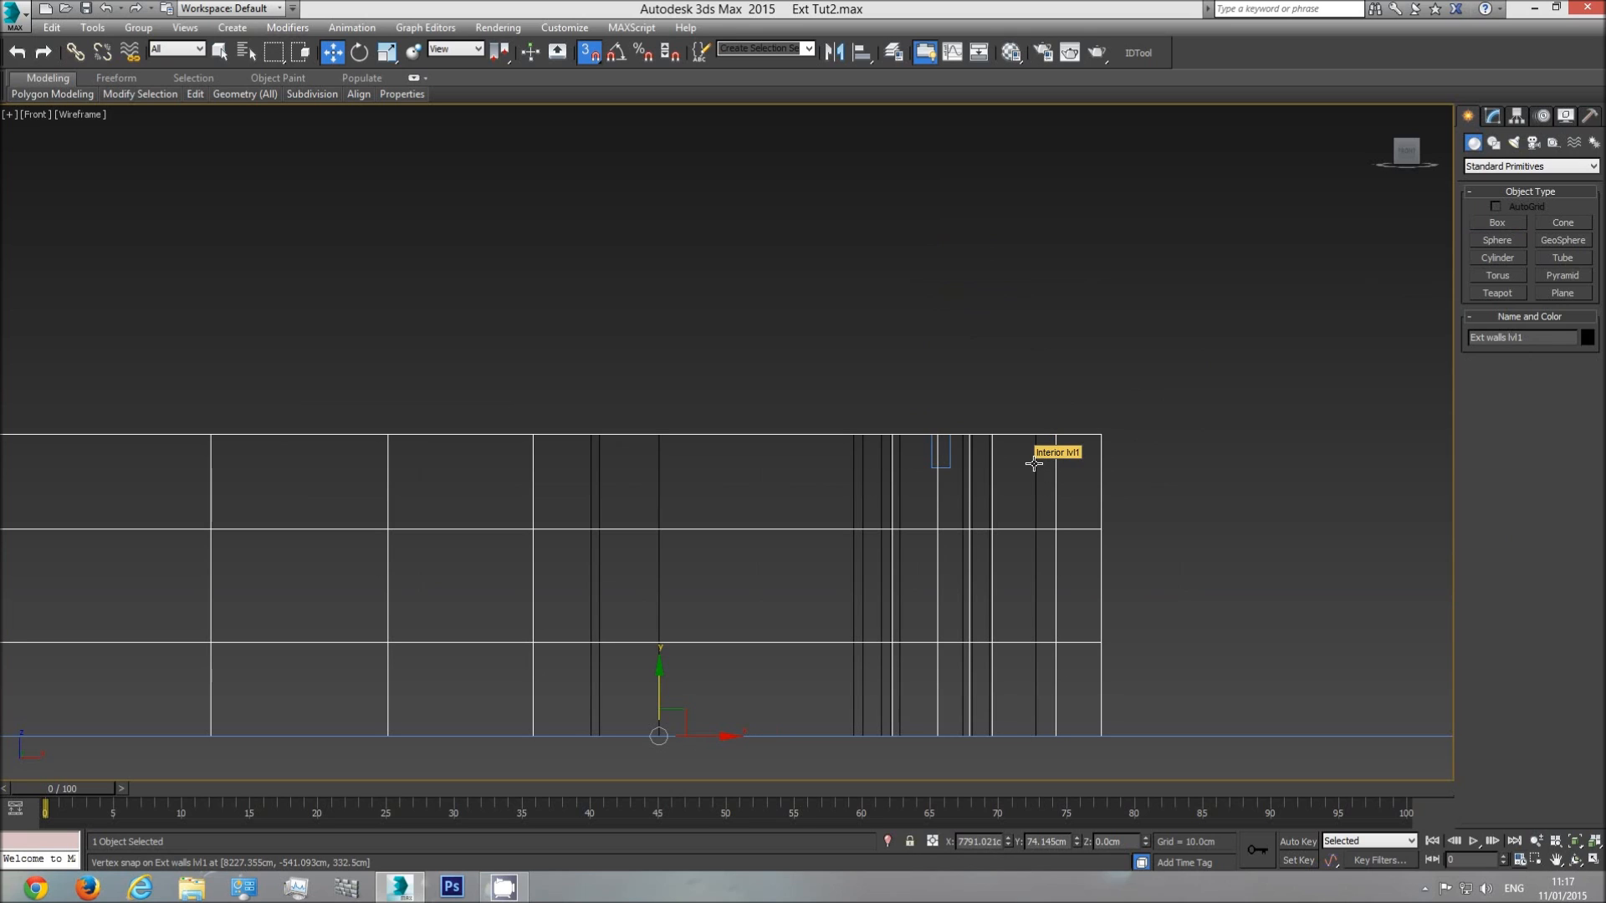
left_click(1034, 464)
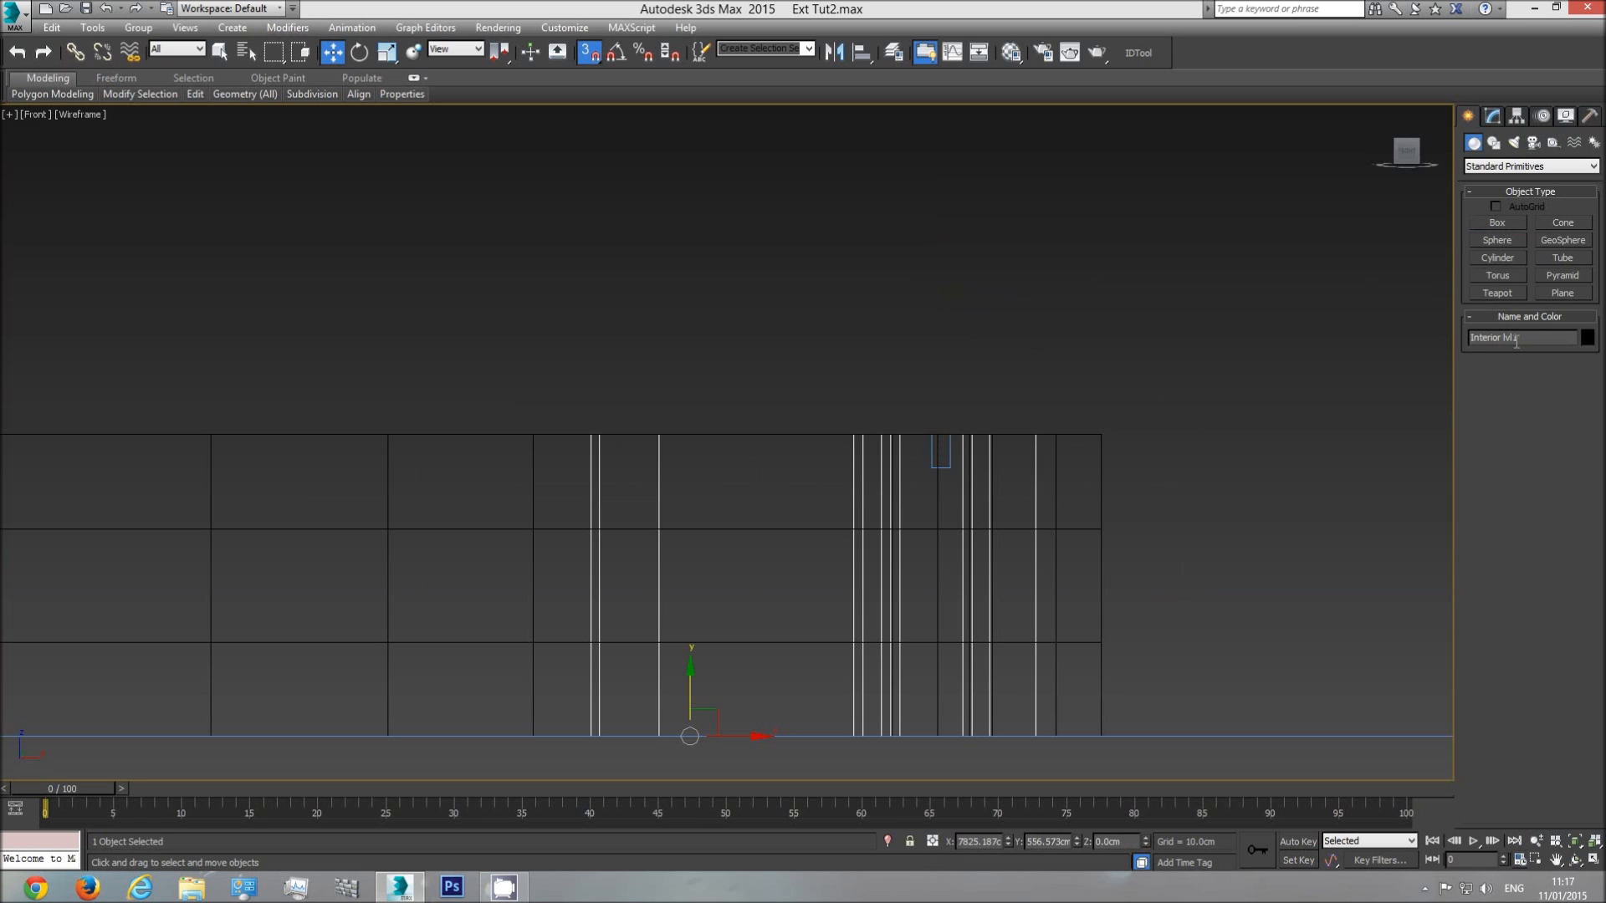
left_click(1493, 115)
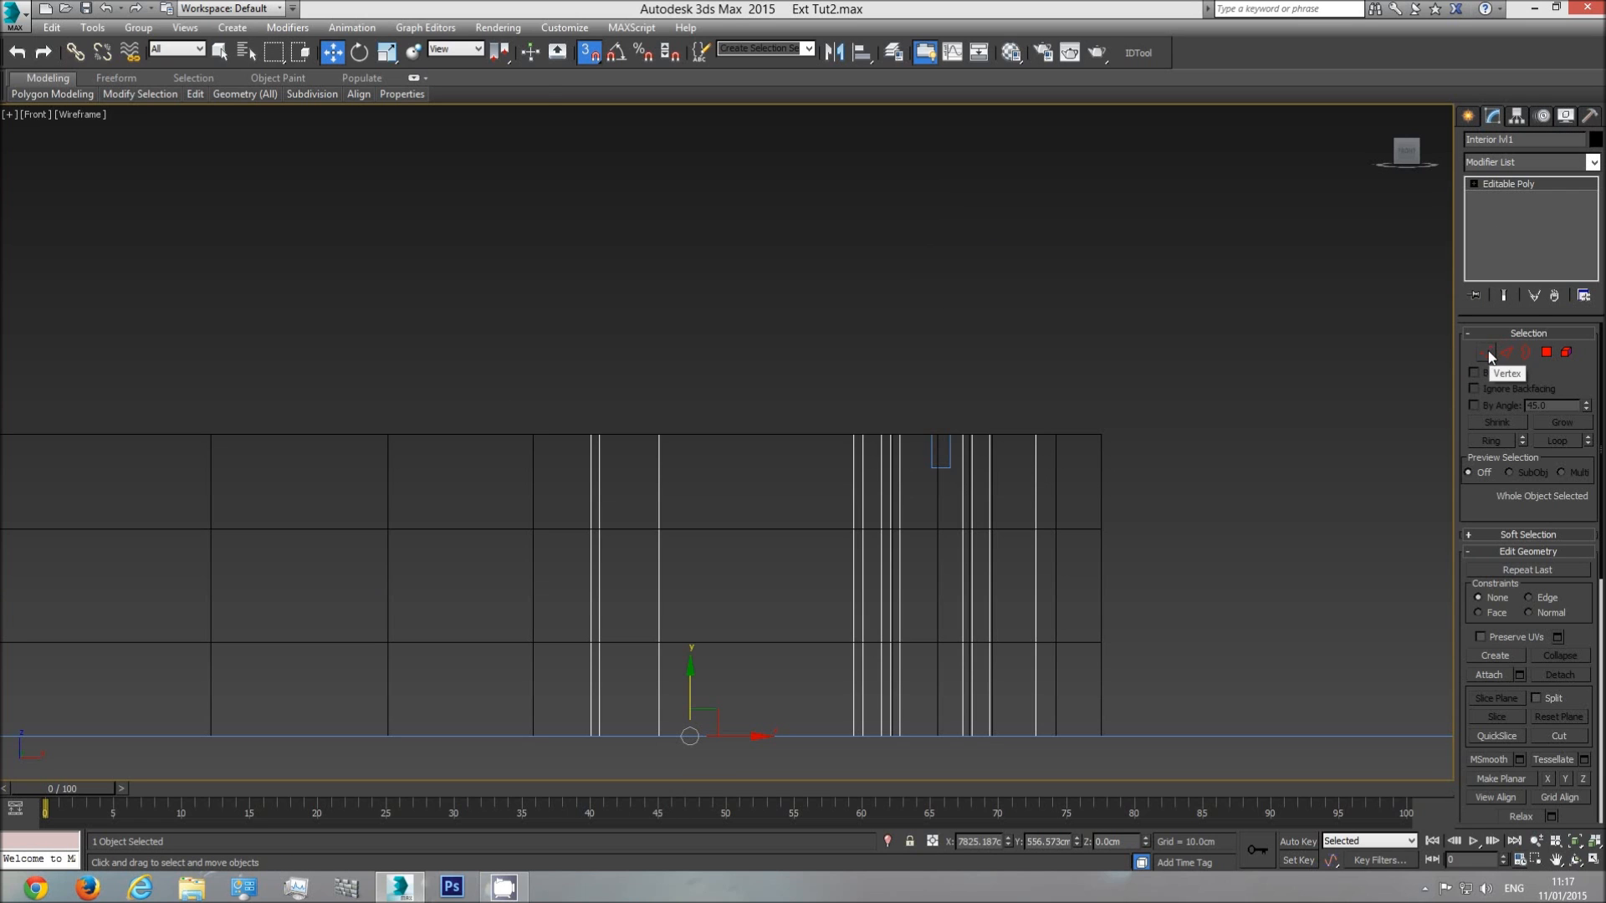
left_click(1486, 352)
scroll(1225, 410, "down", 4)
left_click_drag(524, 425, 529, 438)
scroll(918, 423, "up", 4)
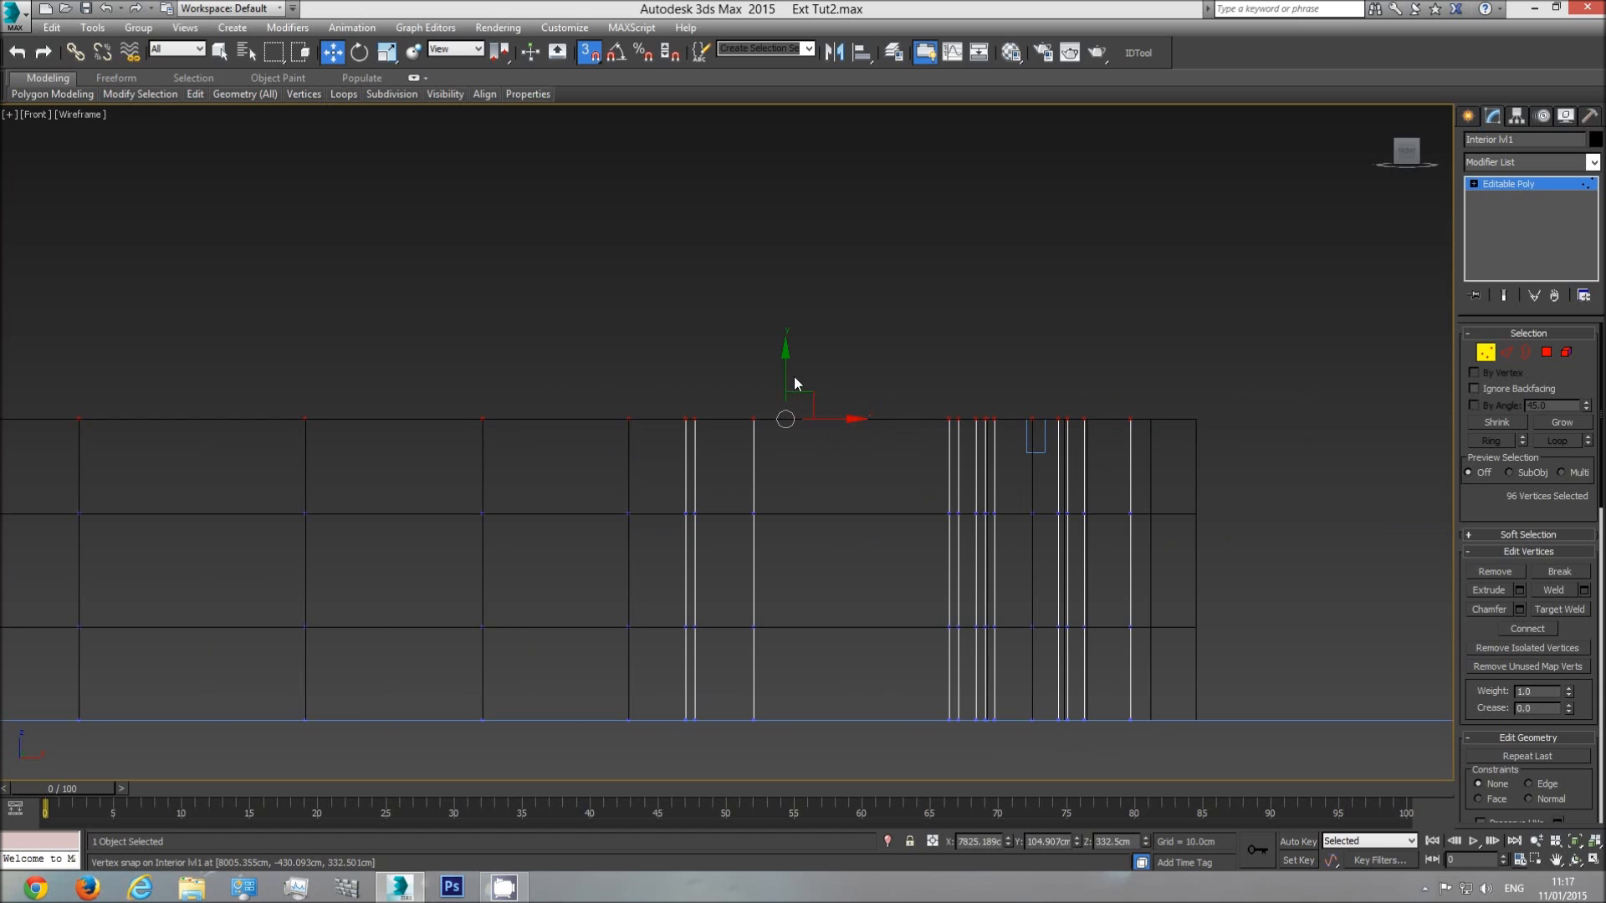
left_click_drag(791, 374, 1017, 451)
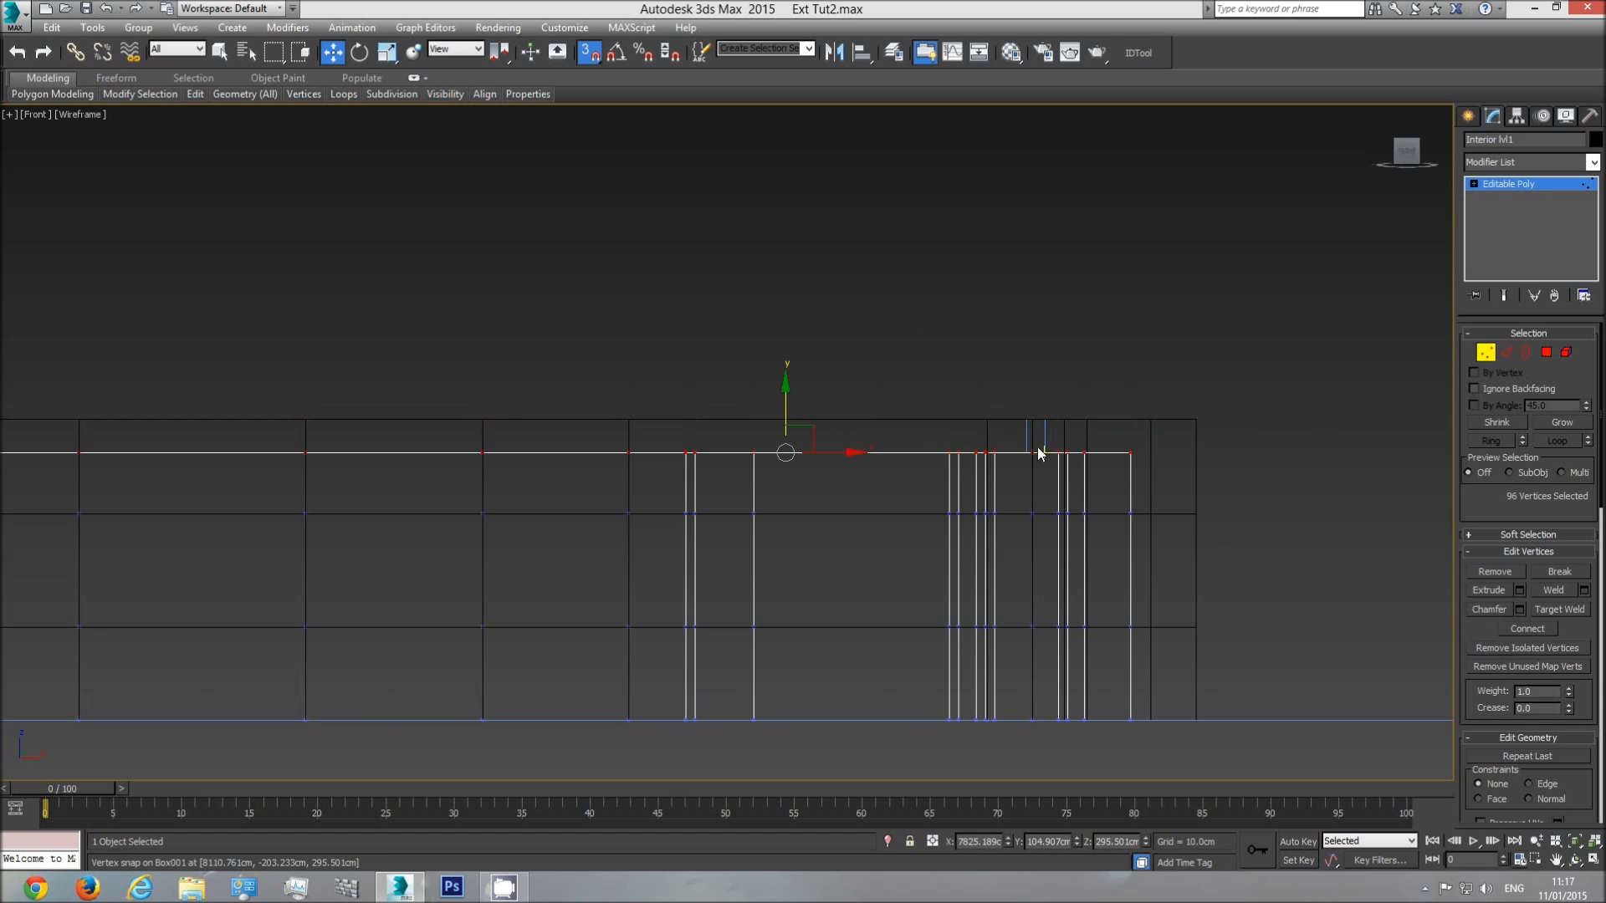
- Leave vertex selection, delete the helper box and return to the Perspective view
left_click(1538, 182)
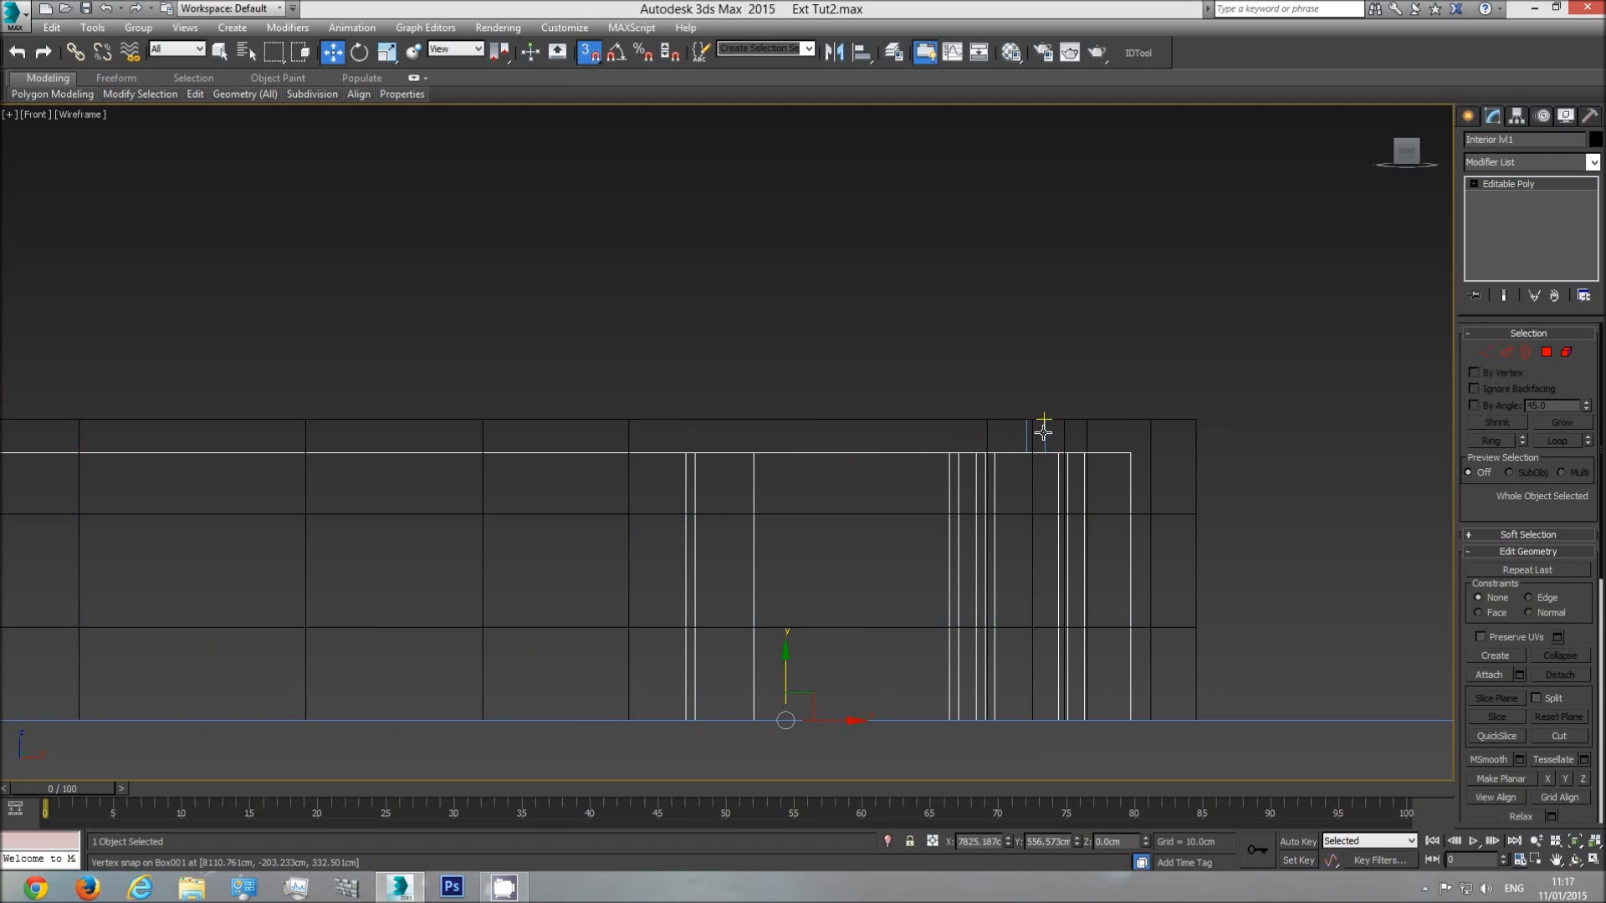
left_click(1046, 435)
key("Delete")
key("p")
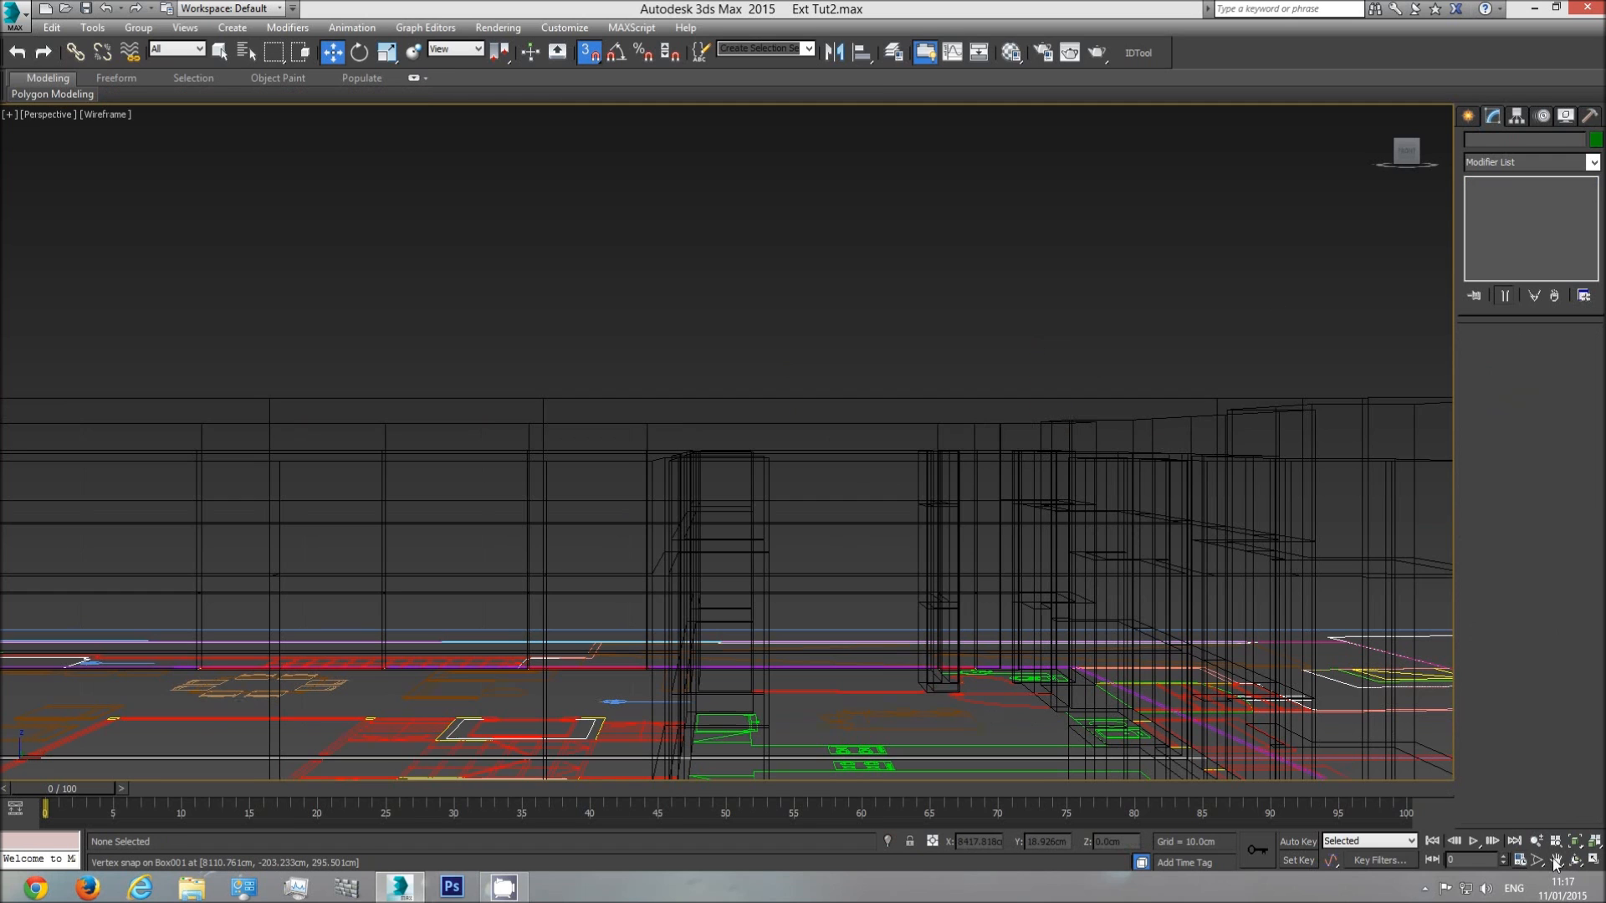
- Return the Perspective view to shaded display and select Interior lvl1
left_click(1574, 859)
key("F3")
mouse_move(745, 484)
left_mouse_down()
mouse_move(805, 518)
mouse_move(735, 498)
mouse_move(756, 502)
mouse_move(746, 476)
left_mouse_up()
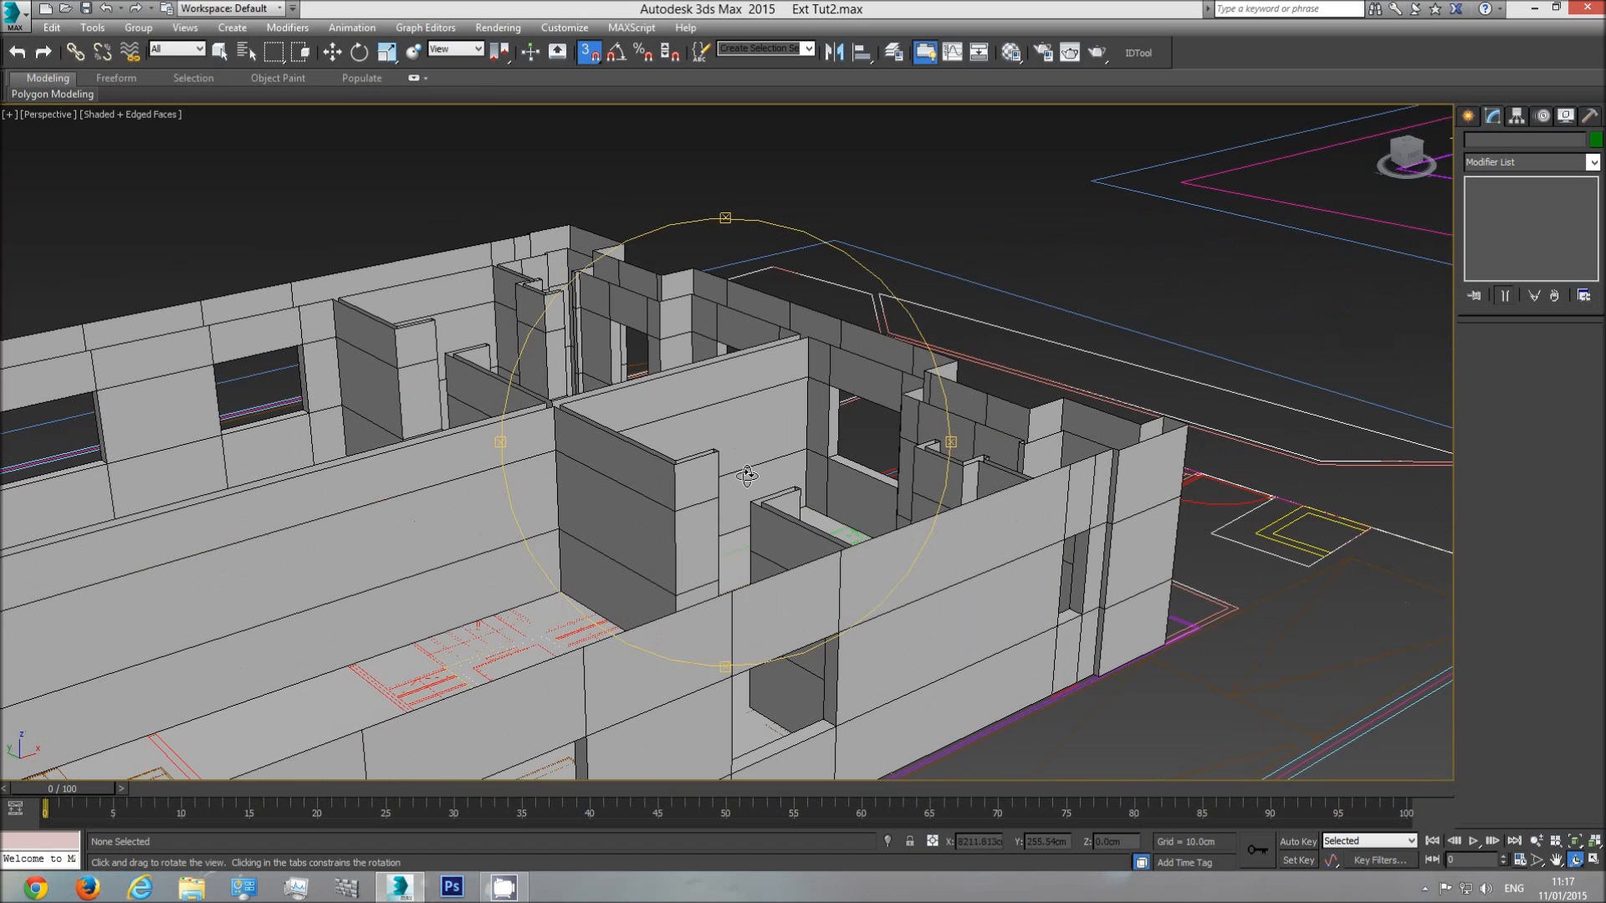
key("w")
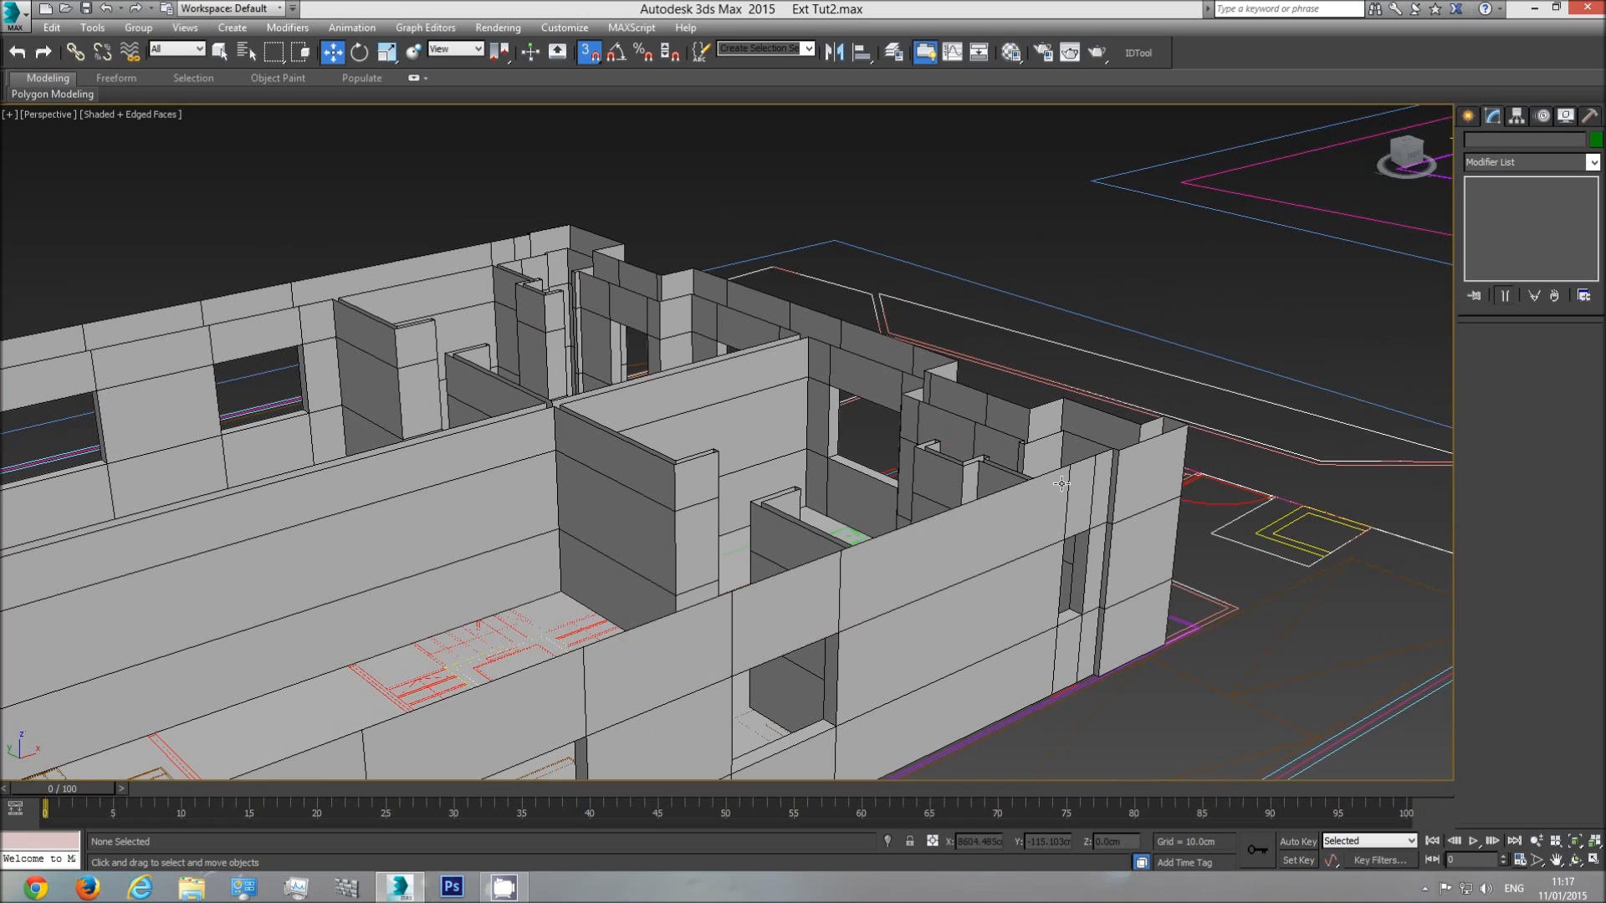
left_click(765, 395)
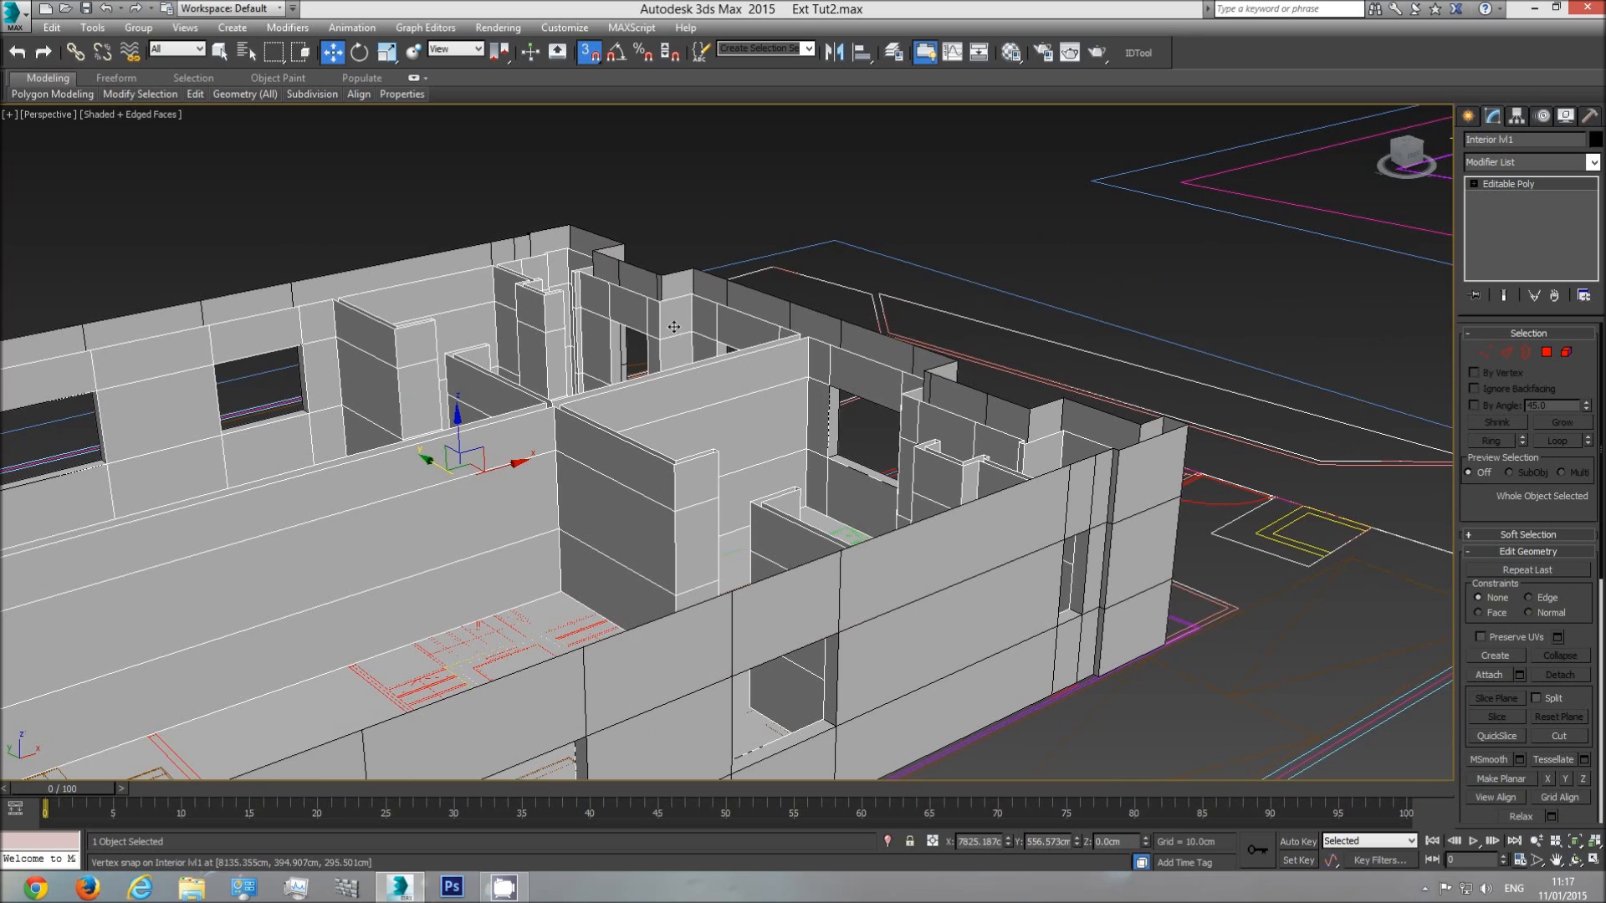
key("q")
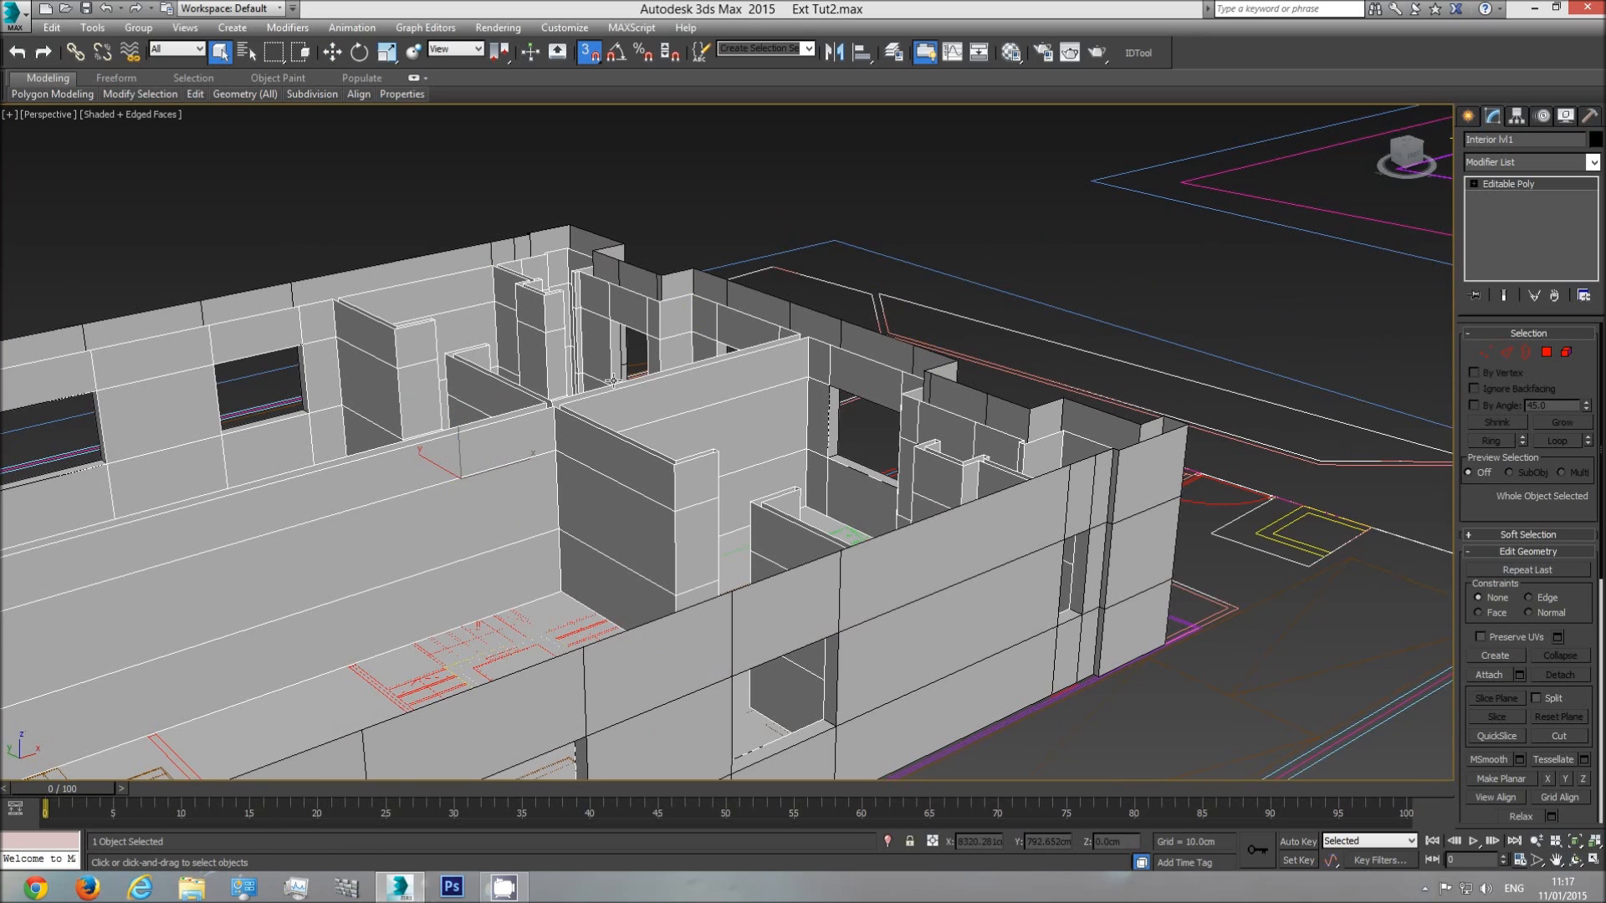
- Select the open top borders of both units in Interior lvl1 and cap them
left_click(1527, 351)
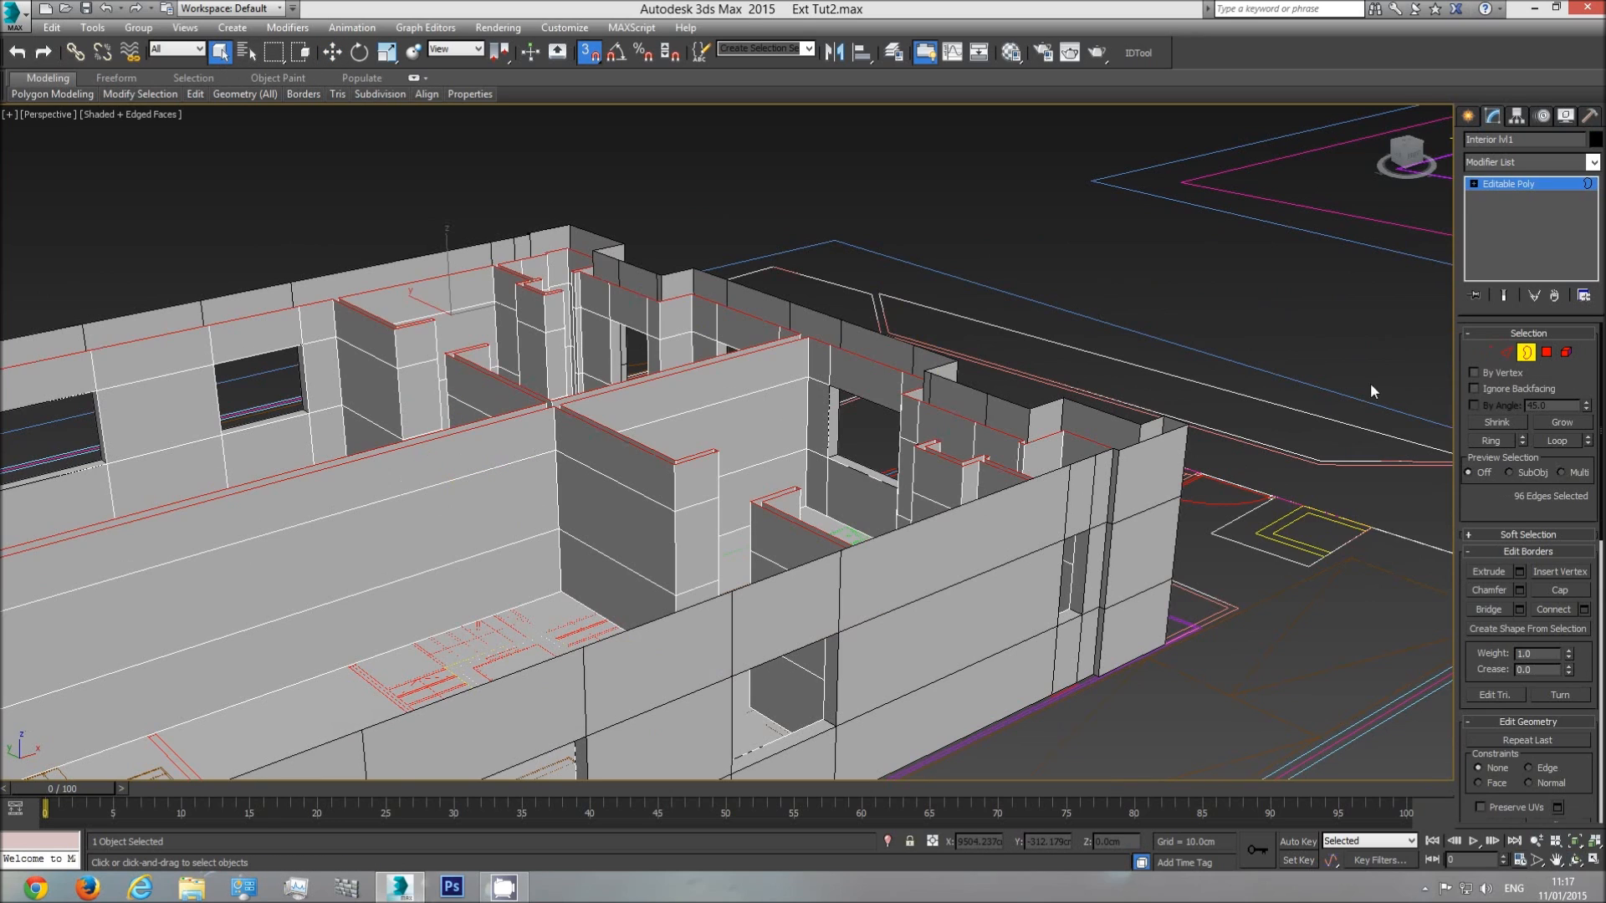
left_click(742, 343)
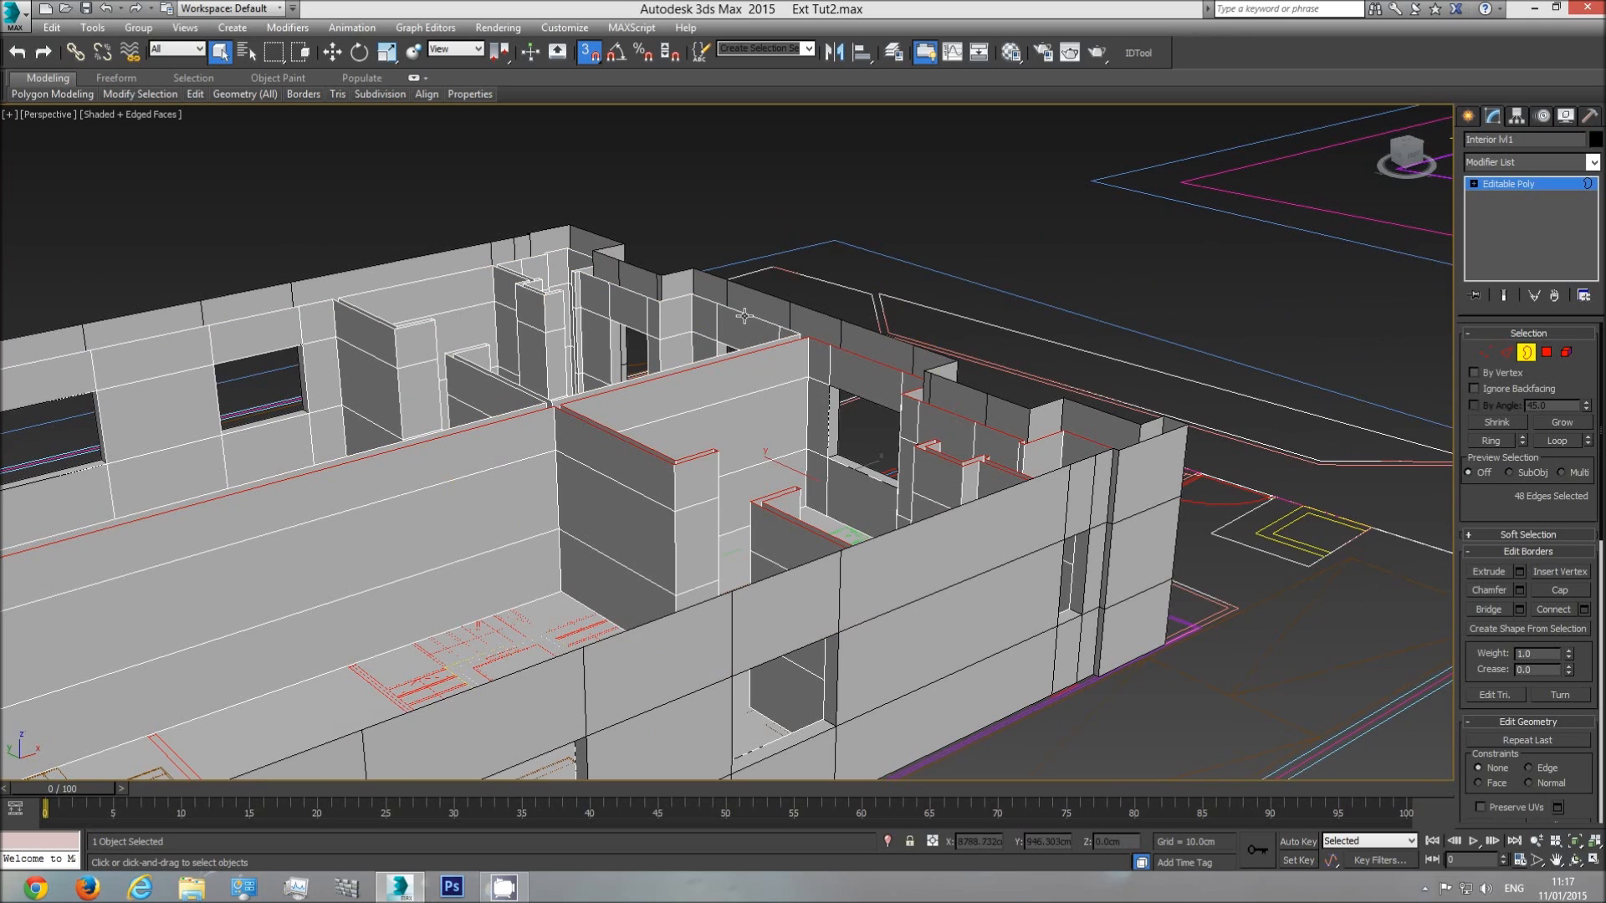
left_click(742, 315, "ctrl")
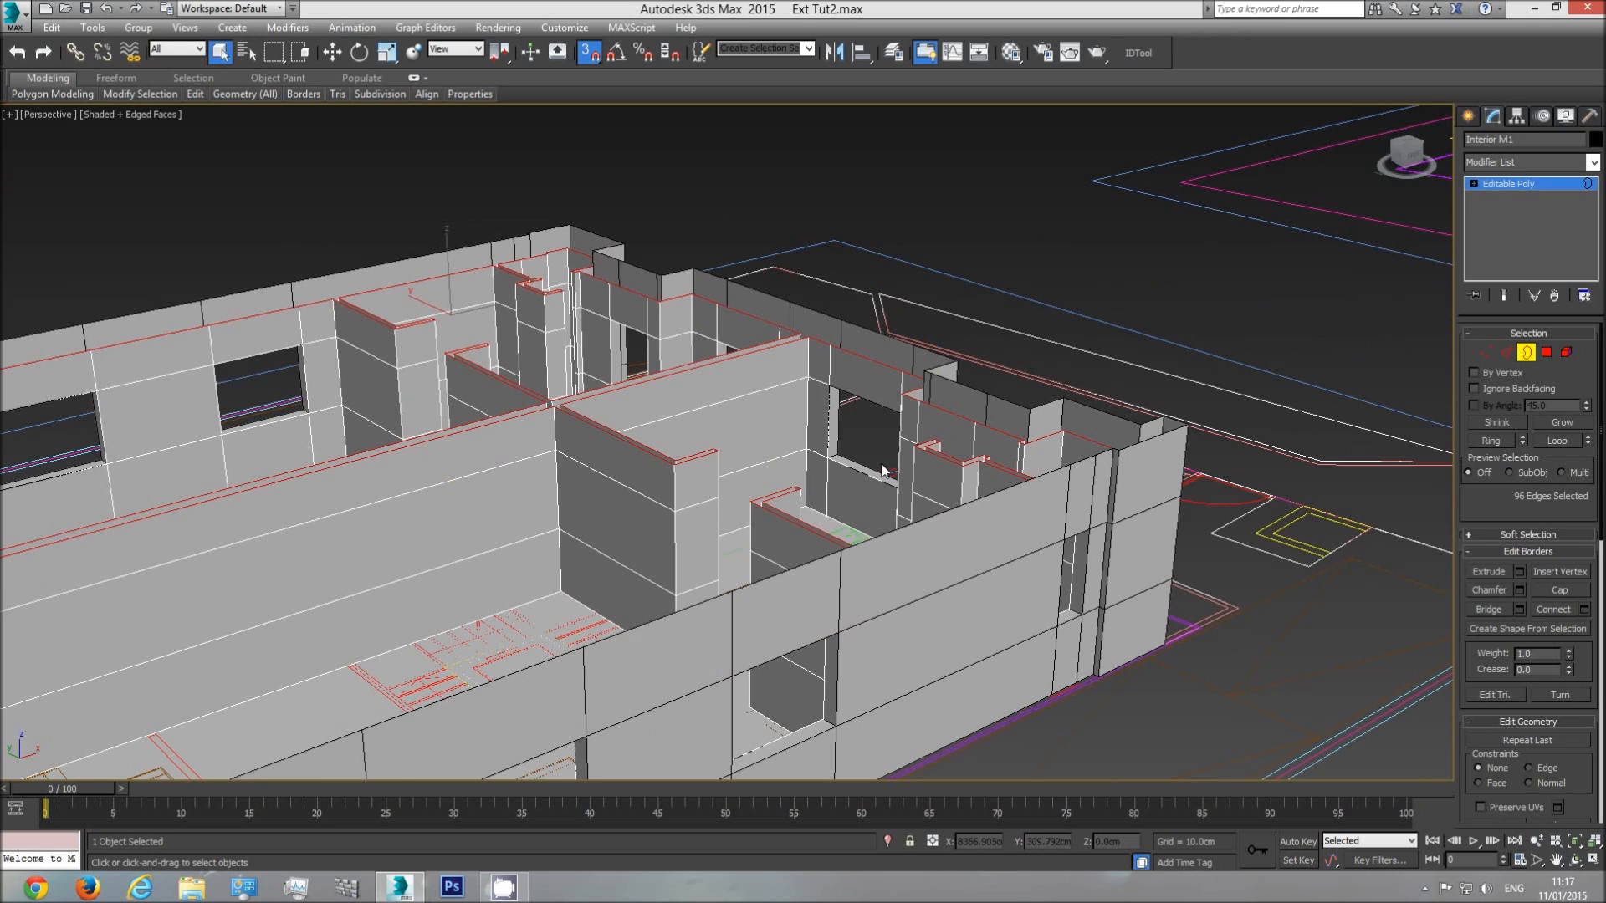
left_click(1558, 590)
scroll(829, 494, "down", 3)
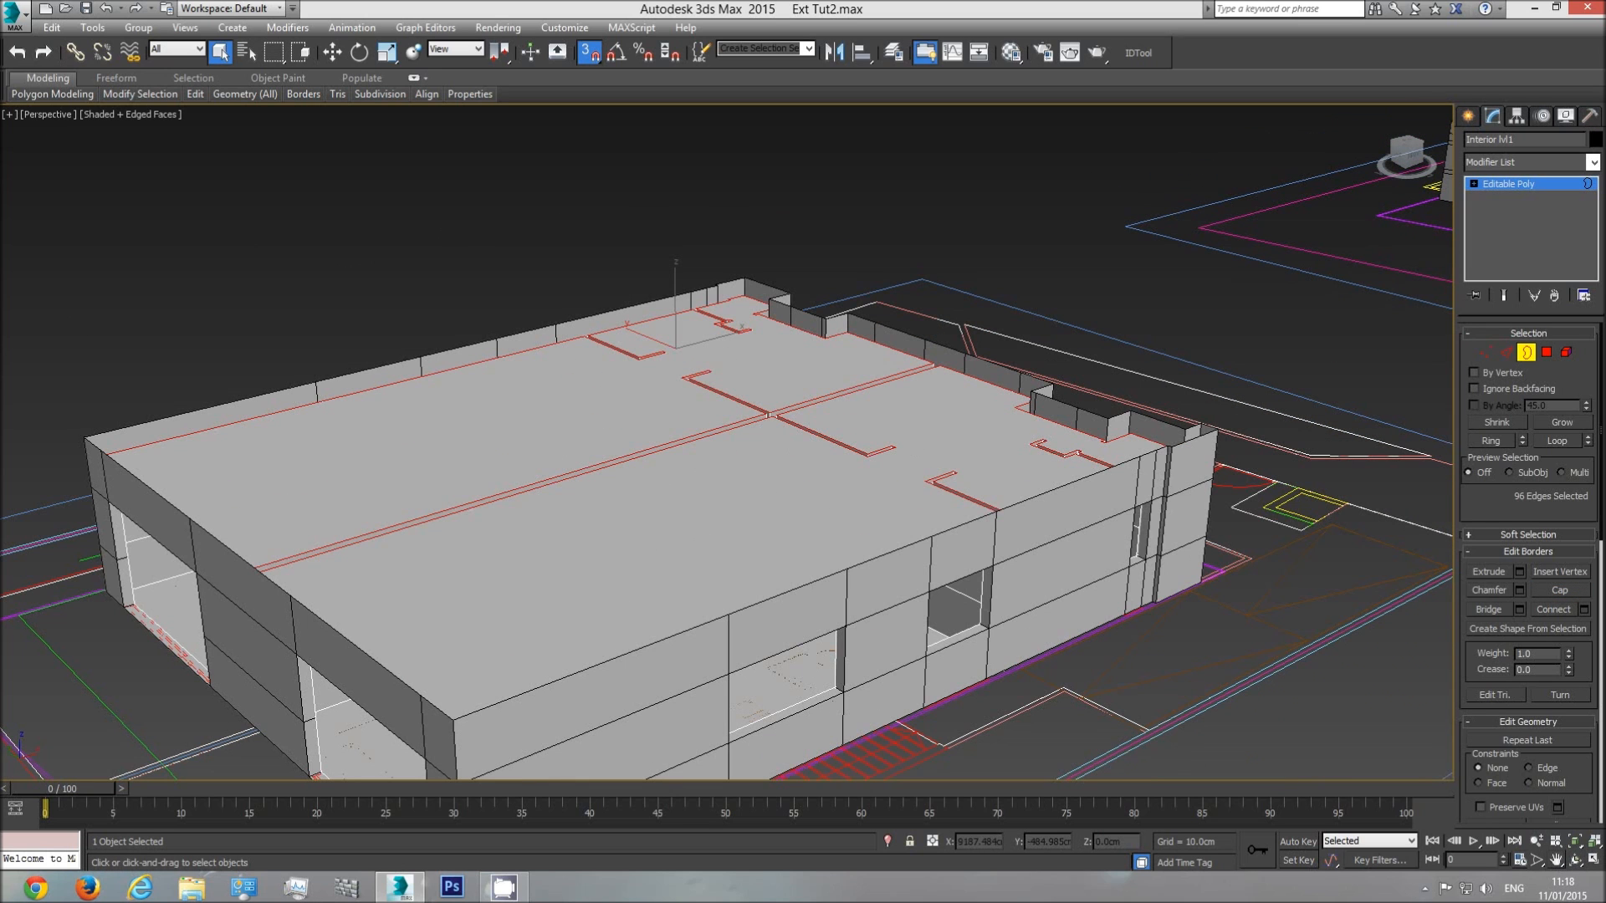
- Select all polygons of Interior lvl1 to inspect the capped shell from several angles, and leave polygon selection
left_click(1546, 352)
scroll(1154, 243, "down", 5)
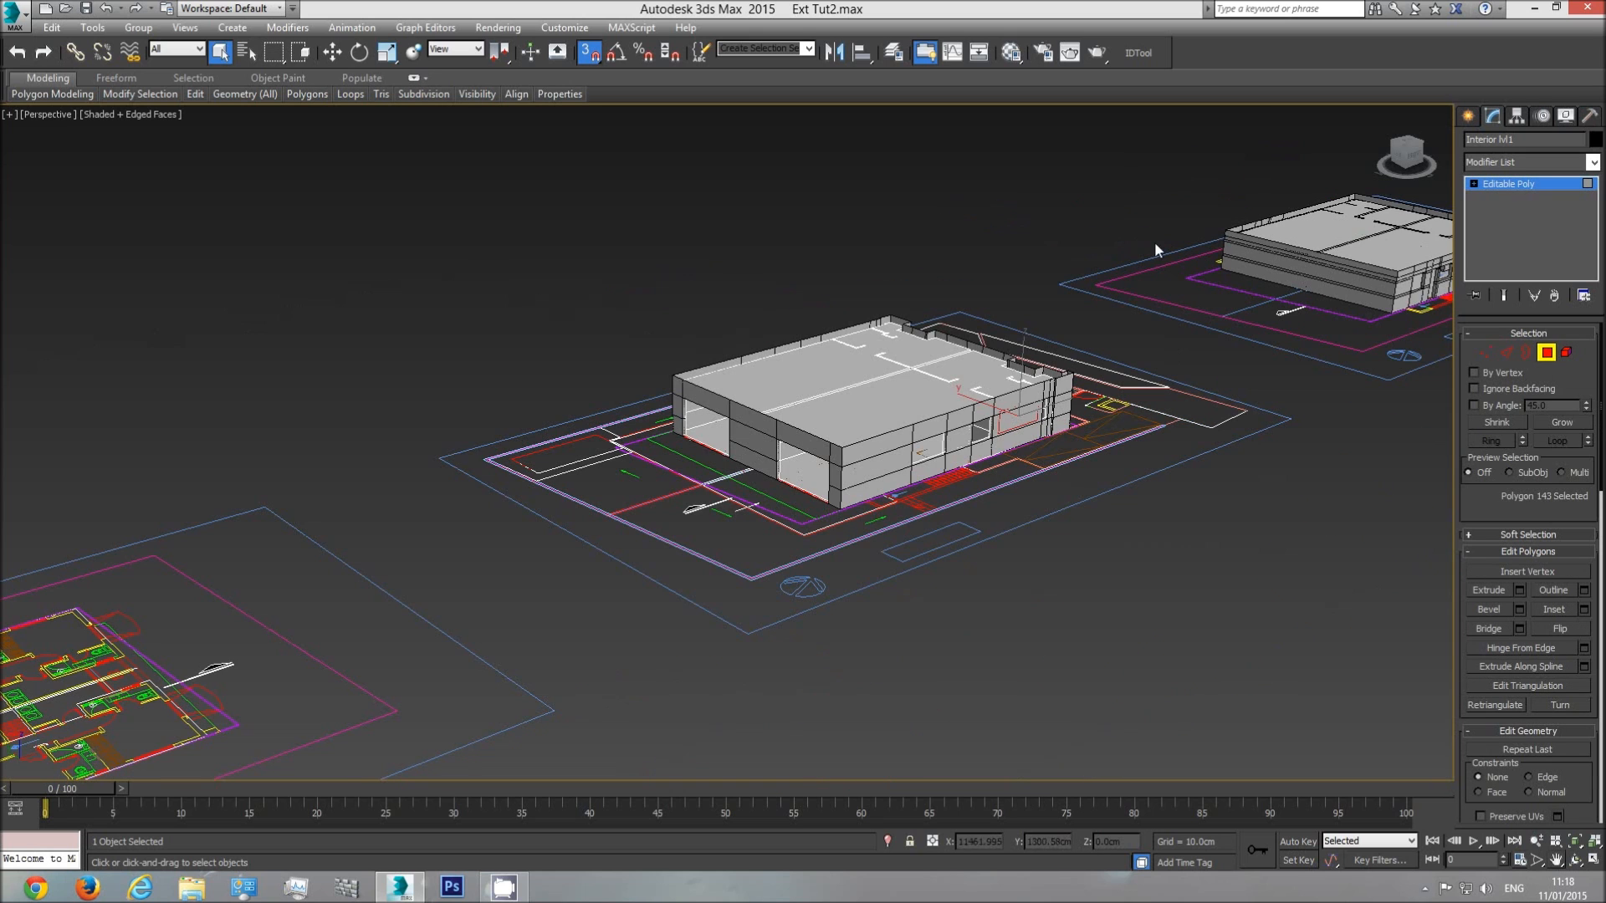
left_click_drag(456, 661, 457, 660)
scroll(836, 334, "up", 5)
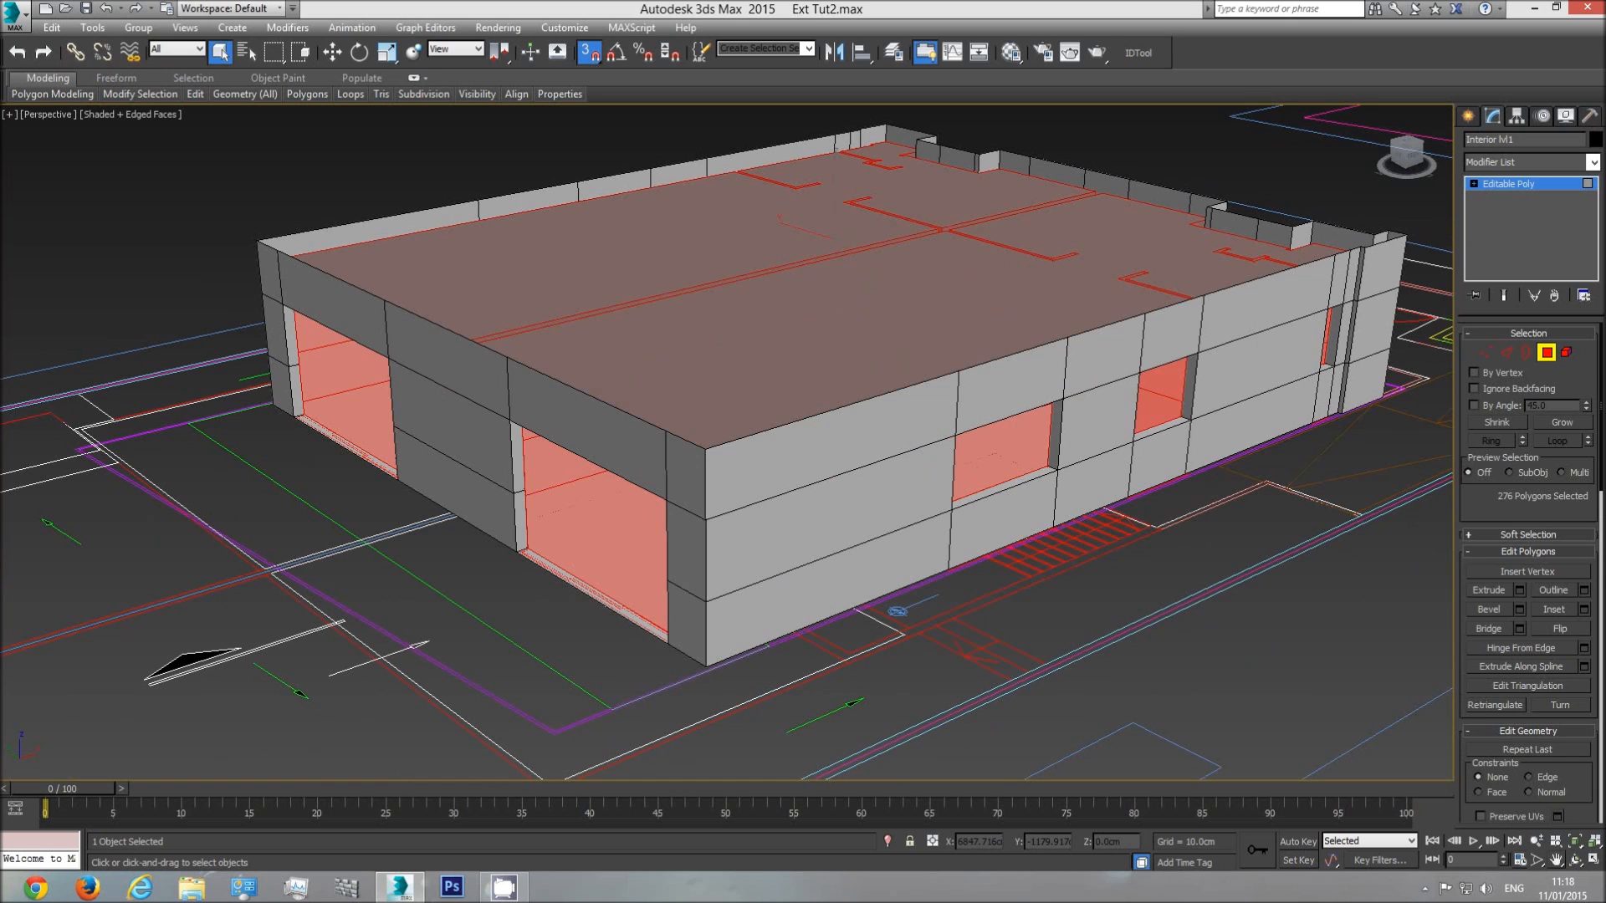
left_click(1575, 860)
left_click_drag(783, 564, 798, 544)
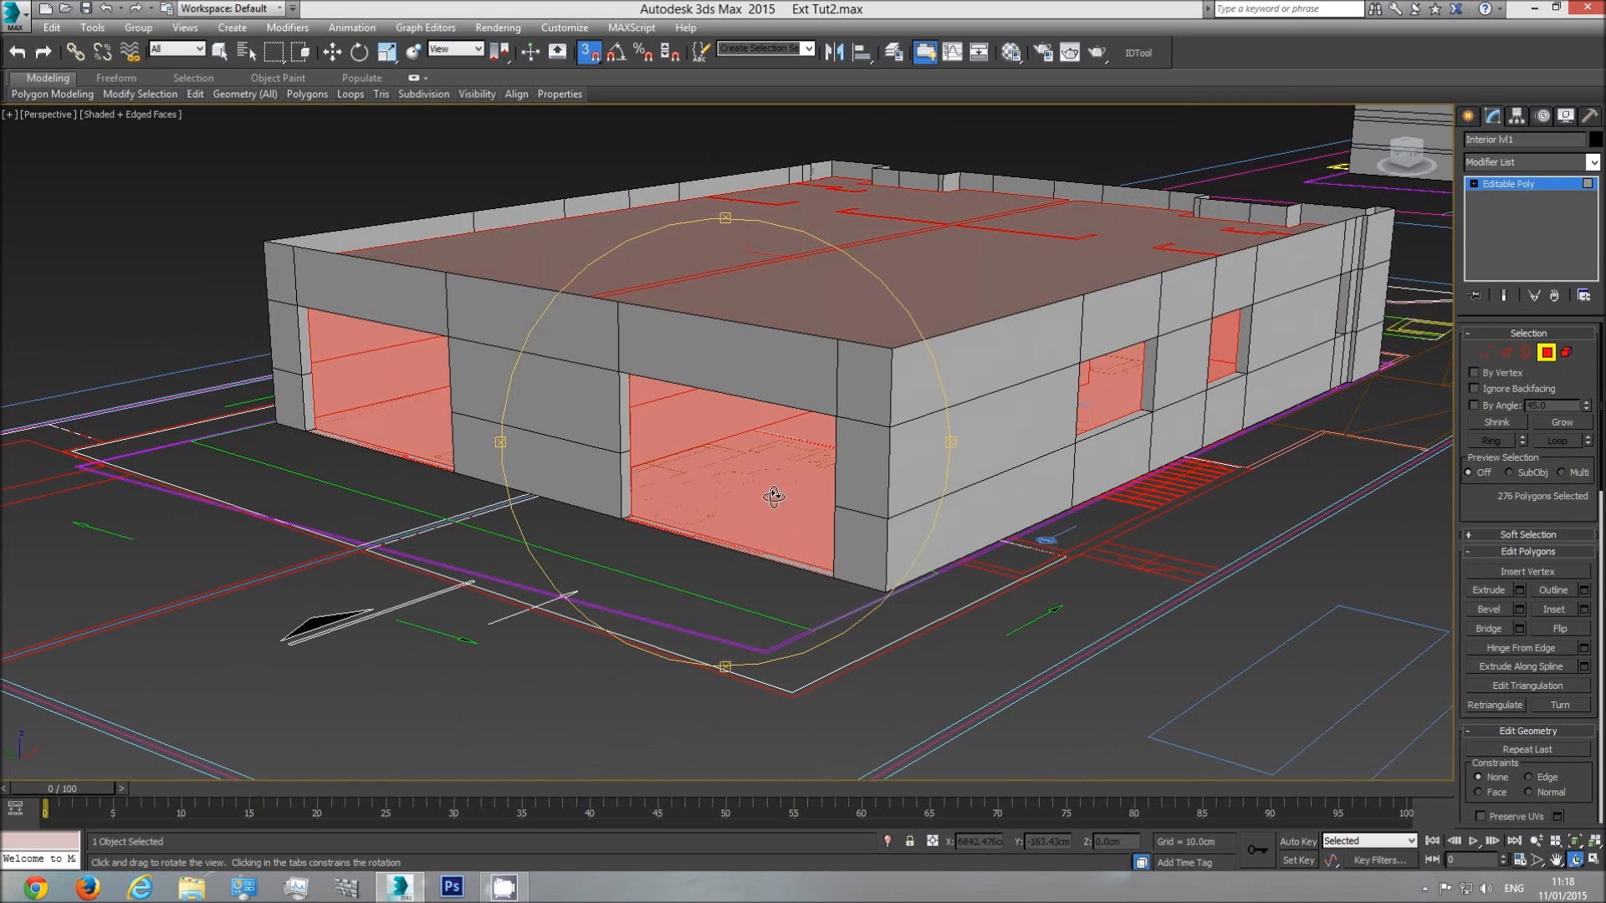
left_click_drag(770, 455, 775, 458)
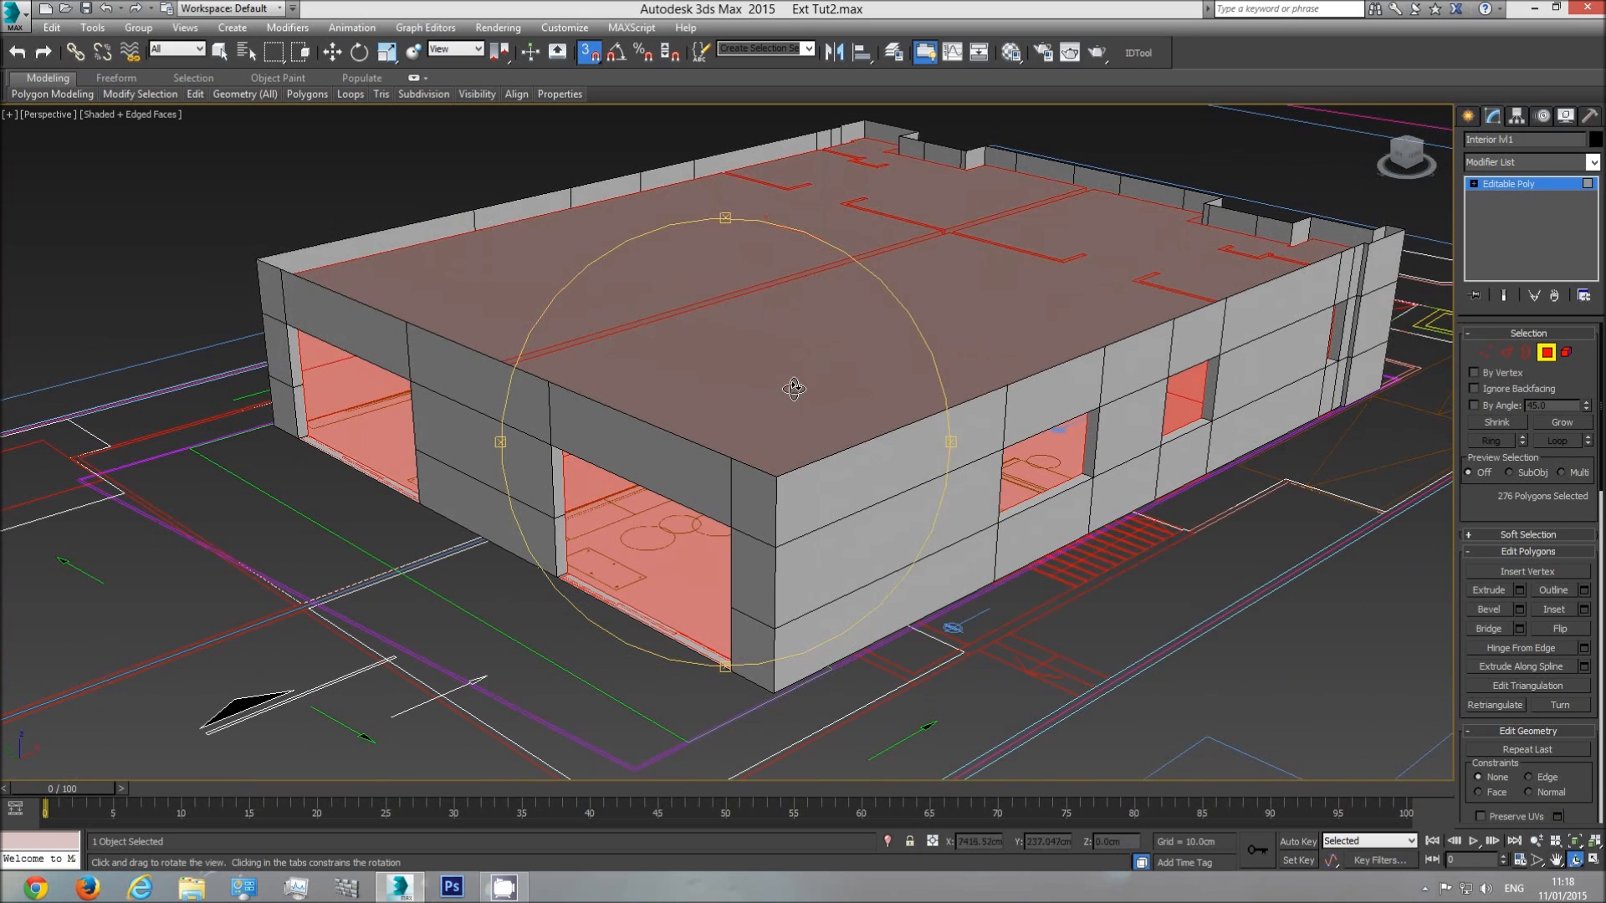
left_click_drag(793, 388, 811, 382)
left_click_drag(801, 518, 808, 505)
left_click(1557, 184)
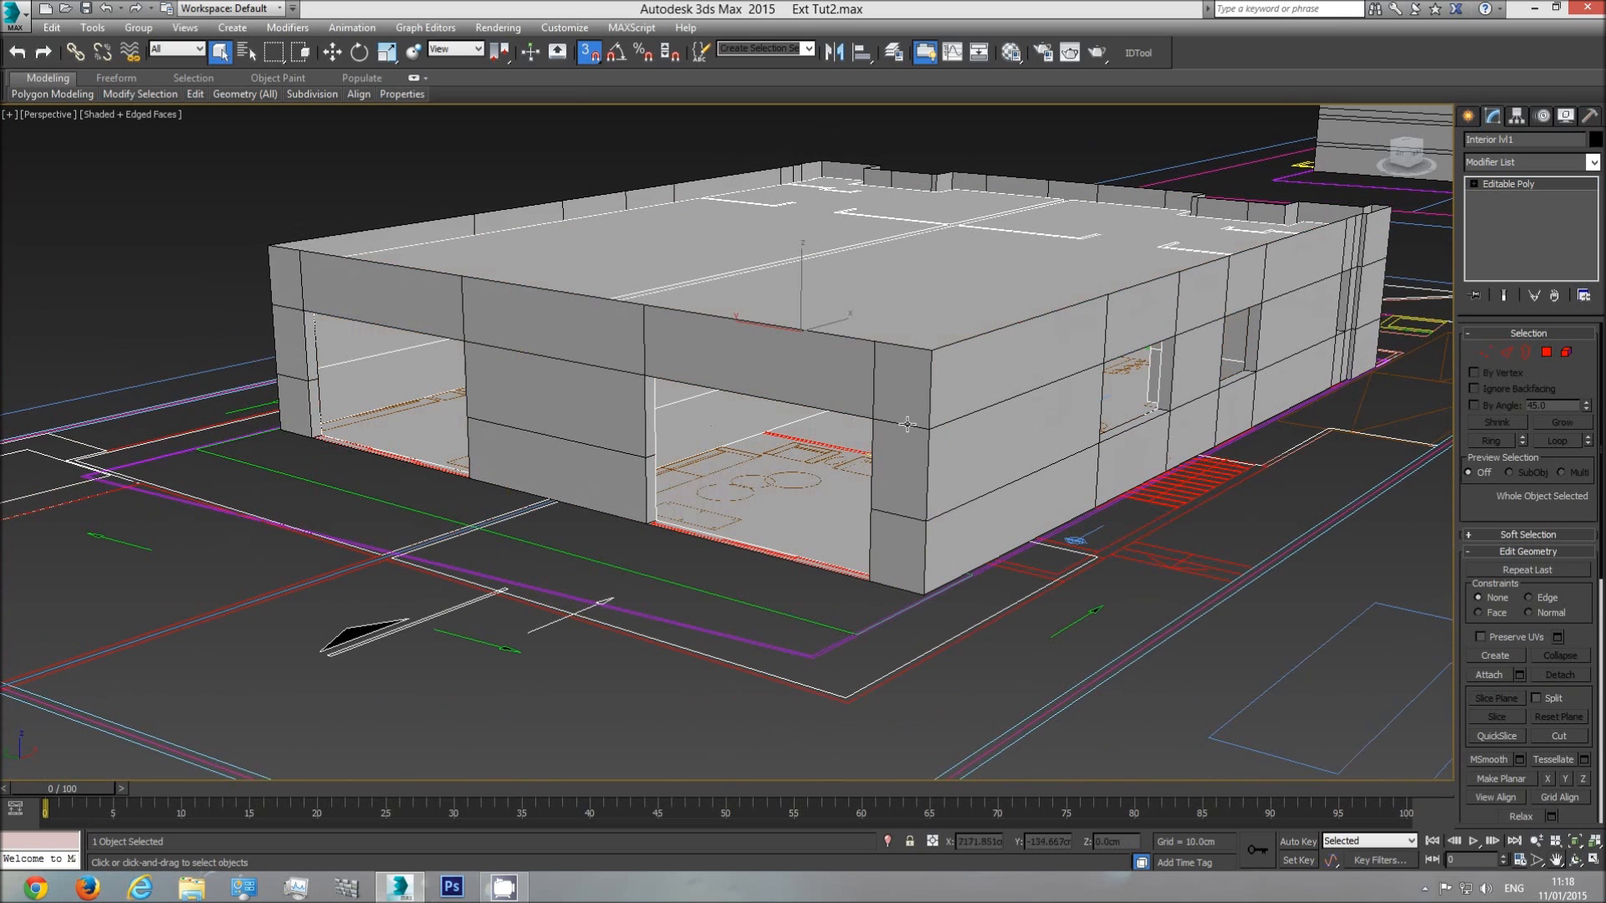
- Select the first-level exterior walls together with Interior lvl1
scroll(908, 424, "down", 2)
middle_click_drag(908, 424, 695, 471)
scroll(807, 444, "down", 2)
middle_click_drag(807, 444, 685, 482)
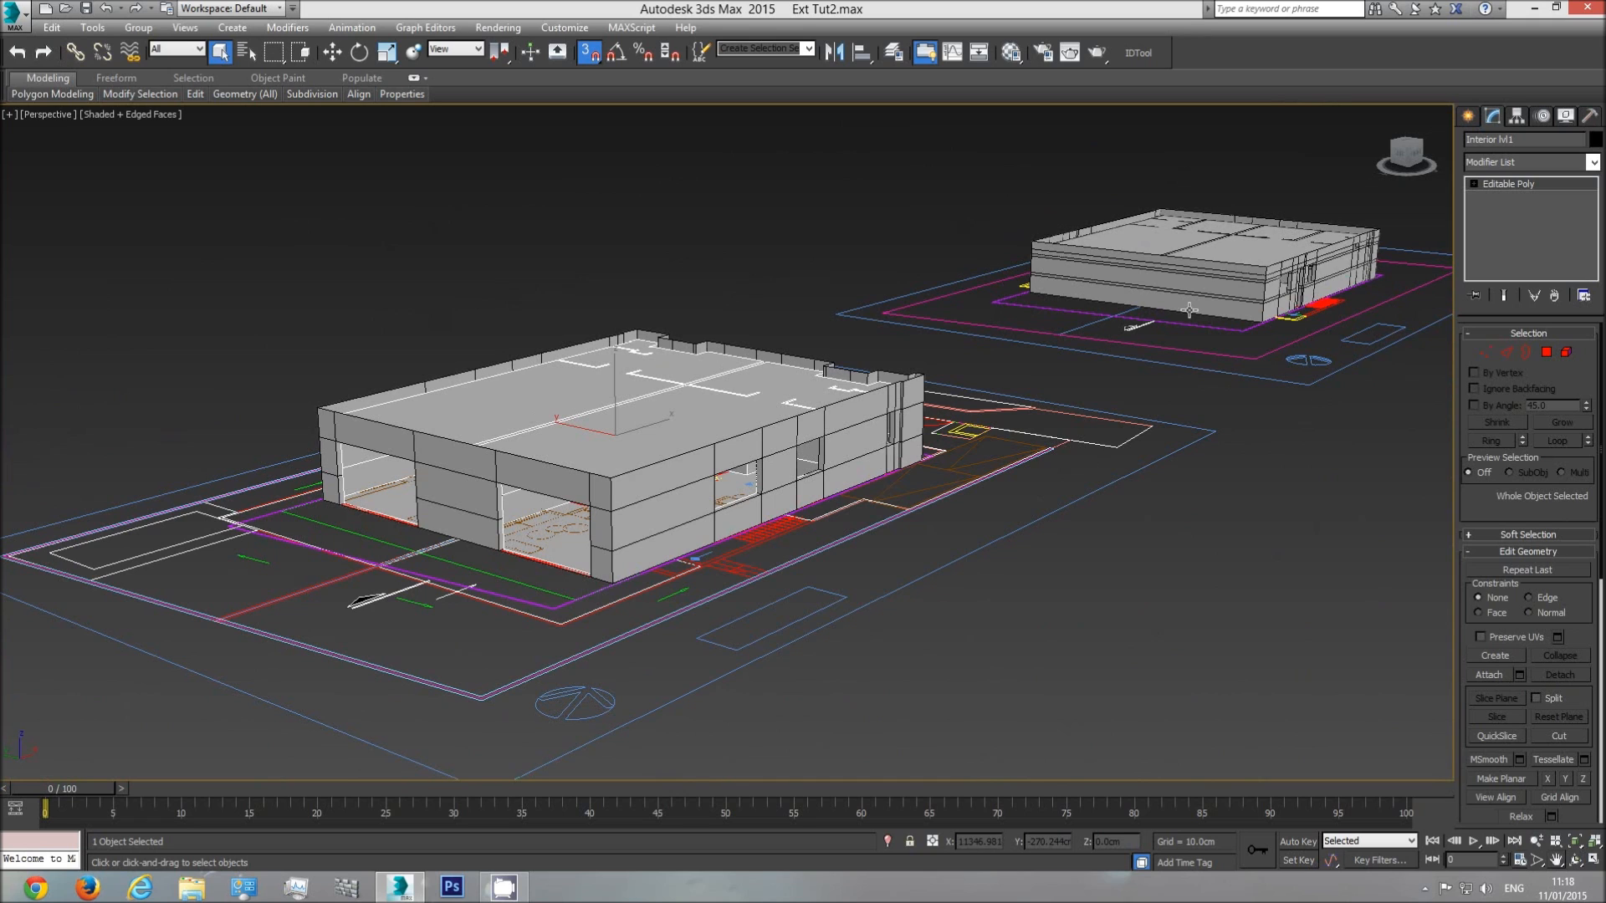
left_click(1190, 285)
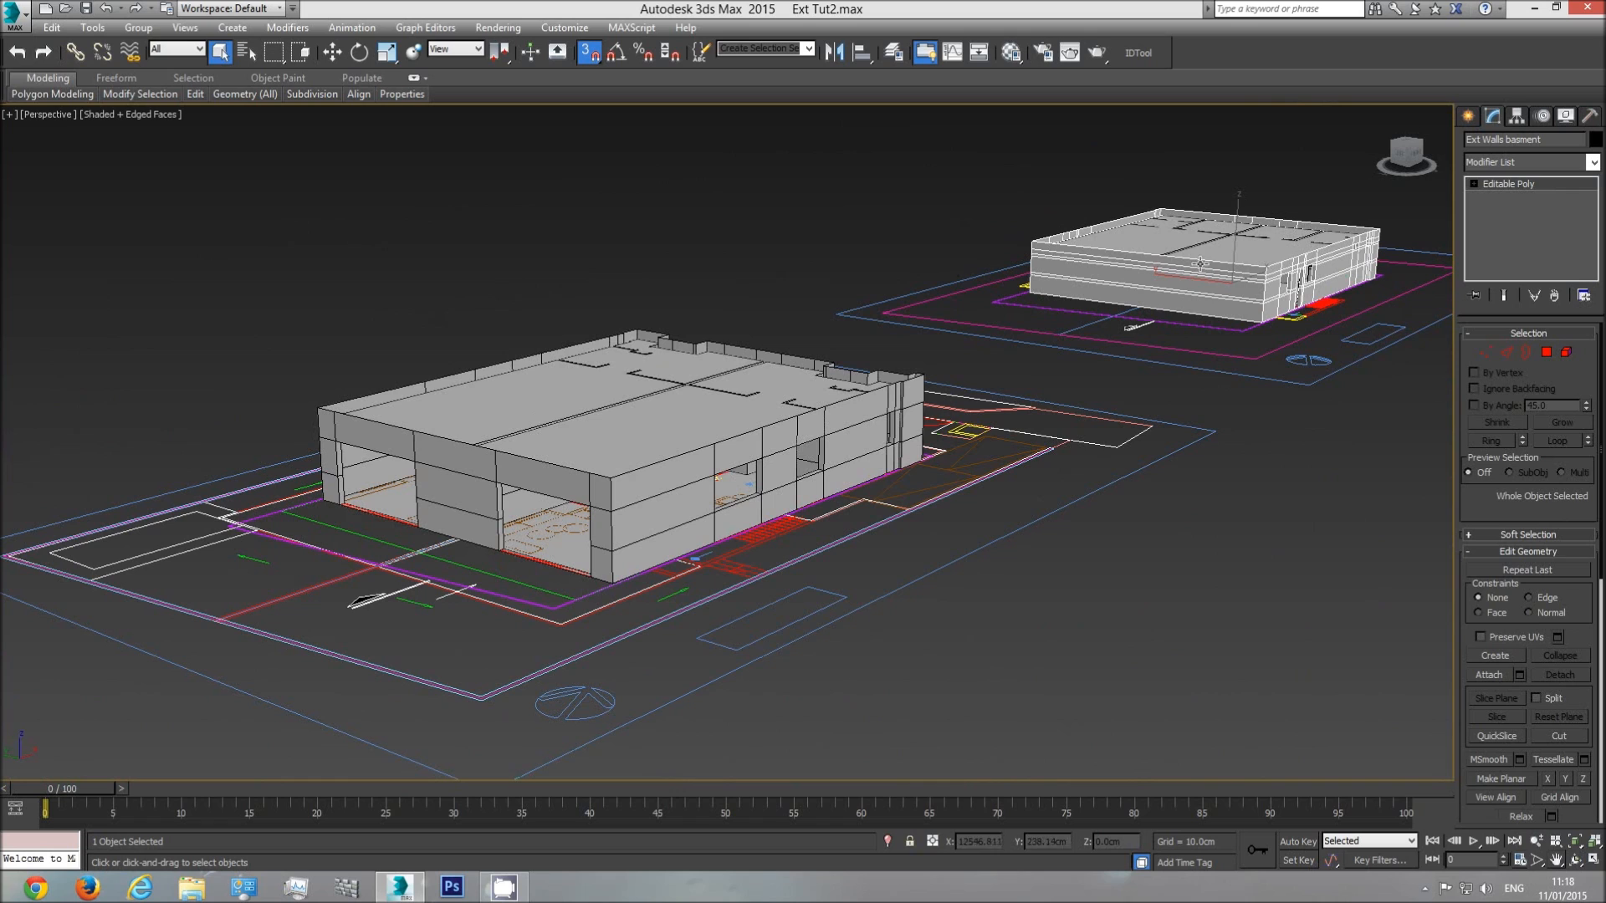
left_click(673, 509)
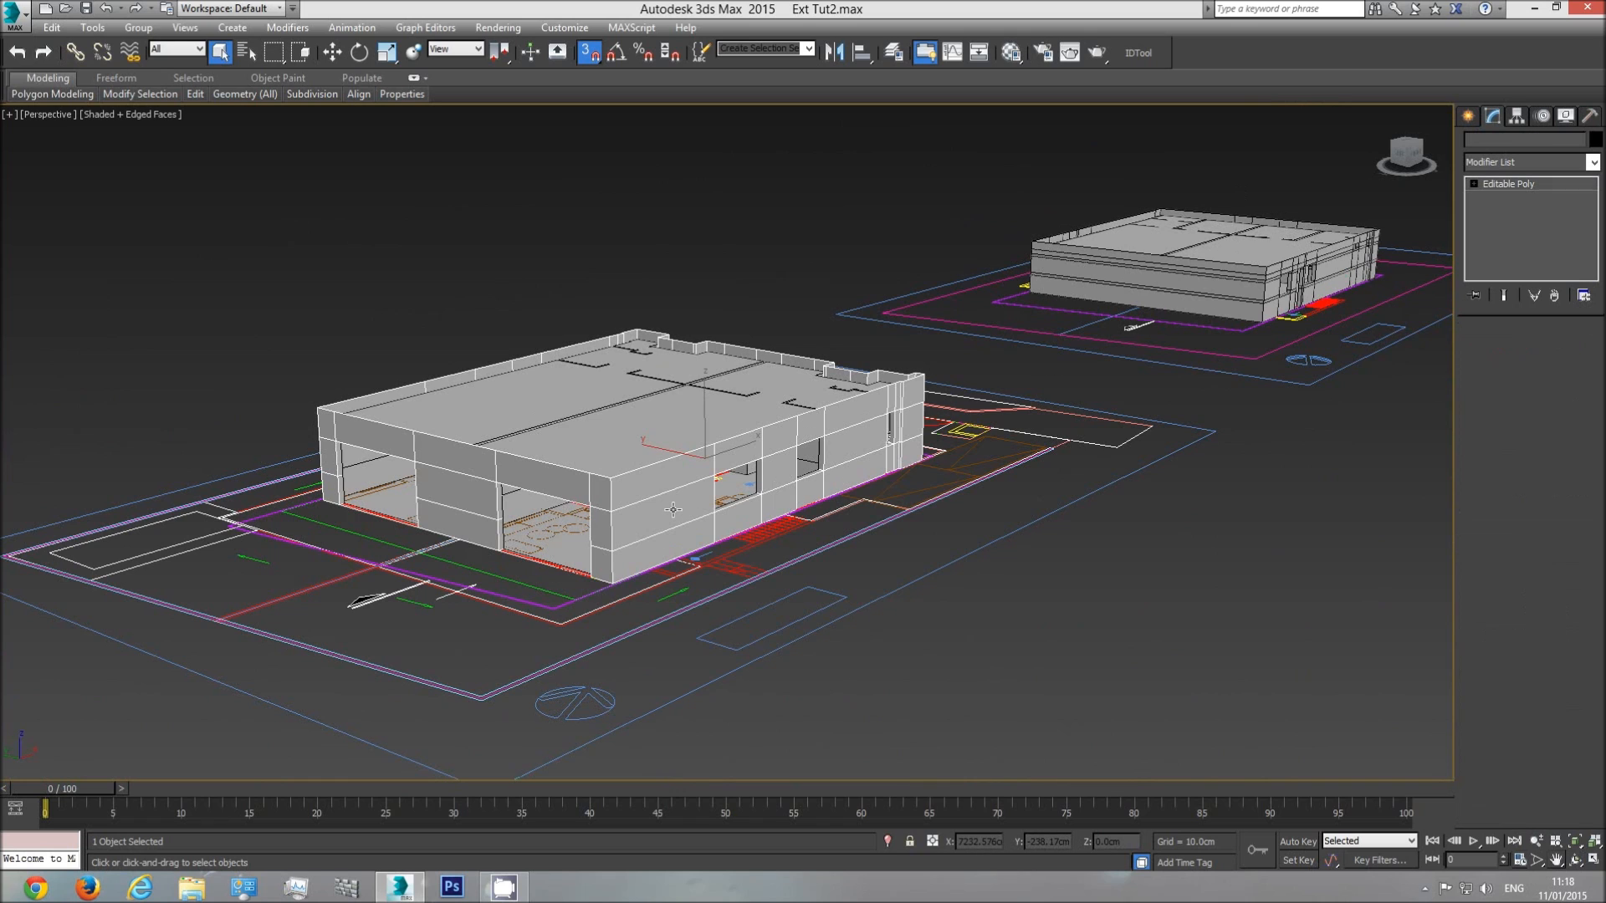
left_click(660, 429, "ctrl")
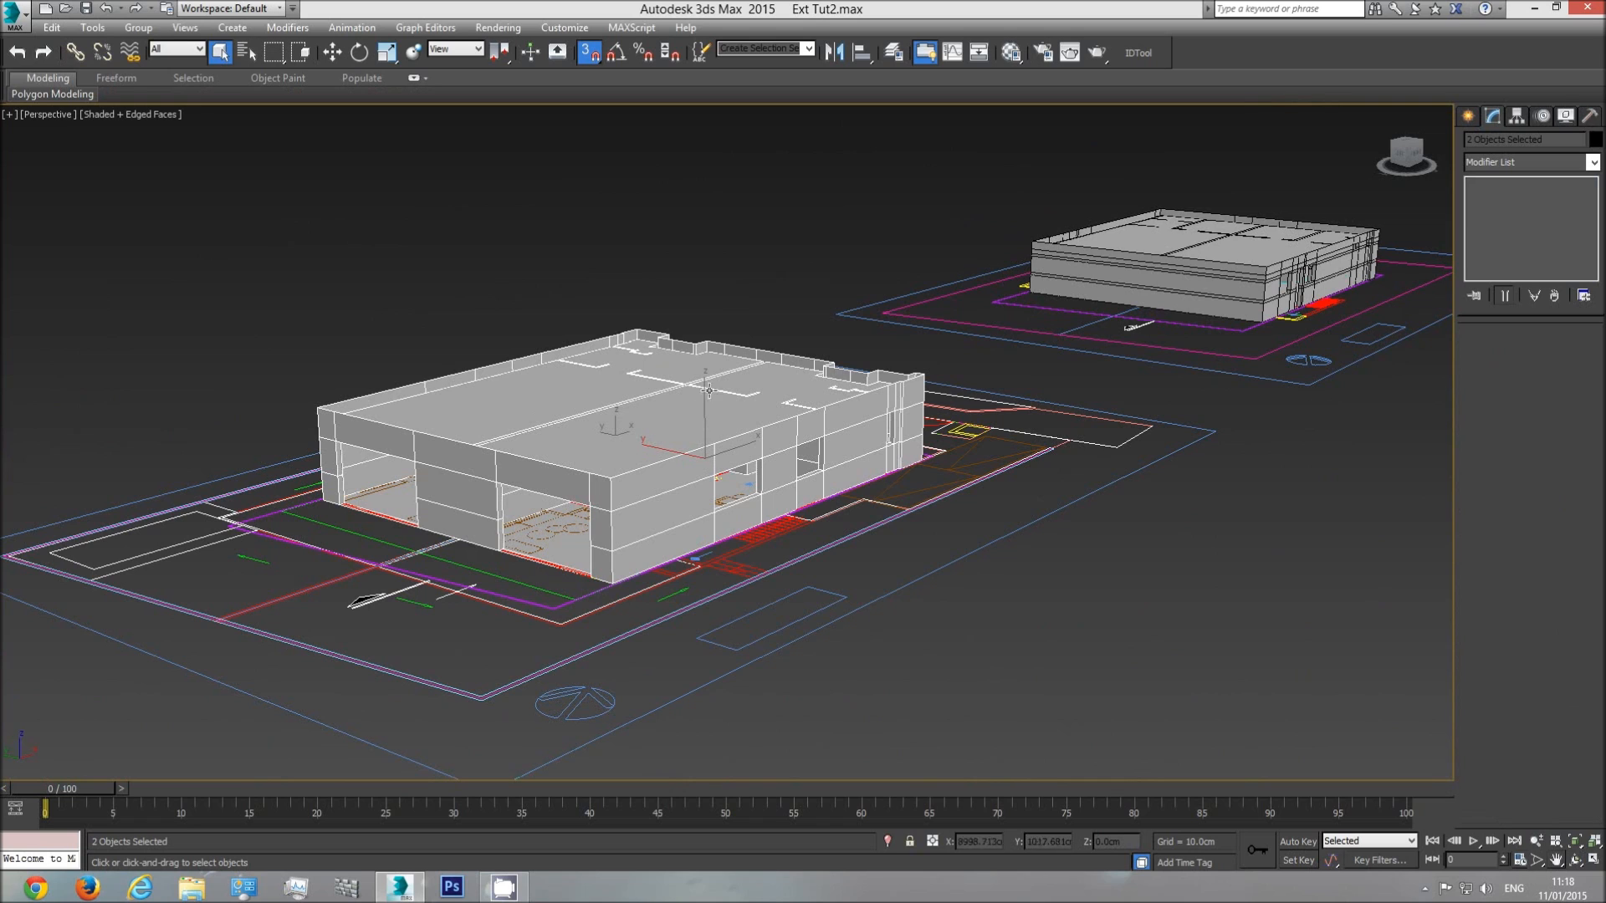
- In Front view, raise the two first-level objects vertically, snapping their base to the top of the basement walls
key("f")
scroll(945, 500, "down", 5)
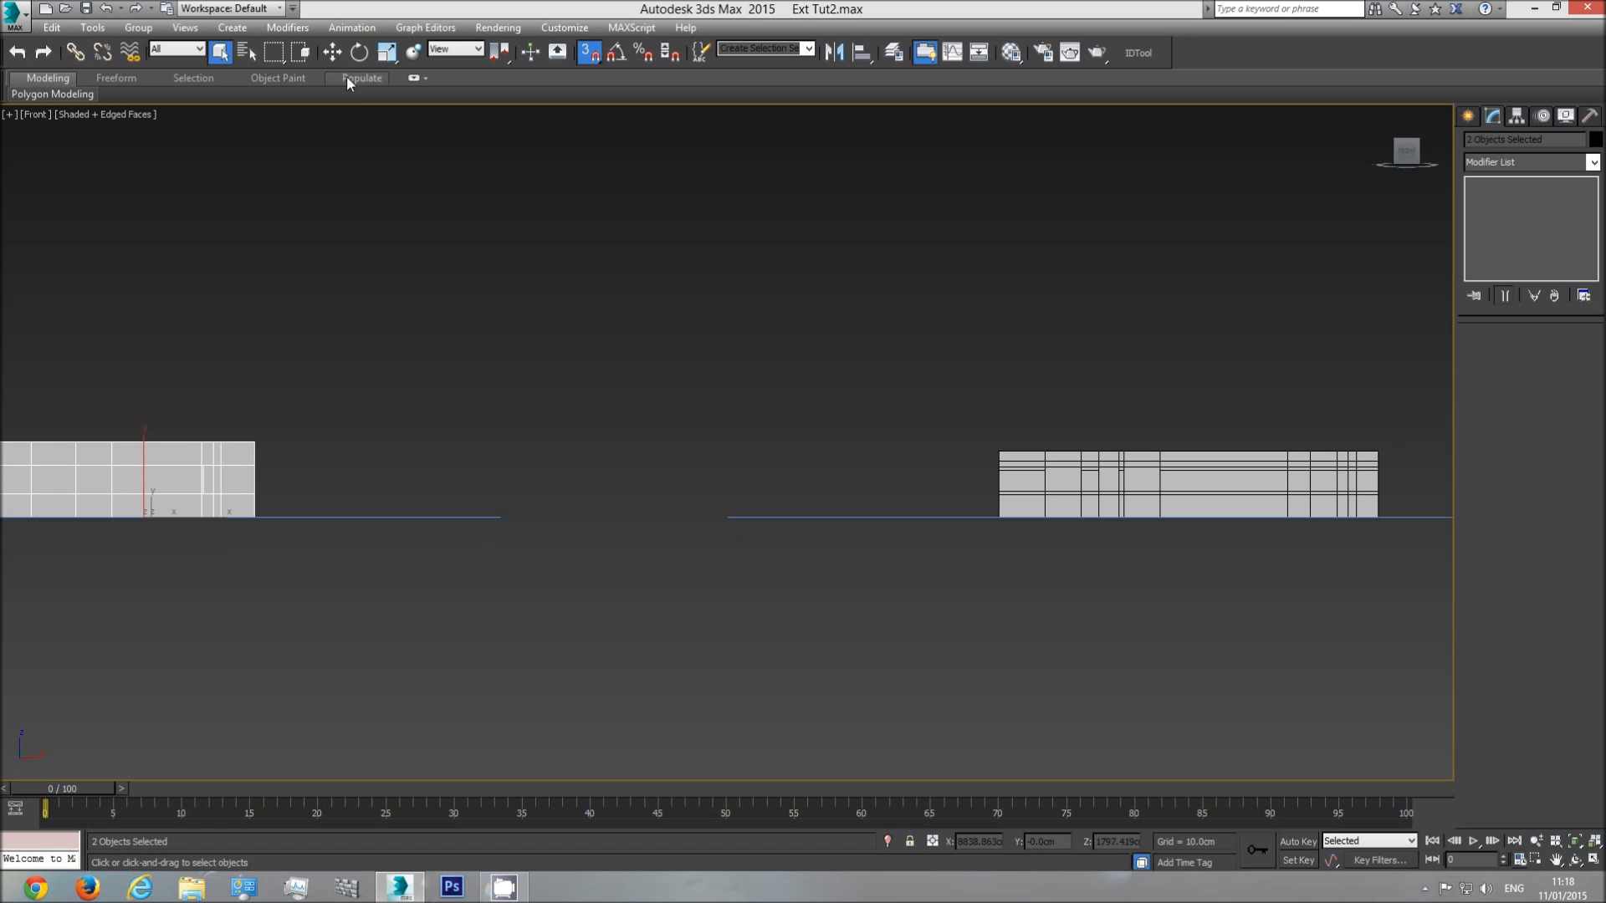
left_click(333, 52)
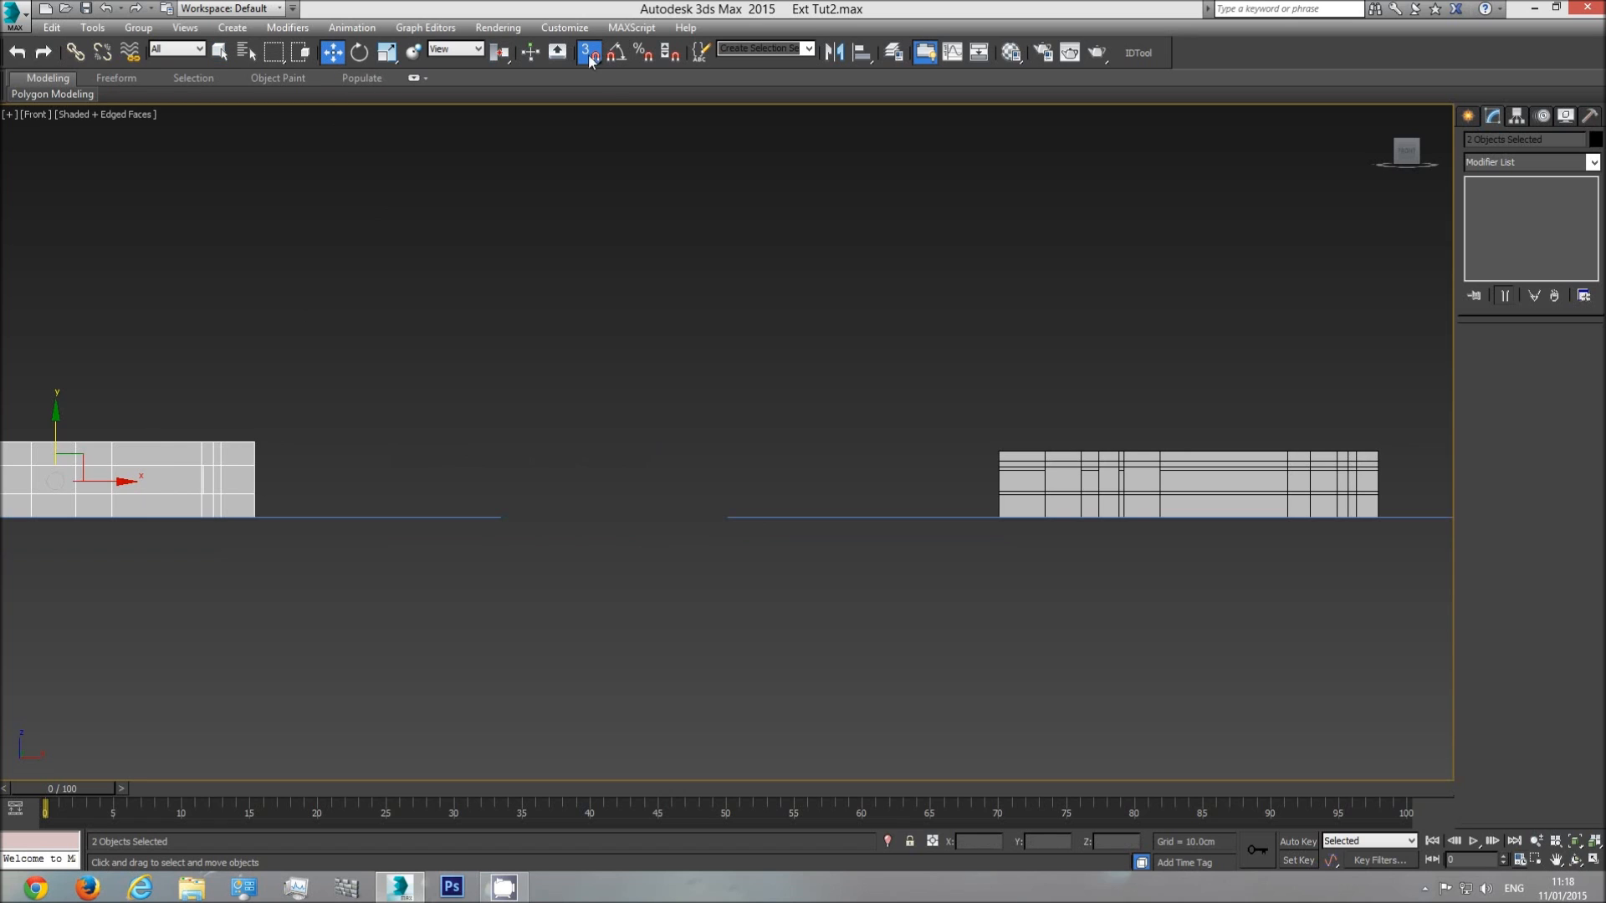
left_click_drag(54, 420, 55, 277)
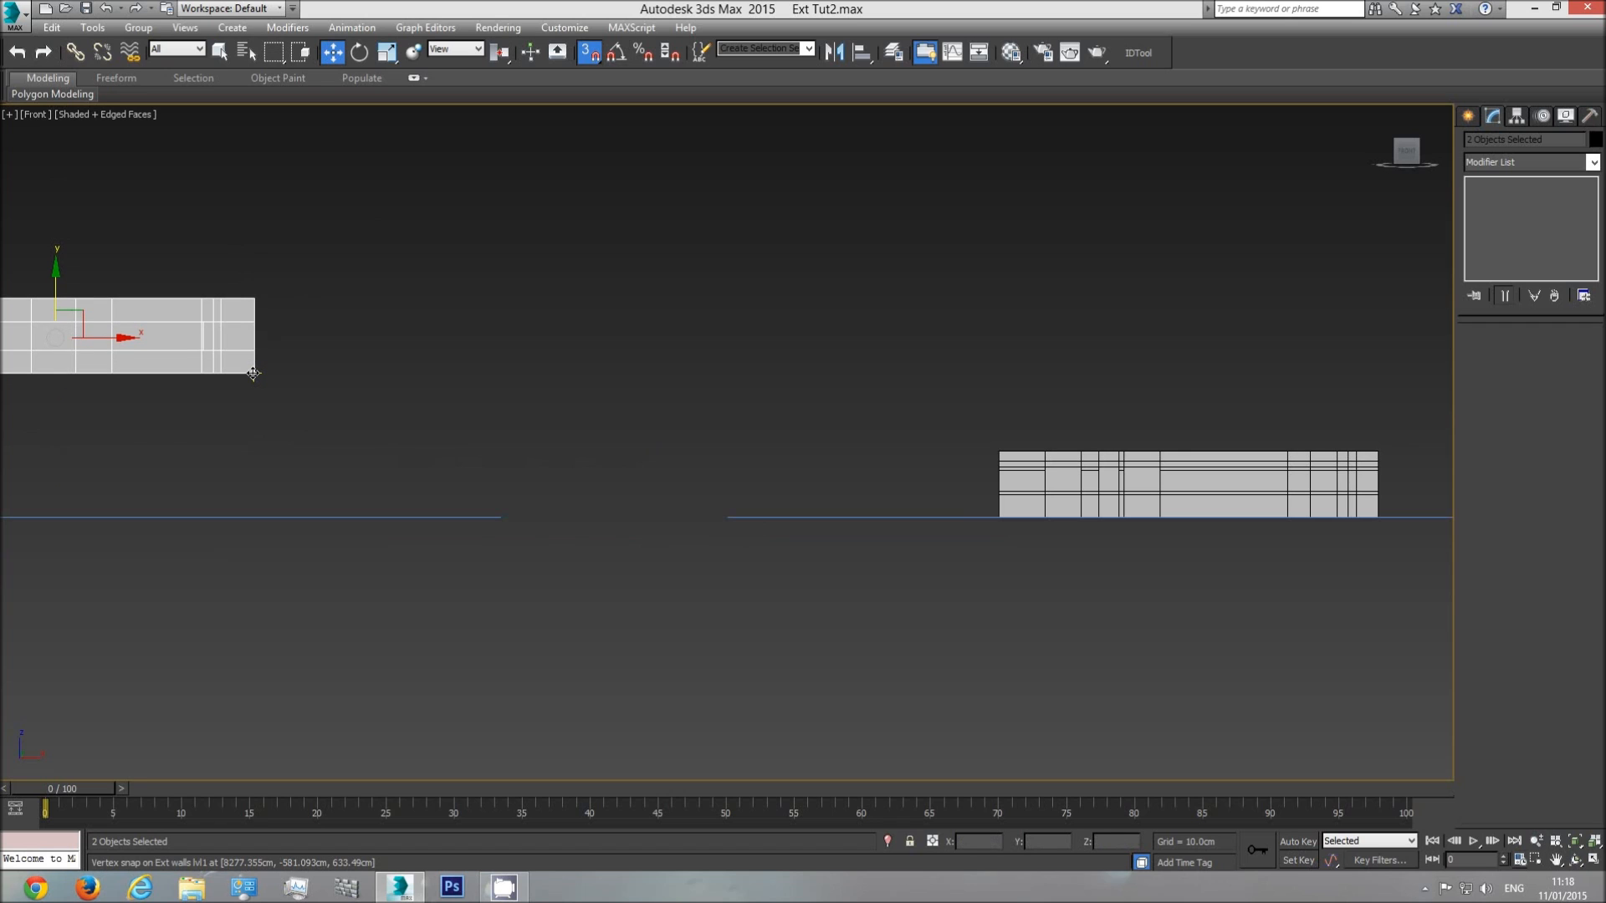
left_click_drag(254, 373, 1001, 446)
- In Top view, move the first-level walls across to the far side of the basement plan
key("t")
scroll(681, 444, "down", 10)
middle_click_drag(1108, 466, 691, 466)
key("z")
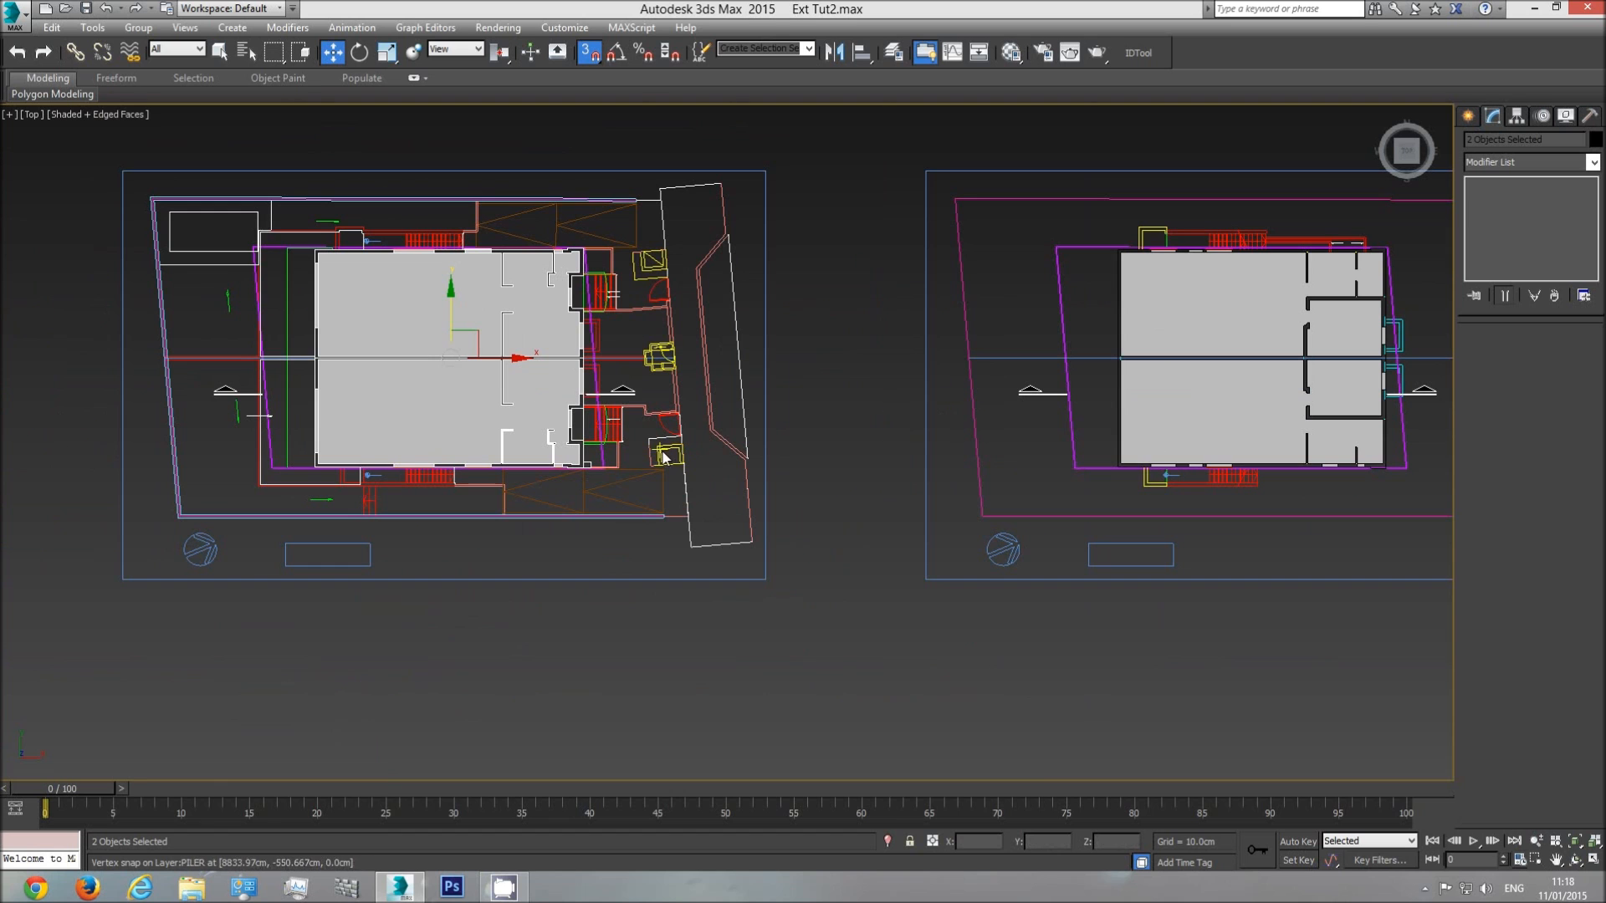
left_click_drag(513, 359, 1602, 442)
middle_click_drag(890, 432, 254, 579)
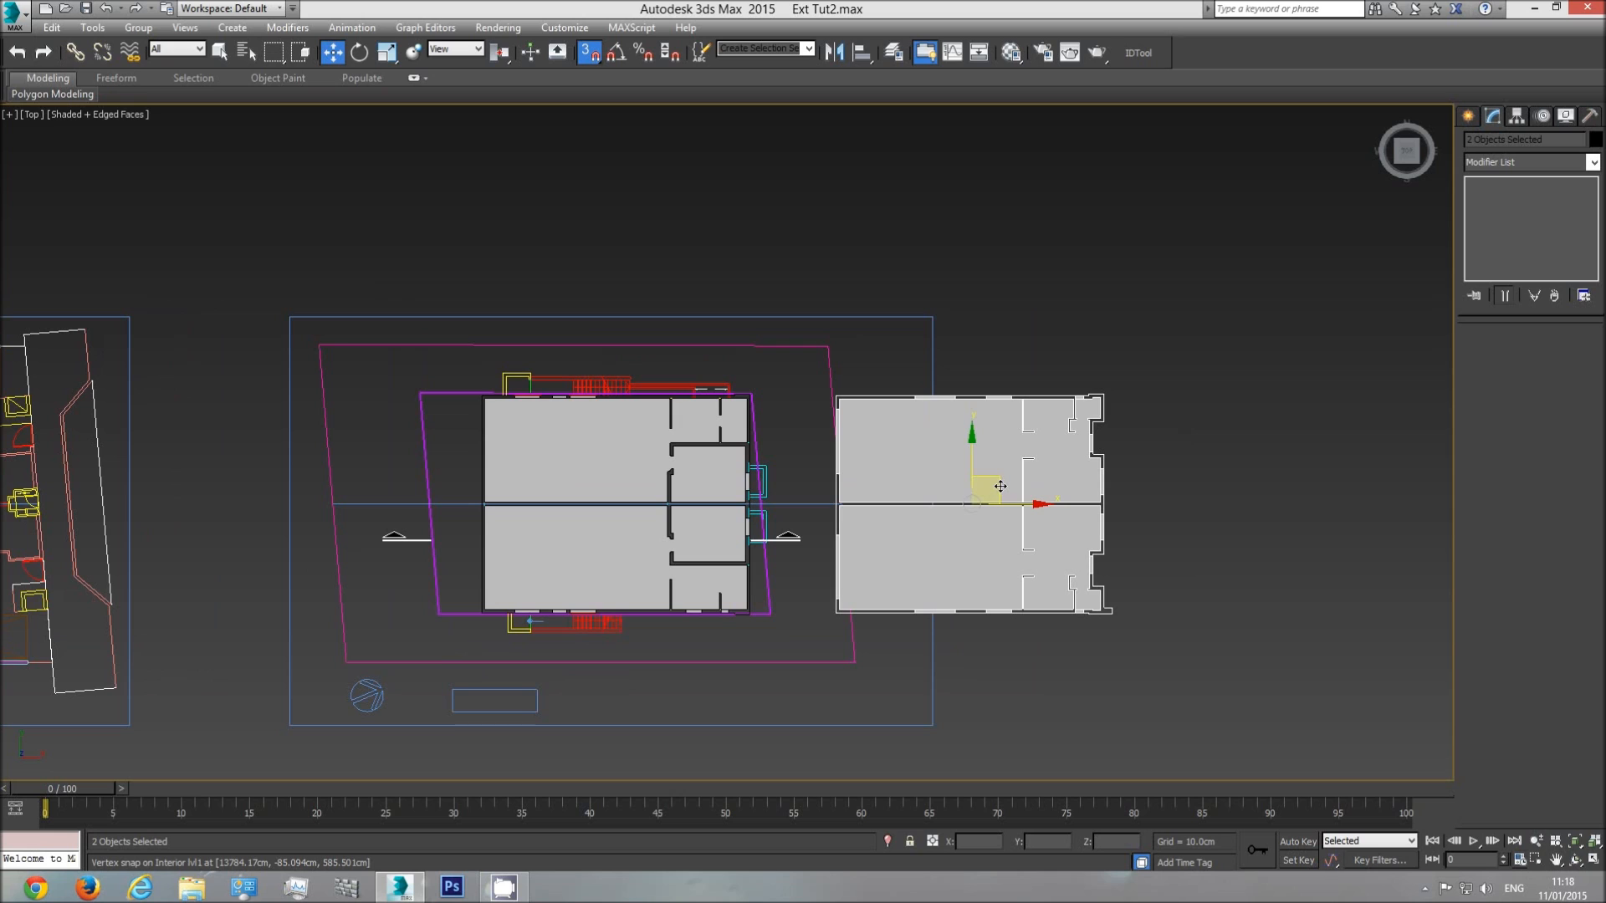
left_click_drag(999, 483, 1173, 434)
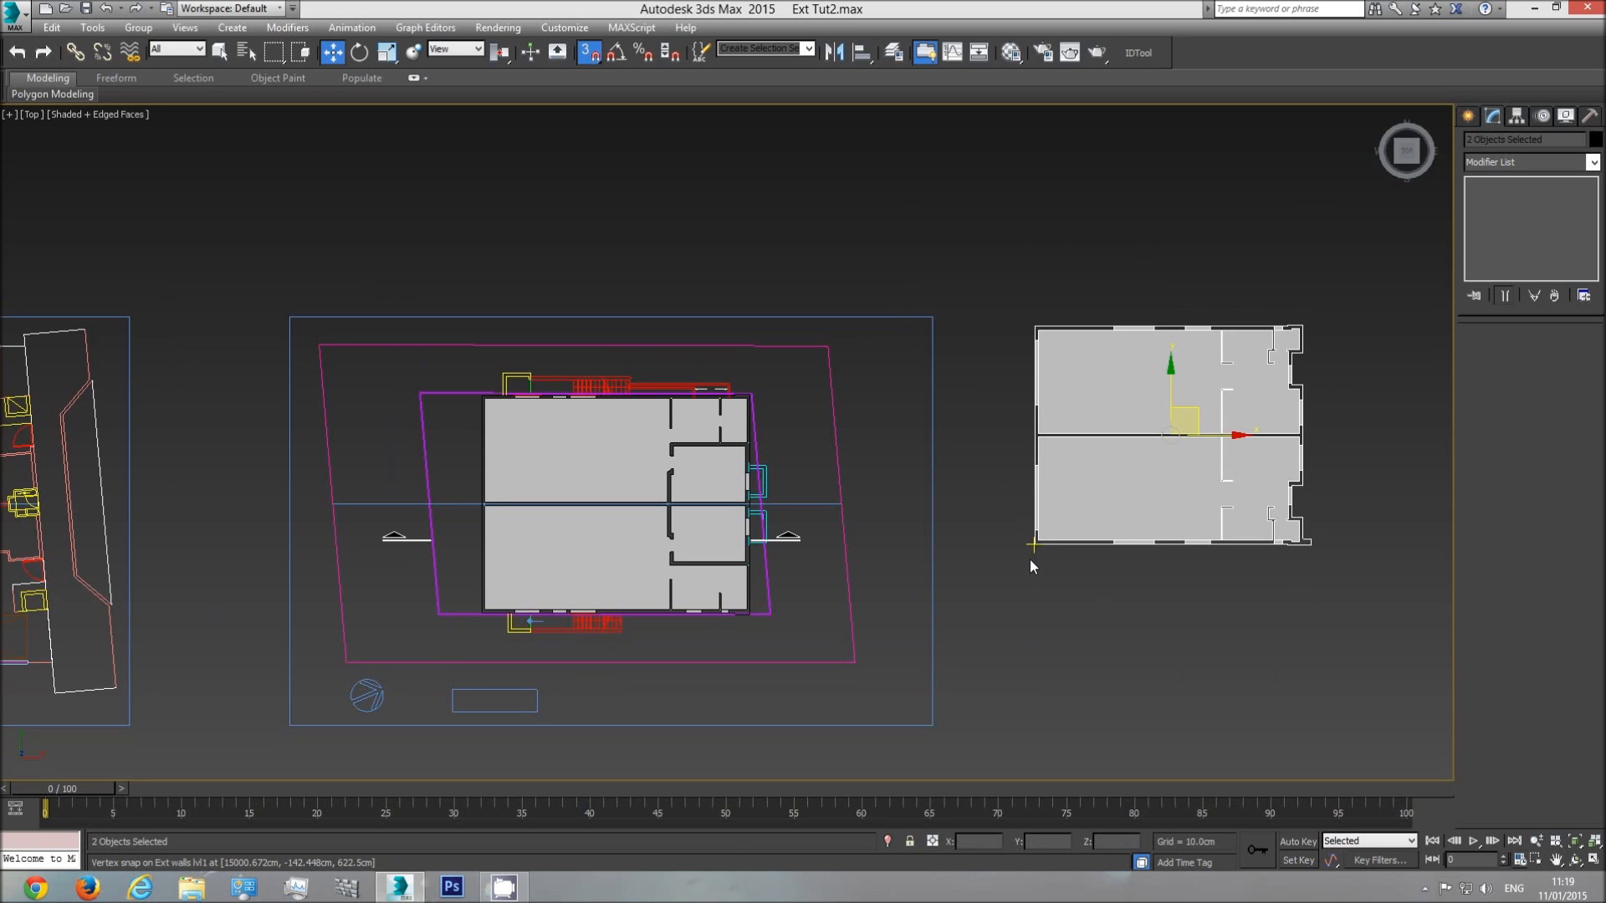
- Align the first-level walls over the basement by snapping their outer corner to the matching basement wall corner
scroll(1032, 554, "up", 5)
left_click_drag(1036, 534, 501, 691)
scroll(452, 655, "up", 8)
- Inspect the stacked building in Perspective with edges hidden, checking how the two levels meet at the front corner
key("p")
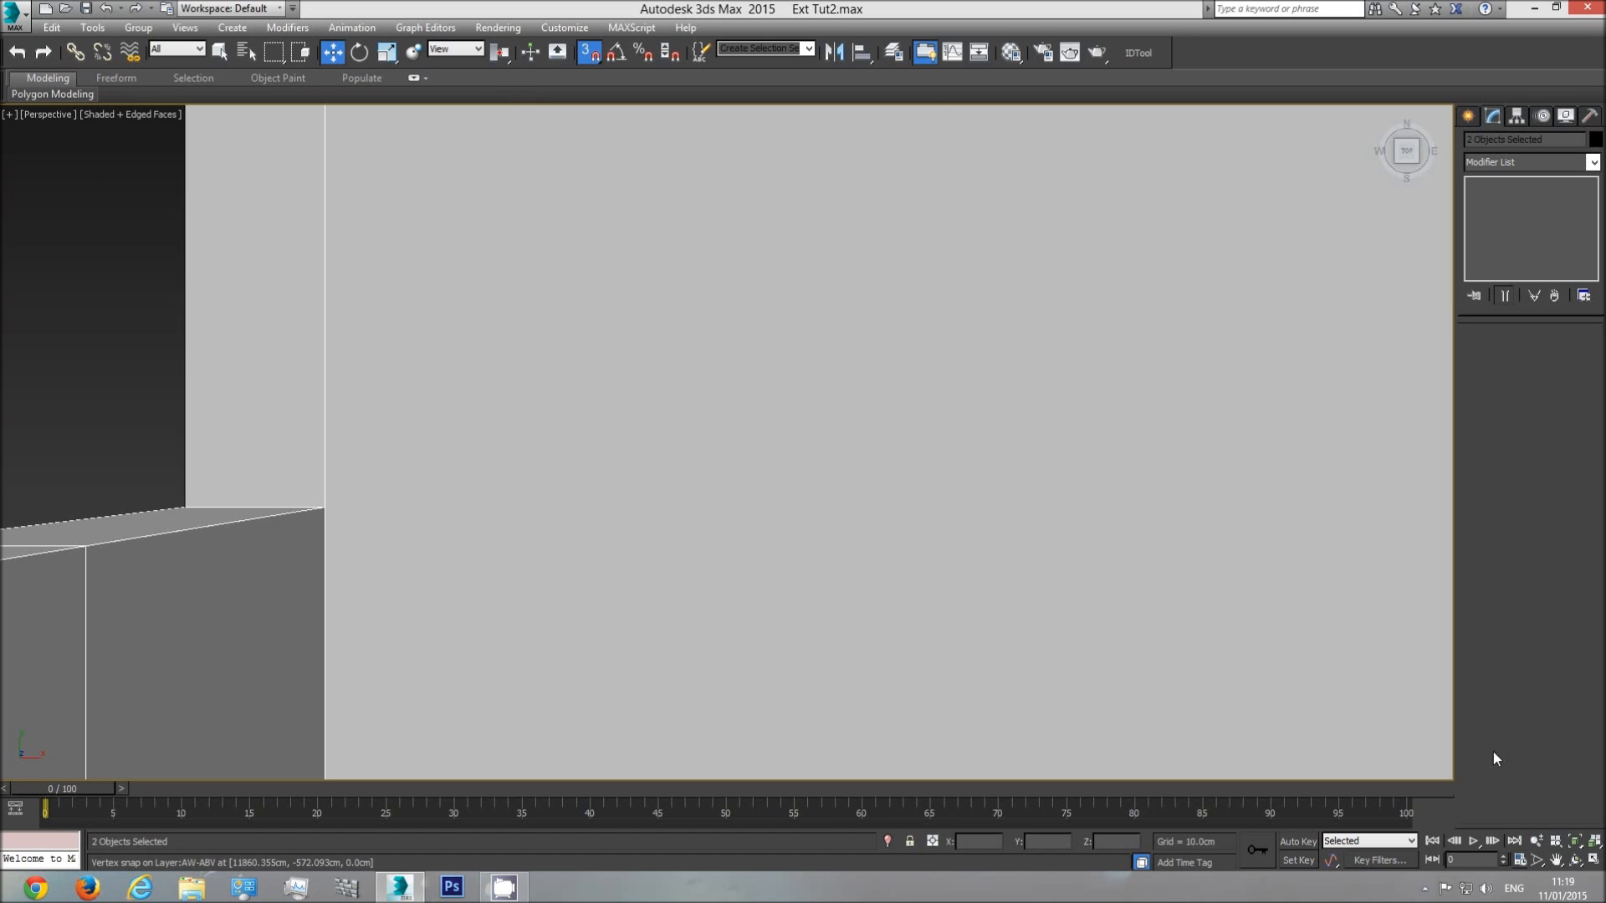
left_click(1573, 842)
left_click(1575, 860)
left_click_drag(723, 447, 757, 381)
key("w")
left_click(1284, 236)
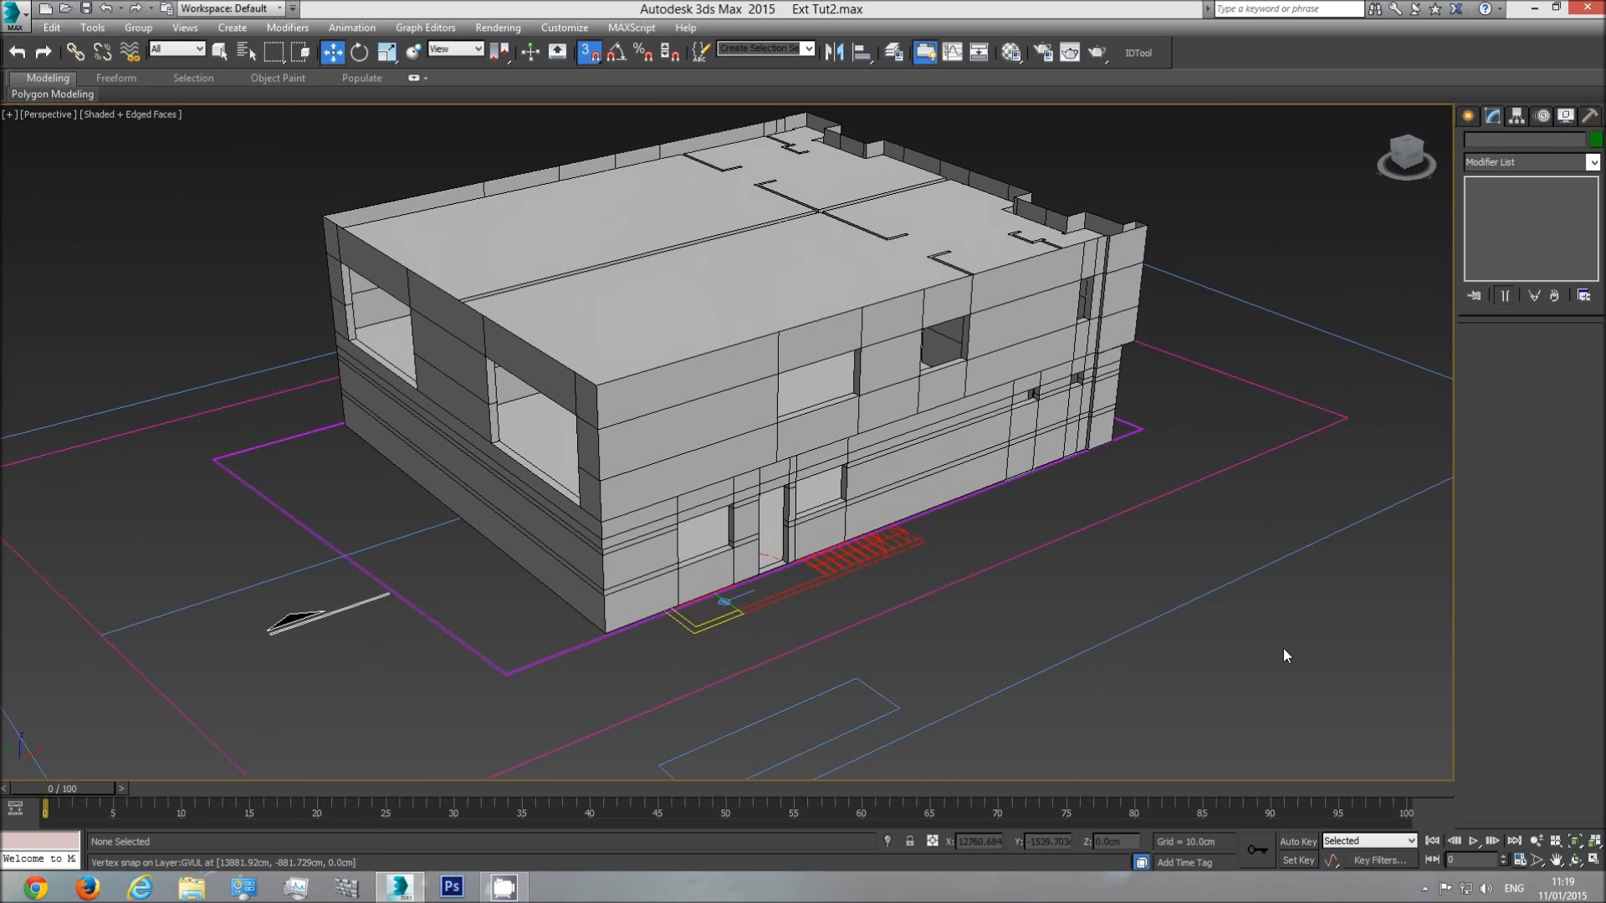
key("F4")
mouse_move(1583, 876)
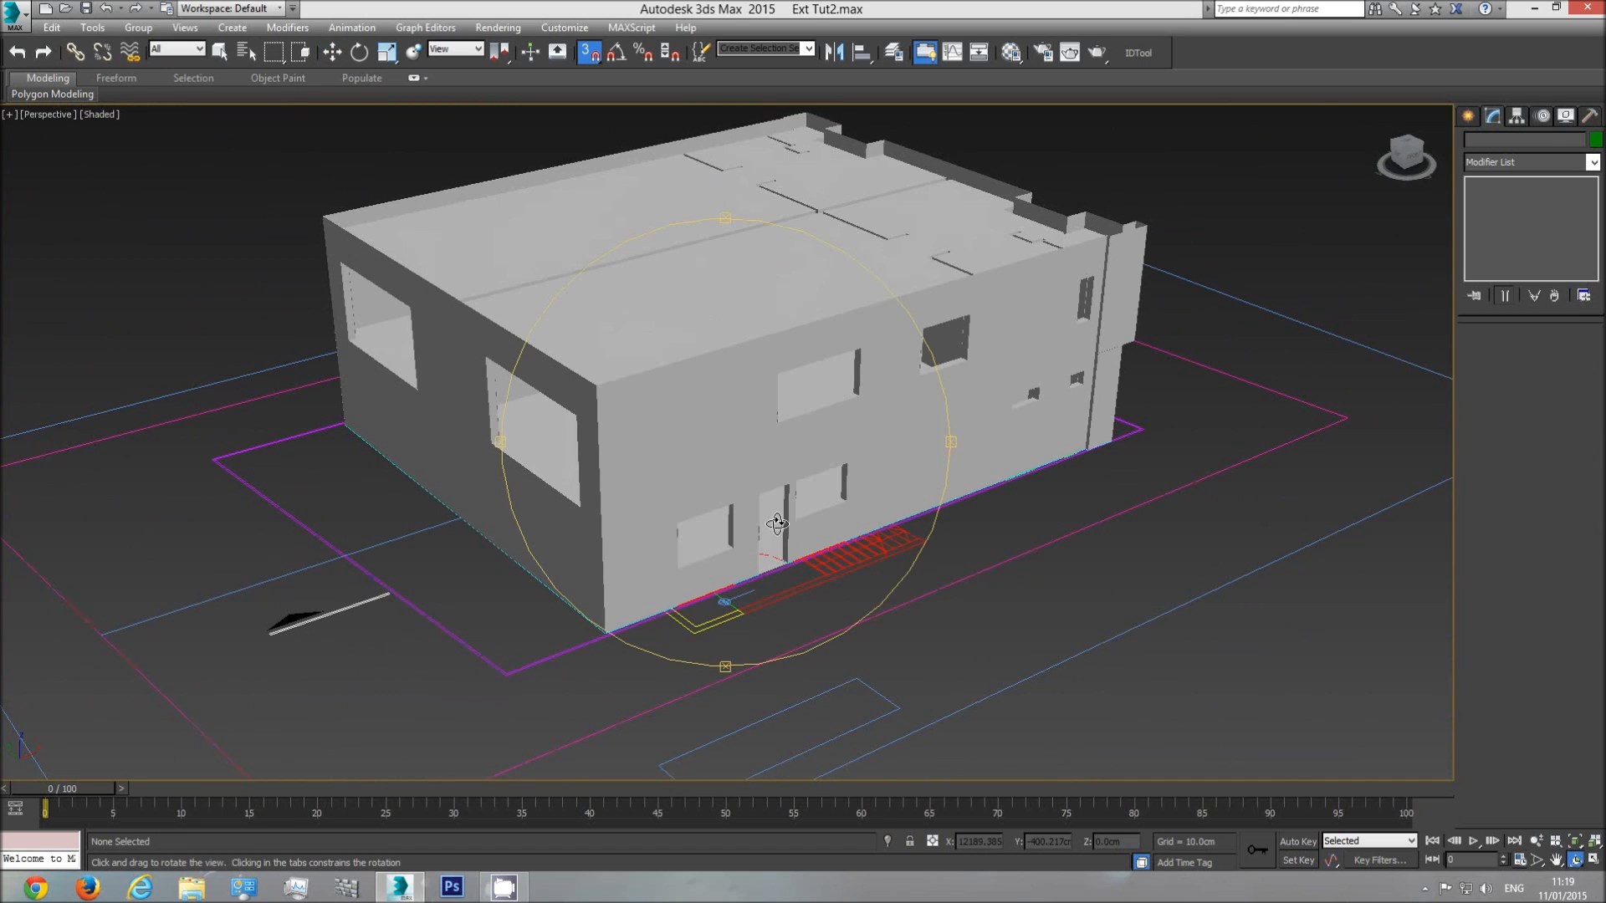
mouse_move(776, 525)
left_mouse_down()
mouse_move(768, 507)
mouse_move(1036, 401)
mouse_move(699, 414)
mouse_move(720, 544)
mouse_move(764, 500)
left_mouse_up()
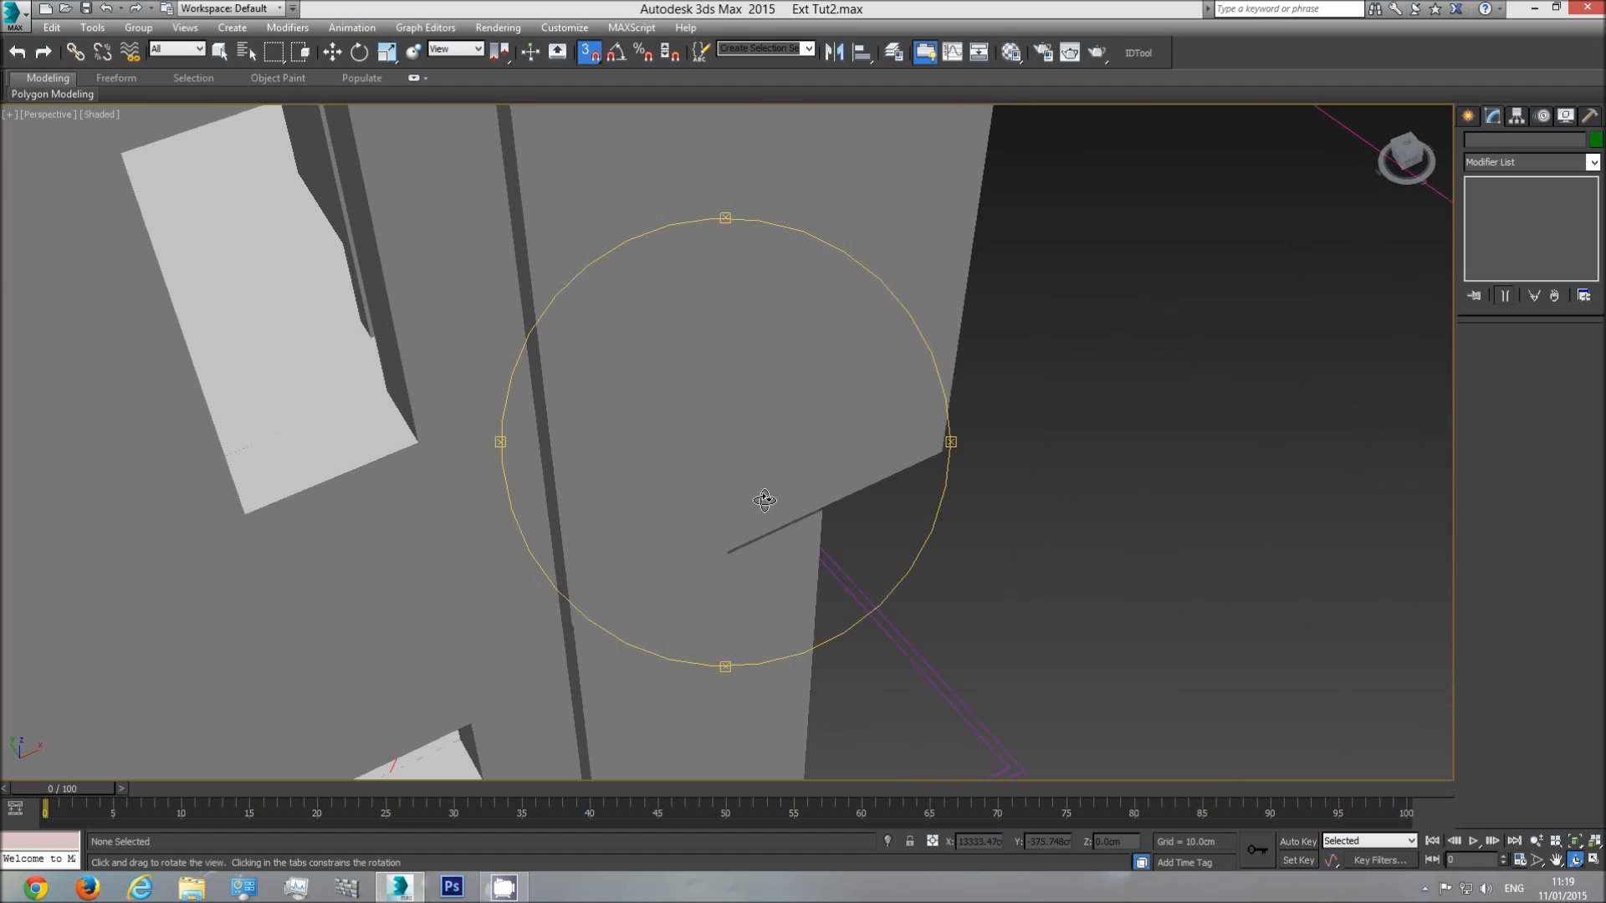
- Show the edges again, select Ext Walls basment and compare its corner outline with the first level in Top view
key("F4")
key("w")
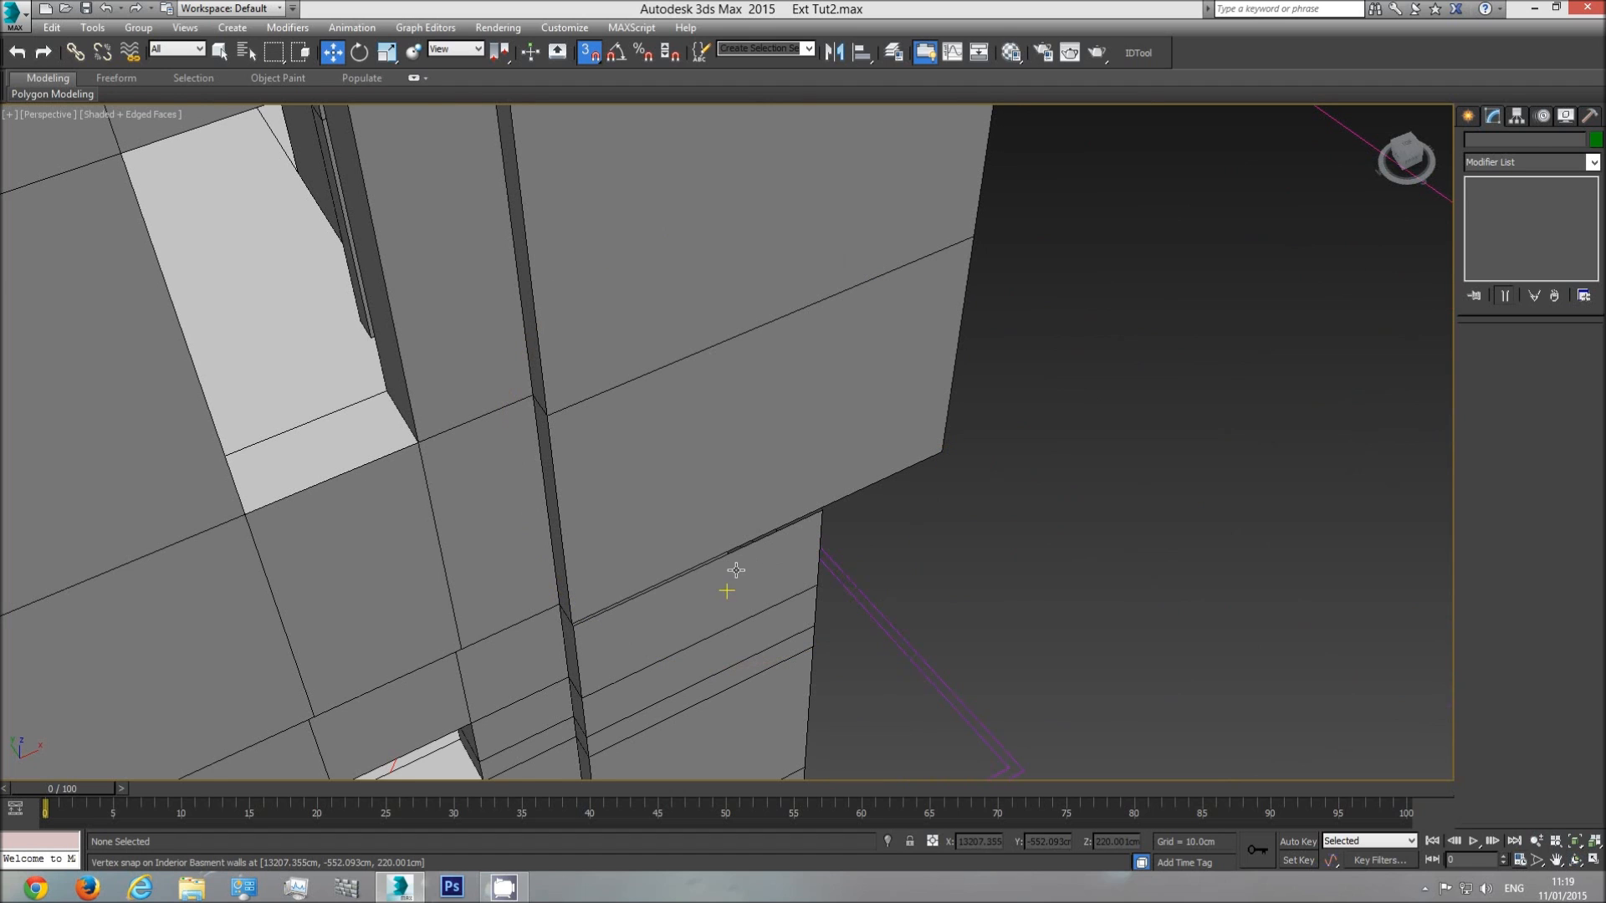
left_click(740, 569)
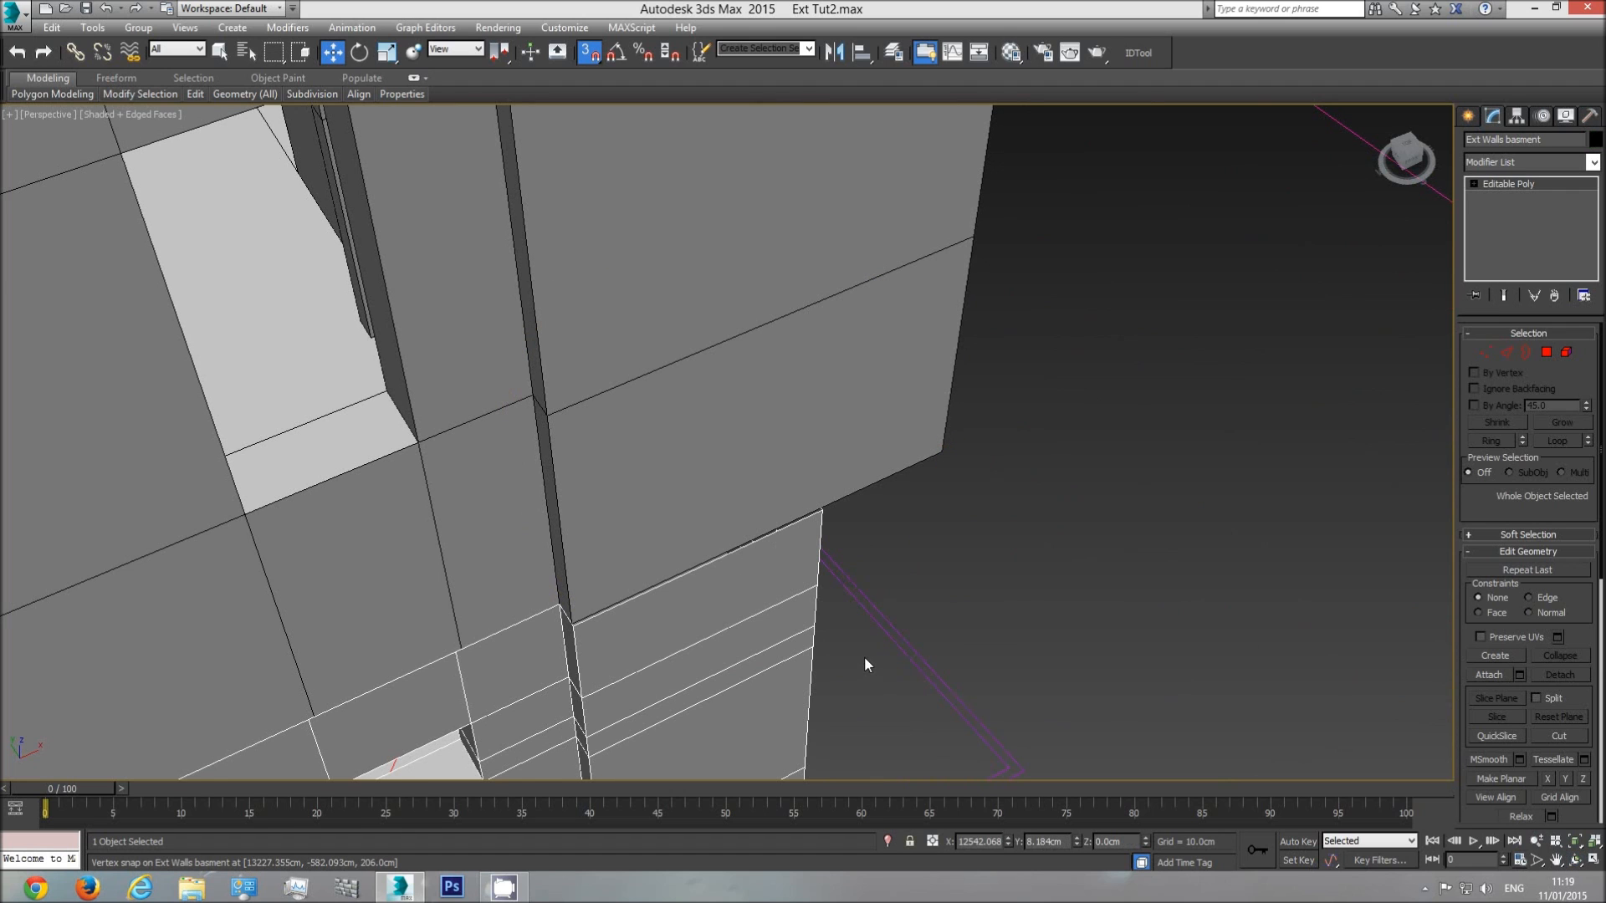
key("t")
scroll(485, 564, "down", 3)
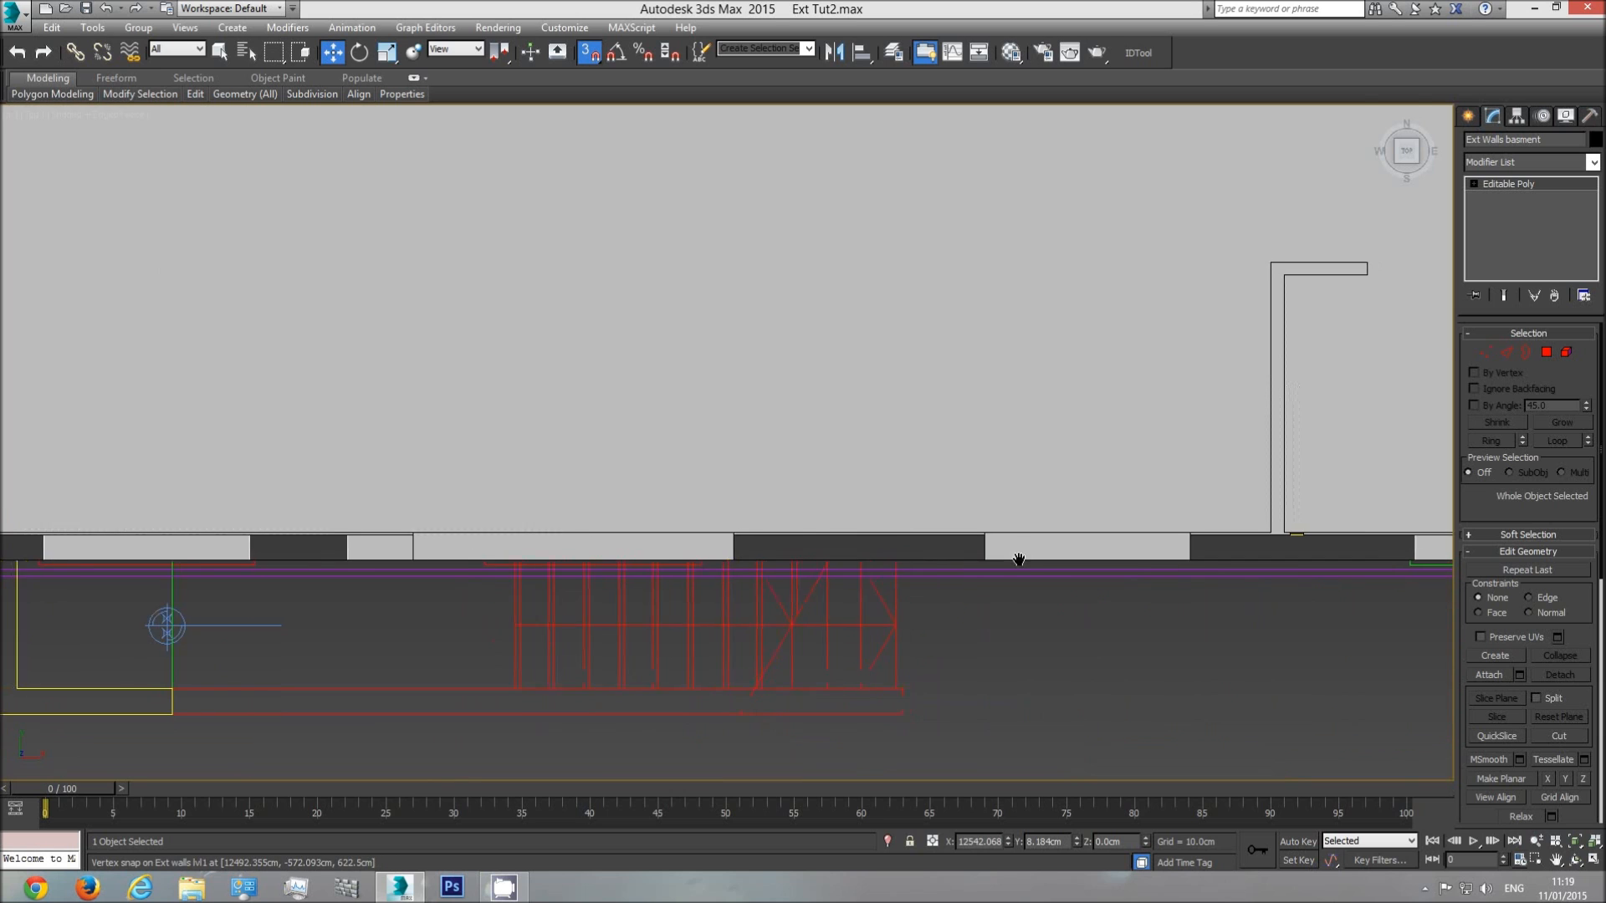
scroll(1018, 555, "up", 5)
scroll(847, 563, "up", 2)
scroll(669, 563, "up", 3)
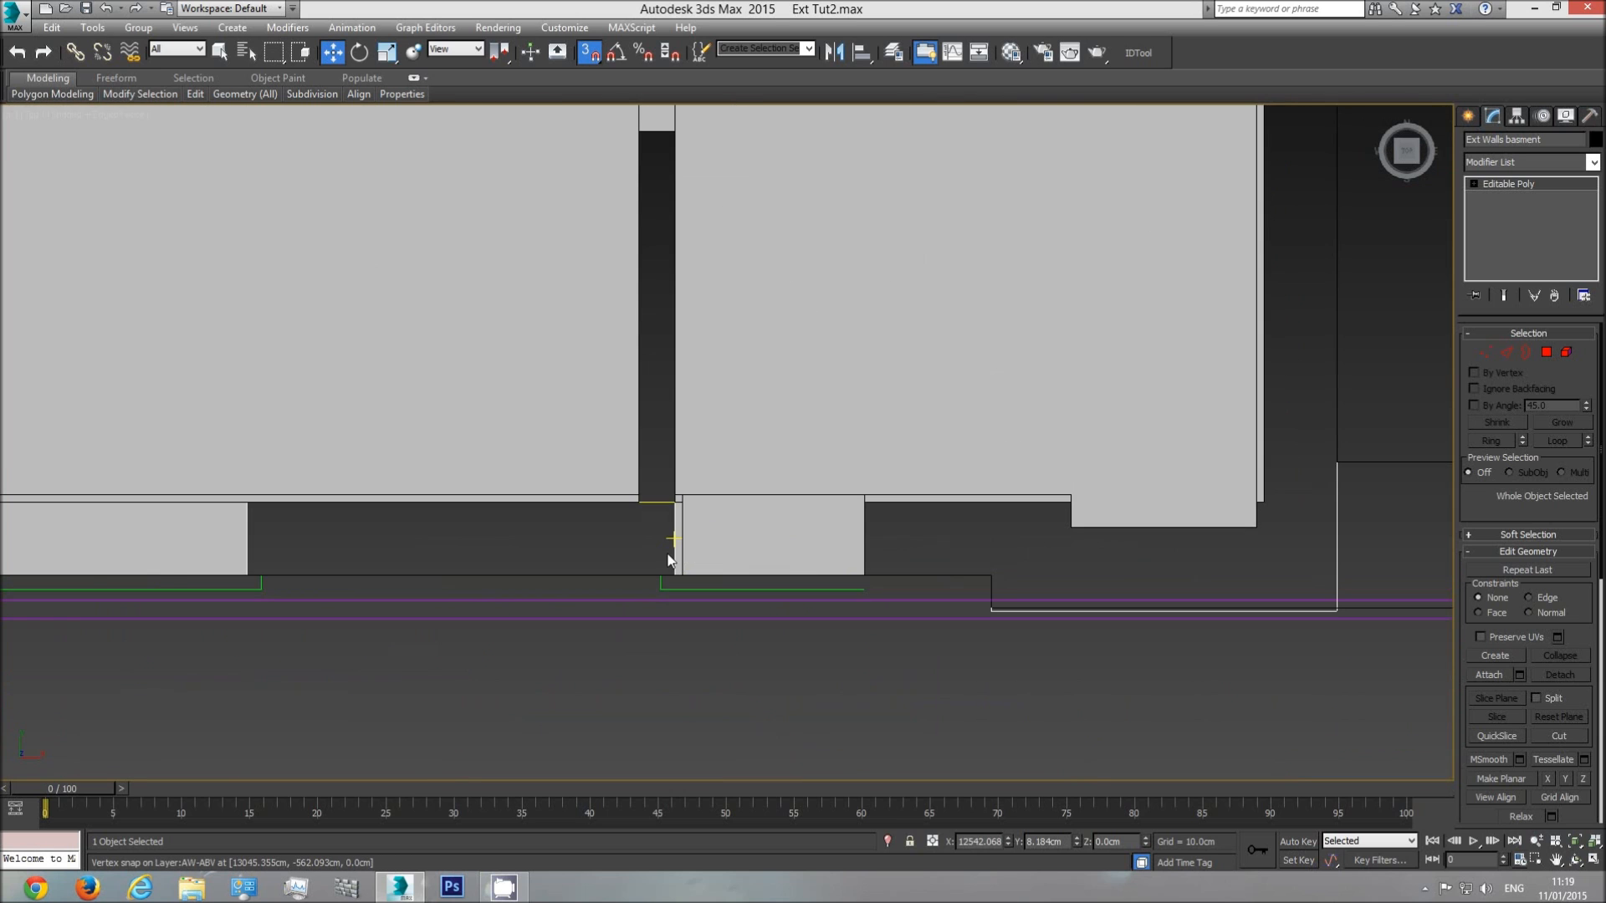
scroll(499, 552, "down", 2)
scroll(462, 549, "down", 3)
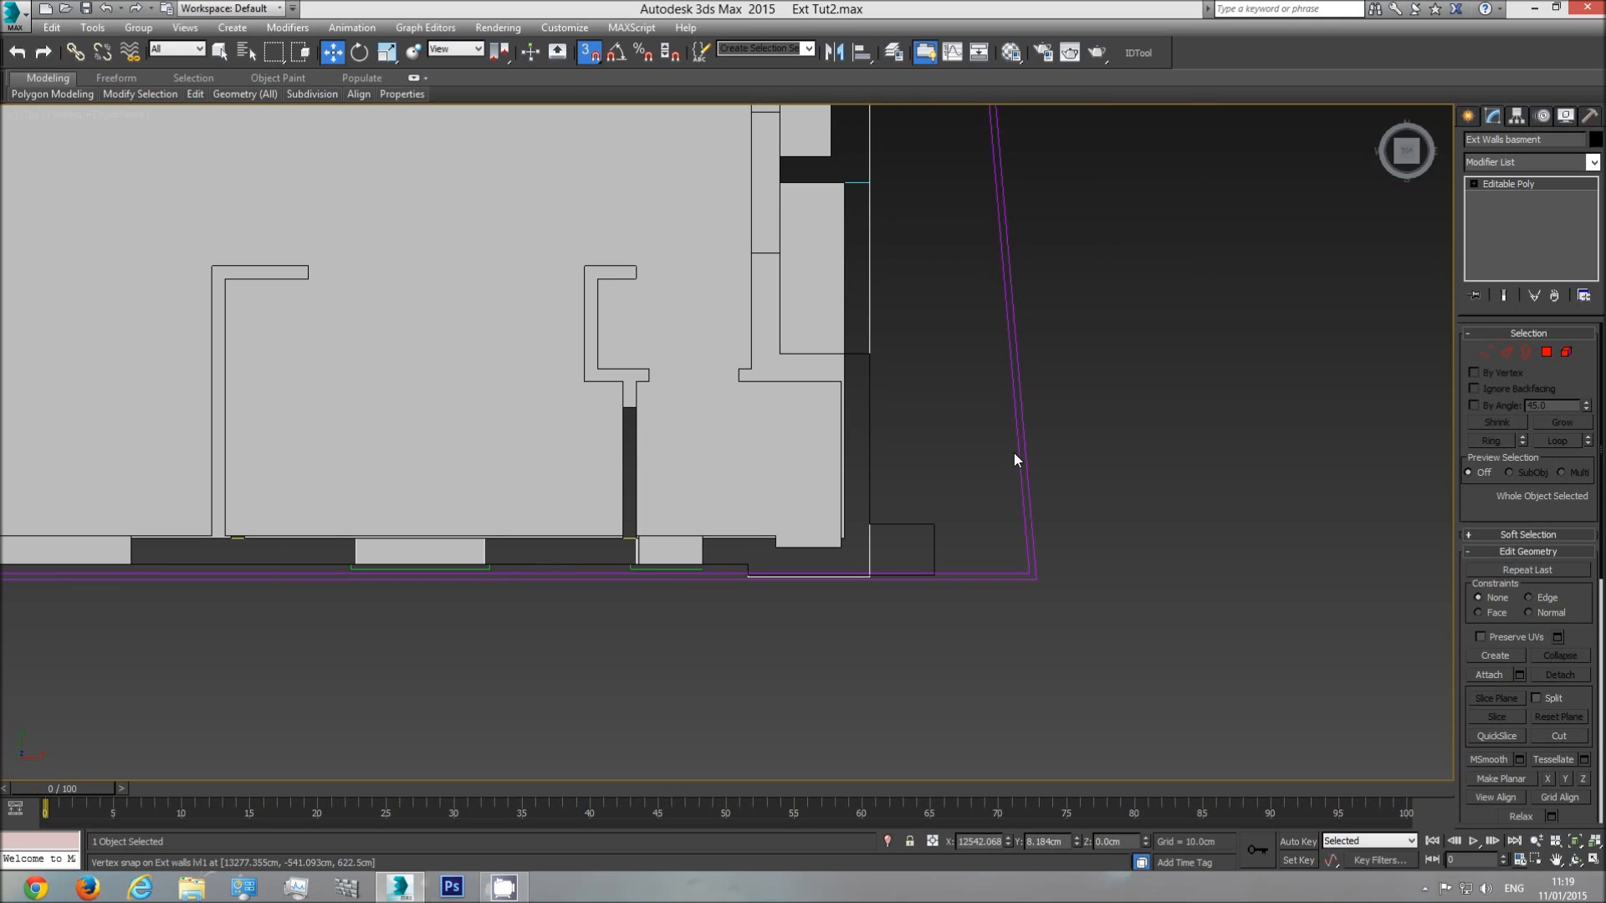
- Hide the basement's Plan group
left_click(1015, 456)
right_click(1016, 445)
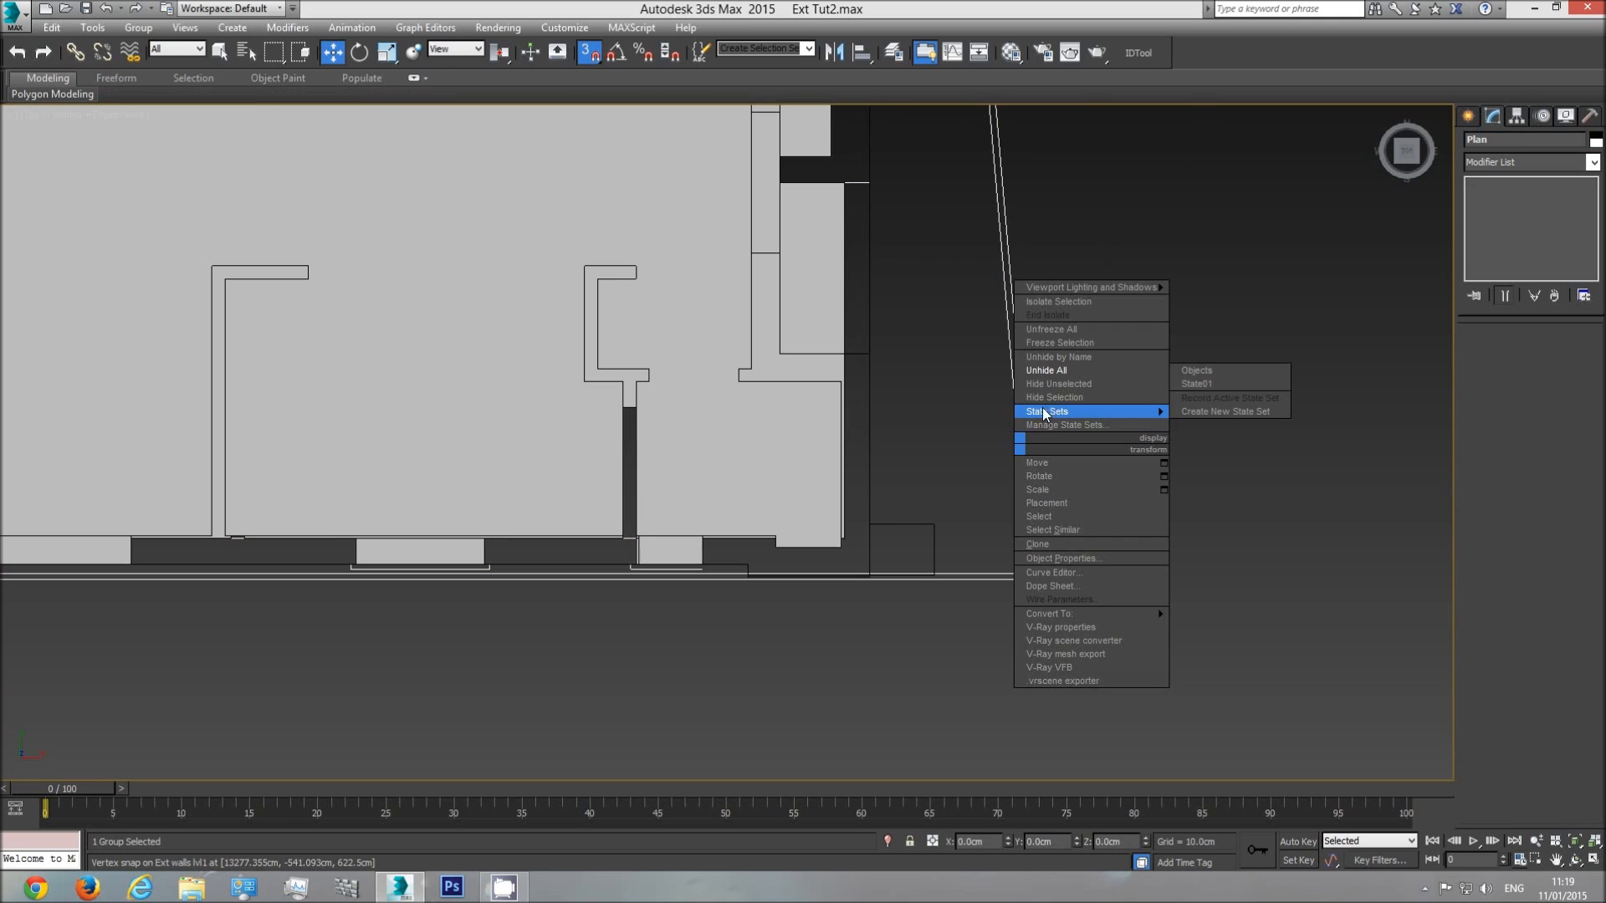
left_click(1045, 398)
- Snap the corner vertices of Ext Walls basment that protrude at the lower end in Top view to the first-level outline
scroll(618, 609, "up", 3)
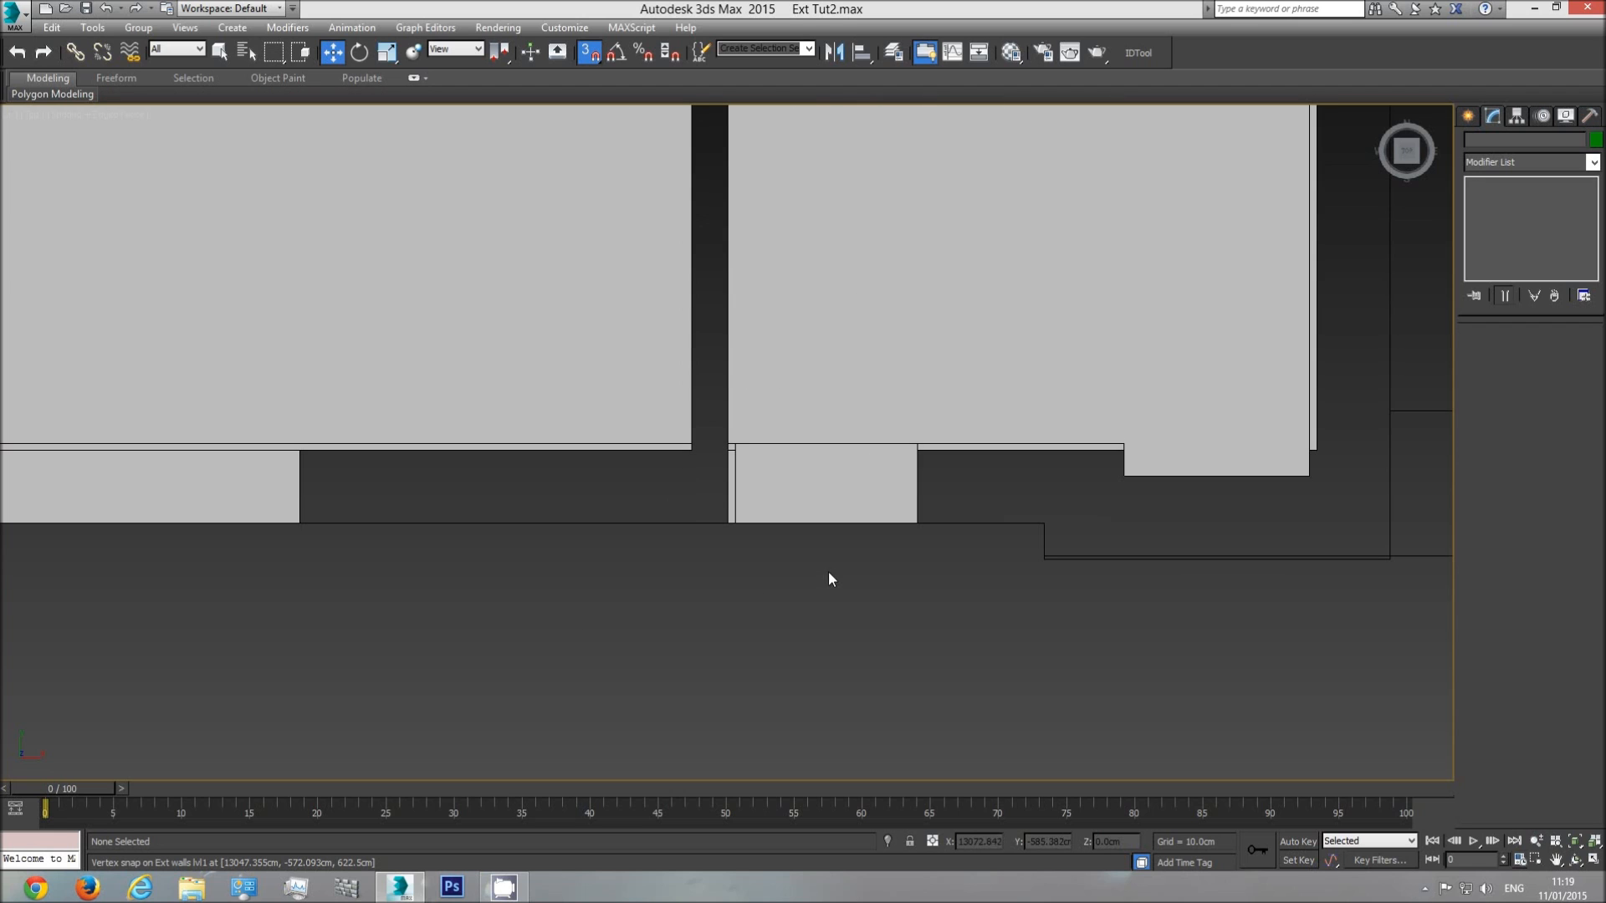
mouse_move(537, 556)
middle_mouse_down()
mouse_move(817, 541)
mouse_move(449, 550)
middle_mouse_up()
left_click(971, 566)
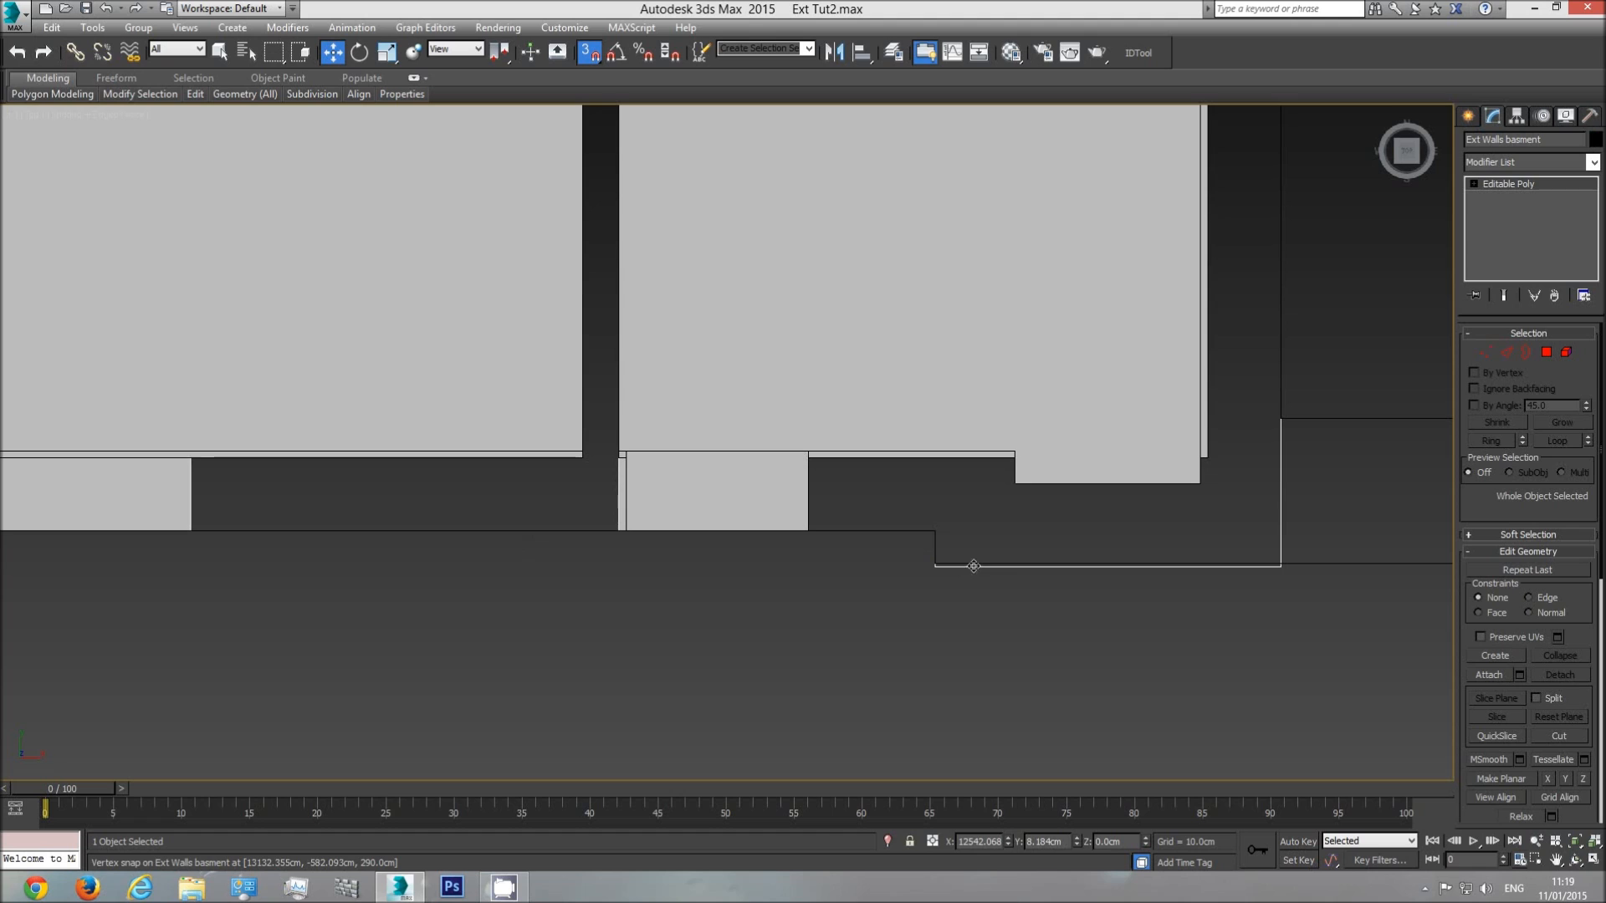
scroll(936, 560, "up", 4)
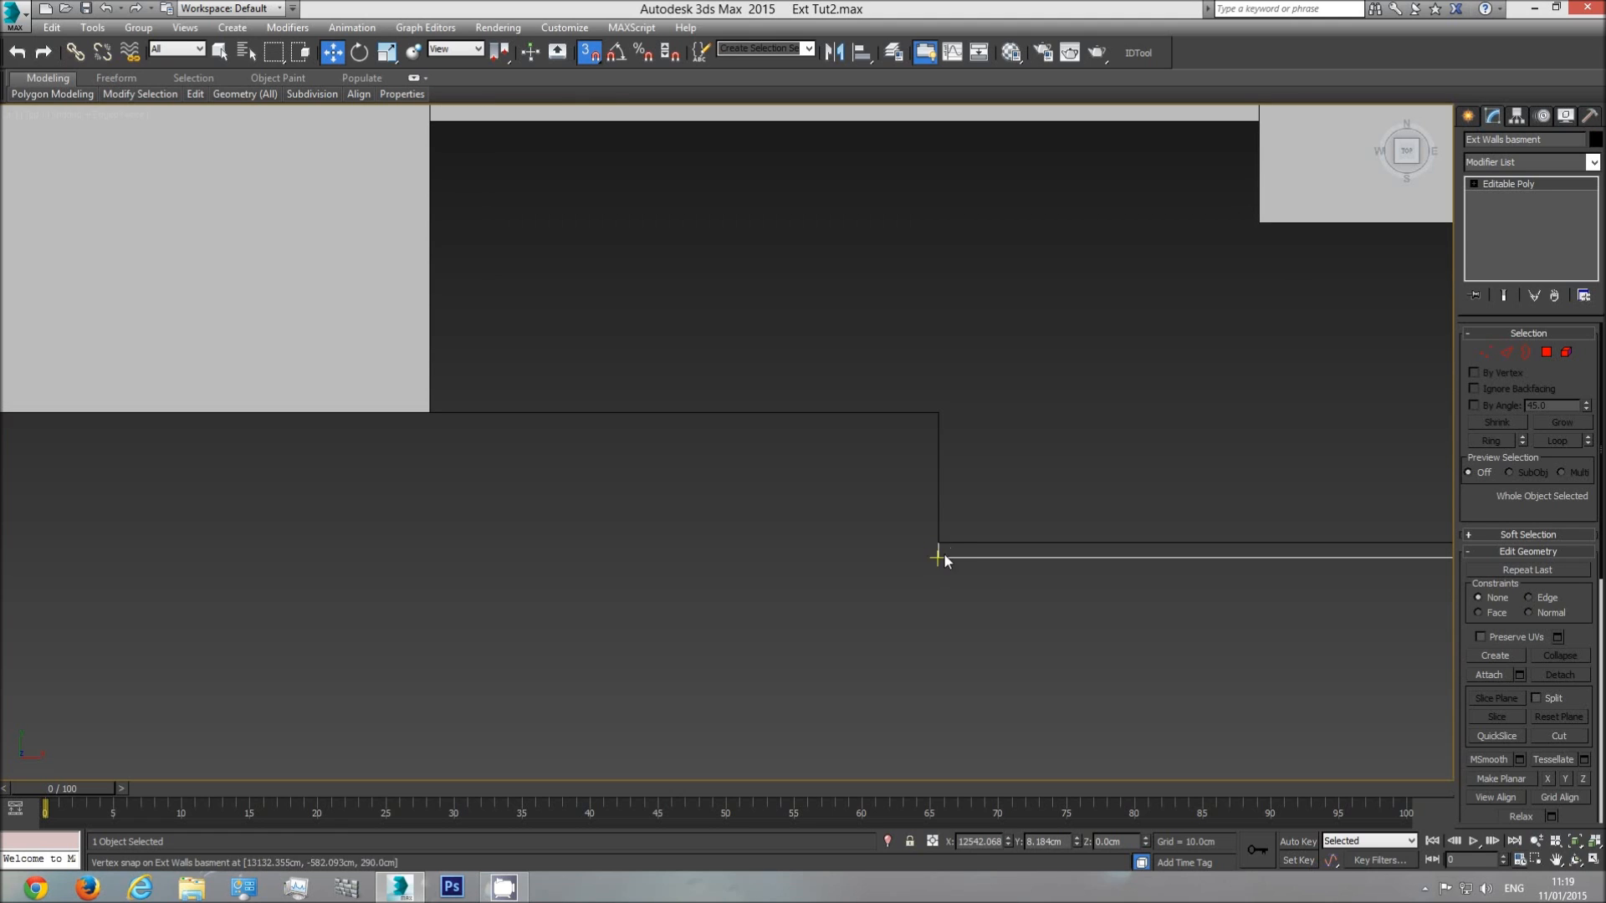
middle_click_drag(945, 546, 627, 554)
scroll(675, 571, "down", 3)
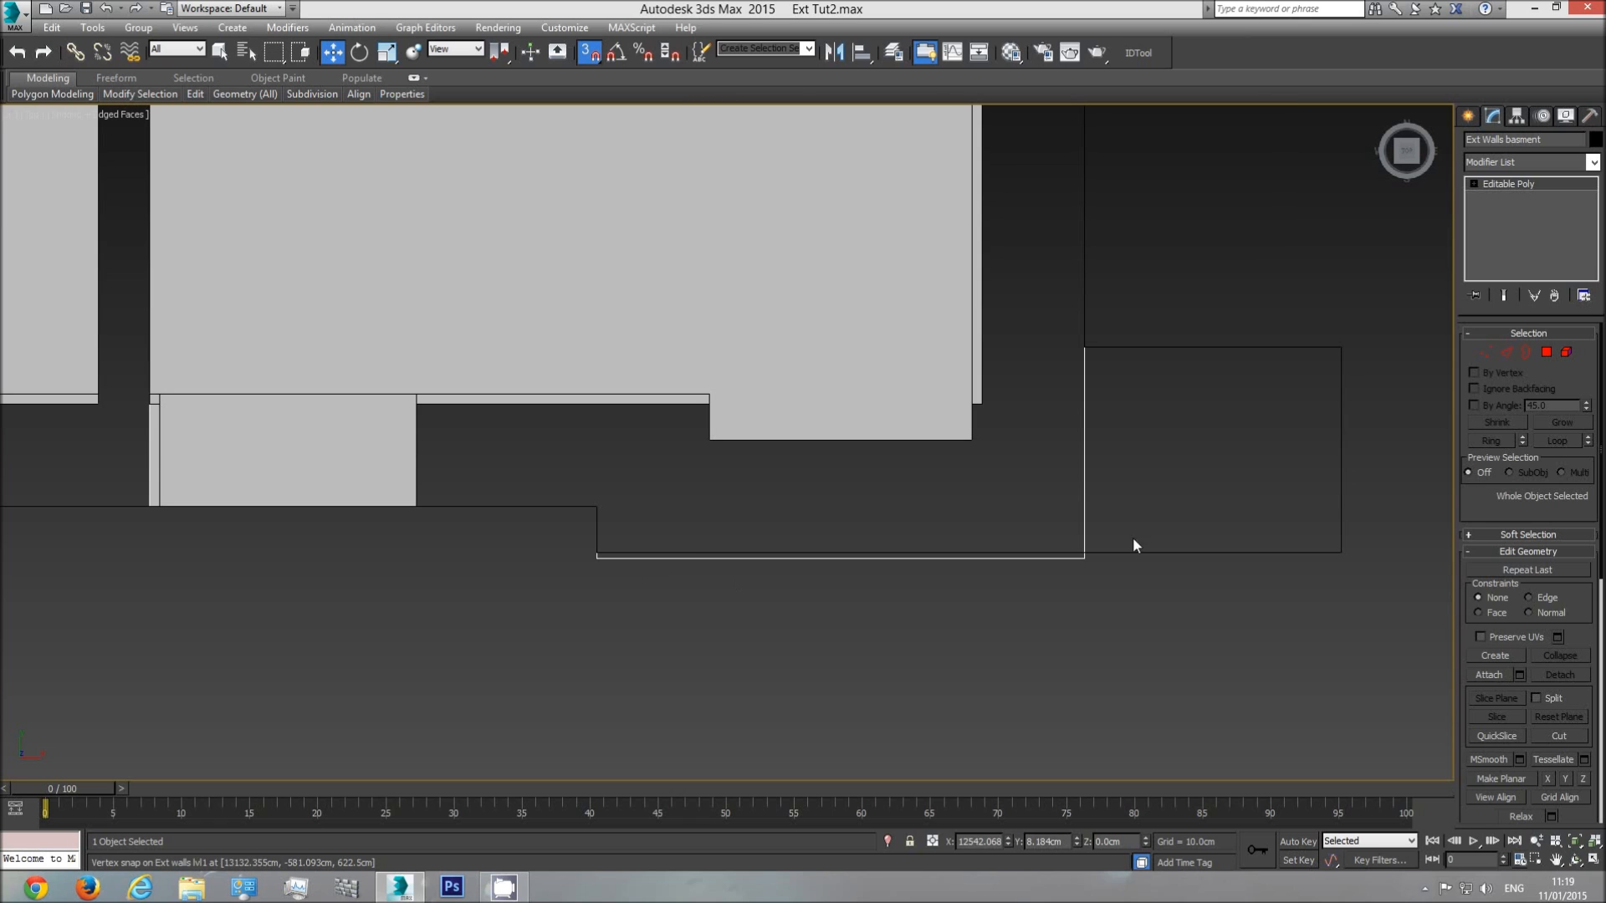
left_click(1485, 352)
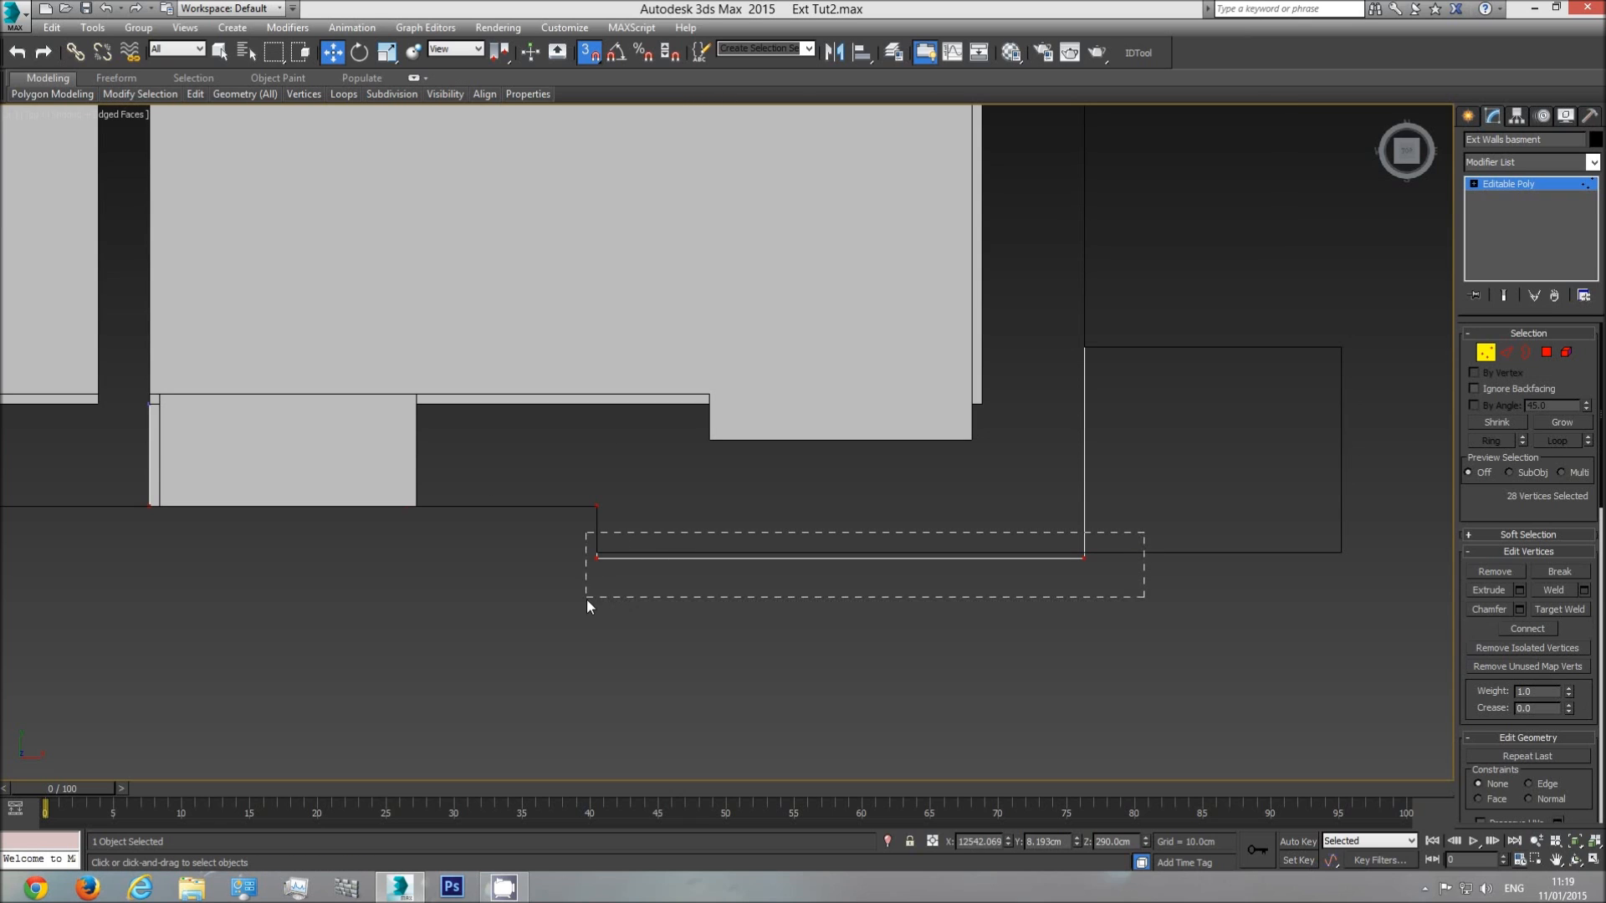
left_click_drag(585, 599, 587, 597)
left_click_drag(1132, 585, 1132, 584)
left_click_drag(839, 510, 600, 552)
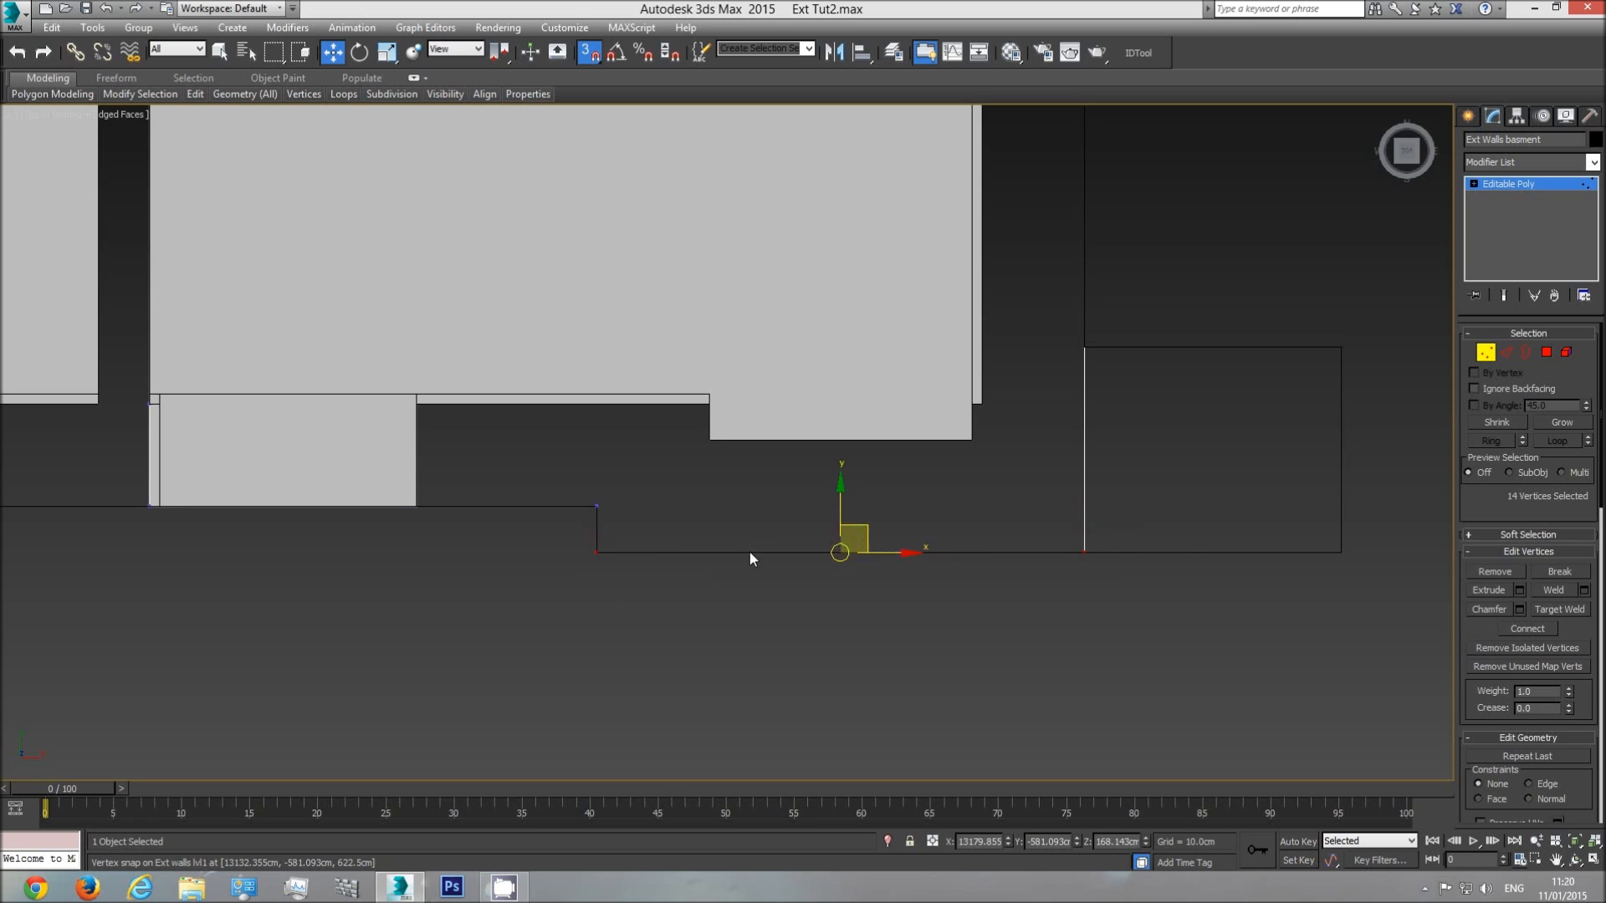
- Snap the protruding Ext Walls basment vertices at the opposite front corner to the first-level outline in Top view
scroll(1015, 555, "down", 4)
scroll(986, 365, "up", 8)
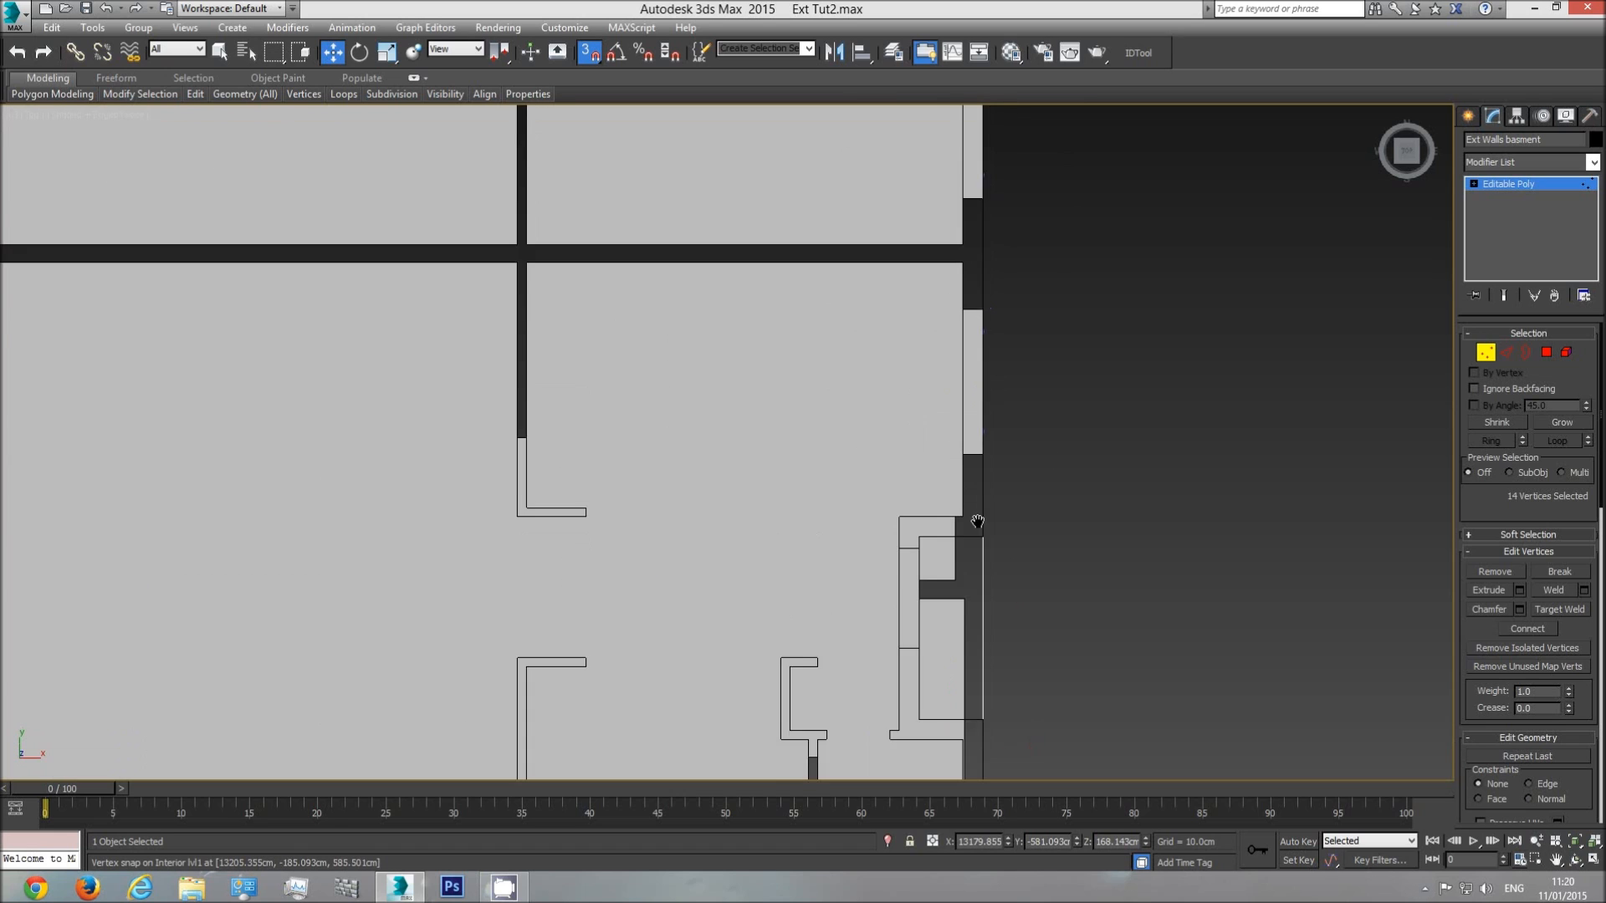
middle_click_drag(976, 499, 970, 635)
scroll(967, 347, "down", 7)
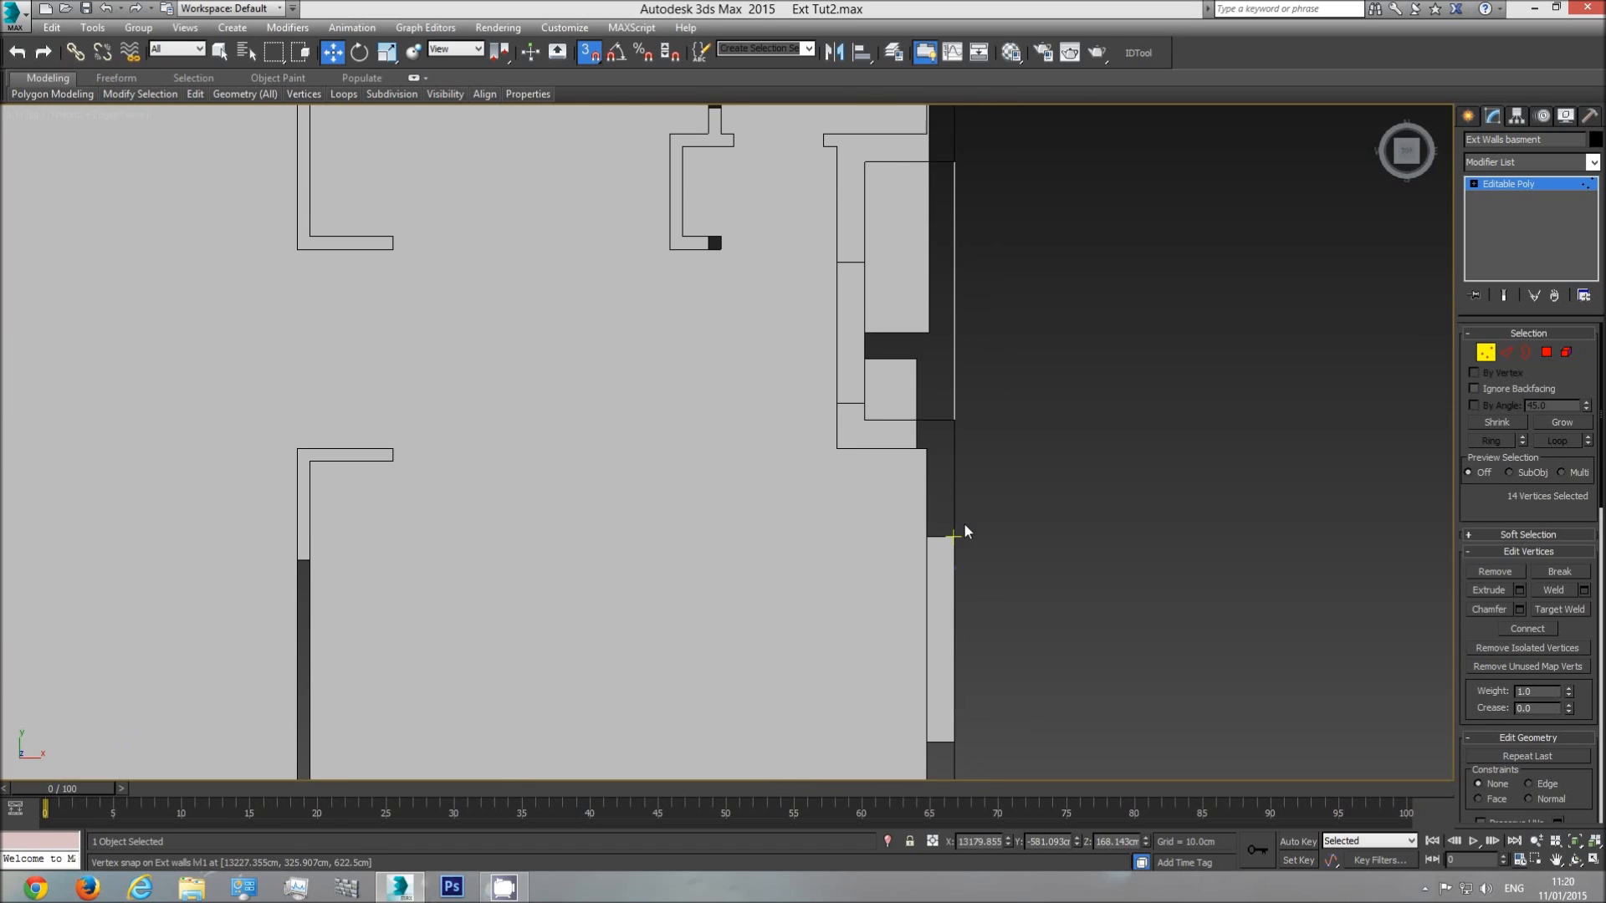
scroll(935, 347, "up", 4)
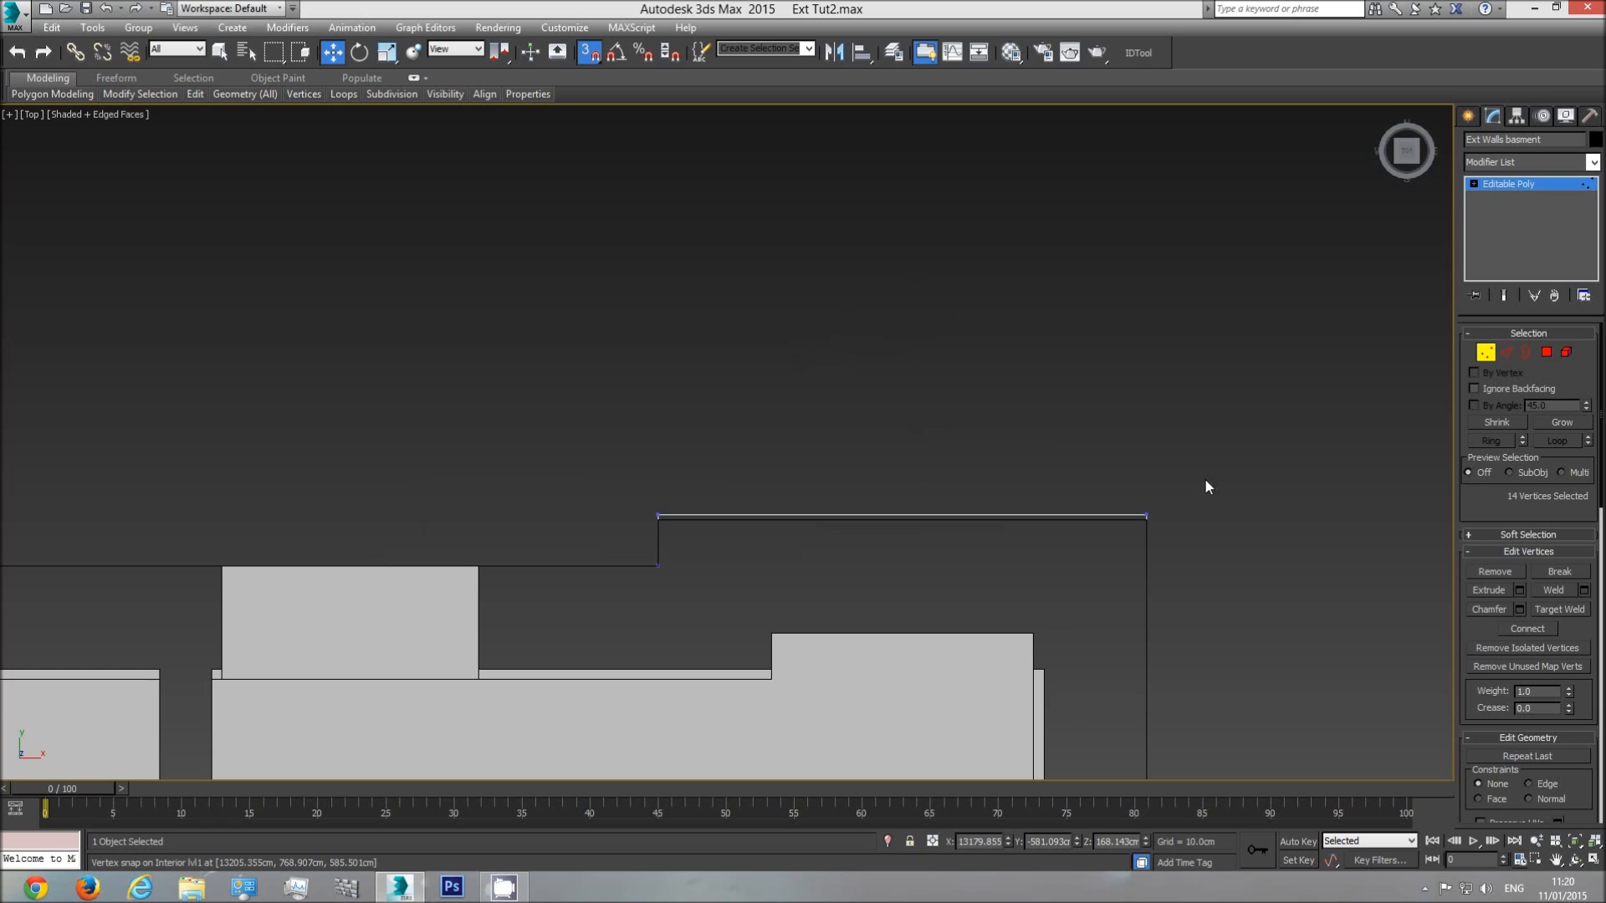
left_click_drag(452, 524, 453, 525)
left_click_drag(899, 465, 623, 523)
- Check the remaining wall corners in Top view, leave vertex editing in Perspective and deselect the basement walls
scroll(559, 529, "down", 2)
middle_click_drag(559, 530, 659, 314)
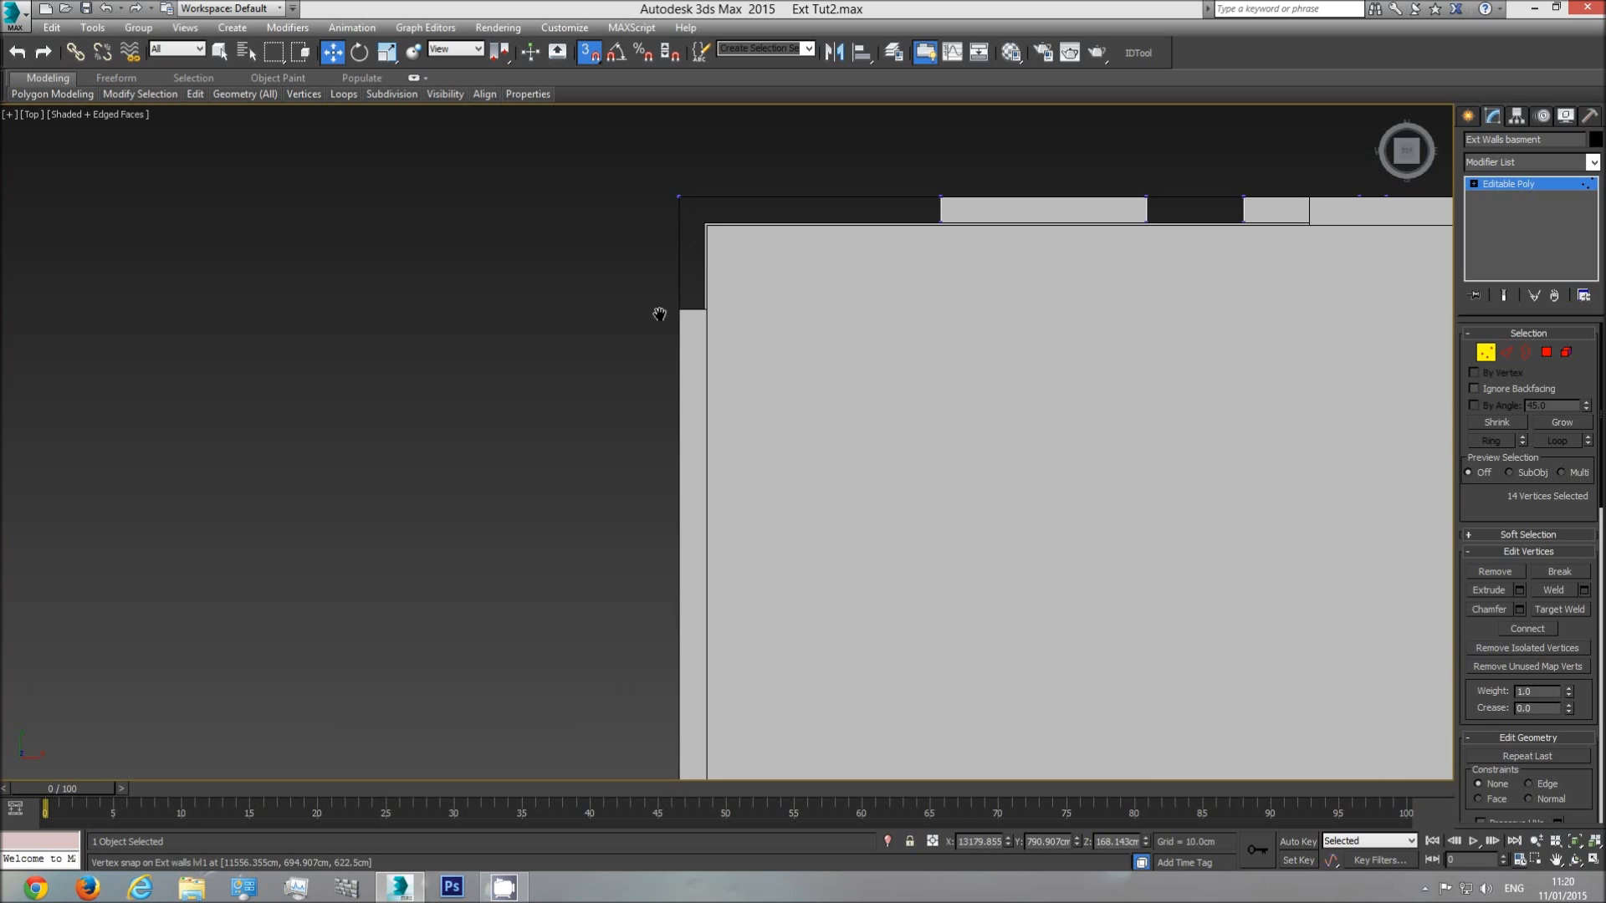
middle_click_drag(1107, 406, 982, 433)
scroll(572, 259, "up", 3)
scroll(669, 307, "down", 2)
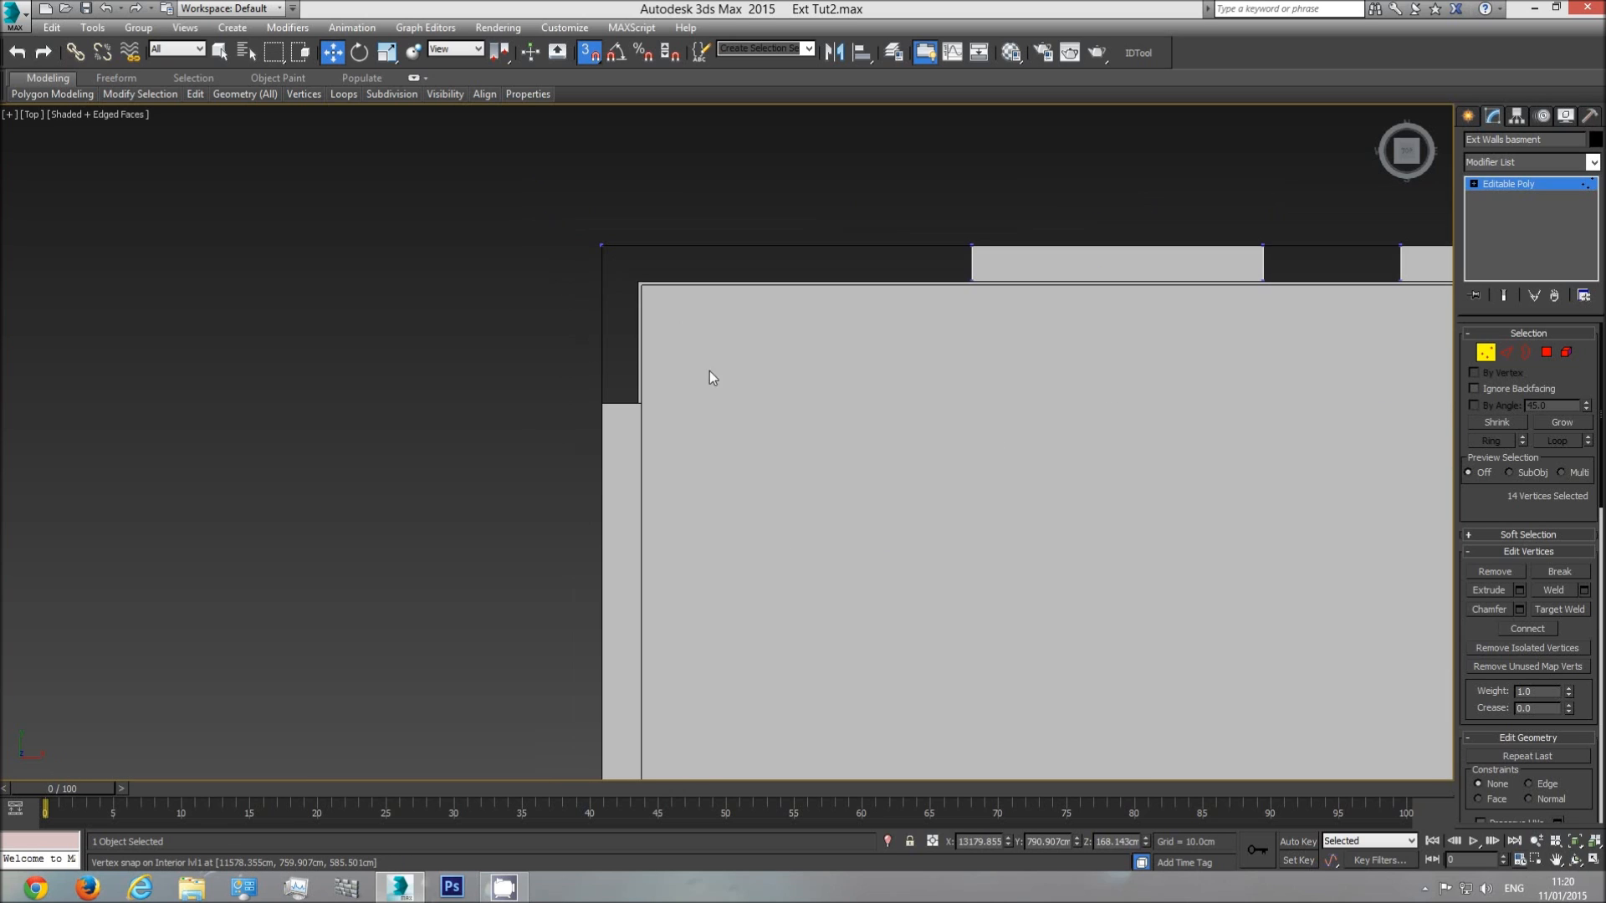
key("p")
left_click(1577, 859)
left_click_drag(770, 491, 701, 492)
scroll(701, 492, "up", 3)
left_click(1547, 185)
key("w")
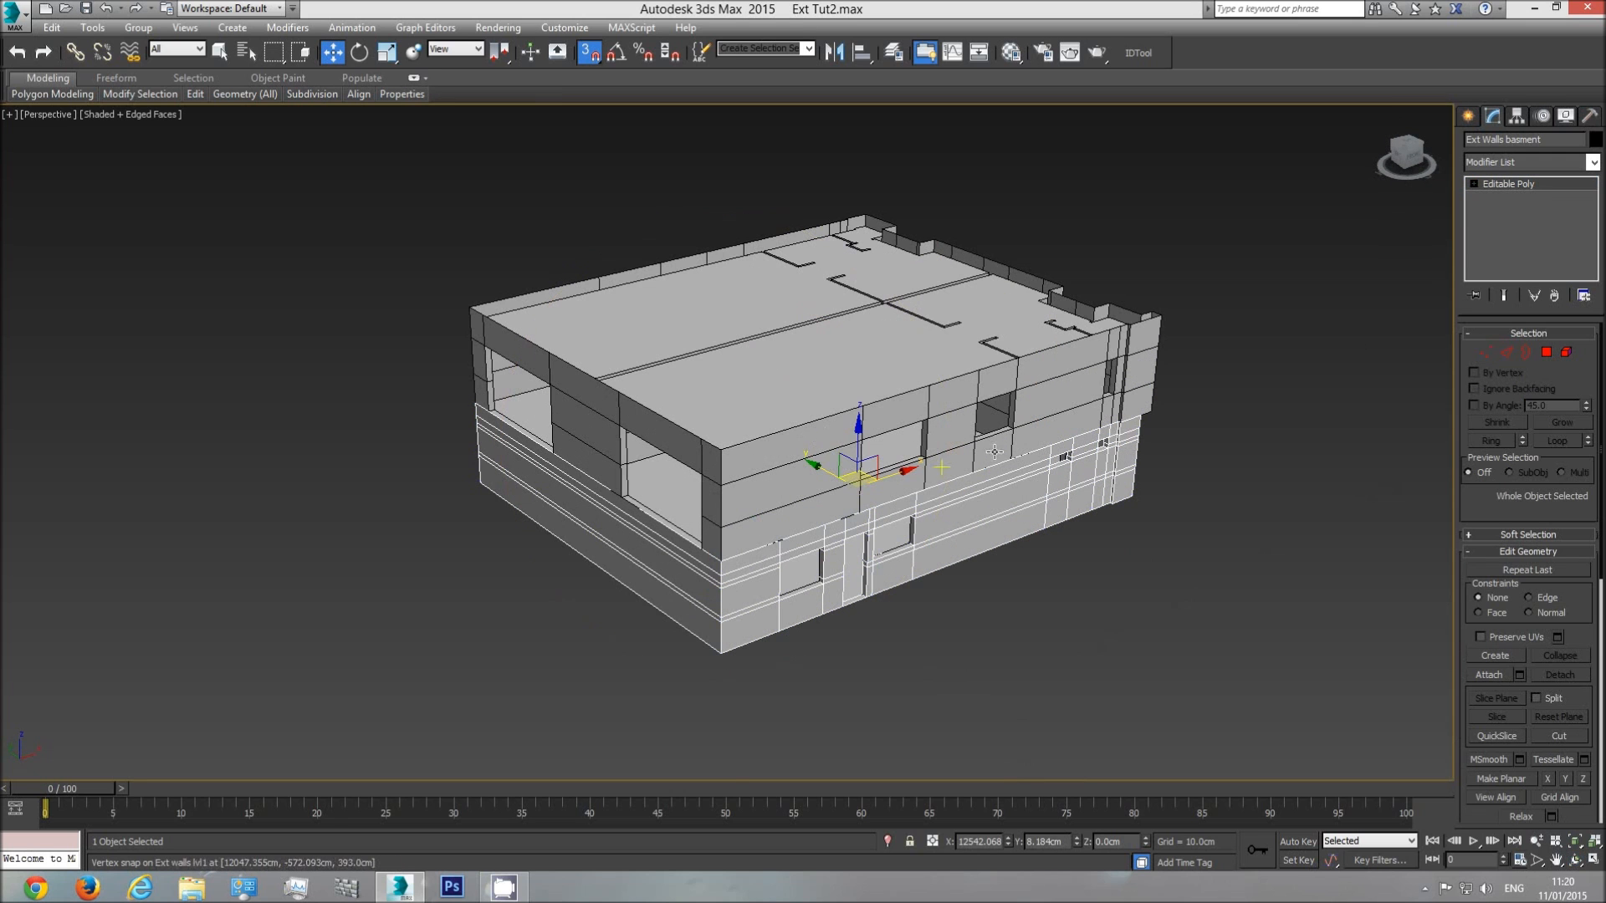
left_click(1256, 452)
- Inspect the joint between the two levels in Perspective with edges hidden, and show the edges again
key("F4")
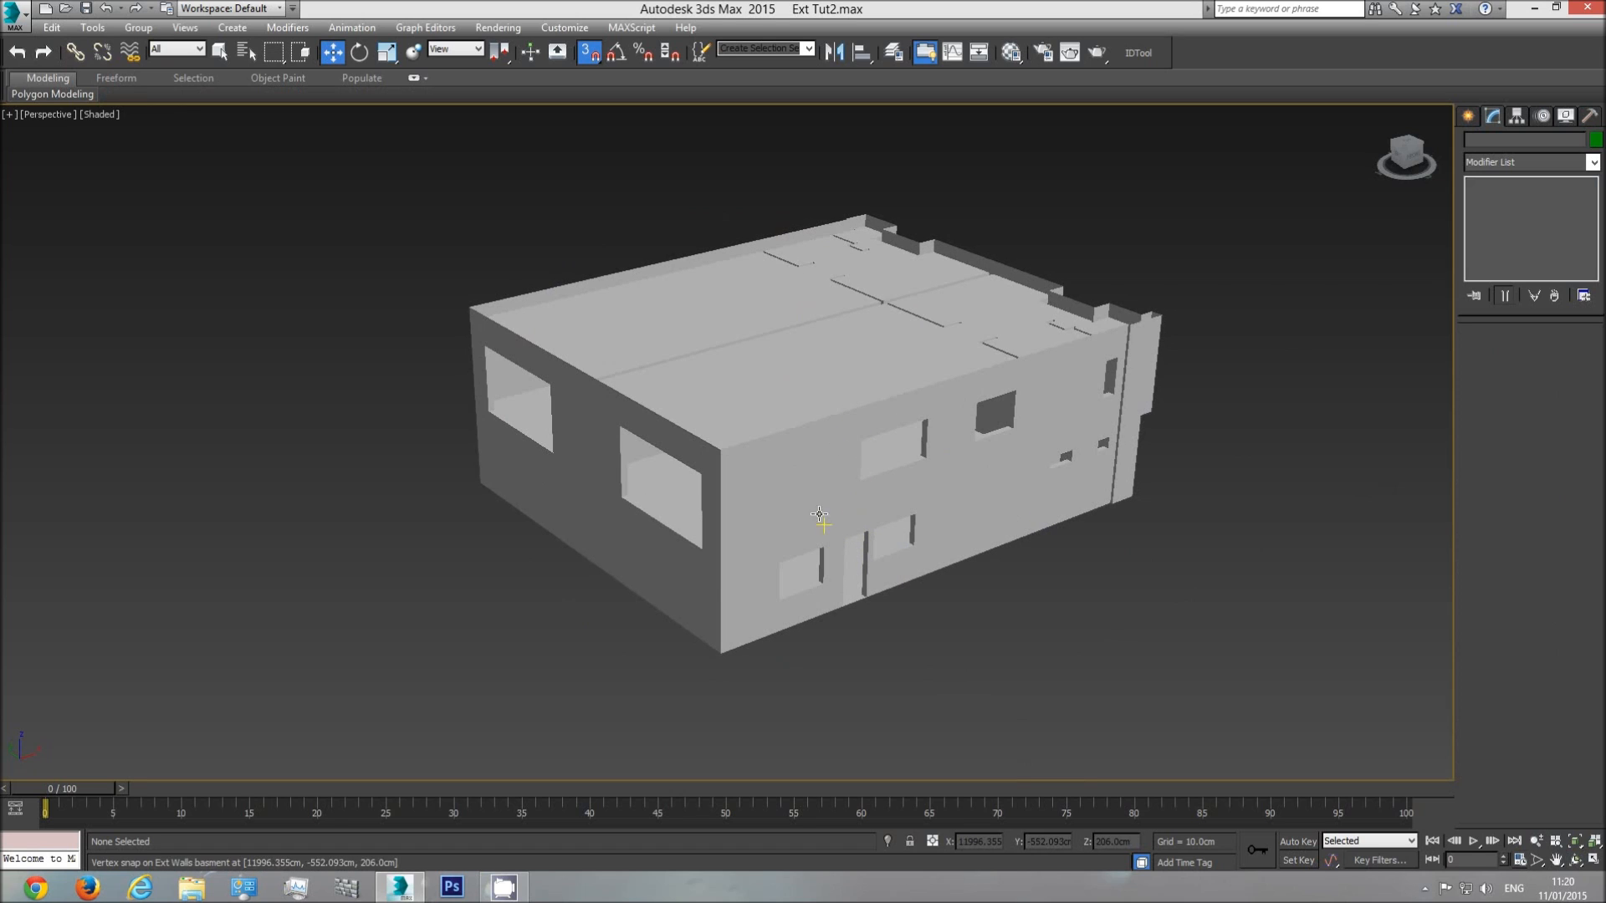
left_click(1575, 862)
left_click_drag(752, 460, 494, 494)
scroll(494, 494, "up", 5)
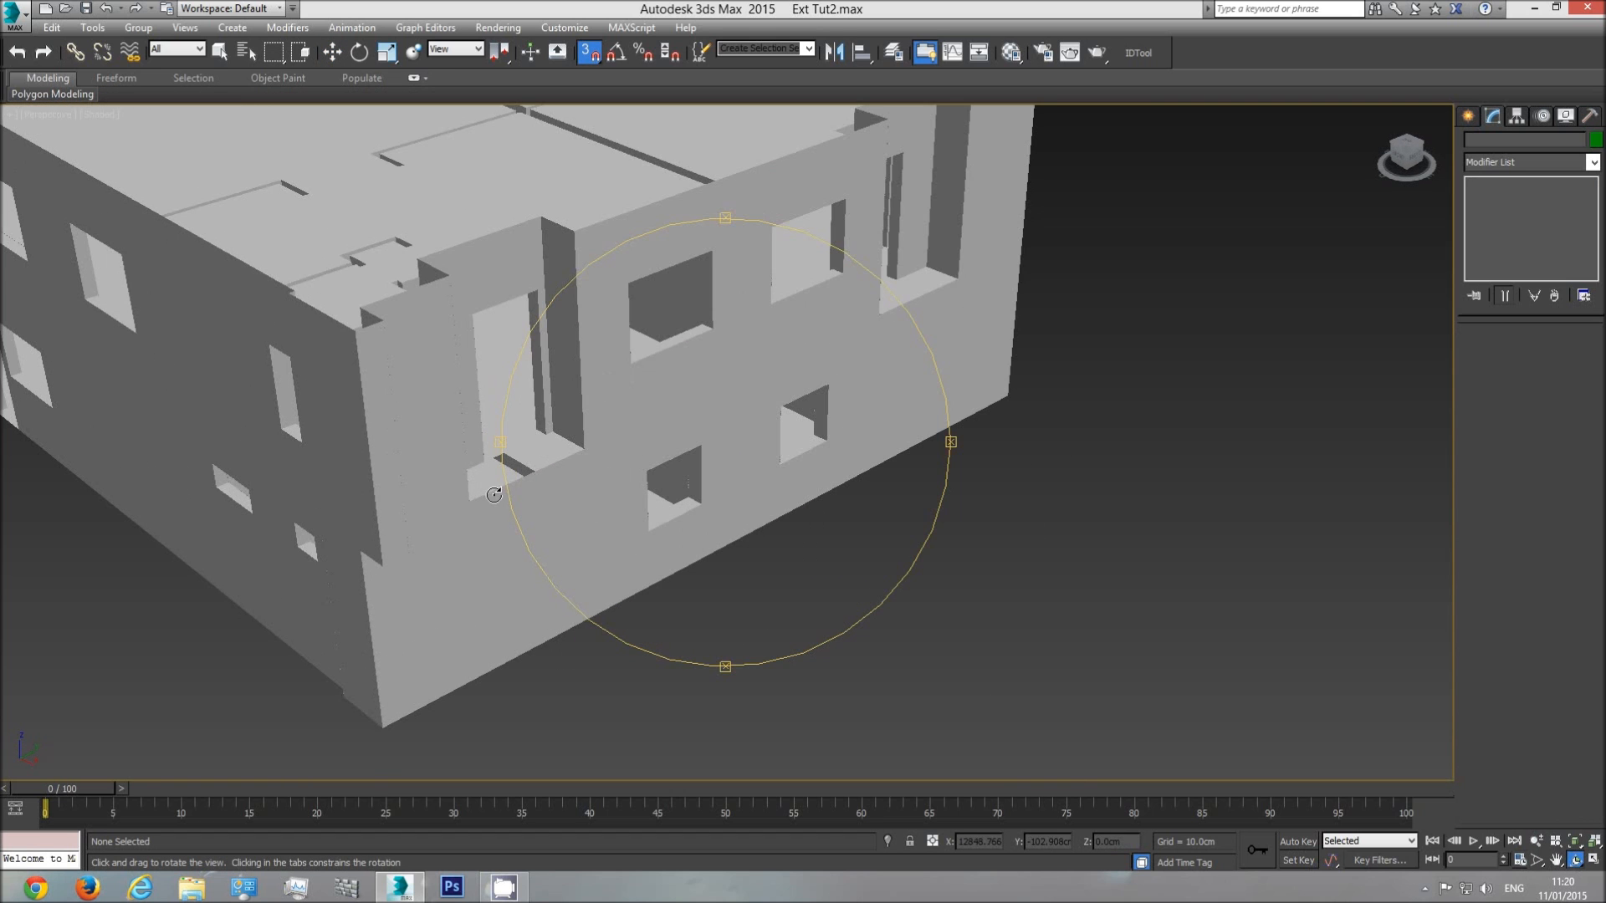
key("F4")
key("w")
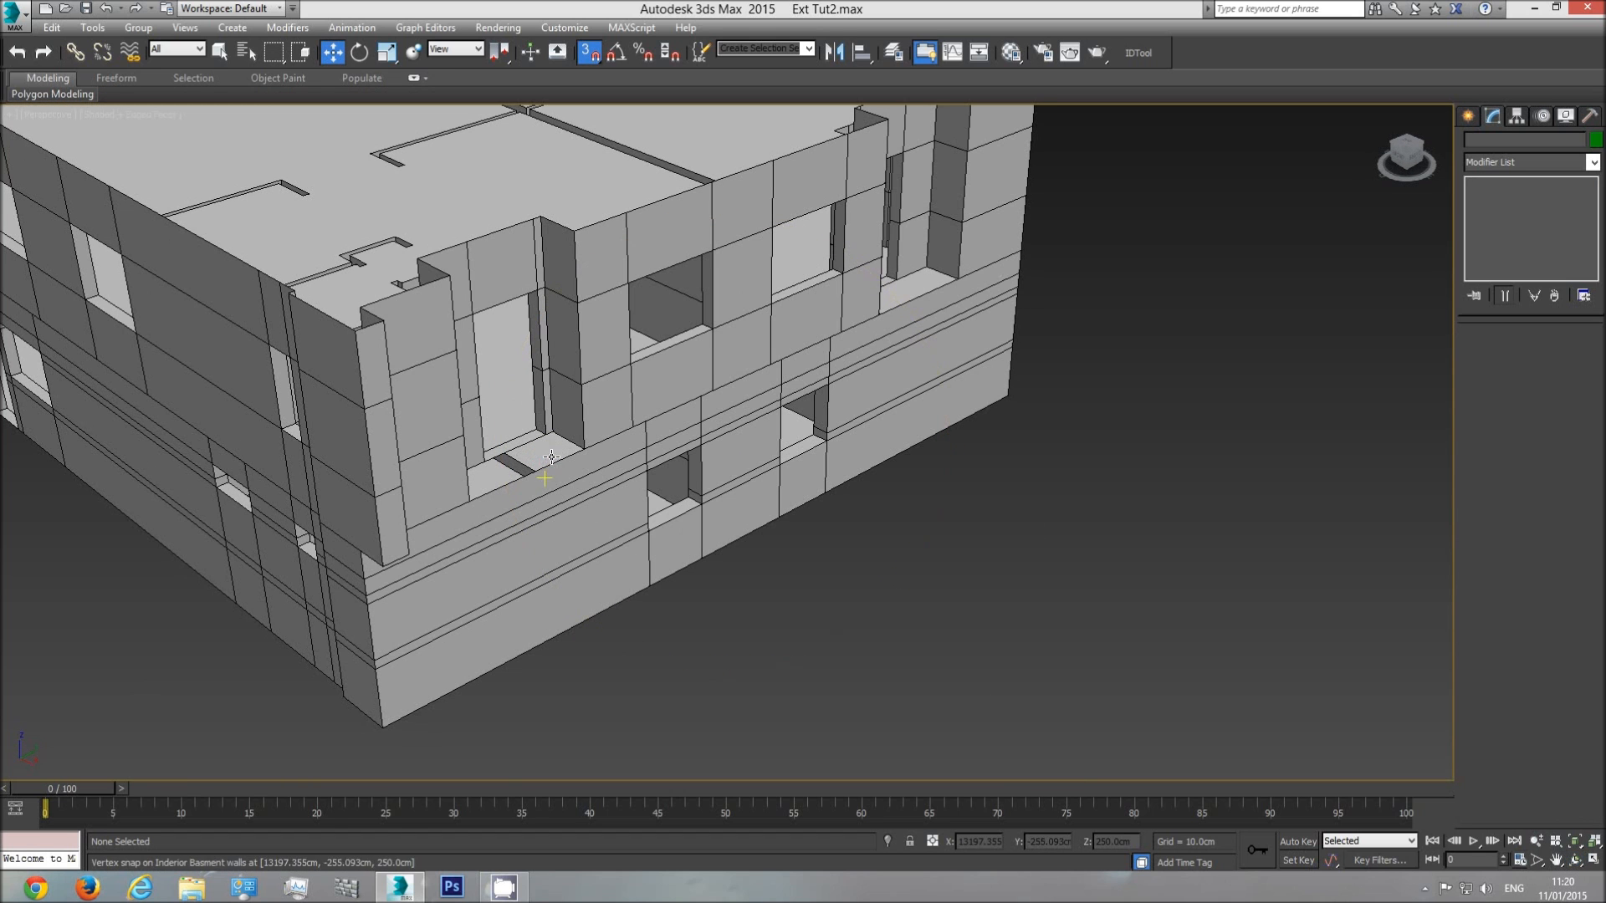
middle_click_drag(604, 450, 692, 484)
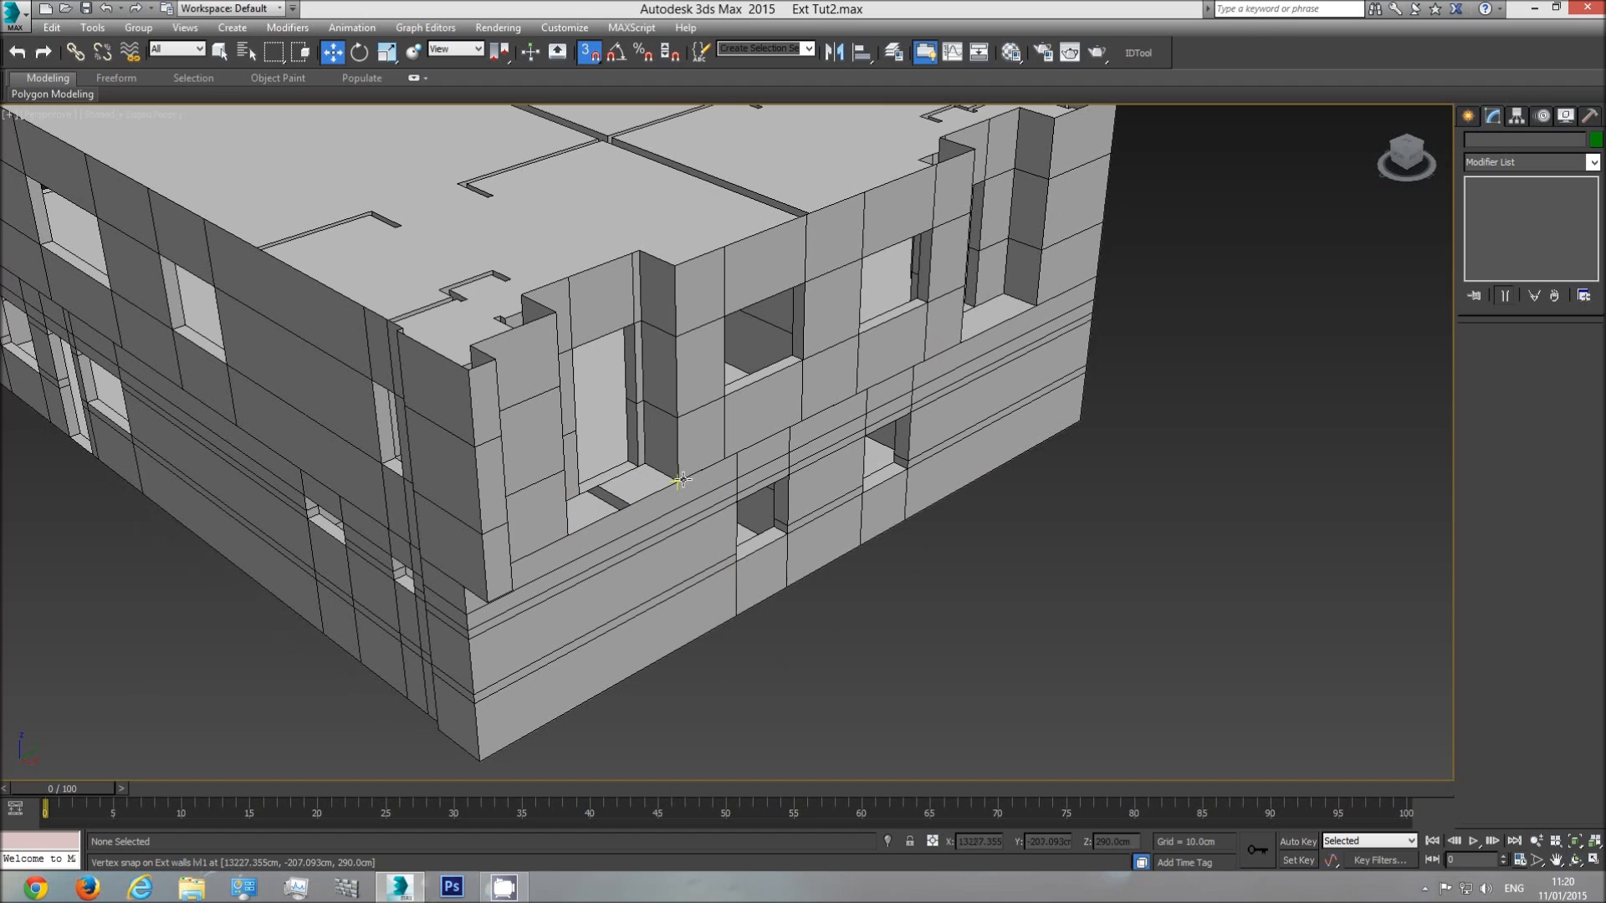
- Unhide all objects and examine the entrance recess on the first-level floor plan in Top view
right_click(1090, 501)
mouse_move(1125, 466)
left_click(1117, 422)
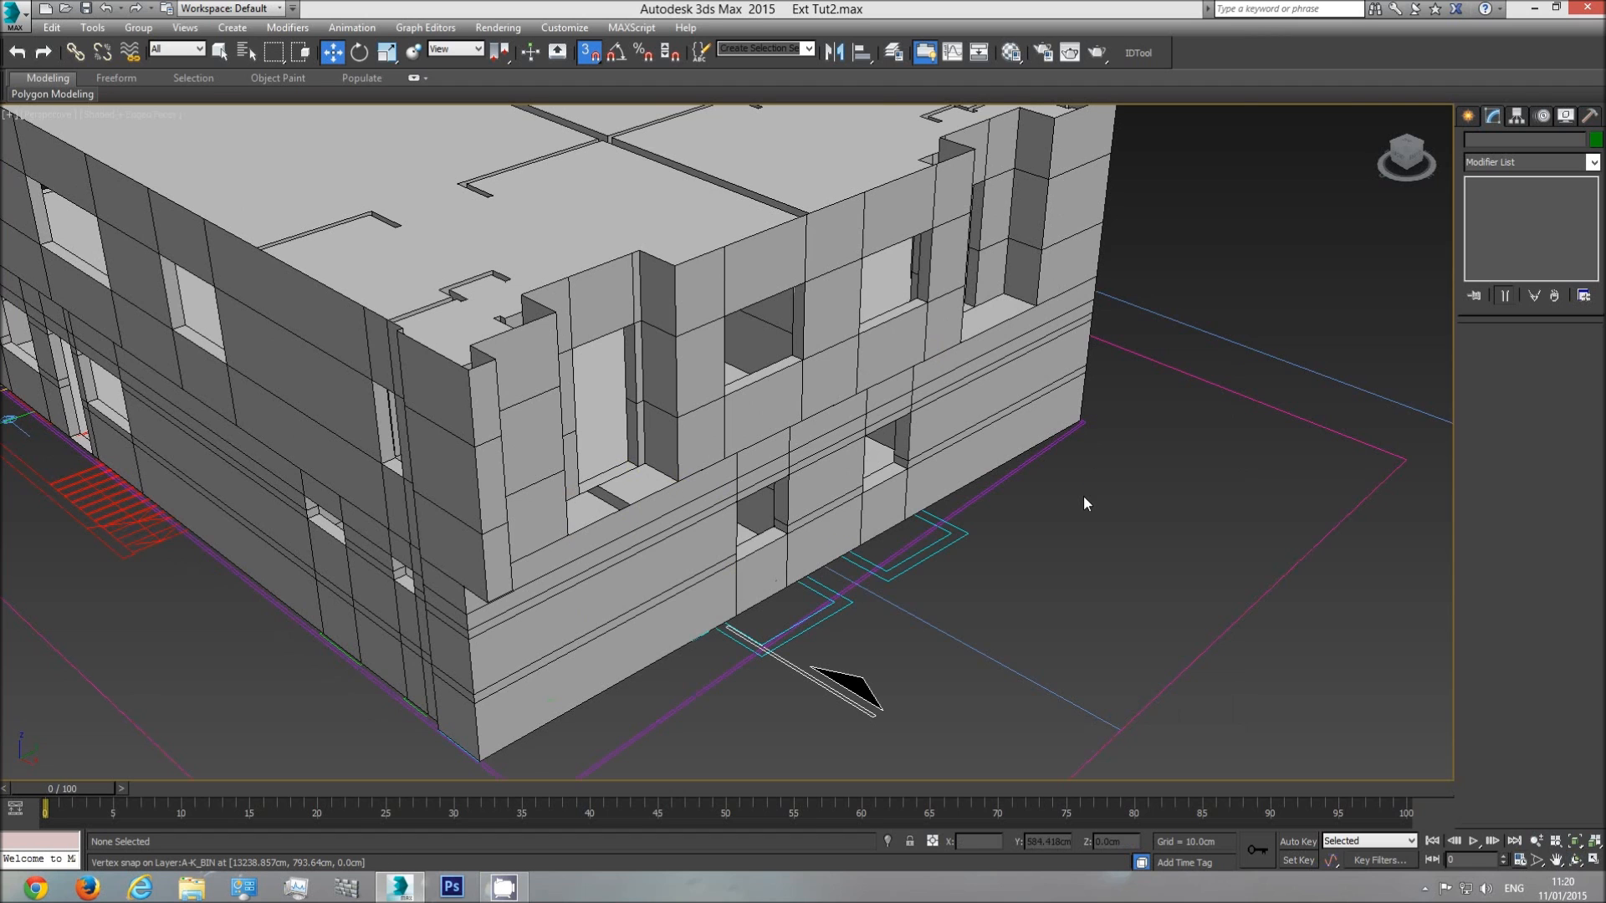
key("t")
scroll(997, 494, "down", 10)
scroll(704, 590, "up", 8)
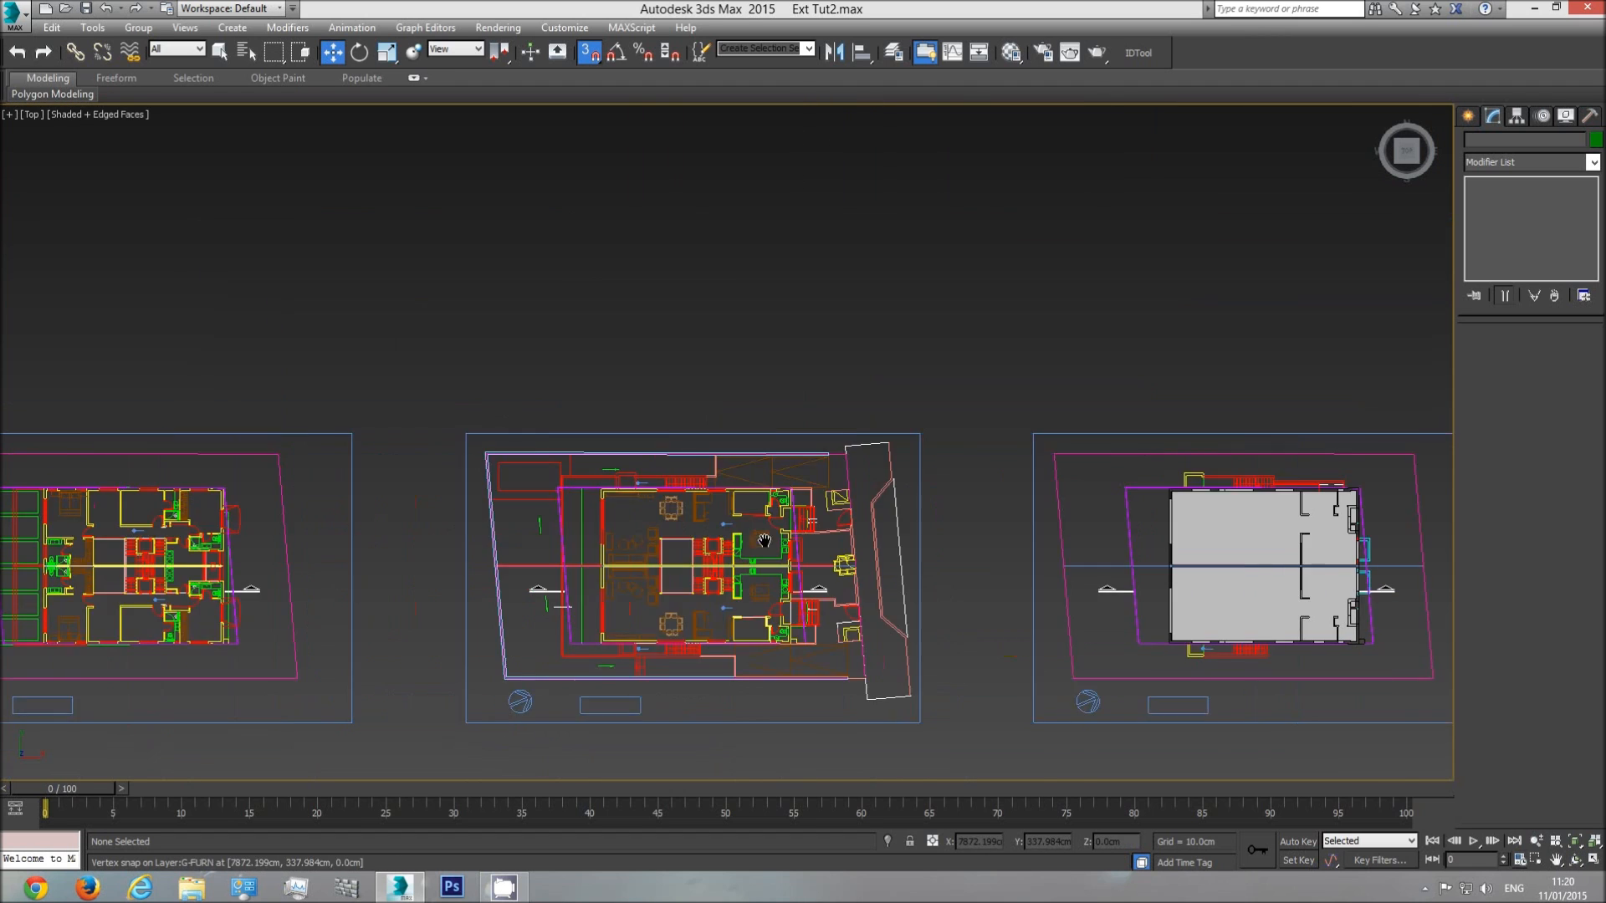
scroll(704, 590, "up", 3)
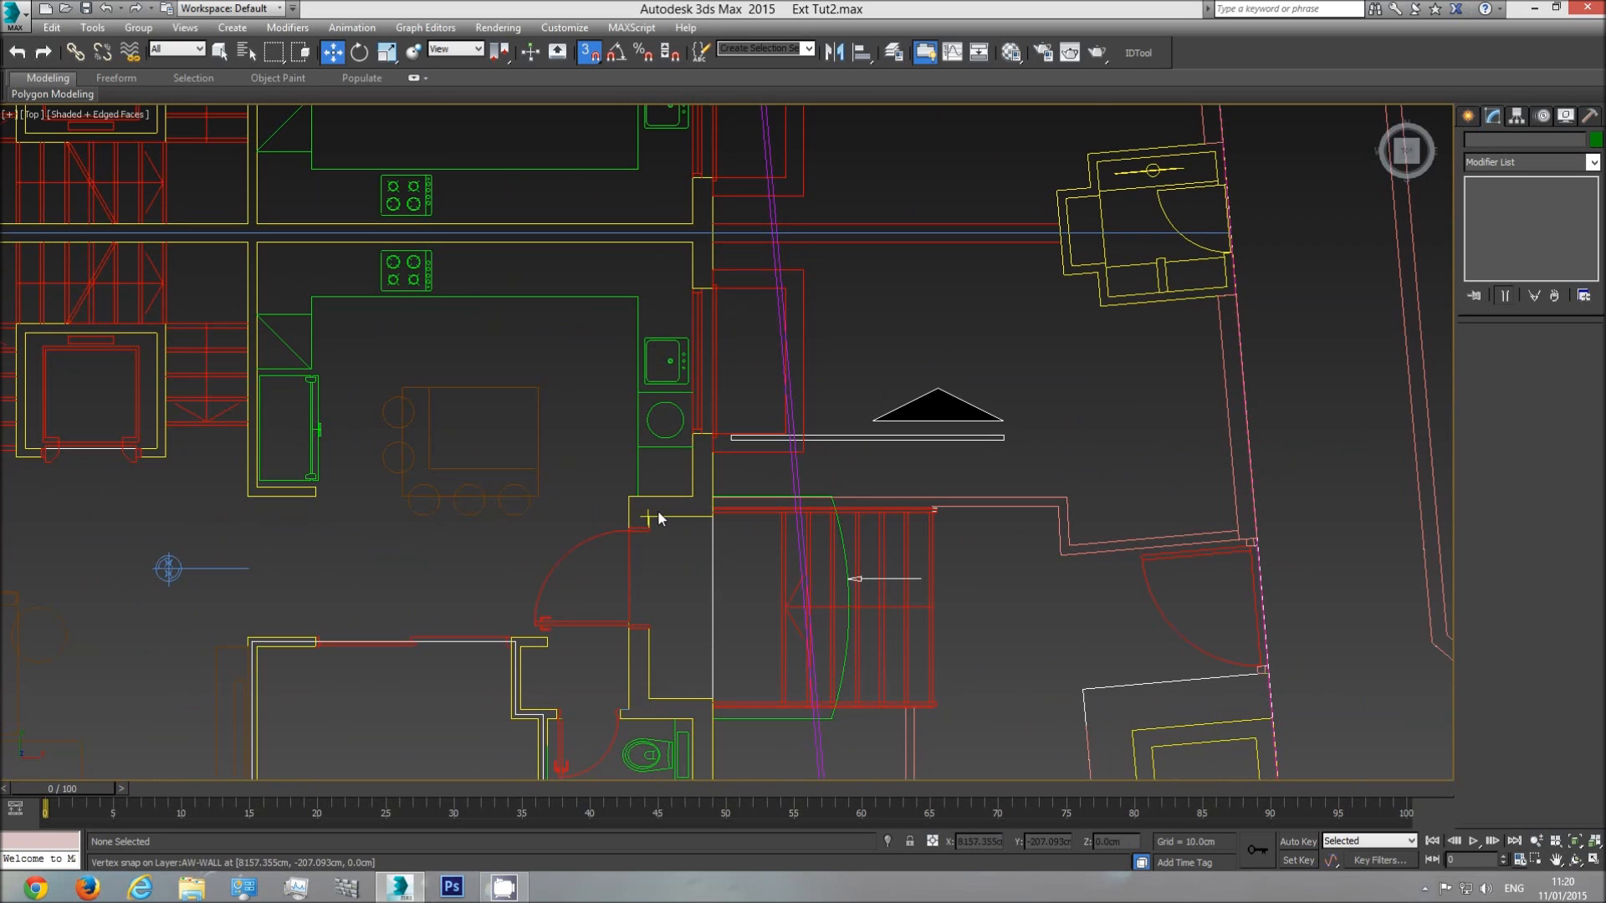
scroll(791, 476, "down", 10)
scroll(874, 494, "up", 12)
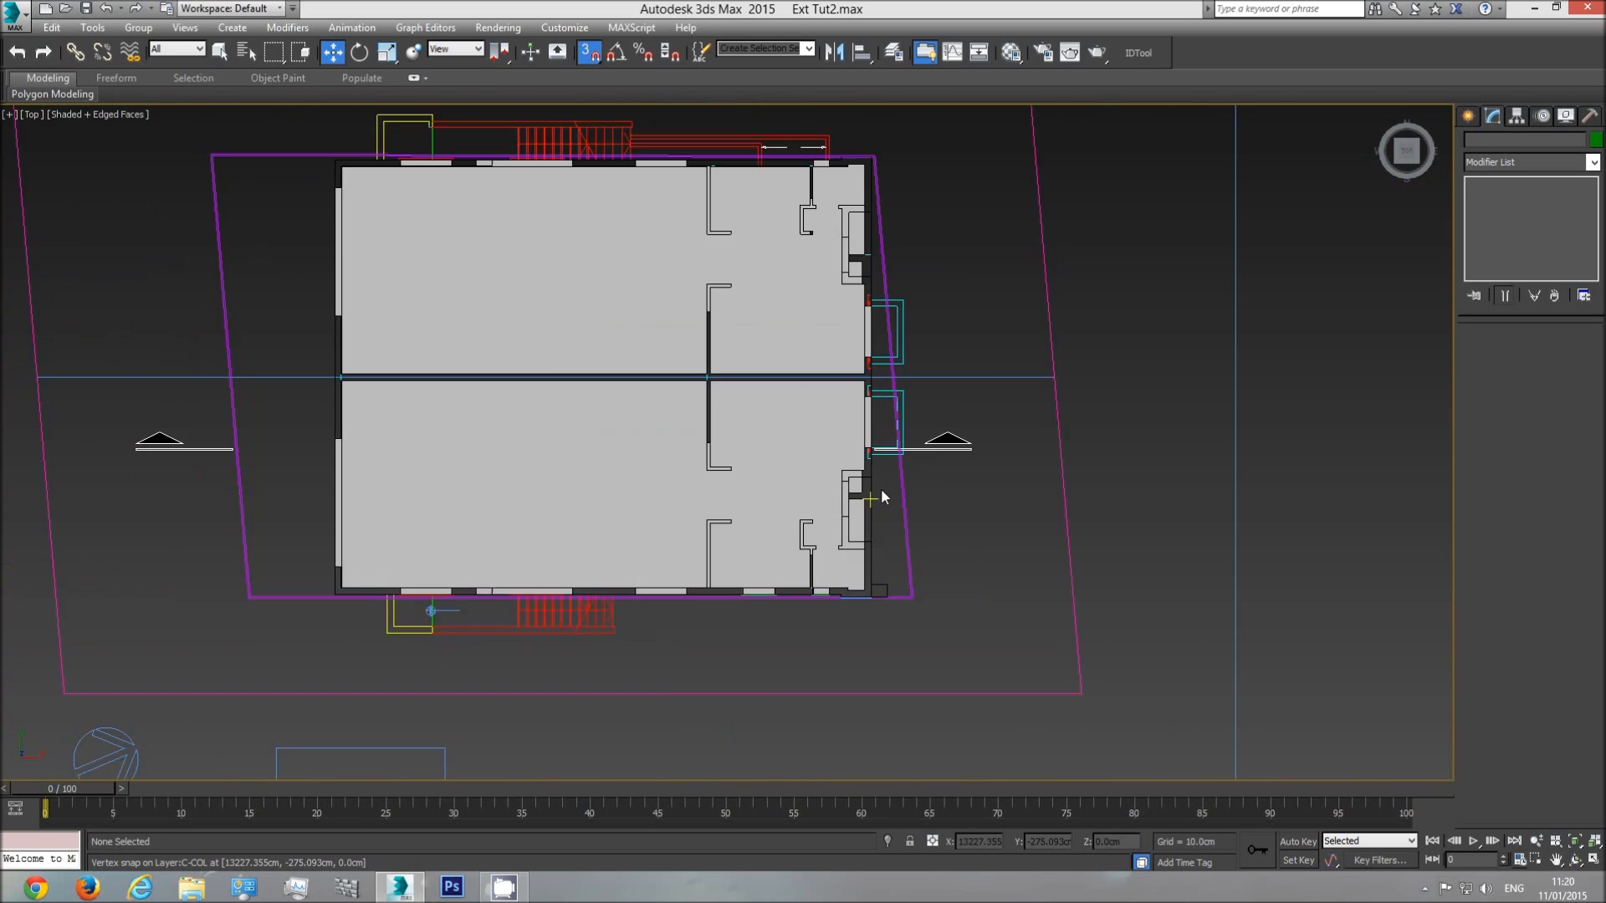
- Bridge the two opposite bottom edges of the first entrance recess in Ext walls lvl1 to close its floor, with snapping off
left_click(1574, 859)
left_click_drag(836, 485, 786, 335)
key("w")
middle_click_drag(796, 329, 767, 448, "alt")
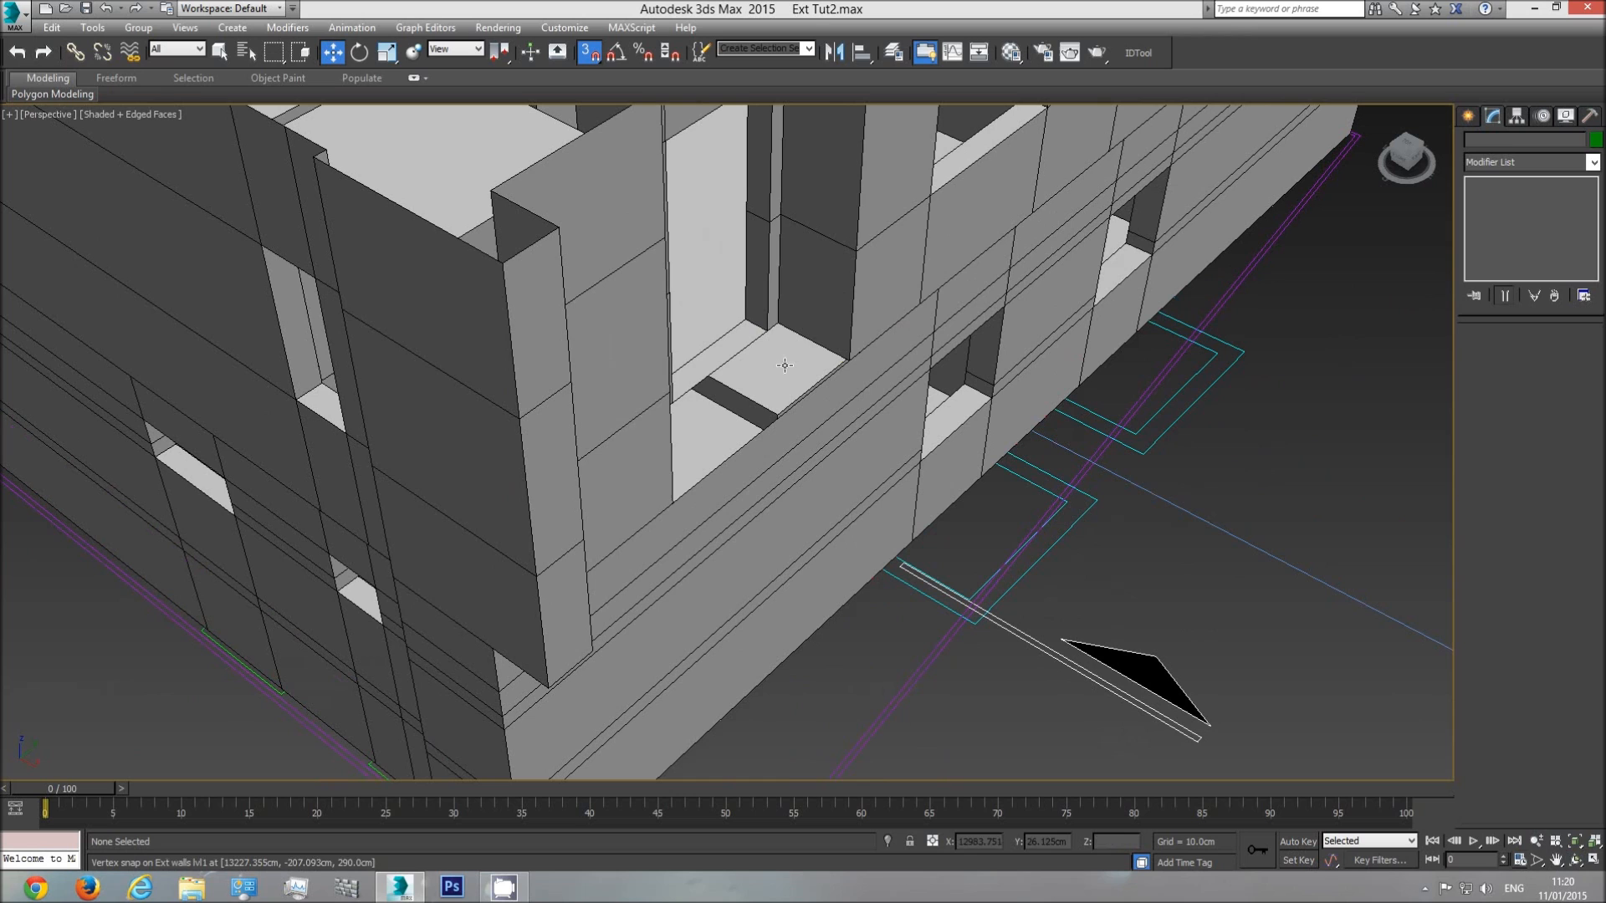
left_click(815, 328)
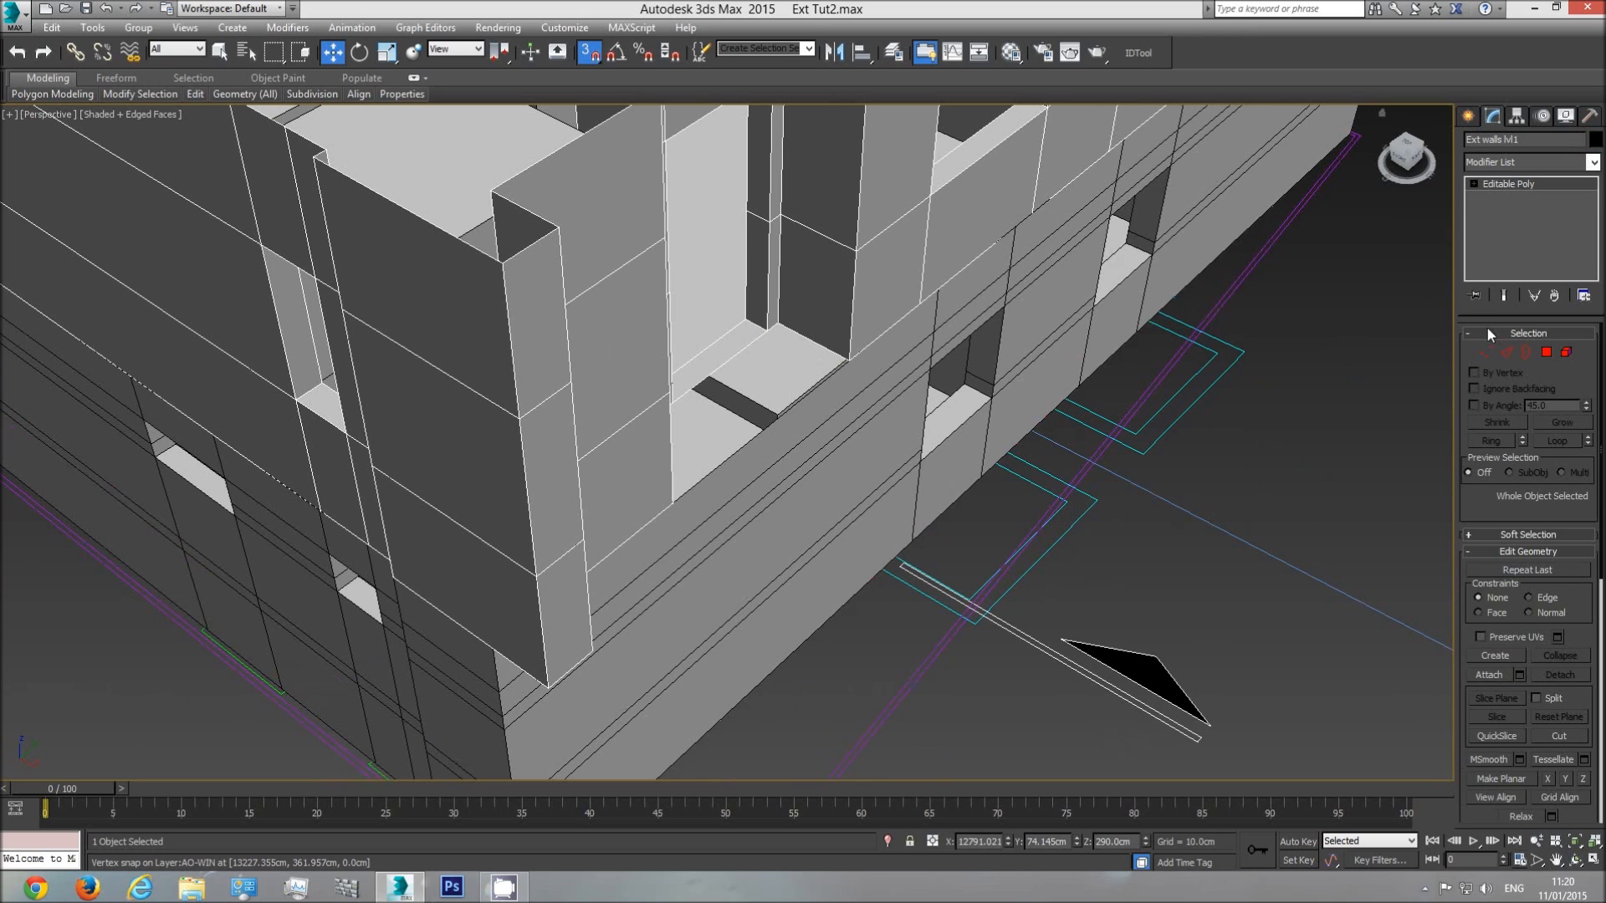
left_click(1506, 352)
left_click(830, 346)
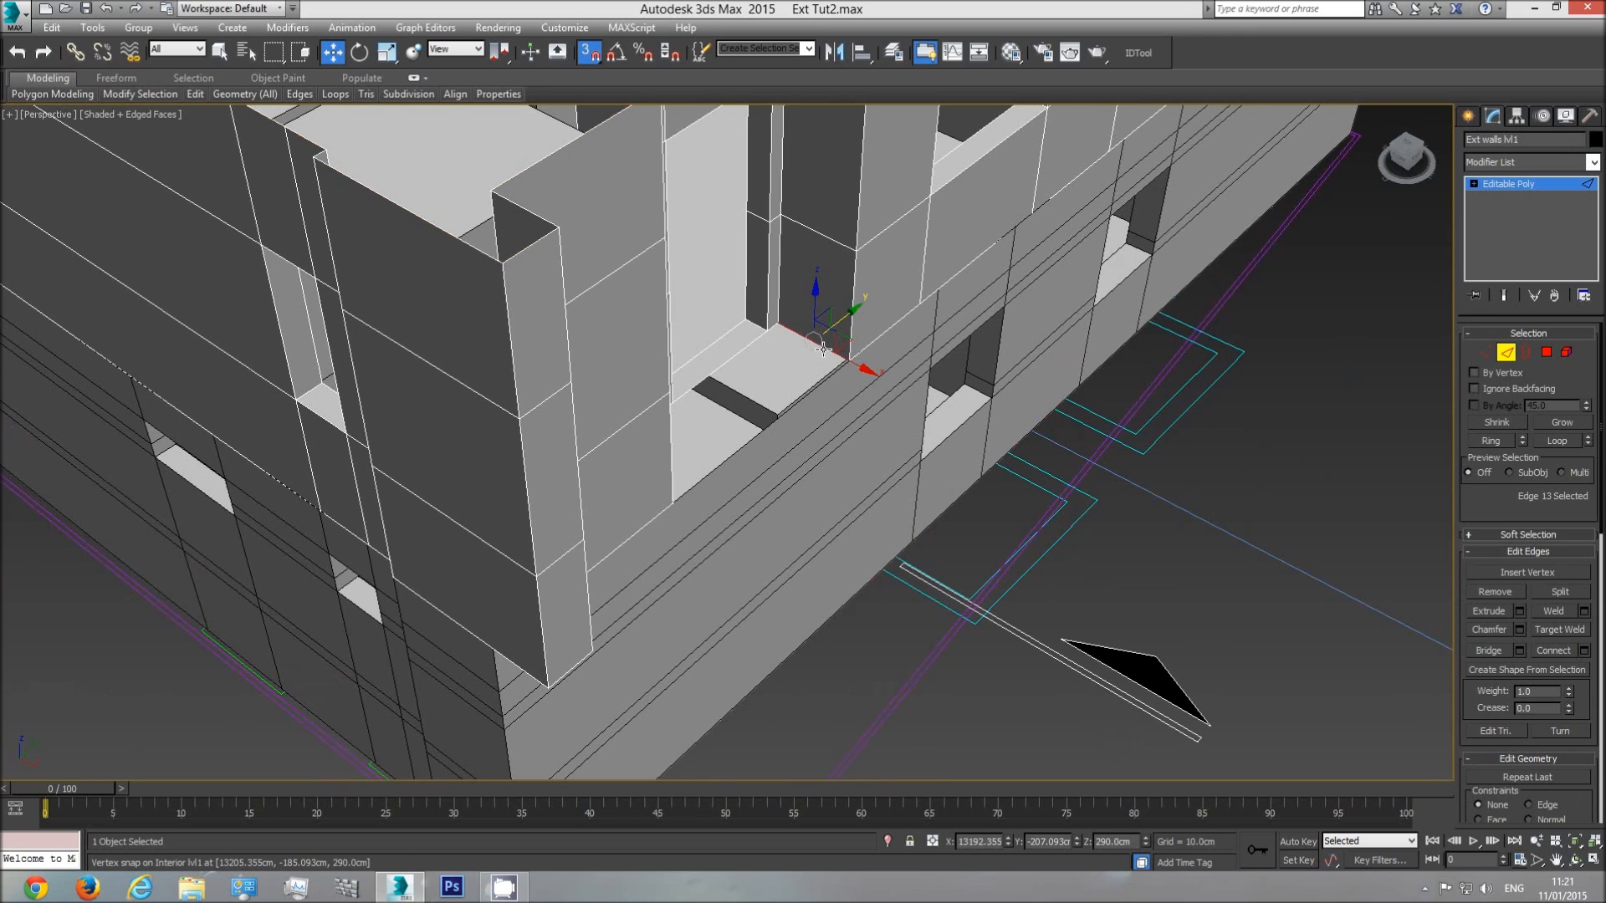
left_click(1557, 861)
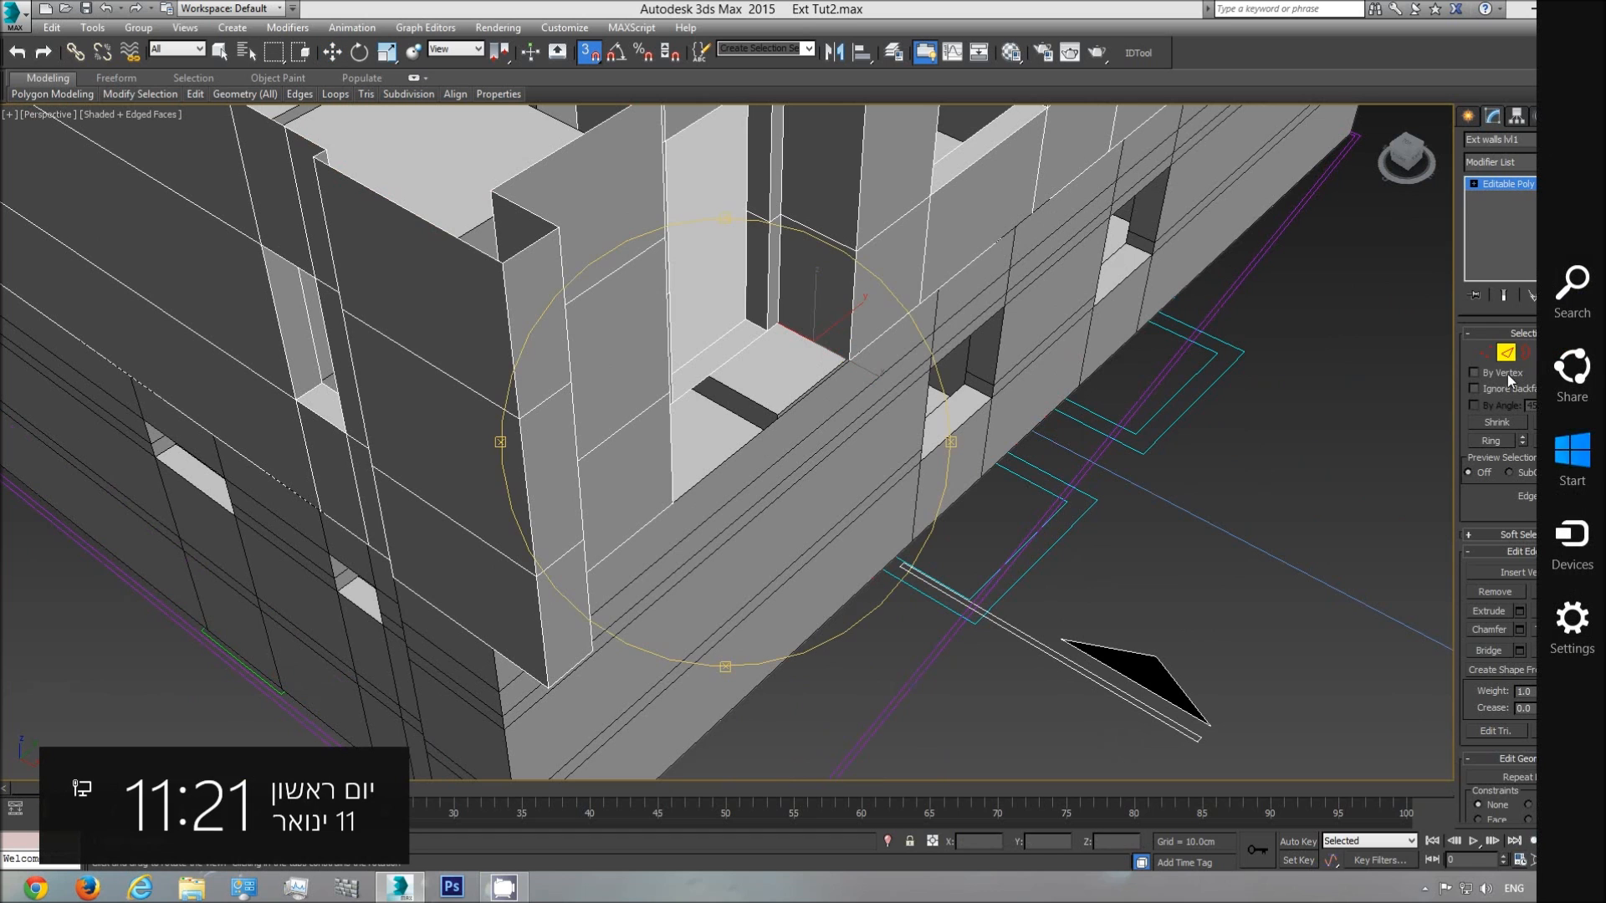
left_click_drag(720, 423, 604, 330)
right_click(605, 330)
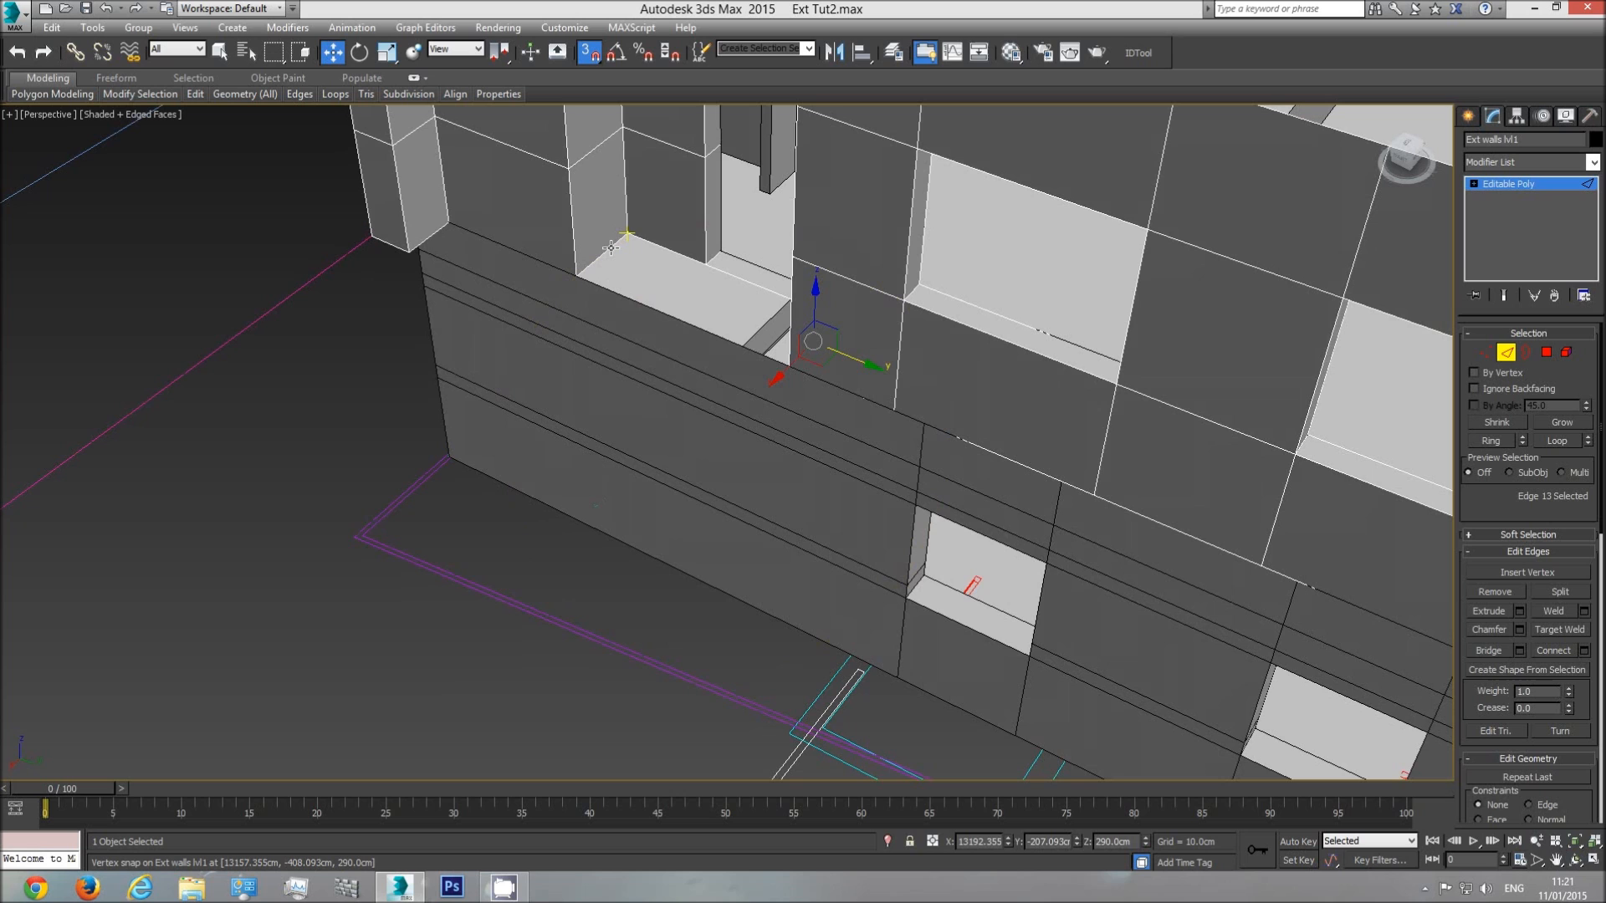
left_click(611, 247, "ctrl")
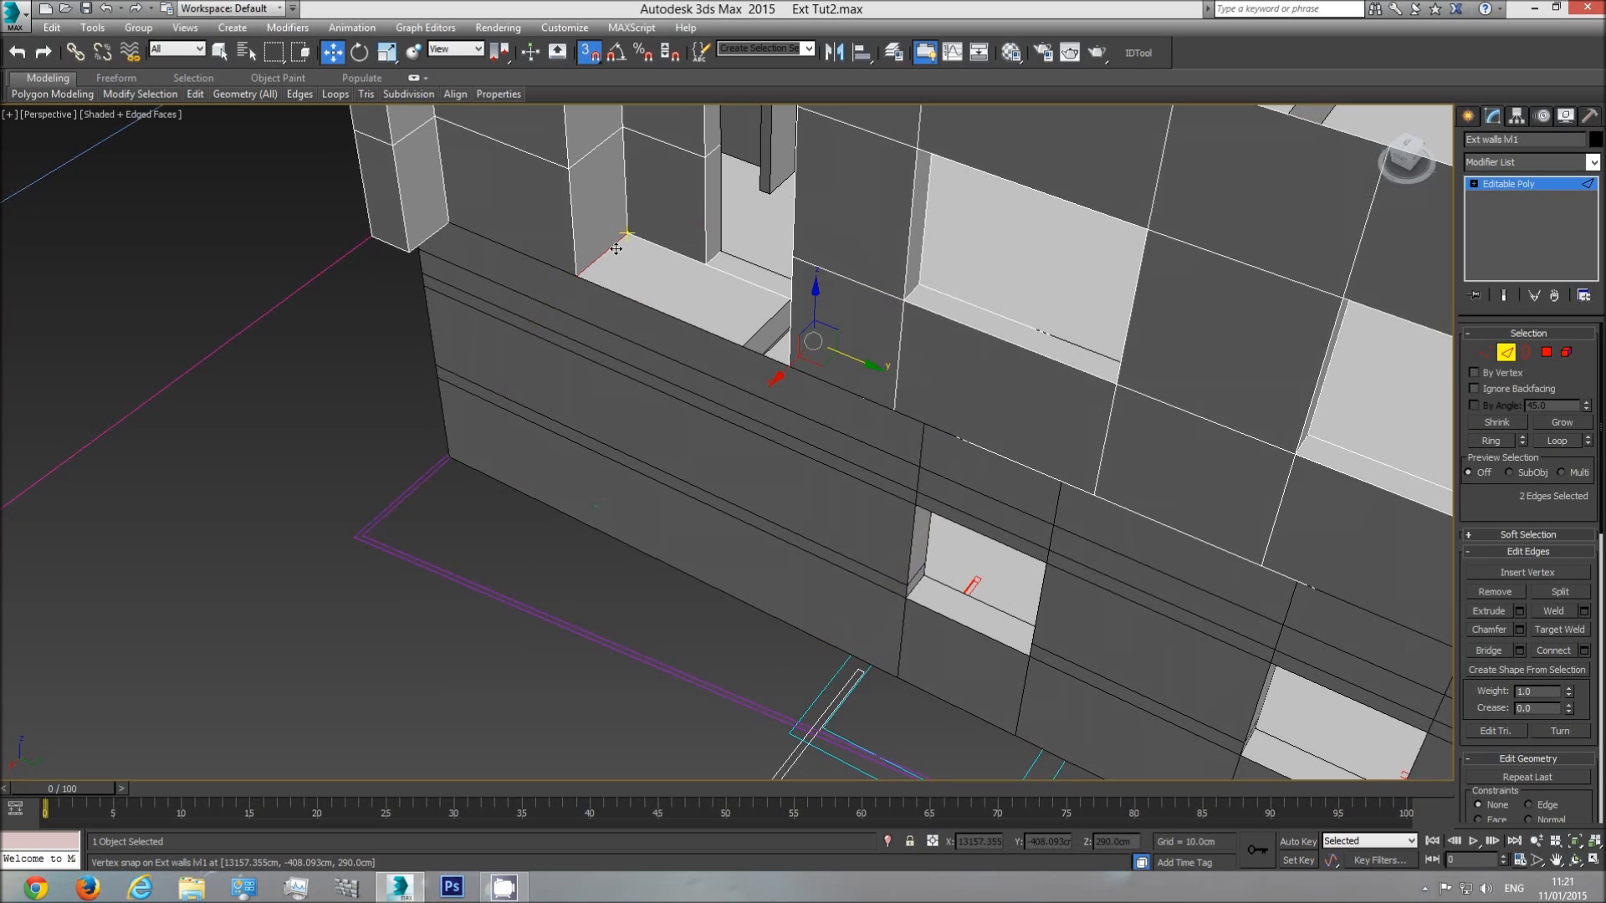
key("F3")
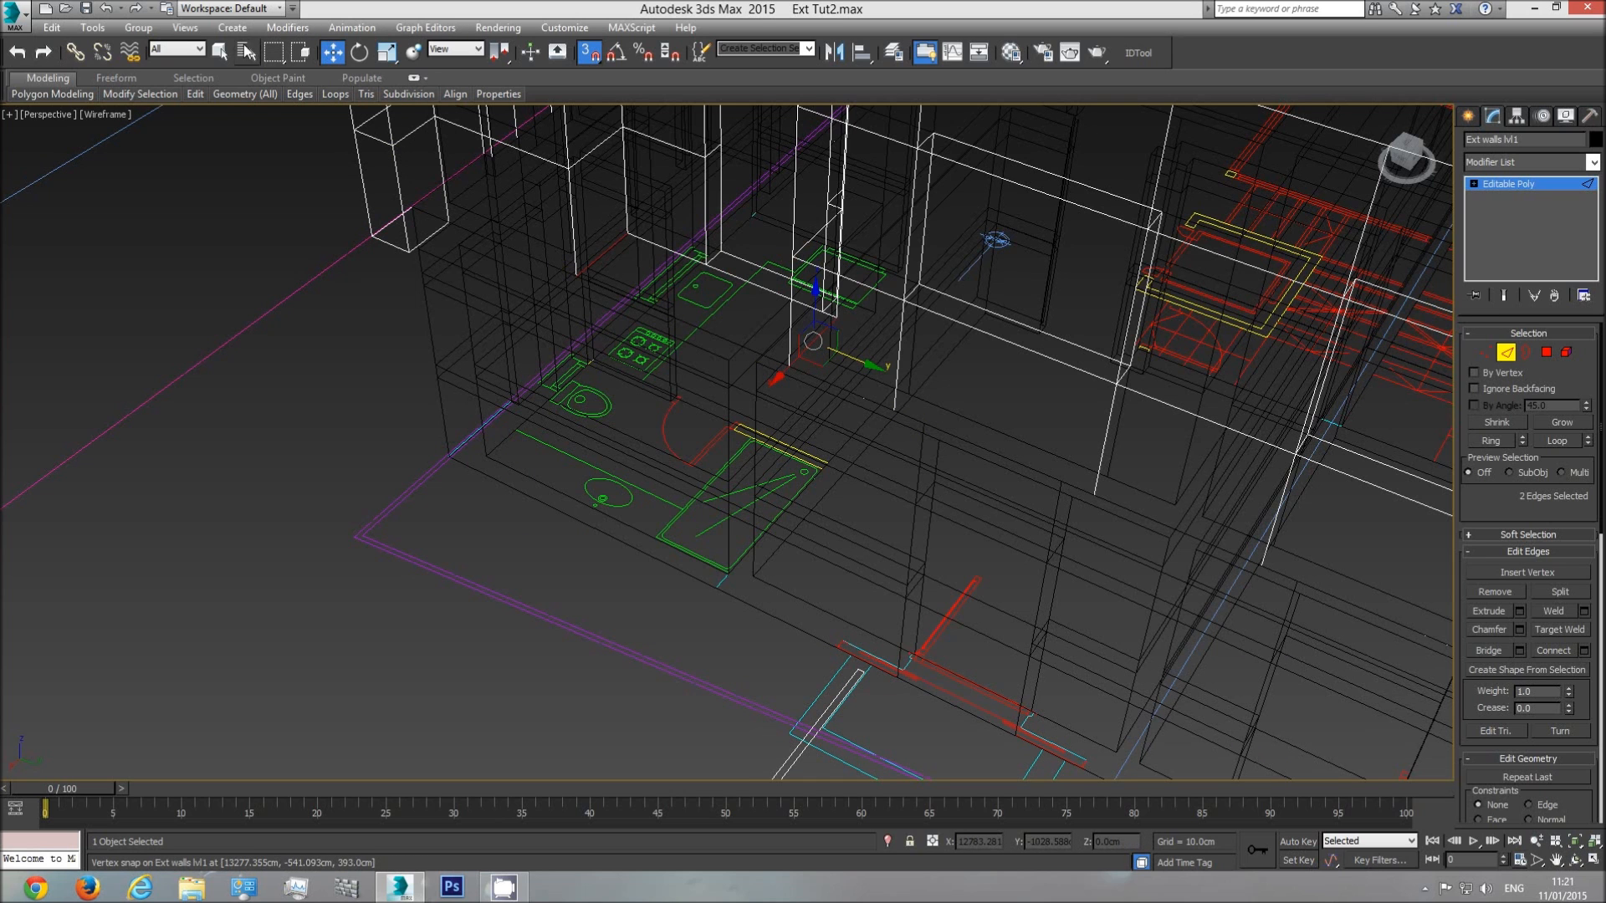
left_click(220, 52)
left_click(600, 57)
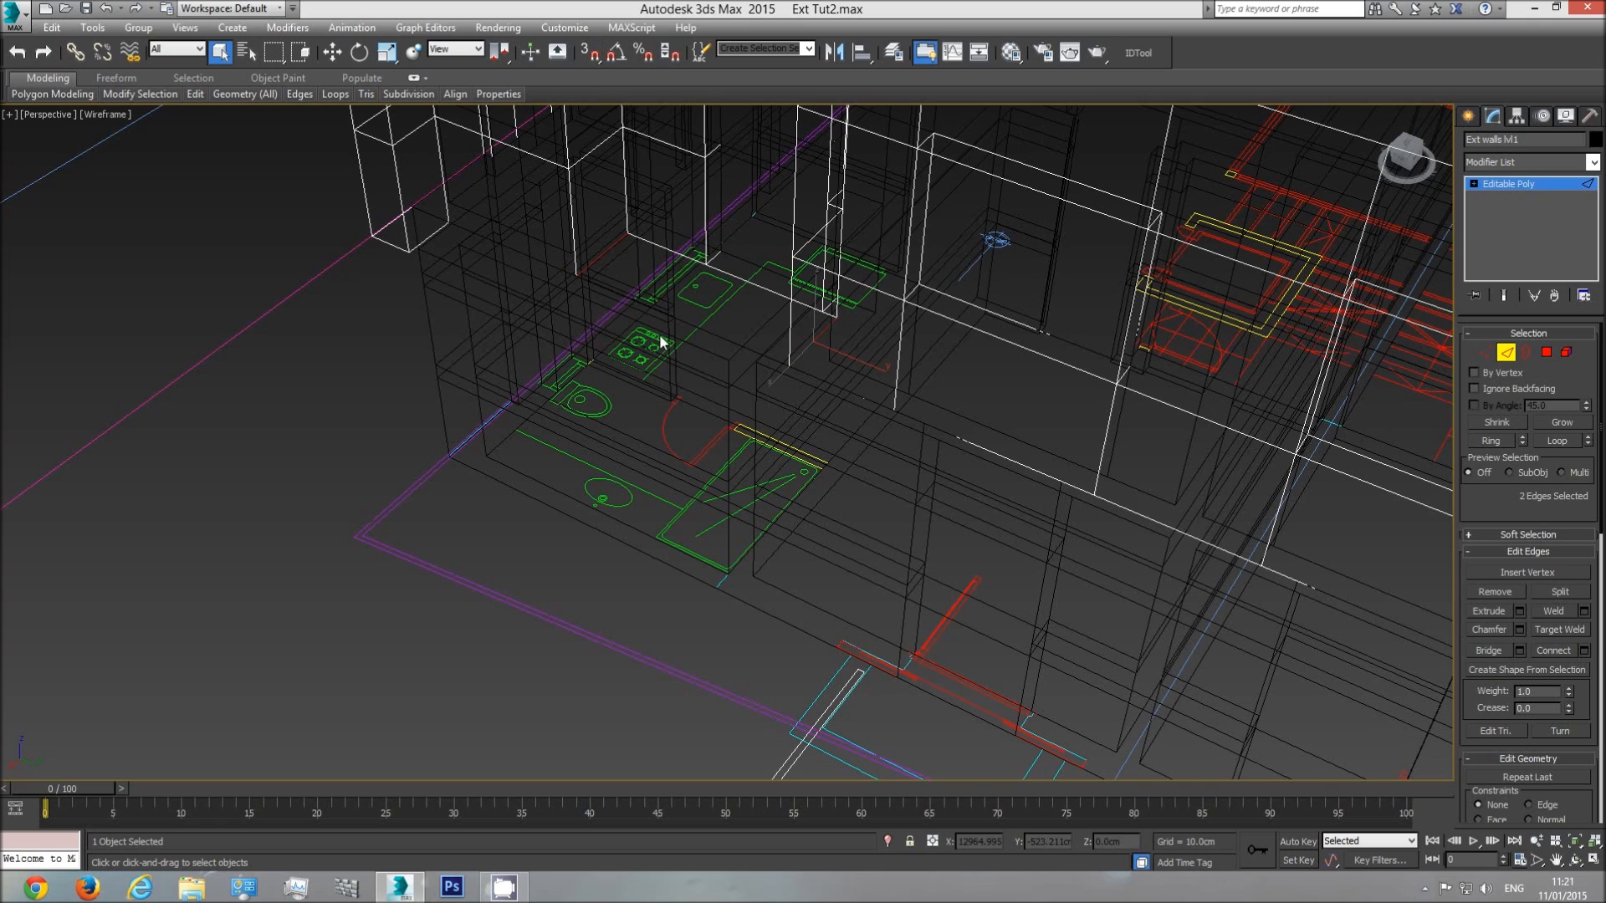
key("F3")
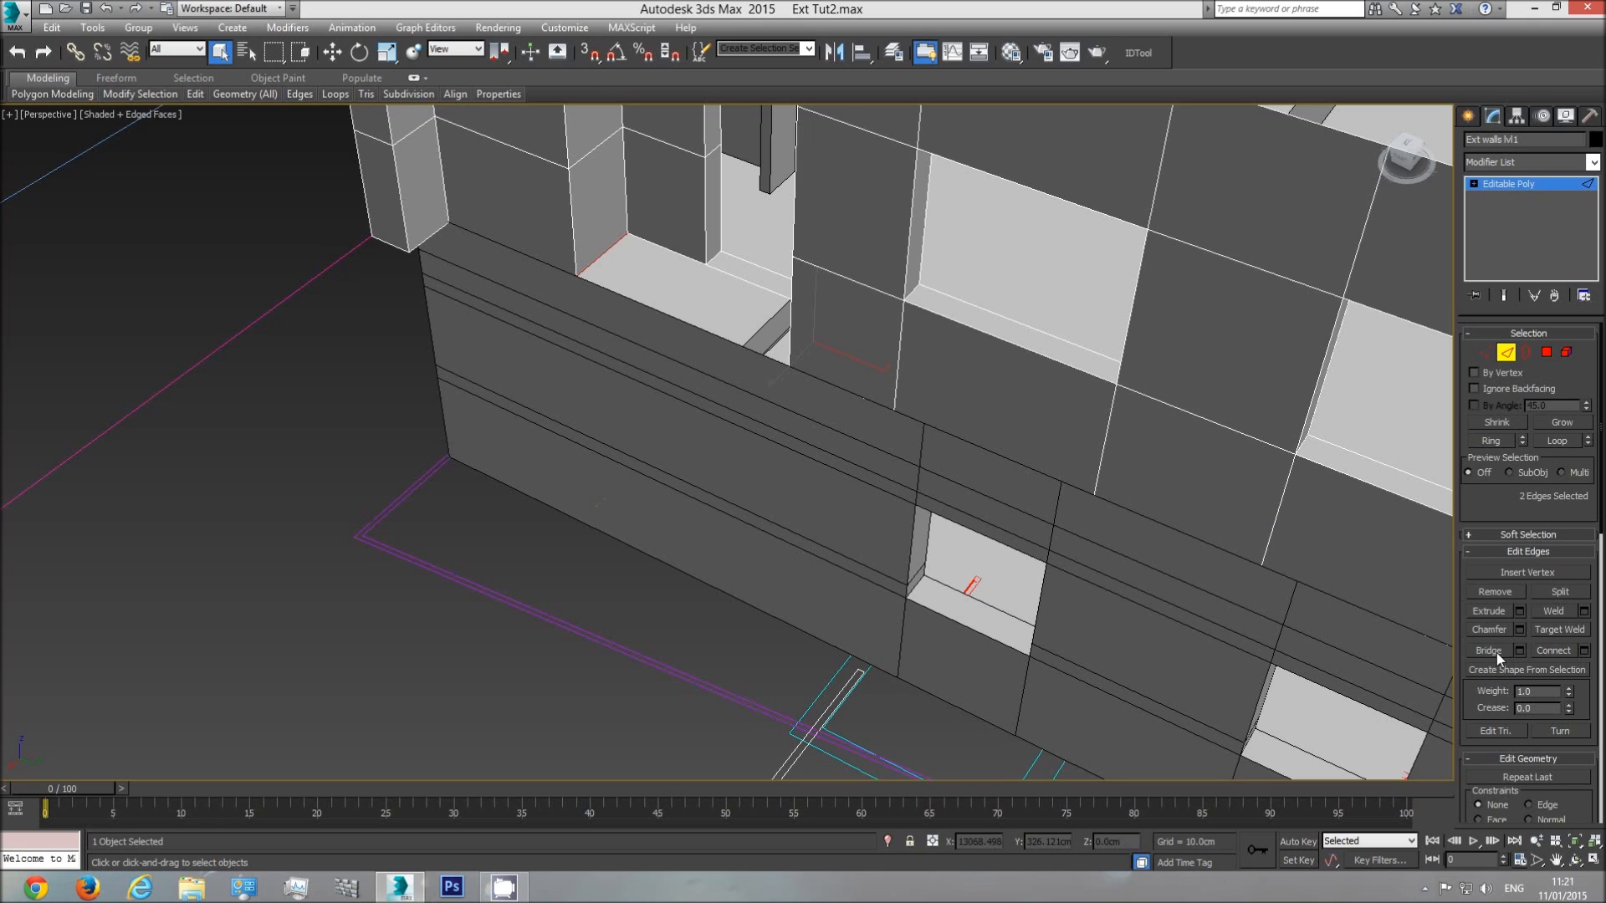
scroll(699, 419, "up", 2)
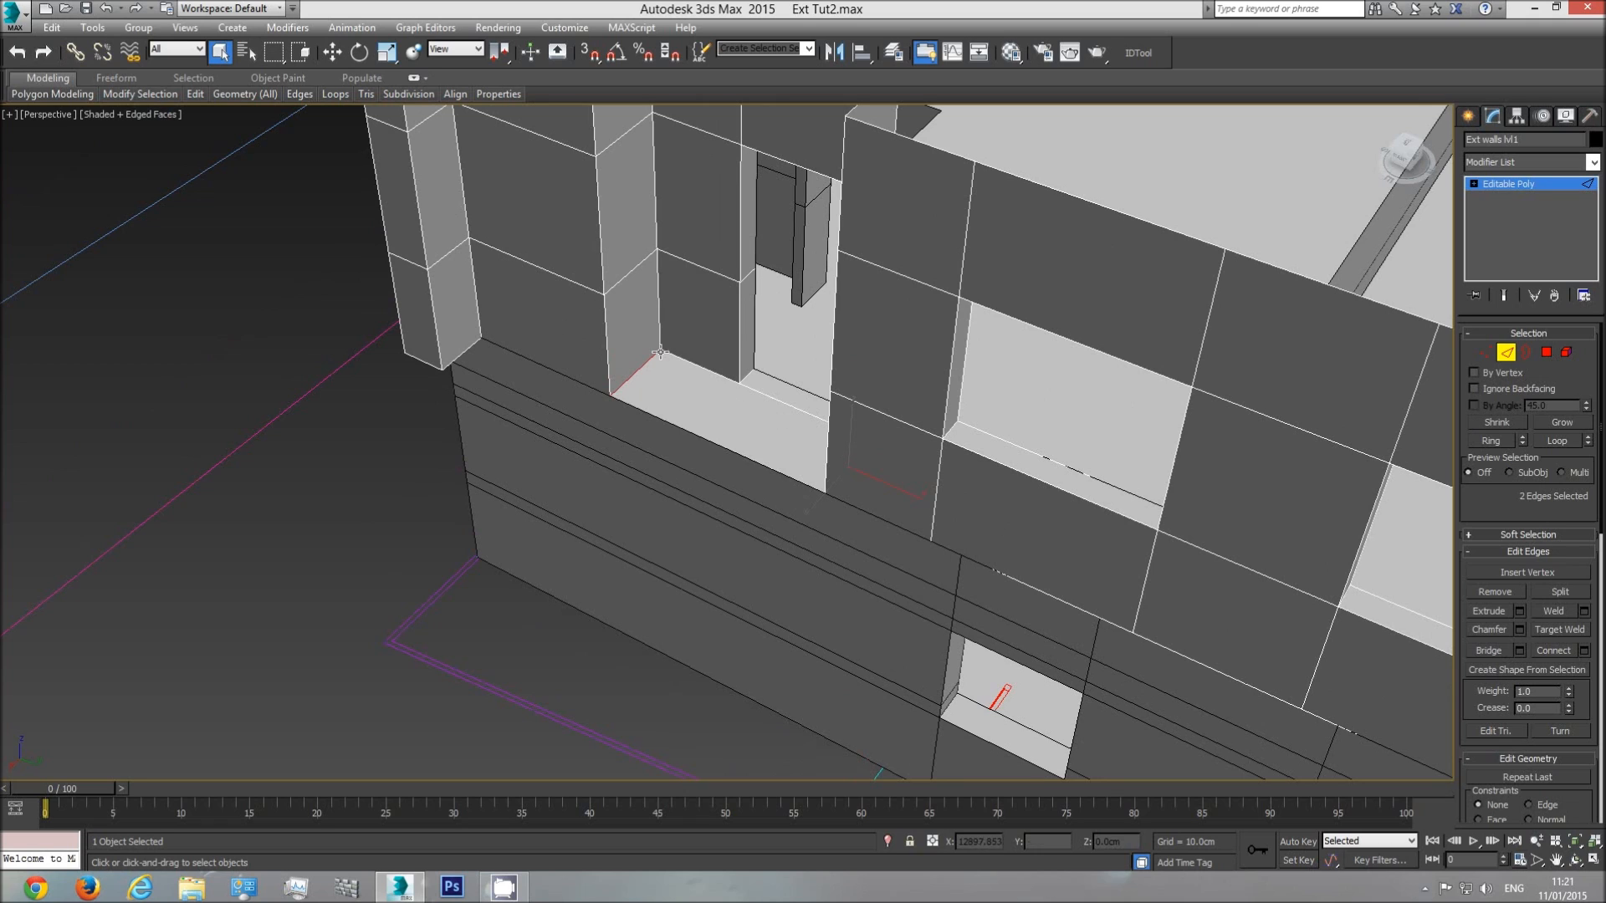
- Check the recess's new floor polygon, leave sub-object editing and deselect the first-level walls
left_click(1547, 352)
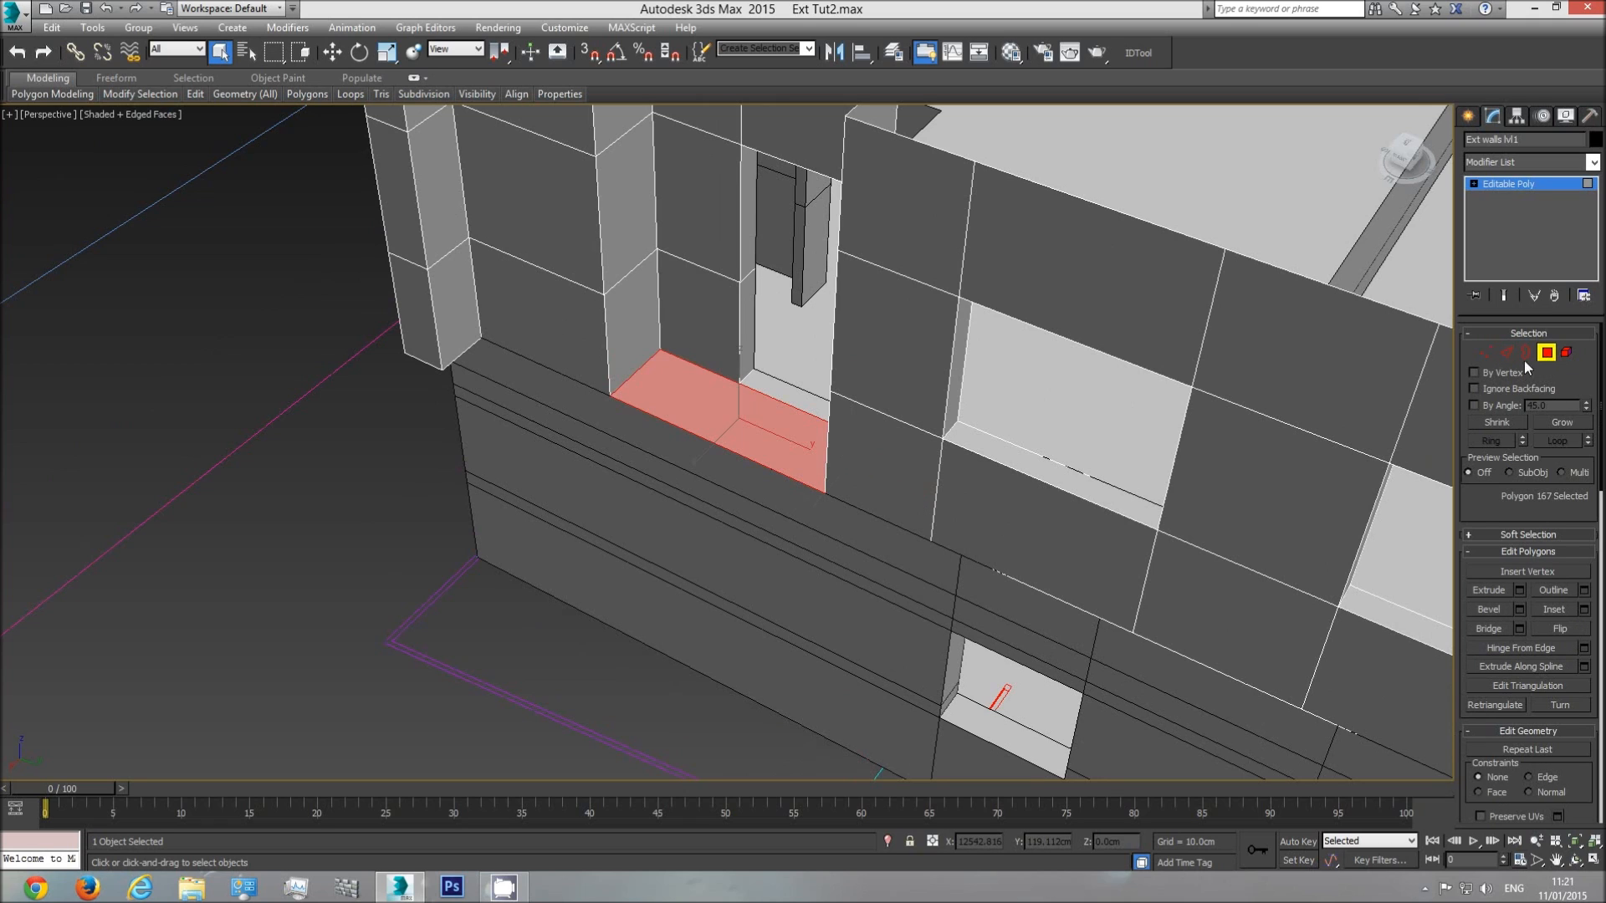
left_click(263, 560)
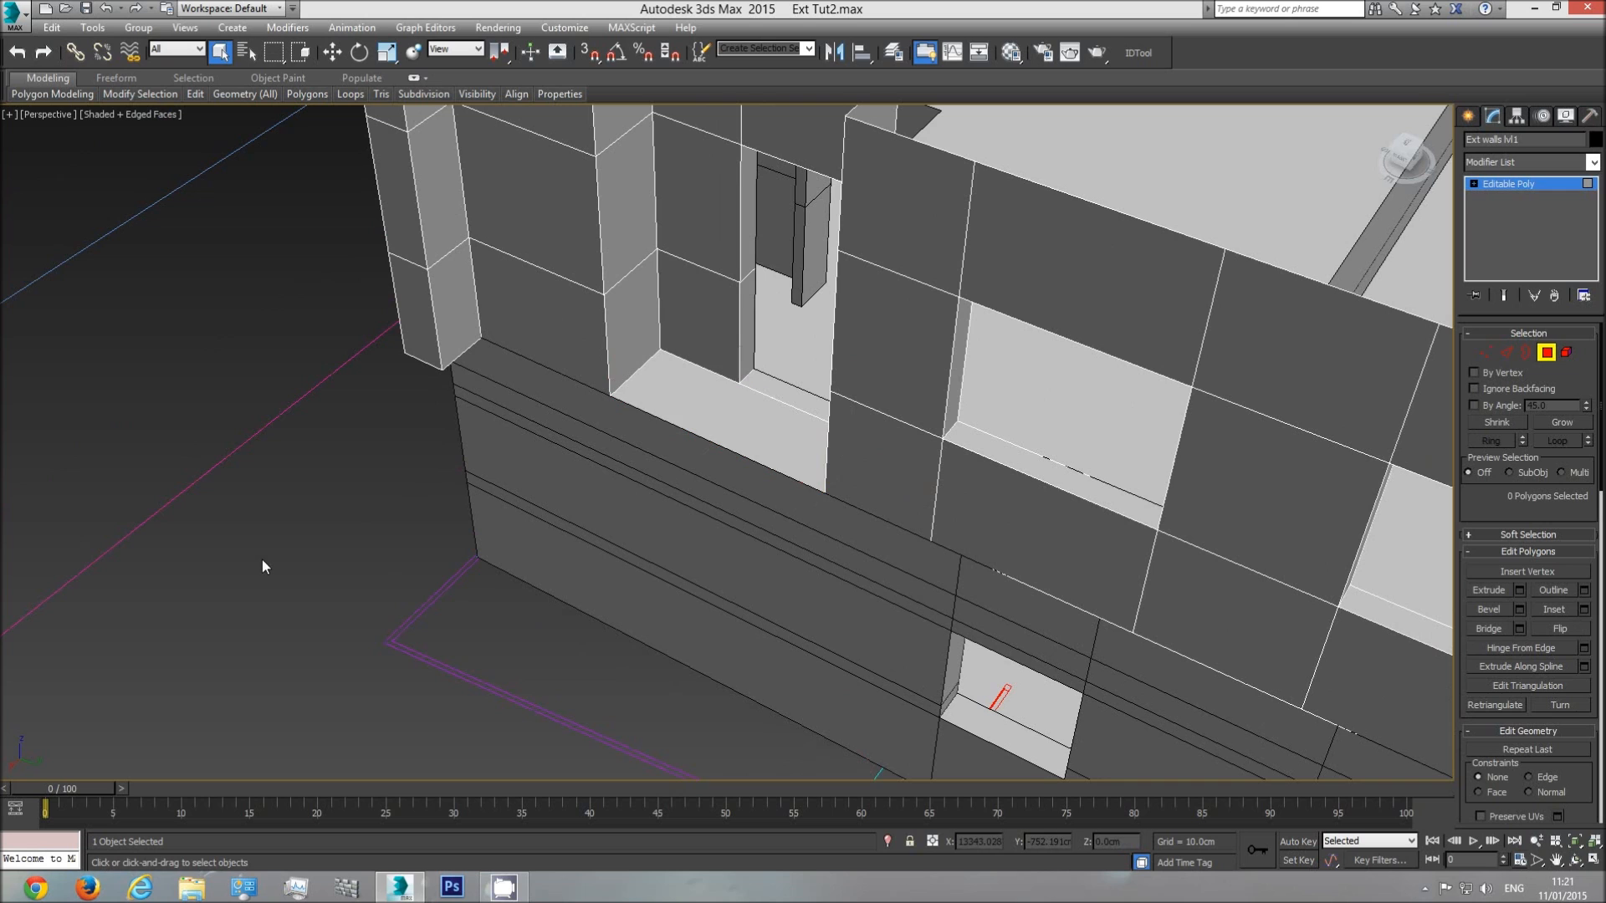
left_click(1527, 184)
left_click(319, 580)
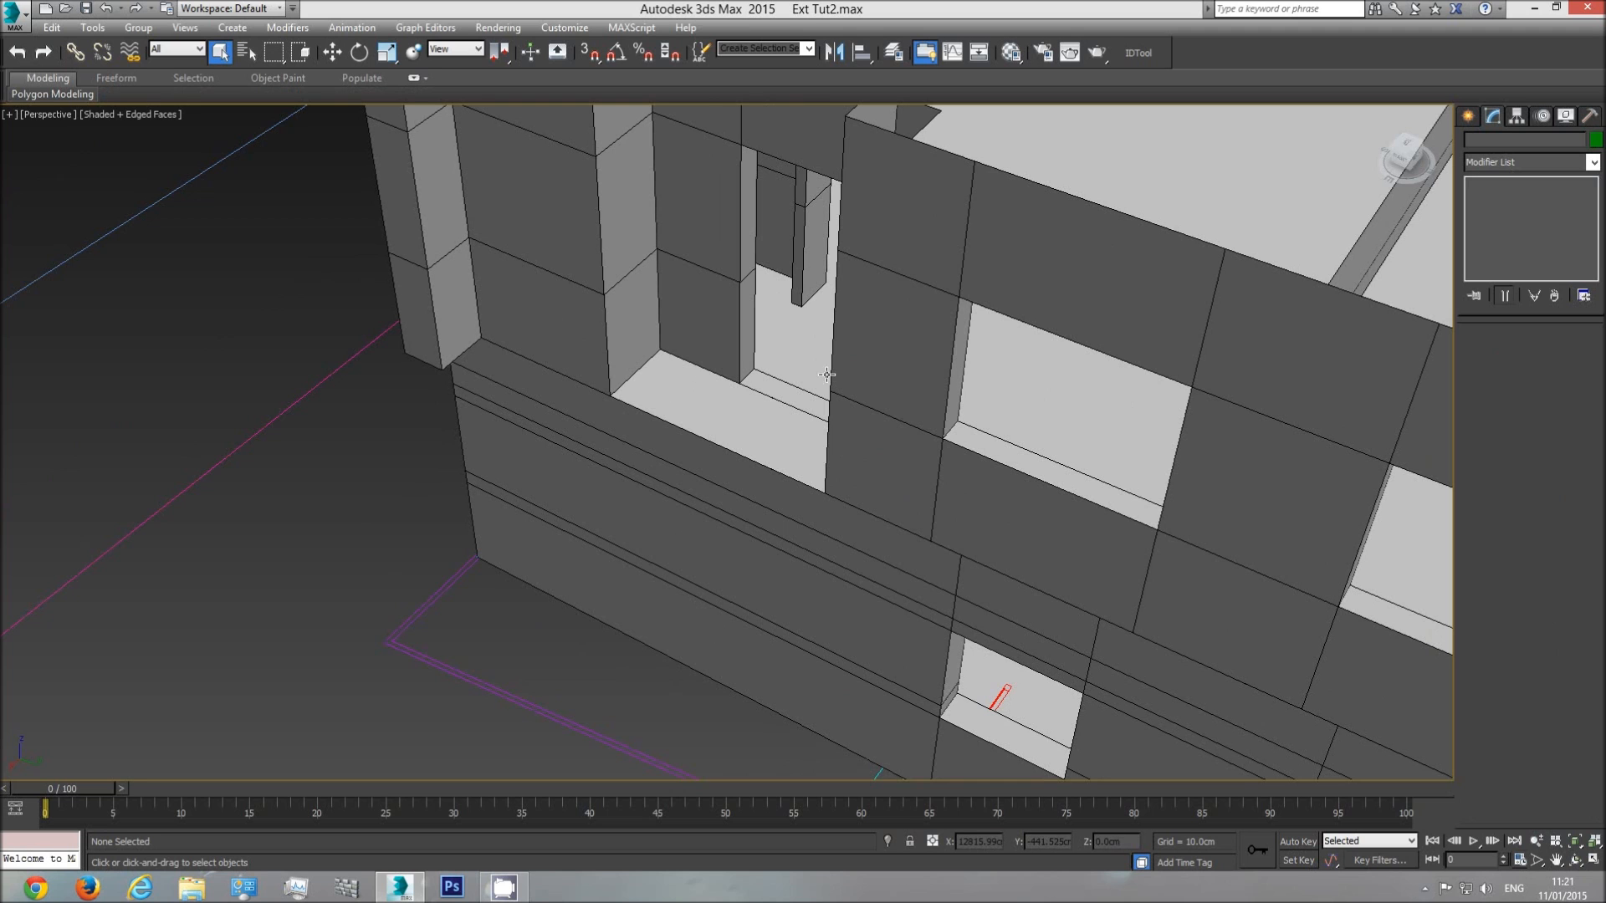
- Bridge the two opposite bottom edges of the second entrance recess in Ext walls lvl1 to close its floor, then deselect the walls
scroll(954, 437, "down", 3)
middle_click_drag(954, 438, 621, 394)
middle_click_drag(780, 517, 597, 393)
scroll(868, 492, "up", 3)
left_click(867, 485)
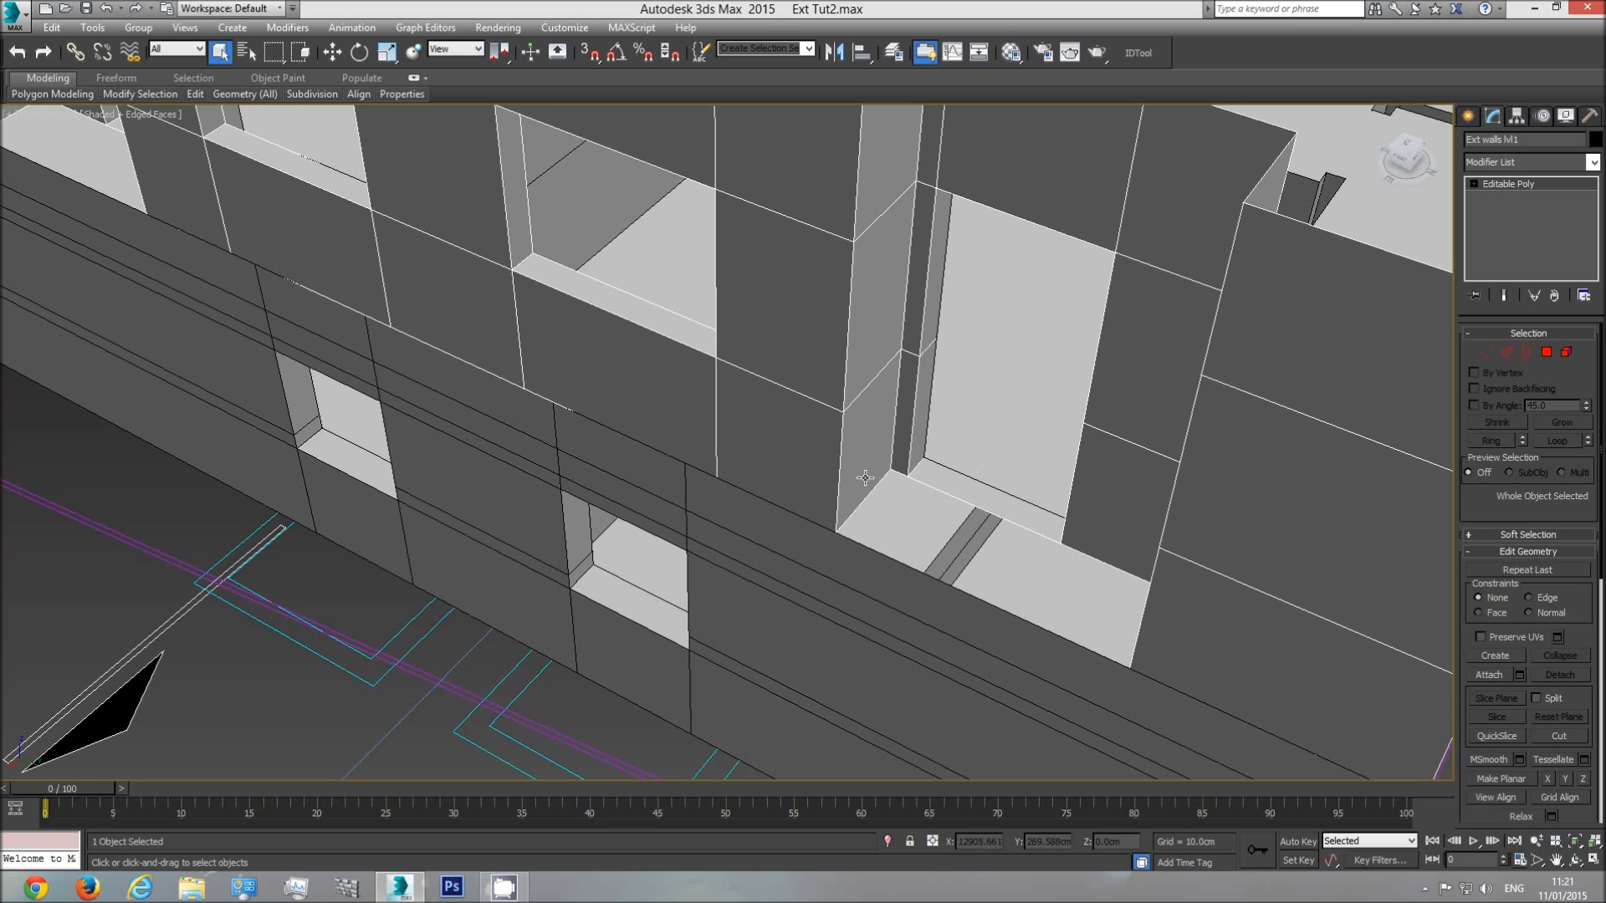
left_click(1506, 352)
key("F3")
left_click(1153, 624)
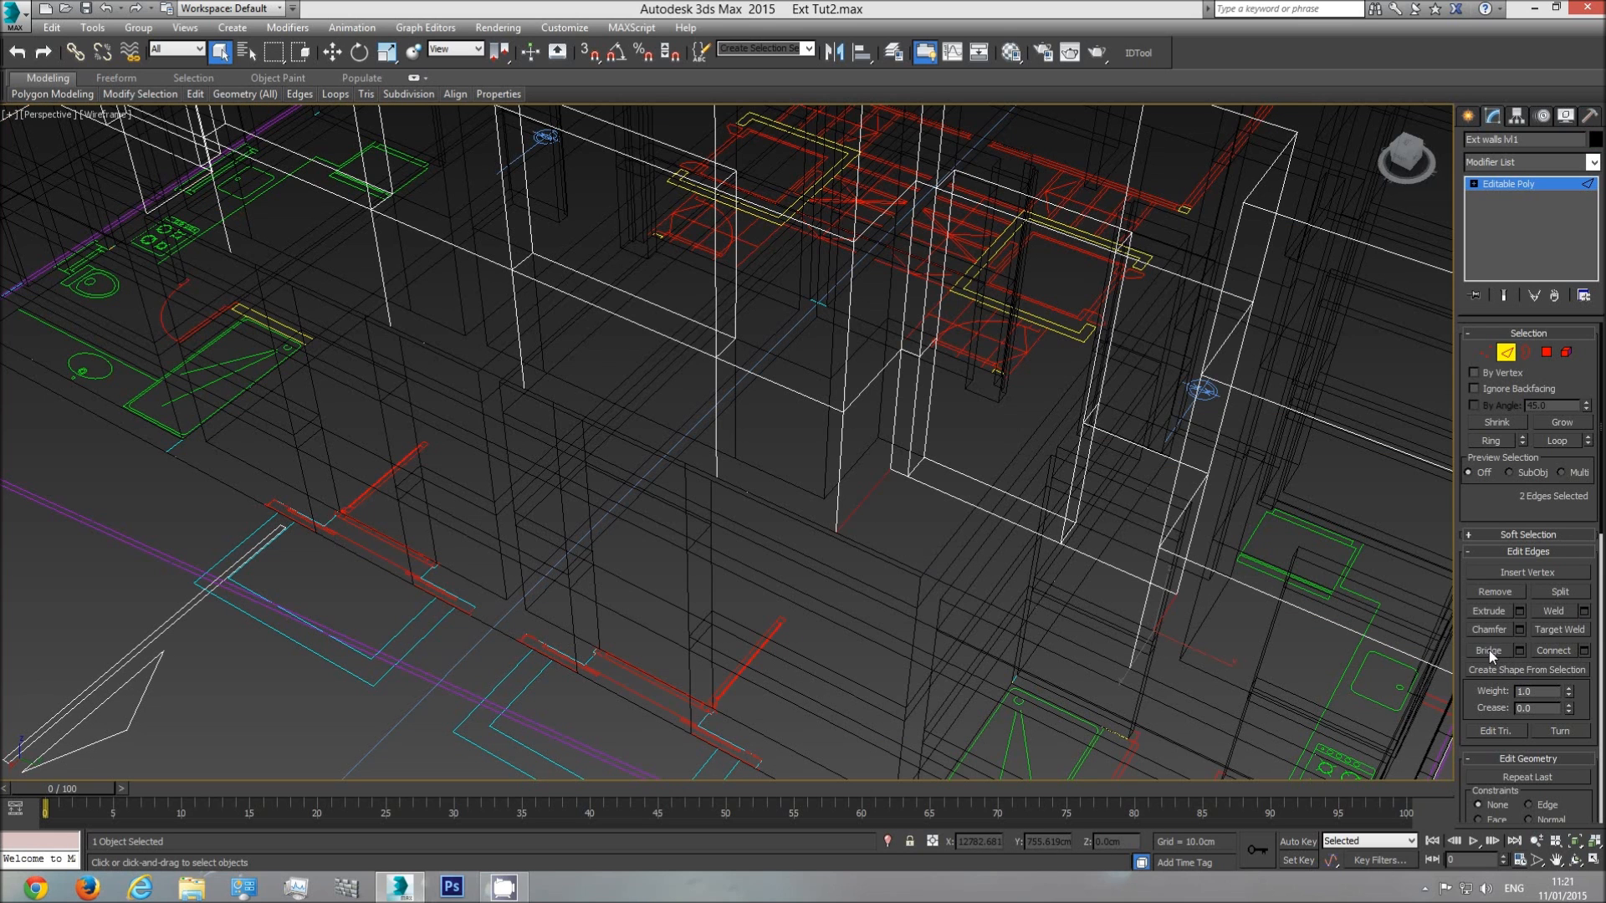
key("F3")
scroll(886, 552, "up", 2)
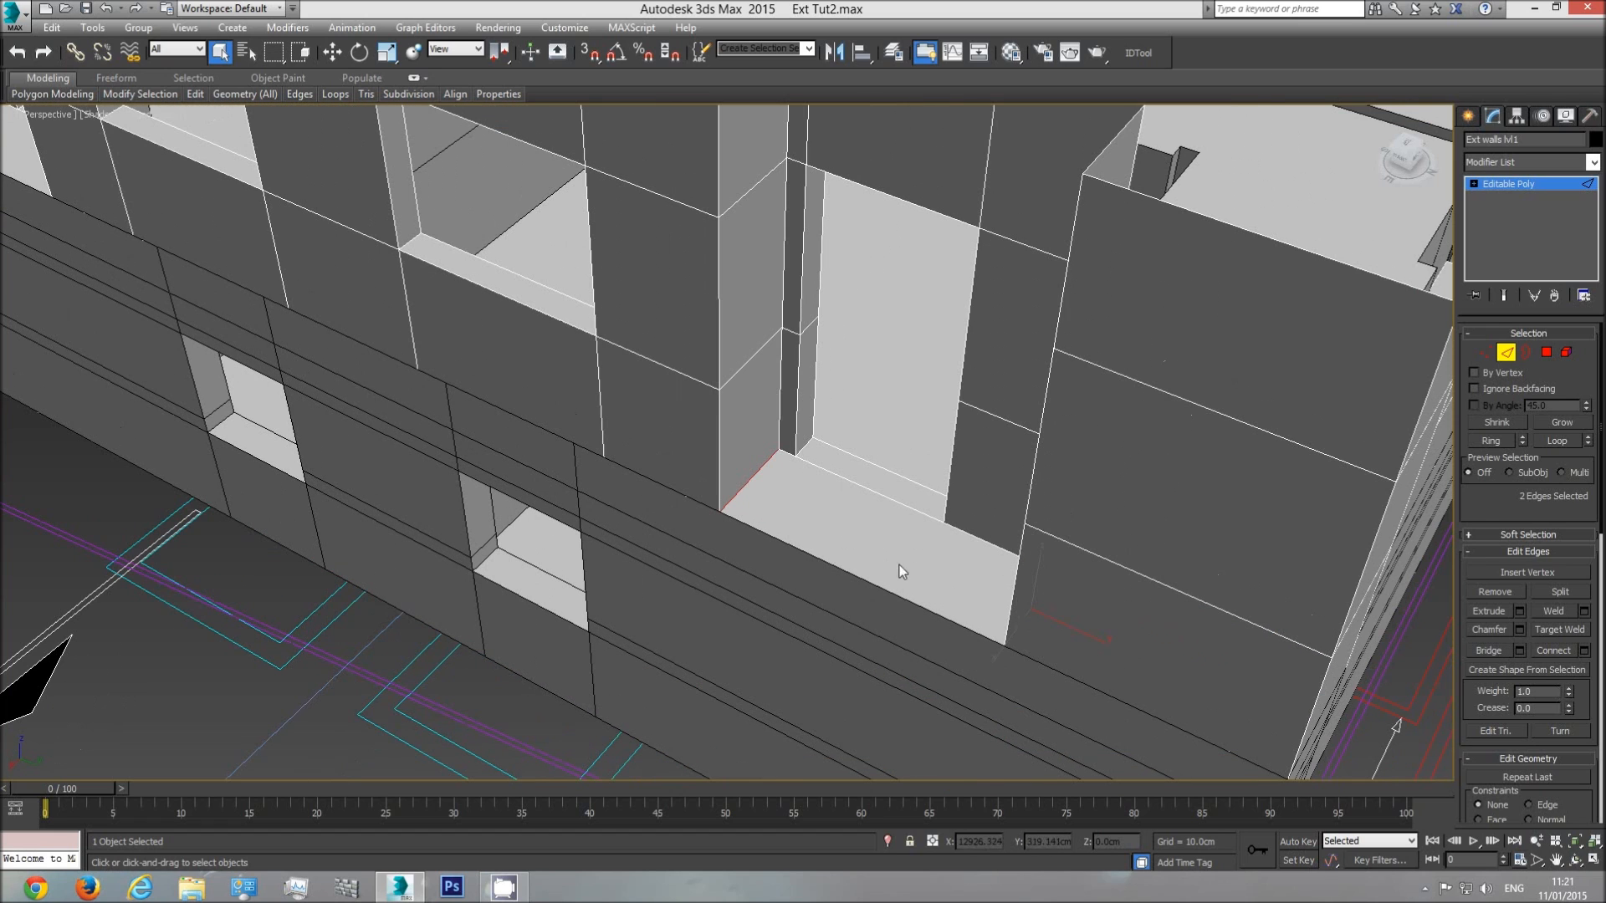
left_click(1557, 186)
scroll(971, 425, "down", 4)
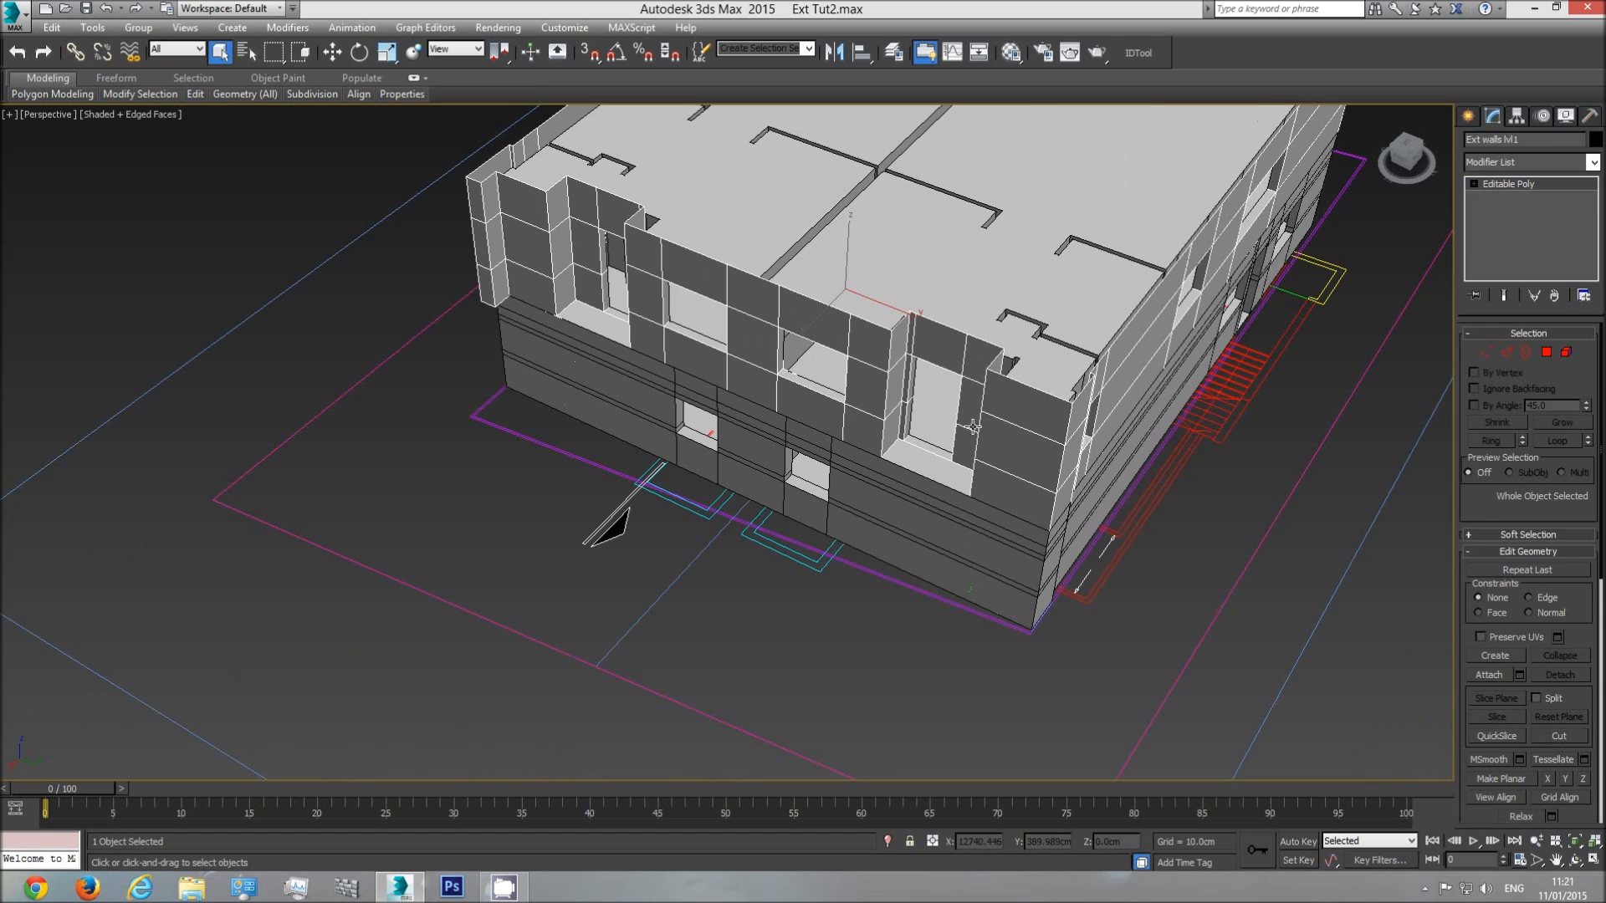
left_click(1231, 563)
- Hide the edges and look over the stacked two-level building and the neighbouring floor plans in Perspective
key("F4")
left_click(1574, 860)
left_click_drag(752, 377, 786, 480)
scroll(785, 481, "down", 6)
middle_click_drag(481, 539, 1037, 494)
scroll(576, 611, "up", 4)
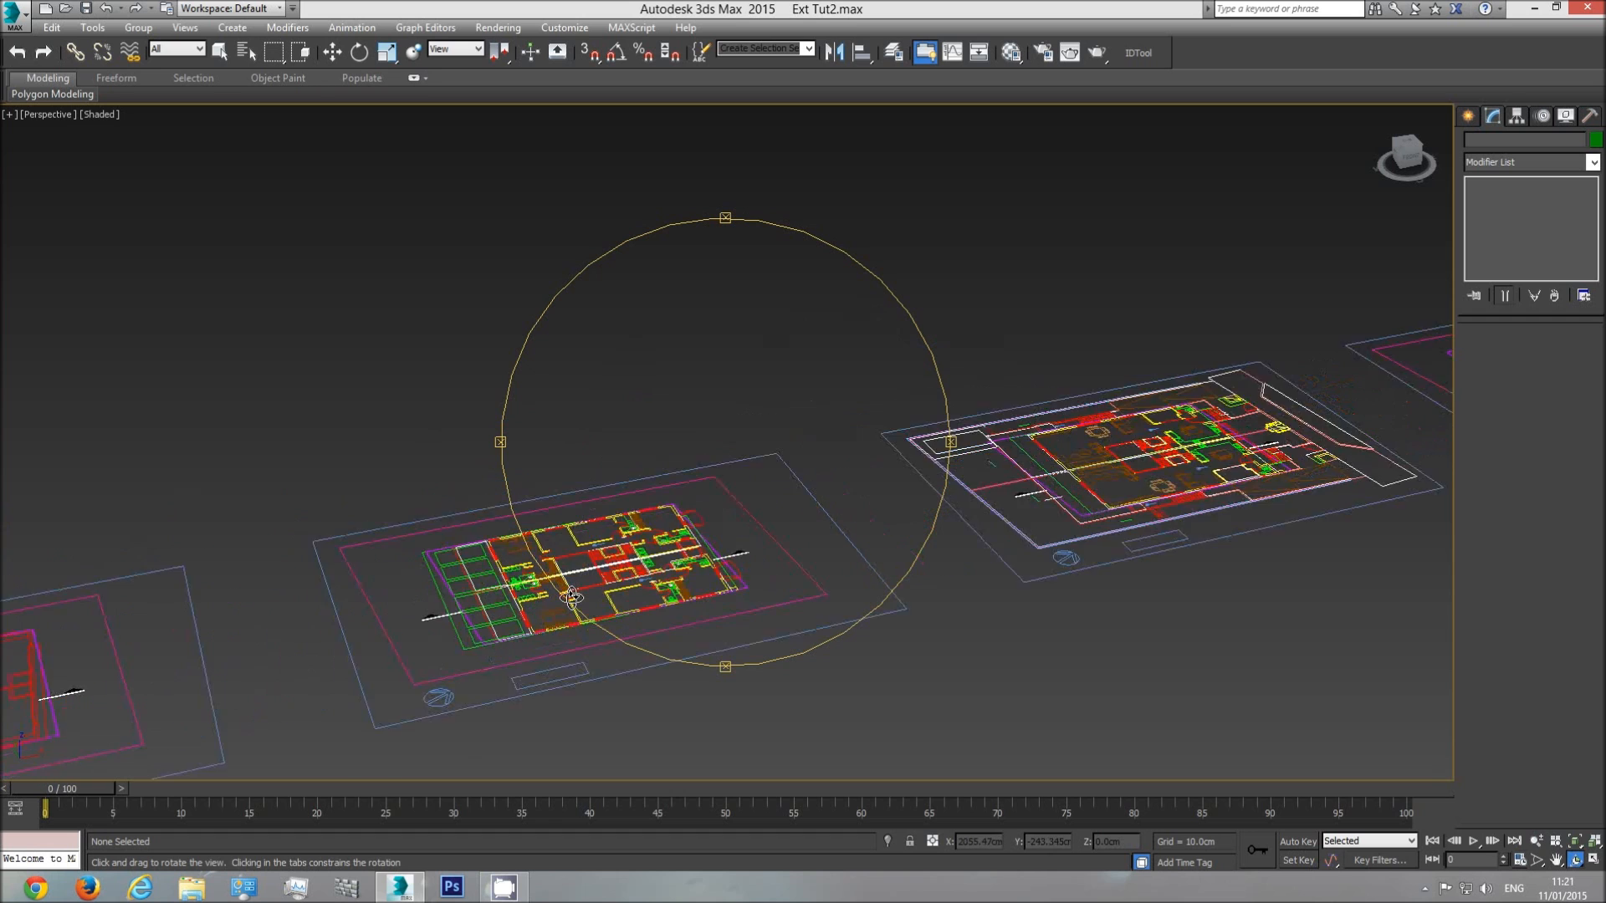
scroll(677, 494, "down", 4)
- Examine the facade elevation drawings and the adjacent section drawing in Top view
key("t")
scroll(764, 489, "down", 2)
scroll(764, 488, "down", 4)
middle_click_drag(184, 493, 803, 502)
middle_click_drag(519, 502, 836, 505)
scroll(846, 505, "up", 4)
scroll(846, 505, "up", 2)
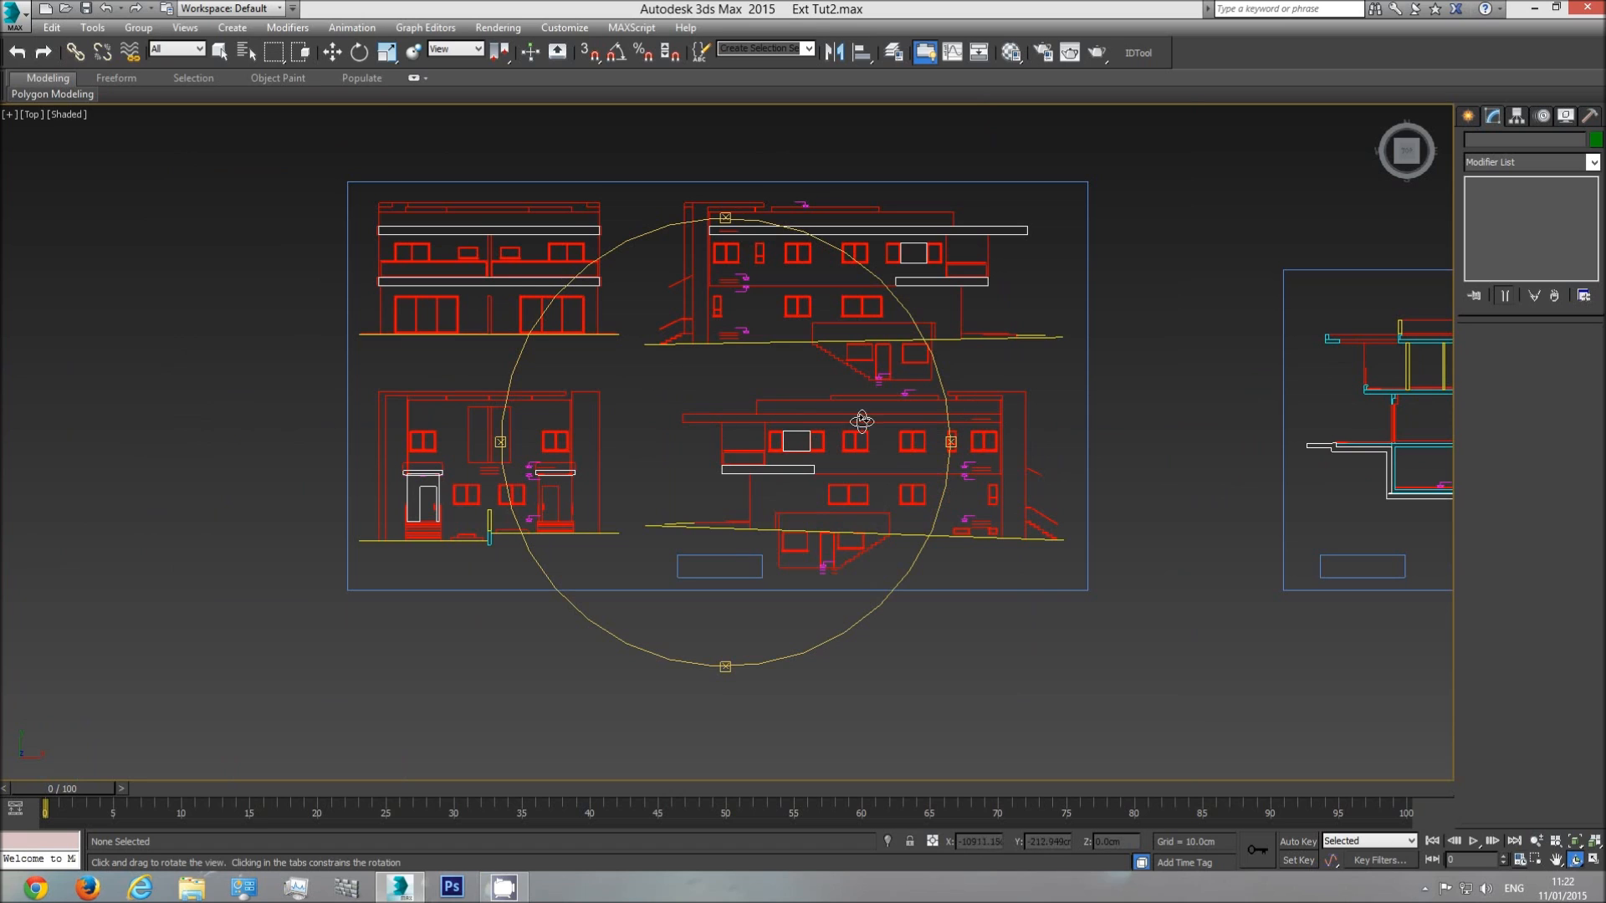
left_click_drag(792, 436, 820, 432)
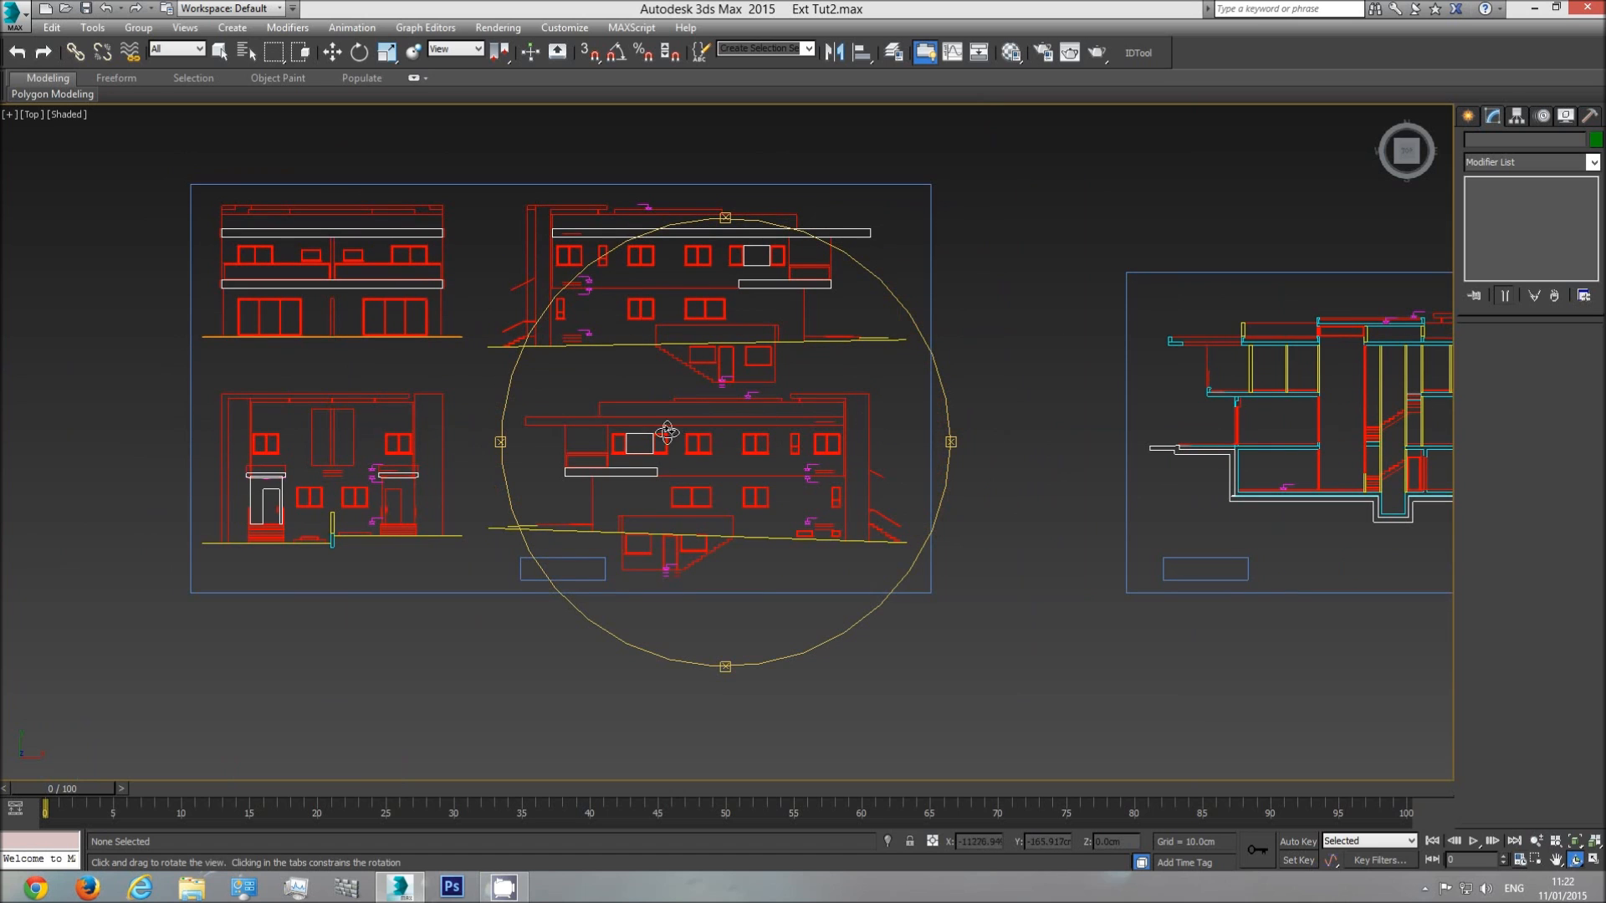
left_click_drag(773, 457, 692, 463)
- Return to Perspective and inspect the shaded two-level building against the elevations from the rear side
left_click_drag(780, 489, 602, 585)
middle_click_drag(894, 458, 721, 470)
scroll(806, 473, "up", 5)
middle_click_drag(811, 322, 813, 469)
middle_click_drag(940, 535, 688, 471)
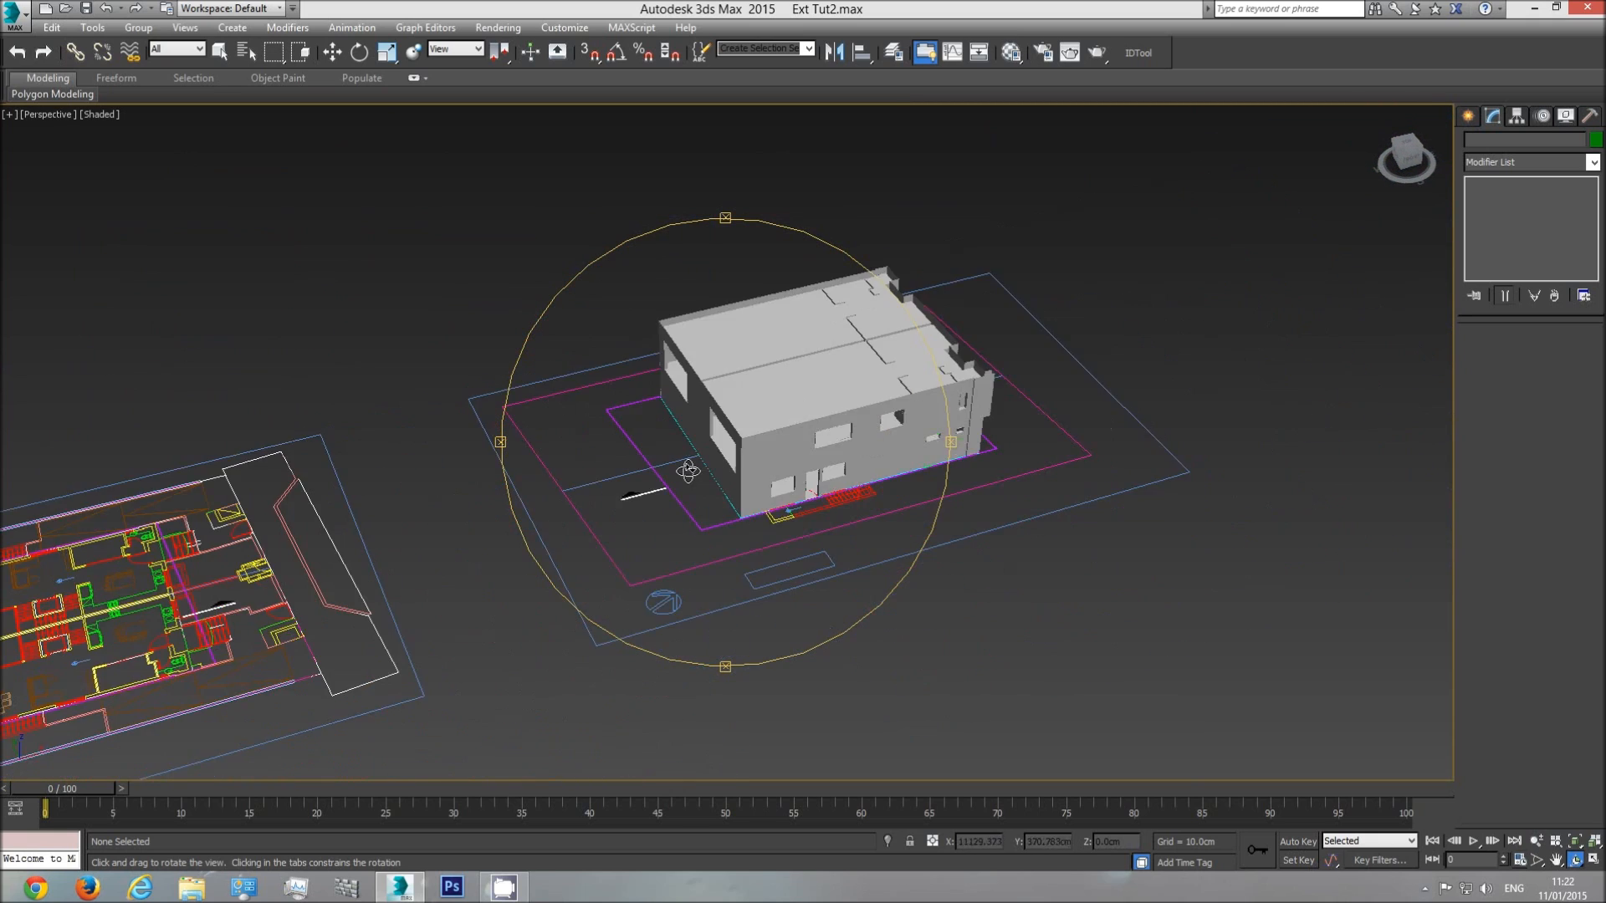